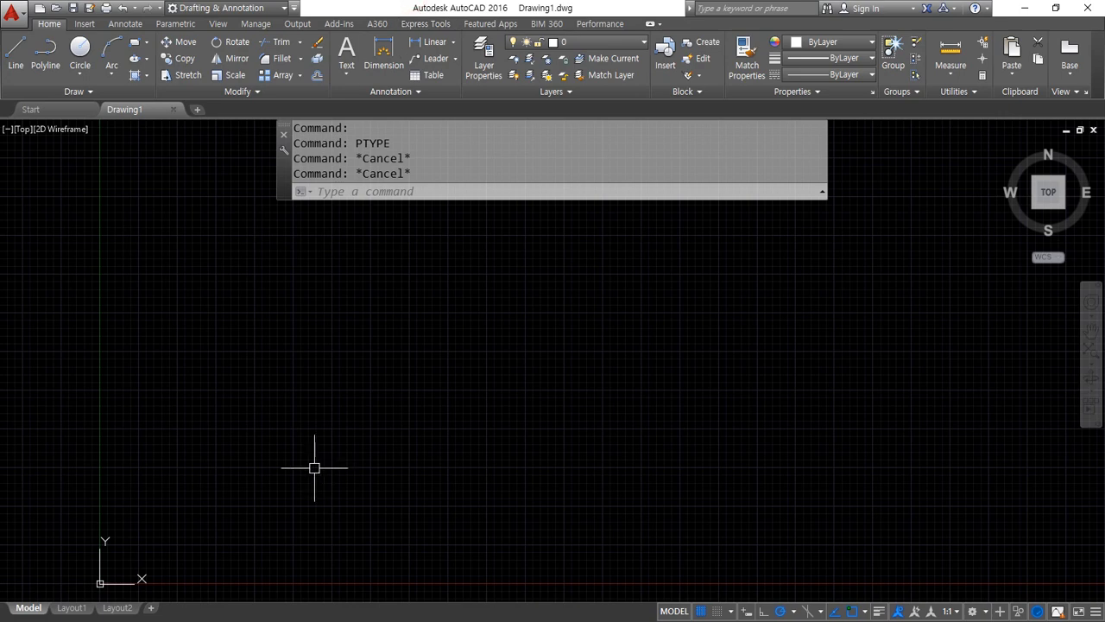
Draw a 50 by 50 square above and right of the origin, and turn on the lineweight display
type("z")
key("Return")
type("a")
key("Return")
scroll(290, 475, "down", 2)
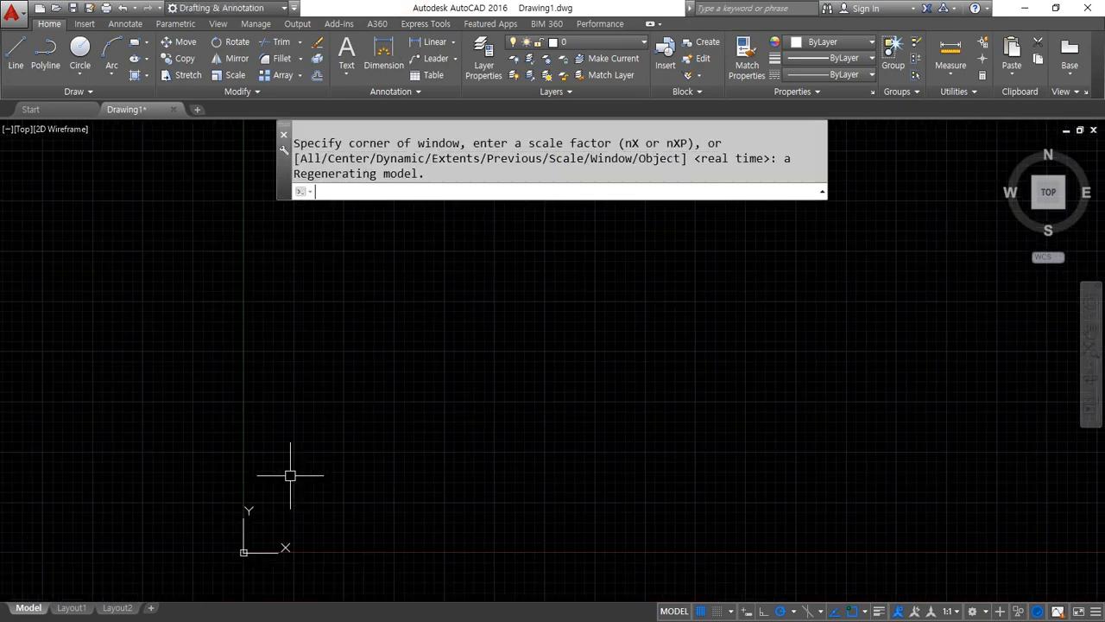
middle_click_drag(306, 484, 247, 437)
scroll(247, 446, "up", 2)
type("rec")
key("Return")
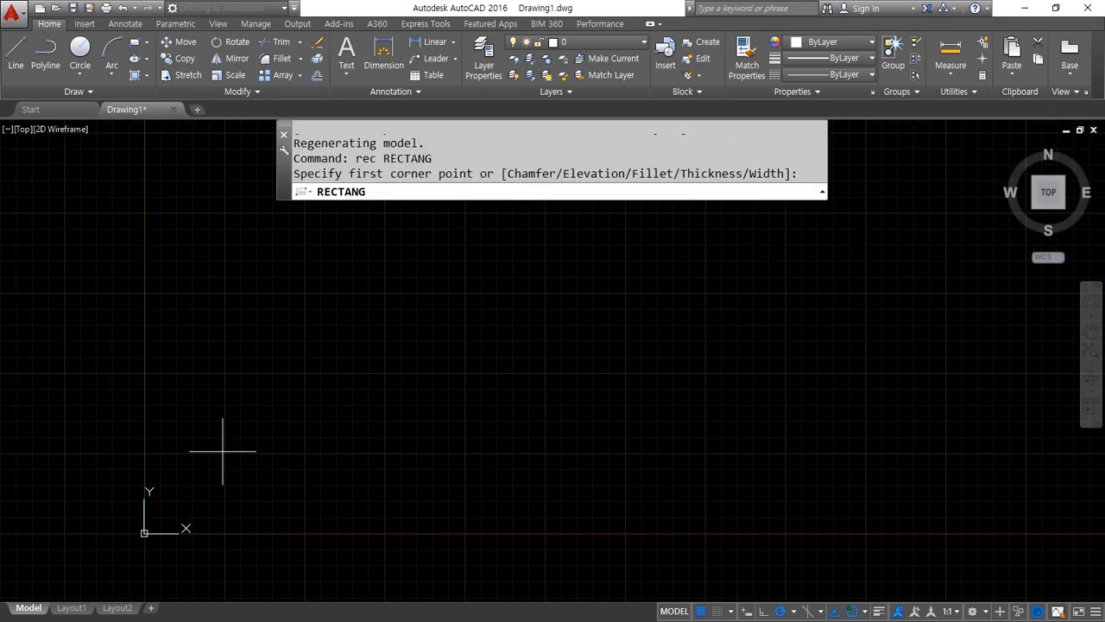
left_click(223, 451)
type("@50,")
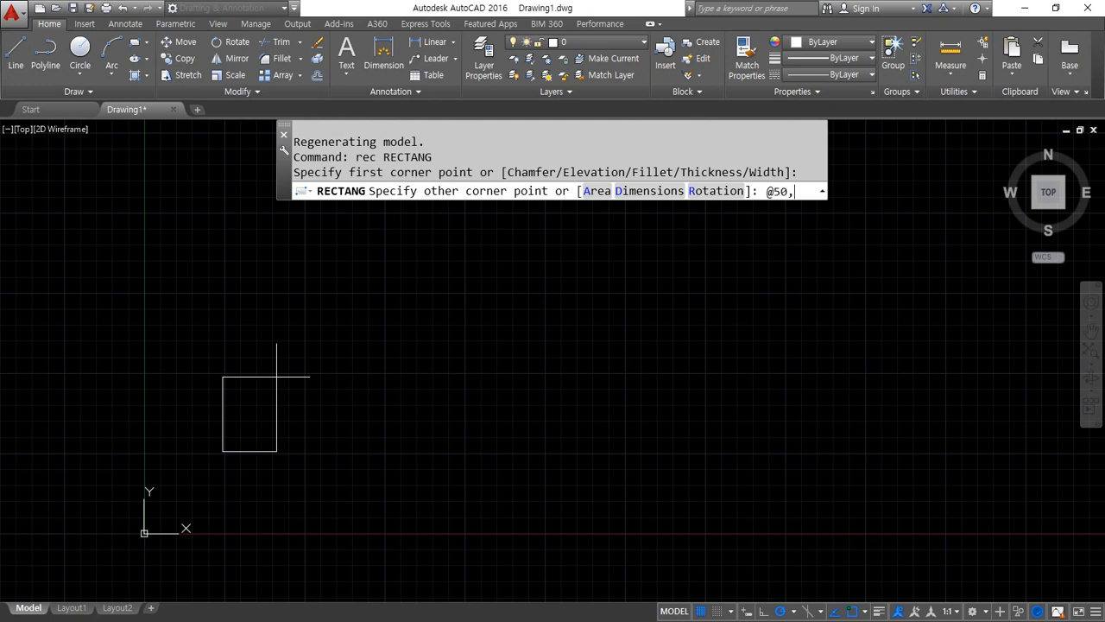
type("50")
key("Return")
left_click(879, 612)
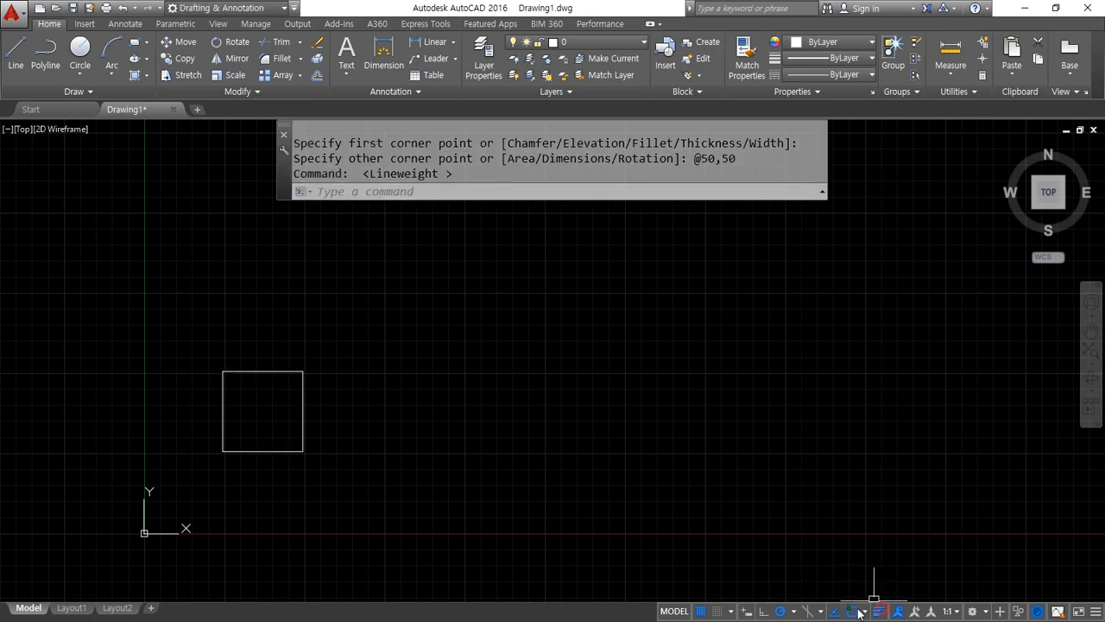
Draw a circle with radius 20 above the square
type("c")
key("Return")
left_click(267, 272)
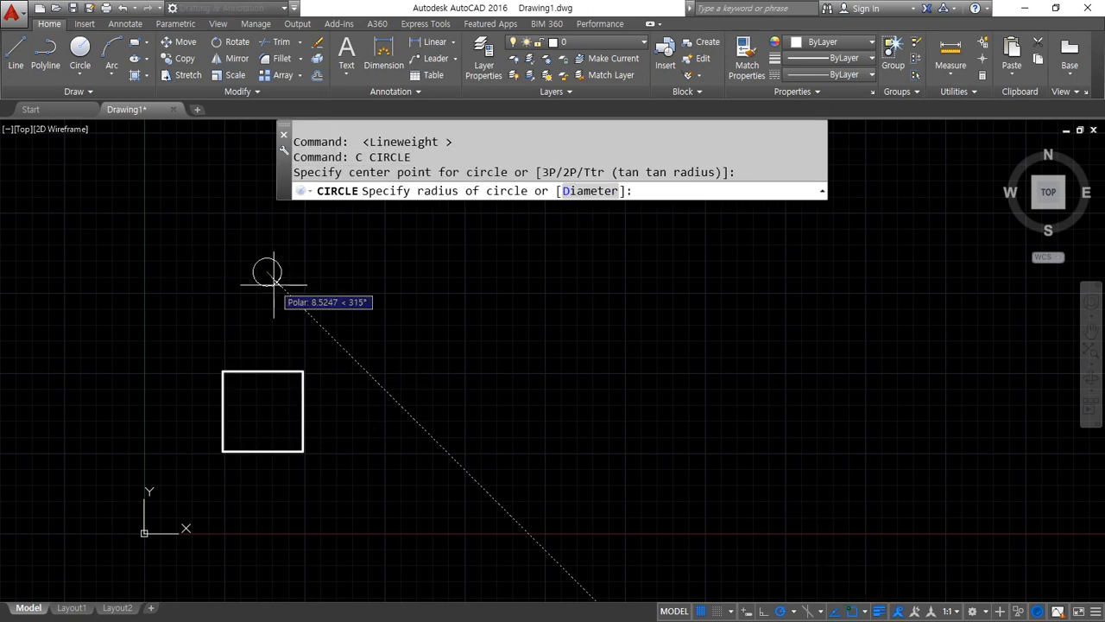
type("20")
key("Return")
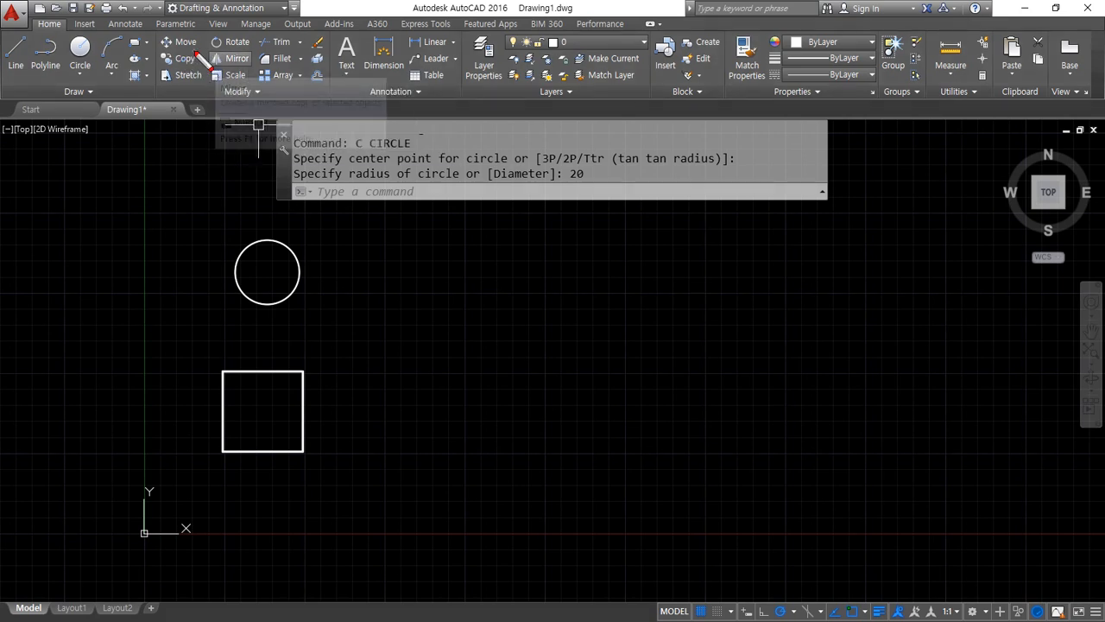
Show the extended Modify tools, pin them open and unpin them again
mouse_move(195, 49)
left_mouse_down()
mouse_move(166, 34)
mouse_move(200, 46)
left_mouse_up()
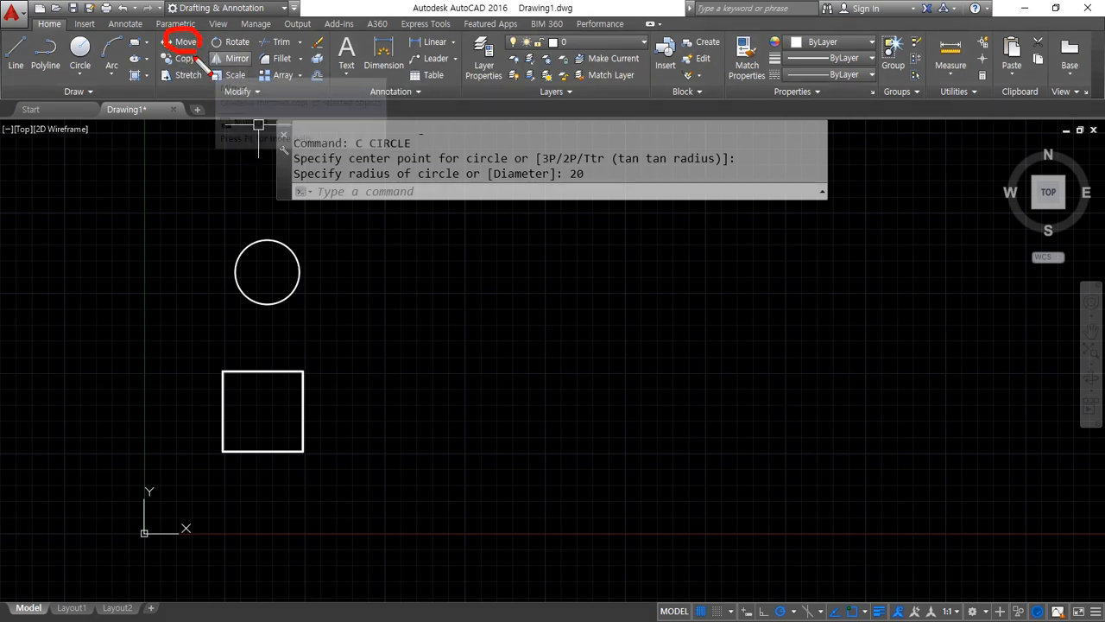
key("Escape")
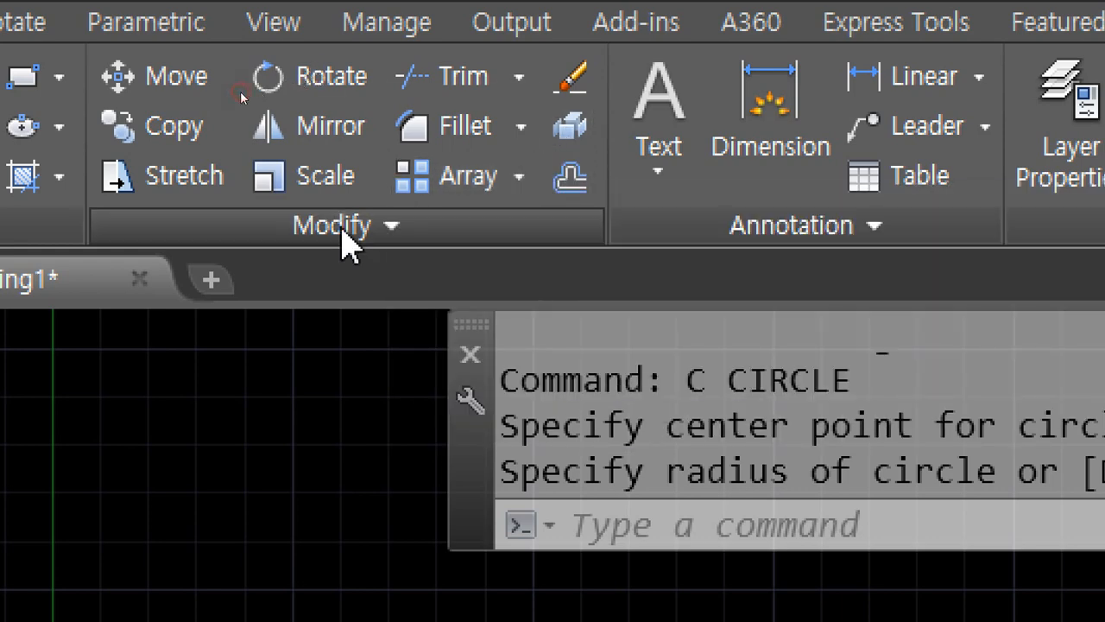
left_click(345, 246)
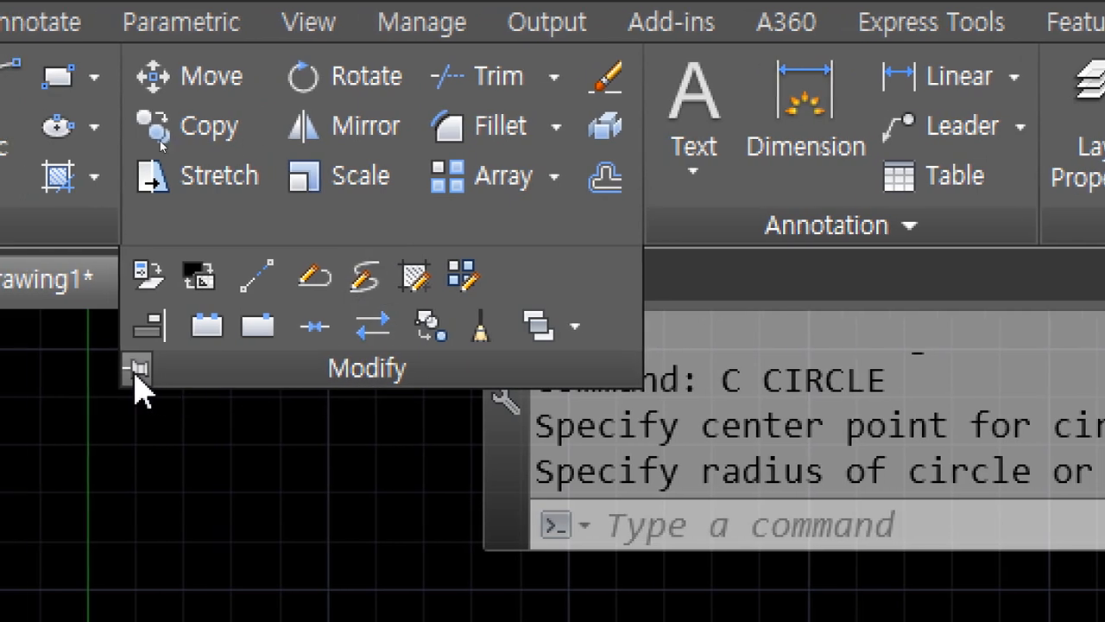
left_click(138, 369)
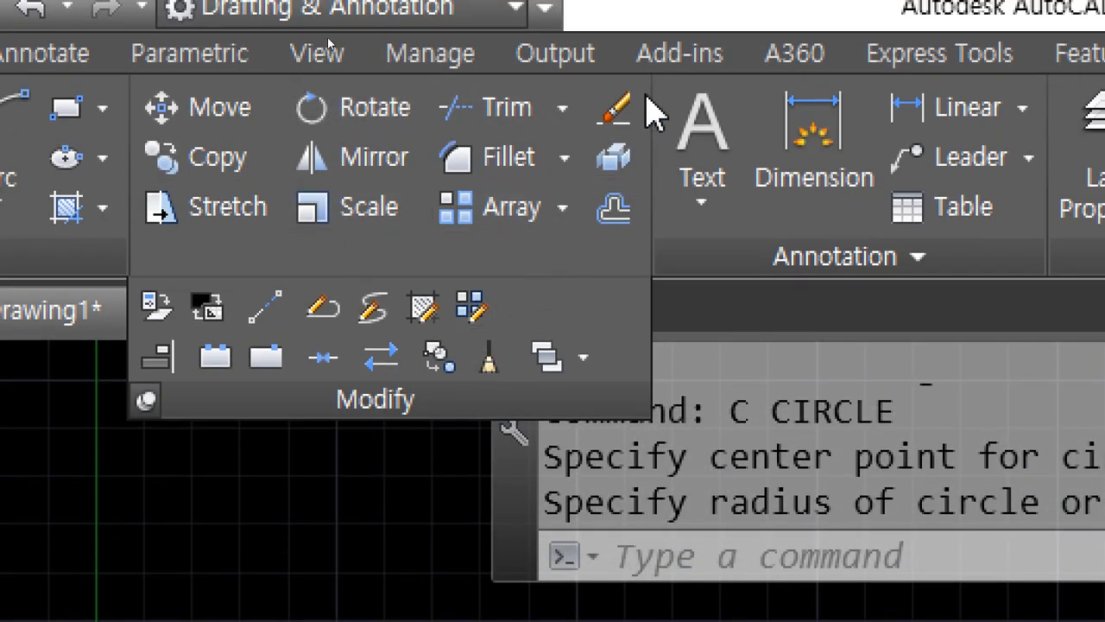
left_click(146, 402)
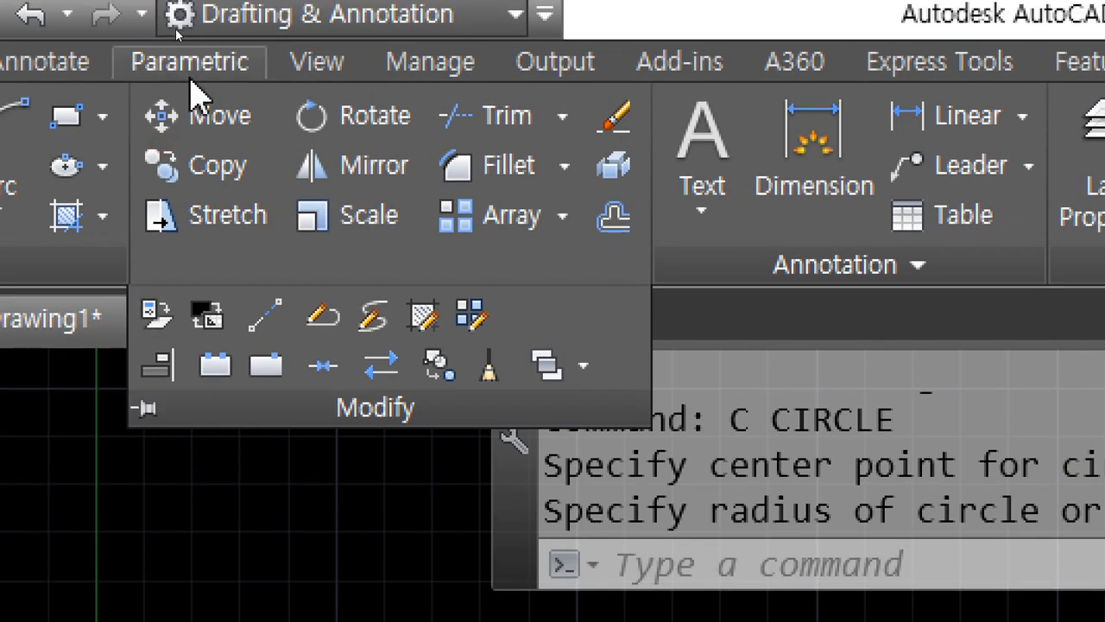
Start the Move command and select the circle with a crossing window and the square with an enclosing window
left_click(200, 113)
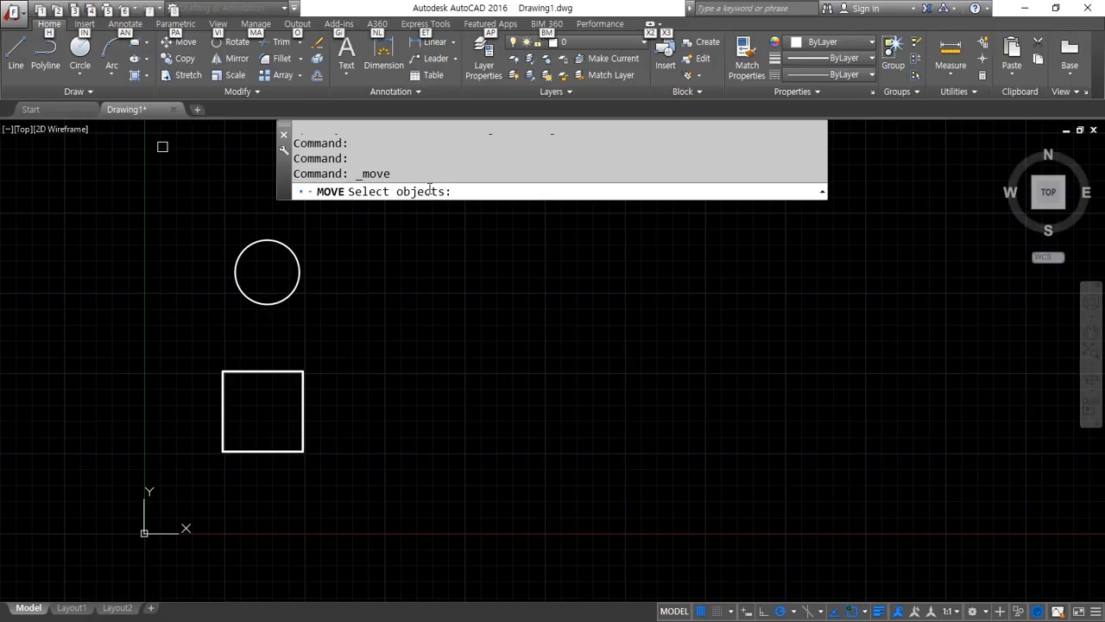
left_click(355, 247)
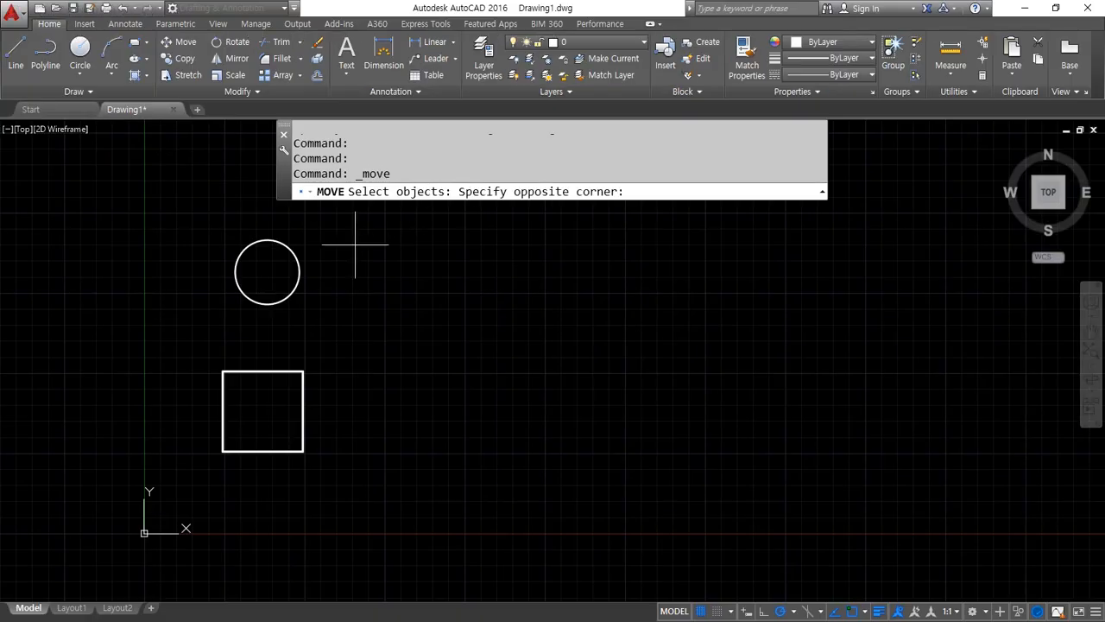
left_click(267, 264)
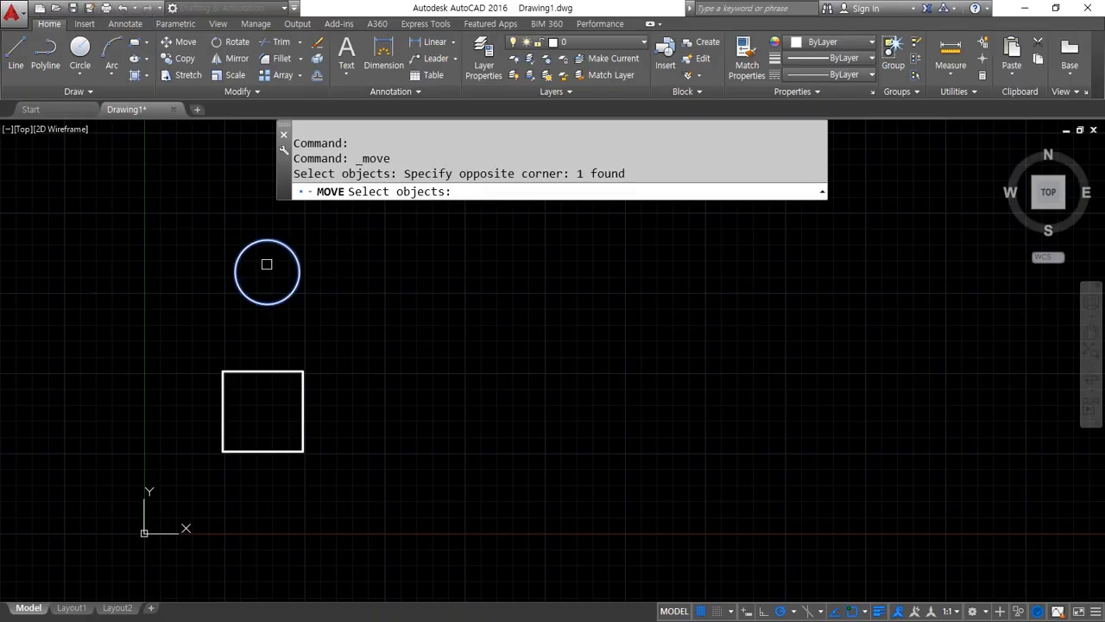
left_click(195, 341)
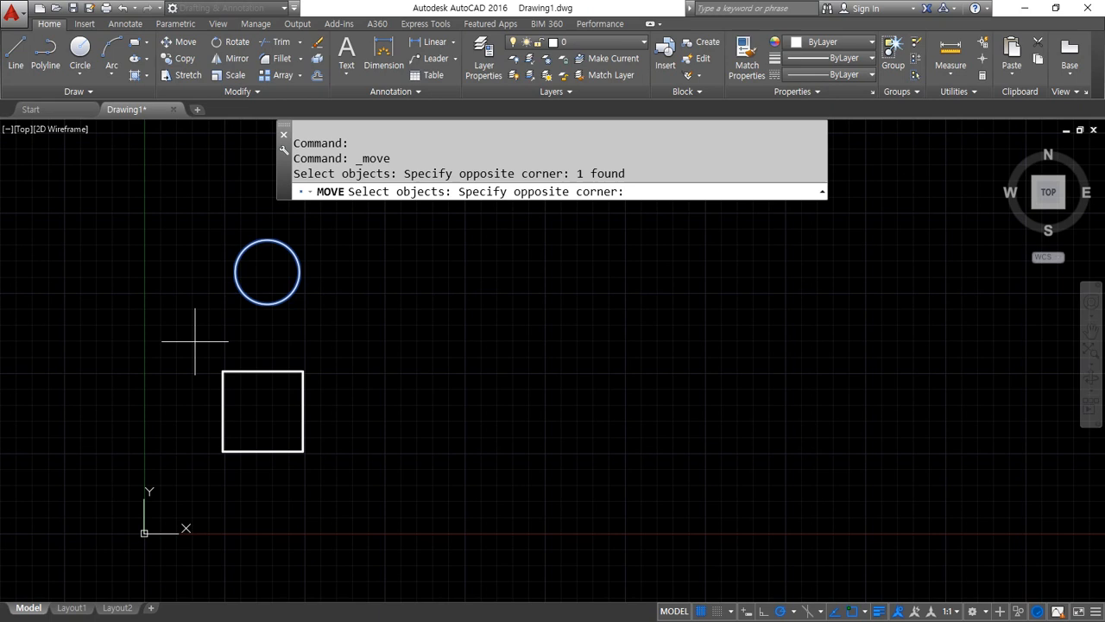
left_click(359, 486)
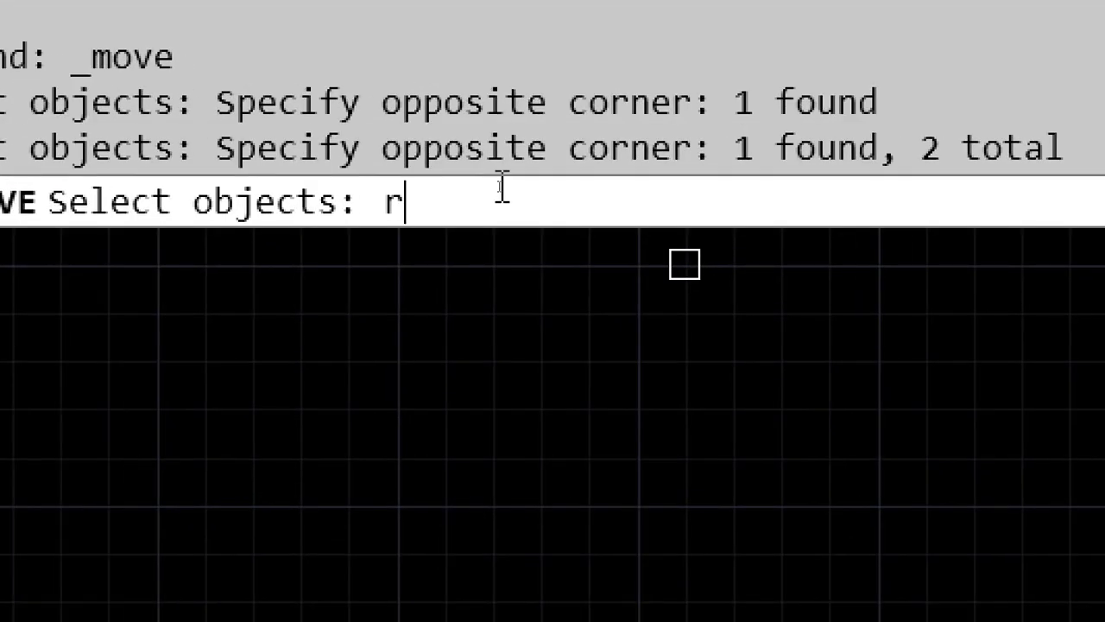
Remove the circle and the square from the Move selection set with the Remove option
key("Return")
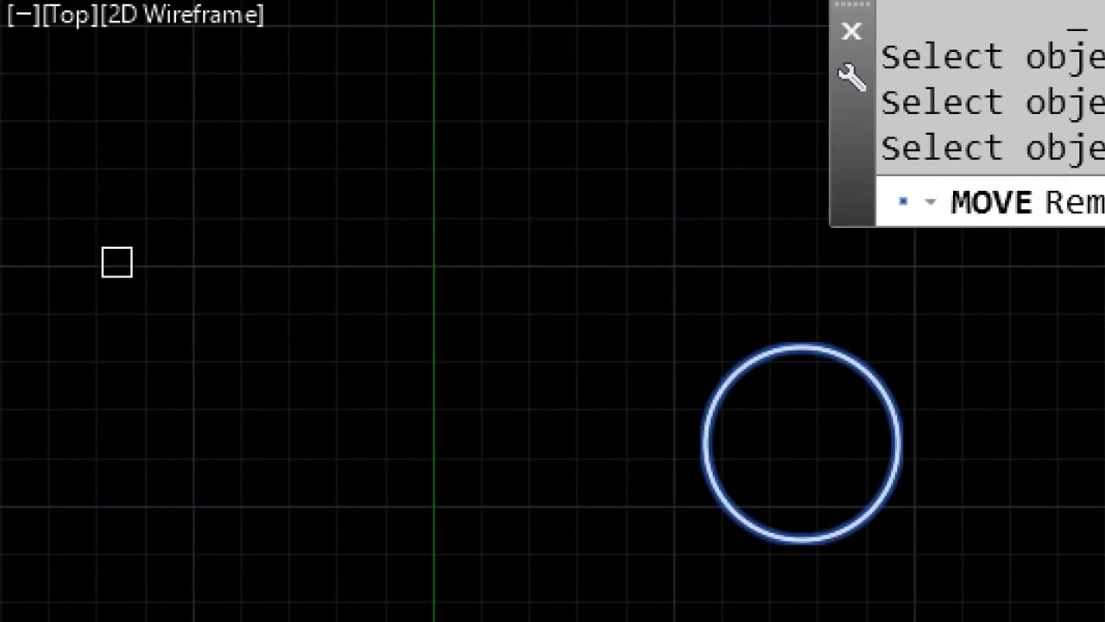
left_click(728, 405)
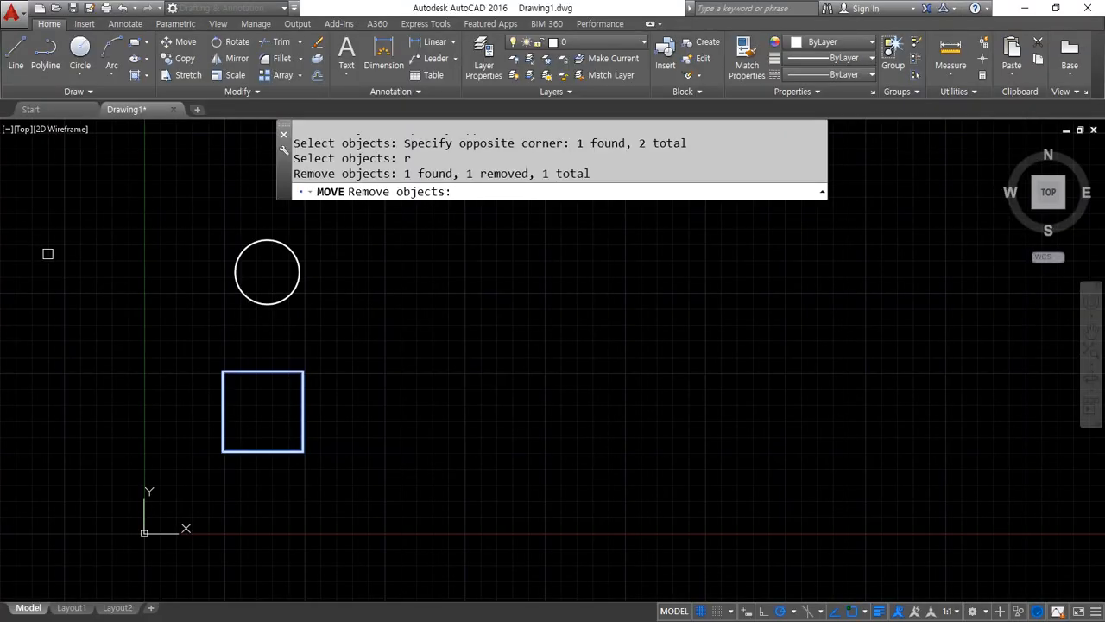
left_click(256, 371)
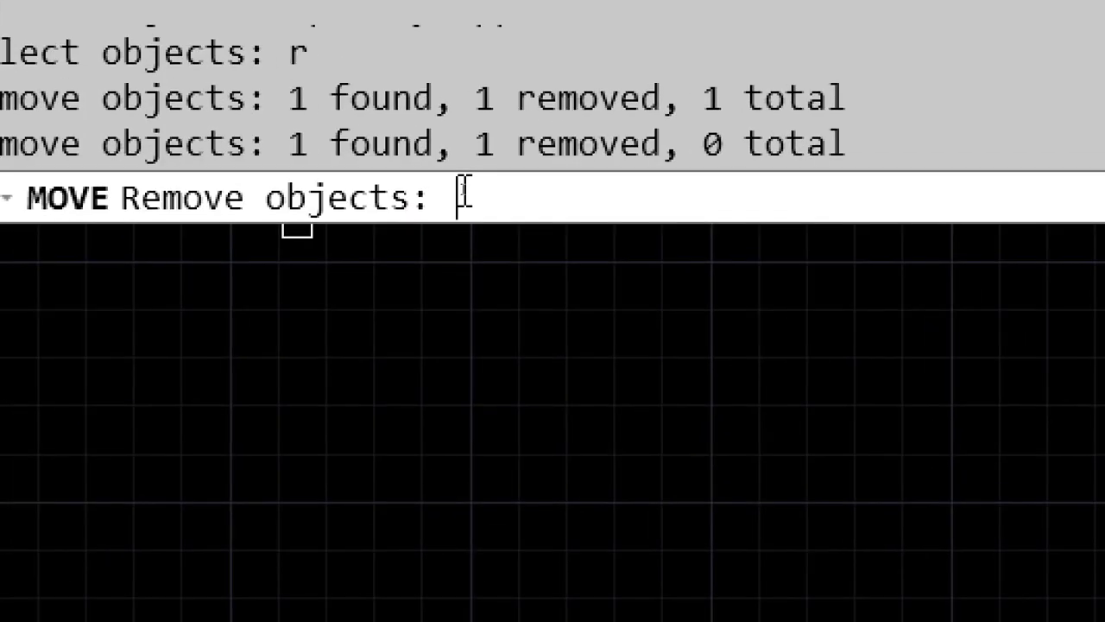
Switch to the Add option, pick the circle and square individually for the move, and cancel the command
type("add")
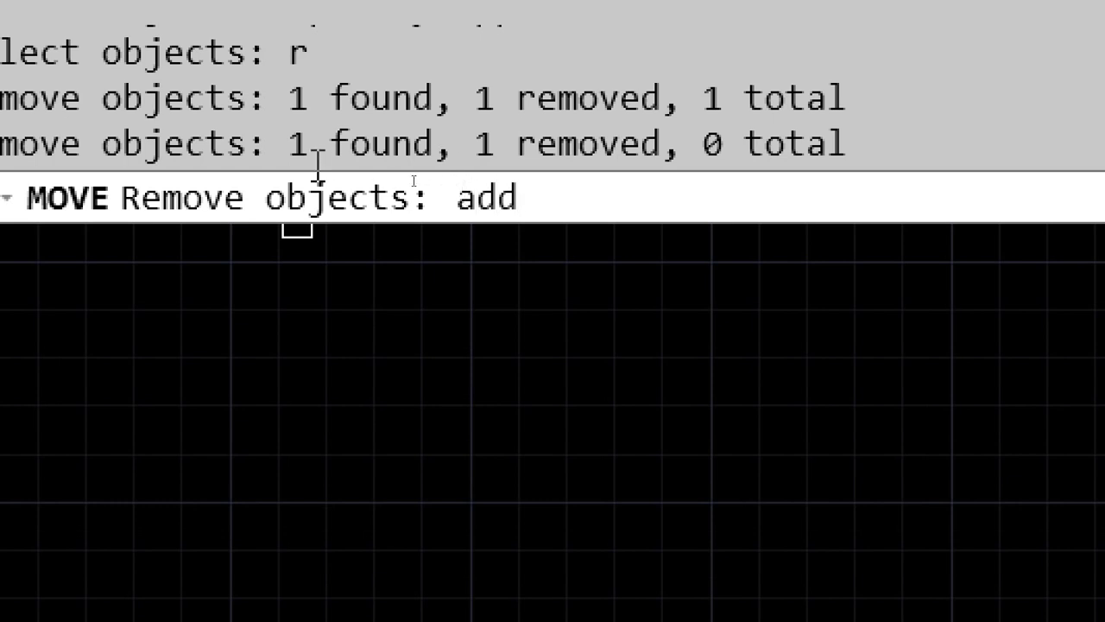
key("Return")
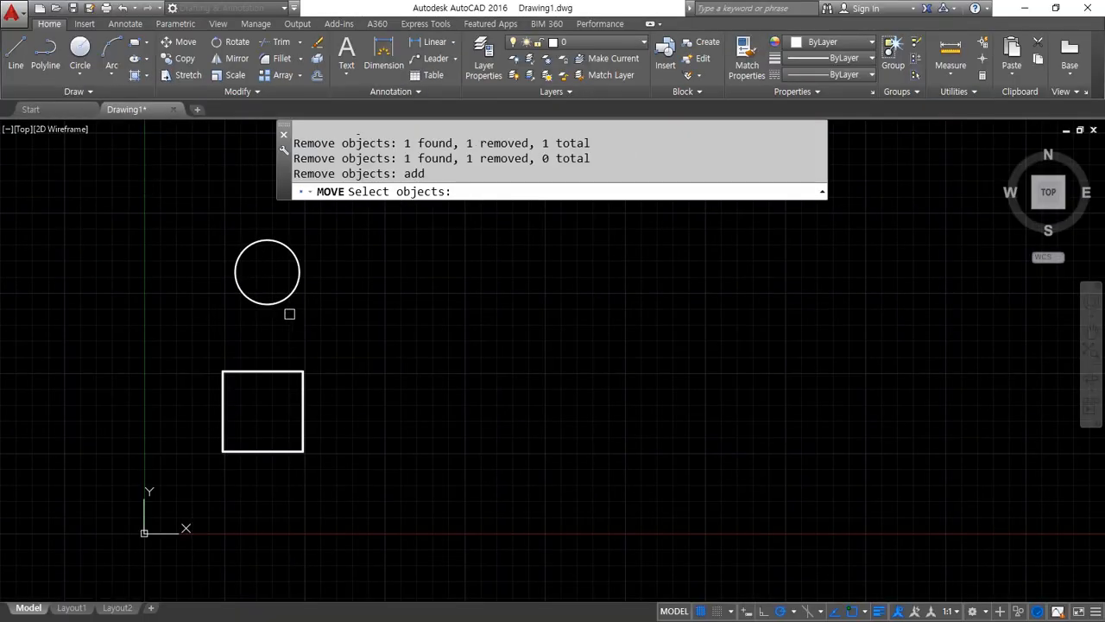
left_click(285, 299)
left_click(278, 370)
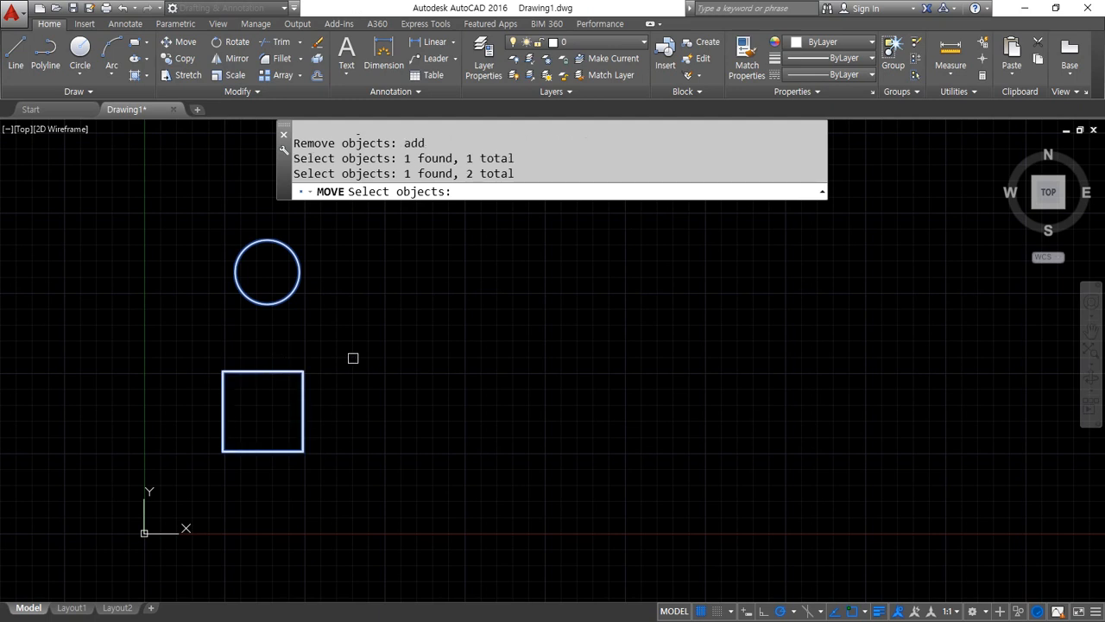
key("Return")
key("Escape")
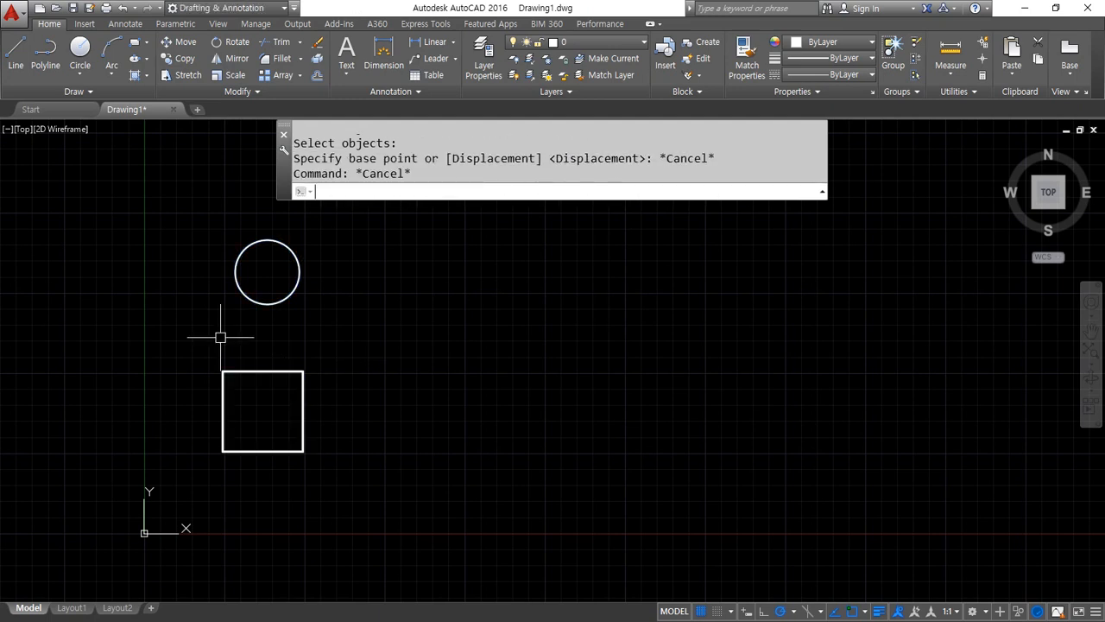
Restart Move and select the circle and square with a fence line crossing both shapes
type("m")
key("Return")
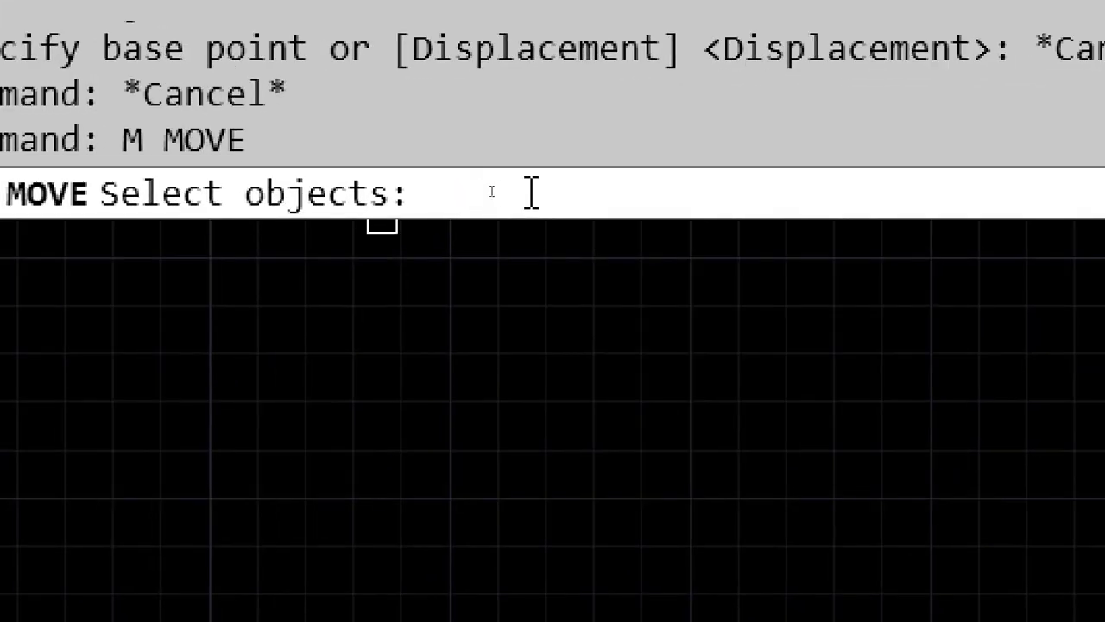
type("f")
key("Return")
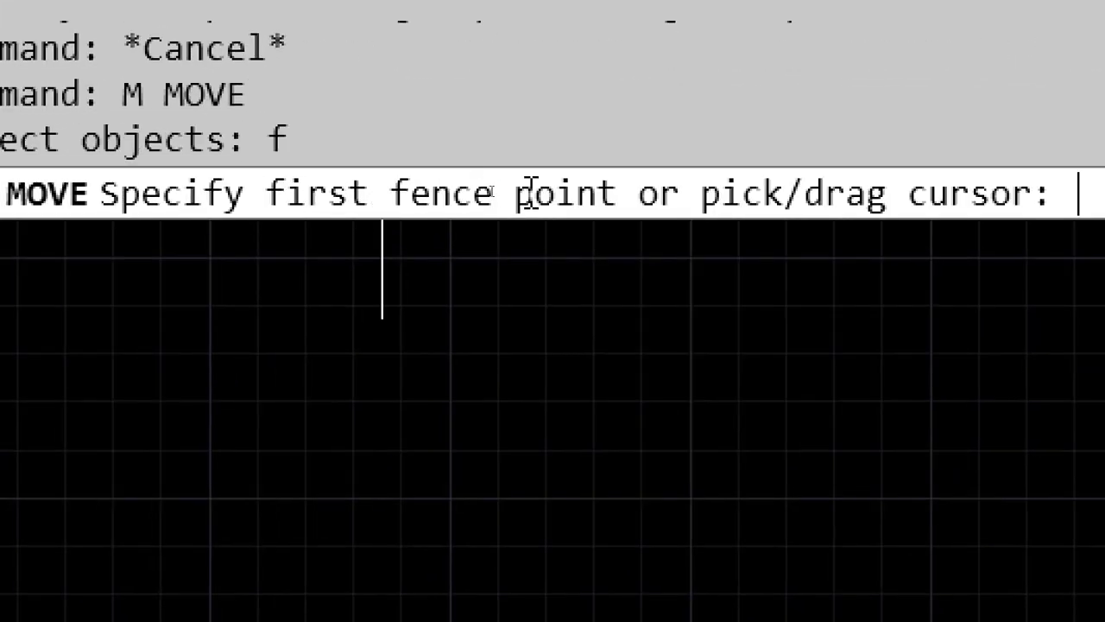
left_click(72, 322)
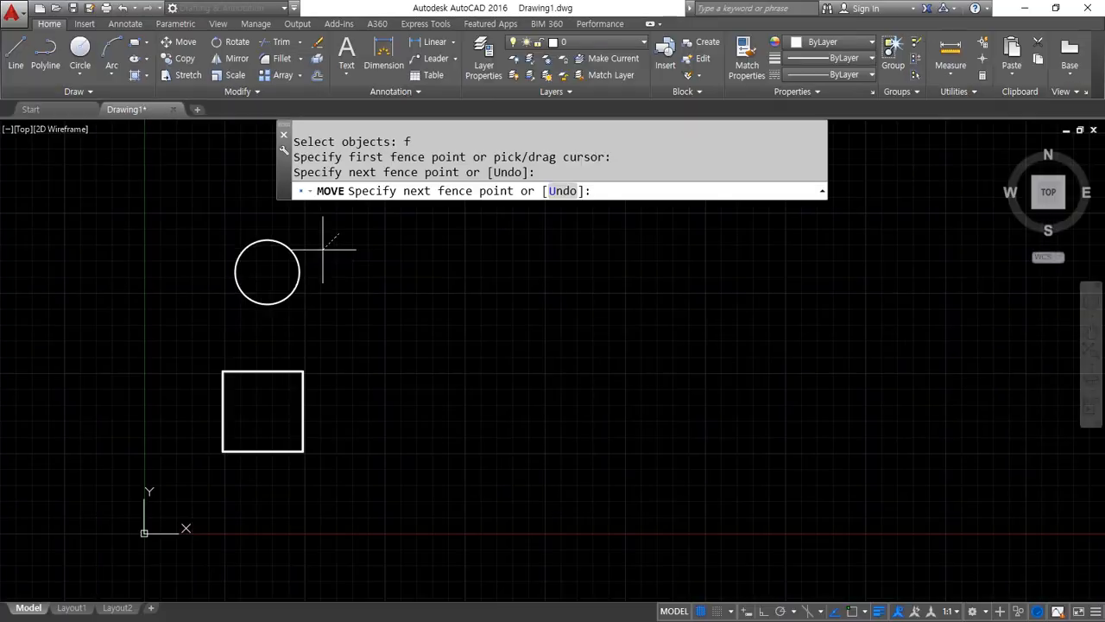
left_click(44, 387)
left_click(269, 401)
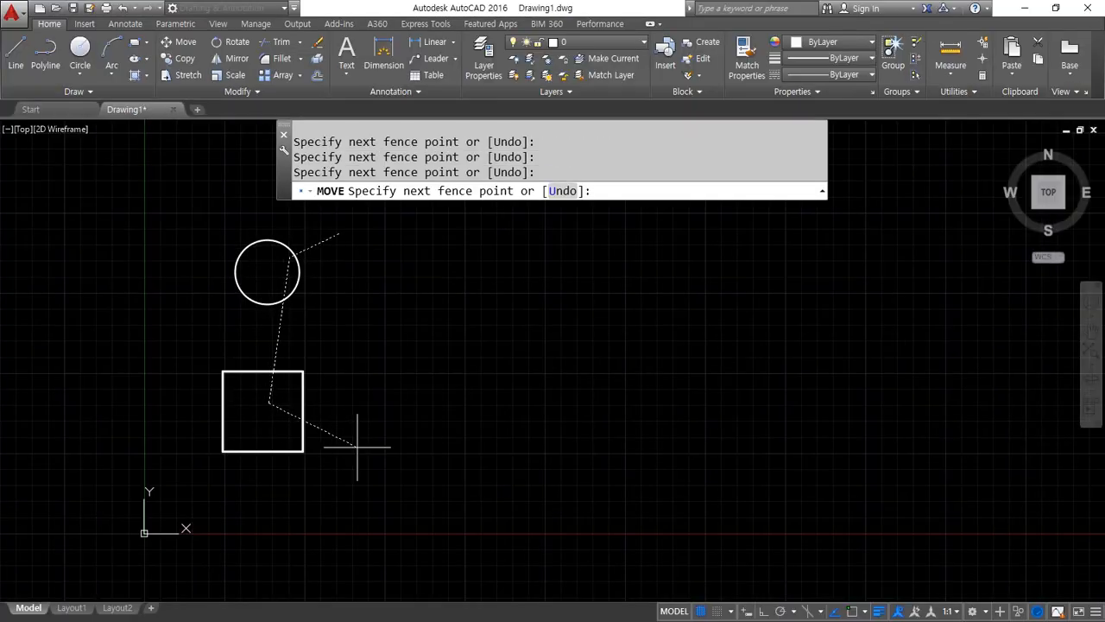
key("Return")
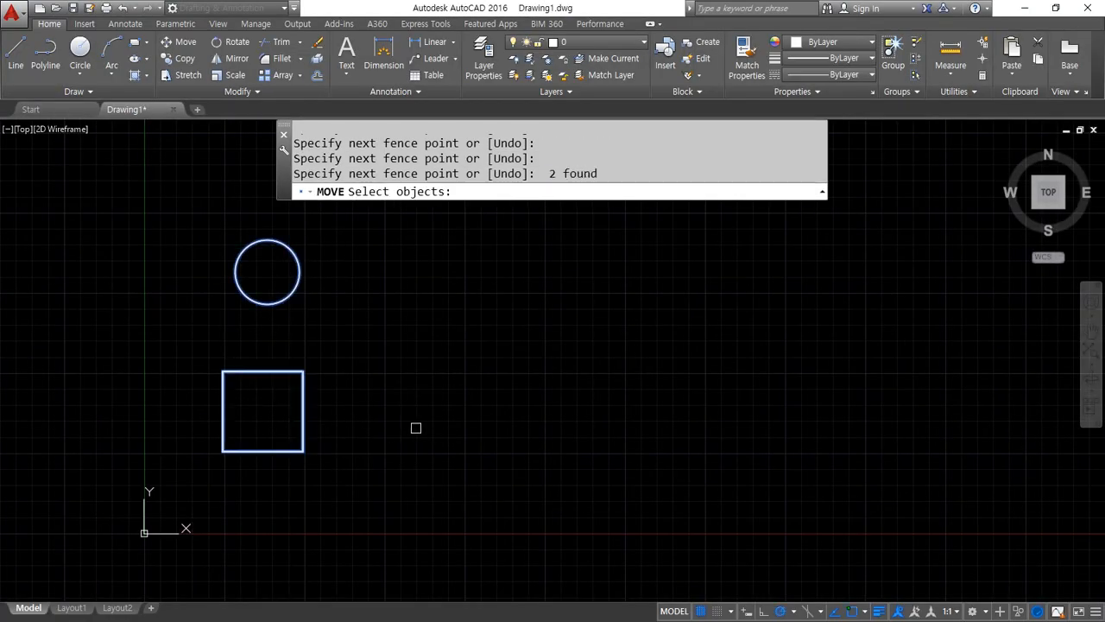
Remove both fence-selected shapes from the Move selection using the Remove option and a crossing window
type("r")
key("Return")
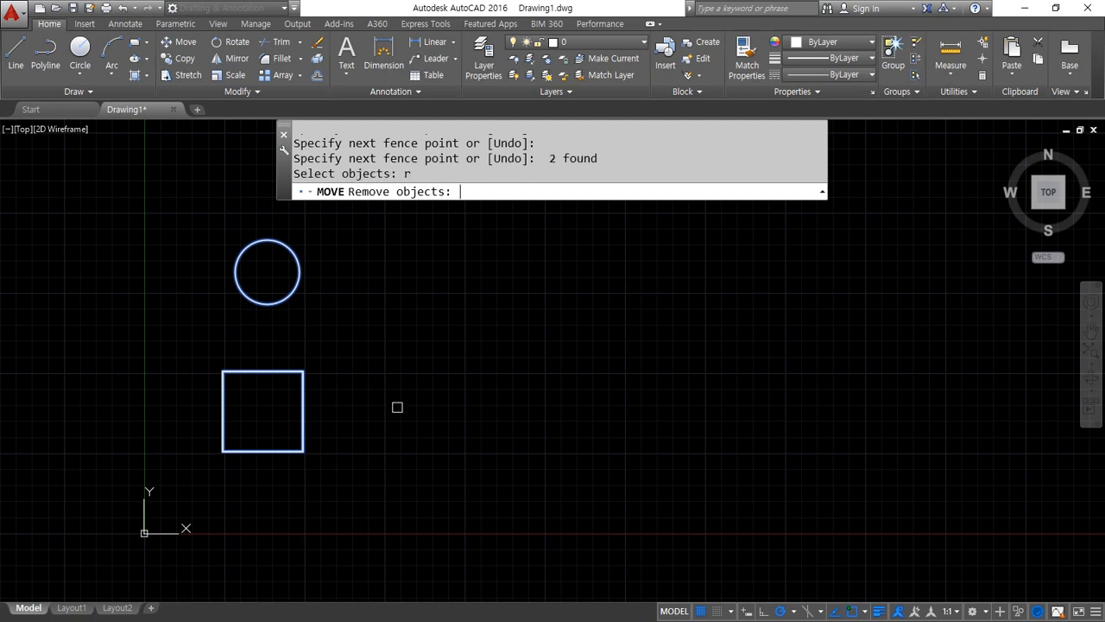
left_click(367, 244)
left_click(311, 393)
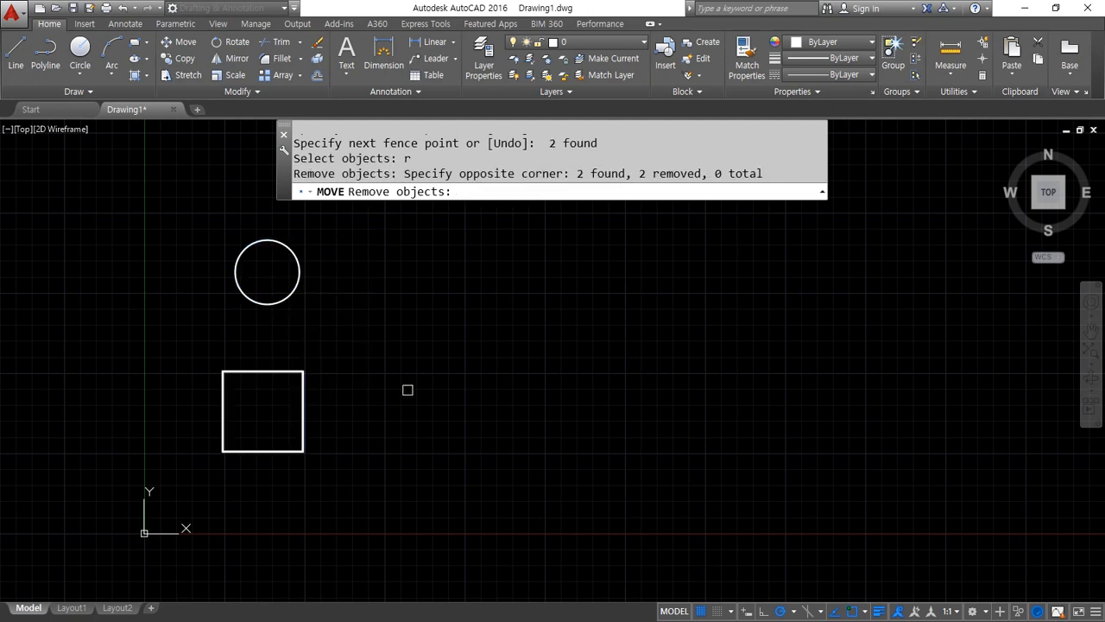
Return to the Add option and reselect the circle and square with one crossing window
type("add")
key("Return")
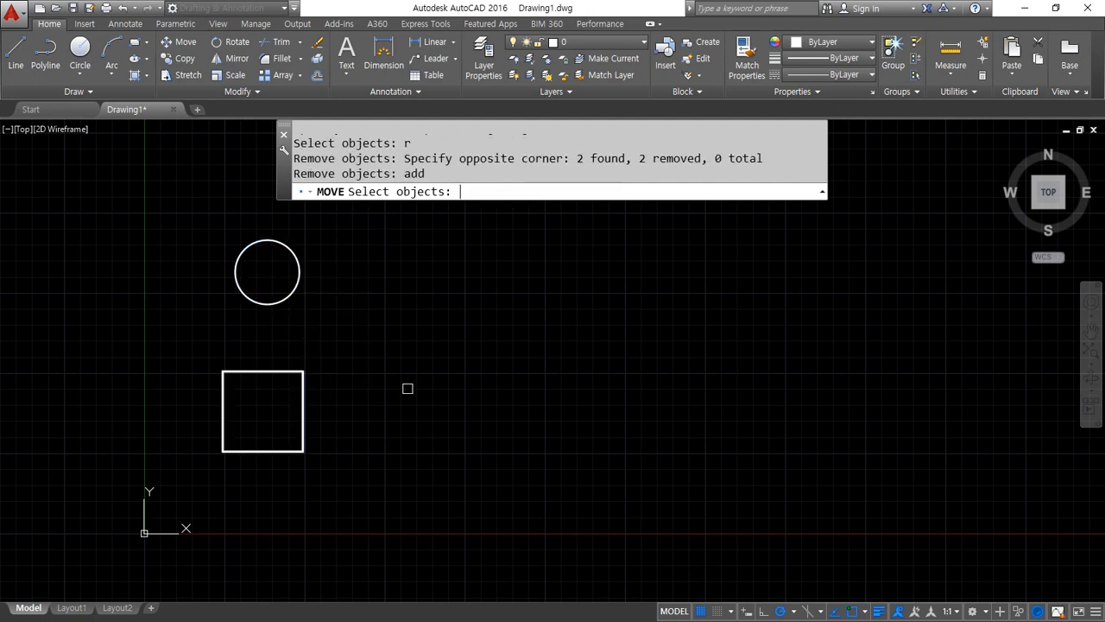
left_click(357, 250)
left_click(164, 402)
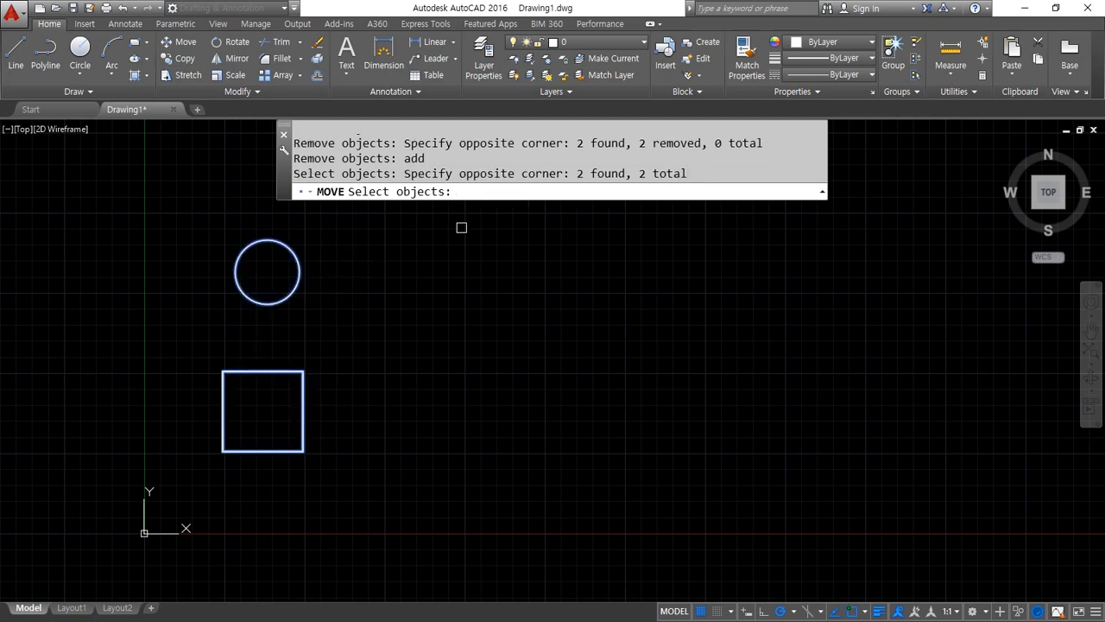
left_click(503, 188)
type("a")
key("Return")
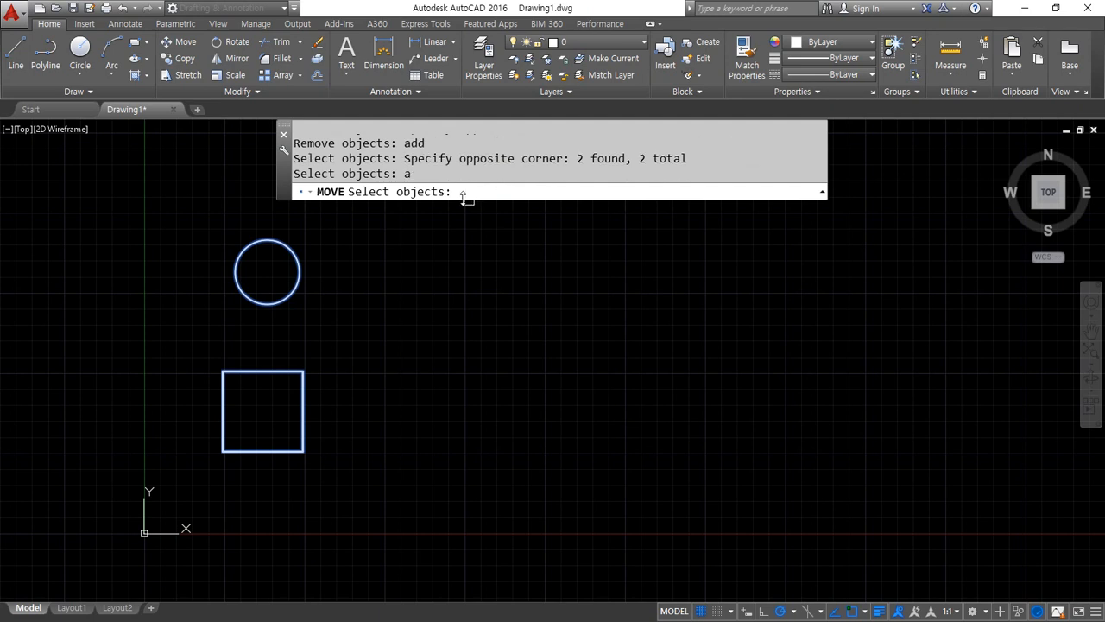
Try the All option at the object selection prompt and cancel the Move command
type("all")
key("Return")
key("Escape")
key("Escape")
Move all objects with the All selection option, from the square's upper-right corner about 251 units horizontally to the right
key("Return")
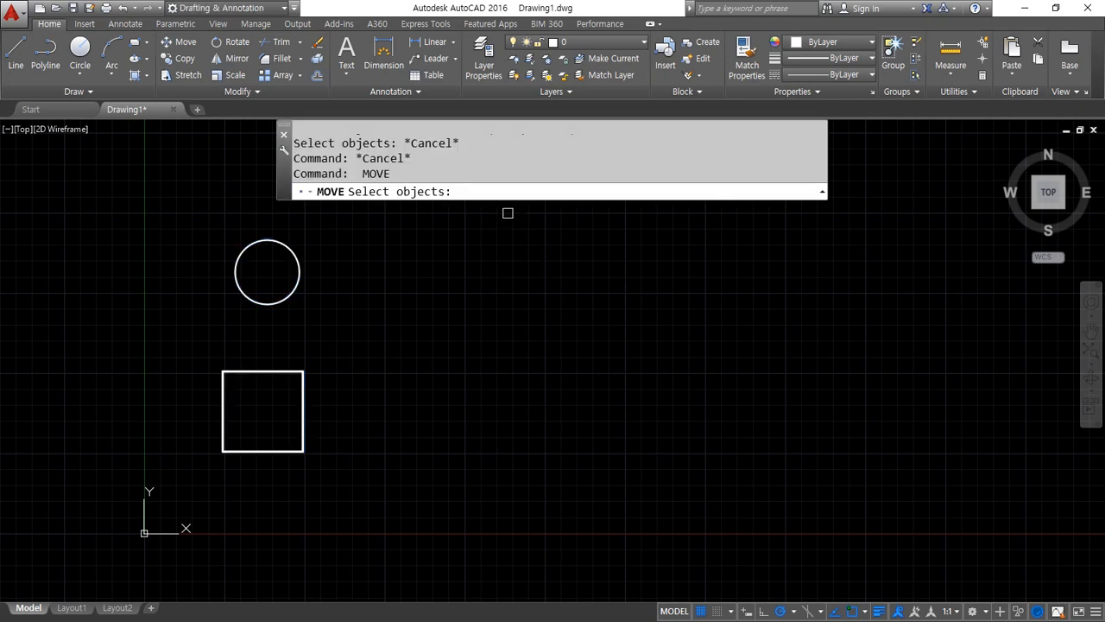
type("all")
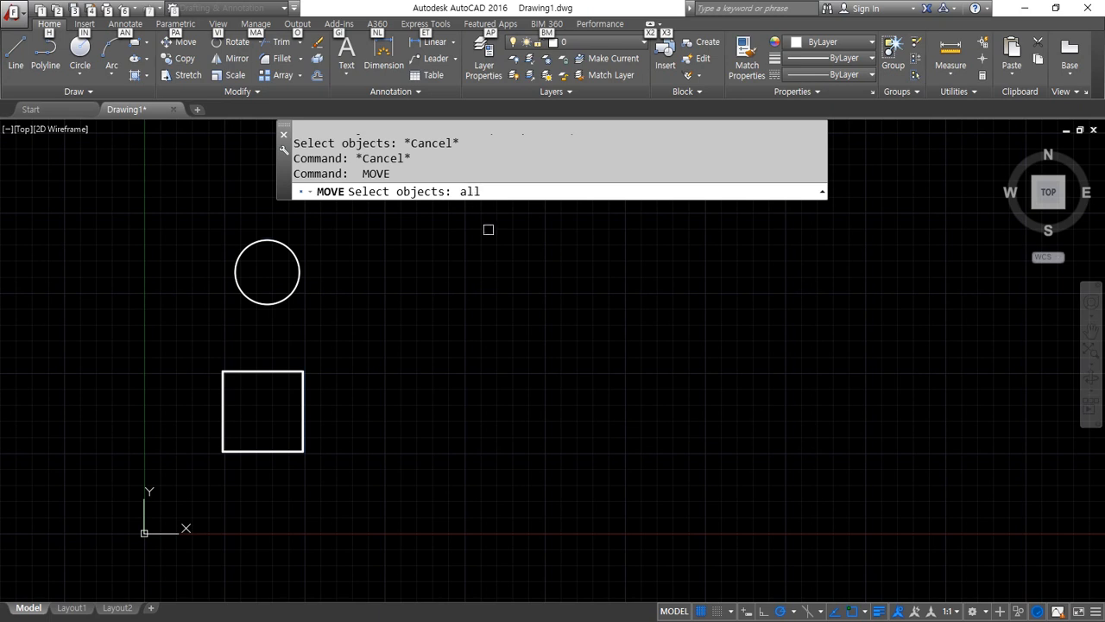
key("Return")
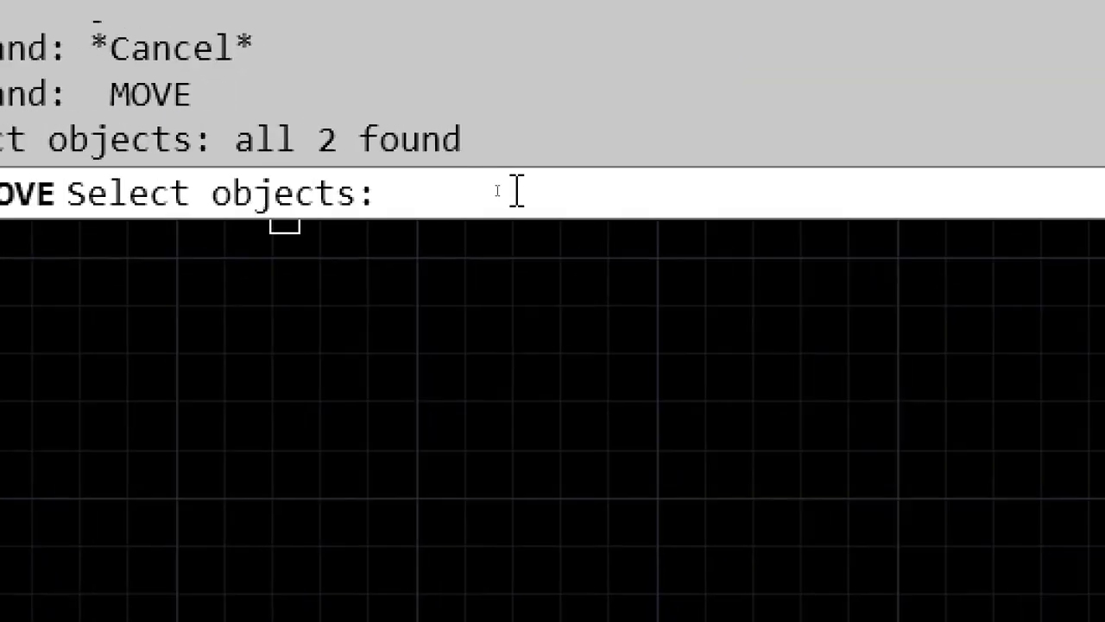
key("Return")
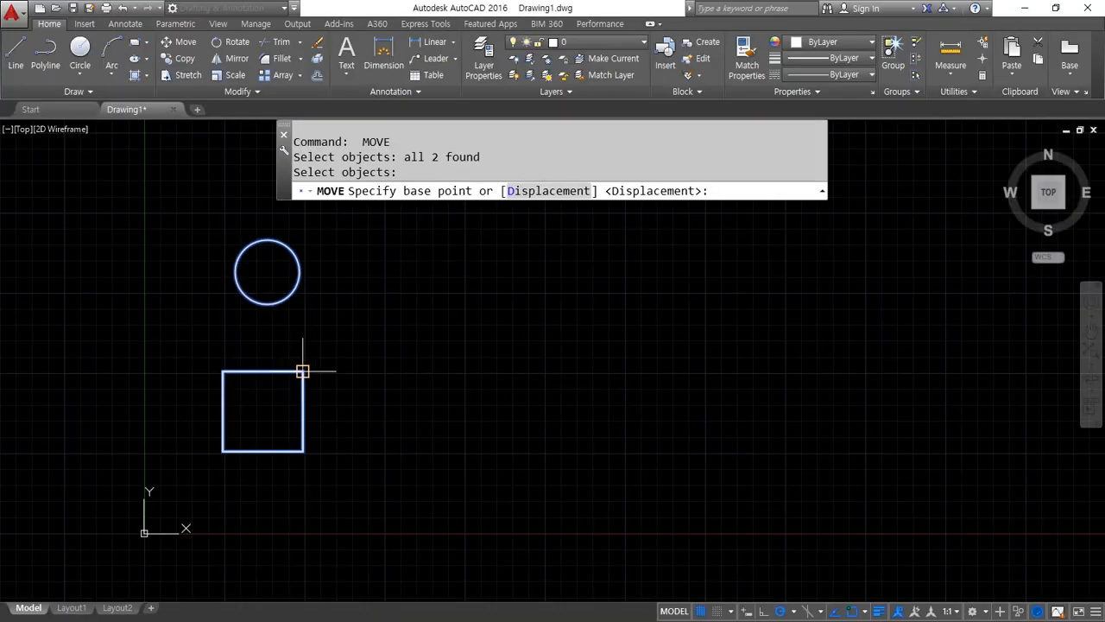
left_click(303, 371)
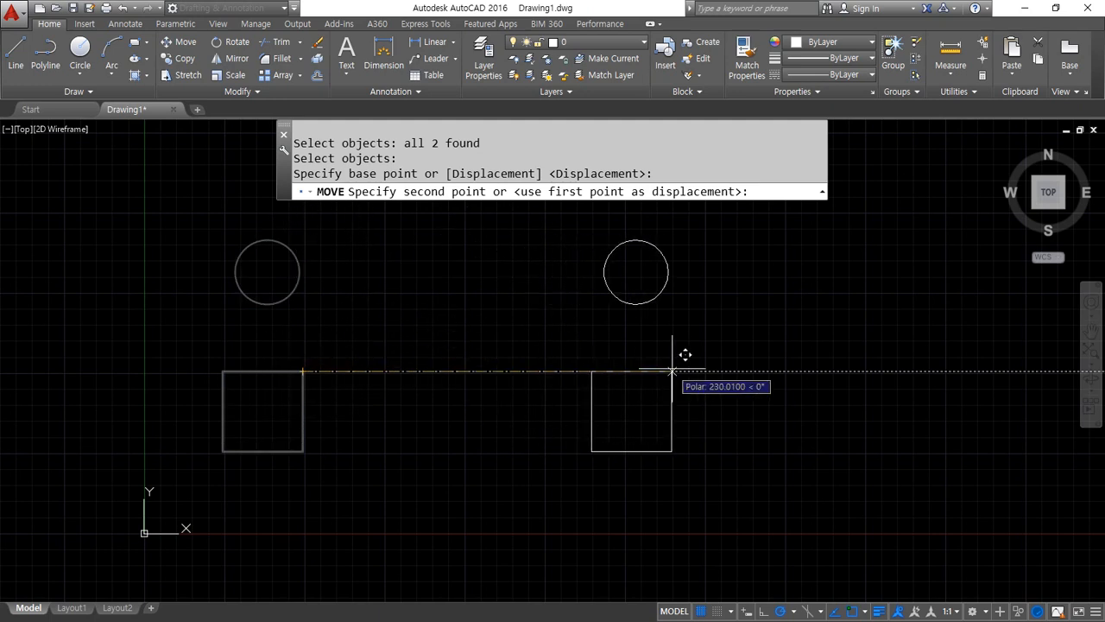
left_click(706, 371)
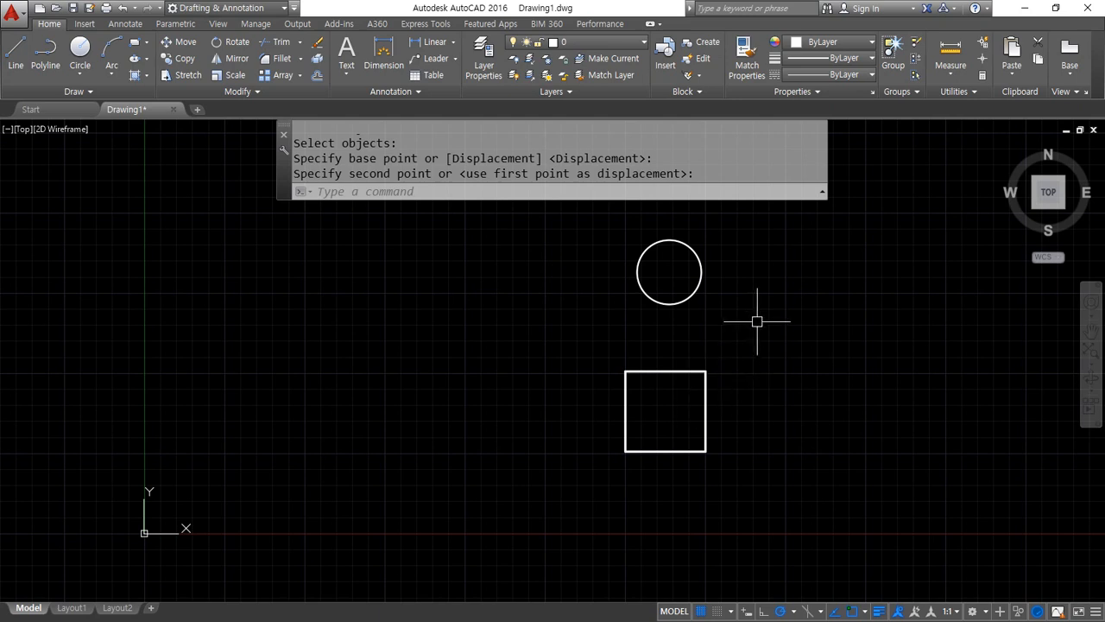
Move the circle and square about 251 units horizontally to the left, using the square's upper-left corner as base point
key("Return")
left_click(776, 272)
left_click(594, 389)
key("Return")
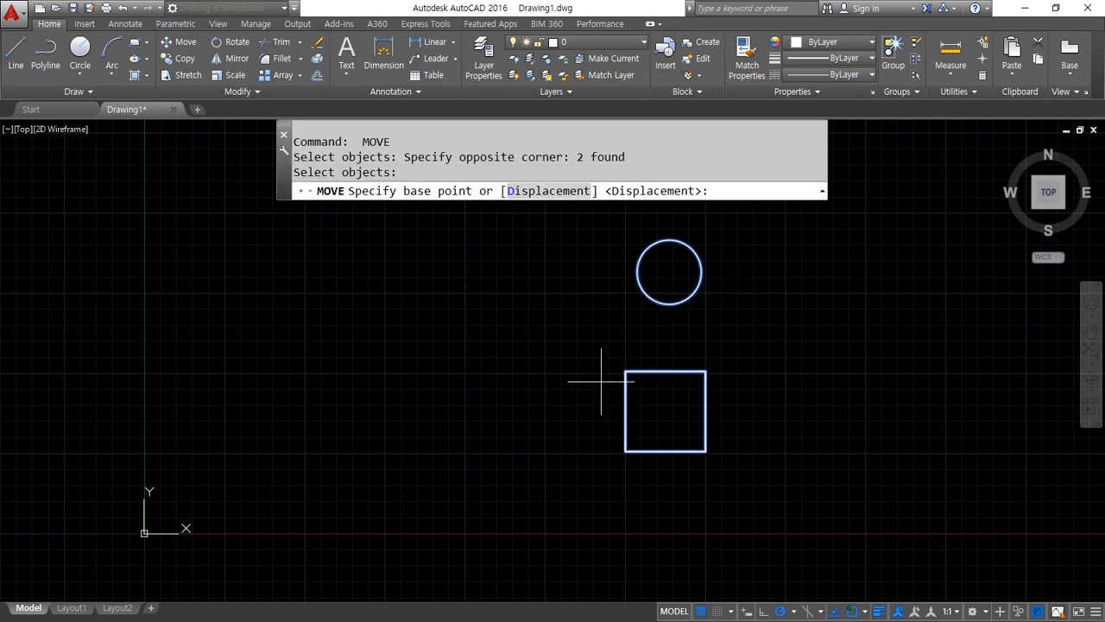
left_click(625, 371)
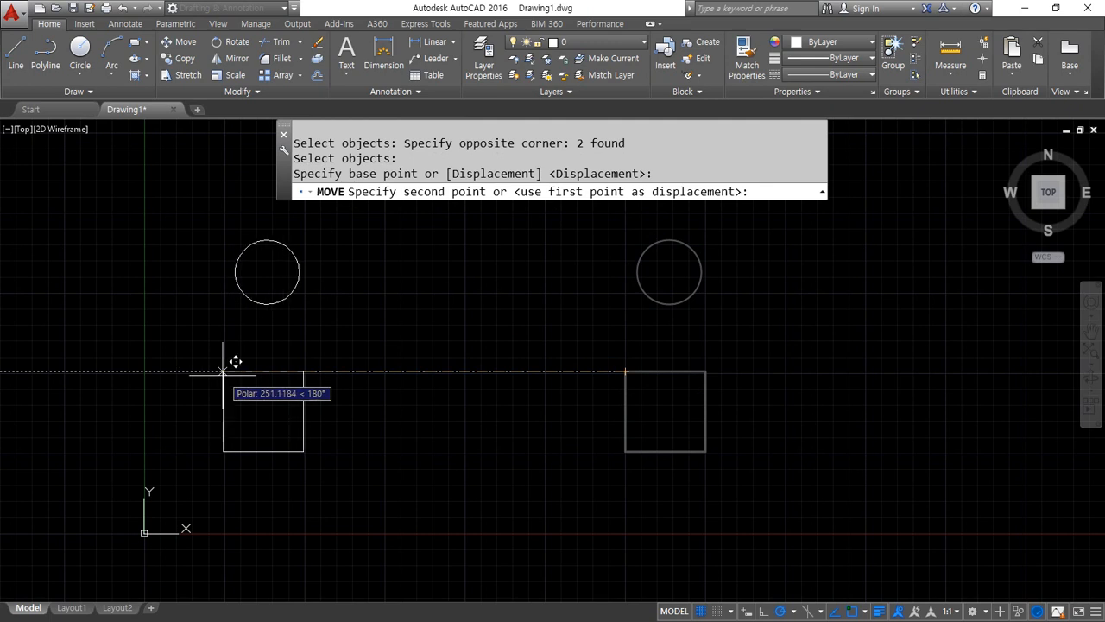
left_click(223, 371)
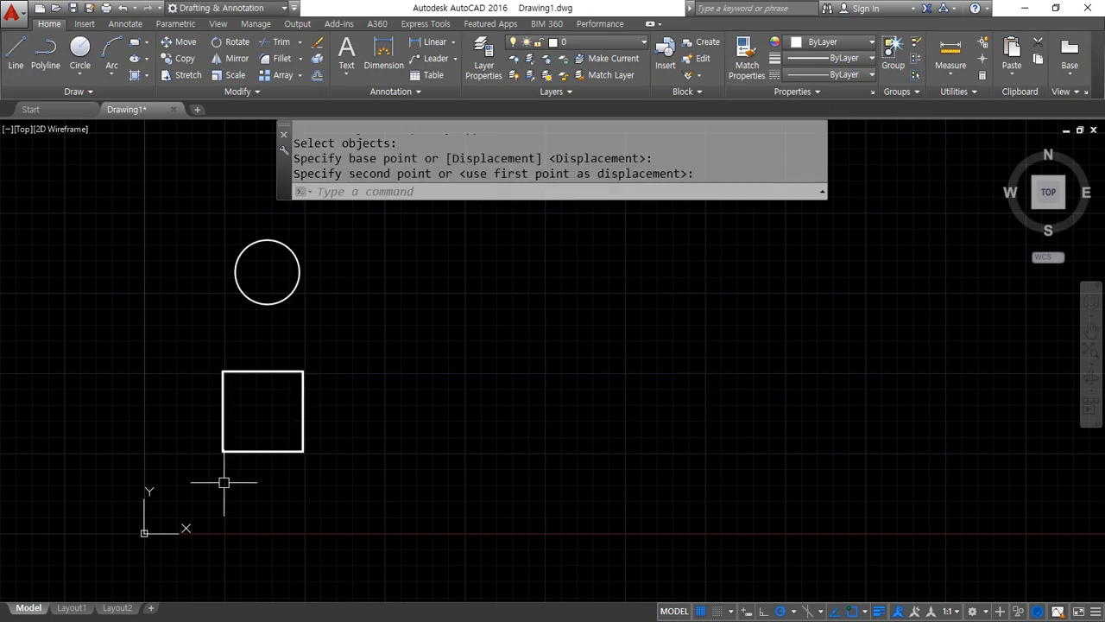
type("m")
key("Return")
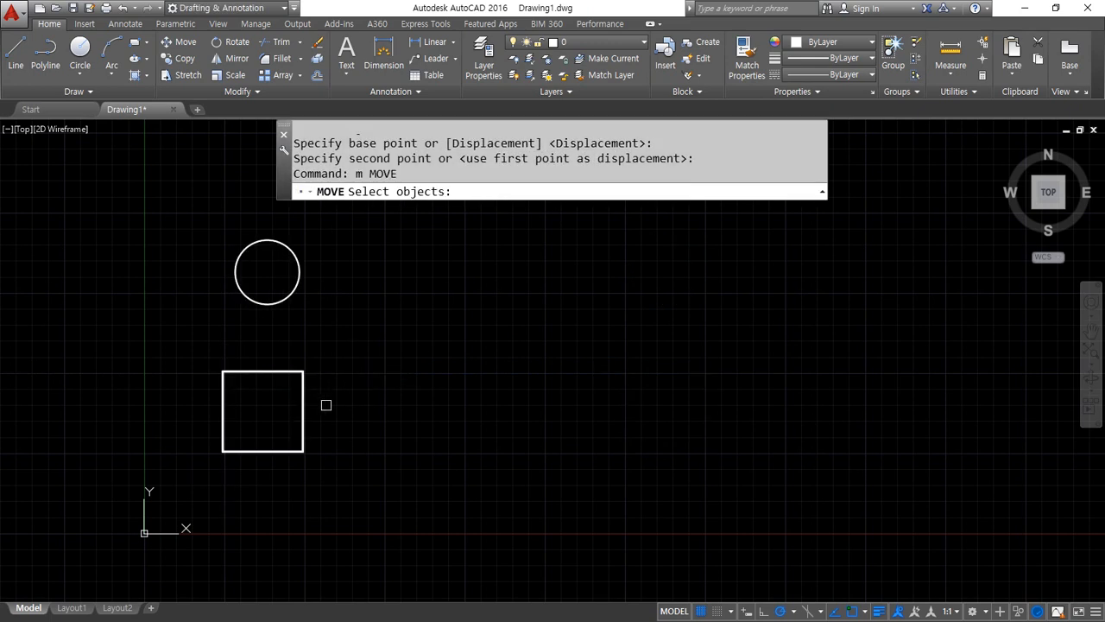
left_click(324, 405)
left_click(192, 286)
key("Return")
left_click(223, 371)
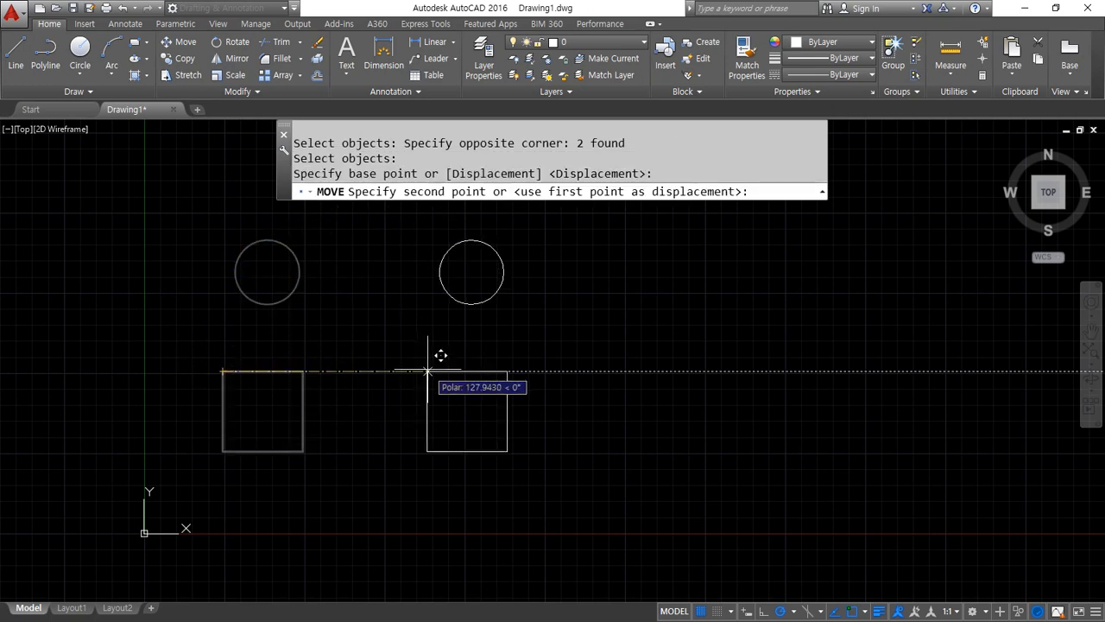
type("@200<0")
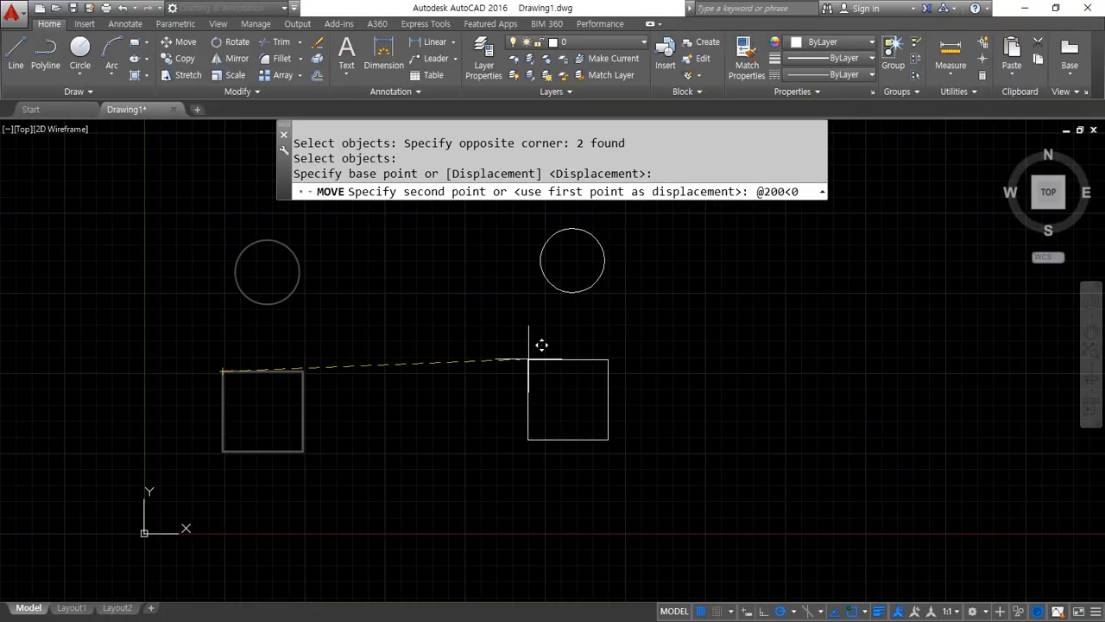
key("Return")
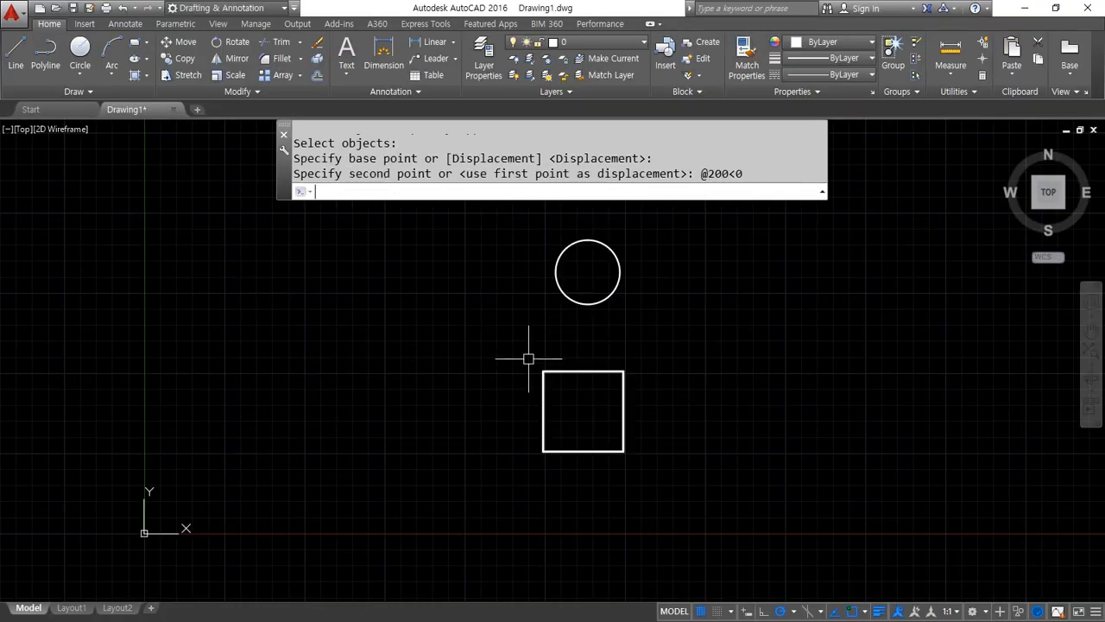
Move the circle and square another 200 units horizontally to the right by direct distance entry from the square's upper-left corner
key("Return")
left_click(661, 275)
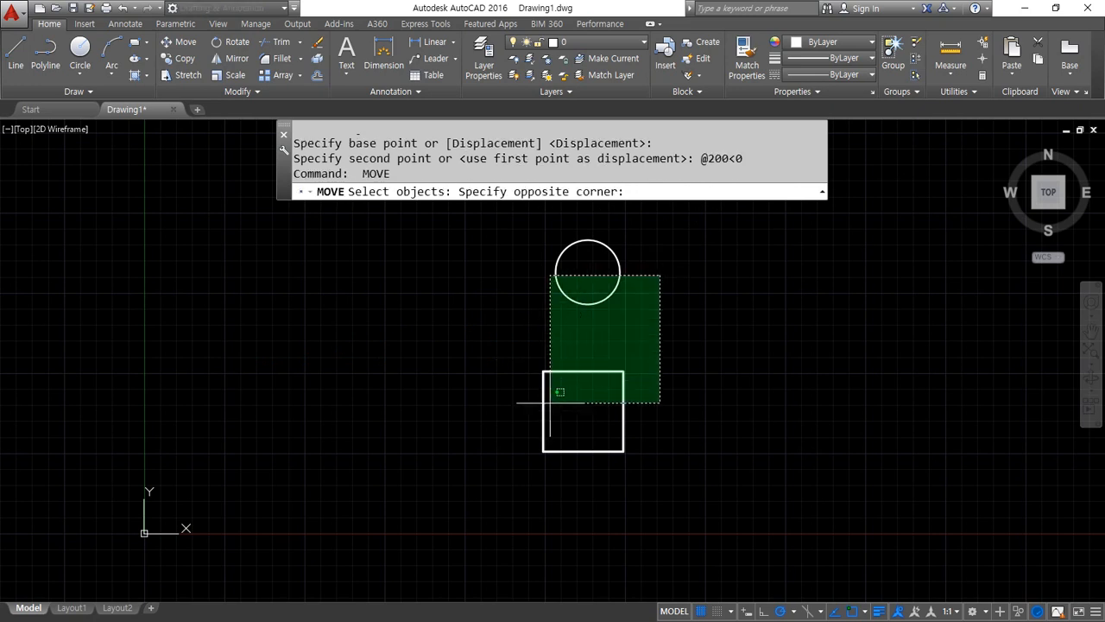
left_click(540, 395)
key("Return")
left_click(543, 371)
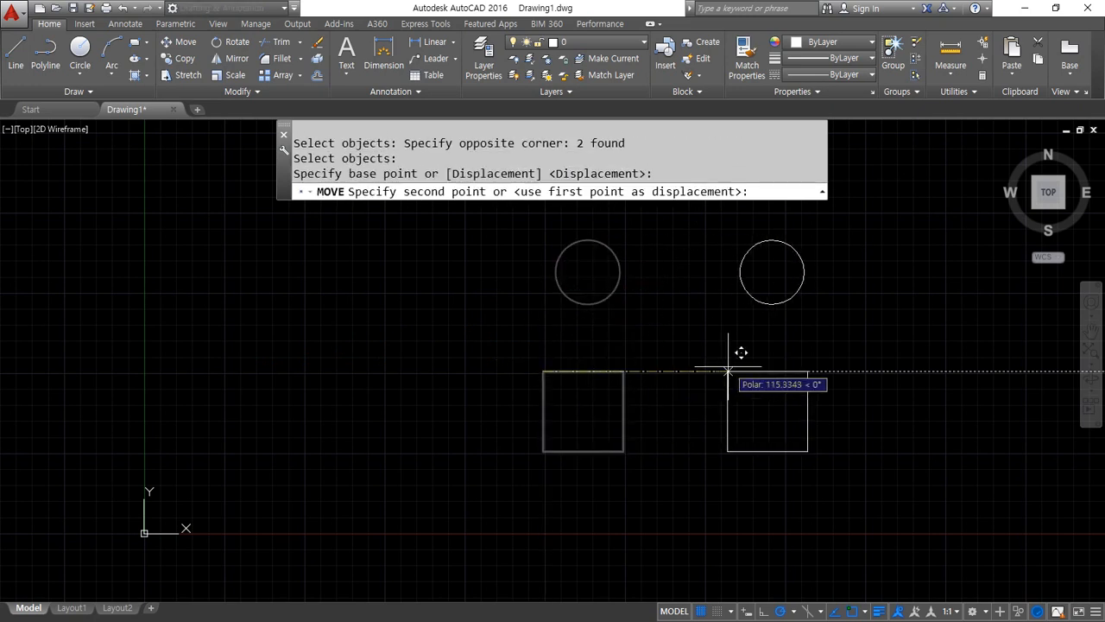
type("1")
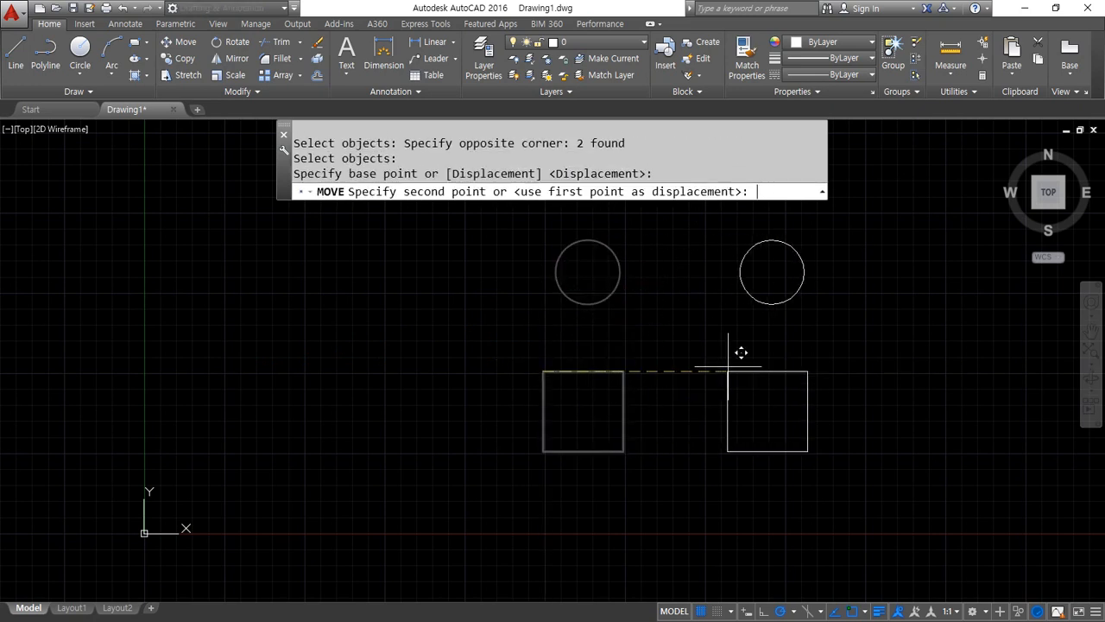
type("200")
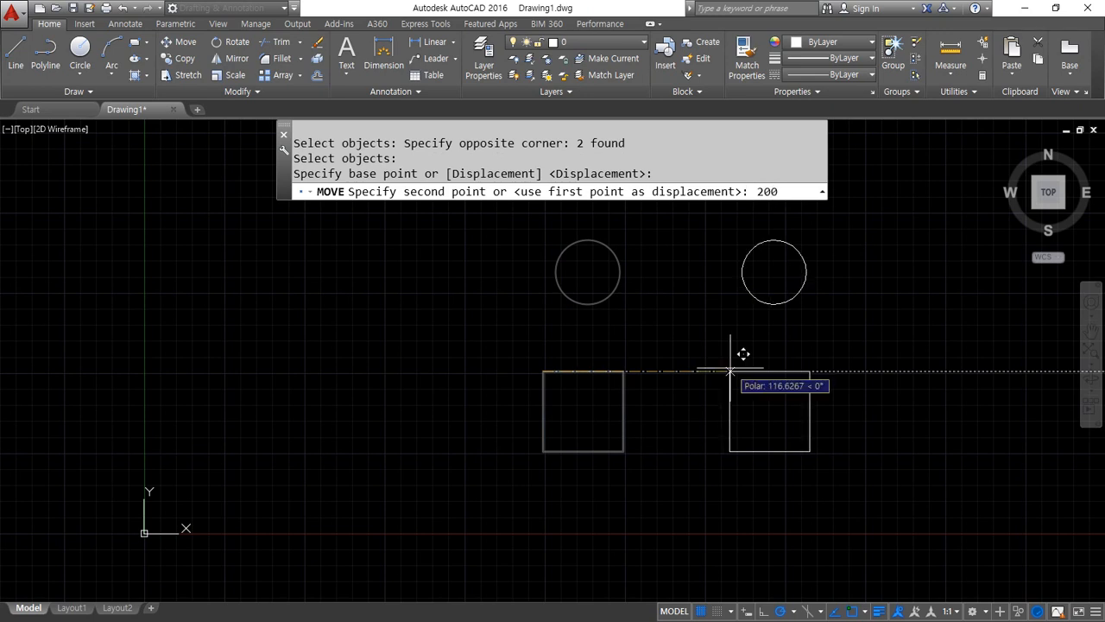
mouse_move(696, 397)
left_mouse_down()
mouse_move(650, 381)
mouse_move(712, 370)
mouse_move(695, 399)
left_mouse_up()
left_click_drag(780, 208, 764, 213)
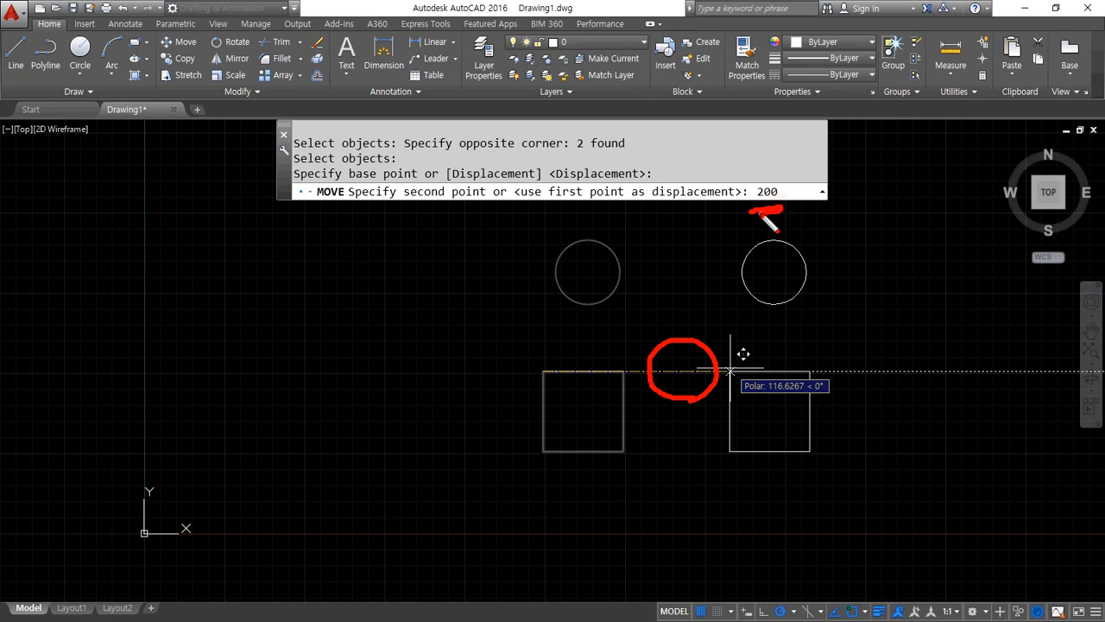
key("Escape")
key("Return")
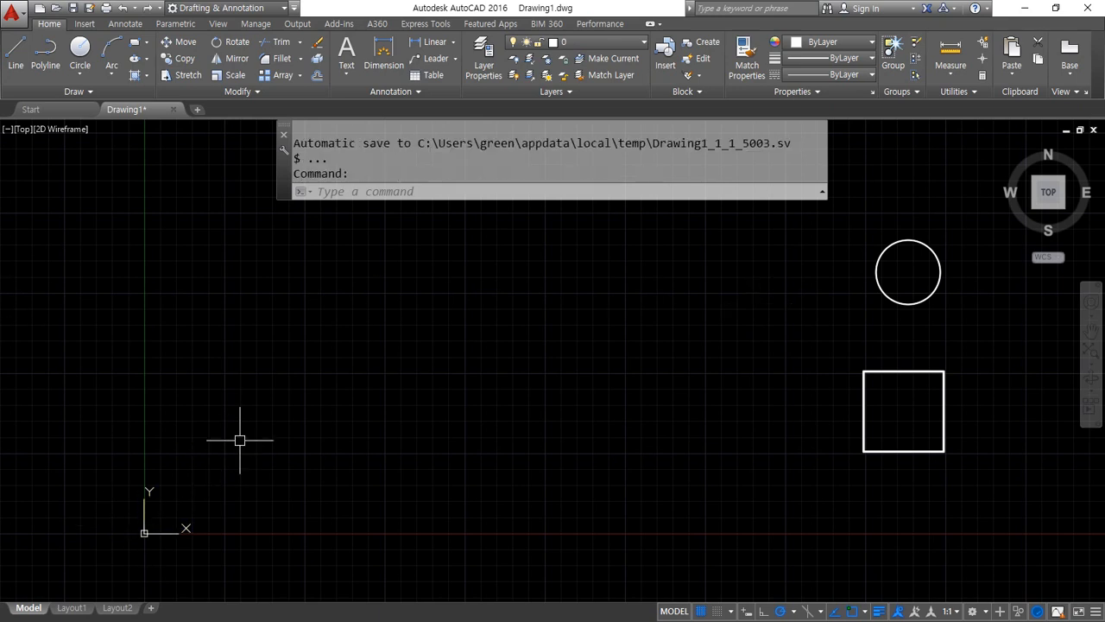
Draw a short vertical line in the empty area above and slightly right of the origin
key("Escape")
type("l")
key("Return")
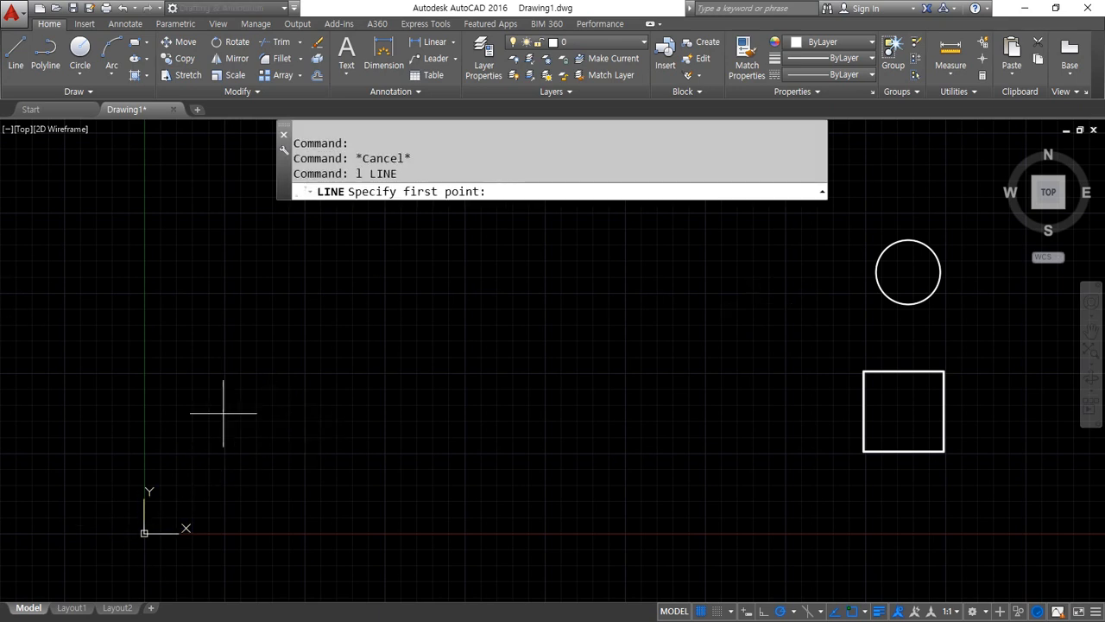
left_click(243, 228)
left_click(243, 350)
key("Return")
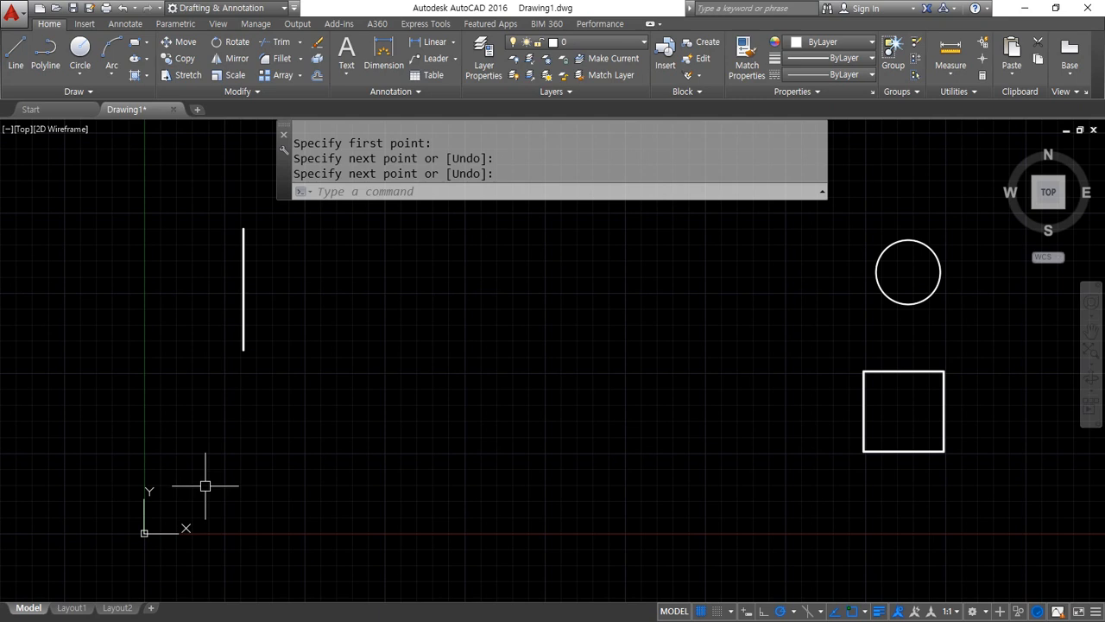
Move the circle and square together from the circle's center to the lower endpoint of the vertical line
type("m")
key("Return")
left_click(973, 481)
left_click(831, 226)
key("Return")
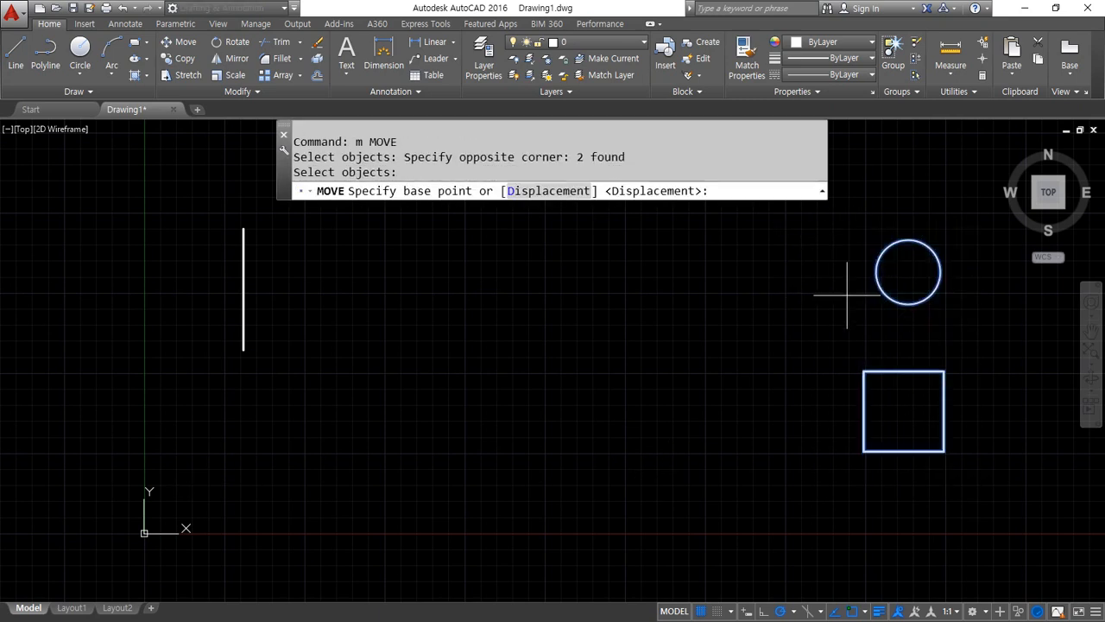
left_click(907, 272)
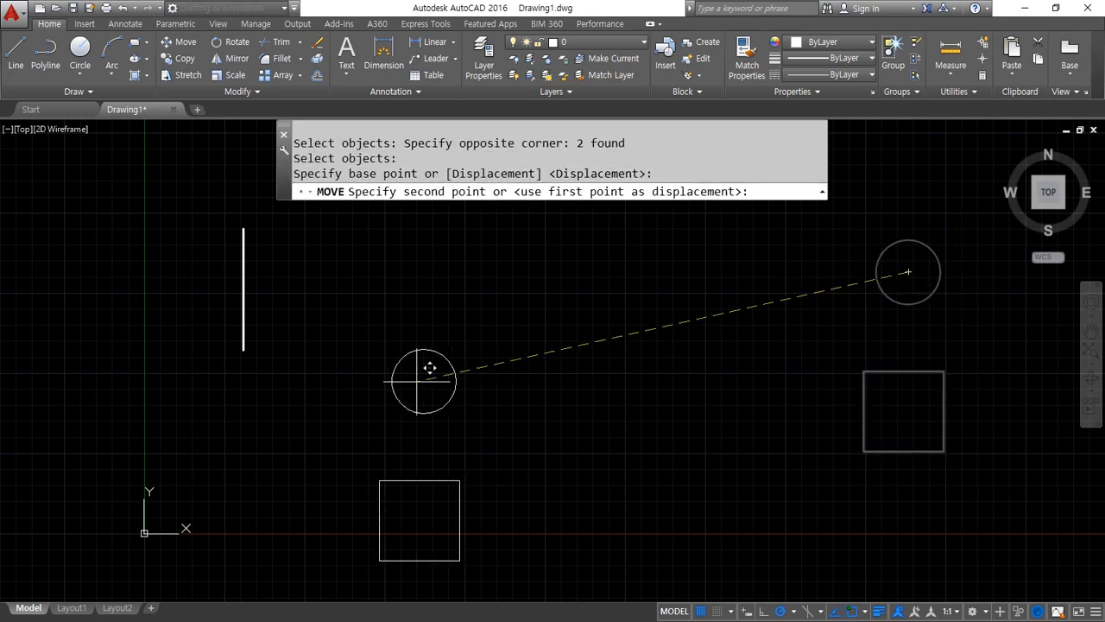
left_click(243, 350)
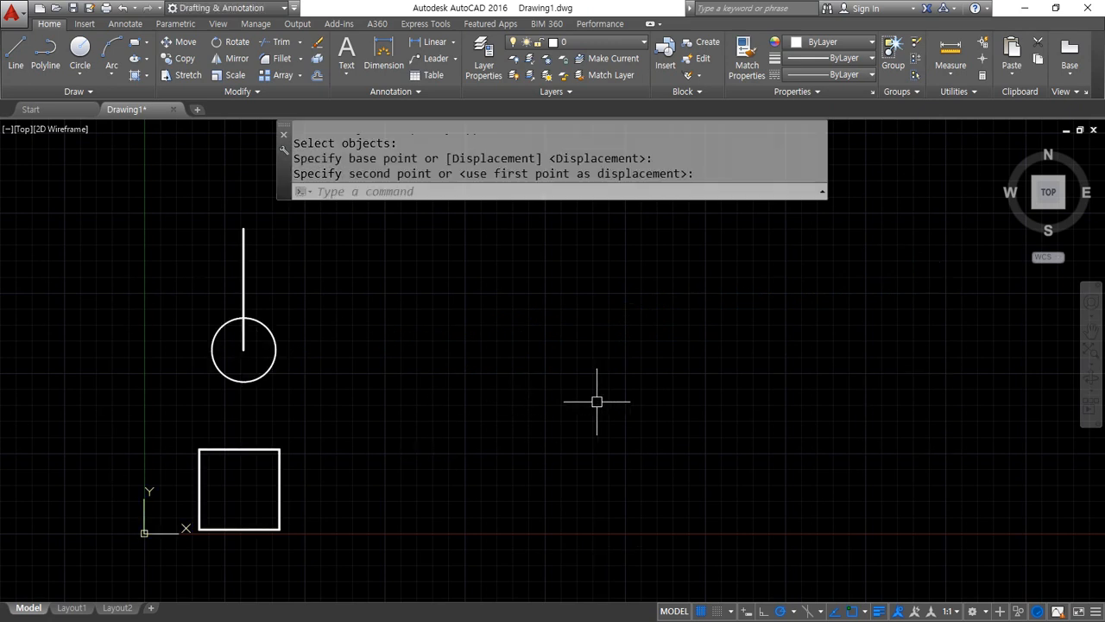
Draw a second, longer vertical line far to the right of the circle and square
type("l")
key("Return")
left_click(765, 227)
left_click(765, 442)
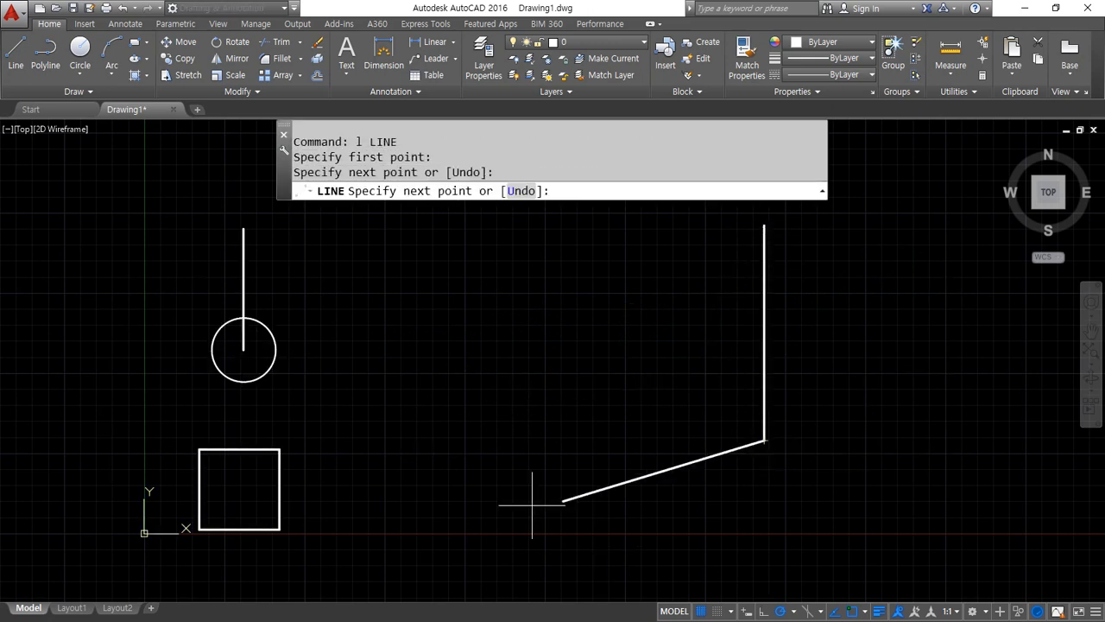
key("Return")
Move the square from the midpoint of its top edge to the lower endpoint of the longer vertical line
type("m")
key("Return")
left_click(296, 534)
left_click(121, 418)
key("Return")
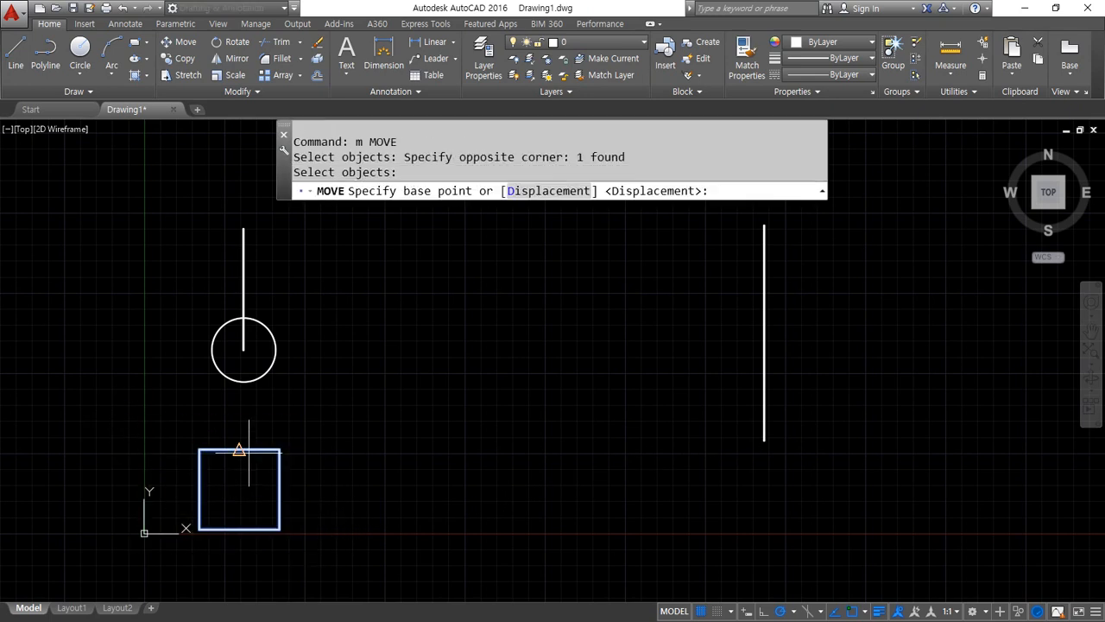
left_click(239, 449)
left_click(765, 443)
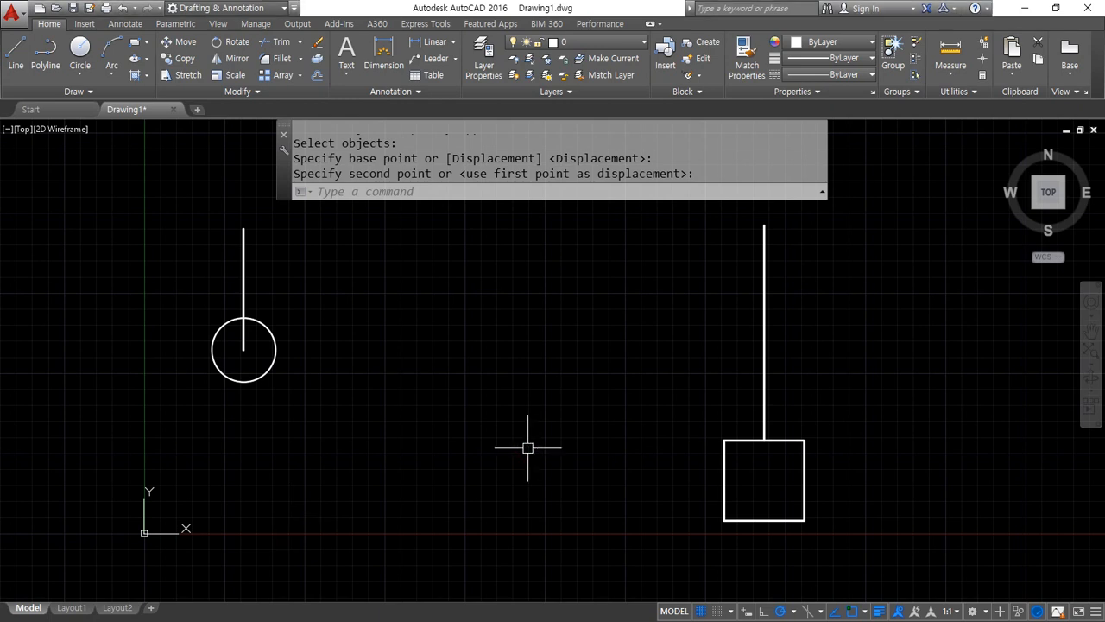
Copy the circle from its center to the upper endpoint of the short vertical line
type("cp")
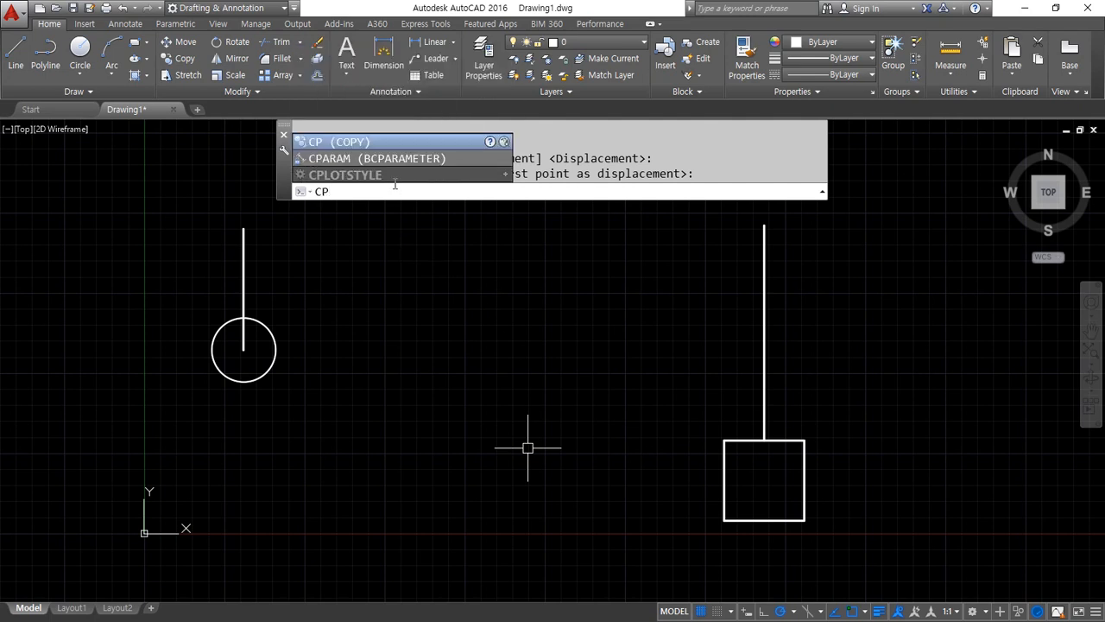
key("Return")
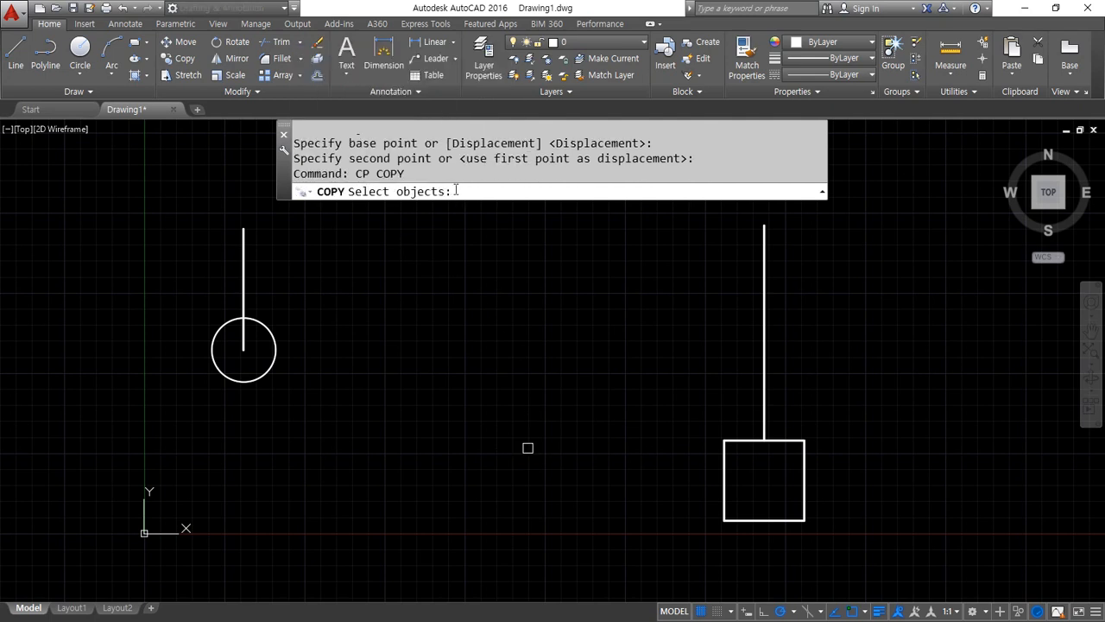
left_click(275, 354)
key("Return")
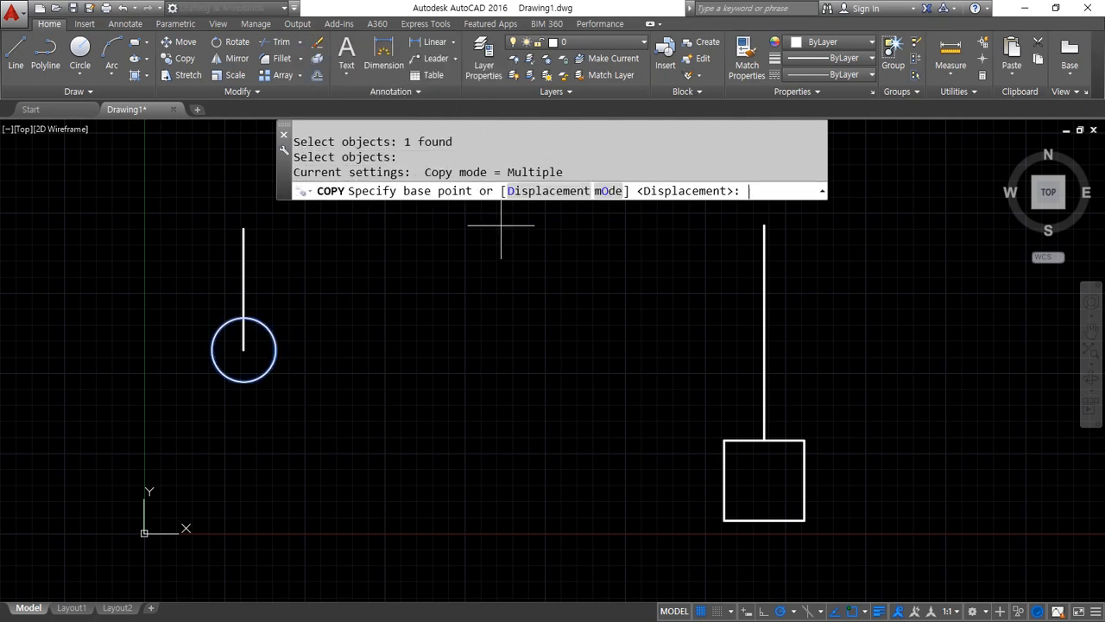
left_click(244, 349)
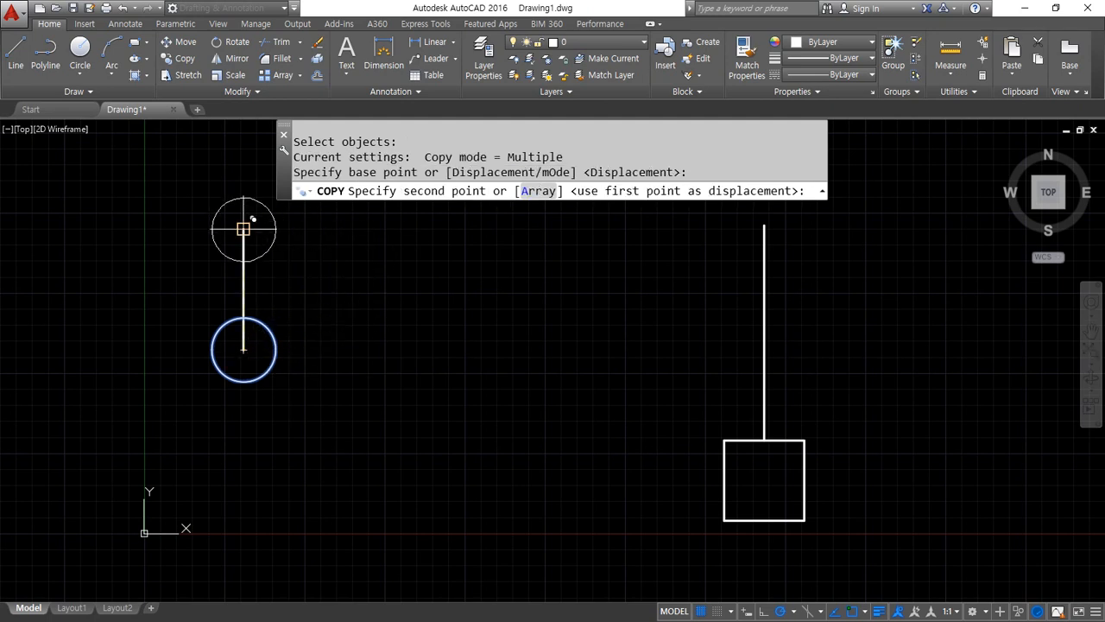
left_click(244, 229)
Place further circle copies at the upper and lower endpoints of the longer vertical line and finish the Copy command
scroll(411, 355, "up", 2)
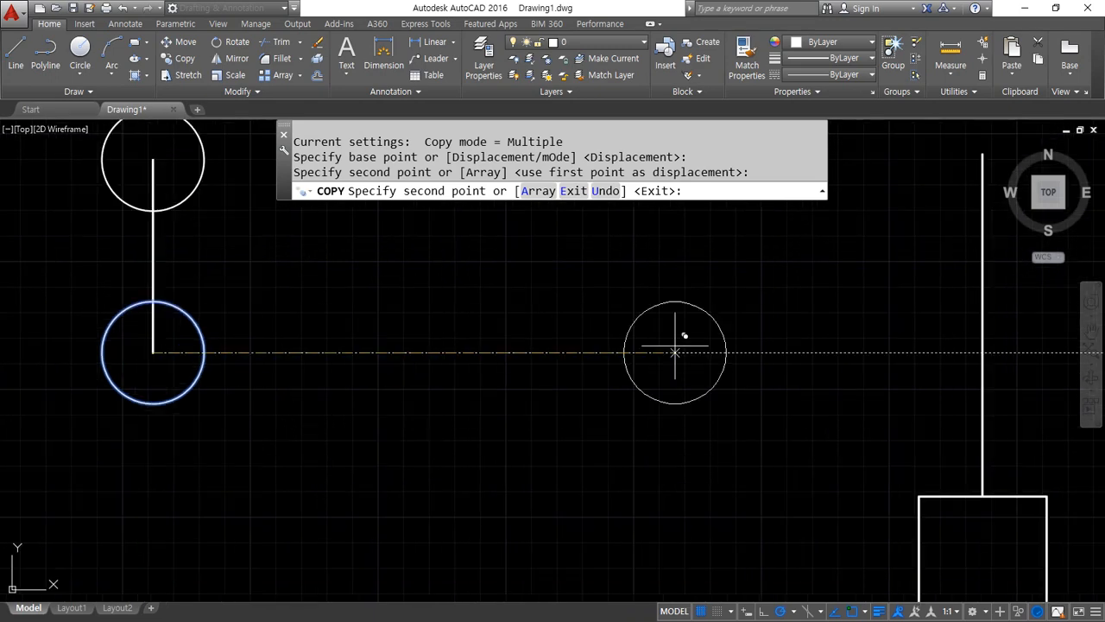
scroll(863, 229, "down", 2)
middle_click_drag(864, 228, 734, 280)
left_click(790, 232)
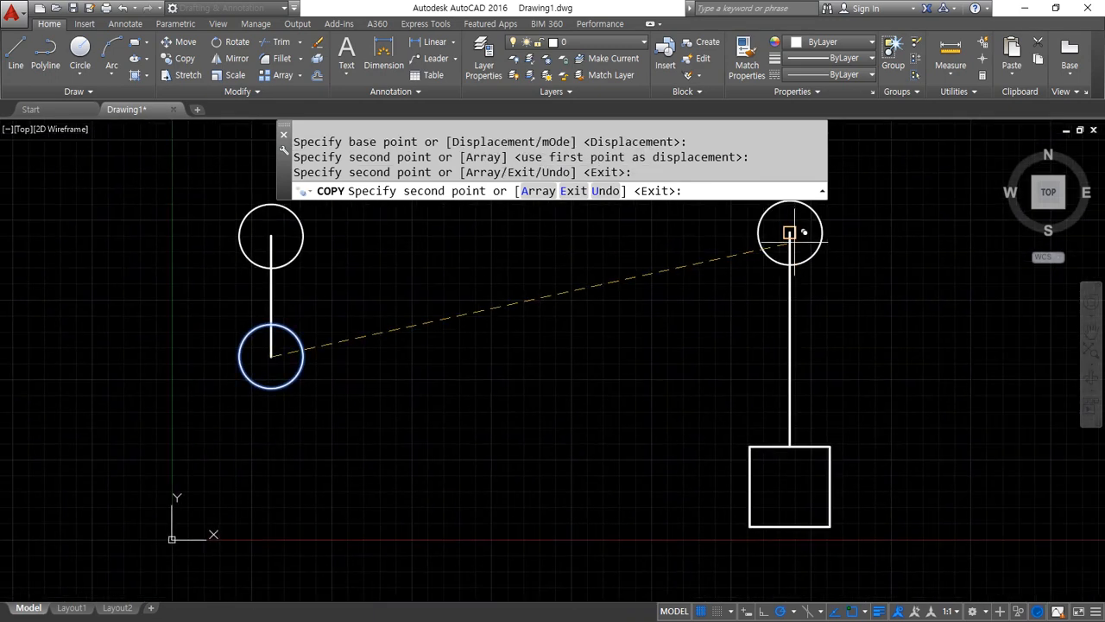
left_click(789, 445)
key("Return")
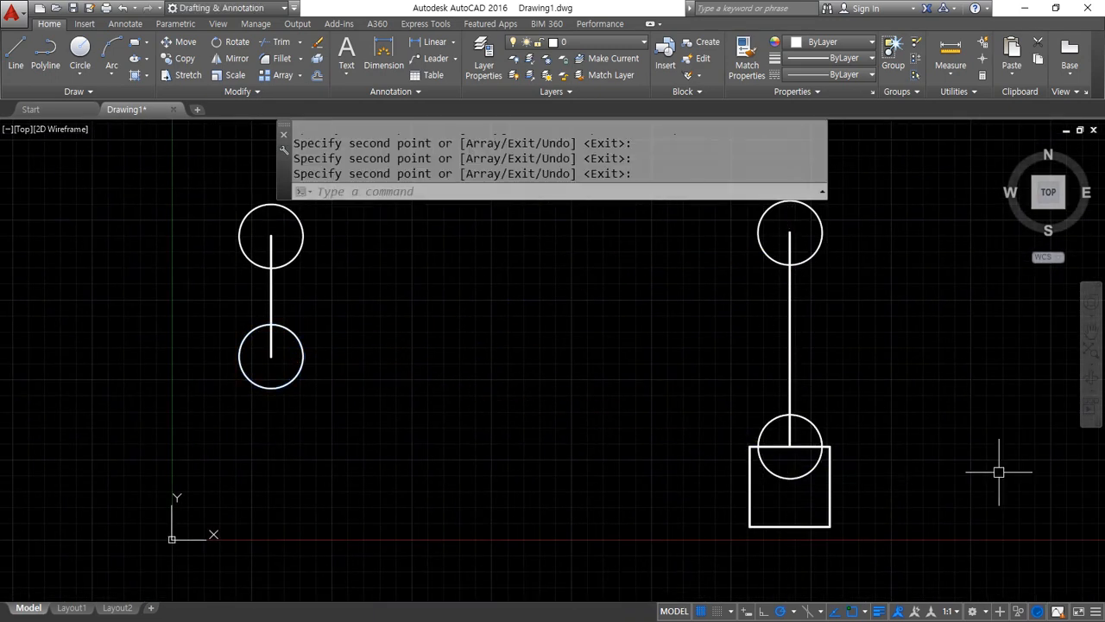
Erase the circles at both ends of the longer vertical line and at the upper end of the short line
left_click(821, 423)
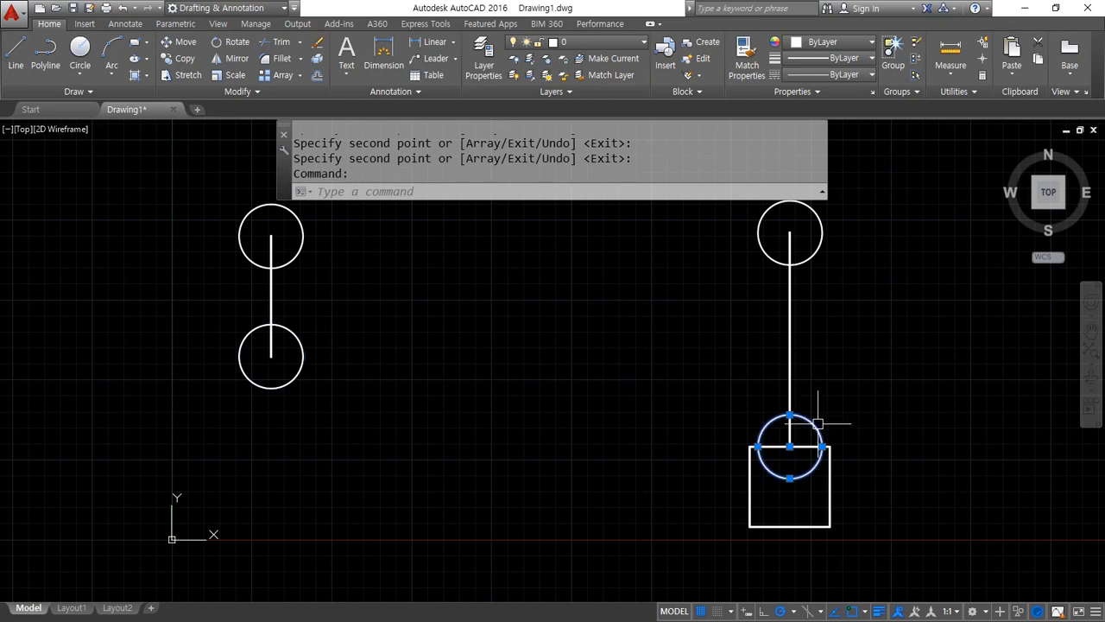
left_click(822, 237)
left_click(298, 251)
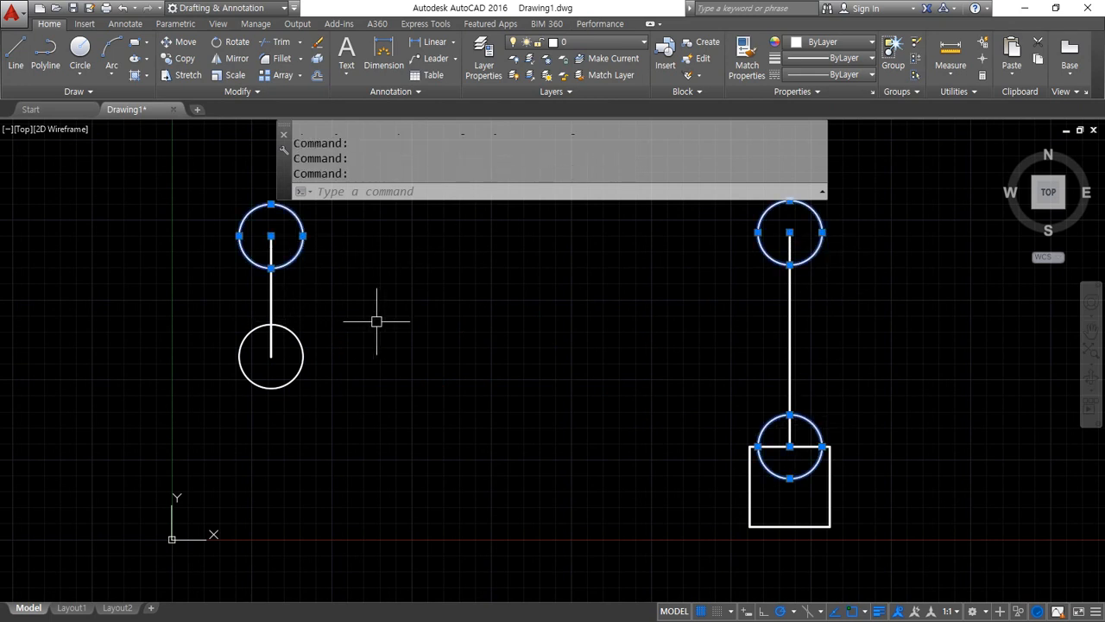
type("e")
key("Return")
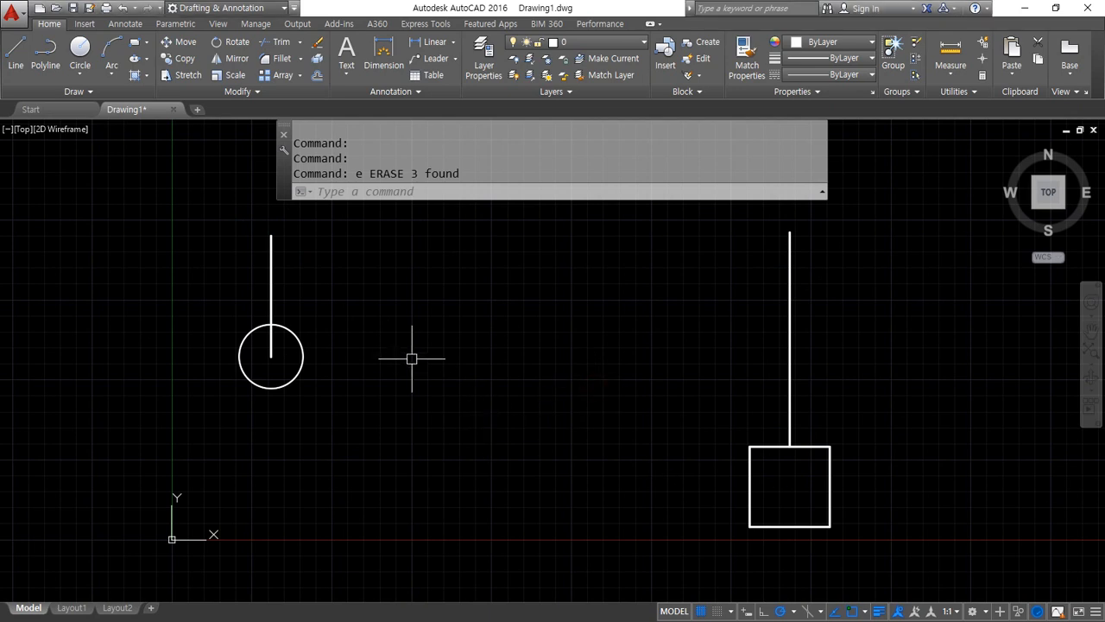
type("cp")
key("Return")
left_click(292, 375)
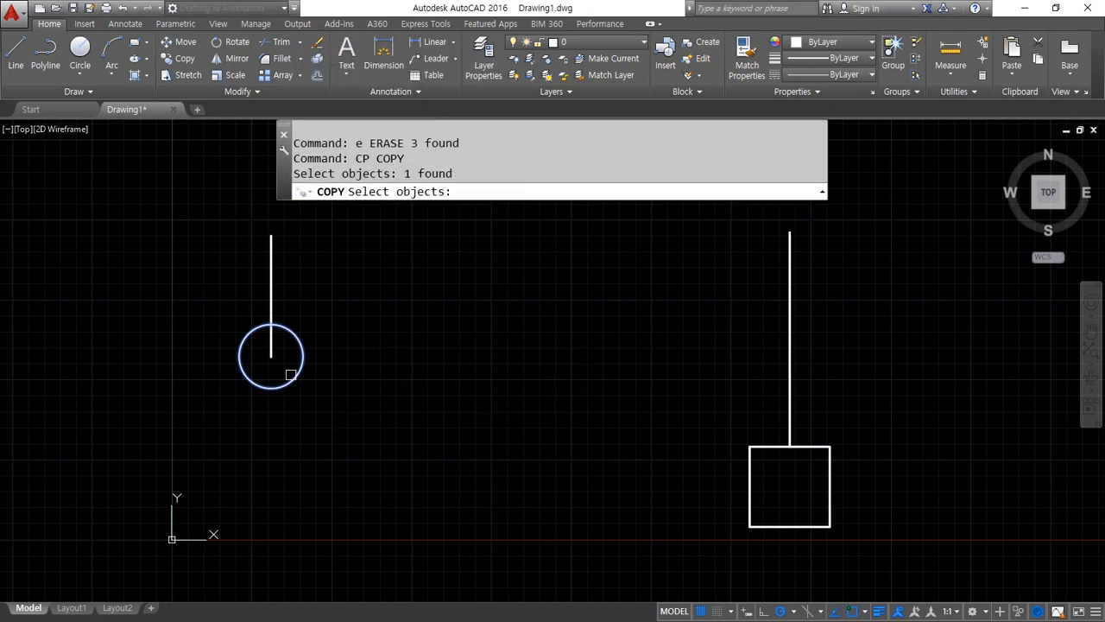
key("Return")
left_click(270, 356)
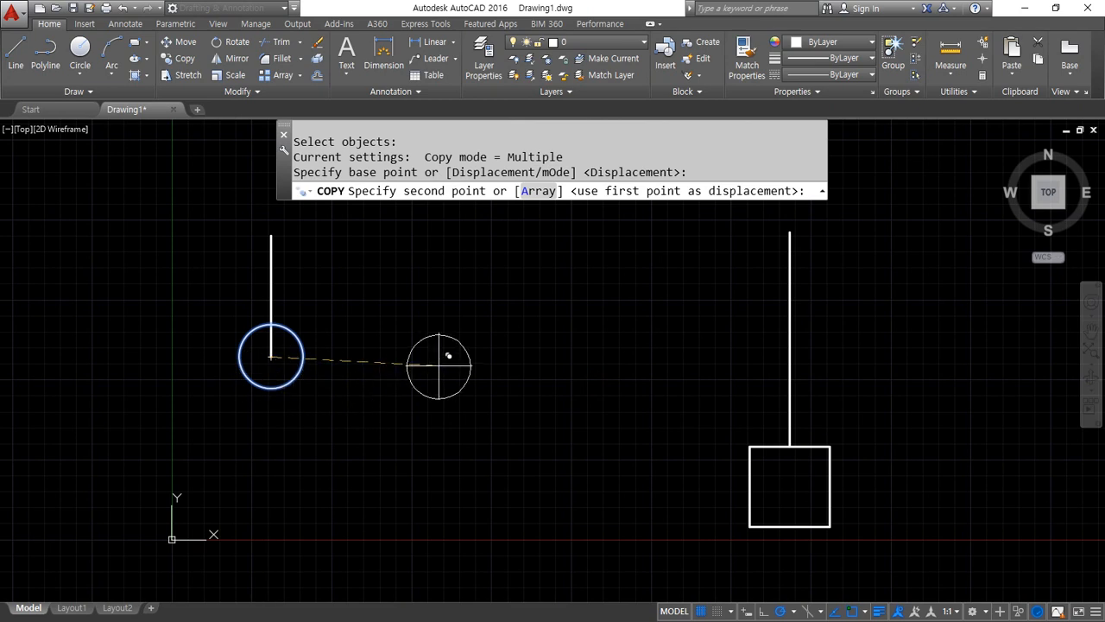
type("@")
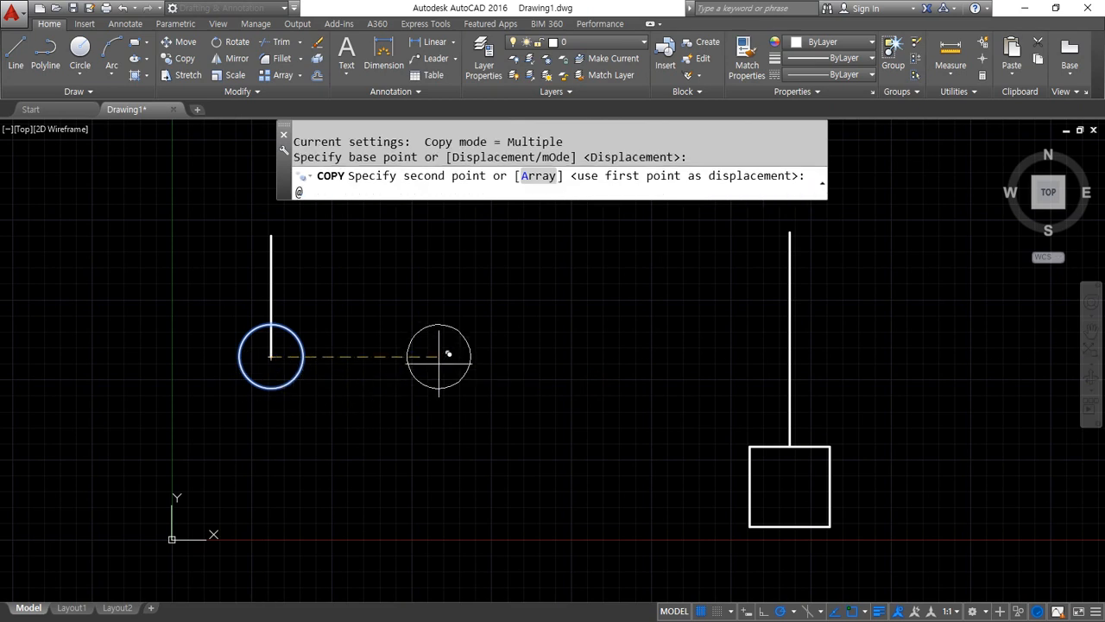
type("50<0")
key("Return")
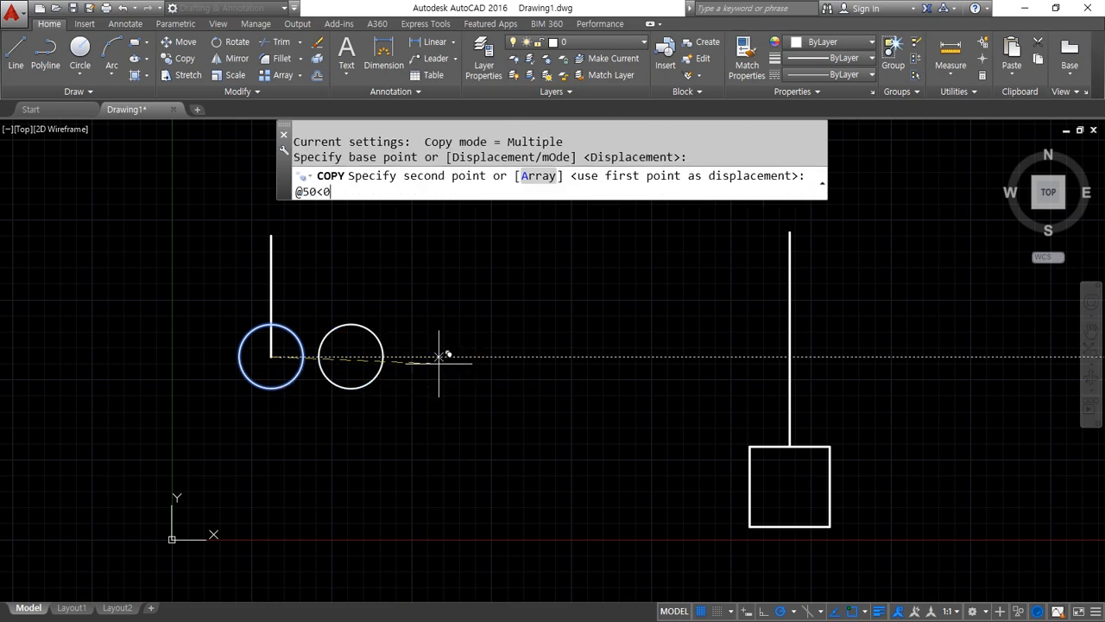
type("@")
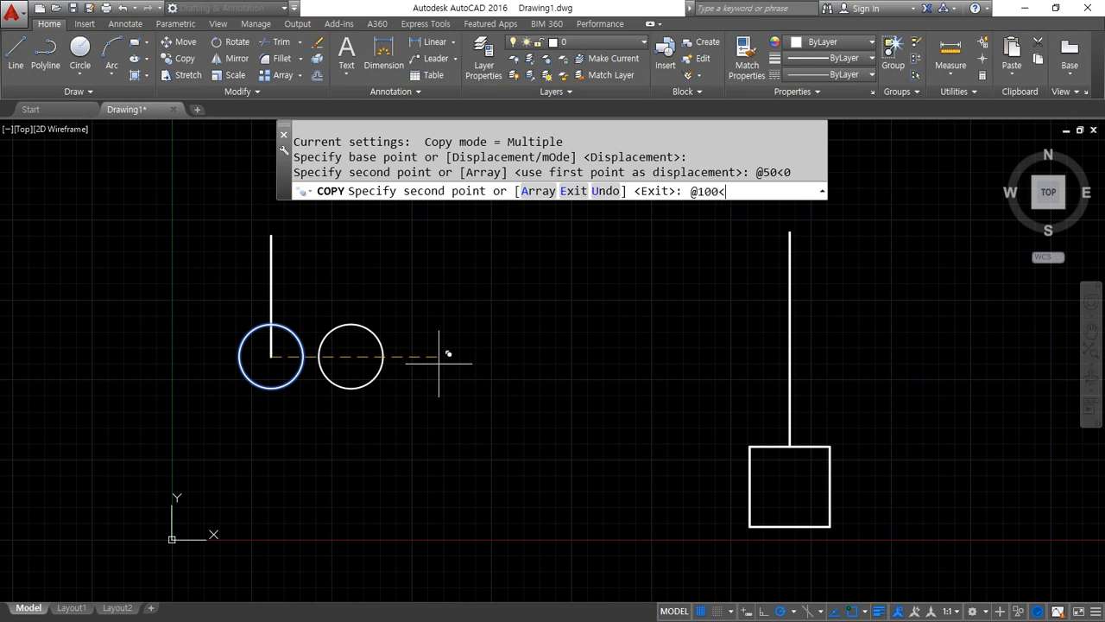
key("Return")
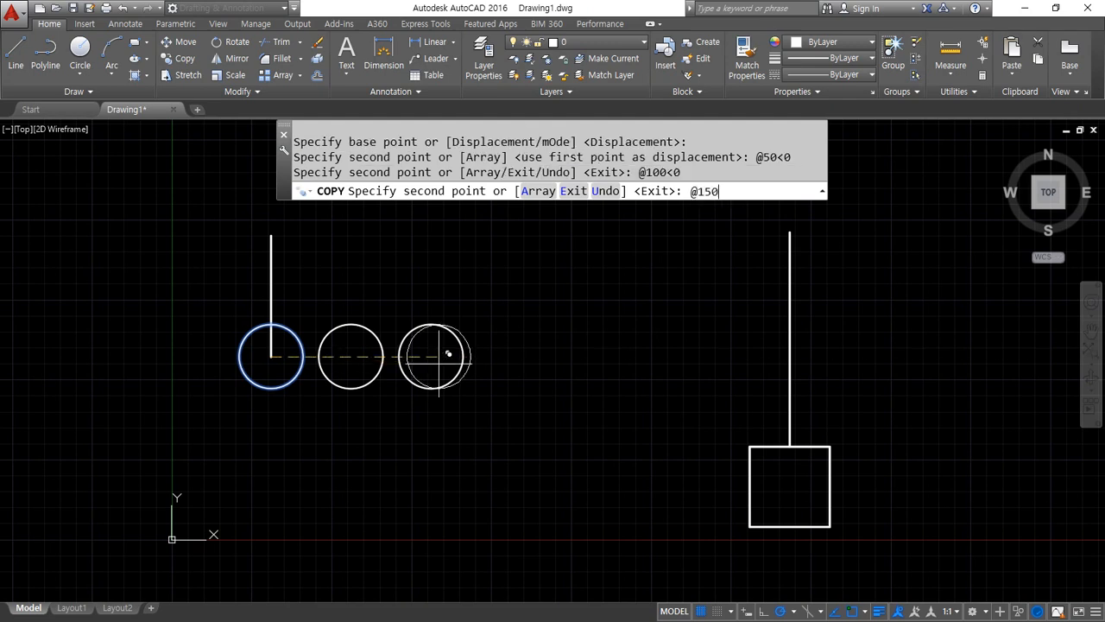
type("@150<0")
key("Return")
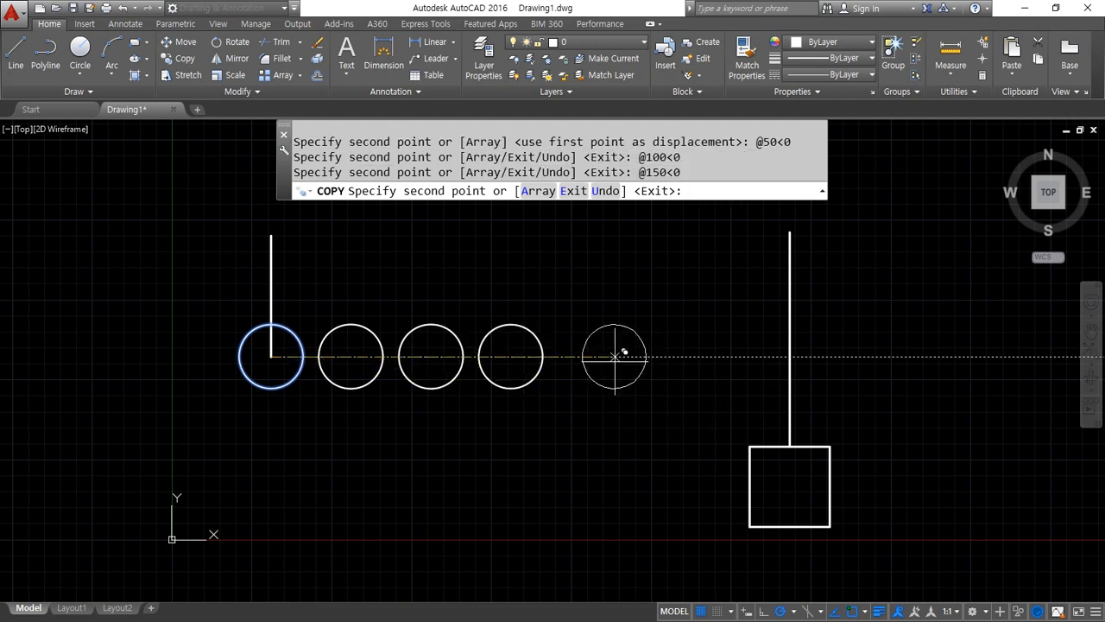
Add circle copies at direct distances of 200 and 250 along the horizontal tracking line and finish the Copy command
type("200")
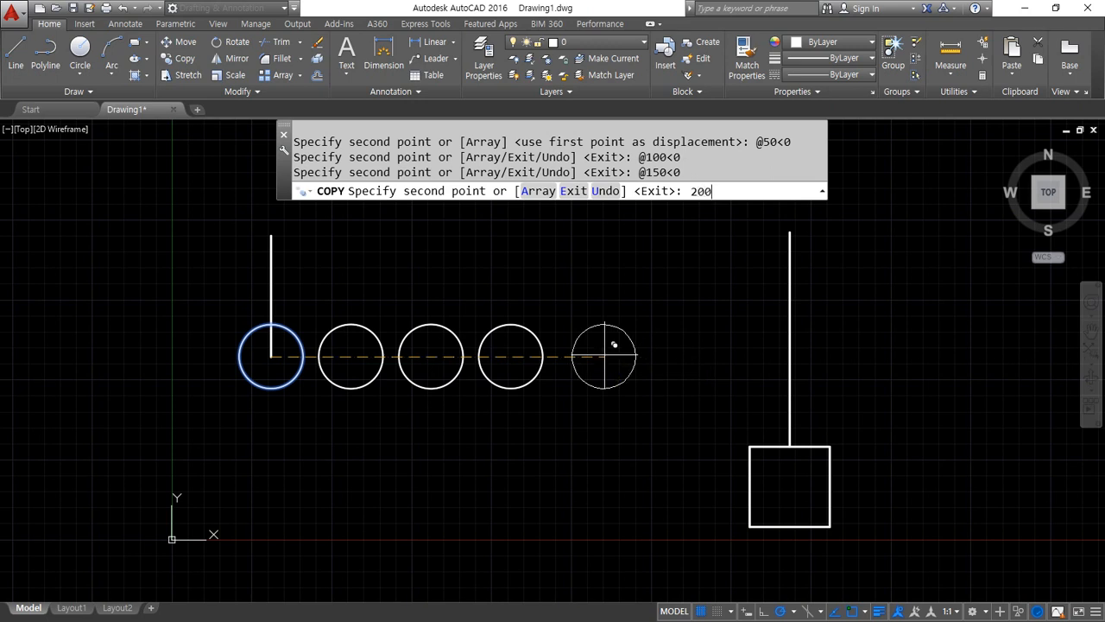
key("Return")
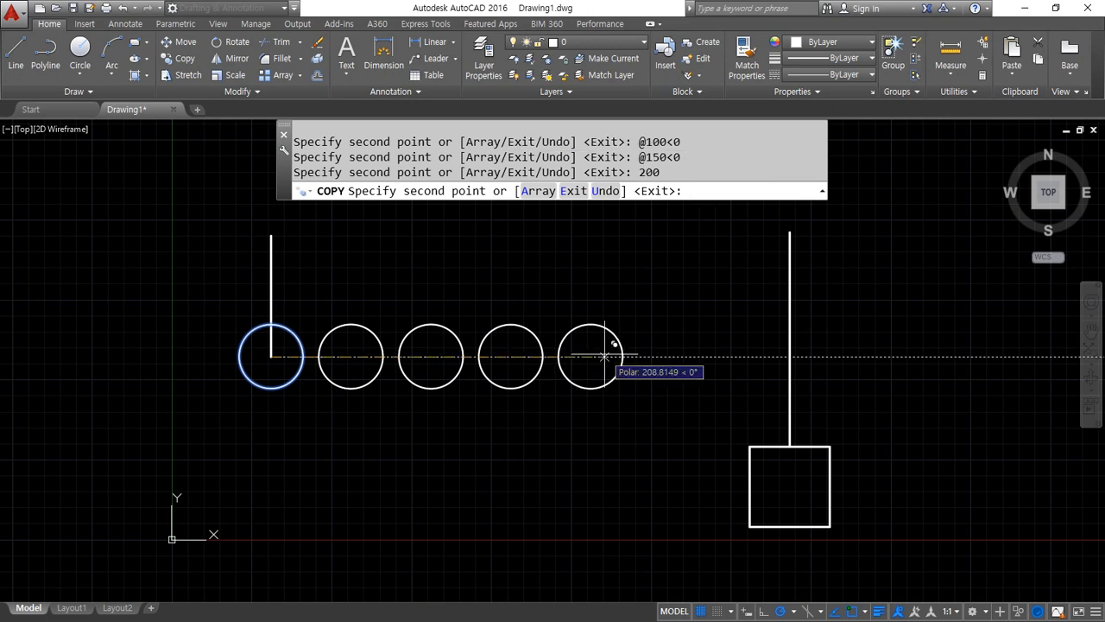
type("250")
key("Return")
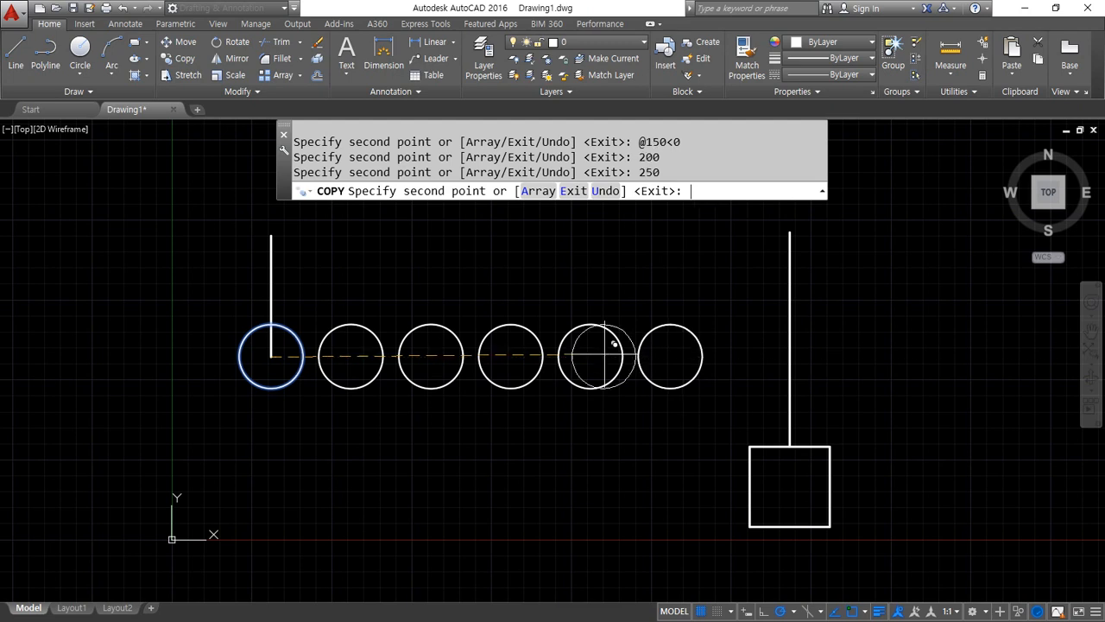
key("Return")
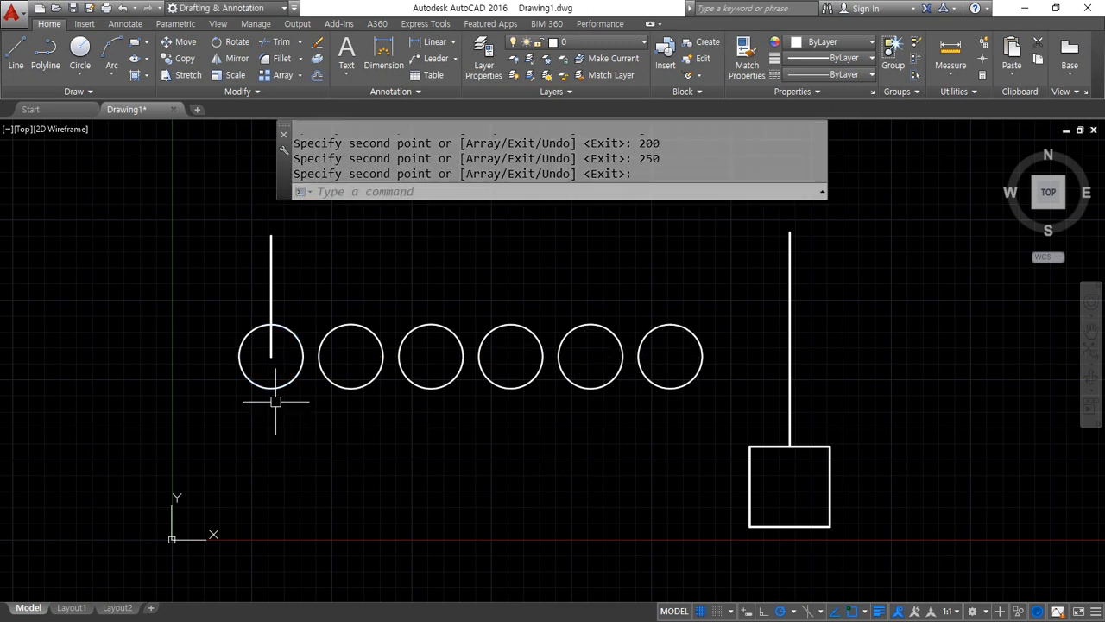
mouse_move(284, 343)
left_mouse_down()
mouse_move(277, 374)
mouse_move(278, 352)
mouse_move(327, 421)
mouse_move(356, 357)
left_mouse_up()
mouse_move(266, 361)
left_mouse_down()
mouse_move(302, 433)
mouse_move(420, 366)
left_mouse_up()
mouse_move(270, 360)
left_mouse_down()
mouse_move(350, 453)
mouse_move(525, 367)
left_mouse_up()
mouse_move(259, 361)
left_mouse_down()
mouse_move(519, 435)
mouse_move(571, 366)
left_mouse_up()
mouse_move(265, 370)
left_mouse_down()
mouse_move(385, 482)
mouse_move(660, 352)
left_mouse_up()
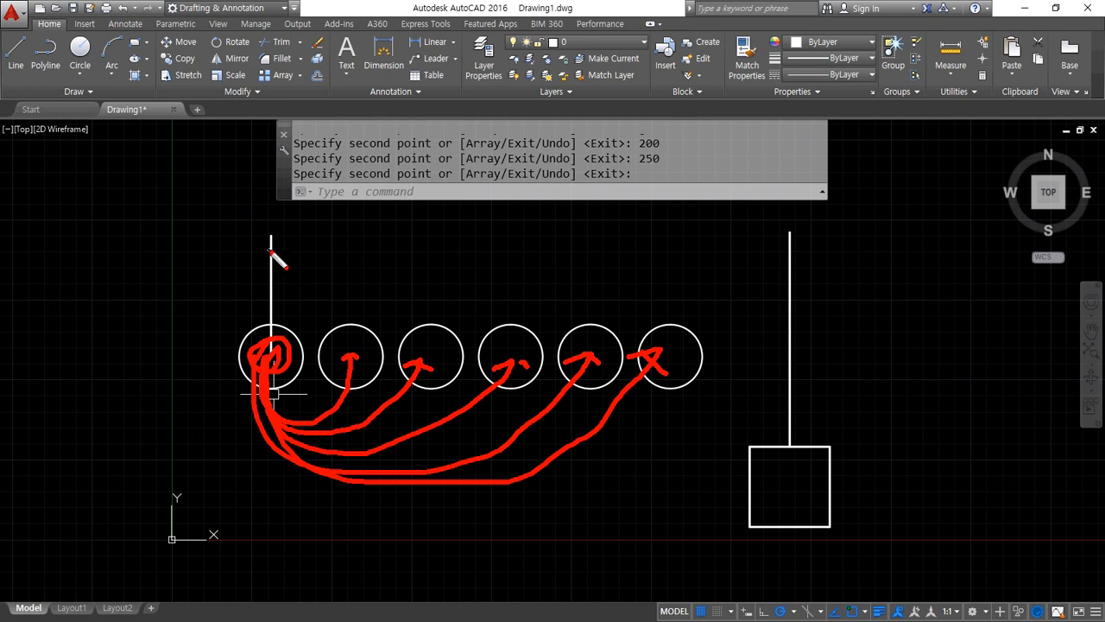
key("Escape")
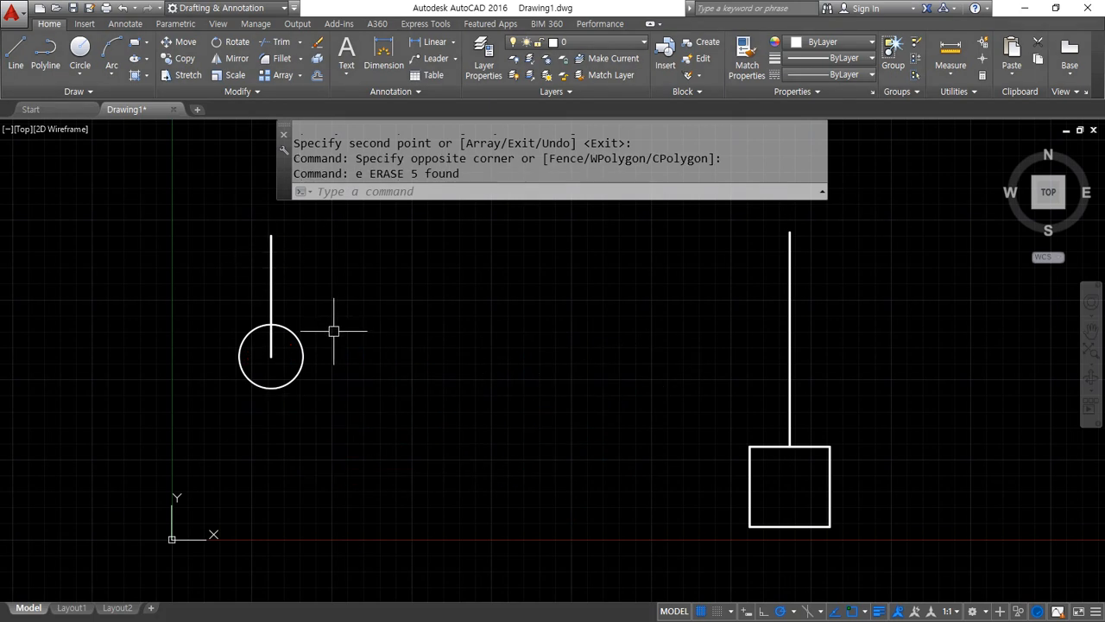
type("c")
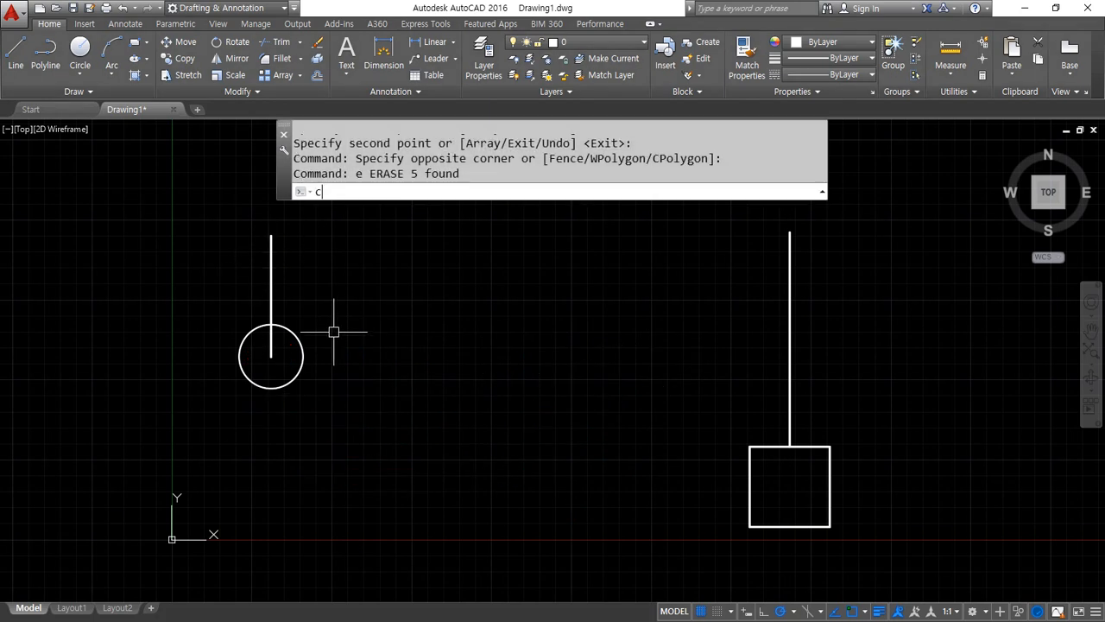
type("p")
key("Return")
left_click(311, 397)
left_click(269, 367)
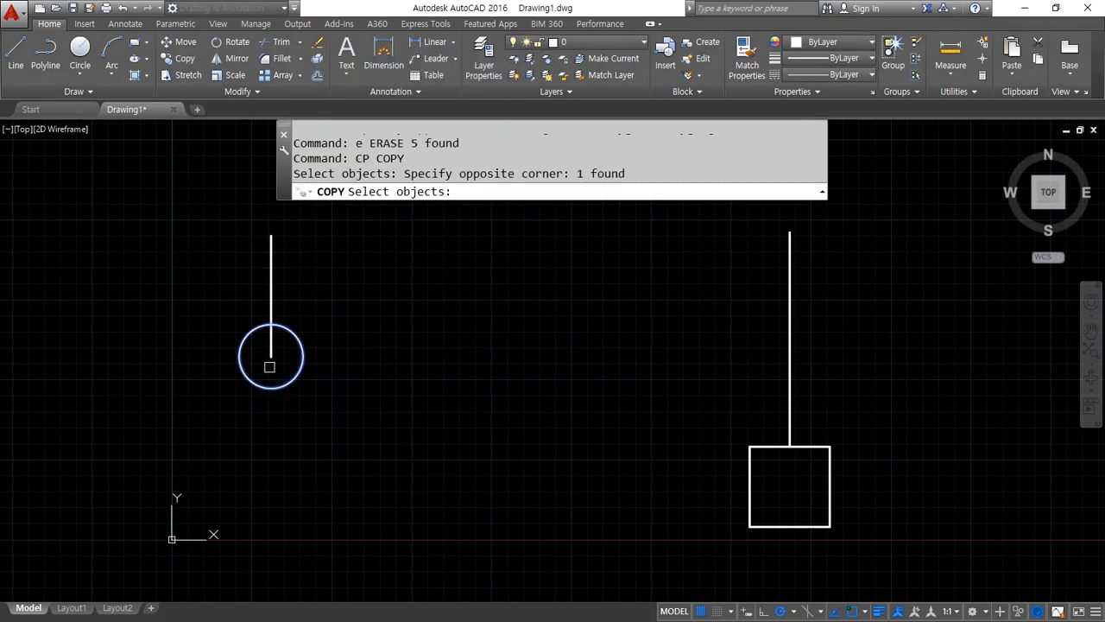
key("Return")
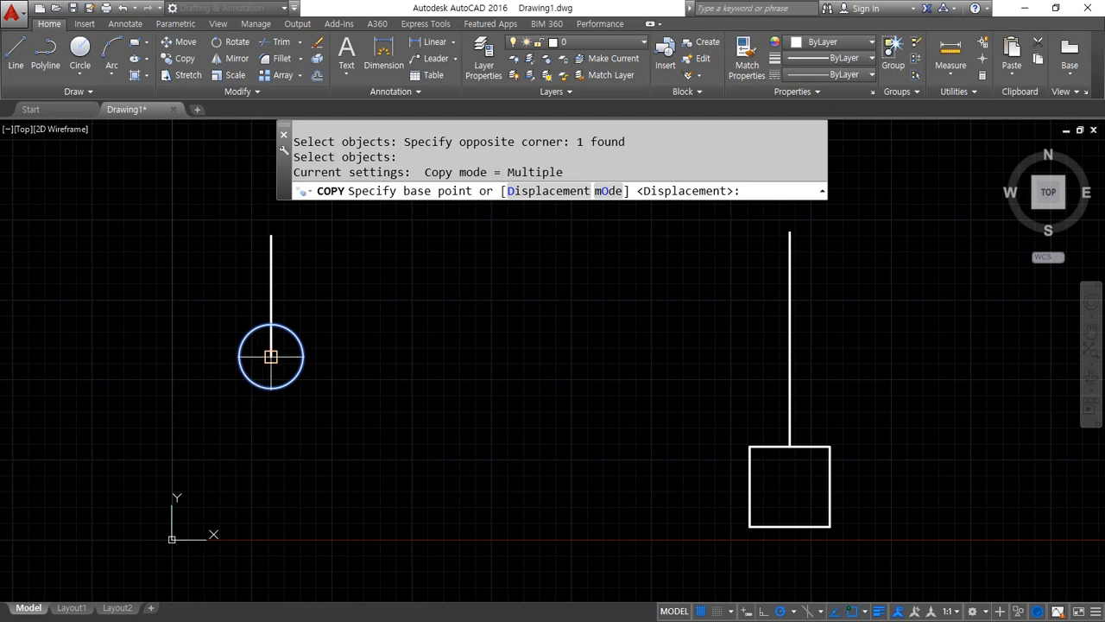
left_click(272, 355)
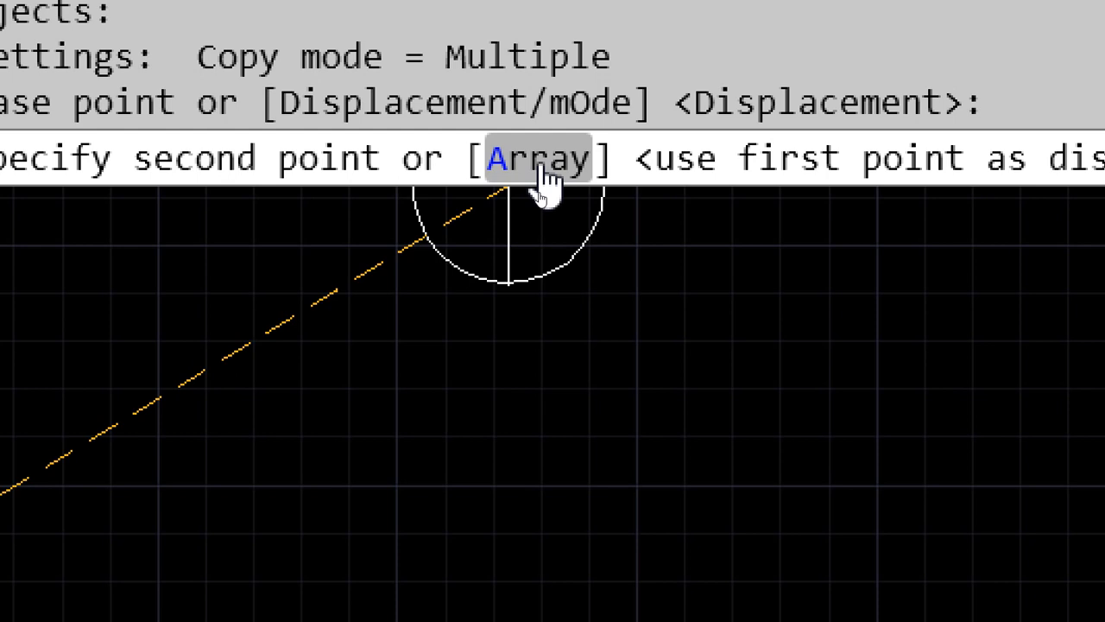
left_click(542, 164)
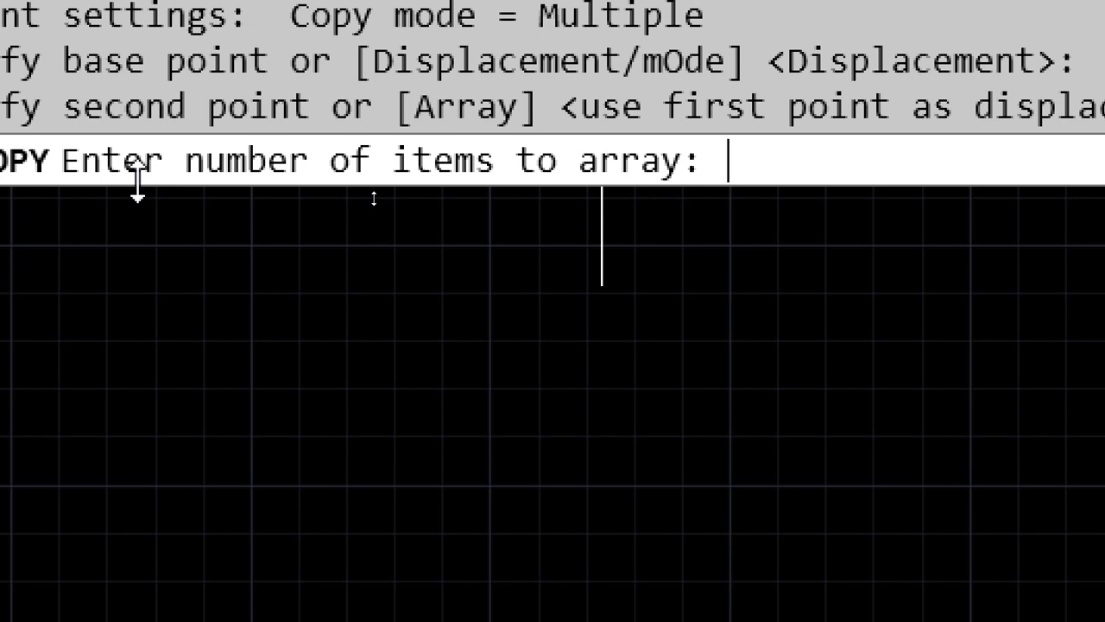
type("5")
key("Return")
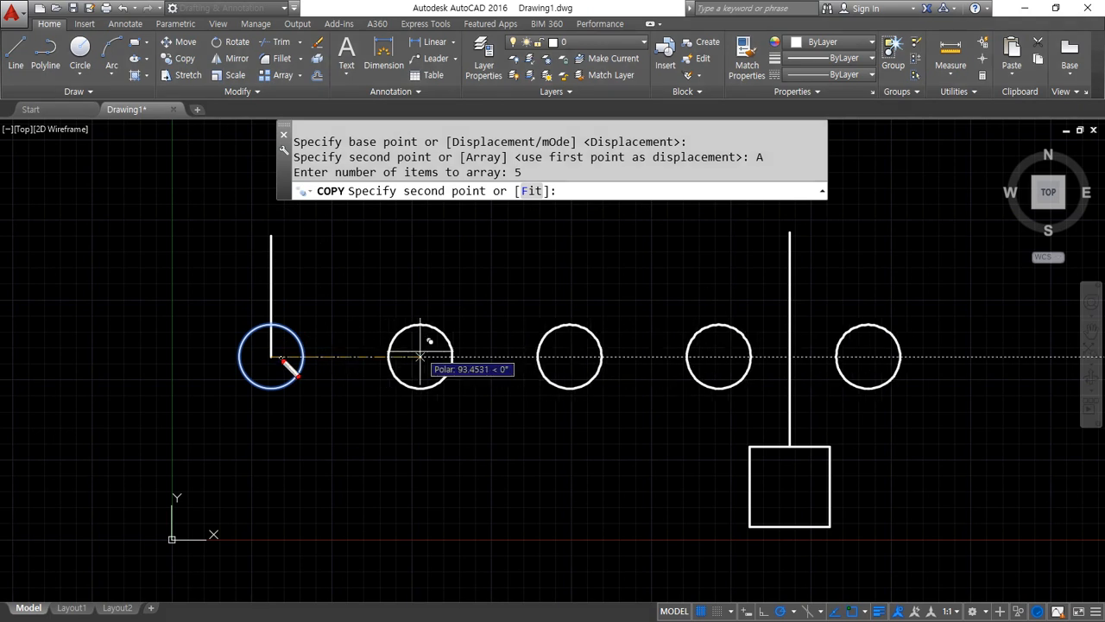
mouse_move(264, 348)
left_mouse_down()
mouse_move(332, 423)
mouse_move(388, 406)
mouse_move(403, 366)
left_mouse_up()
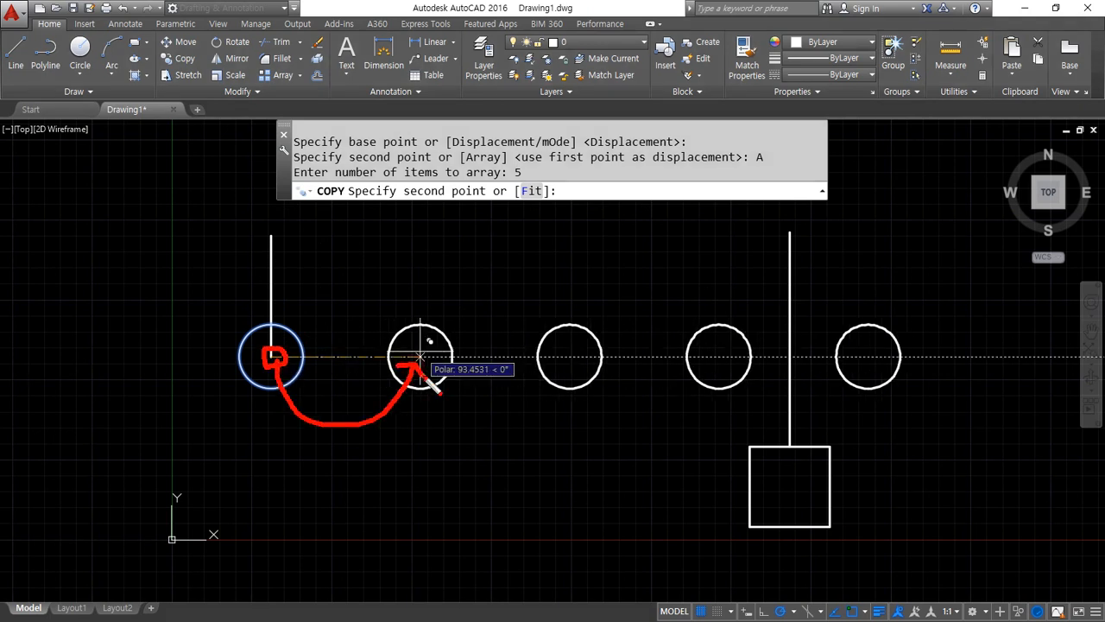
key("Escape")
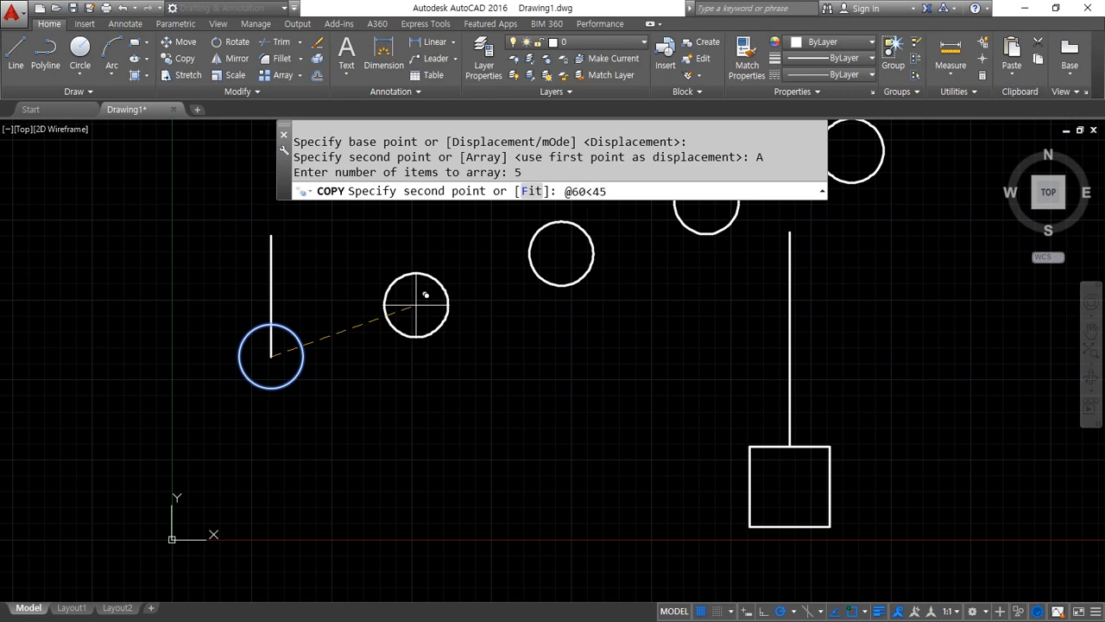
key("Return")
middle_click_drag(518, 298, 388, 496)
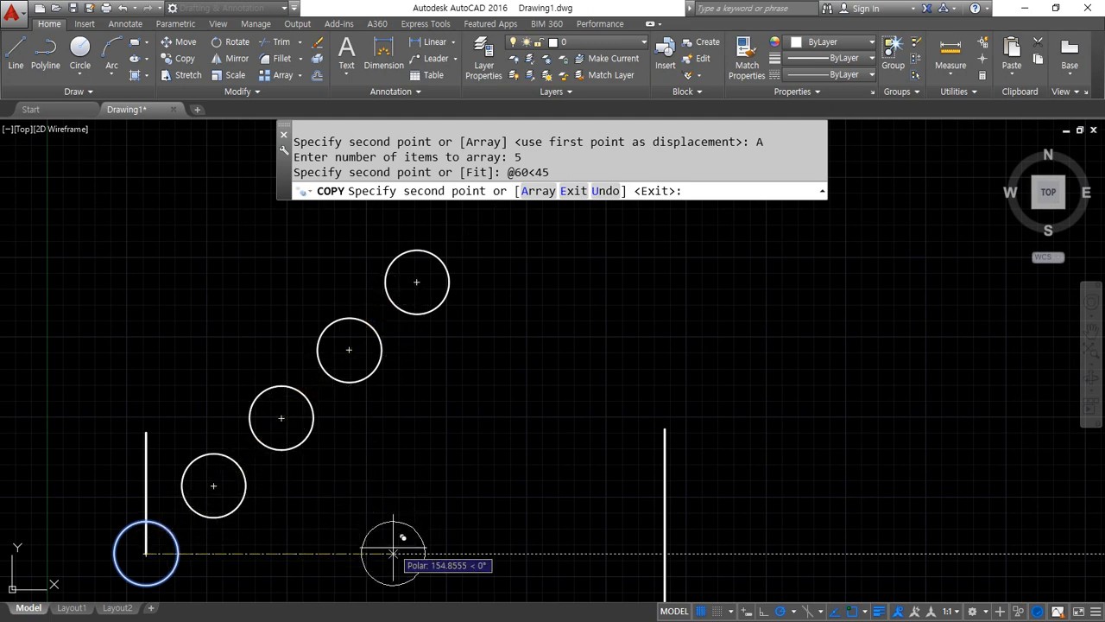
type("a")
key("Return")
key("Return")
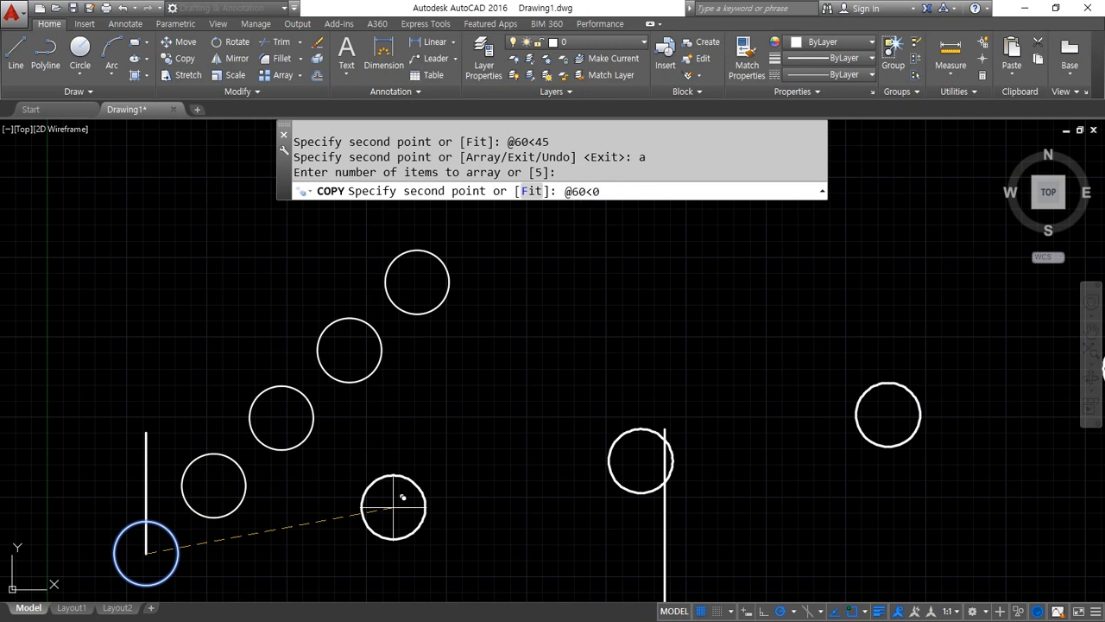
type("@60<0")
key("Return")
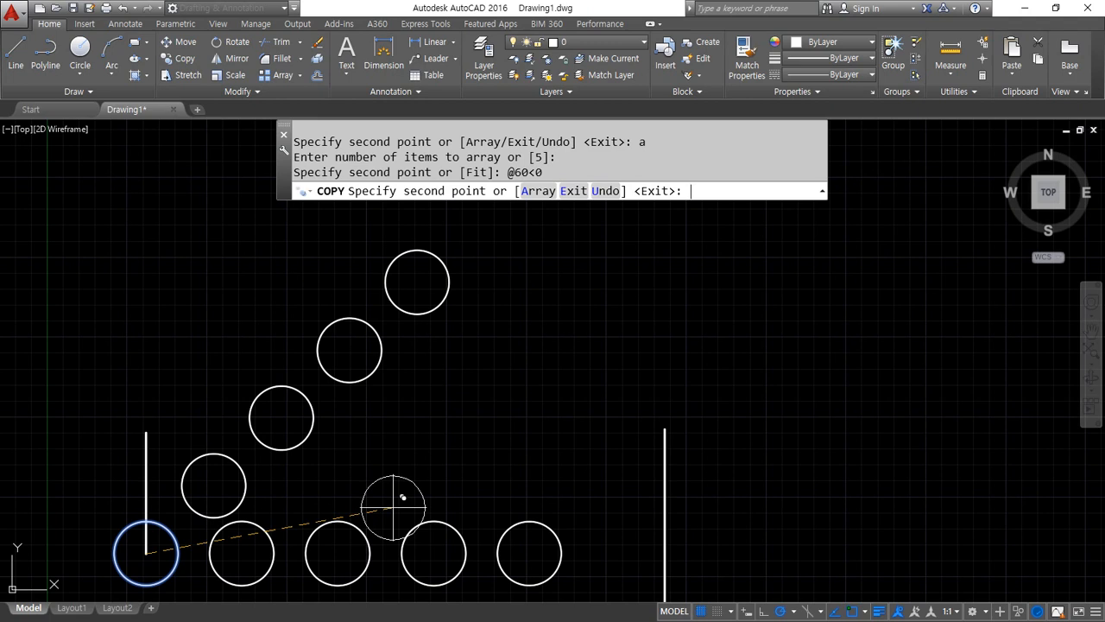
type("a")
key("Return")
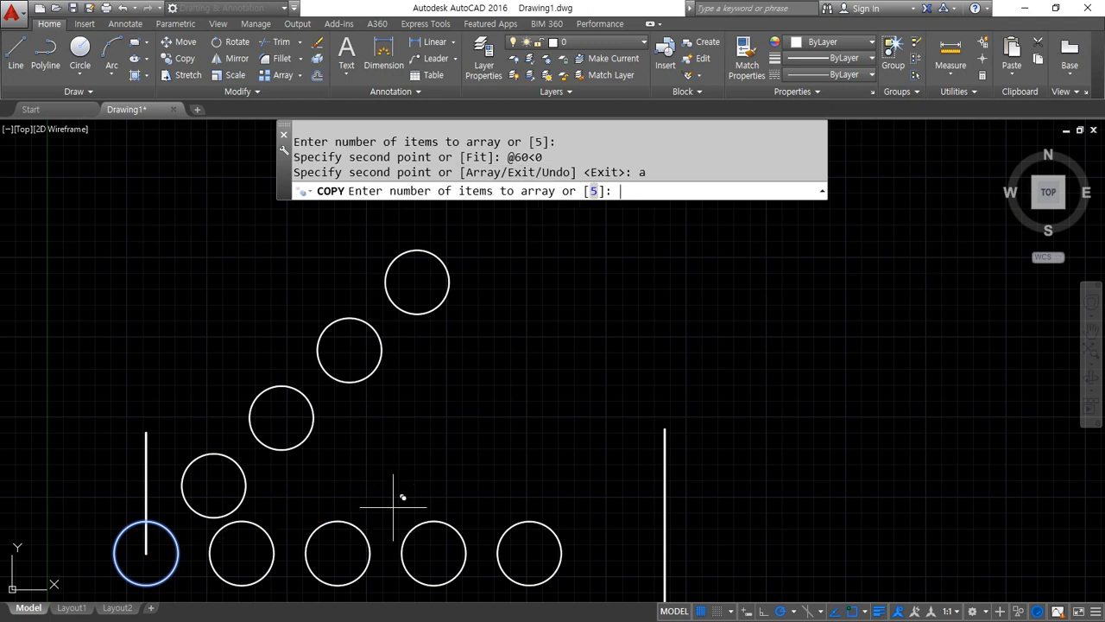
key("Return")
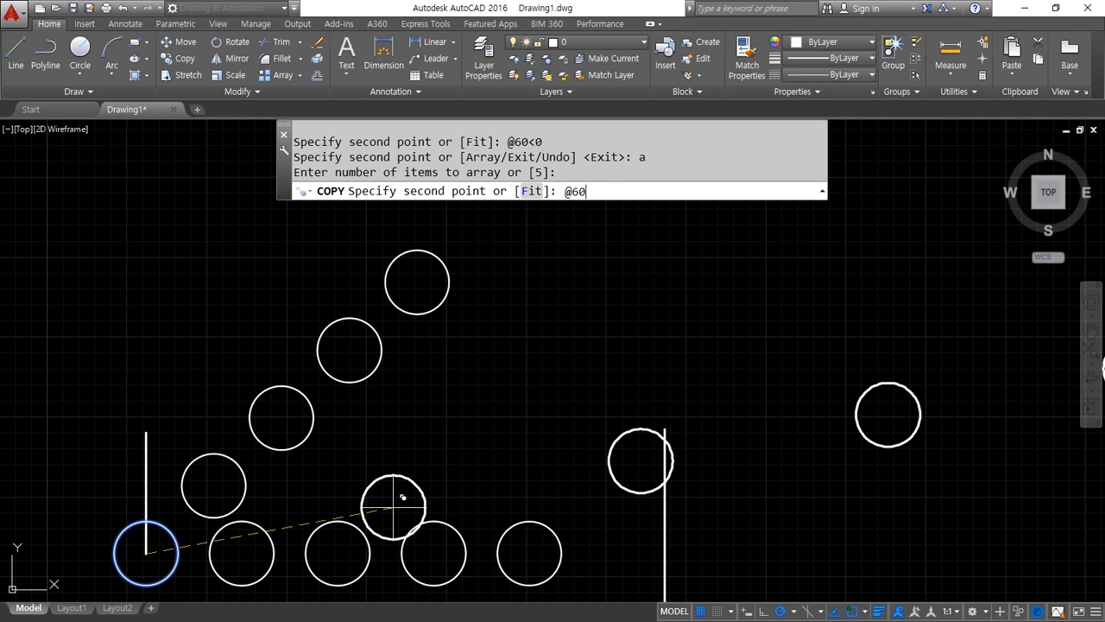
key("Return")
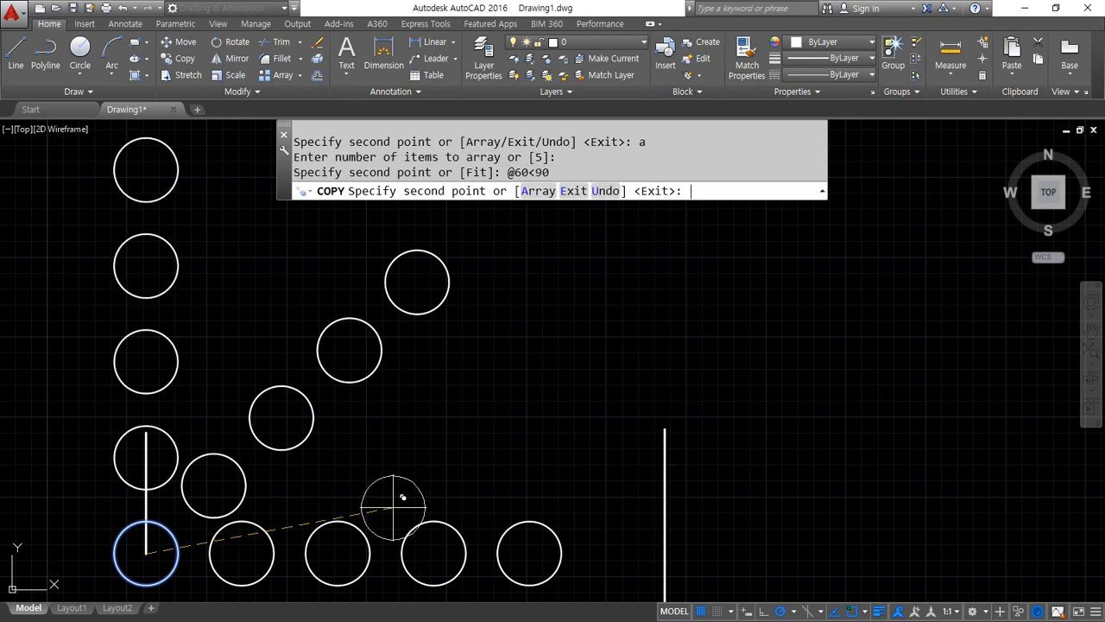
scroll(575, 445, "down", 2)
key("Return")
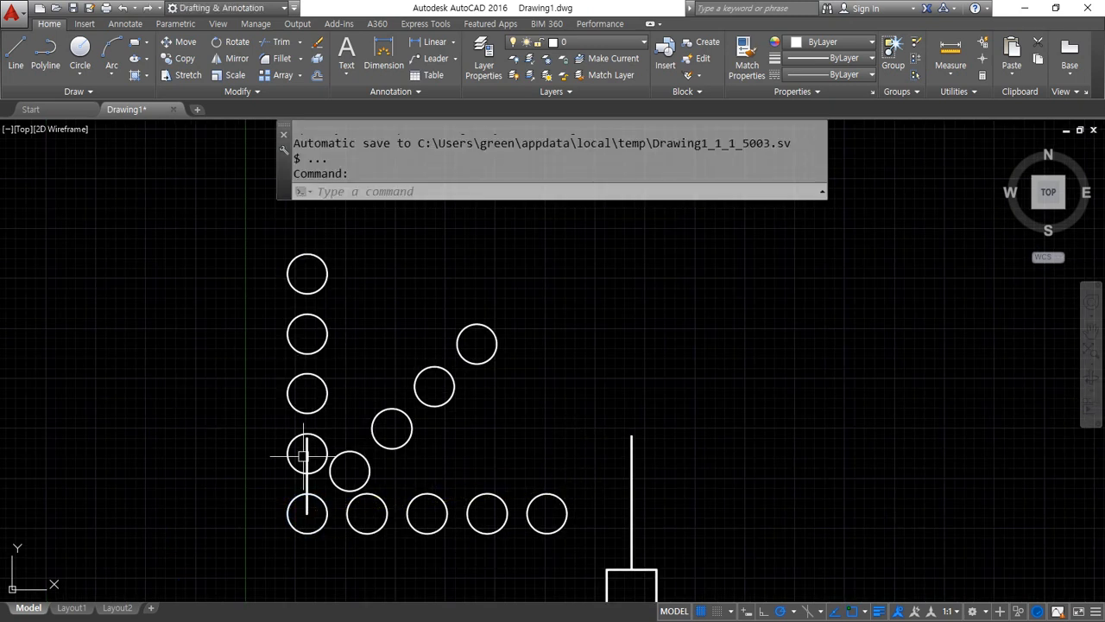
Erase the short vertical line running through the original circle
left_click(305, 454)
type("e")
key("Return")
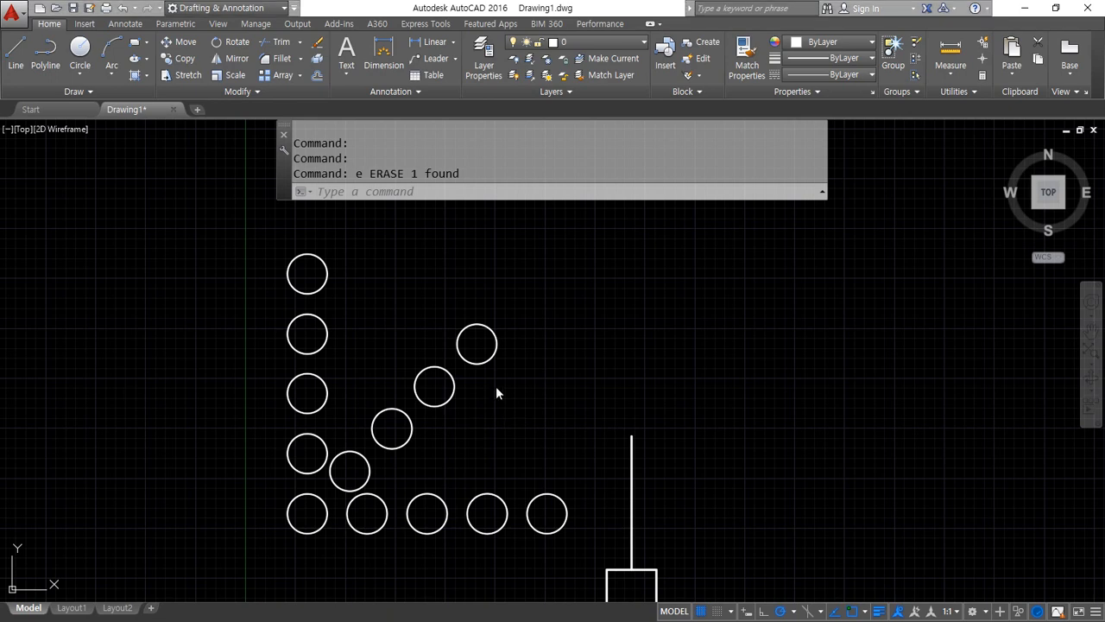
Erase all the diagonal, horizontal and vertical circle copies, keeping only the original circle
left_click(575, 519)
left_click(356, 349)
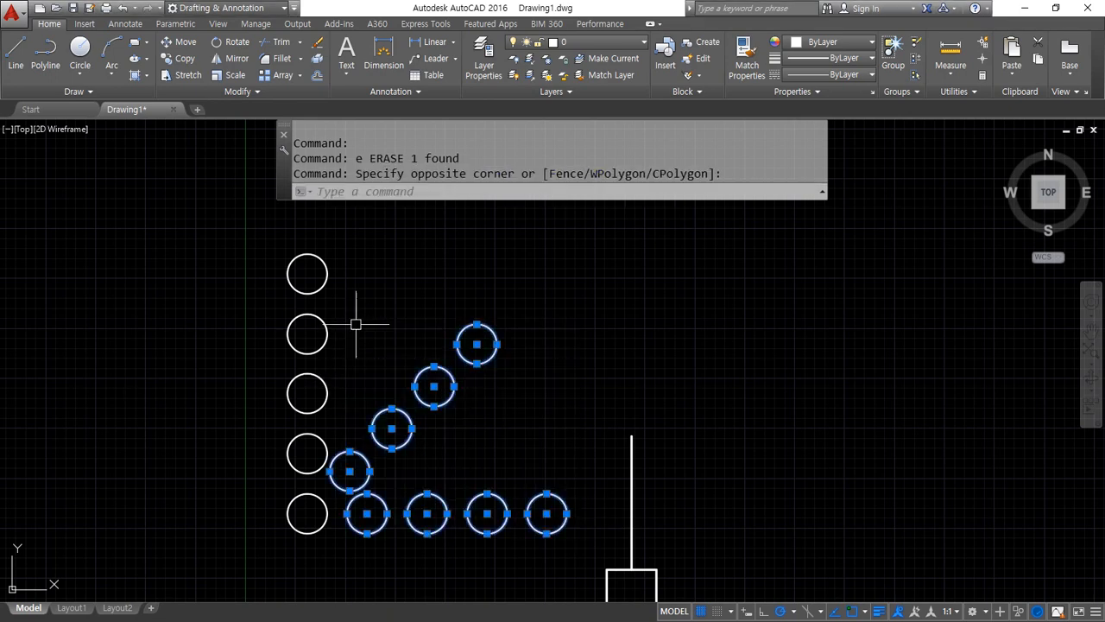
left_click(340, 239)
left_click(256, 437)
type("E")
key("Return")
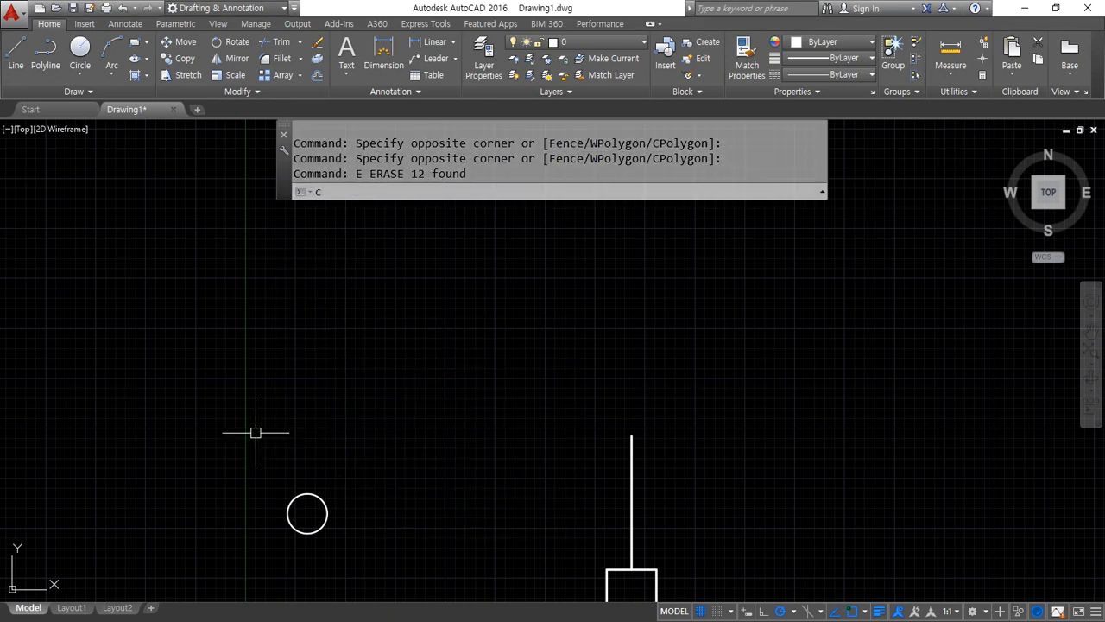
Copy the circle from its centre as a 5-item array fitted horizontally to end on the vertical line
type("cp")
key("Return")
left_click(322, 500)
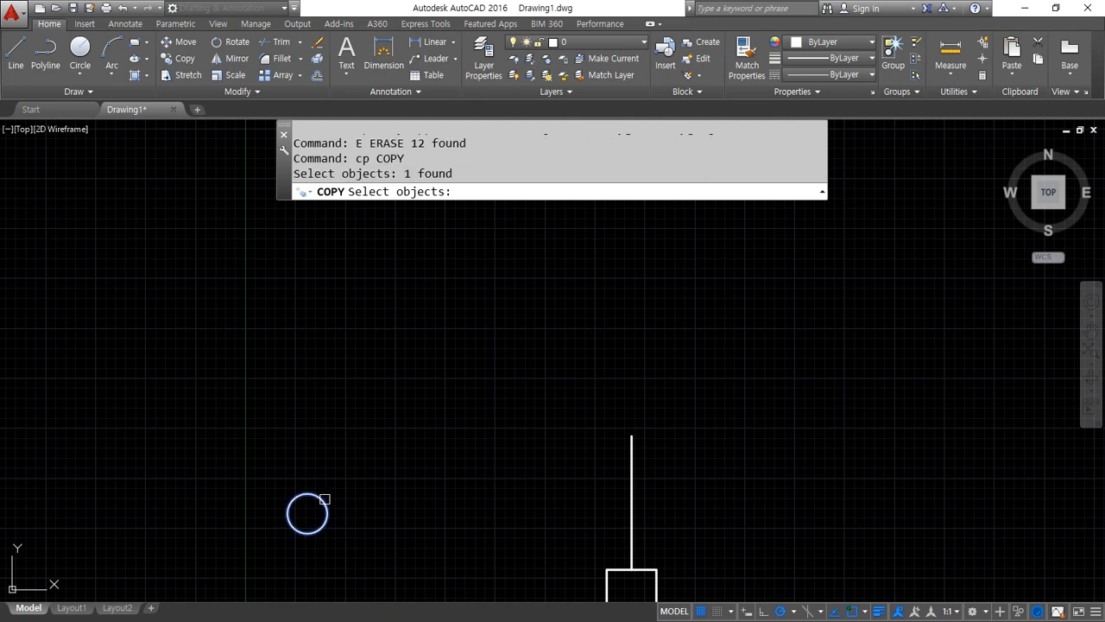
key("Return")
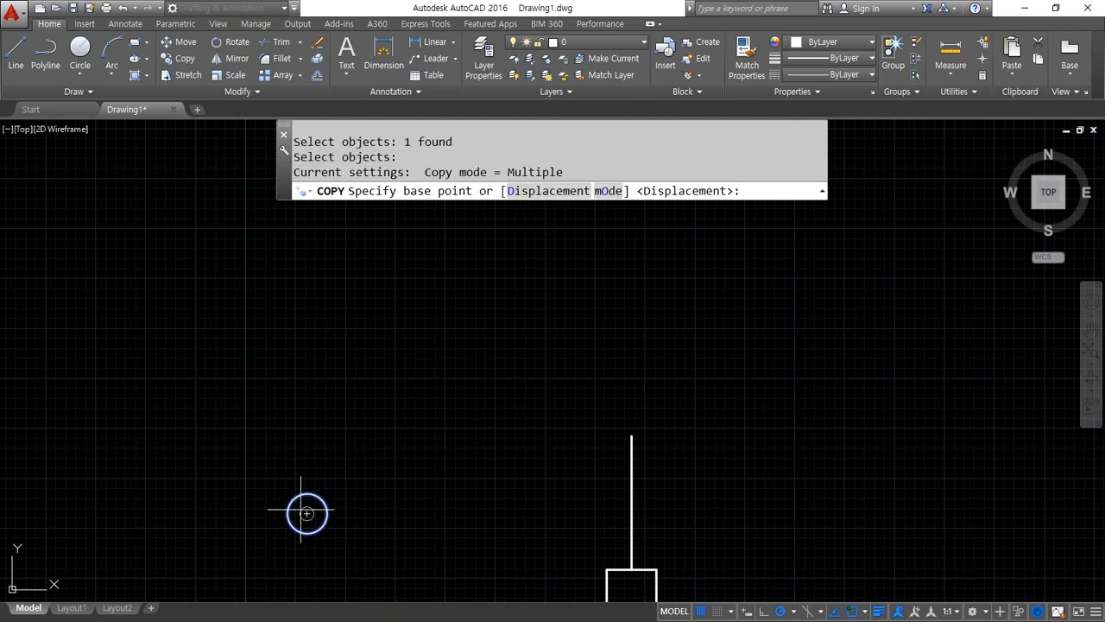
left_click(306, 513)
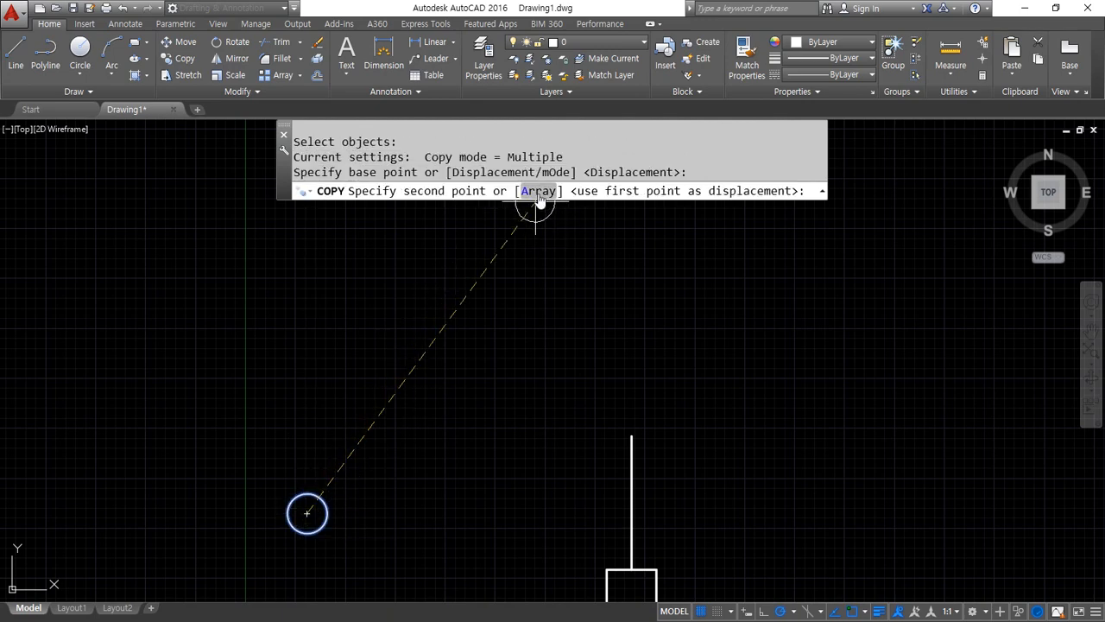
type("A")
key("Return")
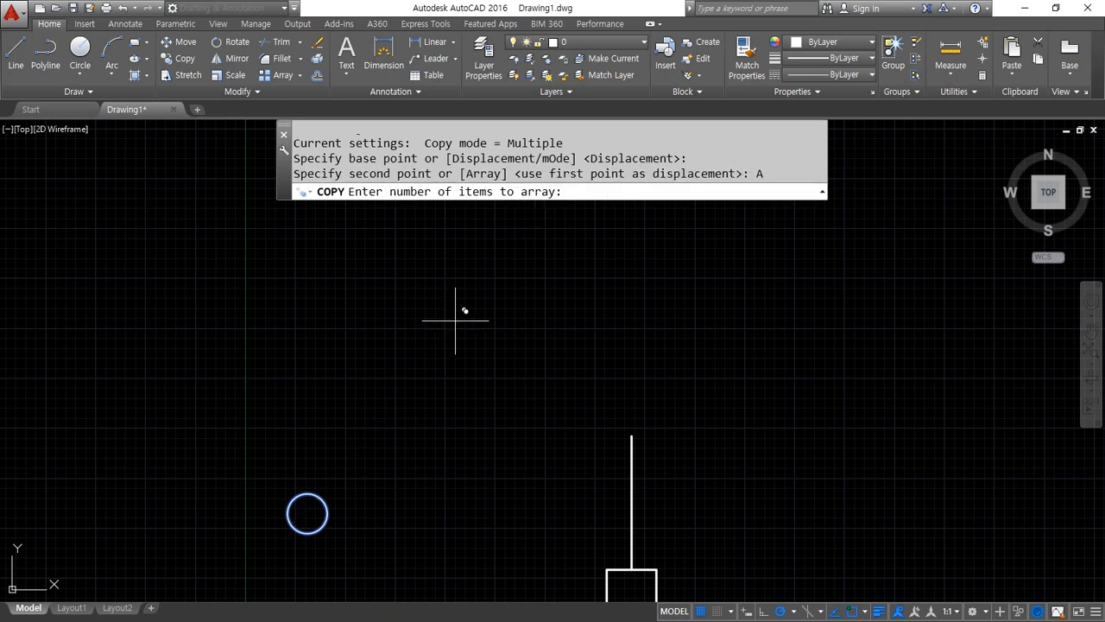
type("5")
key("Return")
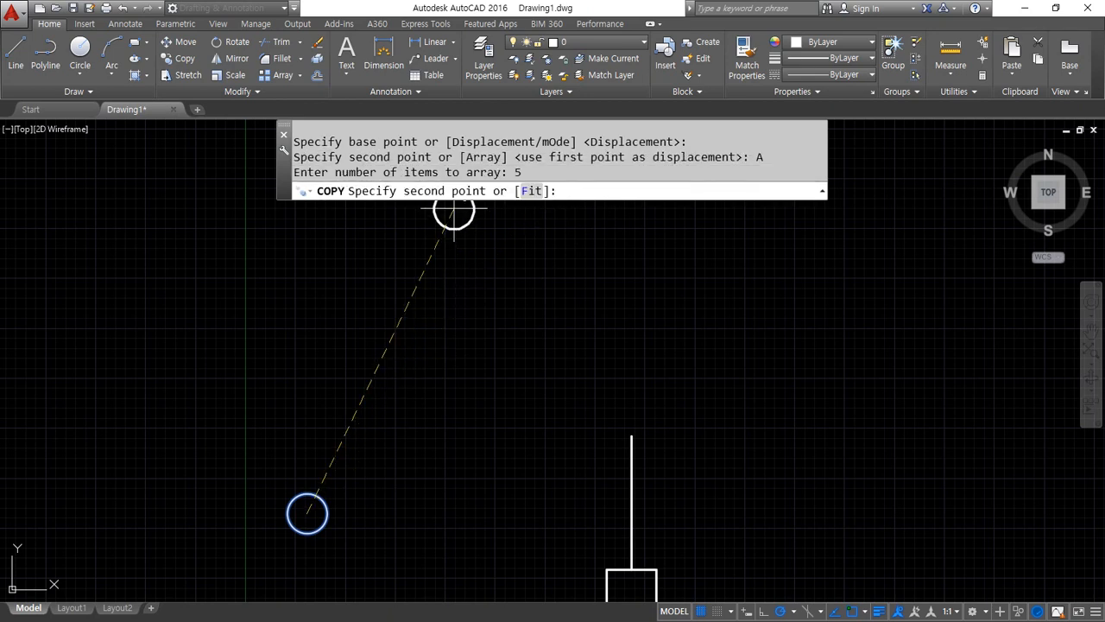
key("alt")
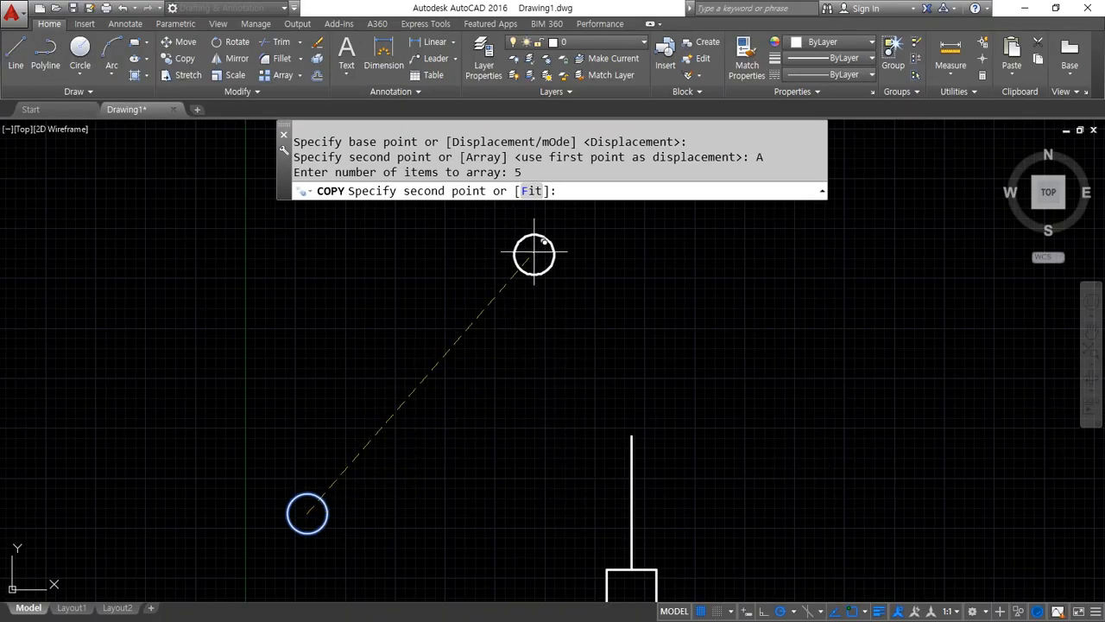
left_click(531, 191)
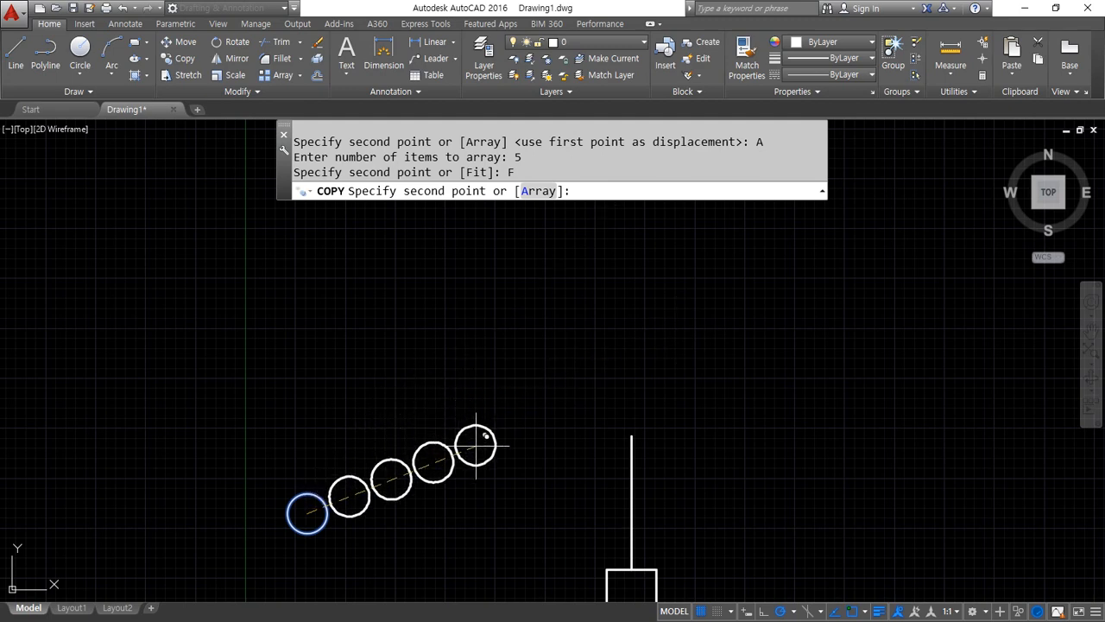
left_click(632, 513)
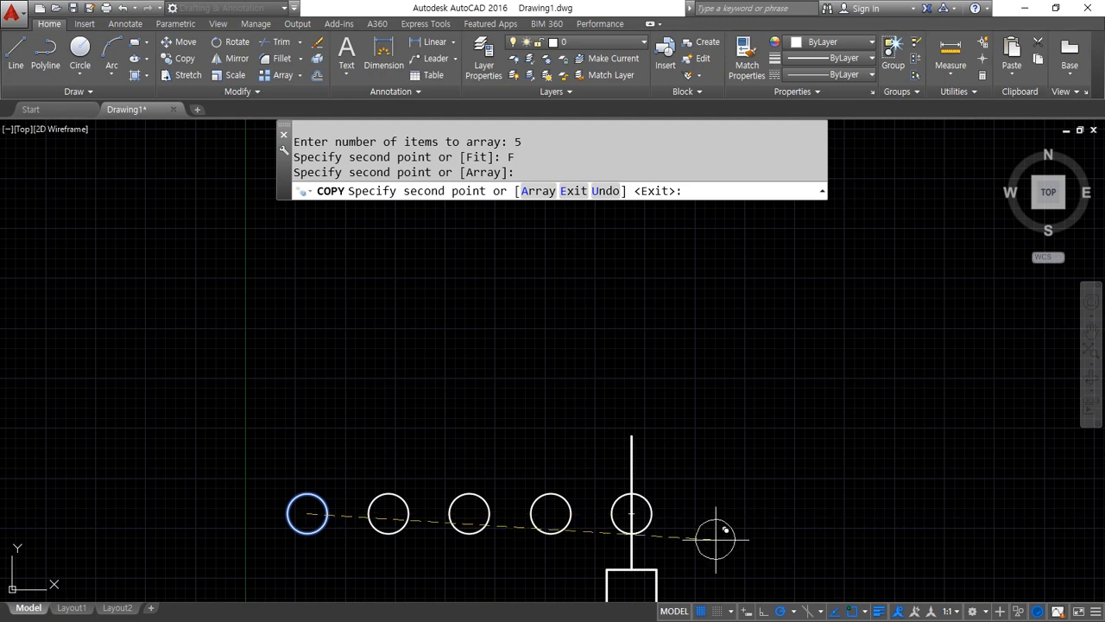
key("Return")
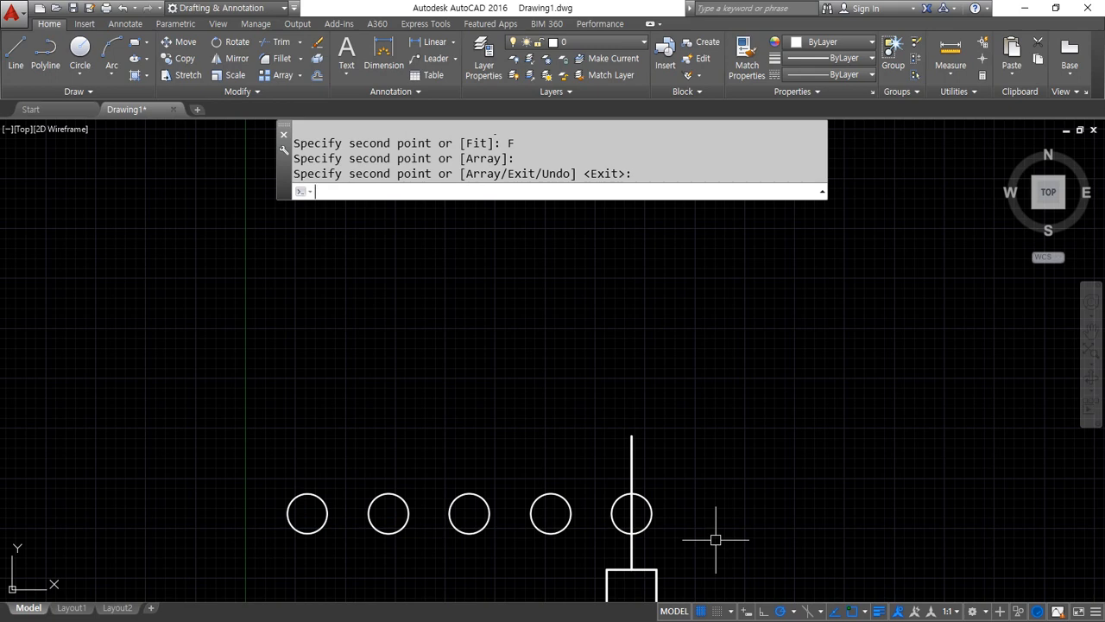
Erase all the circles, the vertical line and the square, and zoom to the drawing's full extent
scroll(592, 380, "down", 2)
left_click(726, 563)
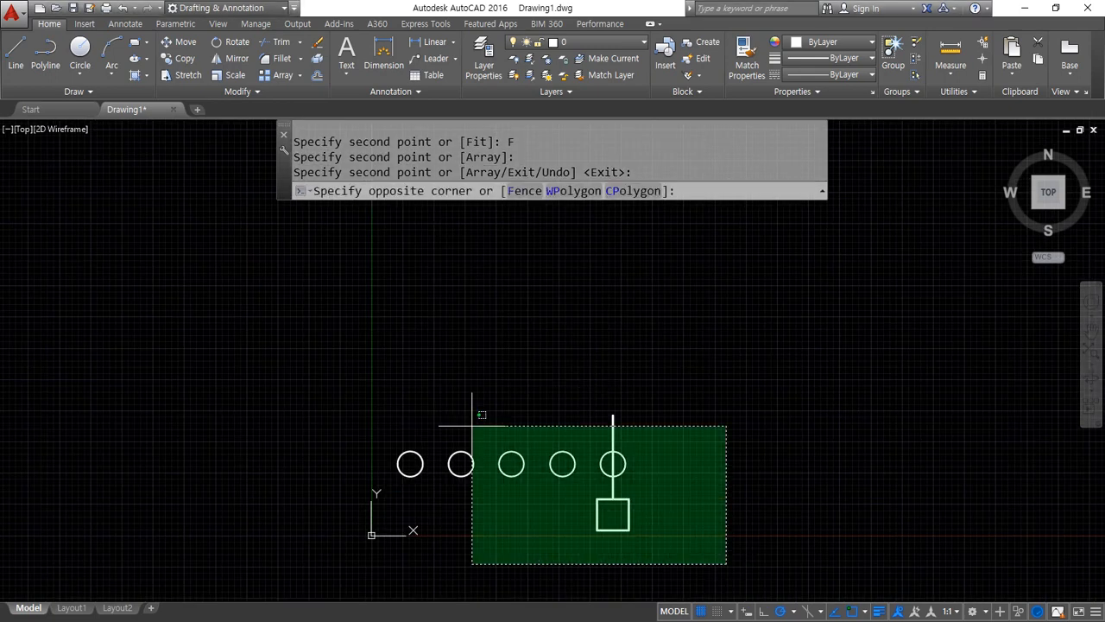
left_click(473, 425)
type("e")
key("Return")
type("z")
key("Return")
type("a")
key("Return")
mouse_move(400, 407)
middle_mouse_down()
mouse_move(471, 390)
mouse_move(449, 388)
middle_mouse_up()
type("s")
key("Escape")
key("Escape")
Draw horizontal, vertical and 45° construction lines through one common point
type("x")
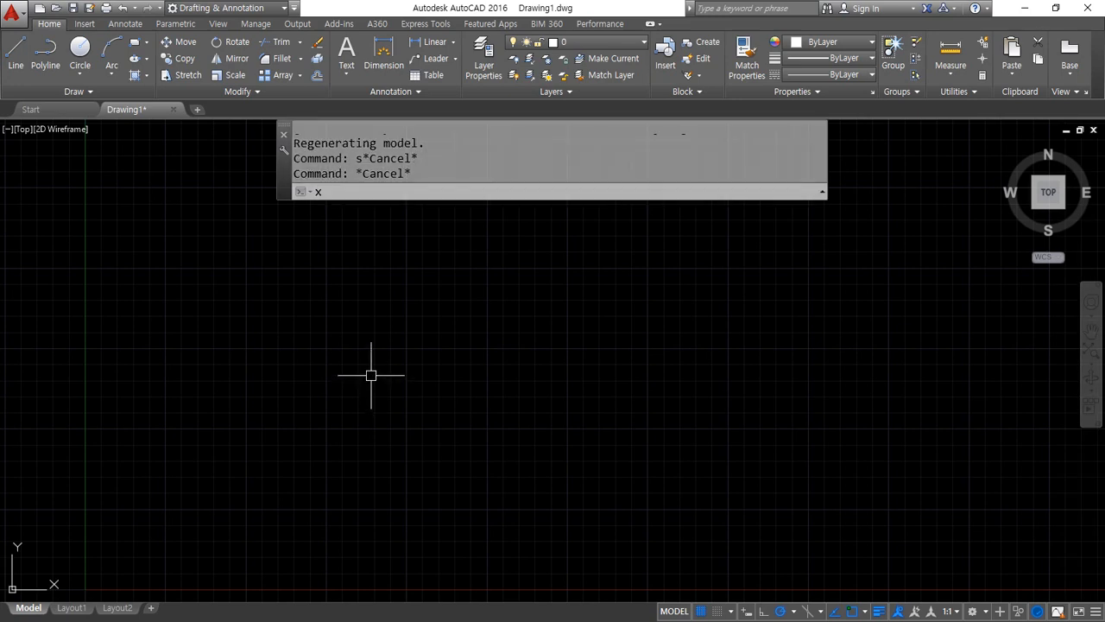
type("l")
key("Return")
left_click(302, 461)
left_click(359, 458)
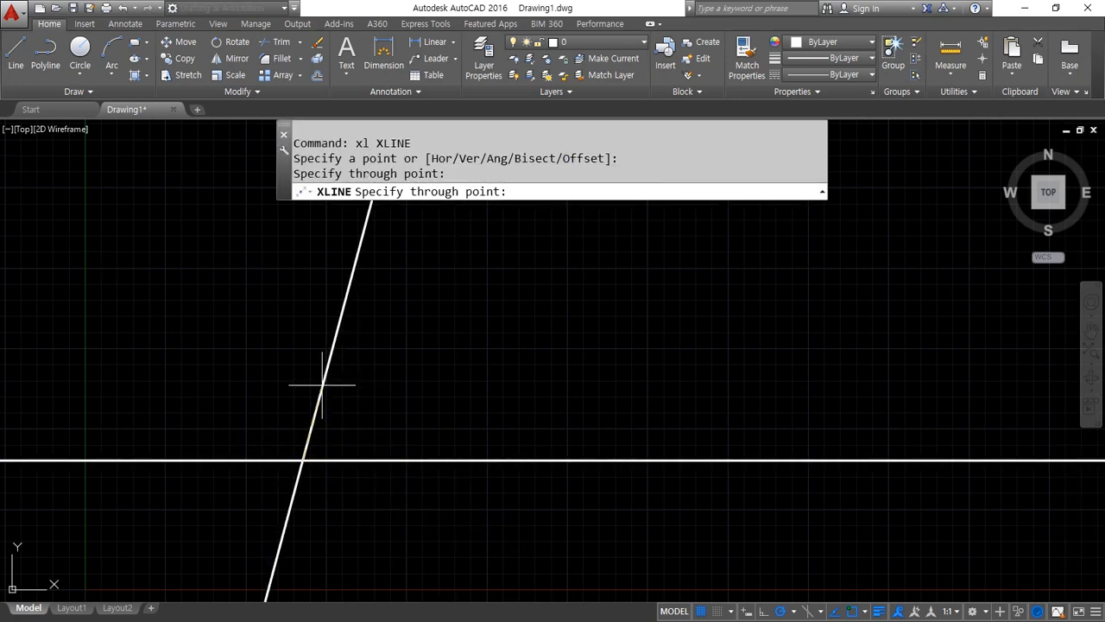
left_click(303, 399)
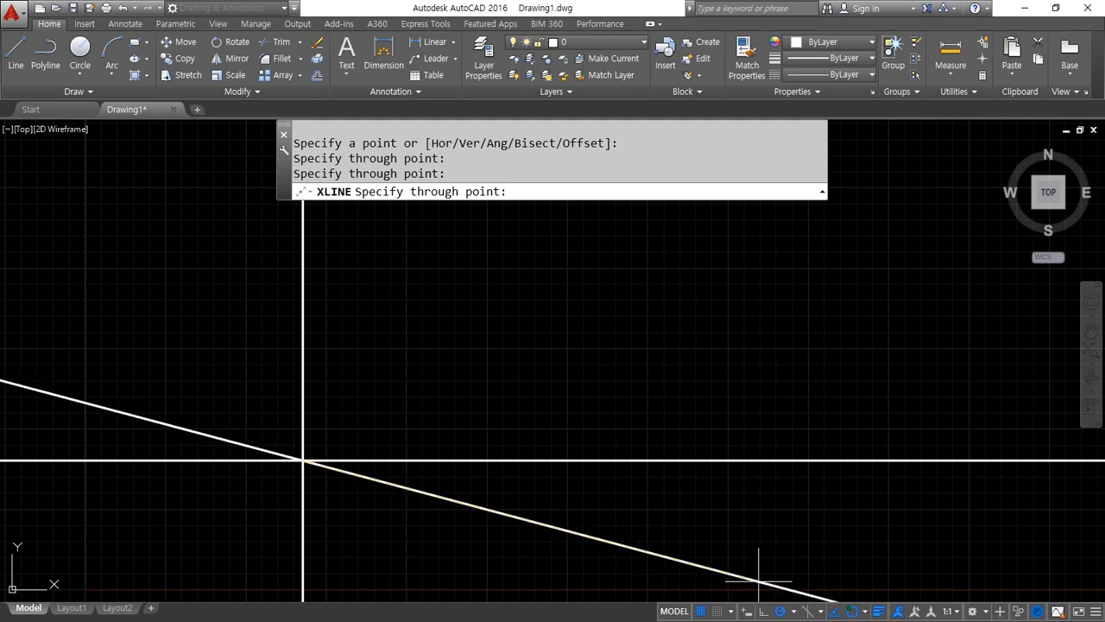
left_click(794, 611)
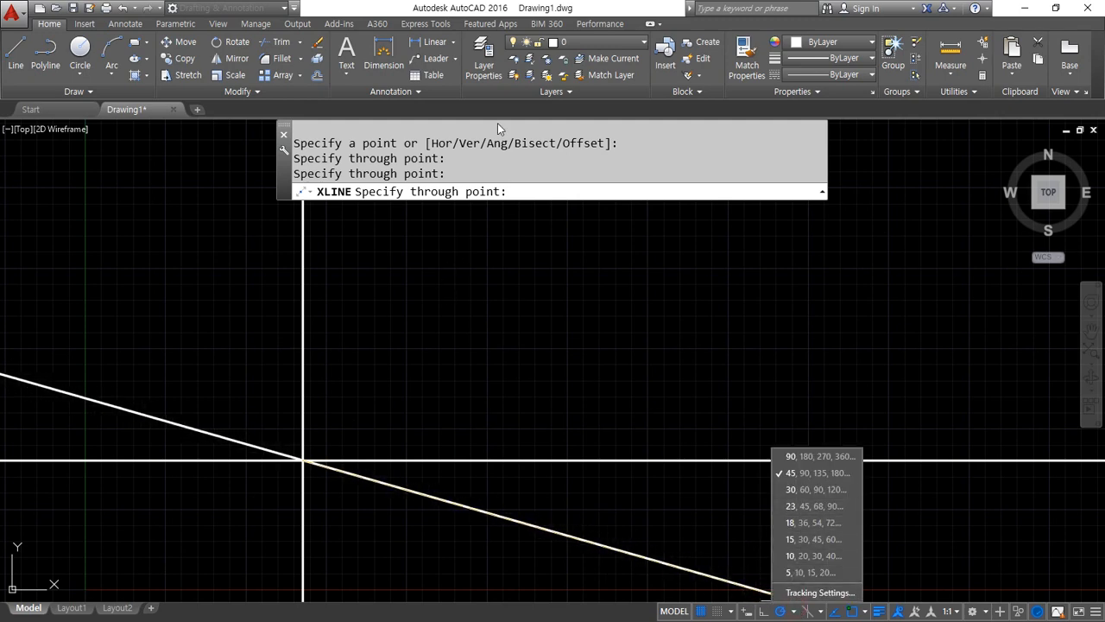
left_click(516, 4)
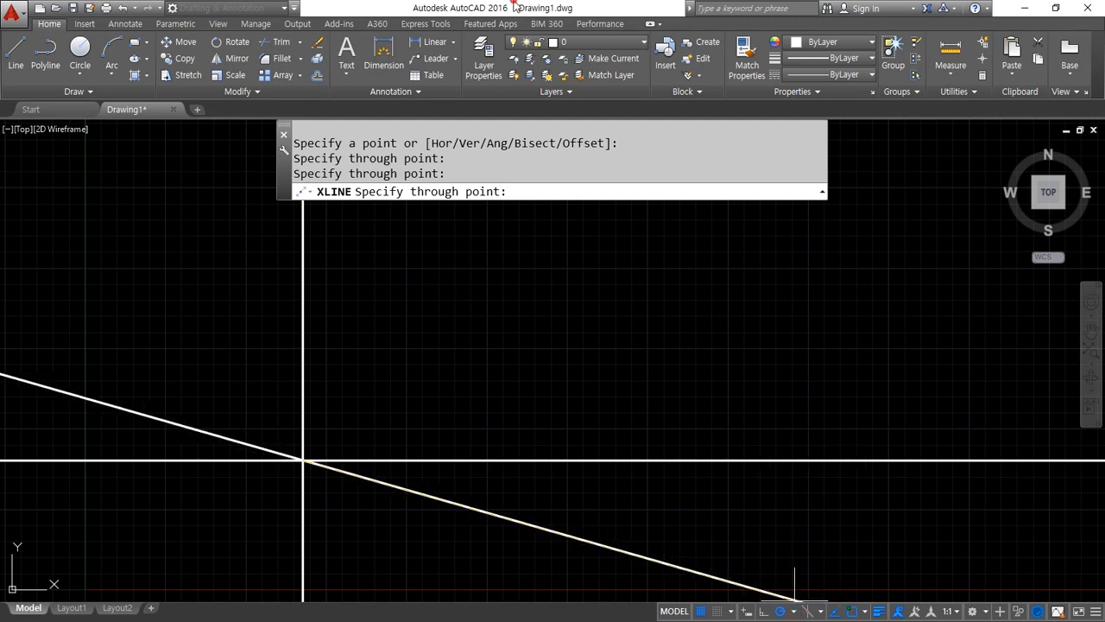
left_click(437, 326)
key("Return")
Trim the part of the 45° construction line below the common intersection point
type("tr")
key("Return")
Offset the vertical construction line 30 units to its left side
key("Return")
left_click(234, 521)
type("o")
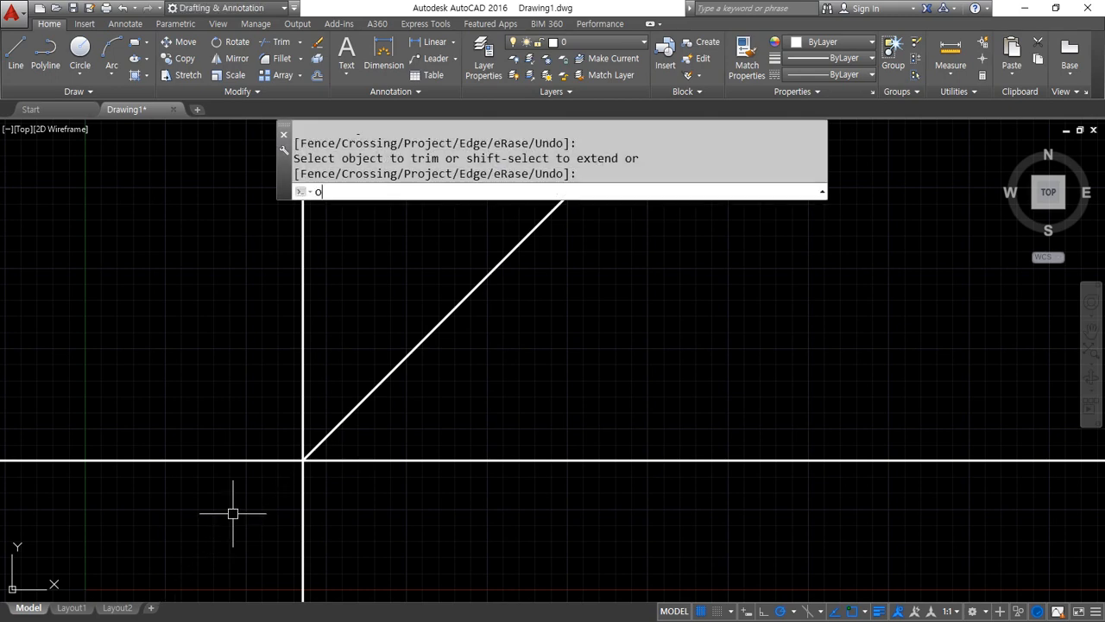
key("Return")
type("30")
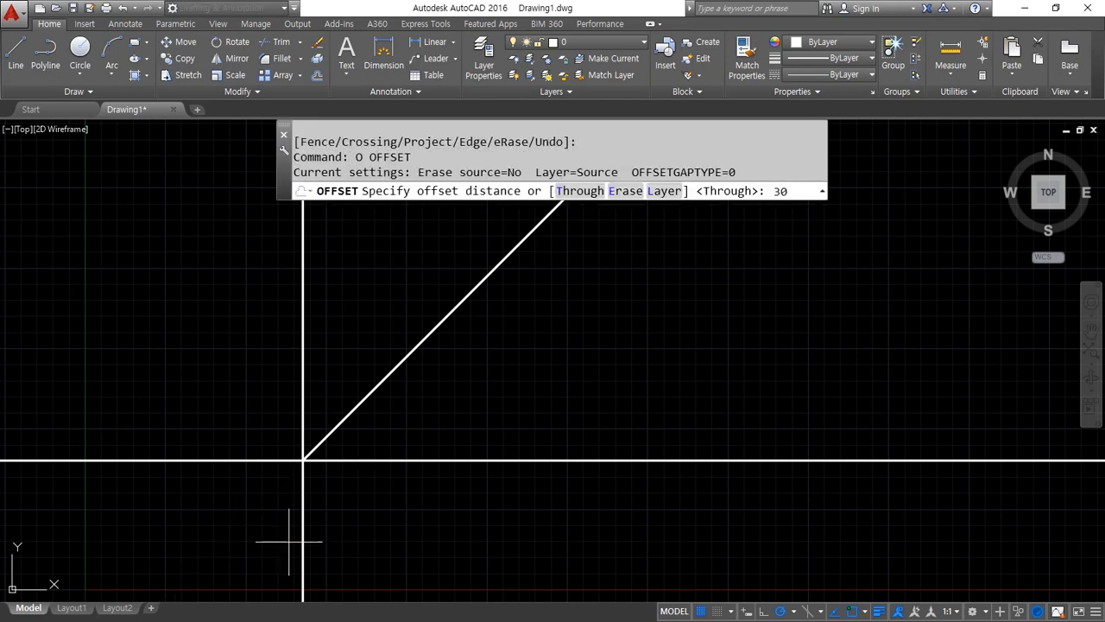
key("Return")
left_click(303, 526)
left_click(229, 517)
key("Return")
key("Return")
Try offsetting the horizontal construction line 20 units upward, and erase the offset copy
type("20")
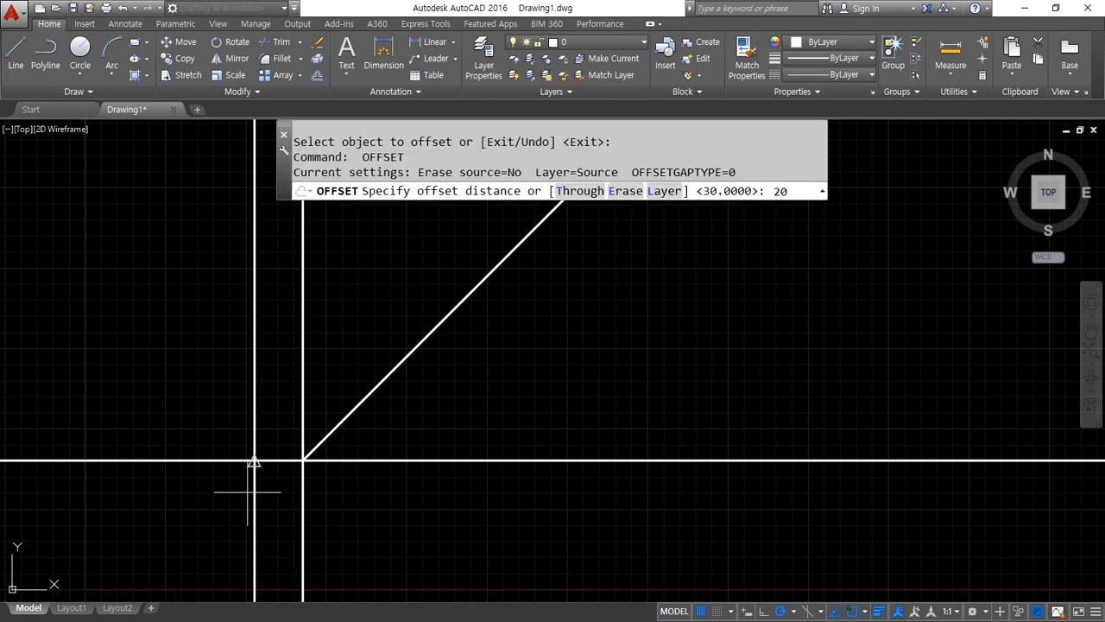
key("Return")
left_click(279, 457)
left_click(276, 449)
type("t")
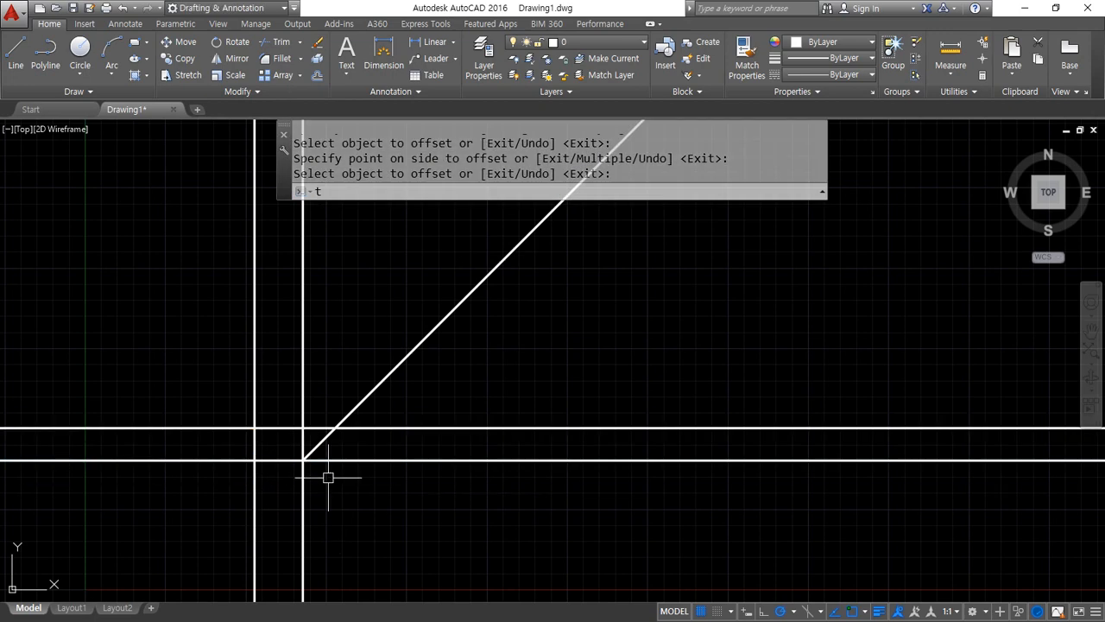
key("Escape")
left_click(311, 429)
type("e")
key("Return")
Offset the horizontal construction line 20 units downward
type("o")
key("Return")
type("20")
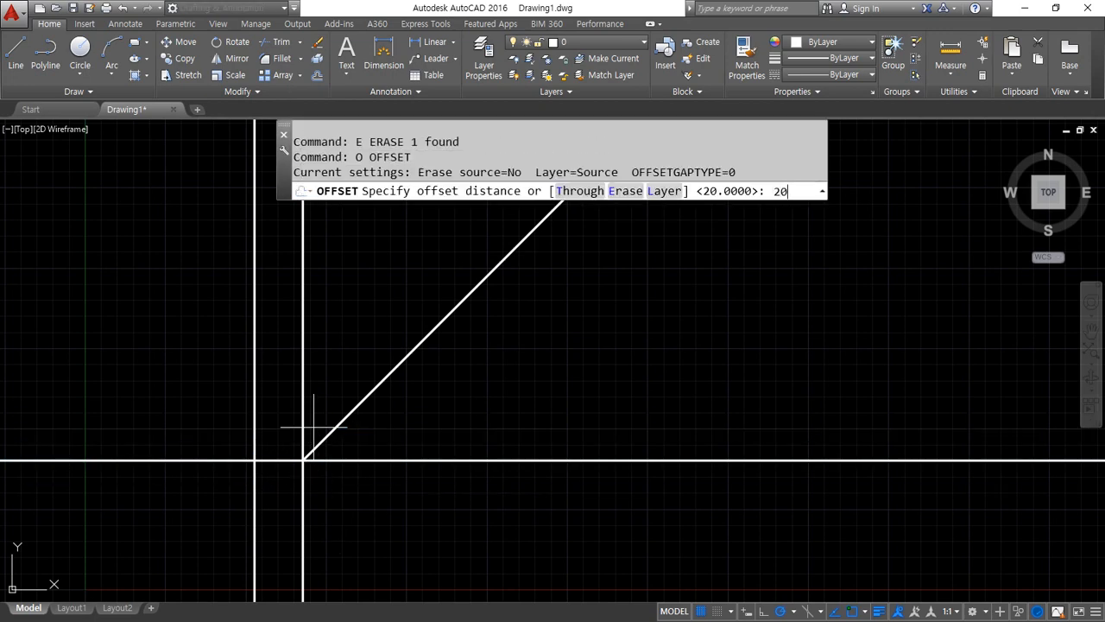
key("Return")
left_click(302, 461)
left_click(301, 541)
key("Return")
Trim the construction lines extending below the lower horizontal line and beyond the left vertical line
type("tr")
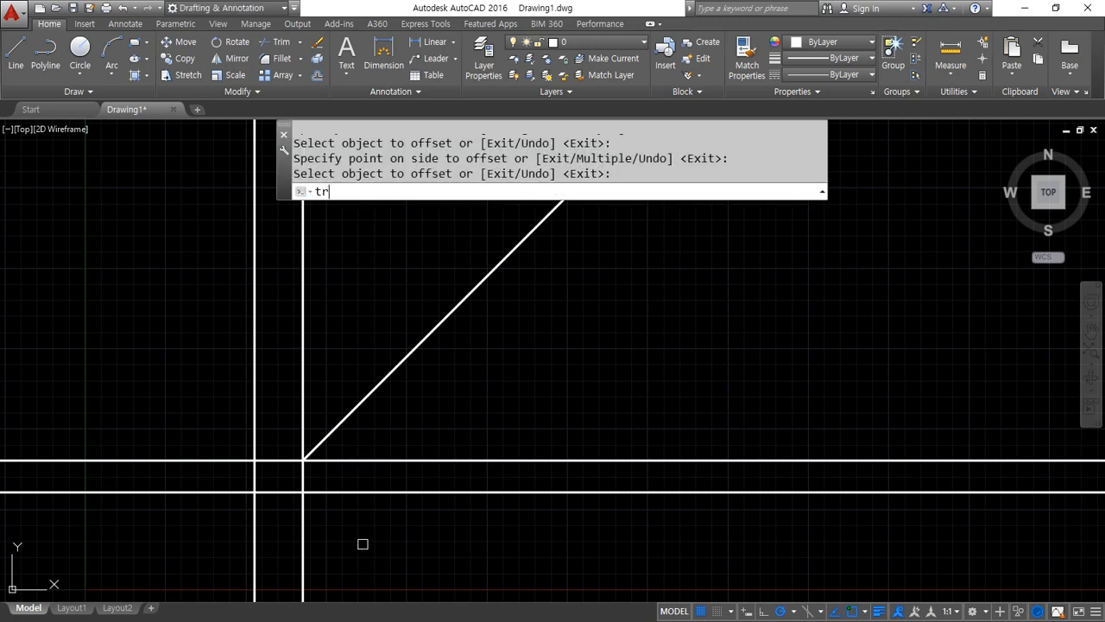
key("Return")
key("Return")
left_click(373, 526)
left_click(242, 524)
left_click(217, 519)
left_click(187, 420)
key("Return")
Draw a horizontal line from outside the left vertical to the diagonal, continuing straight down to the lower horizontal line
scroll(291, 476, "up", 2)
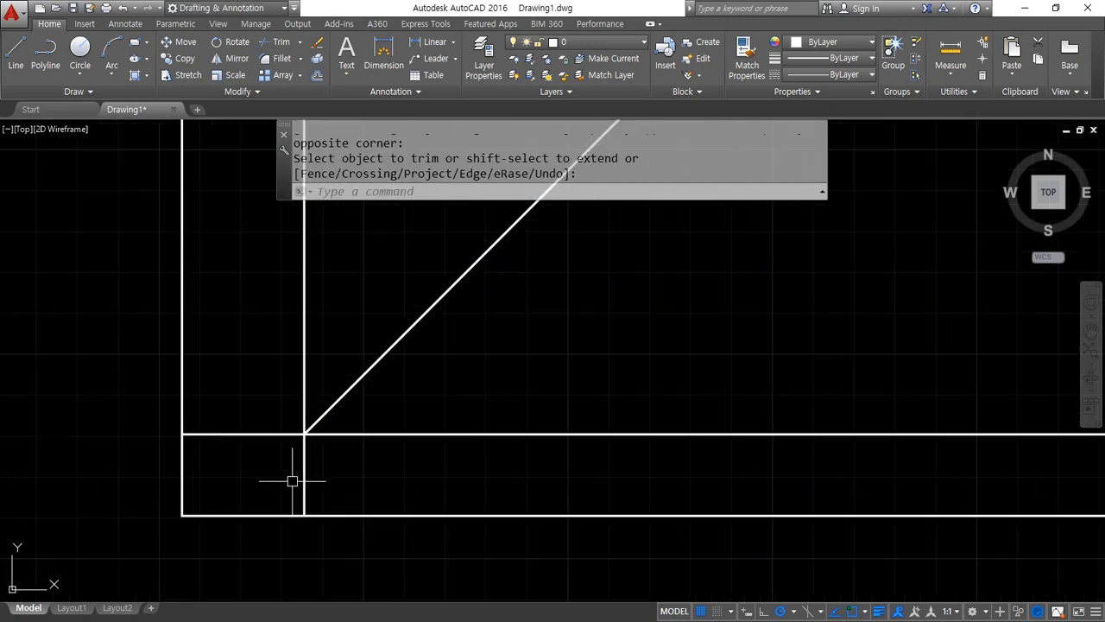
type("l")
key("Return")
left_click(116, 378)
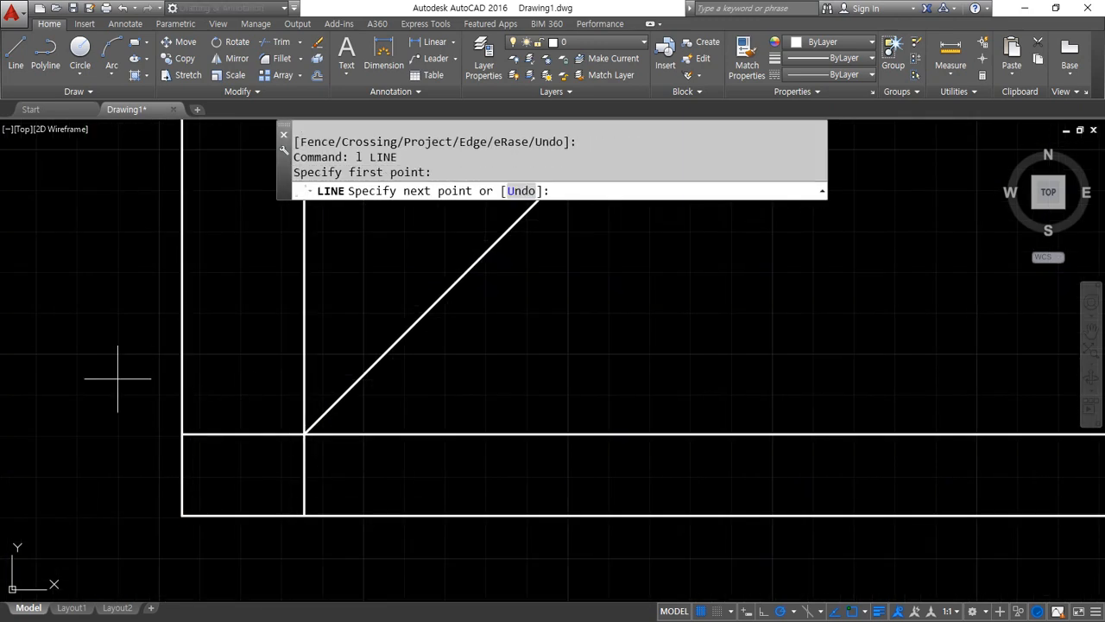
left_click(360, 377)
left_click(359, 515)
key("Return")
Offset the new vertical segment 10 units to the right and the new horizontal segment 10 units upward
type("o")
key("Return")
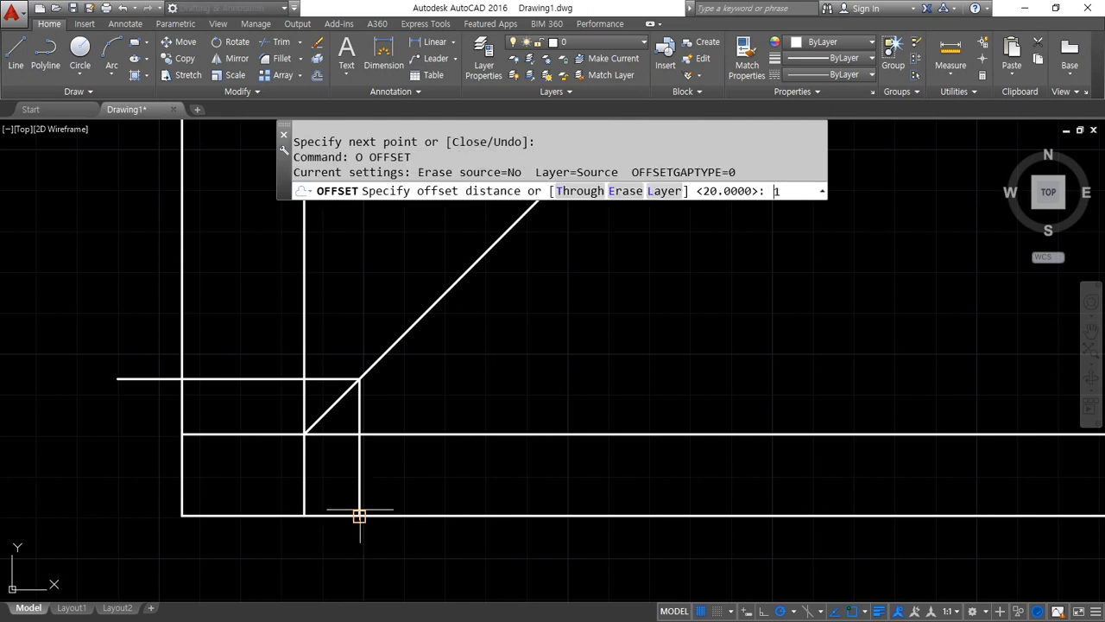
type("10")
key("Return")
left_click(361, 476)
left_click(373, 440)
left_click(237, 377)
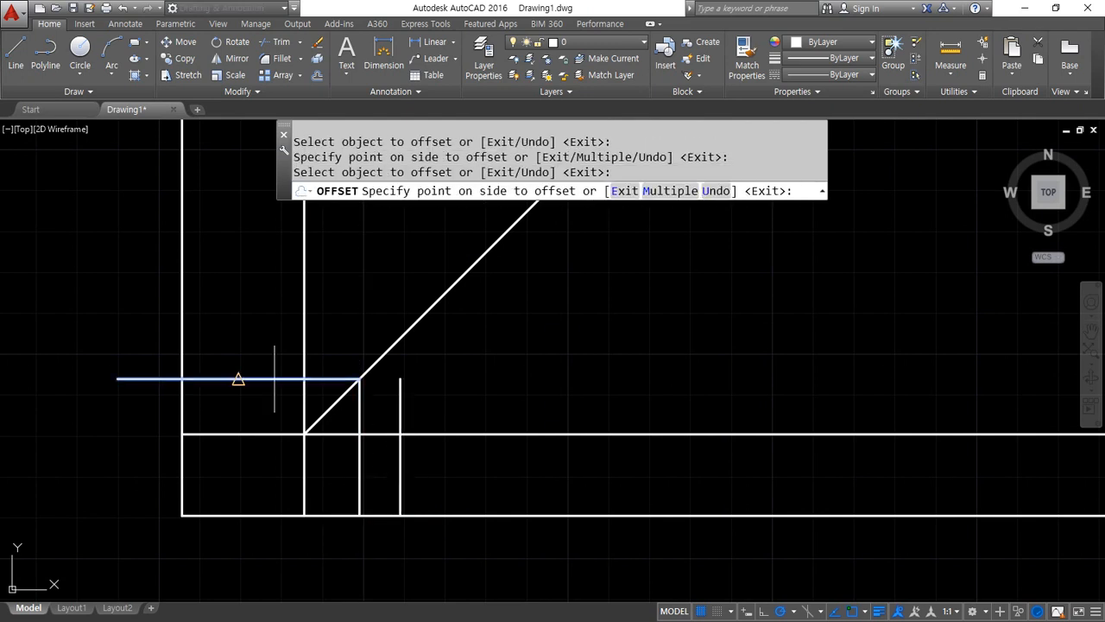
left_click(265, 320)
key("Return")
Fillet the offset vertical segment and the diagonal line into a sharp corner
type("f")
key("Return")
left_click(399, 388)
left_click(380, 367)
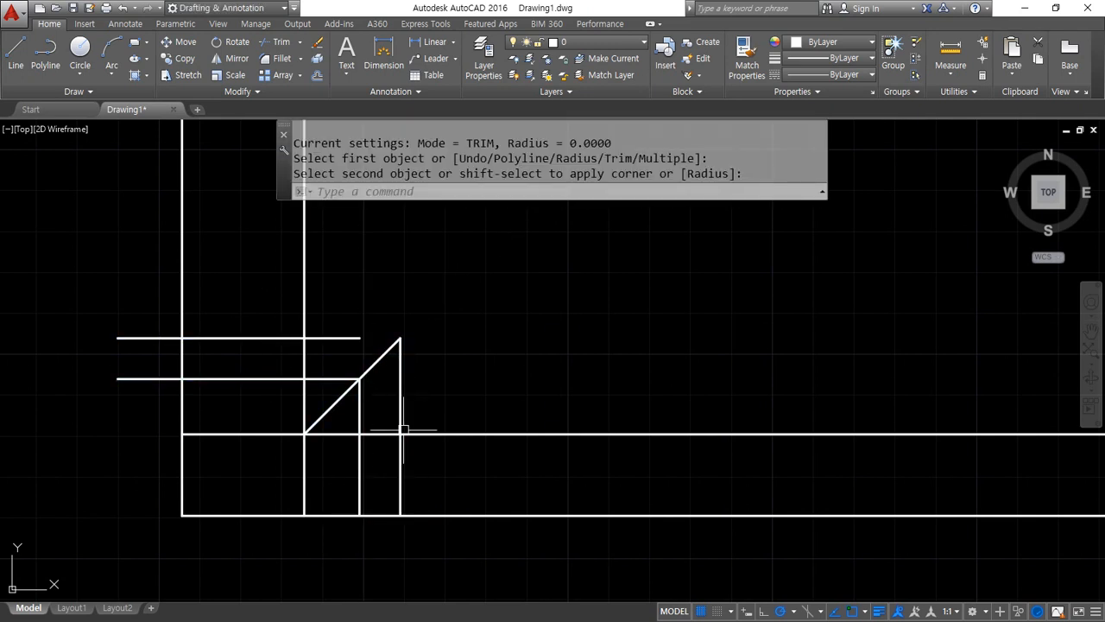
Fence-trim the horizontal lines right of and between the two lower rectangles, and the vertical segments above the narrow one
type("tr")
key("Return")
key("Return")
type("f")
key("Return")
left_click(475, 561)
left_click(449, 405)
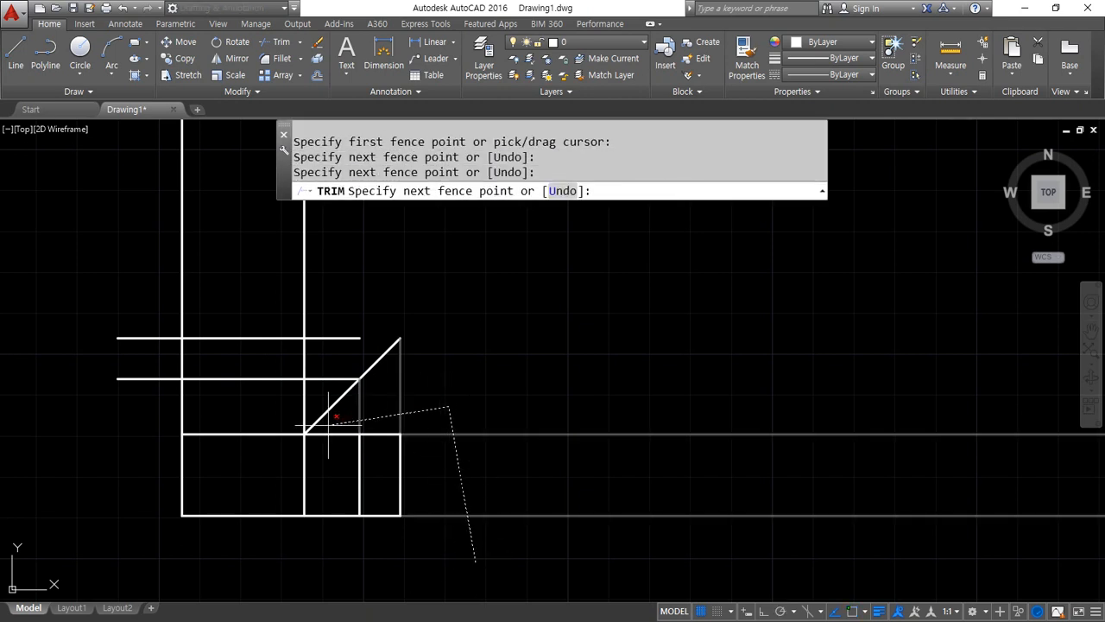
left_click(310, 430)
key("Return")
Fence-trim the excess lines around the upper view to form a rectangle separated from the one below it
type("f")
key("Return")
left_click(143, 415)
left_click(315, 398)
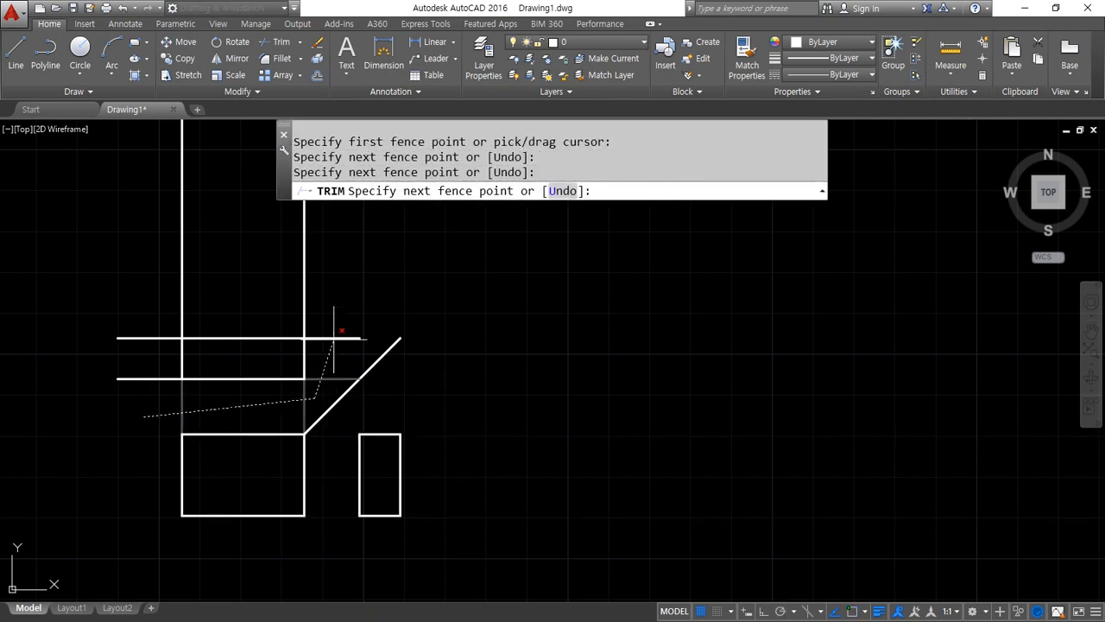
left_click(347, 284)
left_click(171, 284)
left_click(150, 409)
key("Return")
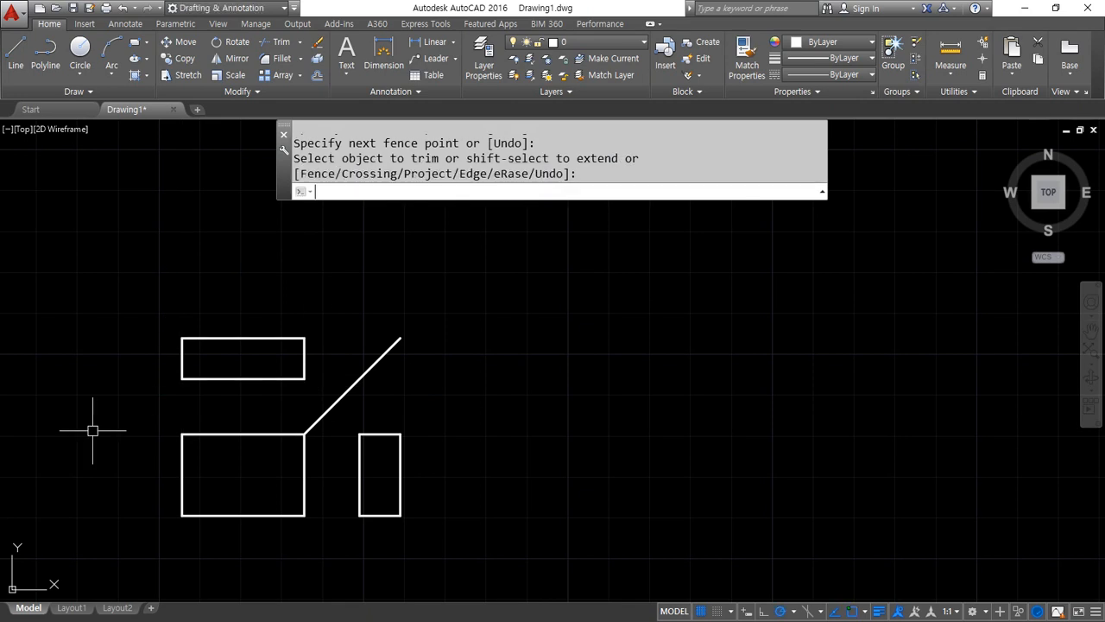
Copy the three rectangles and the diagonal as a horizontal array of 4 items, spaced about 150 units apart
type("cp")
key("Return")
left_click(66, 288)
left_click(552, 595)
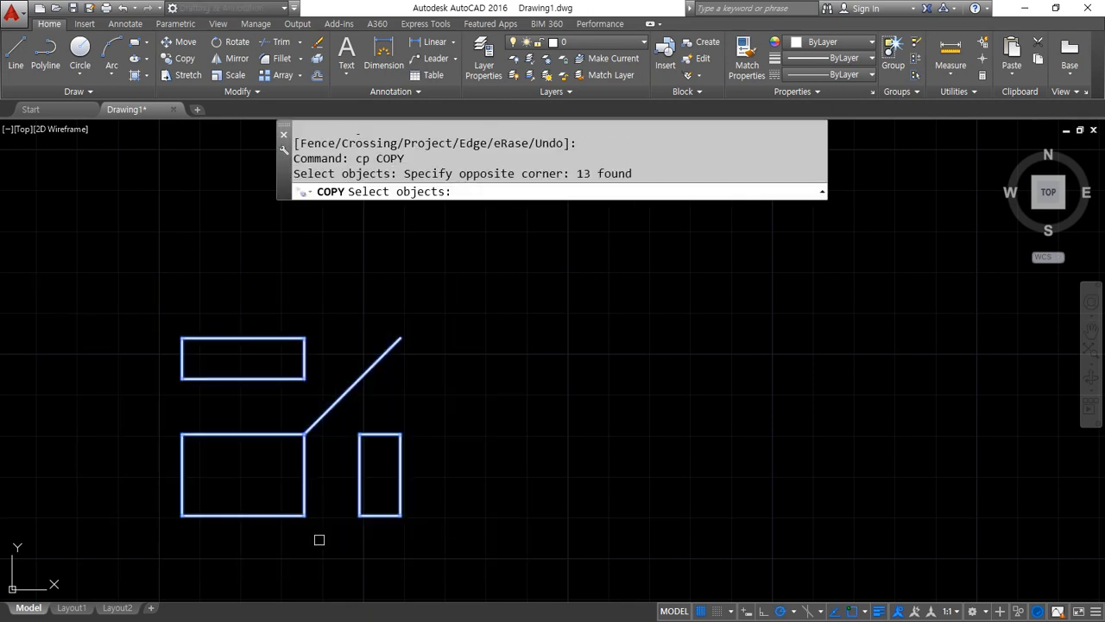
key("Return")
left_click(182, 515)
type("a")
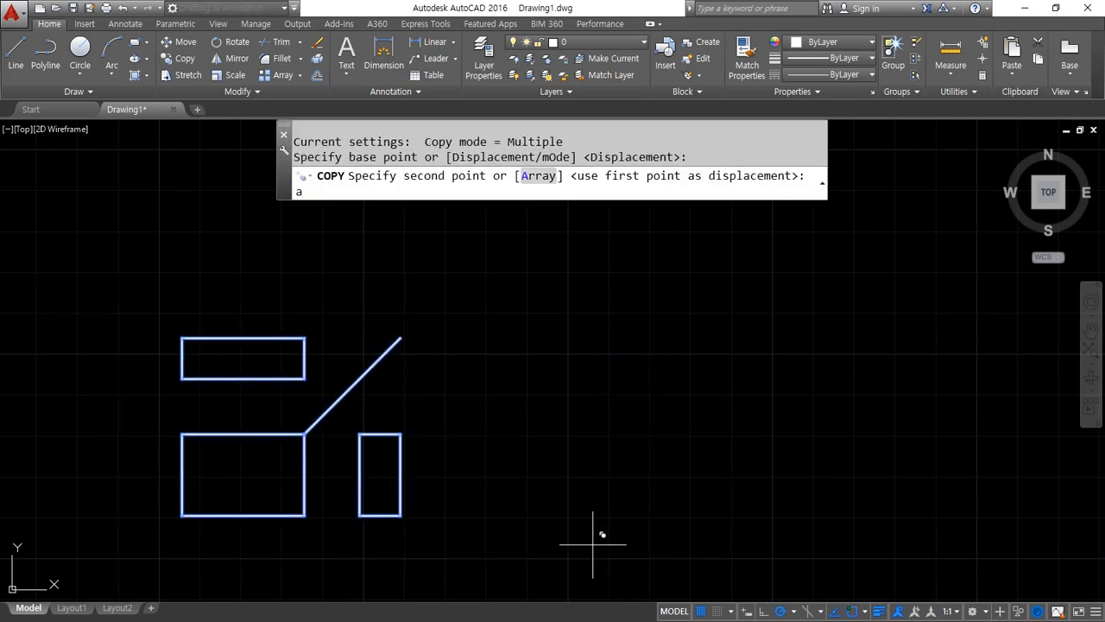
key("Return")
type("4")
key("Return")
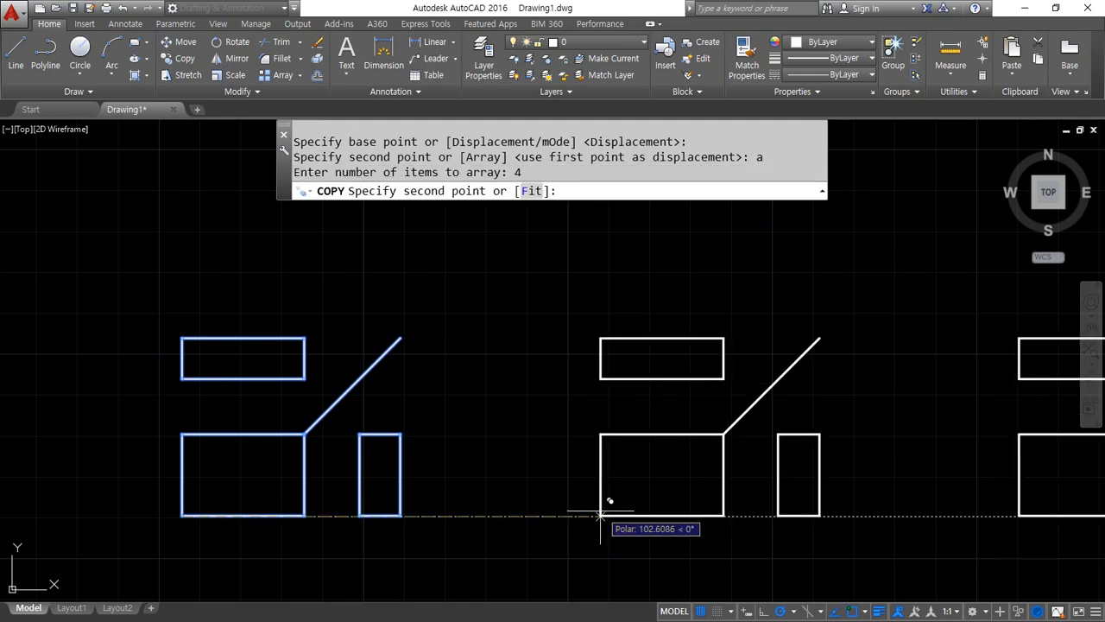
scroll(611, 513, "down", 4)
scroll(611, 513, "down", 2)
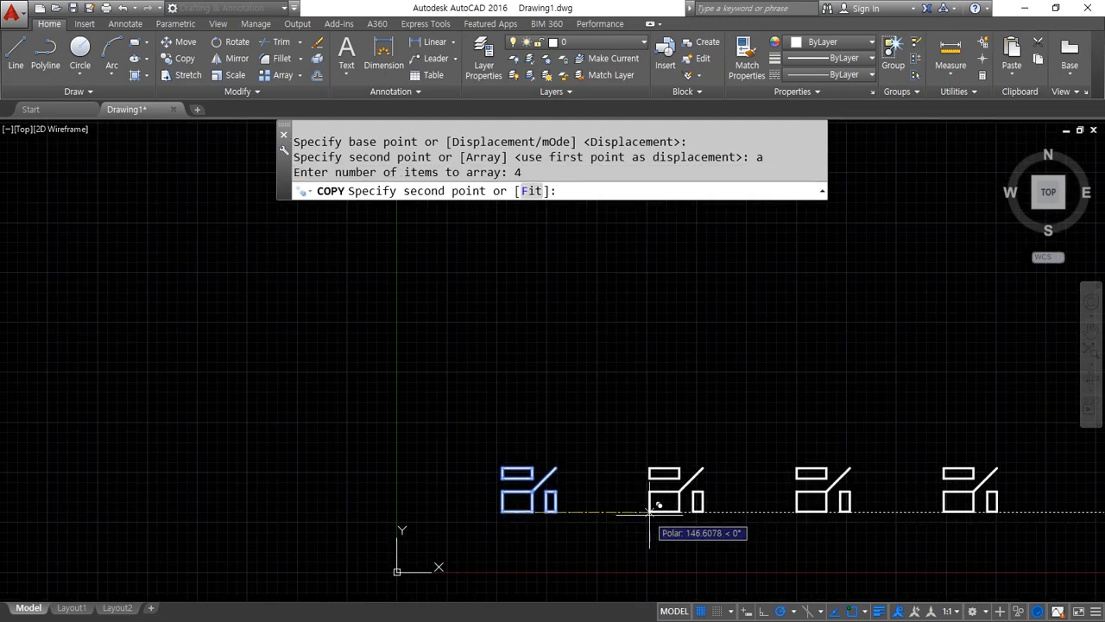
left_click(652, 512)
key("Return")
key("Return")
Copy the row of four three-view layouts upward as a vertical array of 3 items, spaced about 130 units apart
left_click(1050, 546)
left_click(373, 418)
key("Return")
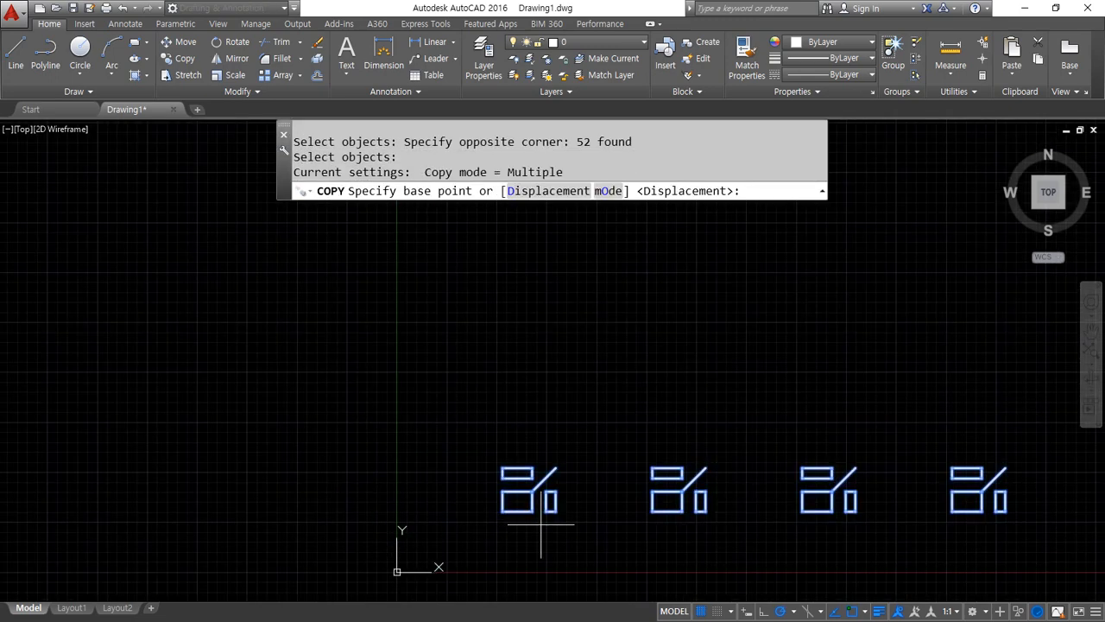
left_click(502, 512)
type("a")
key("Return")
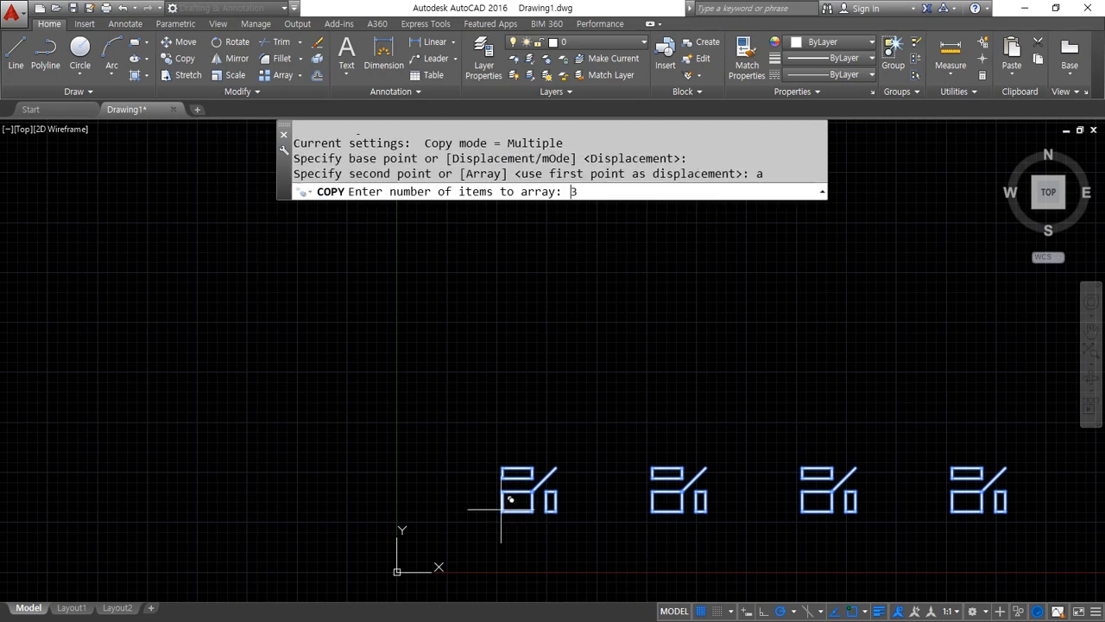
type("3")
key("Return")
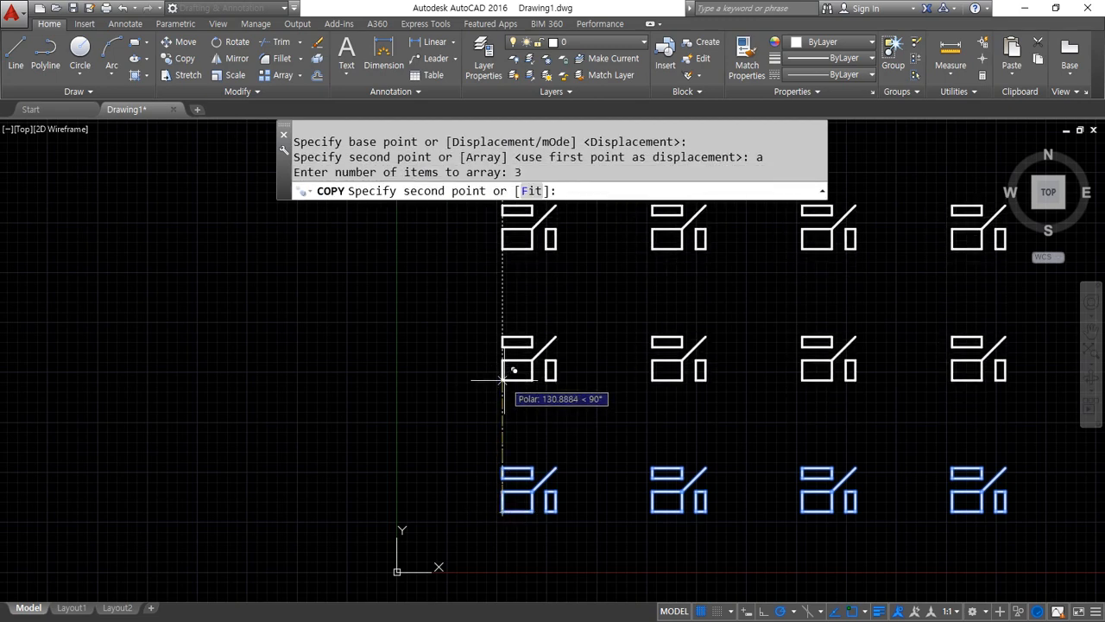
left_click(502, 380)
middle_click_drag(428, 439, 157, 469)
key("Return")
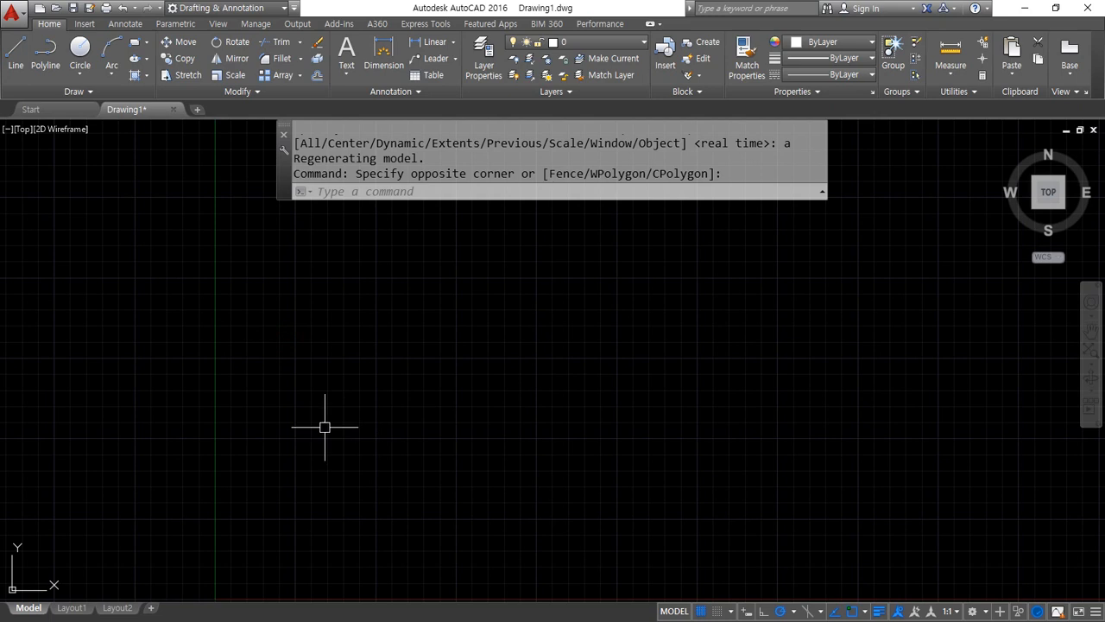
Draw a rectangle near the origin with its opposite corner at 50,30, and erase it
middle_click_drag(360, 553, 310, 423)
scroll(203, 433, "up", 2)
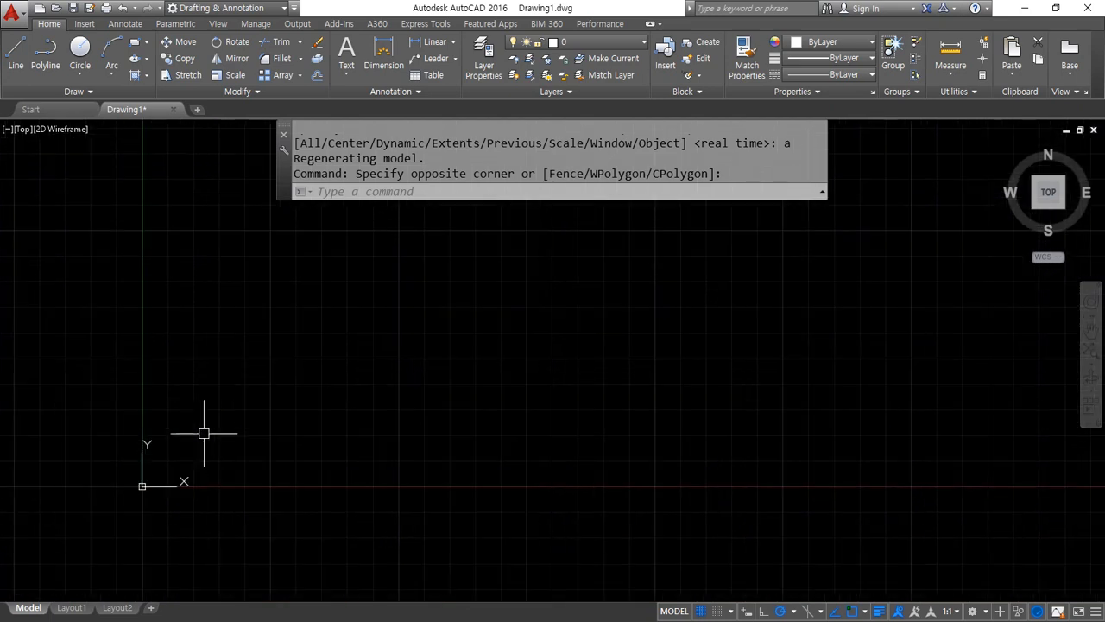
type("rec")
key("Return")
left_click(212, 421)
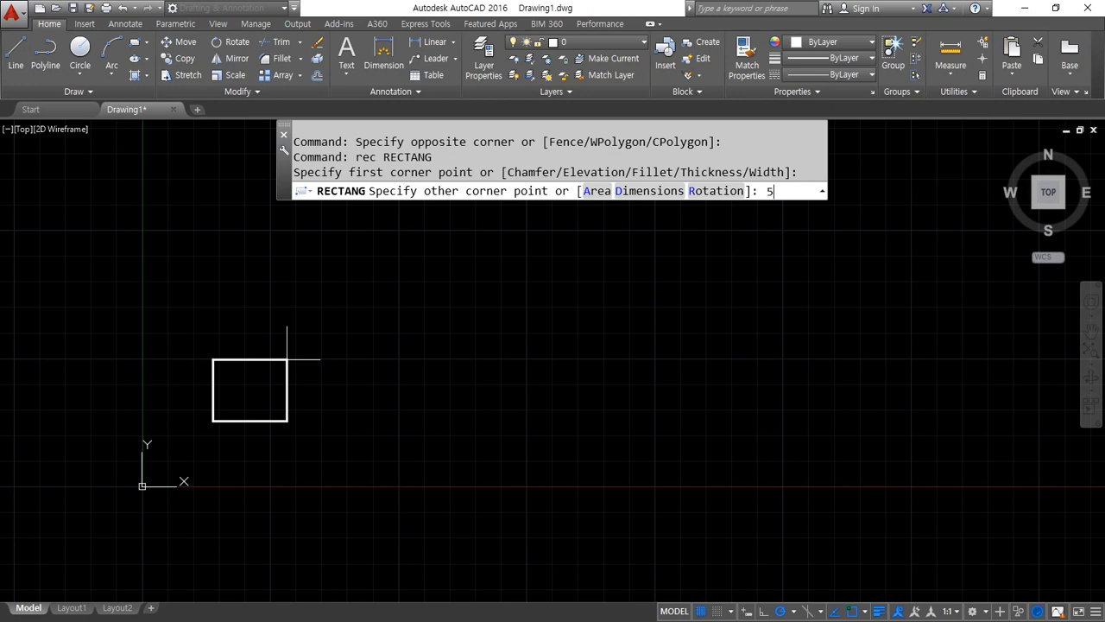
type("50,30")
key("Return")
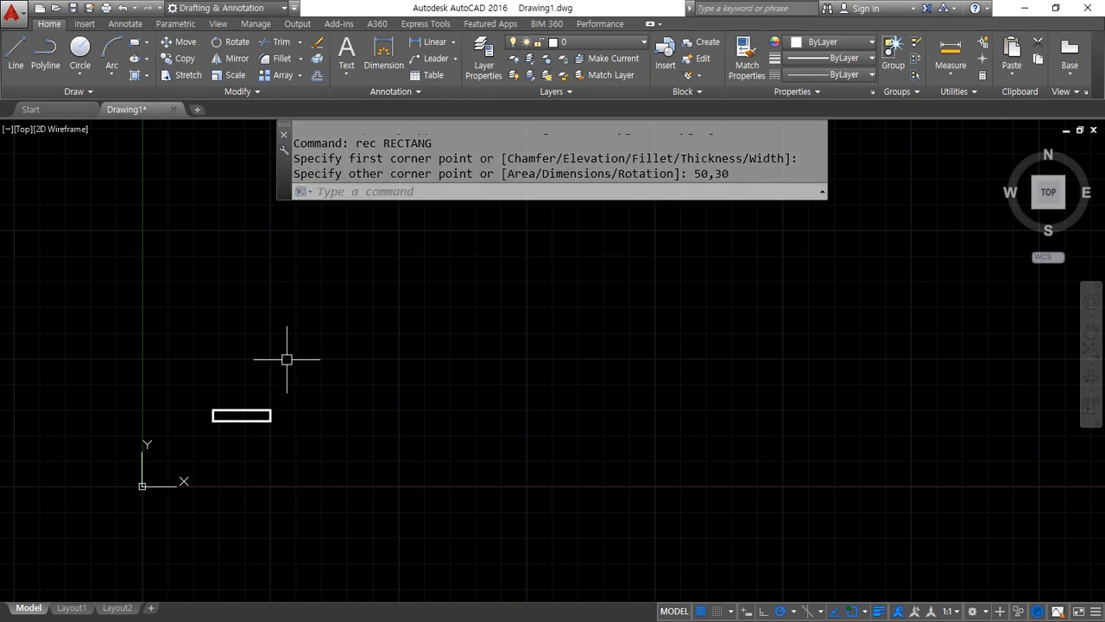
left_click(338, 405)
left_click(197, 427)
type("e")
key("Return")
Draw a rectangle 50 units wide and 30 units high near the origin, using relative coordinates
type("rec")
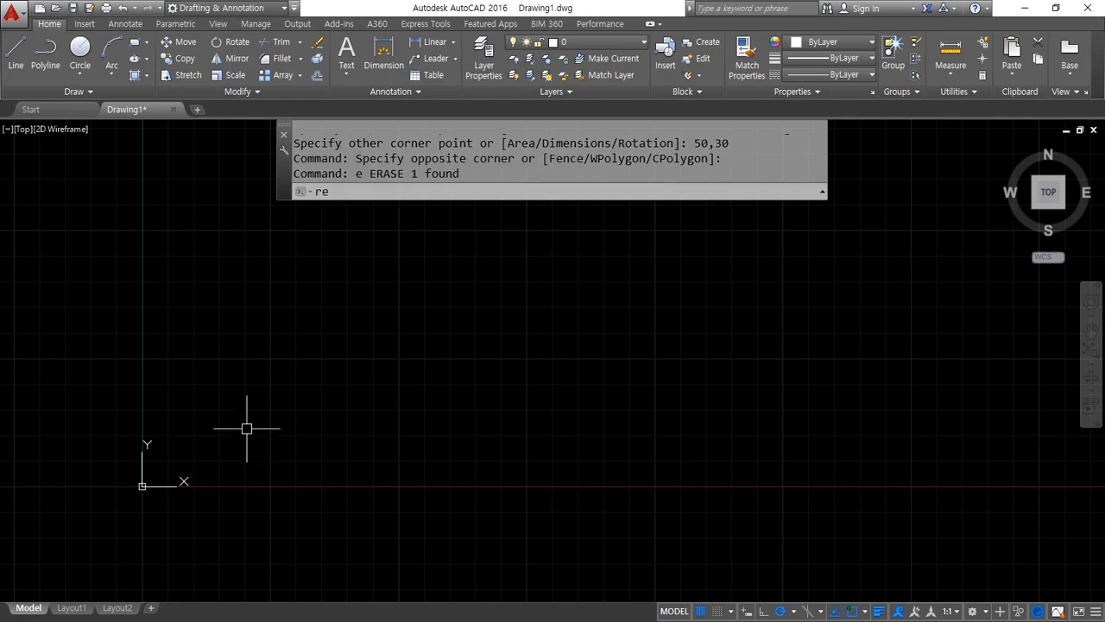
key("Return")
left_click(221, 428)
type("@50")
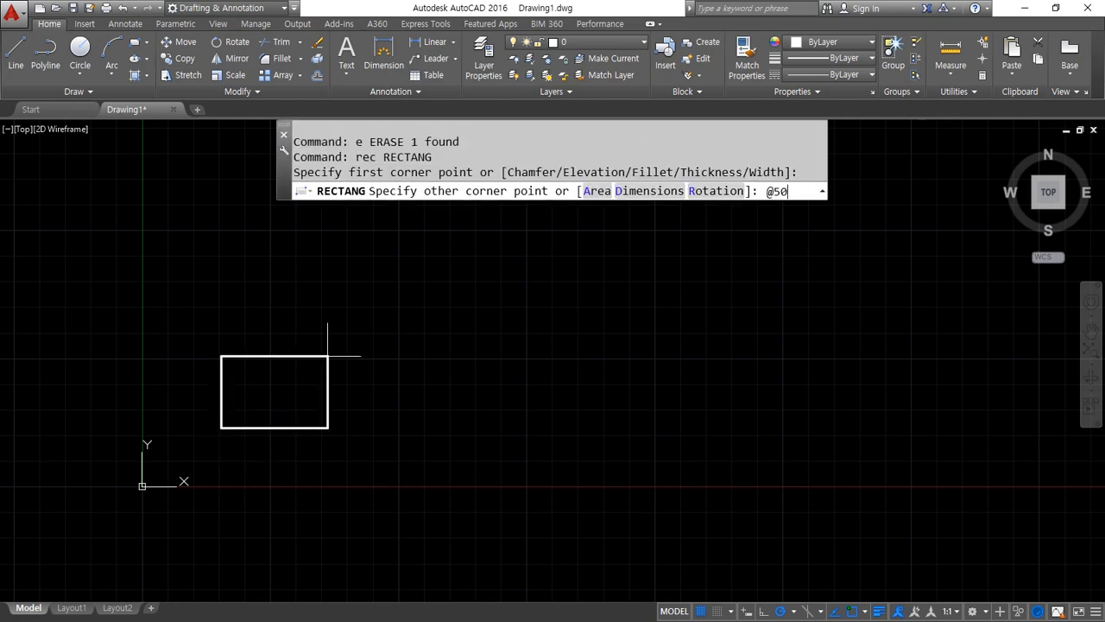
type(",30")
key("Return")
scroll(264, 396, "up", 2)
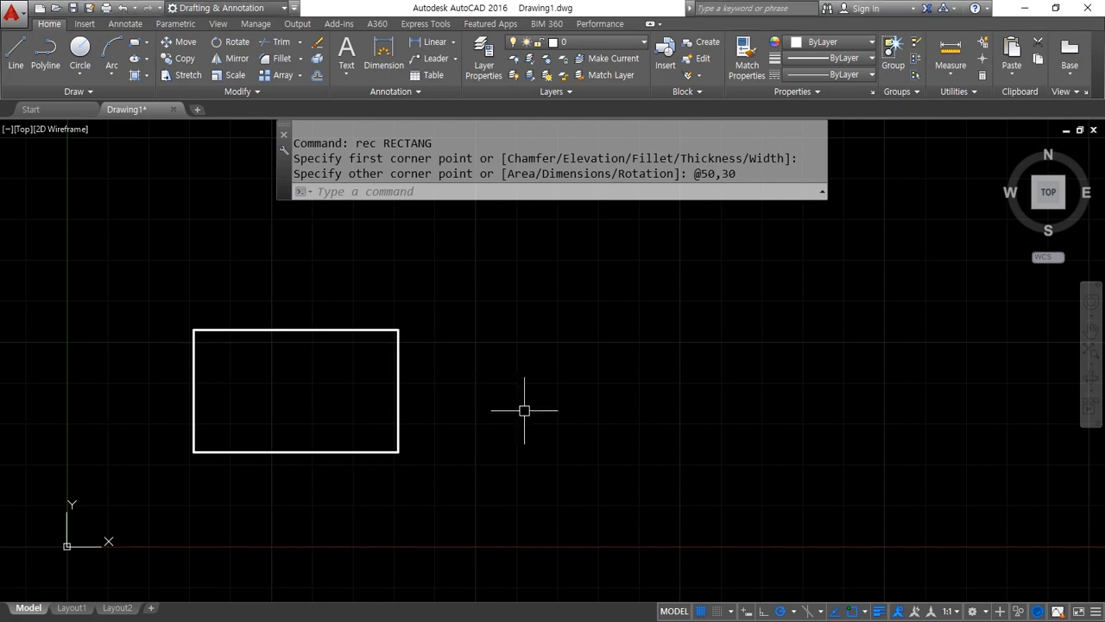
Start an array of the 50 by 30 rectangle and choose the Rectangular type
type("ar")
key("Return")
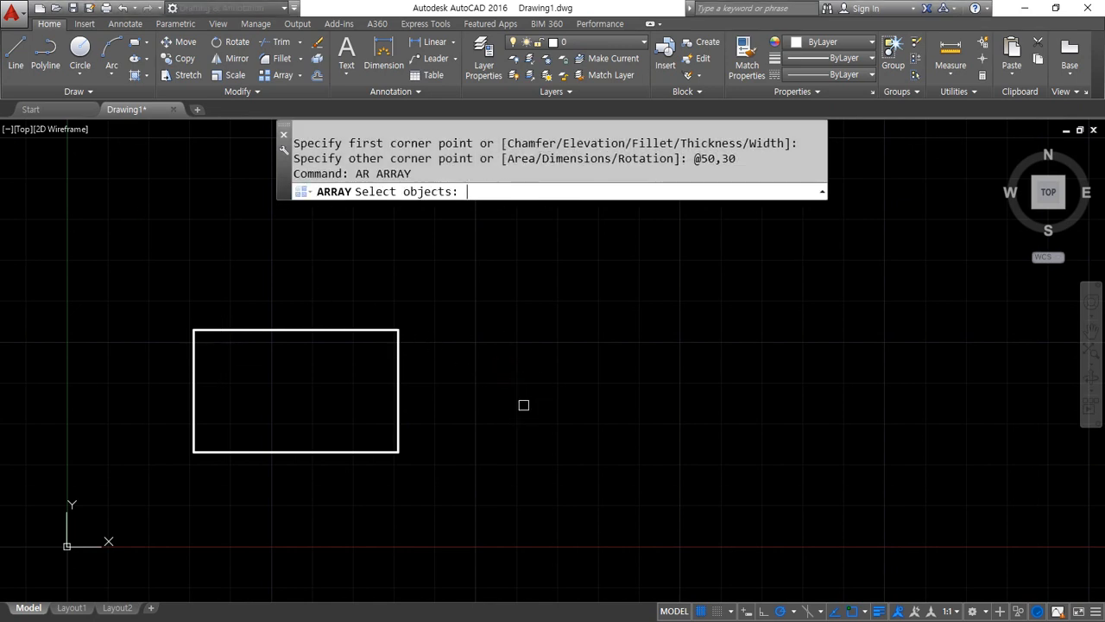
left_click(446, 286)
left_click(345, 364)
key("Return")
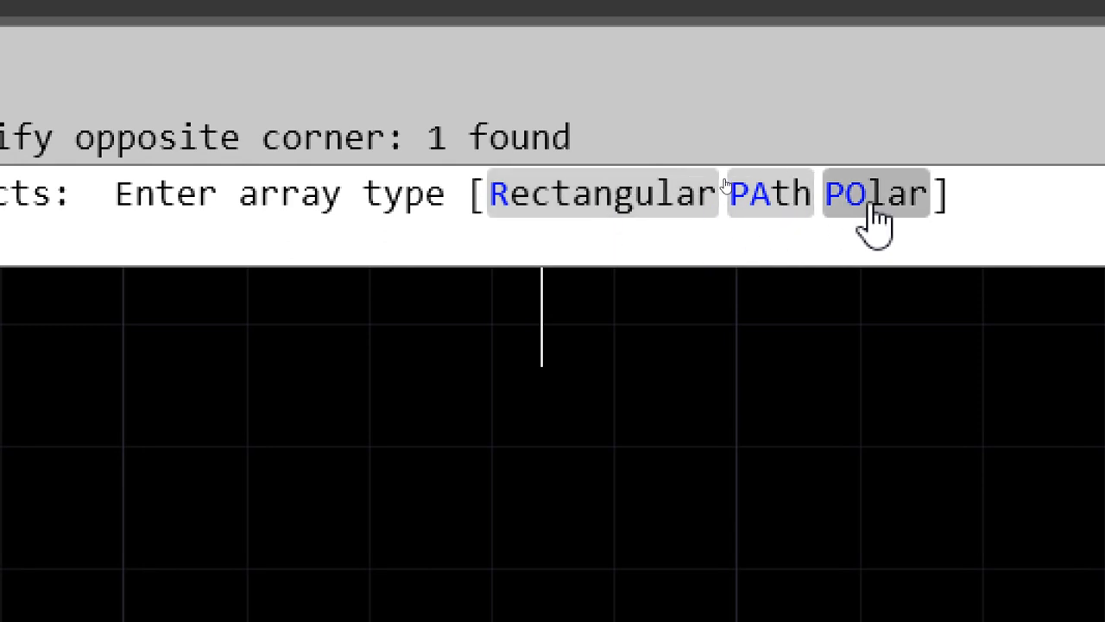
left_click(594, 229)
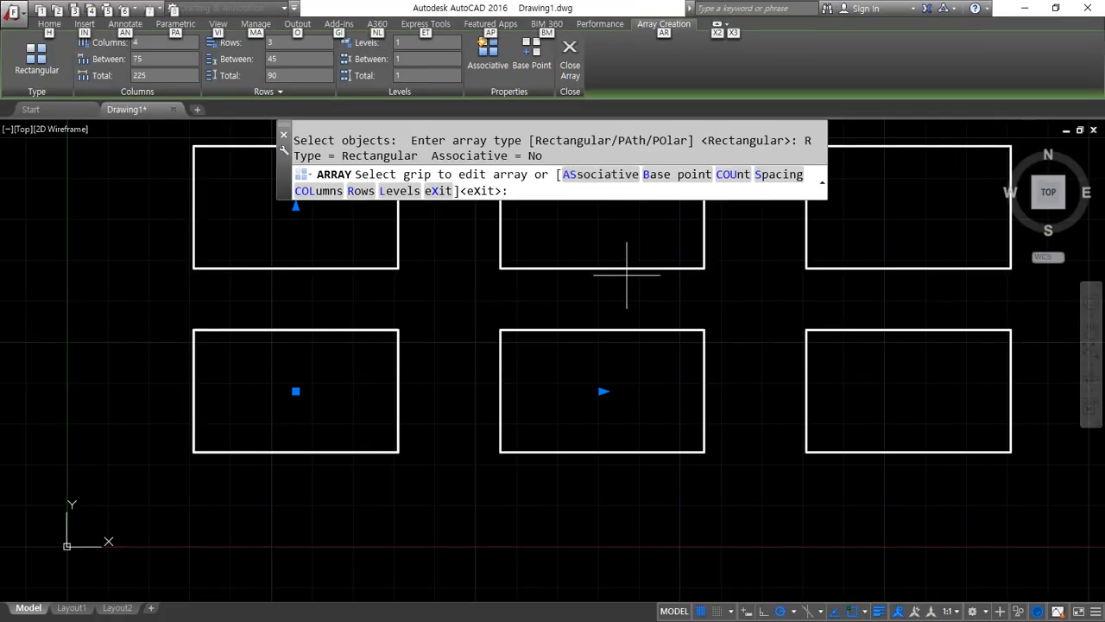
scroll(627, 274, "down", 5)
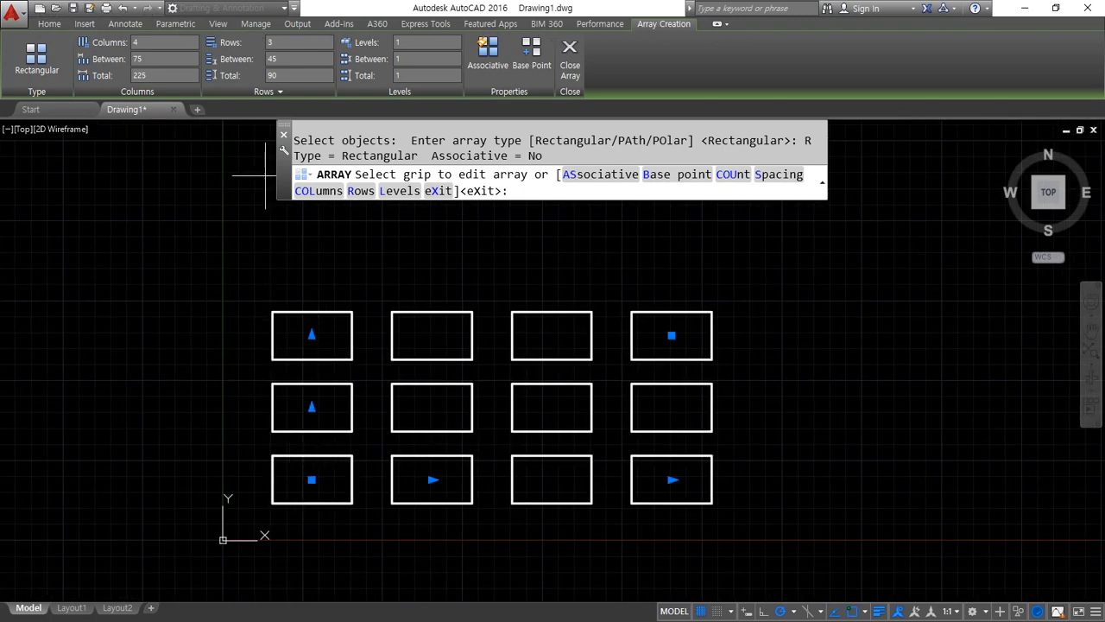
Examine the array's column and row counts against the columns and rows of rectangles in the preview
mouse_move(88, 103)
left_mouse_down()
mouse_move(67, 33)
mouse_move(450, 28)
mouse_move(615, 82)
mouse_move(384, 119)
mouse_move(59, 121)
left_mouse_up()
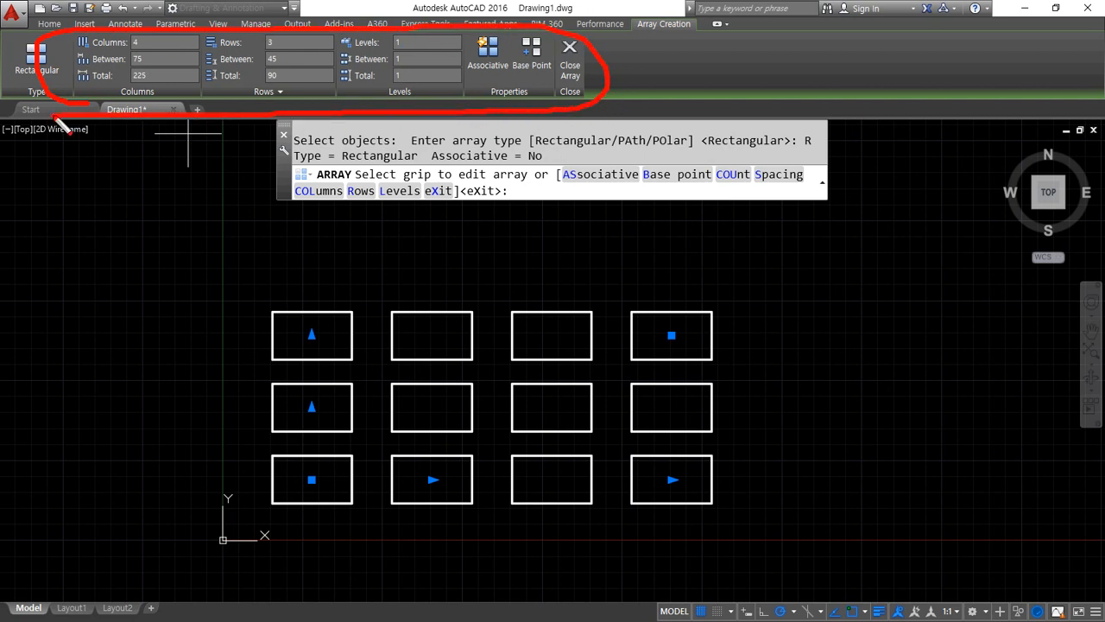
key("Escape")
key("alt")
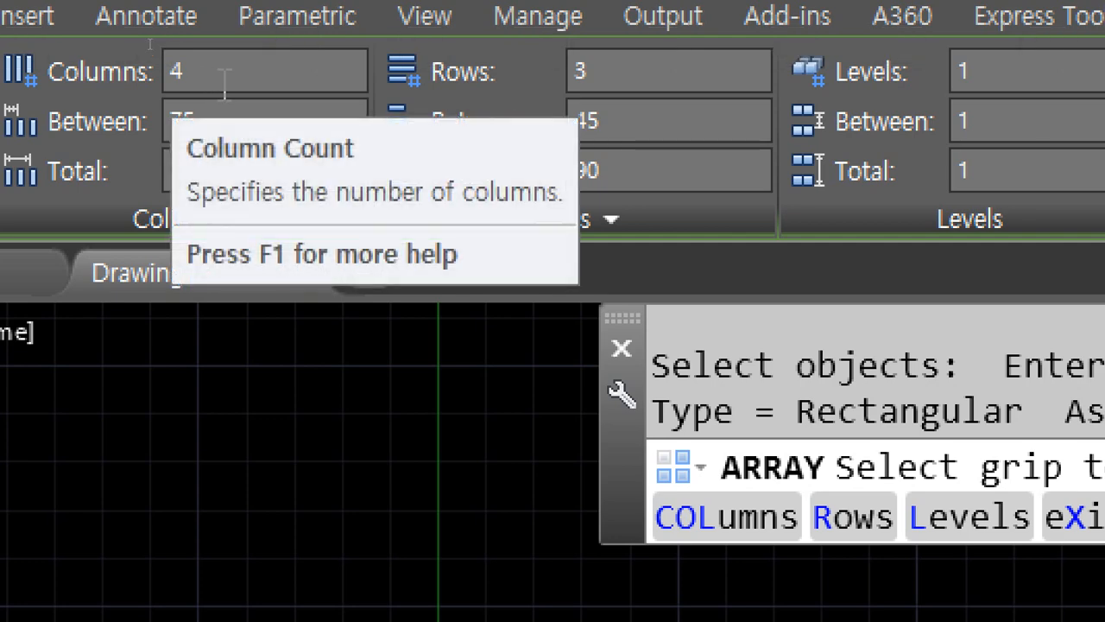
left_click(150, 43)
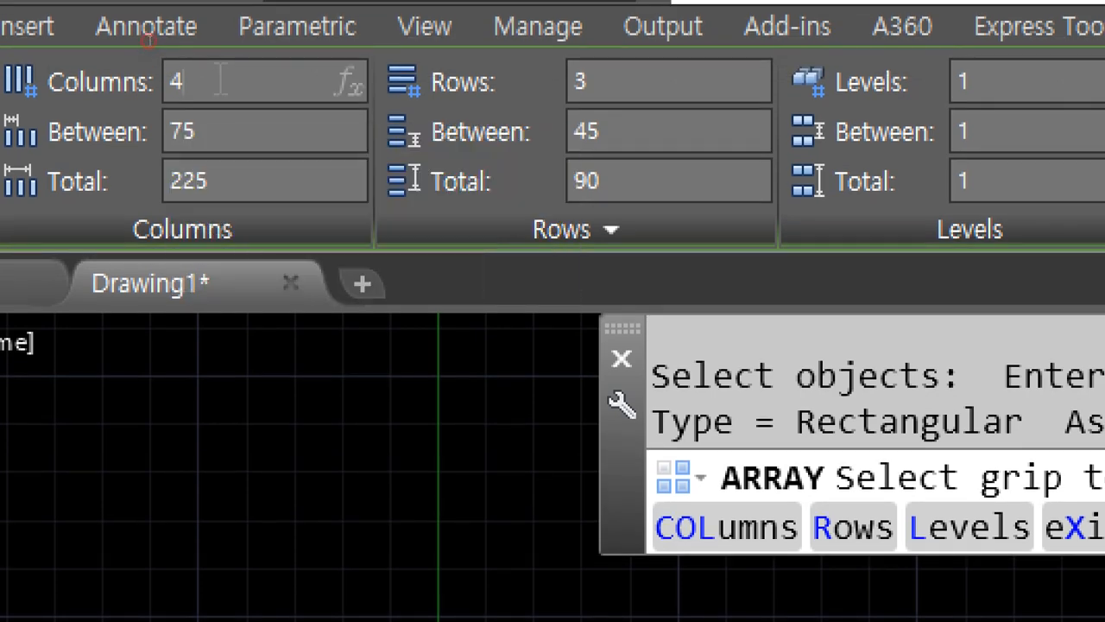
left_click_drag(221, 81, 159, 88)
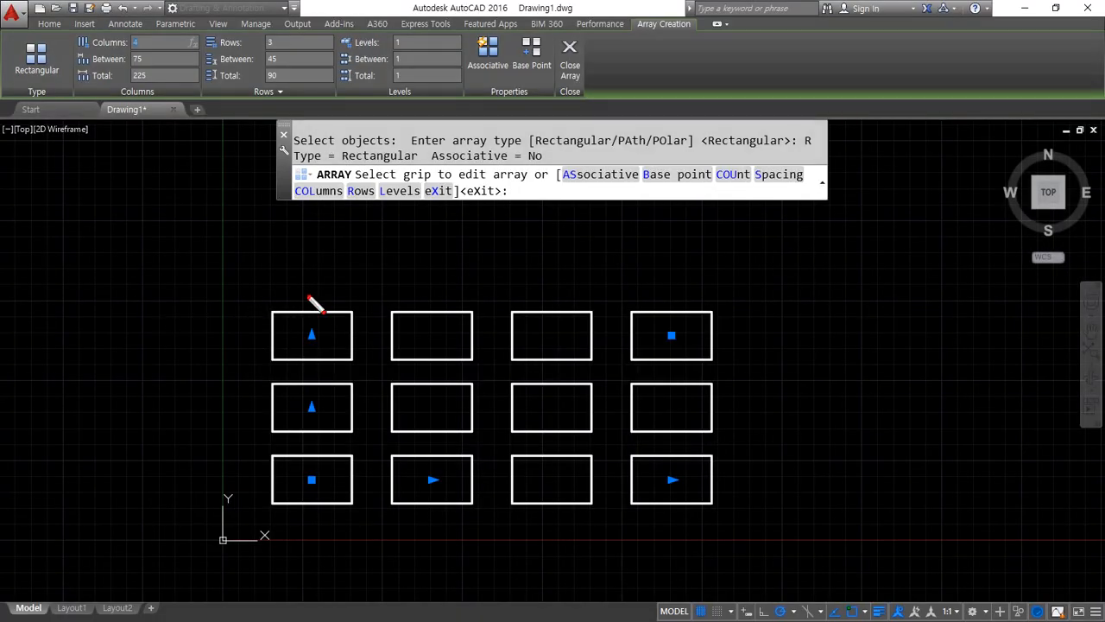
left_click_drag(309, 284, 302, 488)
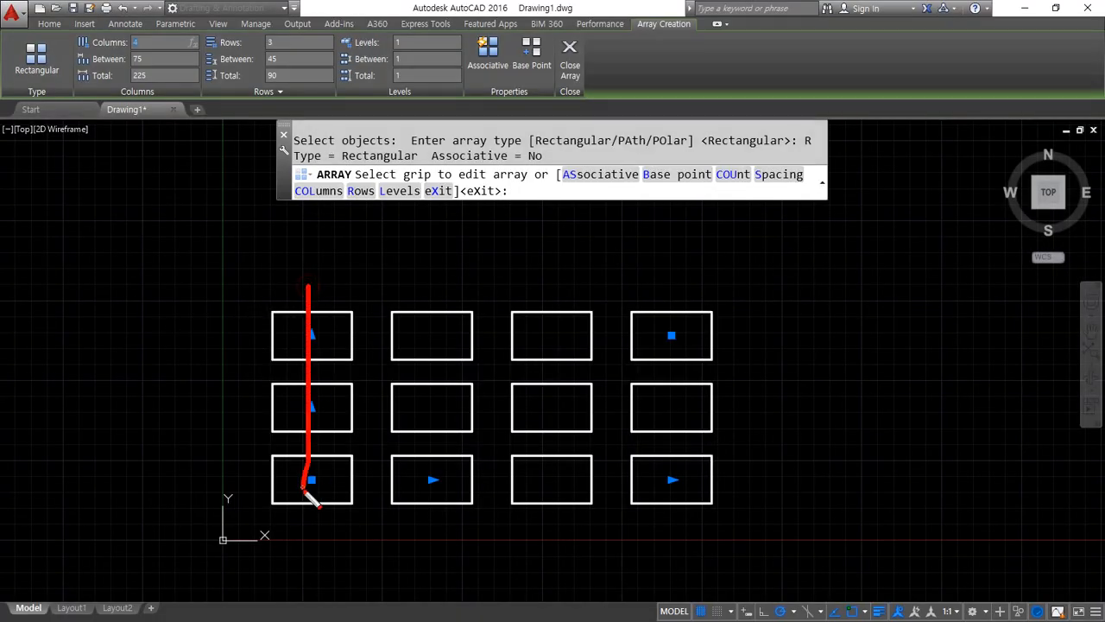
left_click_drag(425, 280, 424, 464)
left_click_drag(555, 297, 544, 491)
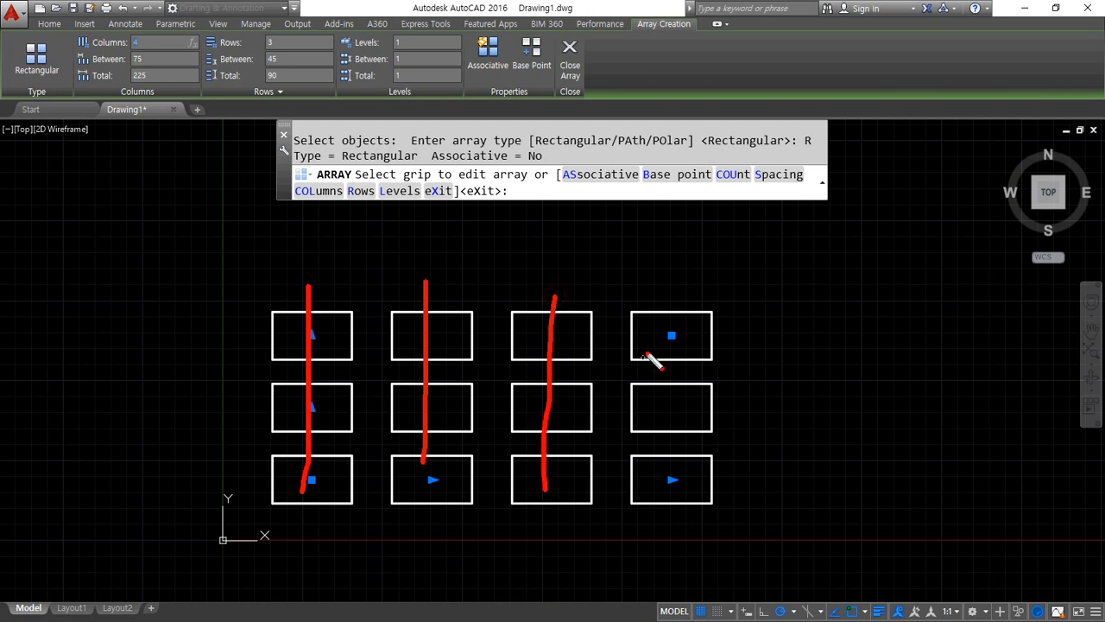
left_click_drag(682, 290, 668, 541)
left_click_drag(337, 372, 637, 381)
mouse_move(608, 361)
left_mouse_down()
mouse_move(635, 389)
mouse_move(592, 421)
left_mouse_up()
key("Escape")
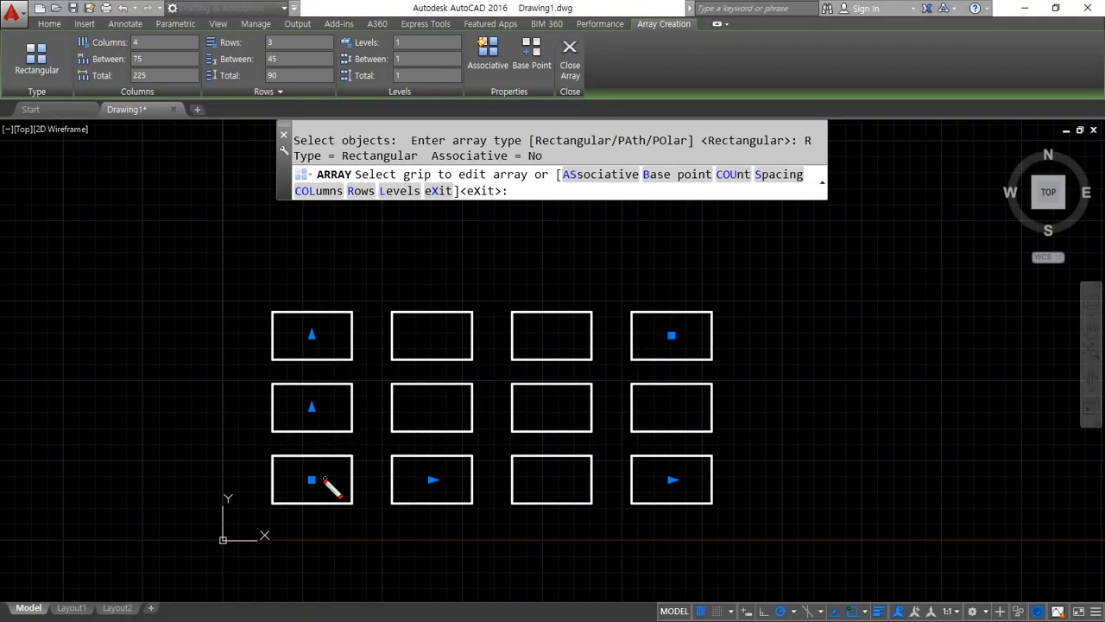
left_click_drag(269, 477, 606, 478)
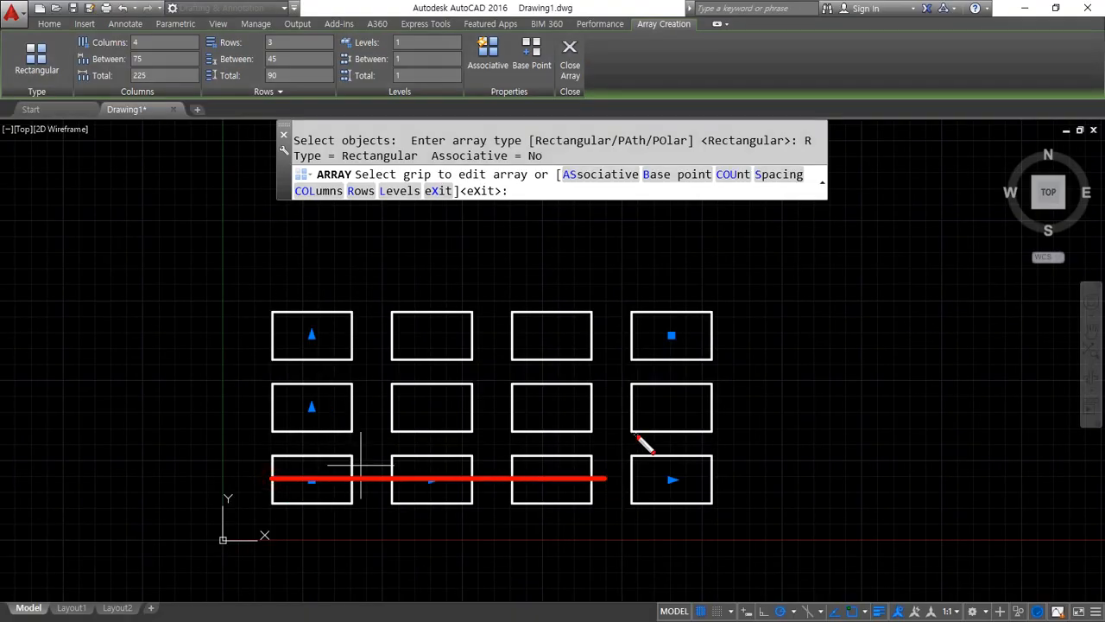
left_click_drag(650, 416, 298, 416)
left_click_drag(285, 342, 648, 343)
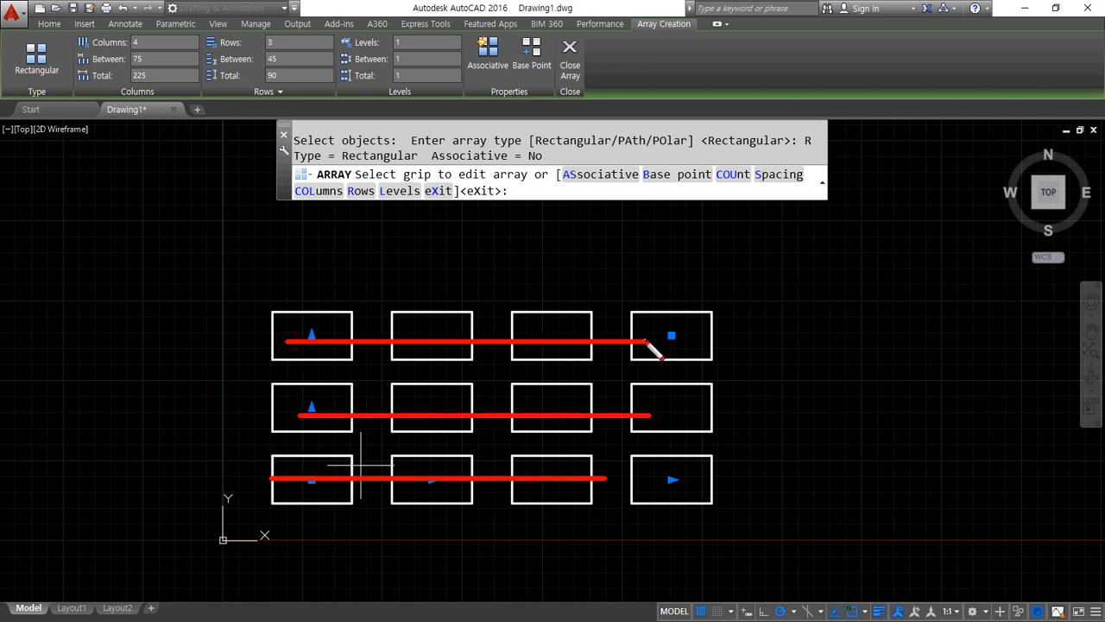
key("Escape")
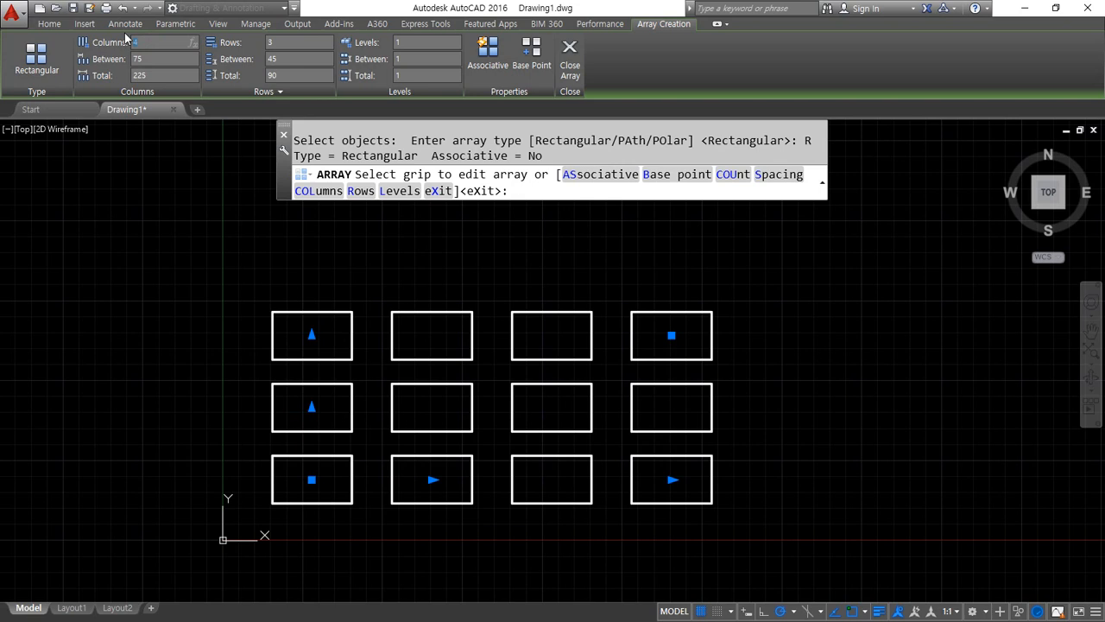
Try 6 columns in the rectangular array, and set it to 4 columns and 6 rows
left_click(279, 41)
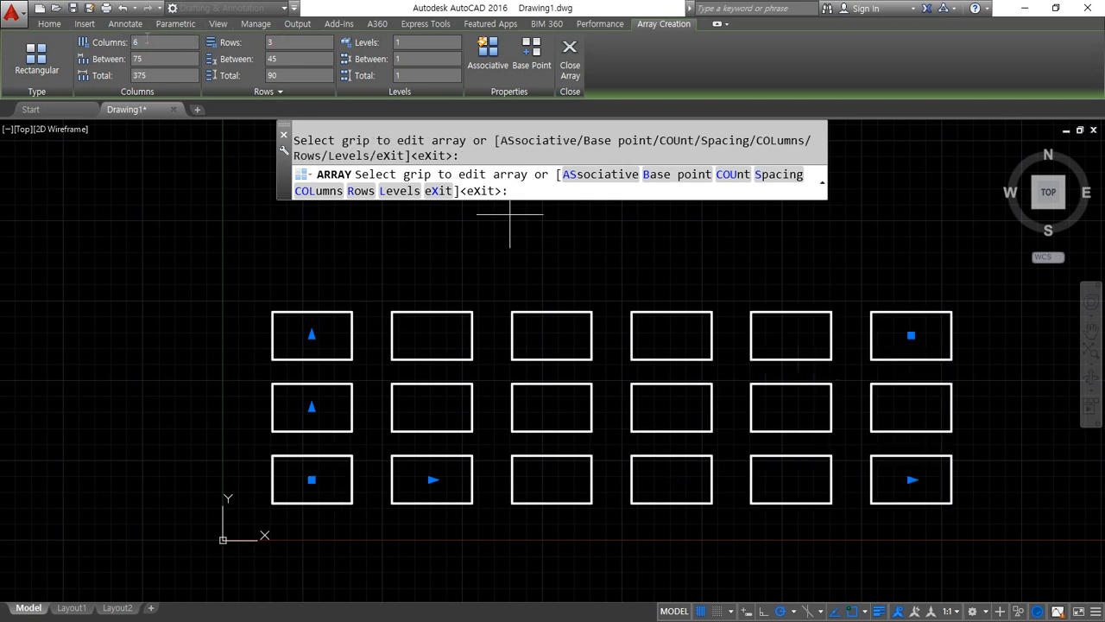
left_click(294, 39)
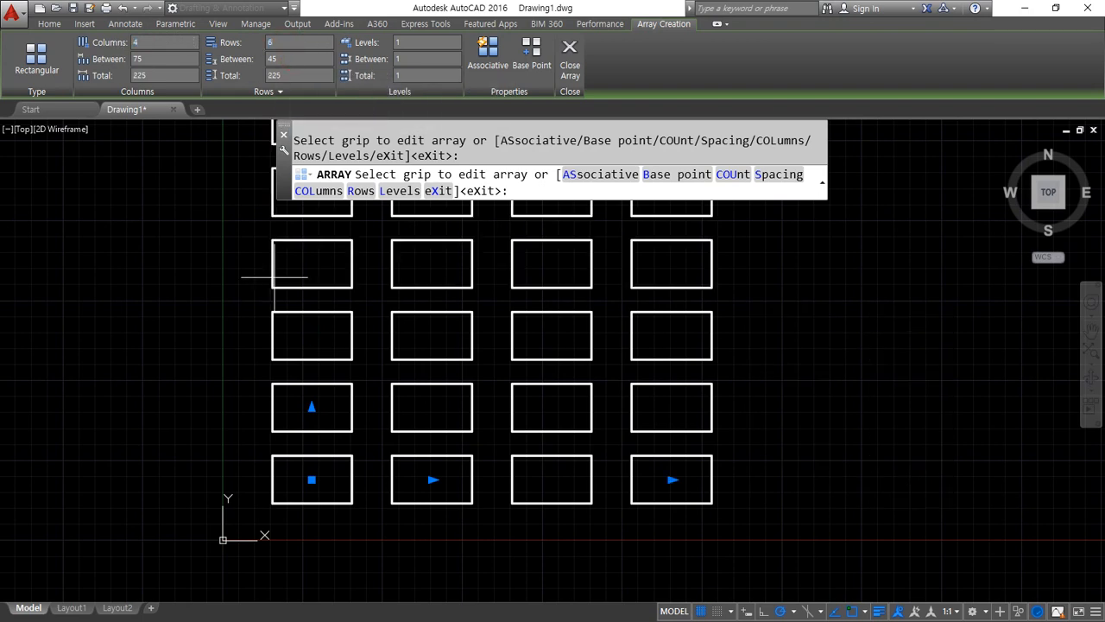
scroll(237, 348, "down", 2)
scroll(233, 316, "down", 2)
middle_click_drag(231, 317, 167, 398)
scroll(218, 395, "up", 2)
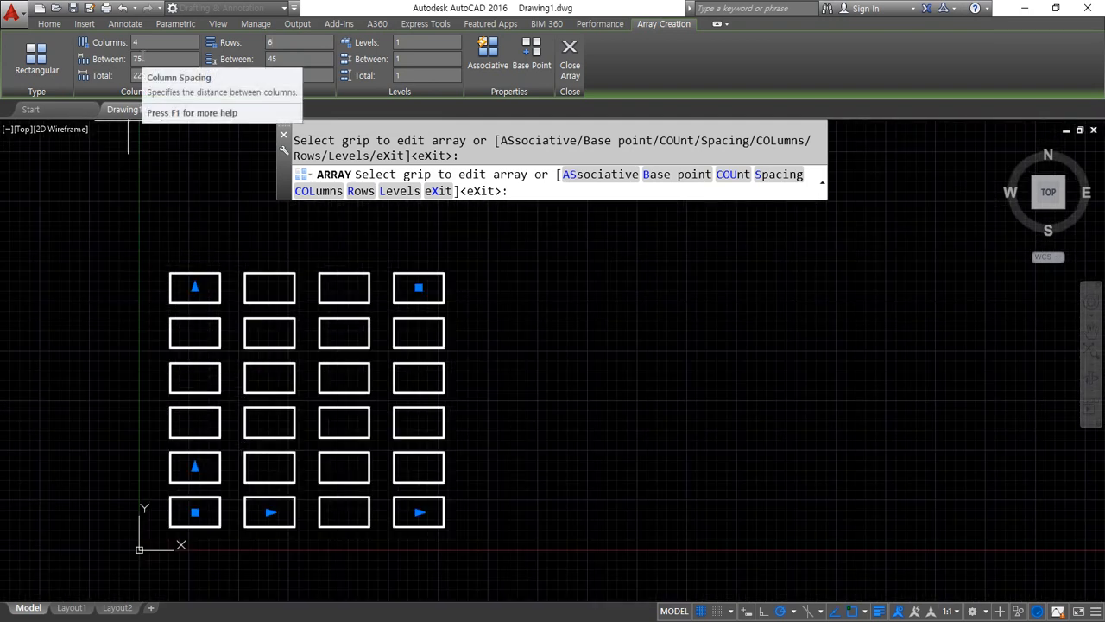
Examine the column and row spacing between matching corners of neighbouring rectangles in the array preview
left_click(152, 55)
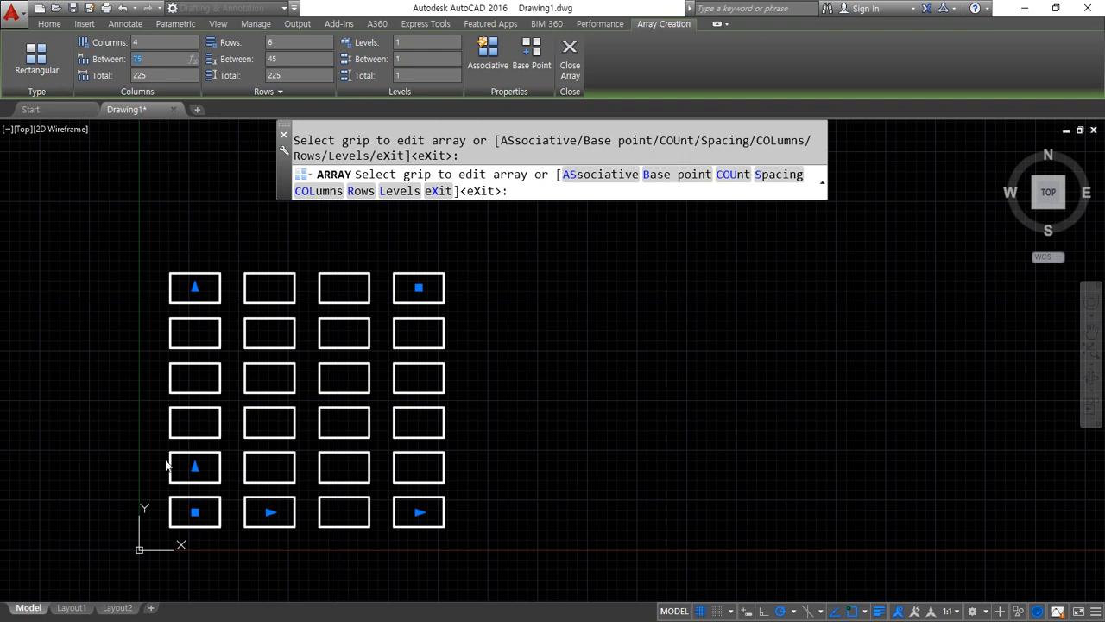
scroll(169, 465, "up", 4)
middle_click_drag(124, 512, 192, 353)
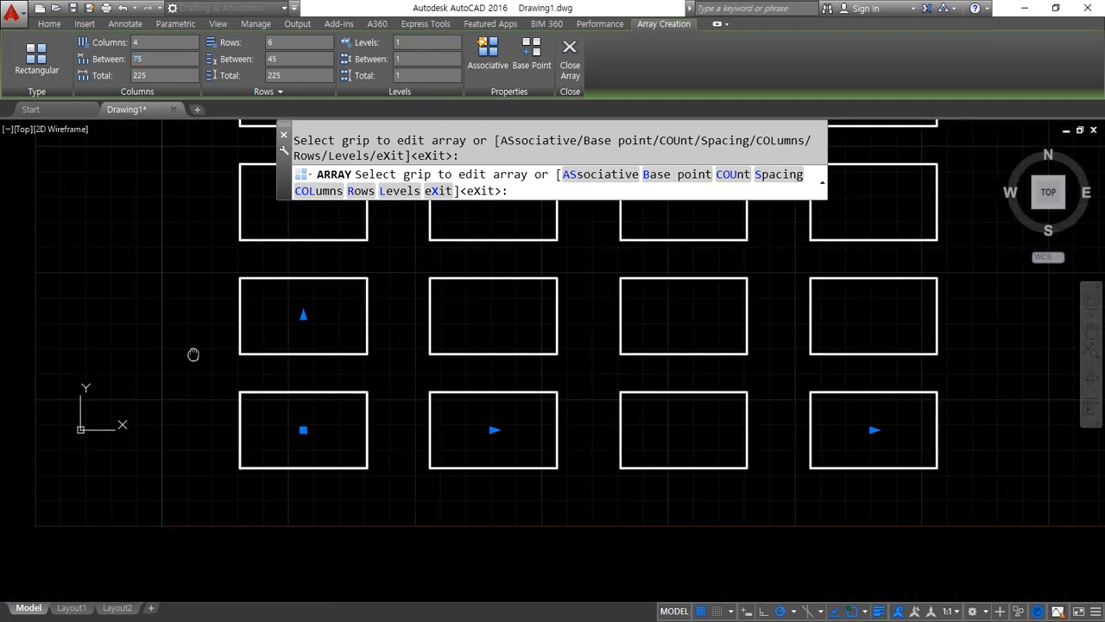
key("ctrl+shift+d")
mouse_move(179, 465)
left_mouse_down()
mouse_move(229, 467)
mouse_move(212, 493)
left_mouse_up()
left_click_drag(236, 354, 188, 356)
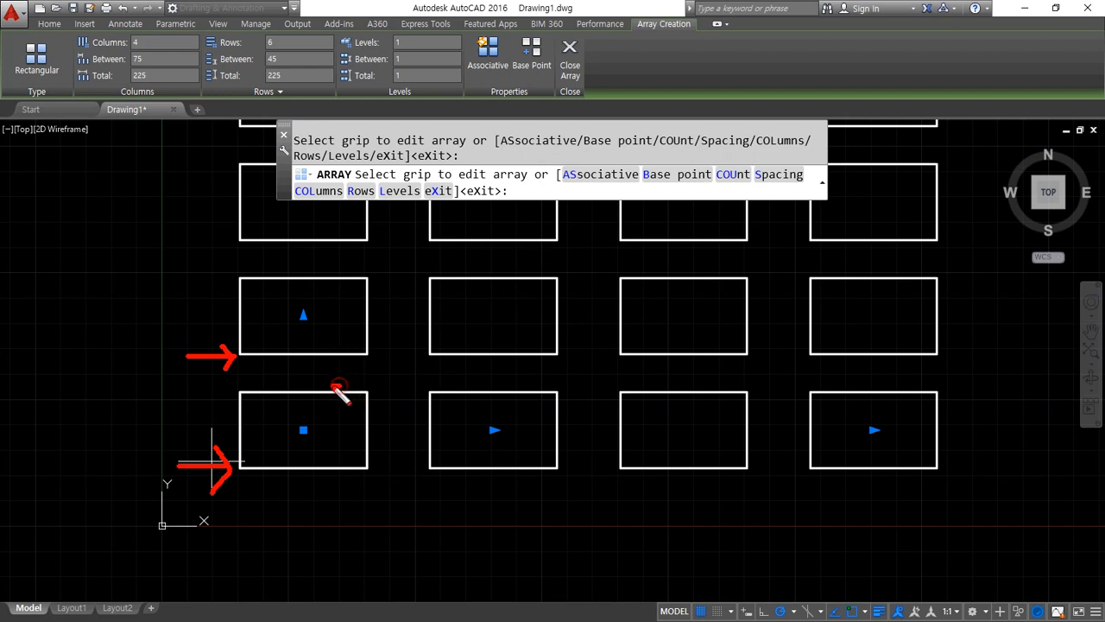
left_click_drag(338, 388, 343, 370)
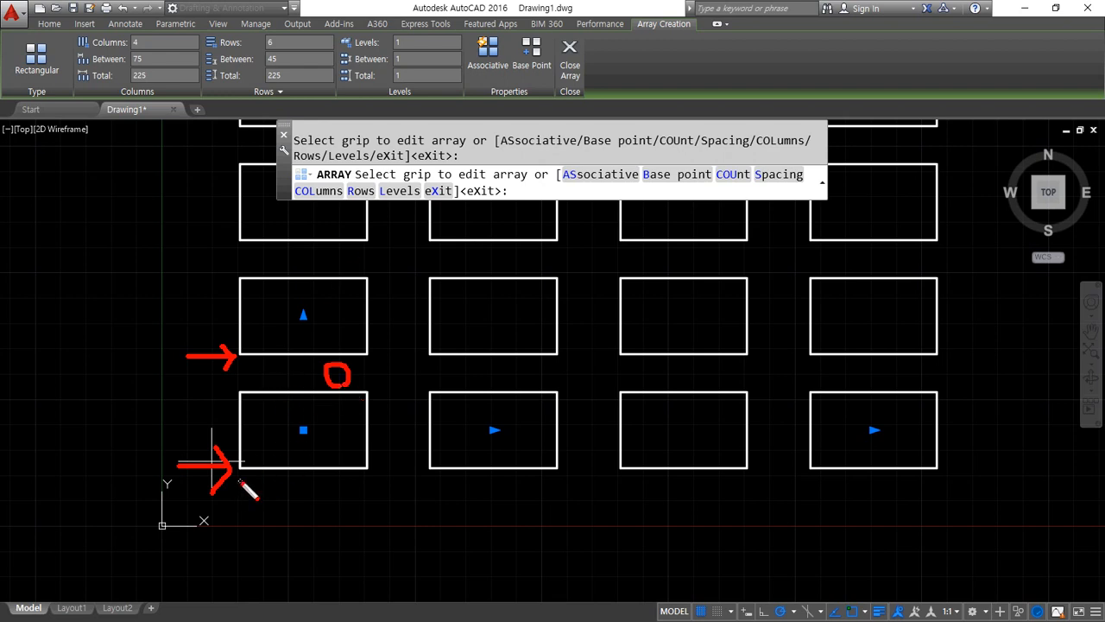
left_click_drag(240, 483, 247, 540)
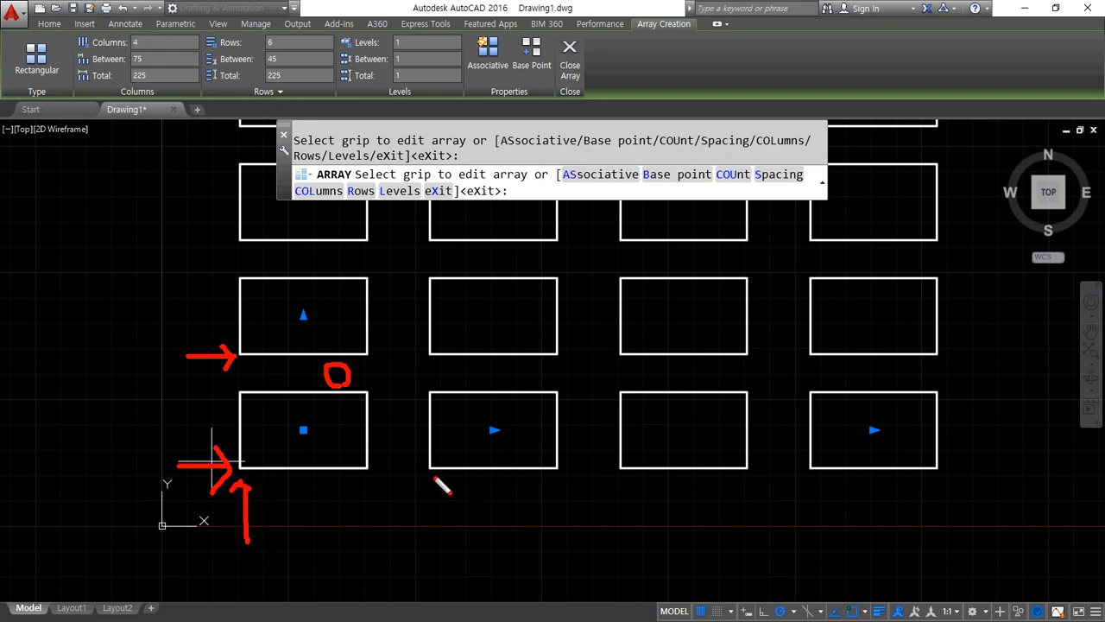
mouse_move(418, 482)
left_mouse_down()
mouse_move(450, 484)
mouse_move(436, 571)
left_mouse_up()
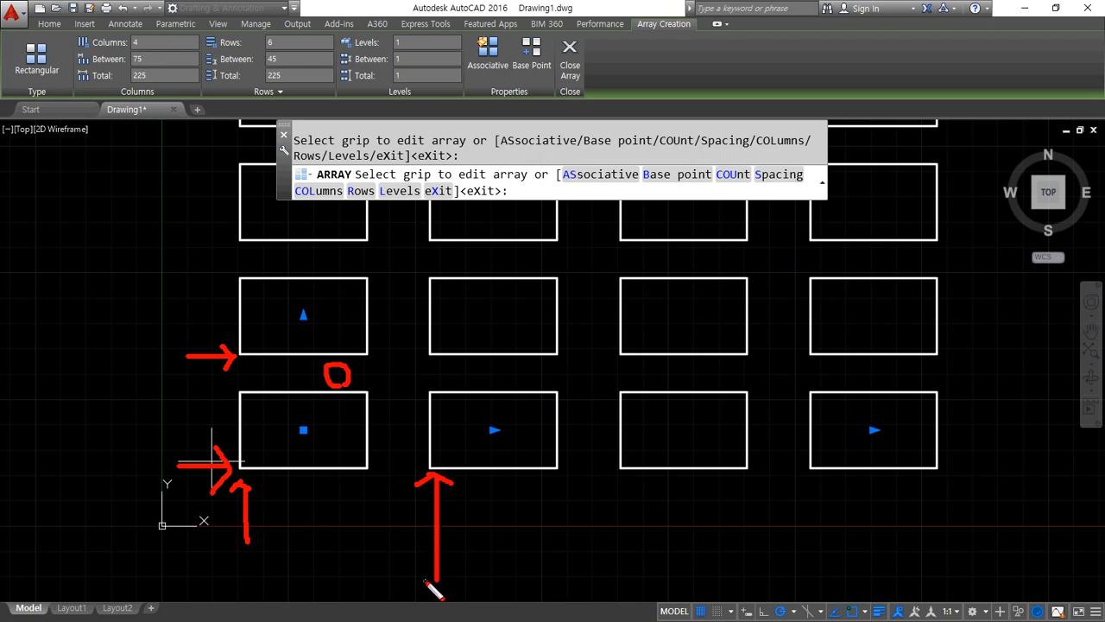
key("Escape")
Set the rectangular array's column spacing to 100 and compare it with matching corners of neighbouring columns
left_click_drag(156, 58, 111, 57)
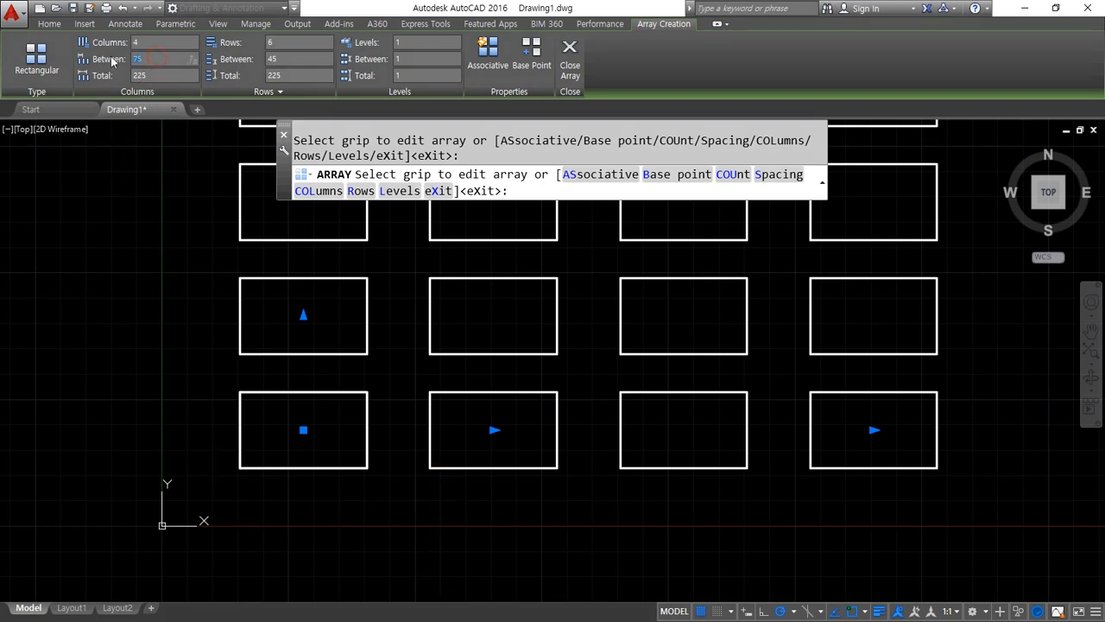
type("100")
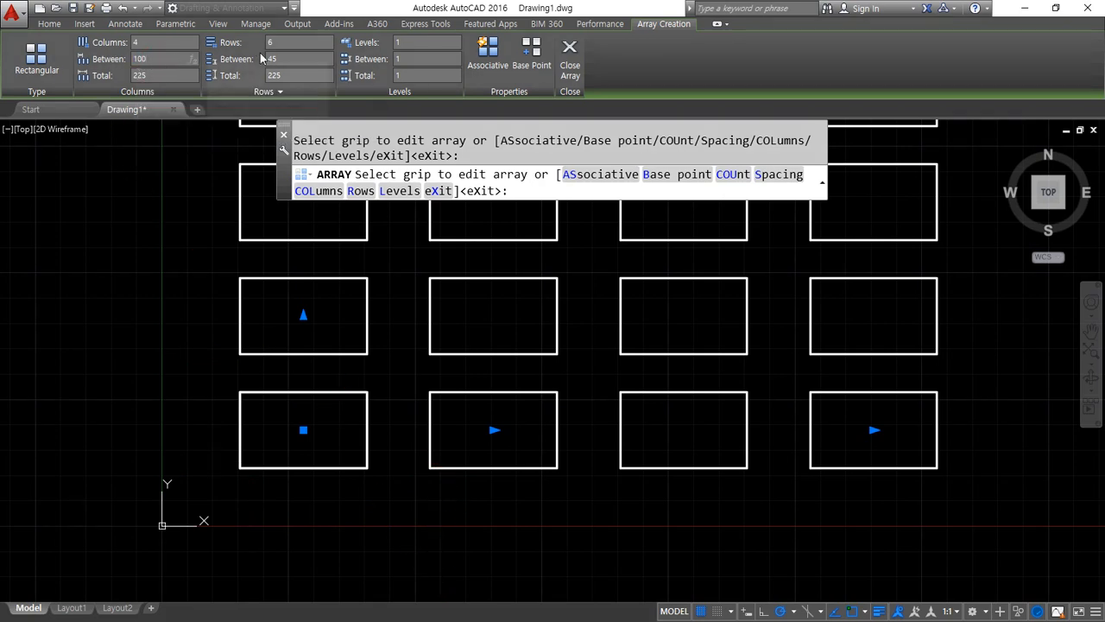
left_click(283, 54)
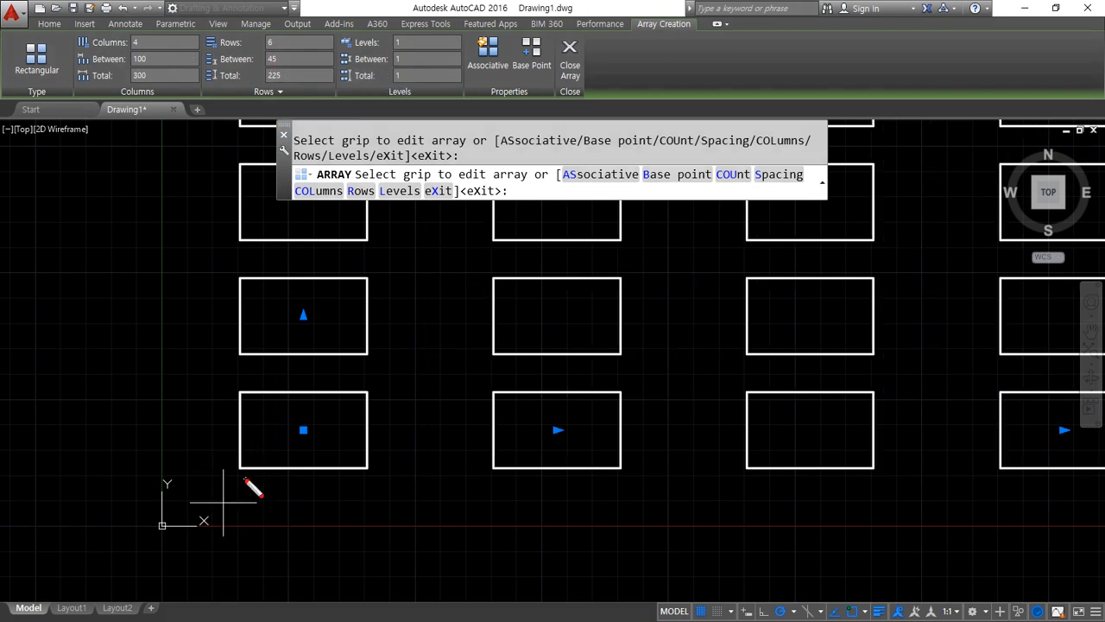
mouse_move(244, 479)
left_mouse_down()
mouse_move(244, 550)
mouse_move(259, 485)
mouse_move(279, 498)
left_mouse_up()
left_click_drag(495, 481, 495, 533)
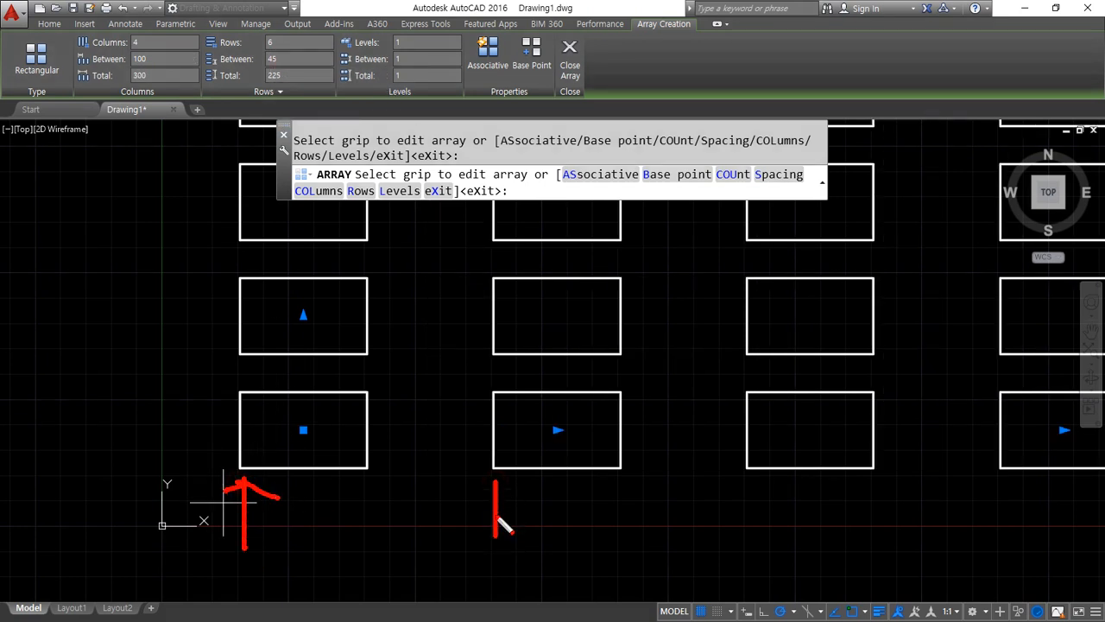
key("Escape")
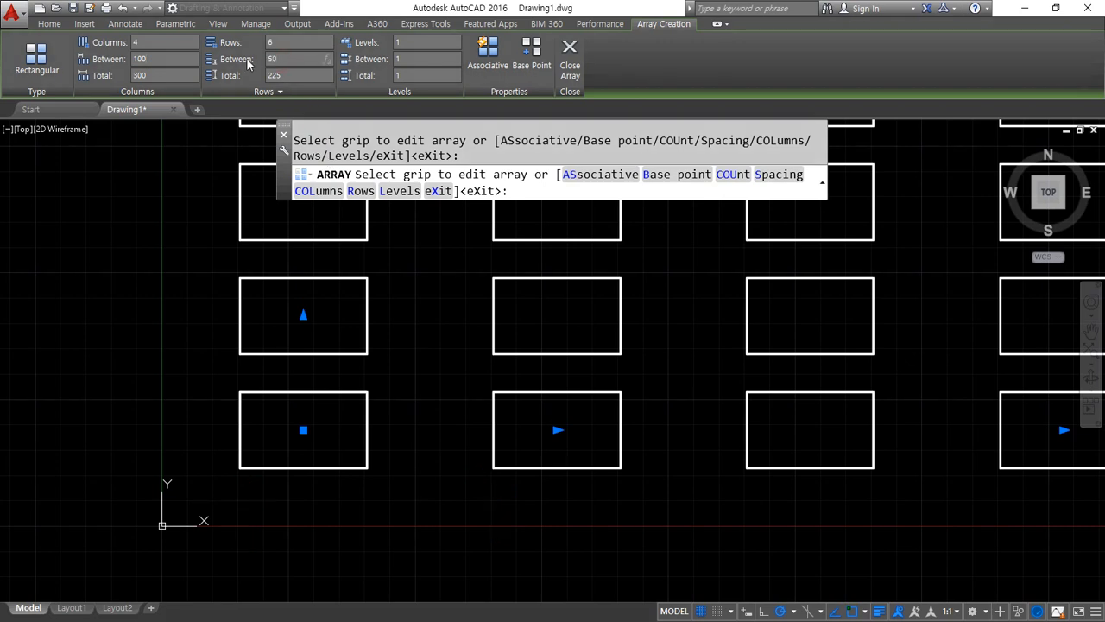
Set the rectangular array's row spacing to 50 and check it against the lower corners of the first two rows
key("Return")
mouse_move(185, 448)
left_mouse_down()
mouse_move(240, 472)
mouse_move(244, 489)
left_mouse_up()
mouse_move(173, 358)
left_mouse_down()
mouse_move(210, 344)
mouse_move(224, 361)
left_mouse_up()
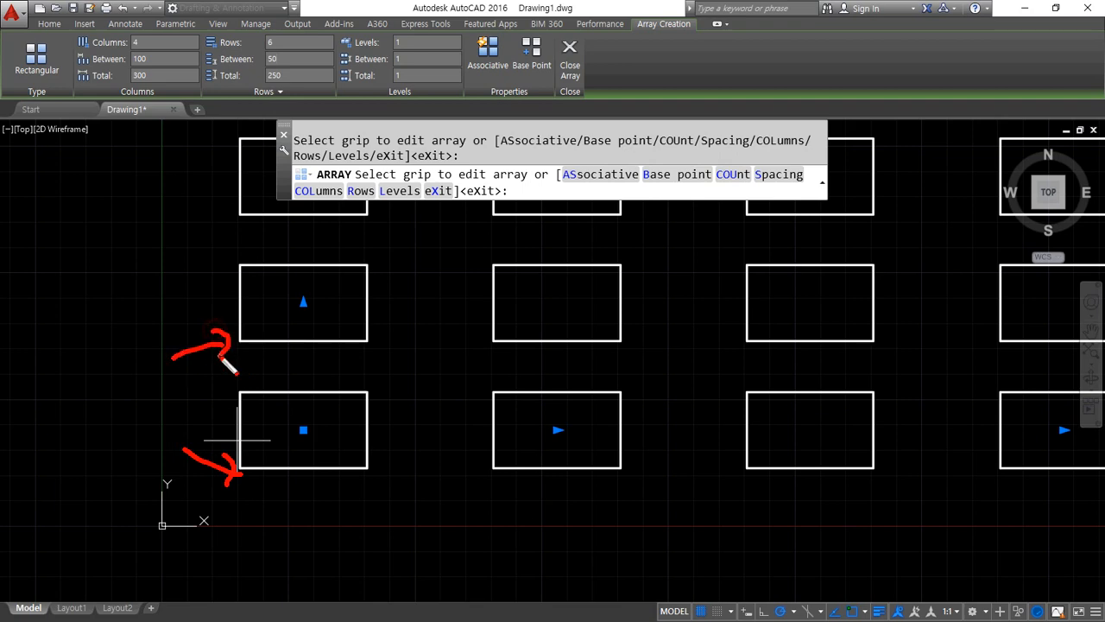
scroll(237, 441, "down", 4)
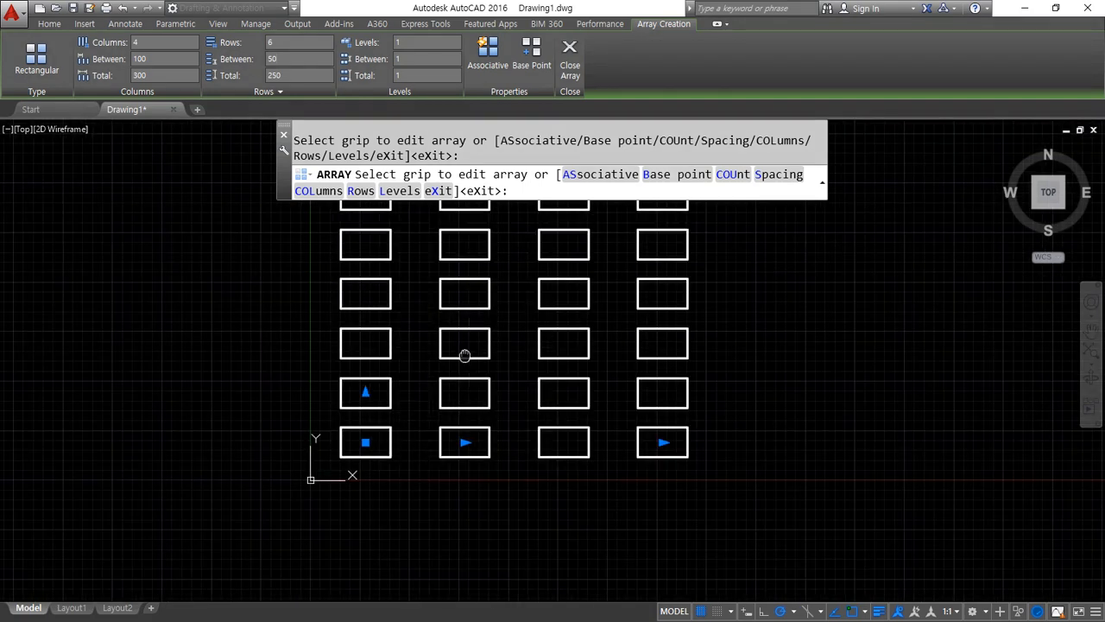
middle_click_drag(416, 343, 437, 325)
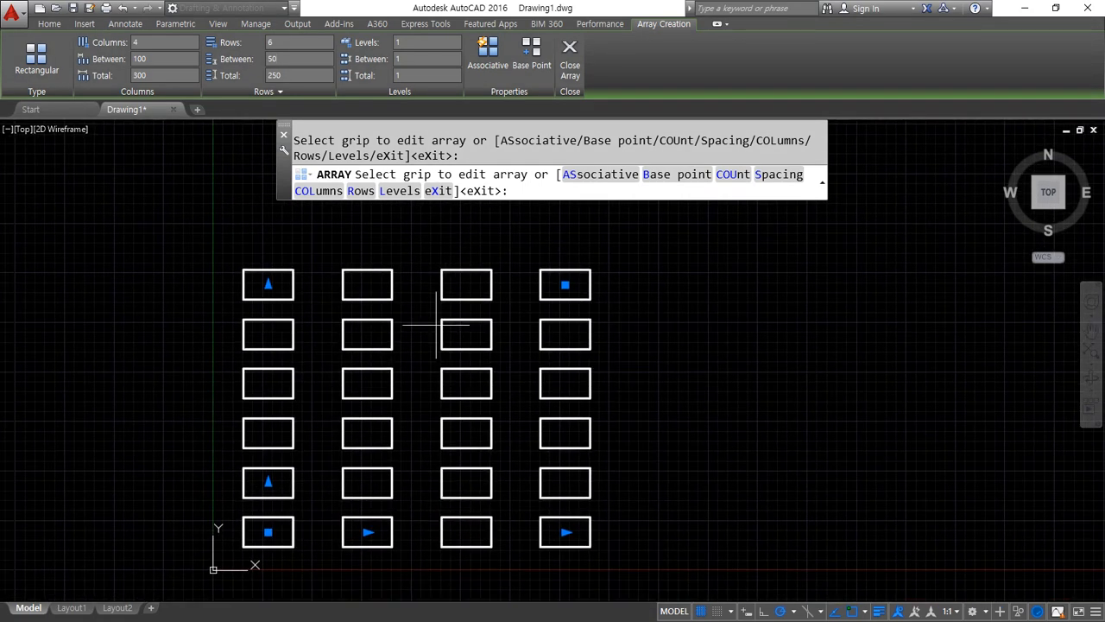
Try 5 levels with a spacing of 10 in the array and inspect the stacked rectangles in a tilted 3D view
left_click_drag(434, 35, 396, 76)
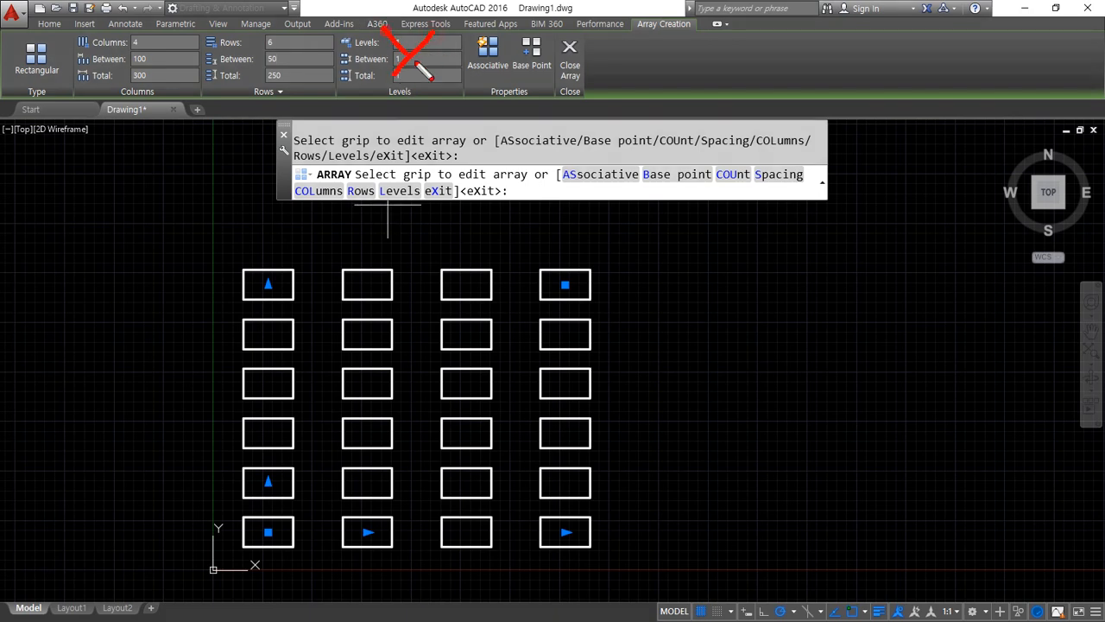
key("Escape")
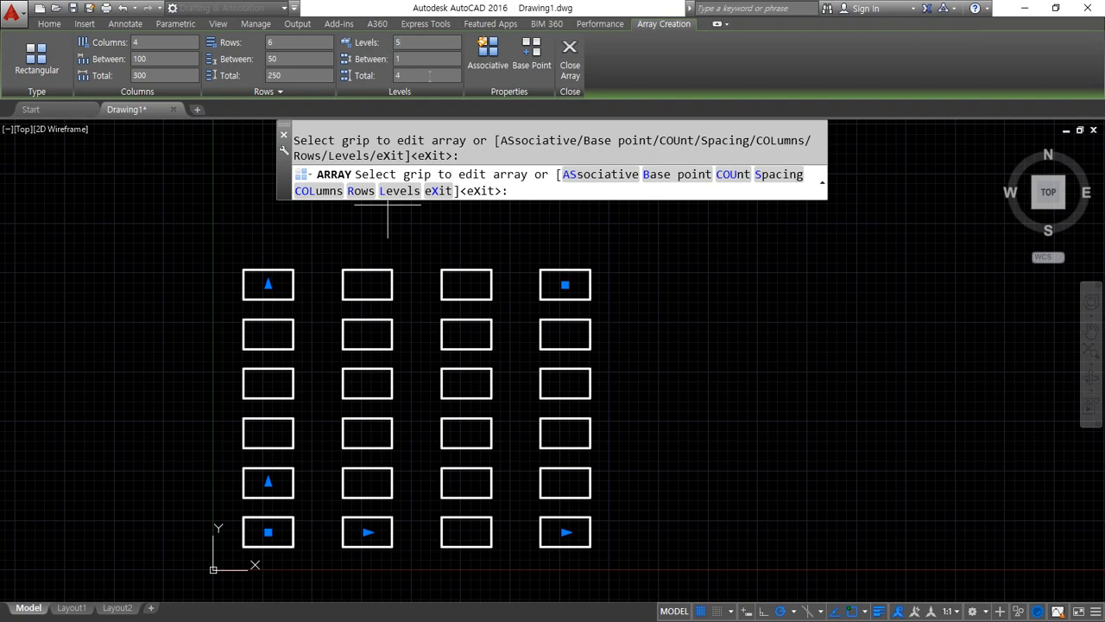
type("10")
key("Return")
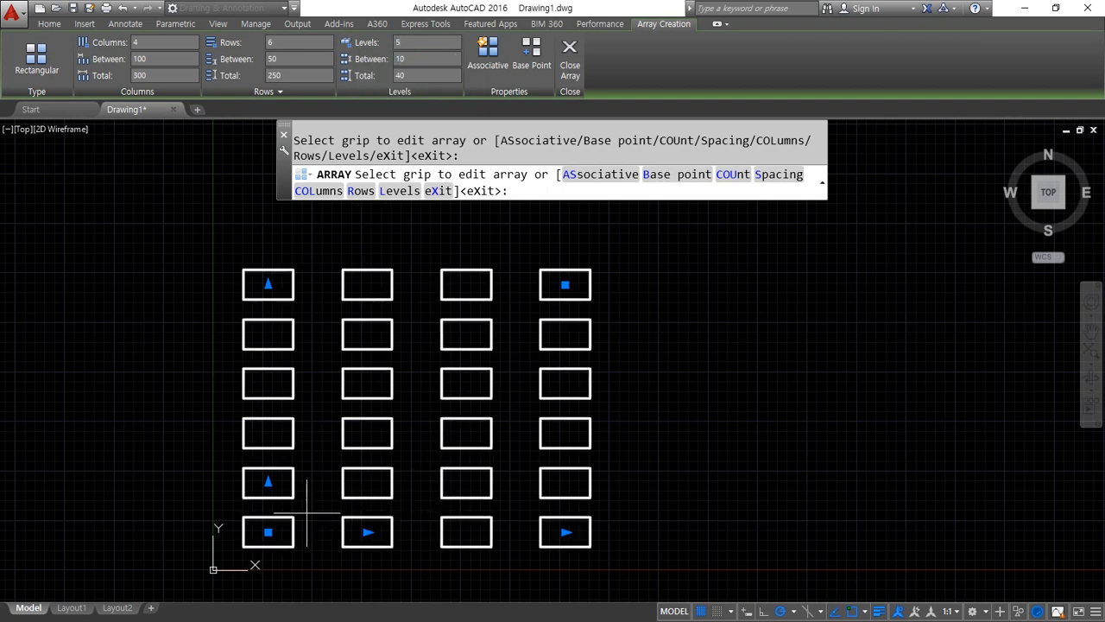
middle_click_drag(308, 513, 365, 334, "shift")
scroll(381, 428, "up", 2)
middle_click_drag(394, 428, 415, 521, "shift")
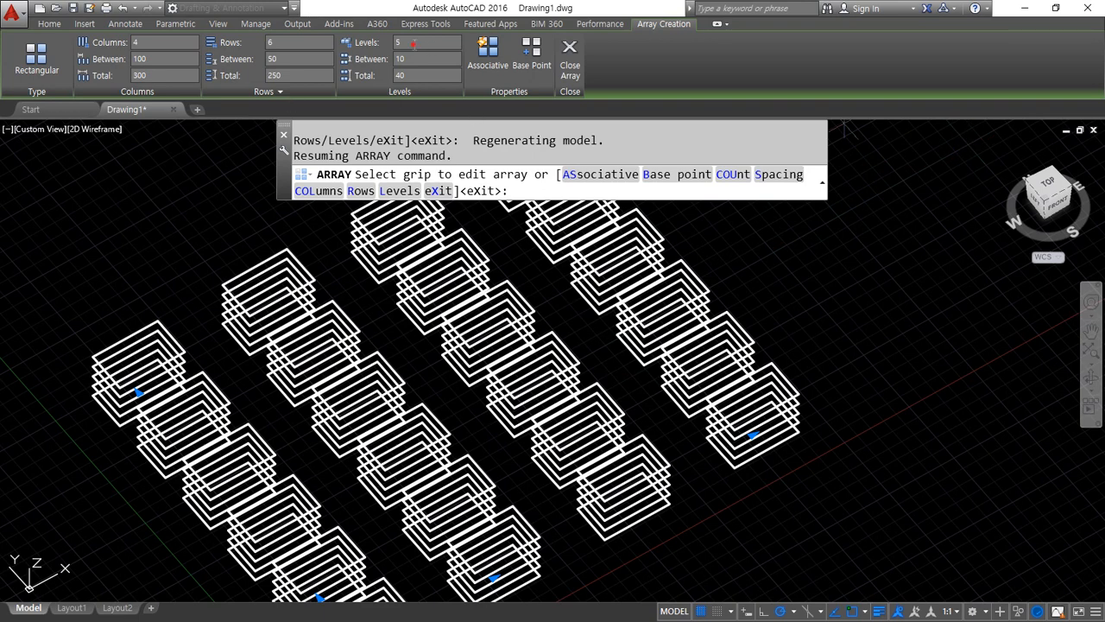
Reset the array to 1 level with a spacing of 1, and finish the array in the Top view
key("Return")
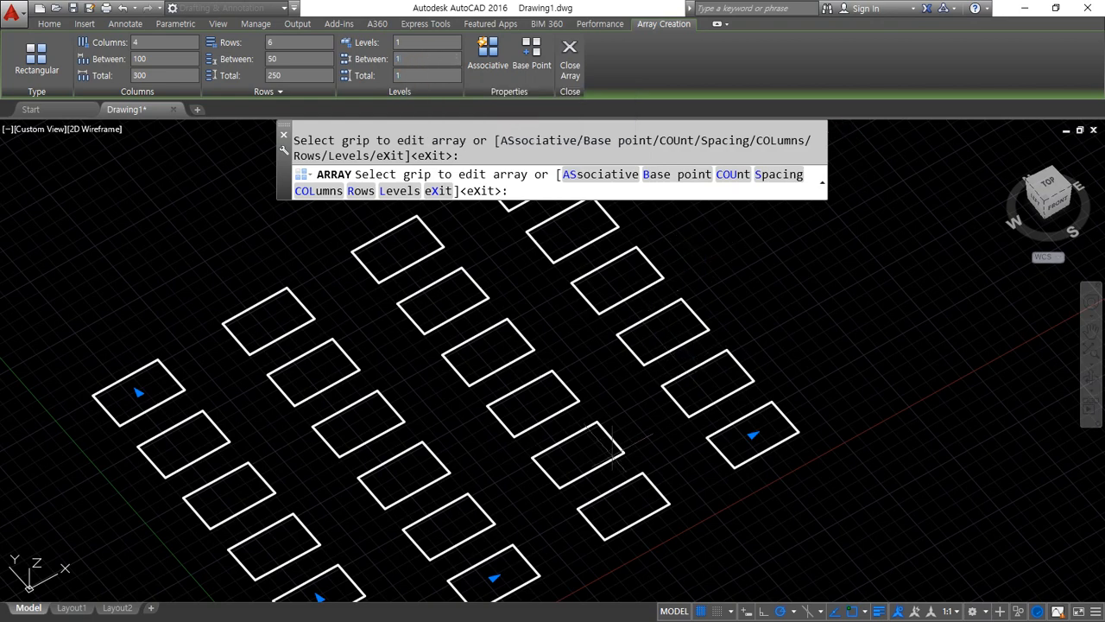
middle_click_drag(612, 454, 746, 382)
left_click(1047, 187)
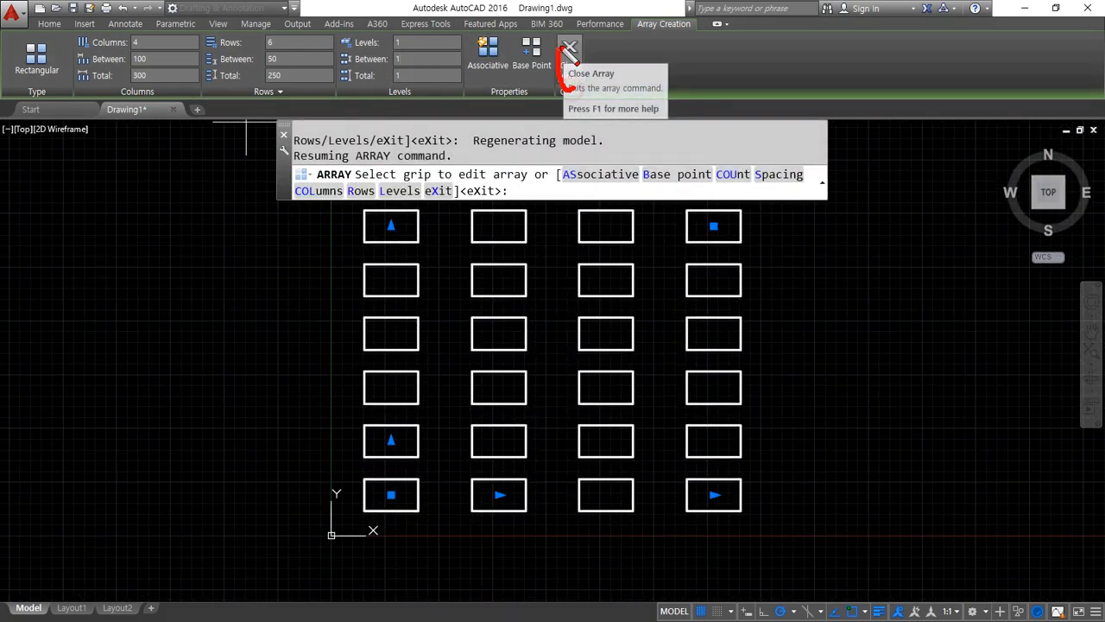
left_click(569, 49)
Erase all the arrayed rectangles except the original one nearest the origin
middle_click_drag(492, 320, 341, 353)
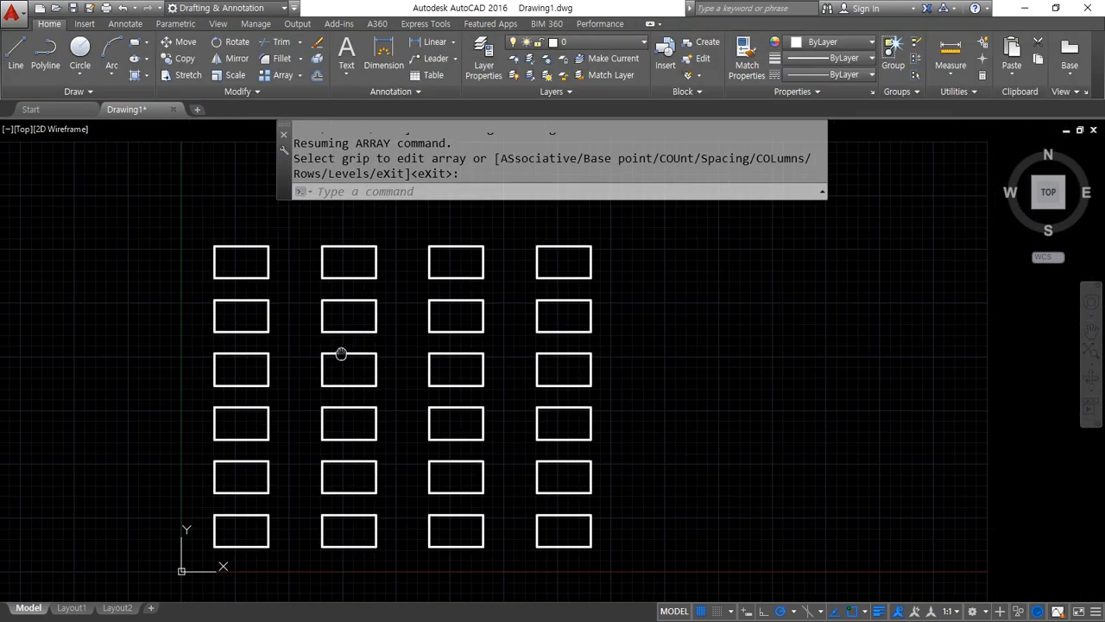
scroll(346, 391, "up", 2)
scroll(332, 424, "down", 2)
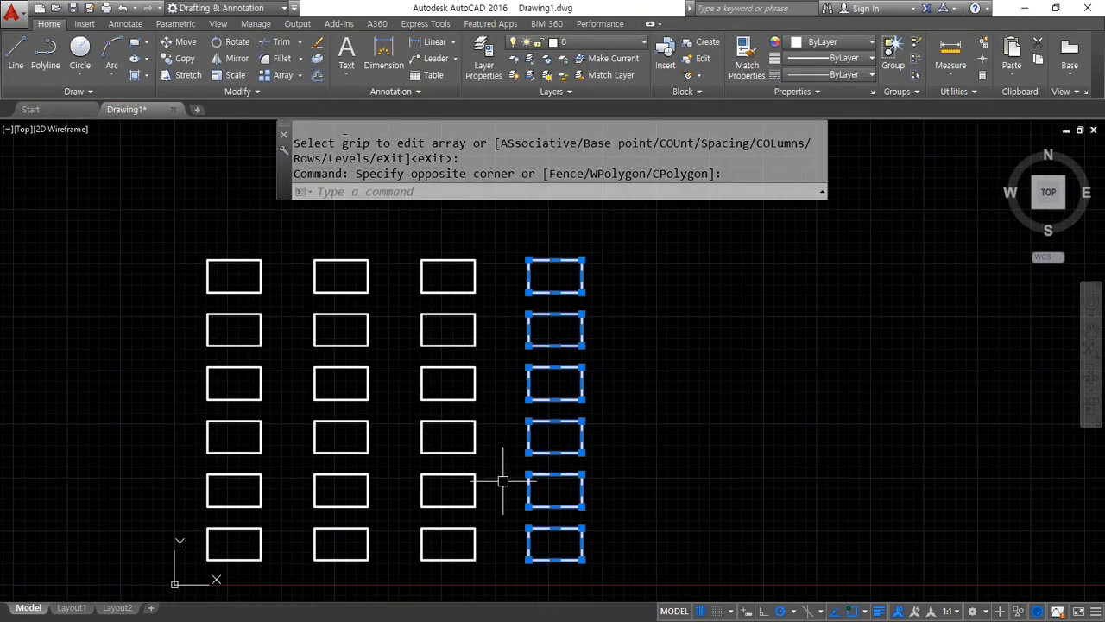
left_click(490, 553)
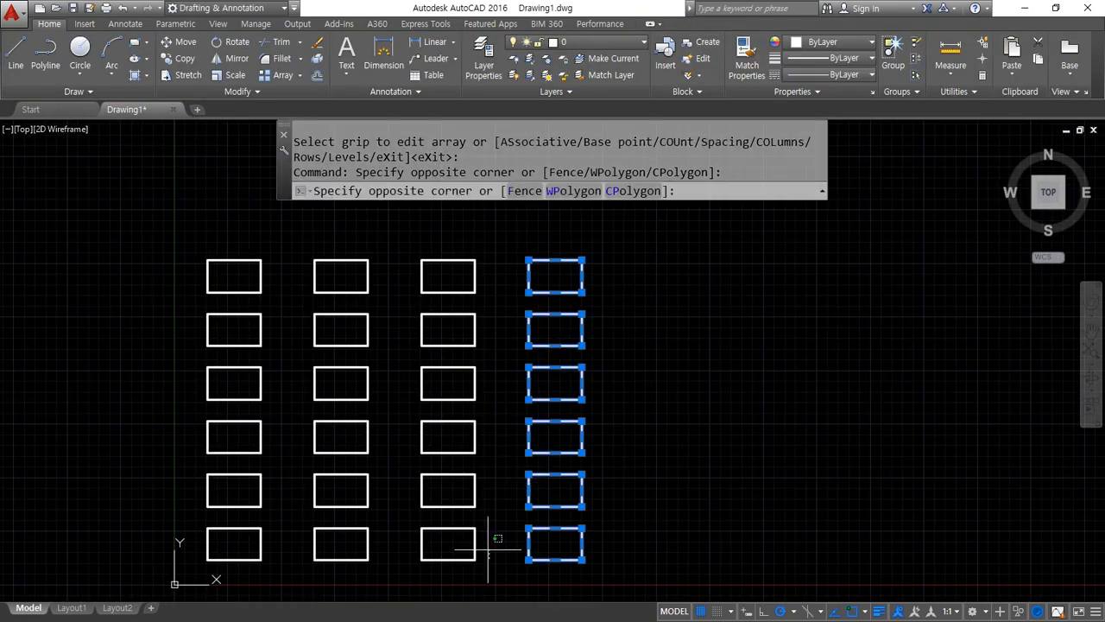
left_click(451, 244)
left_click(385, 556)
left_click(321, 222)
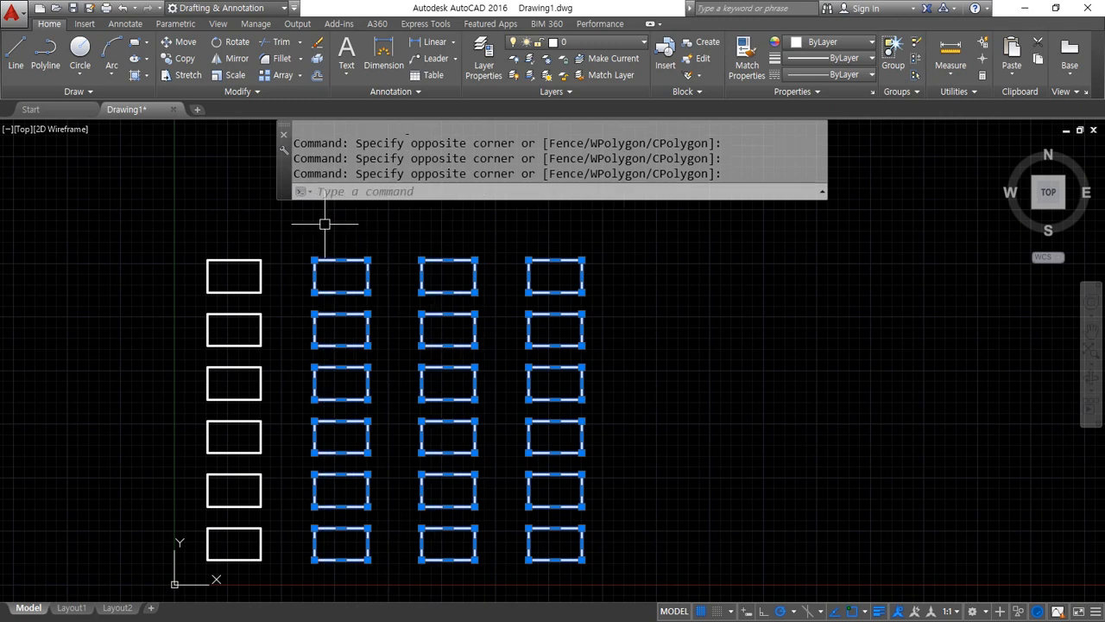
left_click(259, 508)
left_click(222, 252)
key("Delete")
Start a new array of the remaining rectangle and choose the Rectangular type
type("ar")
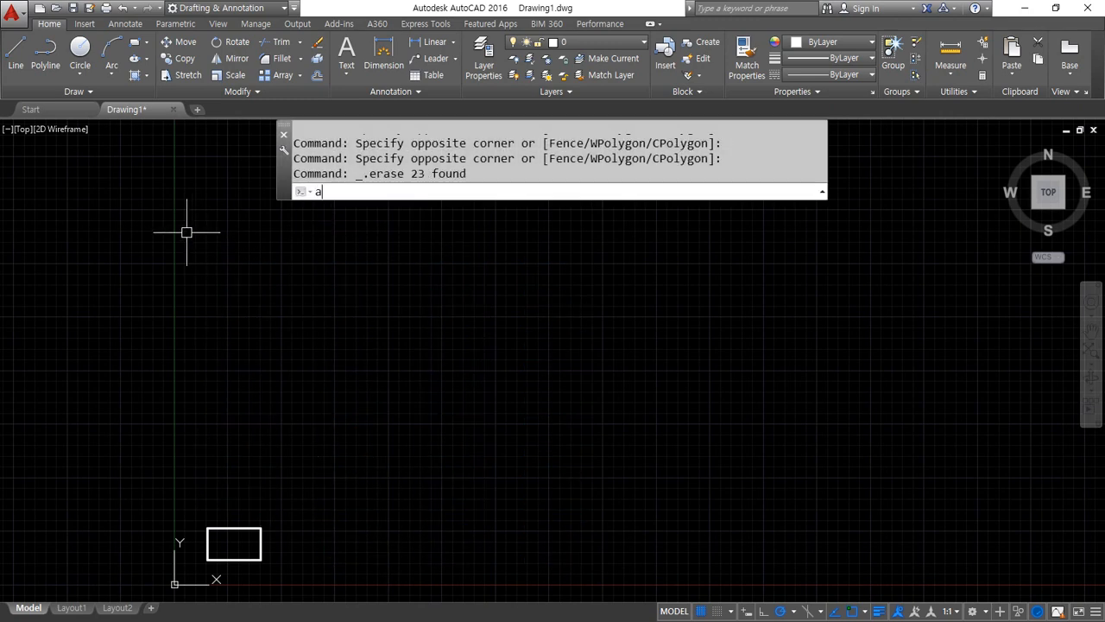
key("Return")
left_click(260, 544)
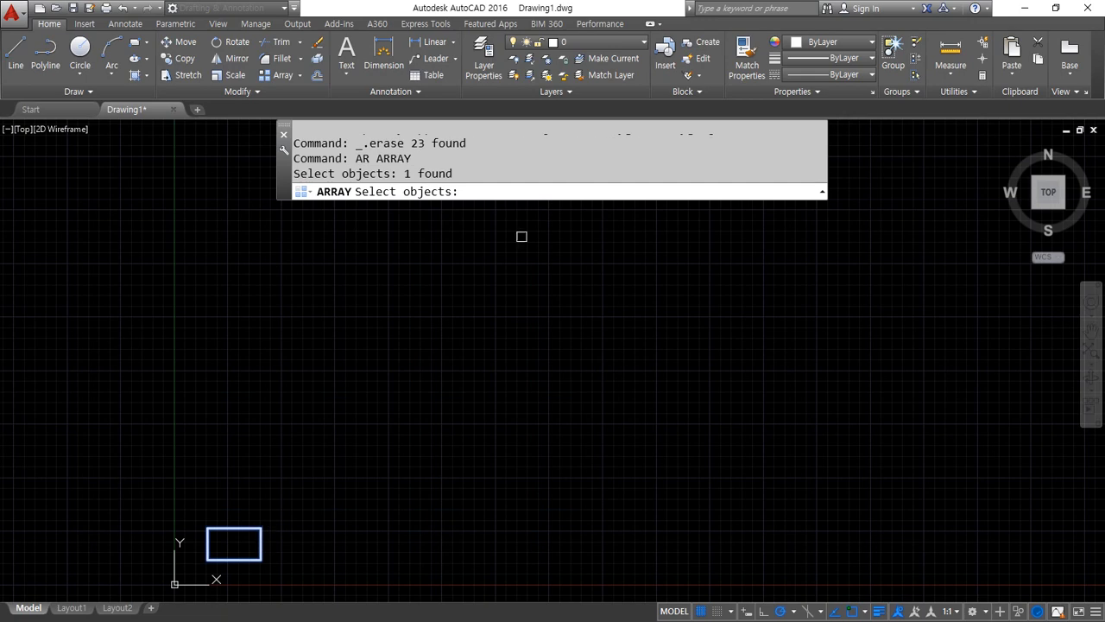
key("Return")
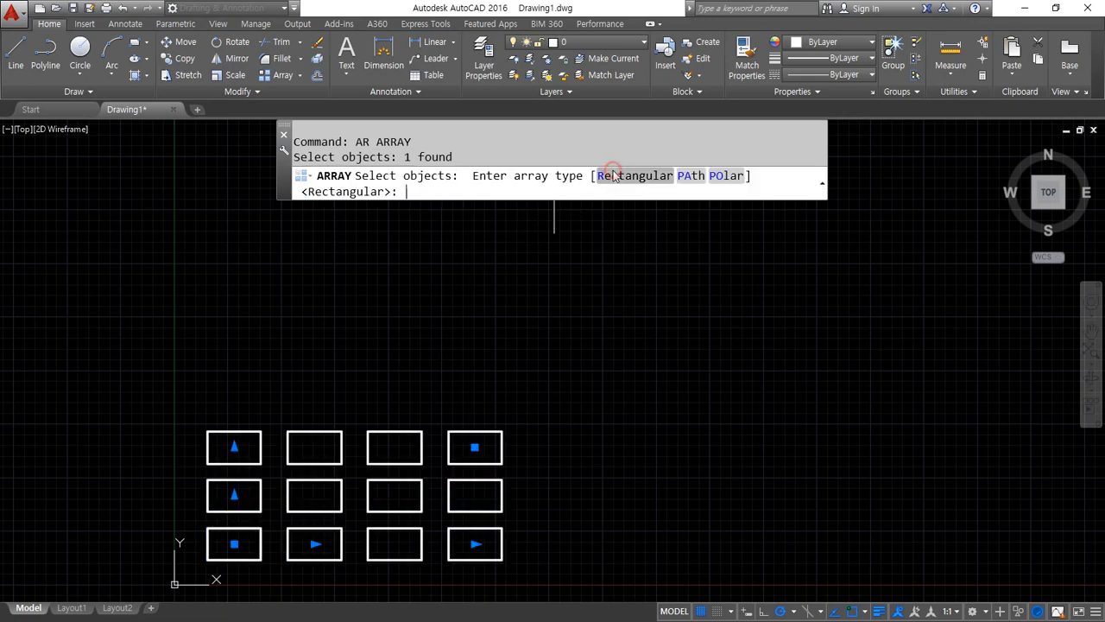
left_click(614, 176)
middle_click_drag(234, 533, 230, 466)
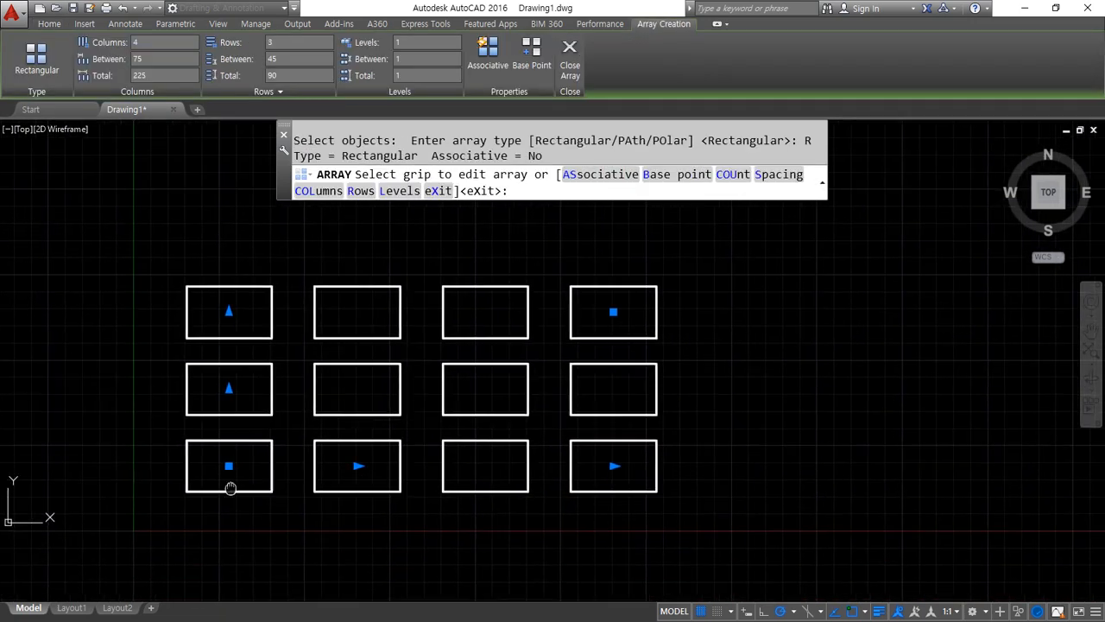
Examine the column, row and corner grips on the rectangular array preview
mouse_move(610, 503)
left_mouse_down()
mouse_move(609, 289)
mouse_move(610, 501)
left_mouse_up()
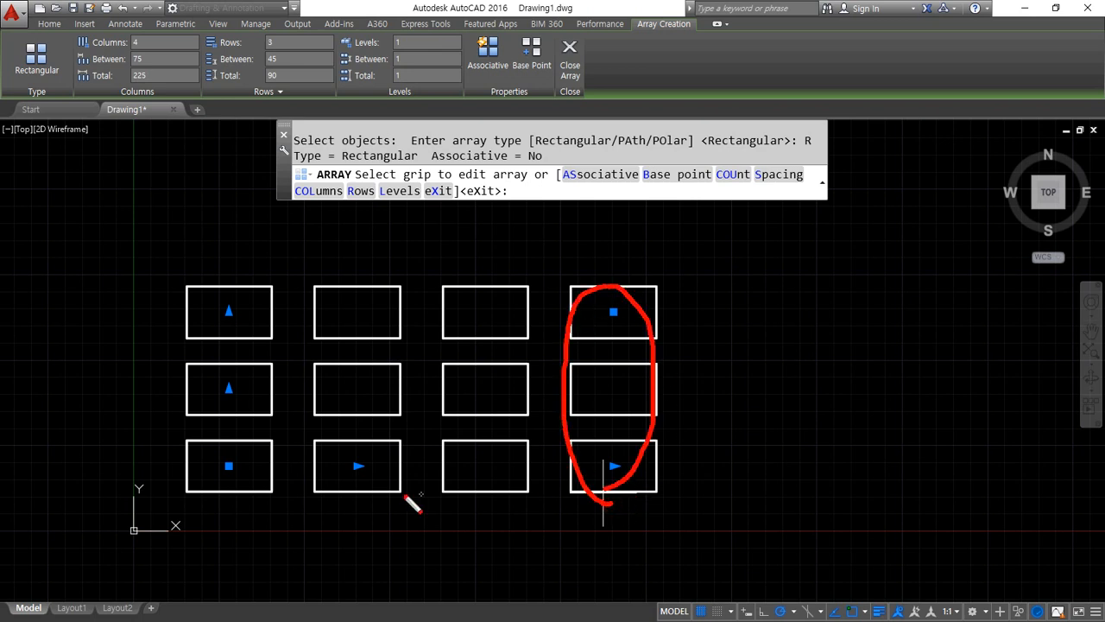
mouse_move(339, 490)
left_mouse_down()
mouse_move(363, 459)
mouse_move(373, 490)
left_mouse_up()
mouse_move(228, 418)
left_mouse_down()
mouse_move(221, 275)
mouse_move(253, 435)
left_mouse_up()
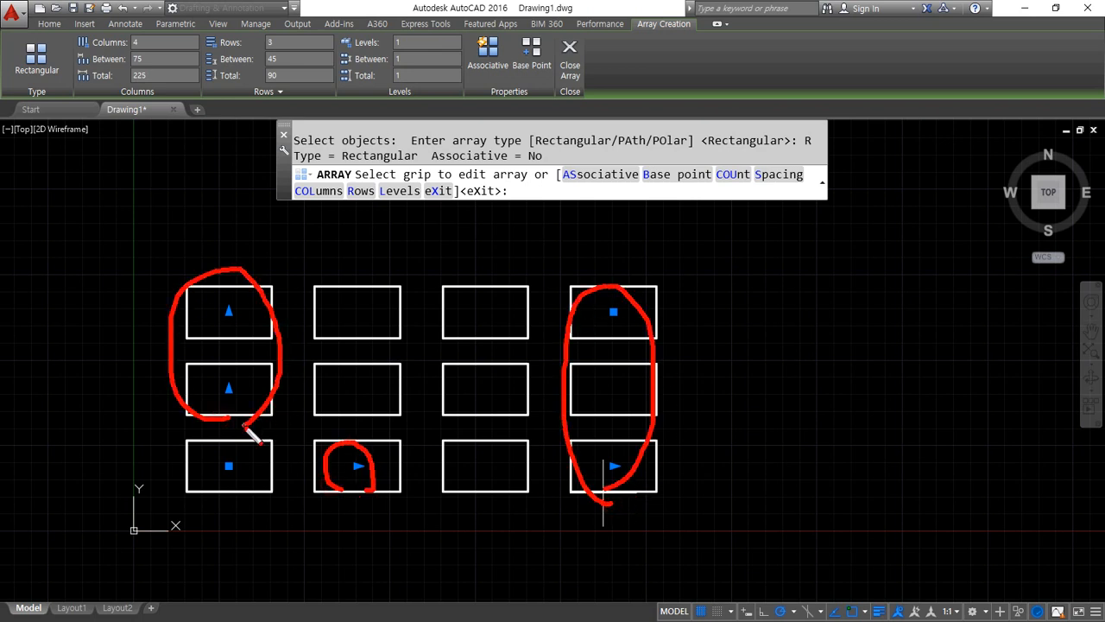
key("Escape")
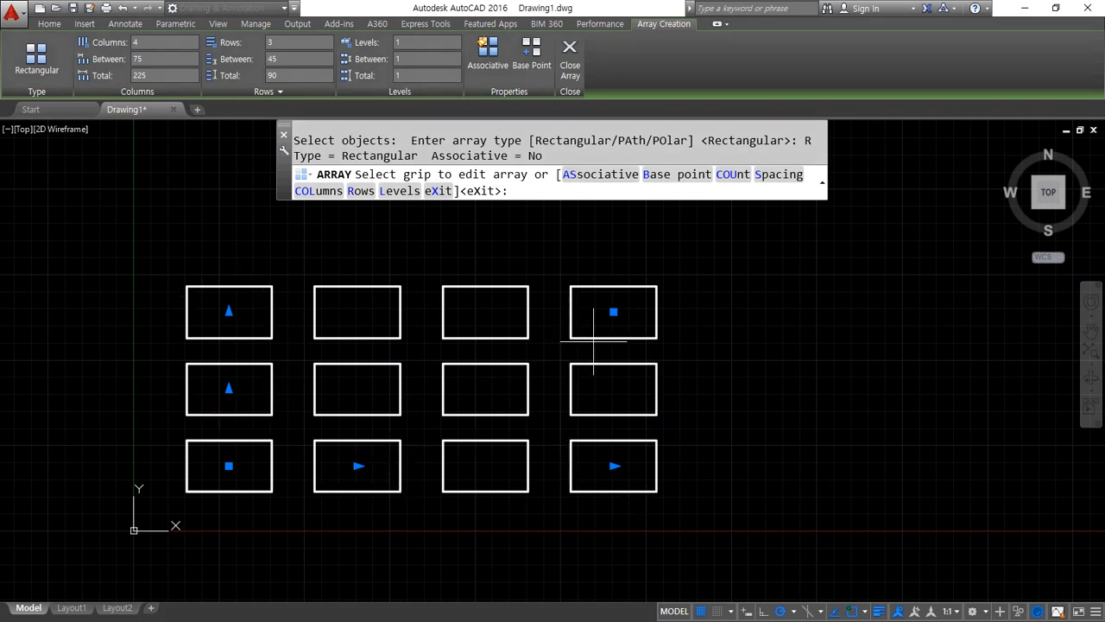
key("ctrl+2")
mouse_move(598, 292)
left_mouse_down()
mouse_move(654, 498)
mouse_move(641, 299)
left_mouse_up()
mouse_move(616, 244)
left_mouse_down()
mouse_move(300, 233)
mouse_move(338, 363)
mouse_move(633, 273)
left_mouse_up()
key("Escape")
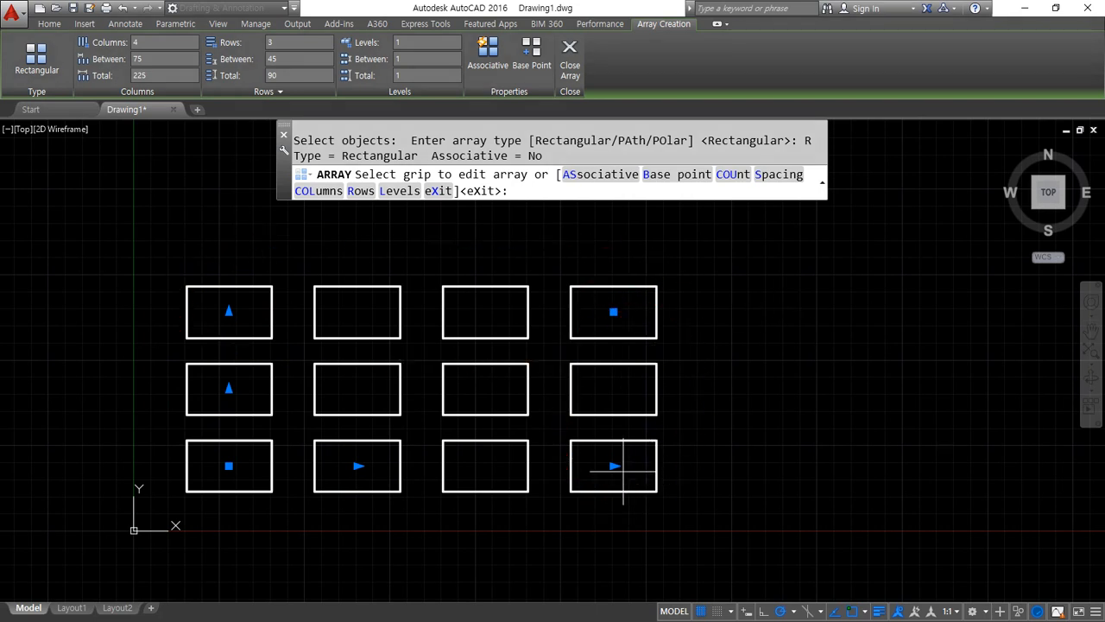
Extend the array to 8 columns with its column count grip
left_click(613, 466)
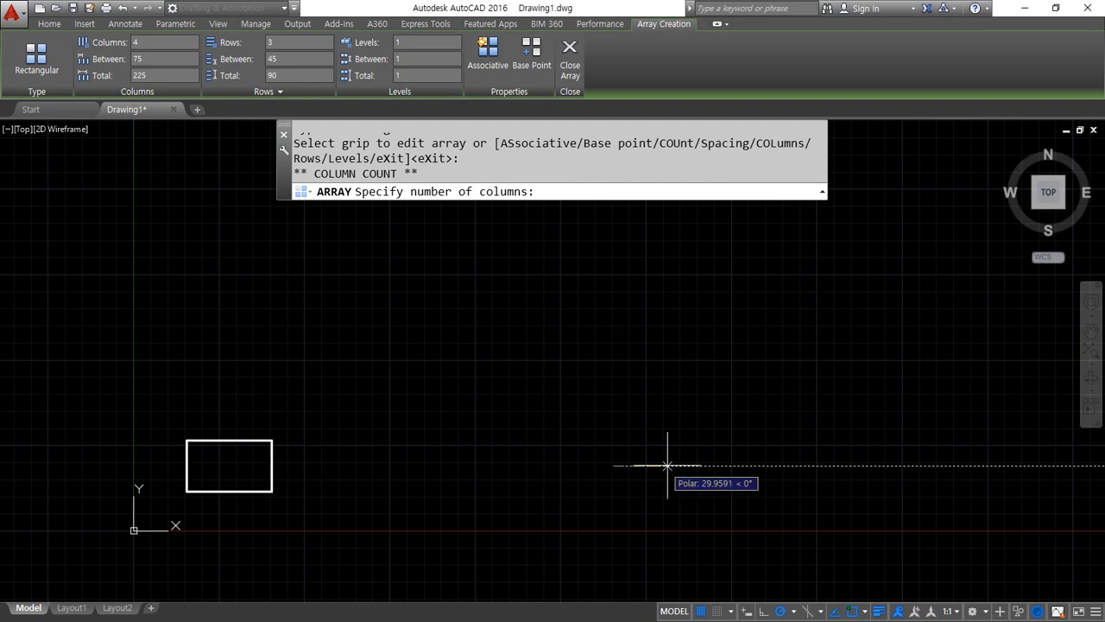
scroll(993, 455, "down", 2)
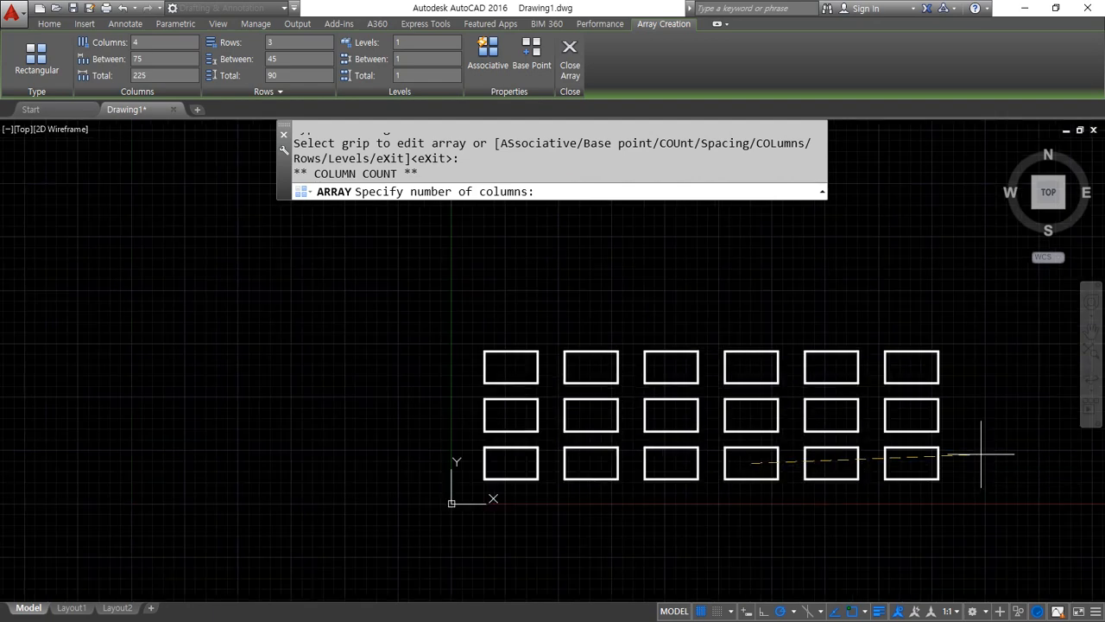
middle_click_drag(993, 452, 785, 481)
left_click(957, 491)
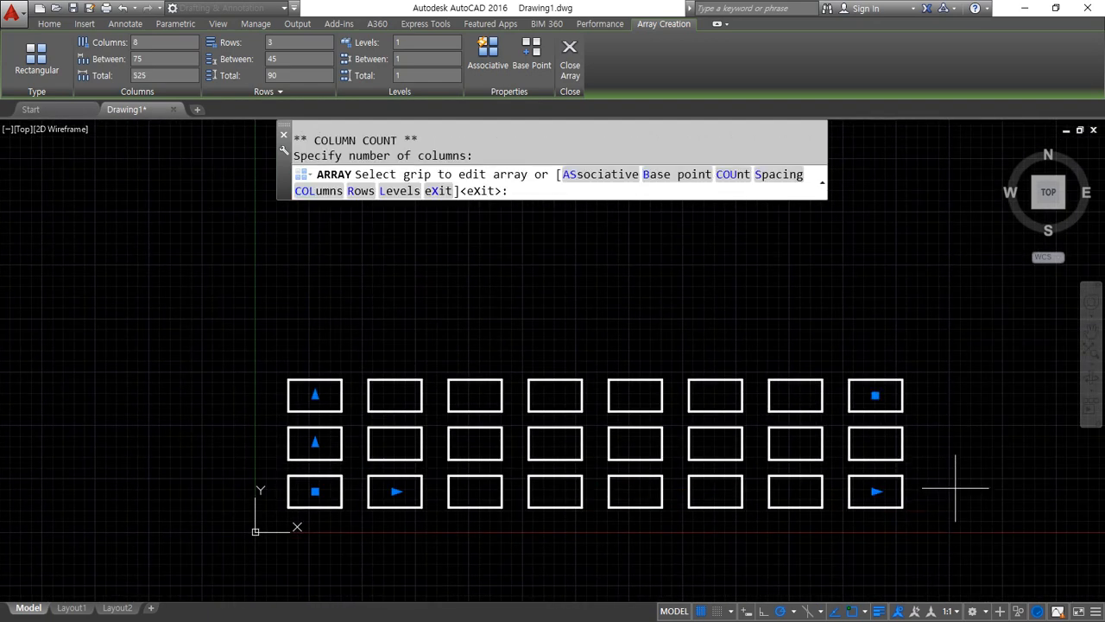
Set the array to 5 columns and 4 rows with its corner grip, and extend it to 6 rows with the row count grip
left_click(878, 395)
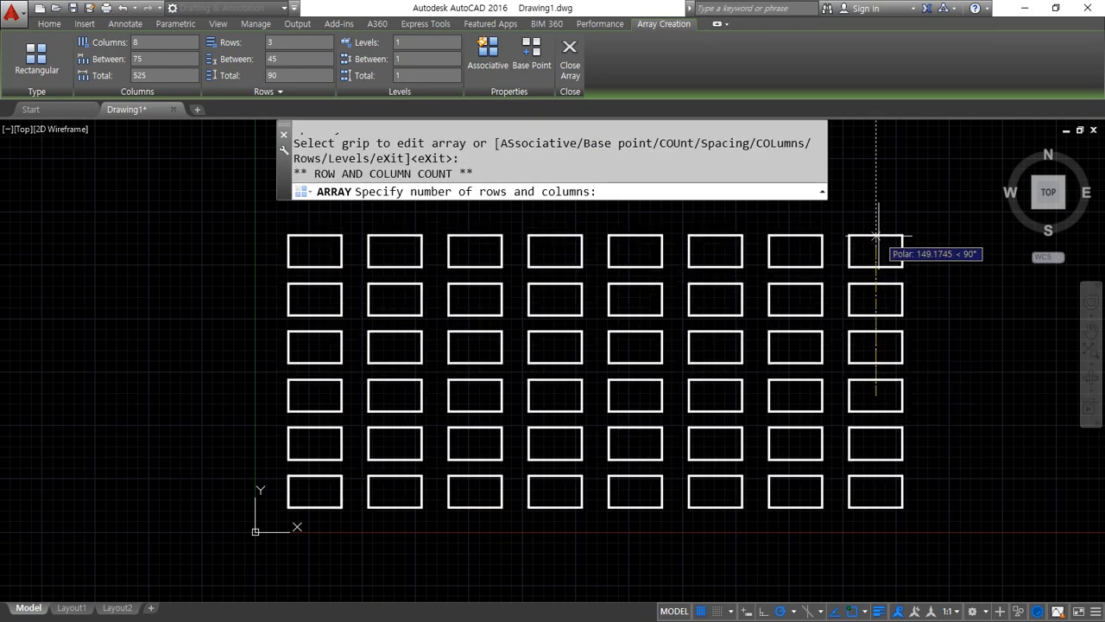
left_click(712, 342)
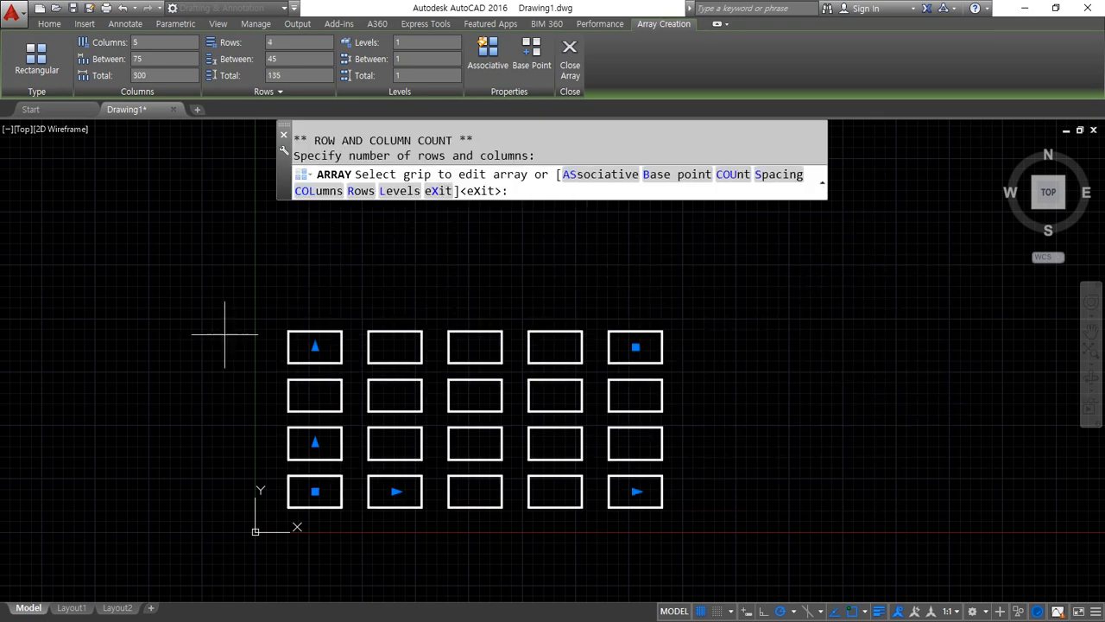
left_click(315, 346)
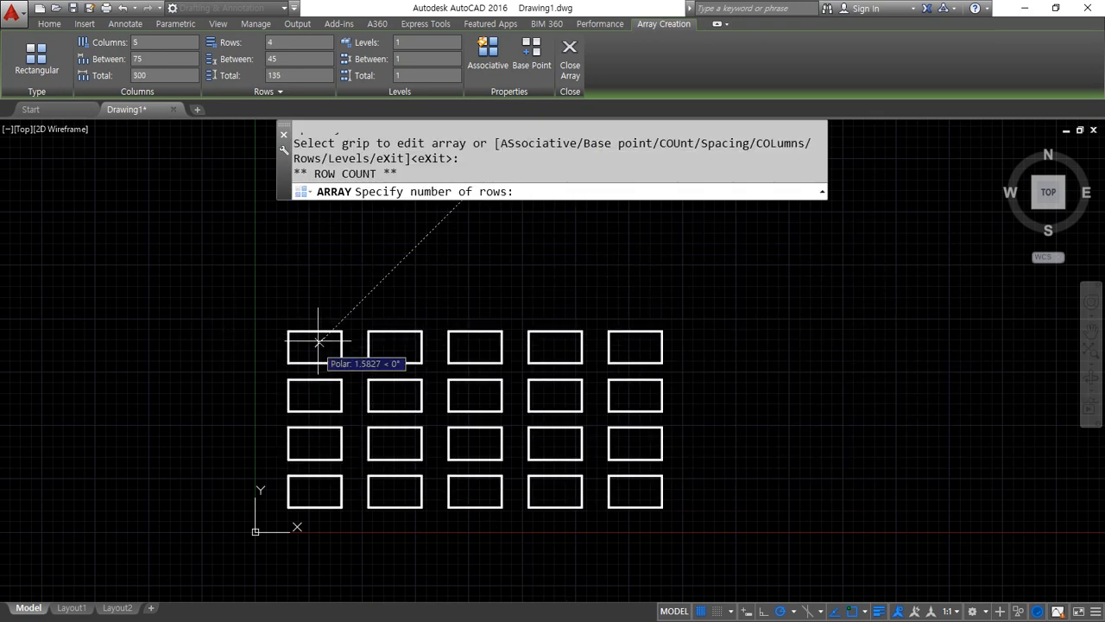
left_click(318, 249)
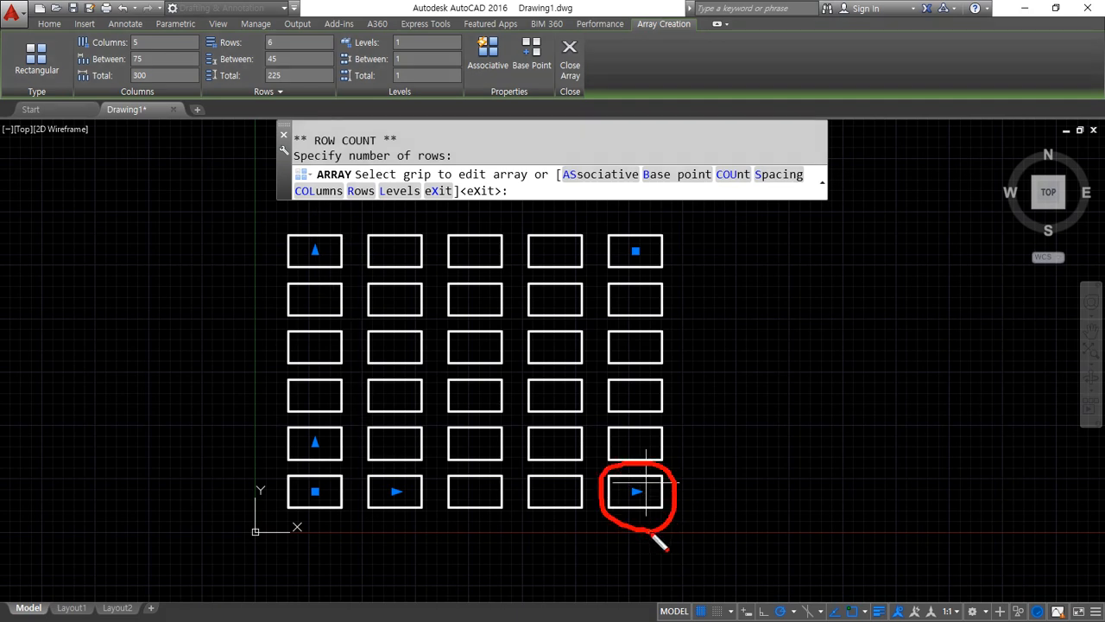
Examine the directions in which the column count, row count and corner grips resize the array
left_click_drag(760, 480, 751, 511)
mouse_move(335, 266)
left_mouse_down()
mouse_move(315, 204)
mouse_move(313, 346)
left_mouse_up()
left_click_drag(327, 209, 299, 208)
left_click_drag(316, 199, 378, 220)
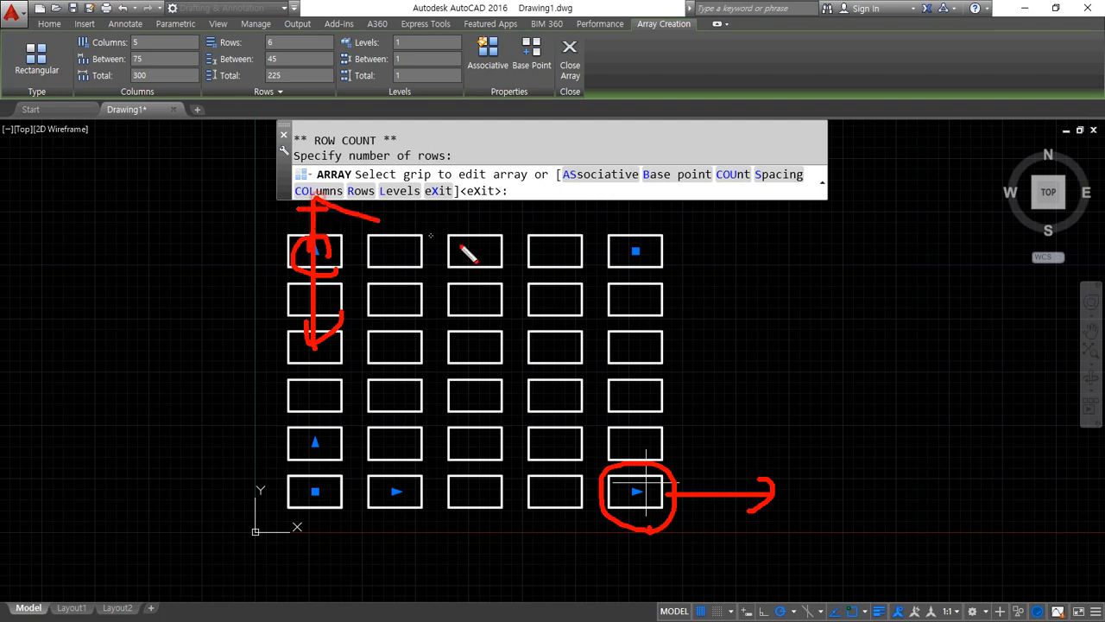
mouse_move(679, 276)
left_mouse_down()
mouse_move(635, 277)
mouse_move(665, 261)
mouse_move(525, 320)
left_mouse_up()
mouse_move(516, 295)
left_mouse_down()
mouse_move(511, 311)
mouse_move(568, 337)
left_mouse_up()
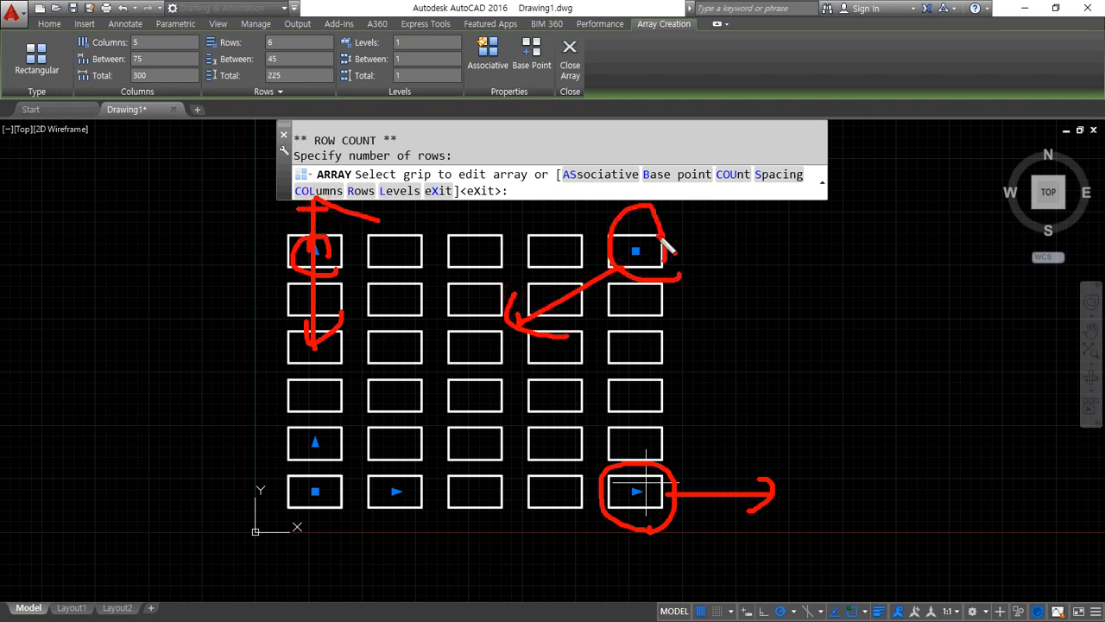
mouse_move(658, 238)
left_mouse_down()
mouse_move(707, 201)
mouse_move(717, 255)
left_mouse_up()
mouse_move(382, 520)
left_mouse_down()
mouse_move(329, 470)
mouse_move(400, 426)
mouse_move(389, 513)
left_mouse_up()
key("Escape")
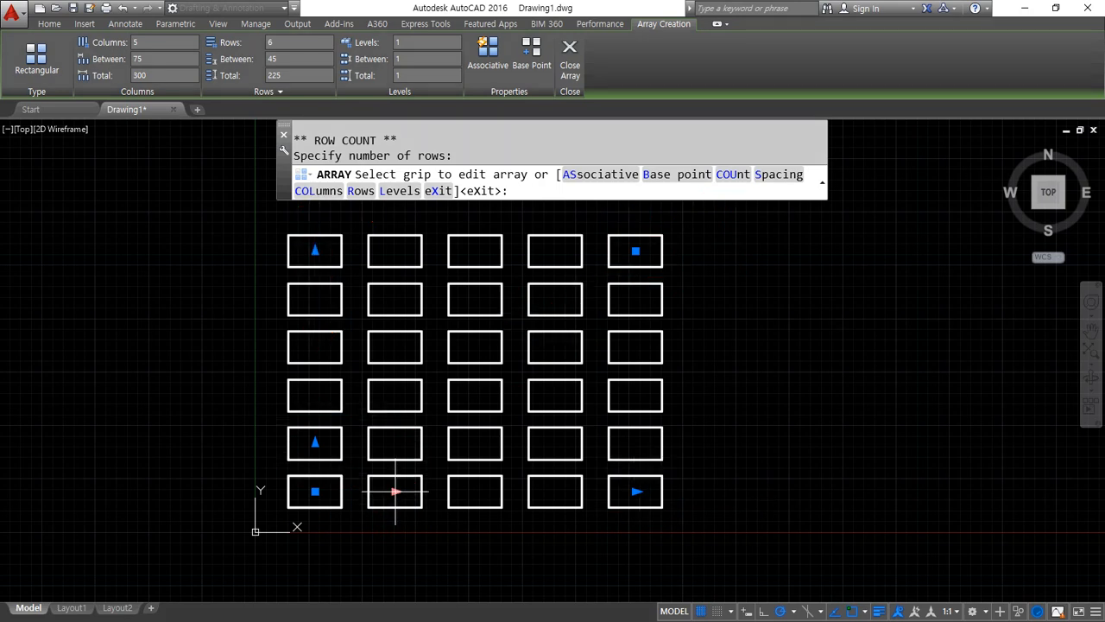
key("Escape")
Widen the column spacing to about 103.1 and the row spacing to about 46.7 with the array's spacing grips
left_click(396, 491)
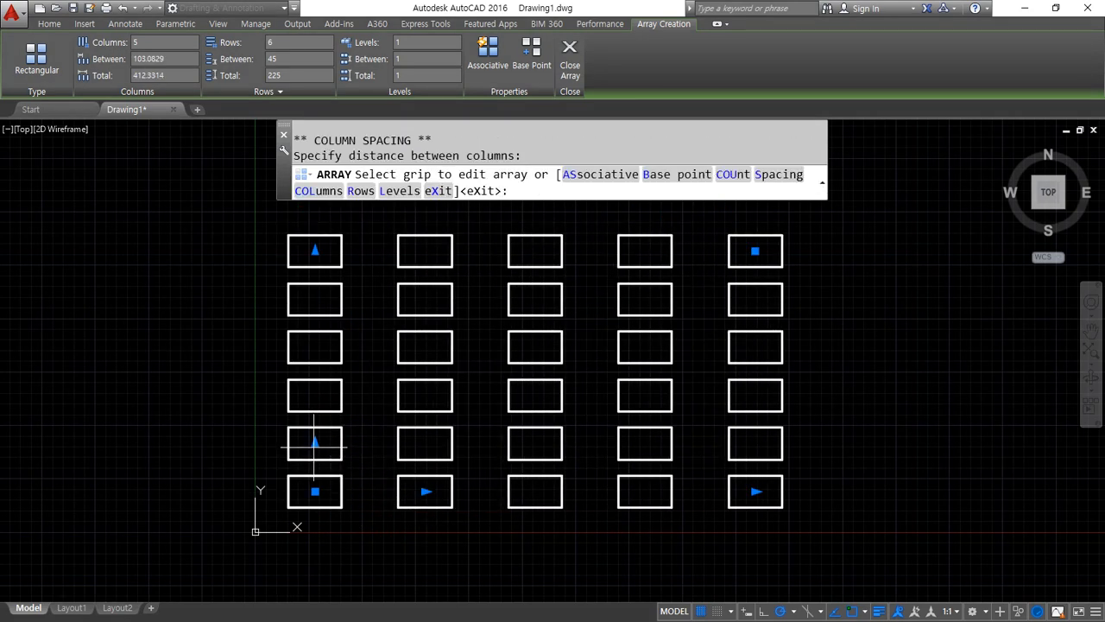
left_click(314, 444)
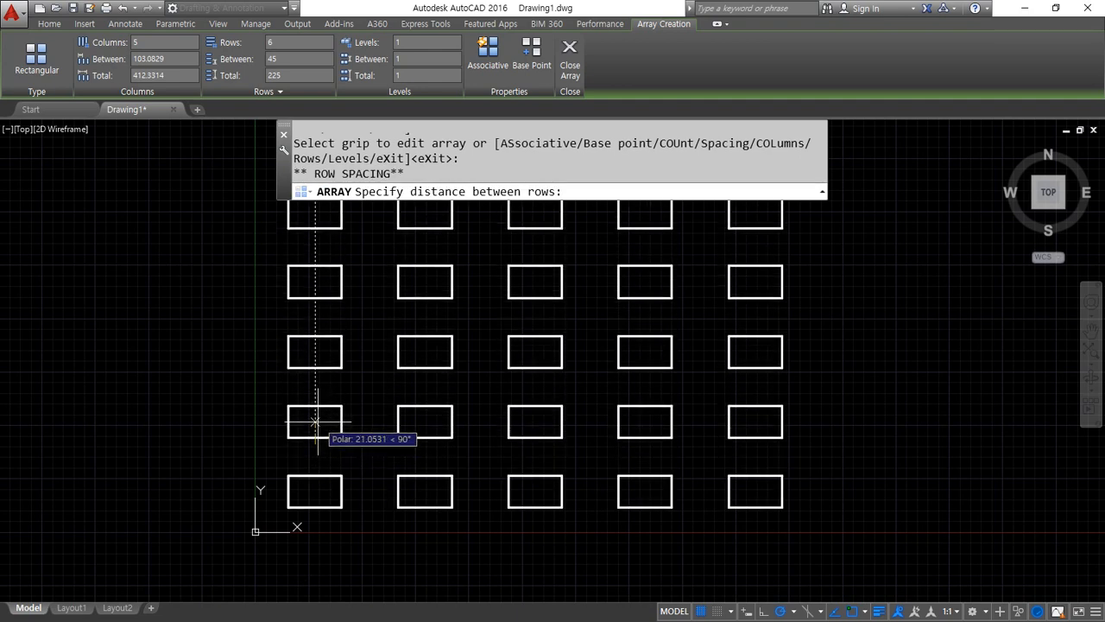
left_click(319, 443)
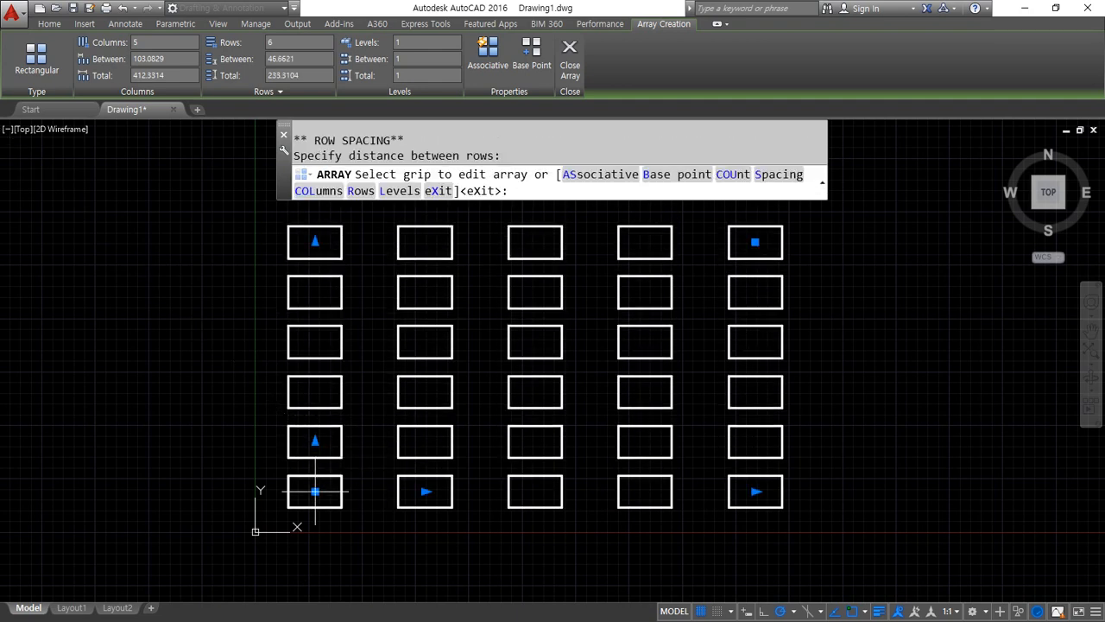
Move the whole array to the right of the source rectangle with its base grip and finish the array
left_click(315, 492)
left_click(426, 493)
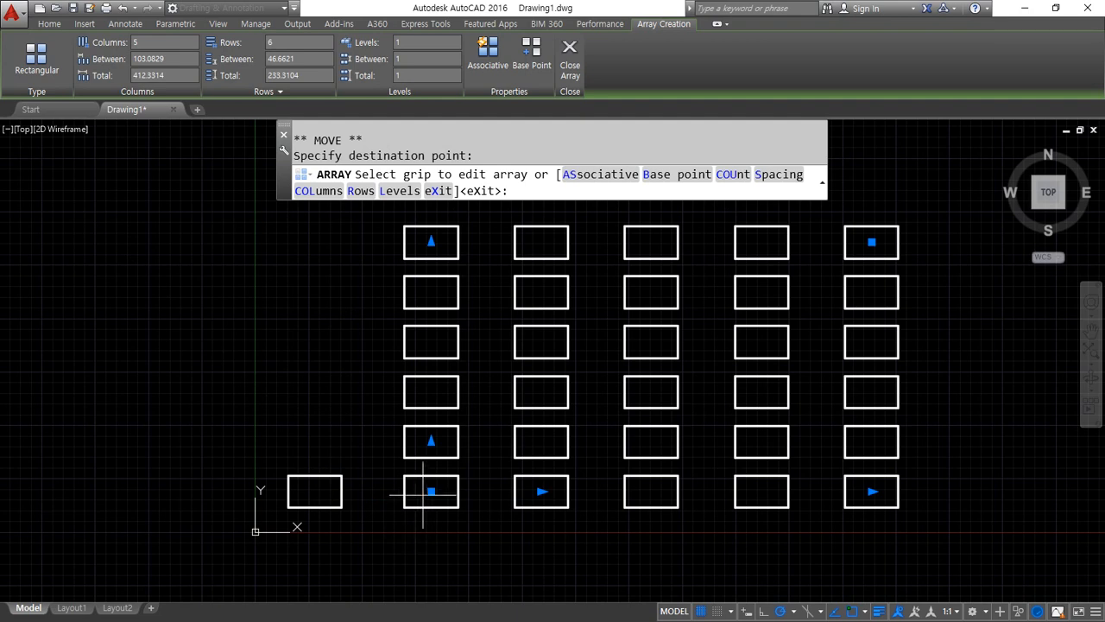
left_click(429, 492)
left_click(432, 432)
left_click(434, 434)
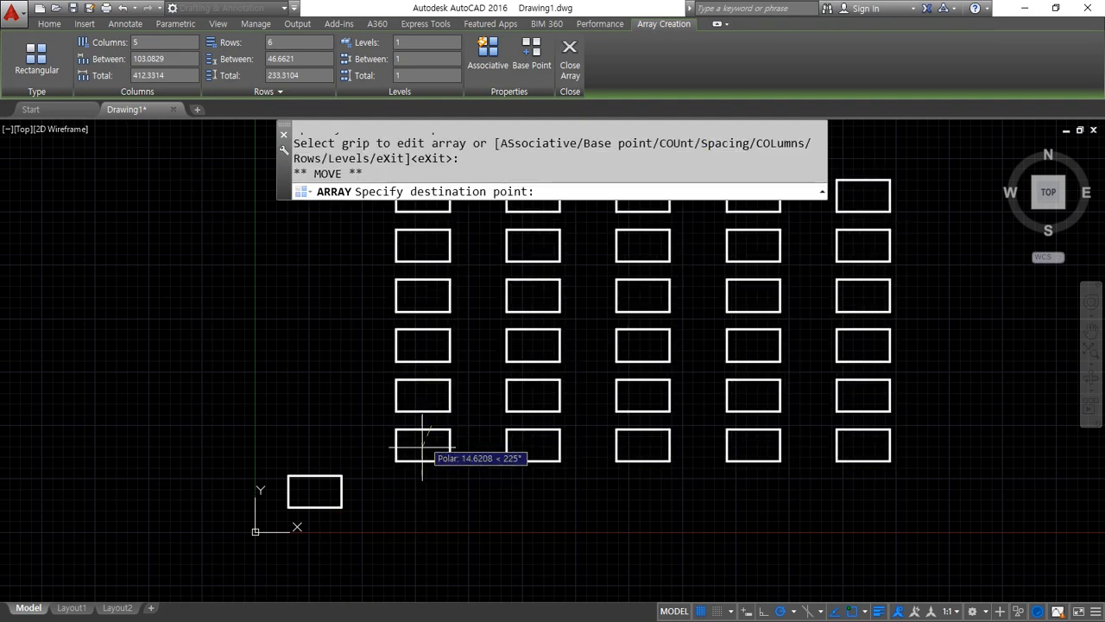
left_click(428, 500)
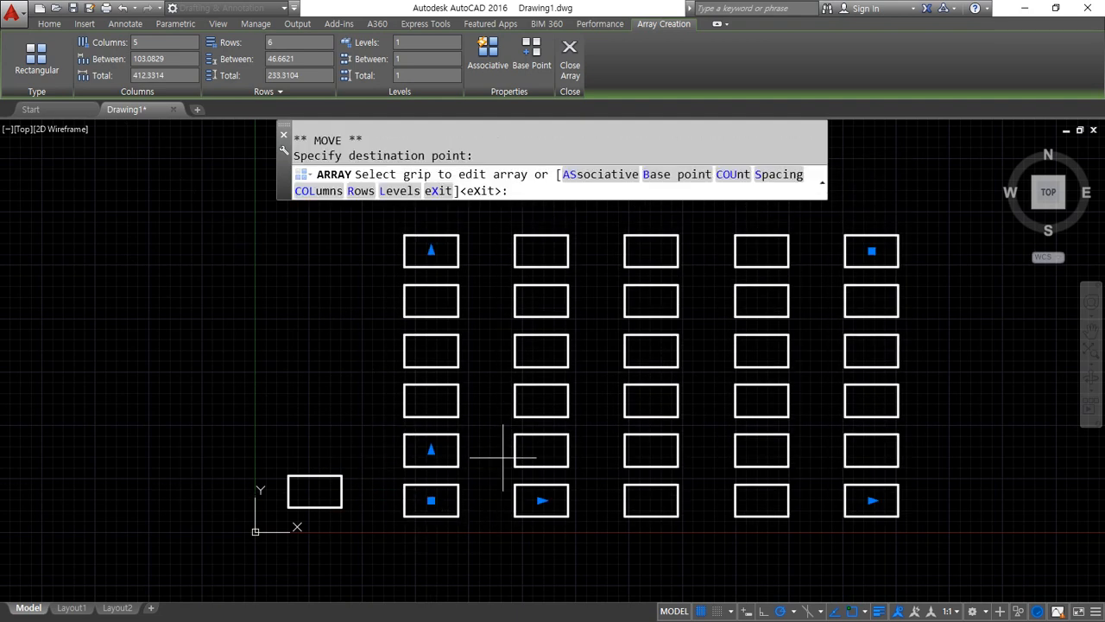
left_click(569, 56)
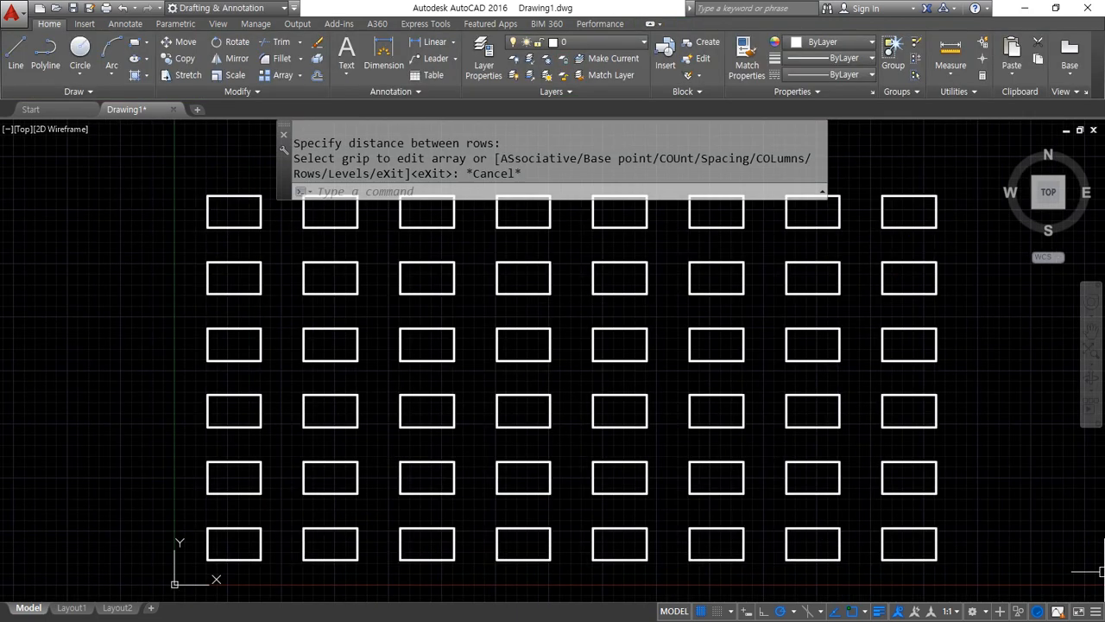
Erase all the copied rectangles, keeping only the original one next to the origin
left_click(1007, 555)
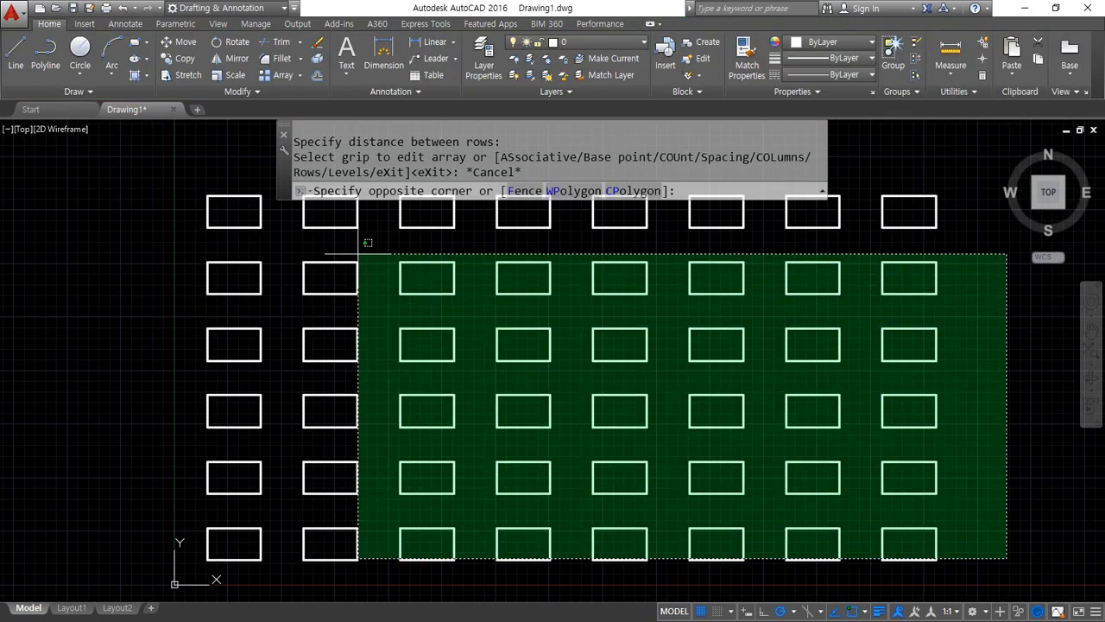
left_click(325, 223)
key("Delete")
left_click(290, 475)
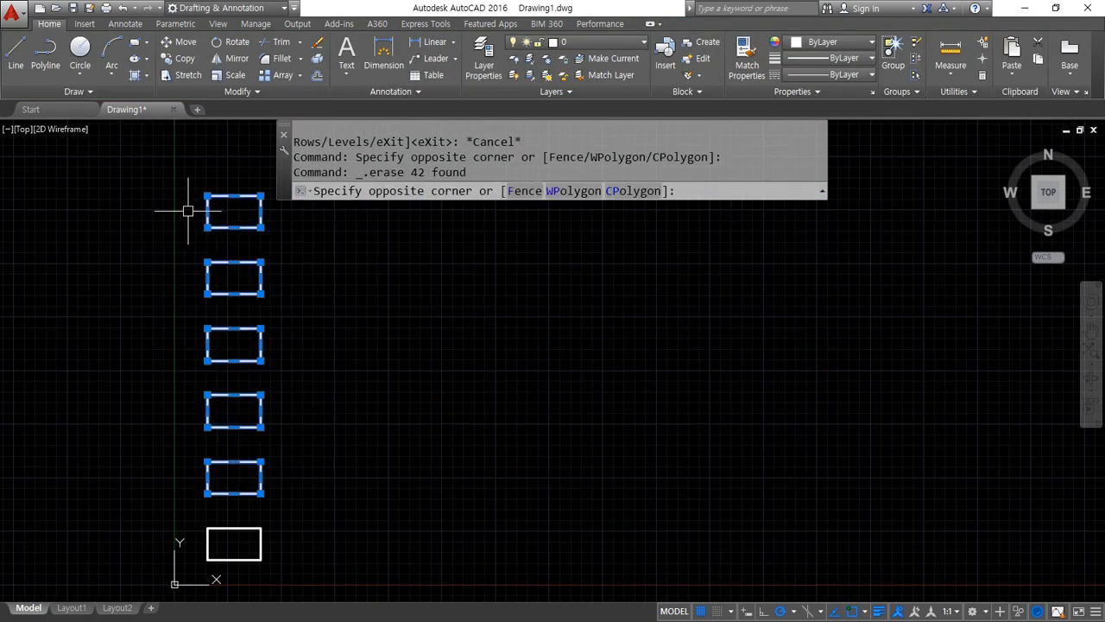
left_click(184, 215)
key("Delete")
Create a non-associative rectangular array of the remaining rectangle with 4 columns and 3 rows
type("ar")
key("Return")
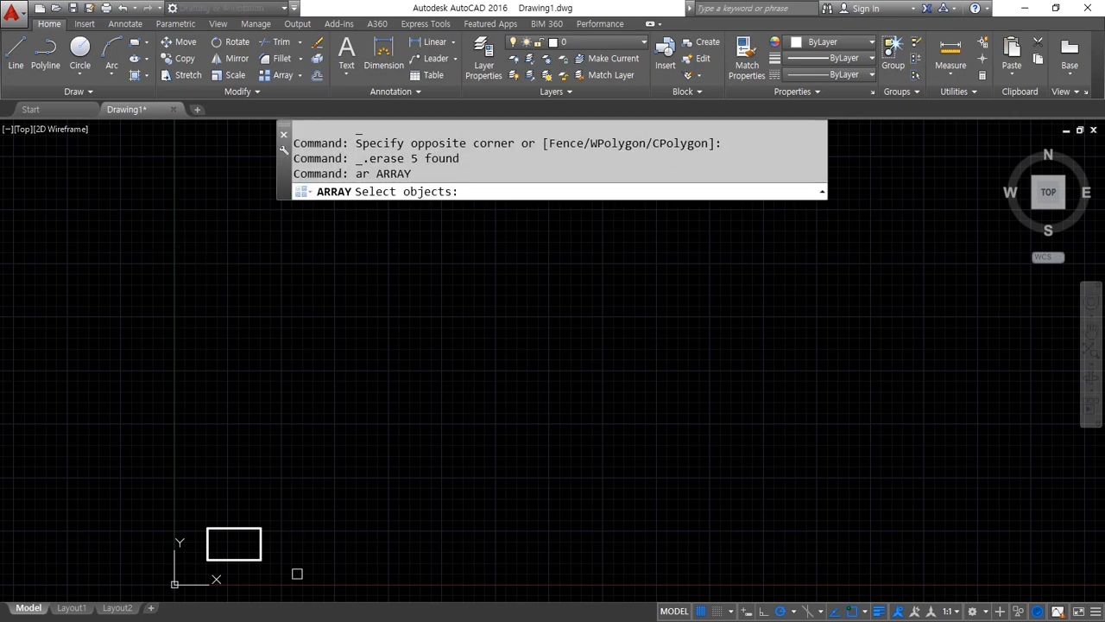
left_click(296, 573)
left_click(175, 486)
key("Return")
left_click(627, 178)
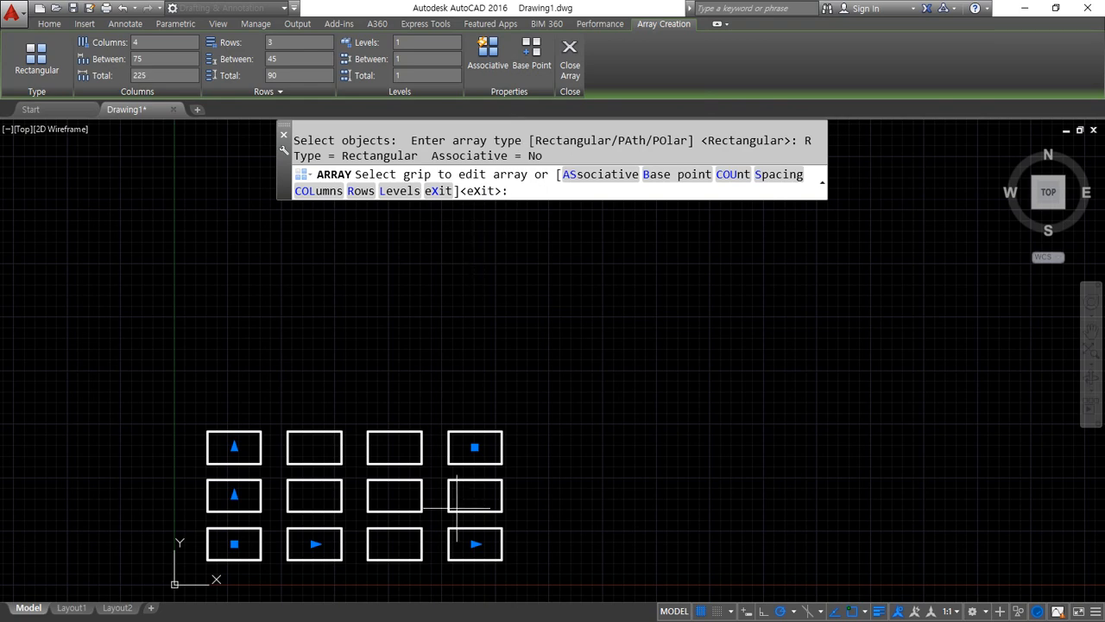
left_click(570, 57)
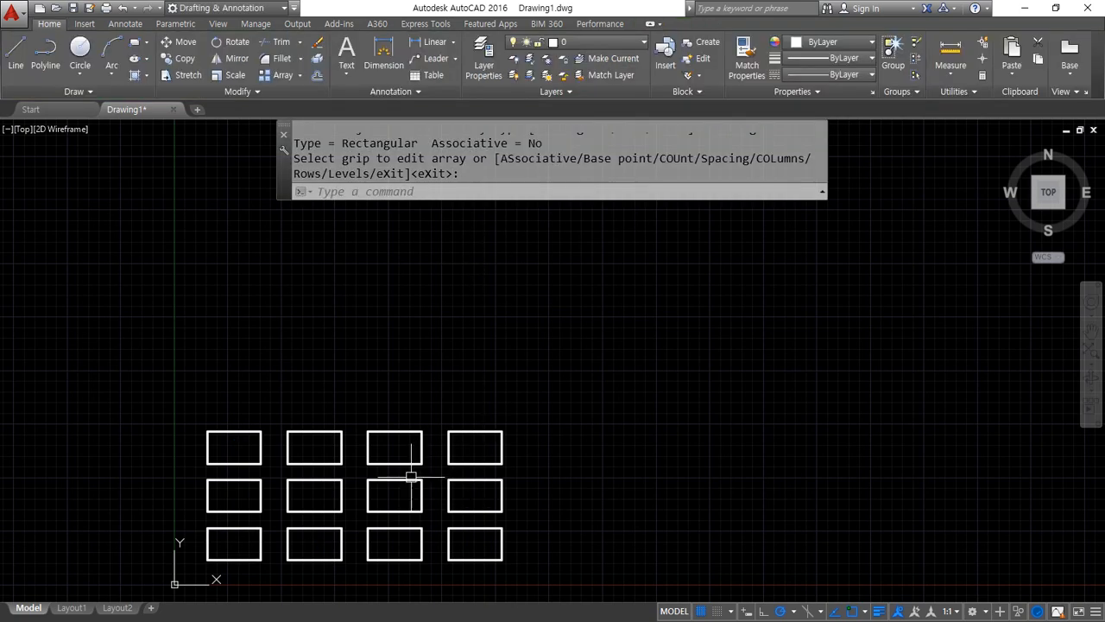
Erase the two inner rectangles of the array's middle row one by one
left_click(351, 493)
type("e")
key("Return")
left_click(395, 511)
type("e")
key("Return")
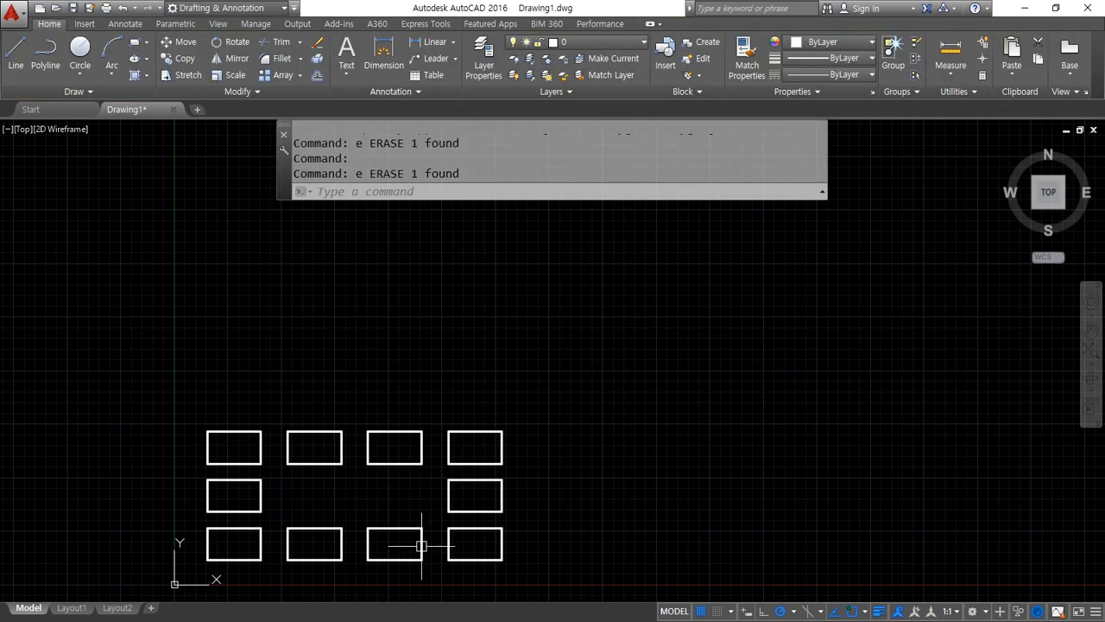
Erase the four rectangles left in the array's two inner columns
left_click(394, 529)
left_click(356, 470)
left_click(427, 427)
left_click(340, 531)
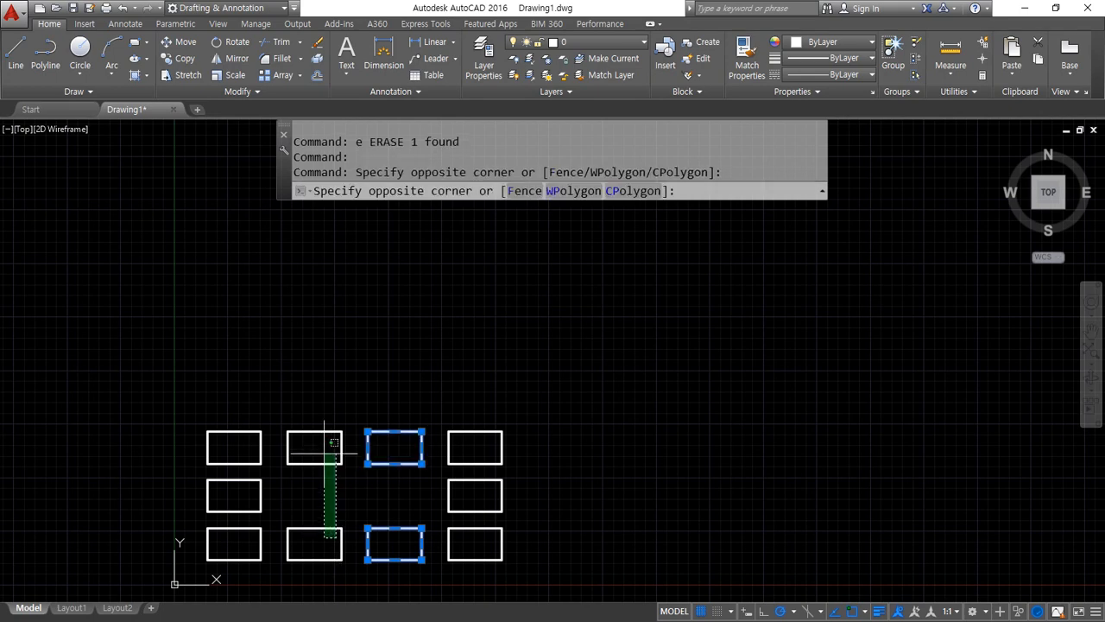
left_click(323, 458)
type("e")
key("Return")
left_click_drag(259, 537, 427, 557)
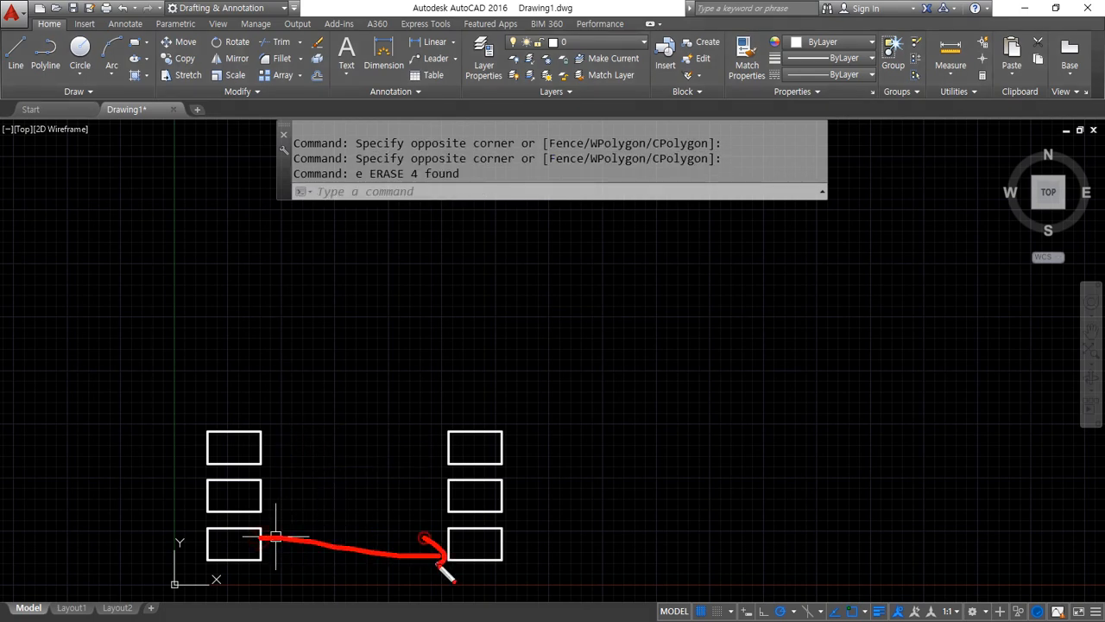
mouse_move(267, 537)
left_mouse_down()
mouse_move(266, 456)
mouse_move(283, 469)
left_mouse_up()
key("Escape")
Erase the three rectangles of the last column and the upper two of the first column
left_click(563, 561)
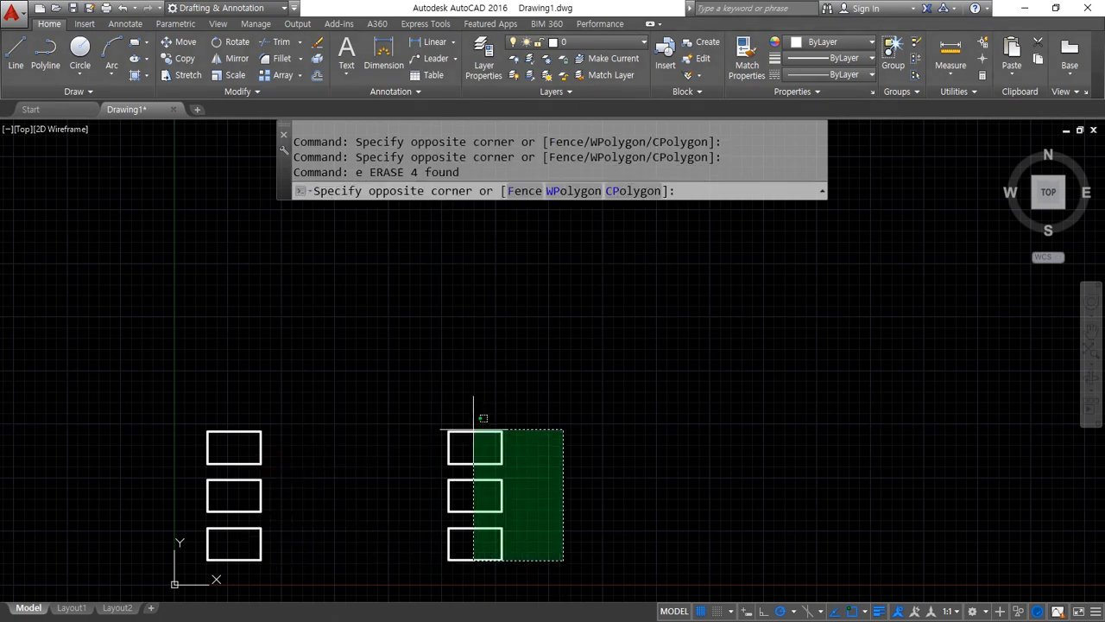
left_click(460, 412)
type("e")
key("Return")
left_click(302, 407)
left_click(198, 510)
type("e")
key("Return")
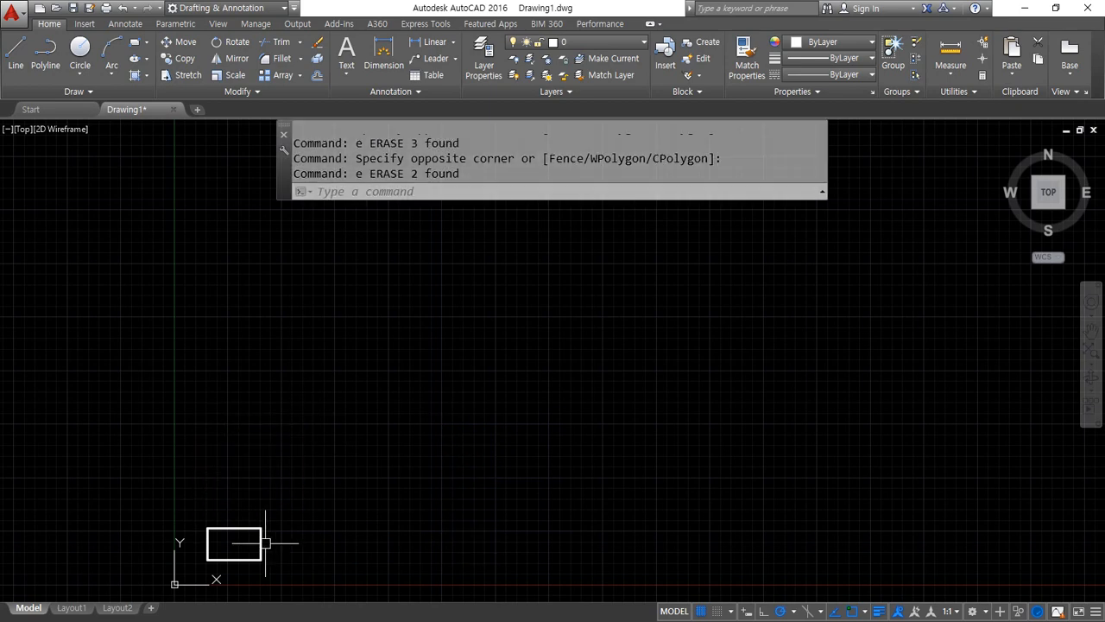
Start a rectangular array of the remaining rectangle with 4 columns and 3 rows
type("ar")
key("Return")
left_click(285, 574)
left_click(126, 460)
key("Return")
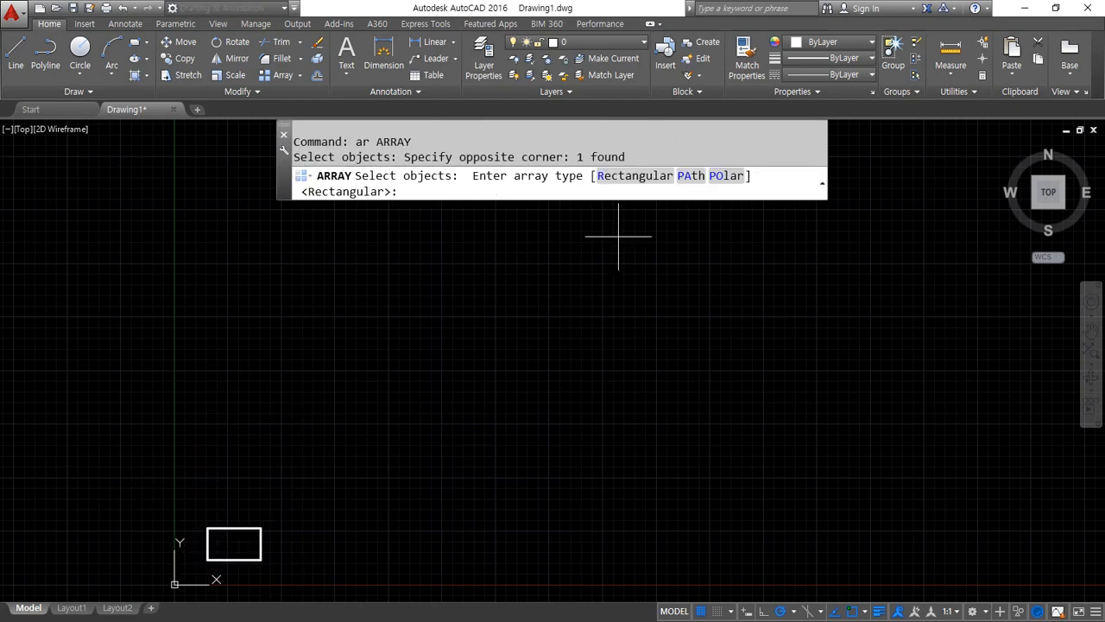
left_click(624, 176)
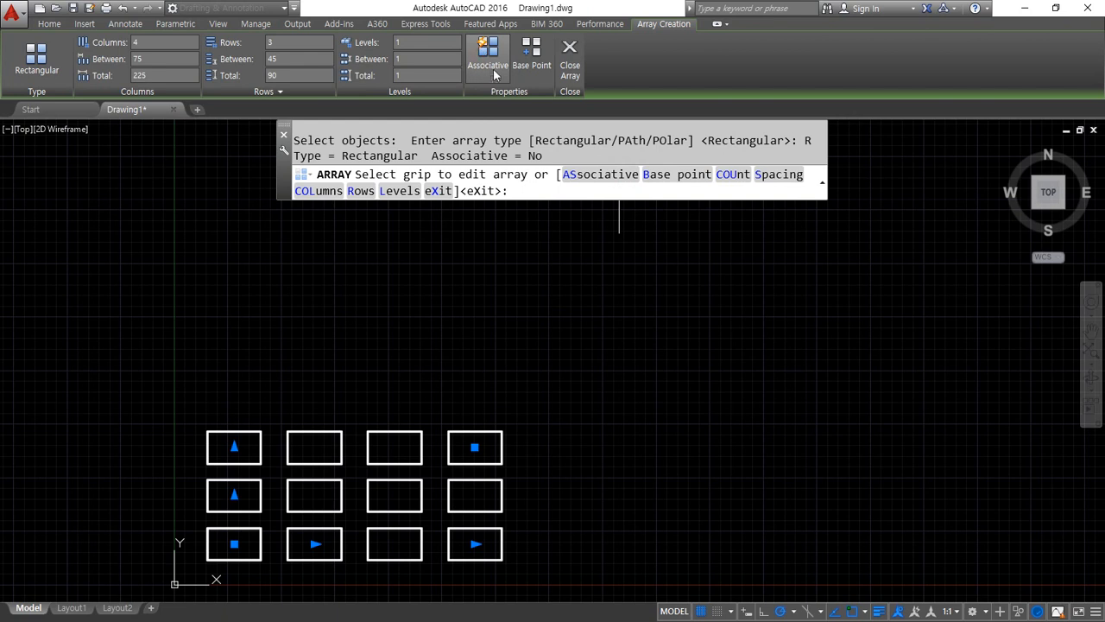
Turn on the Associative property for the array and finish it
left_click(496, 56)
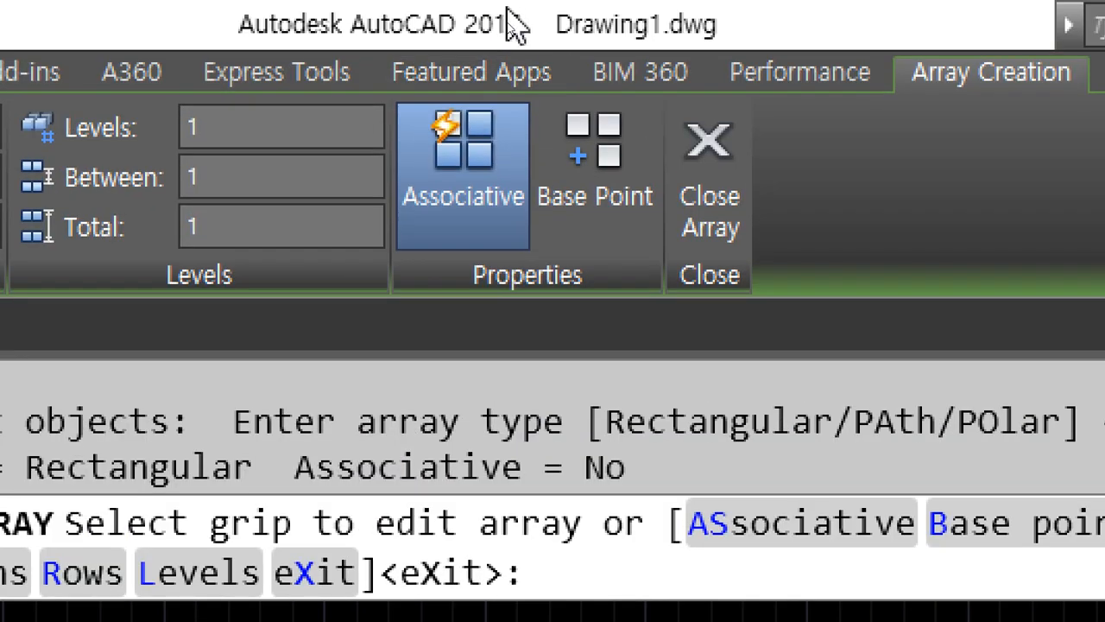
left_click(482, 185)
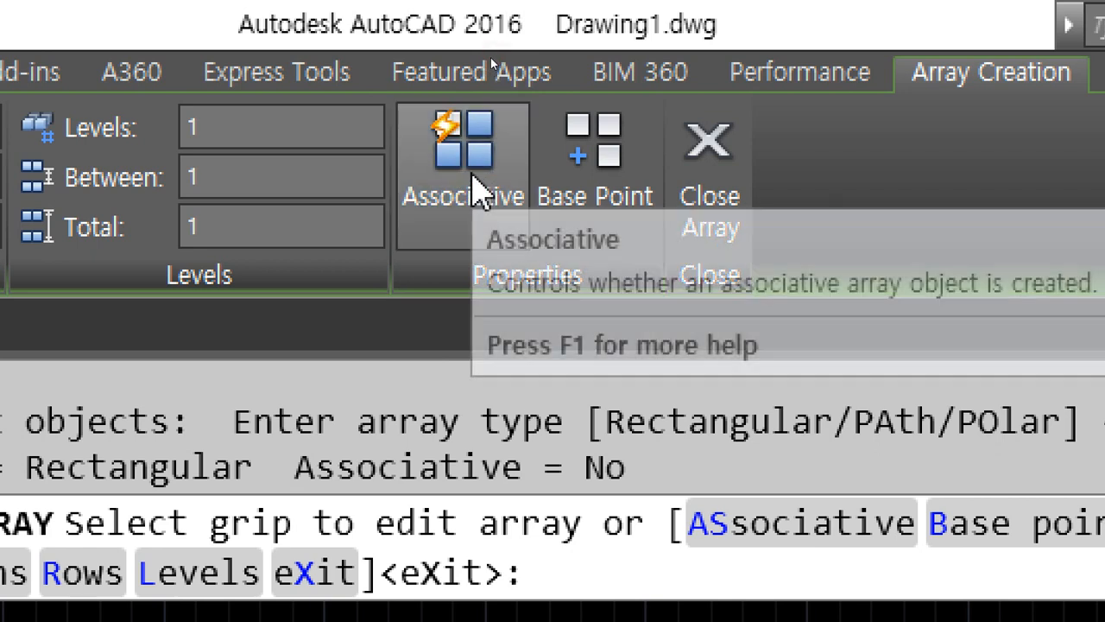
left_click(477, 189)
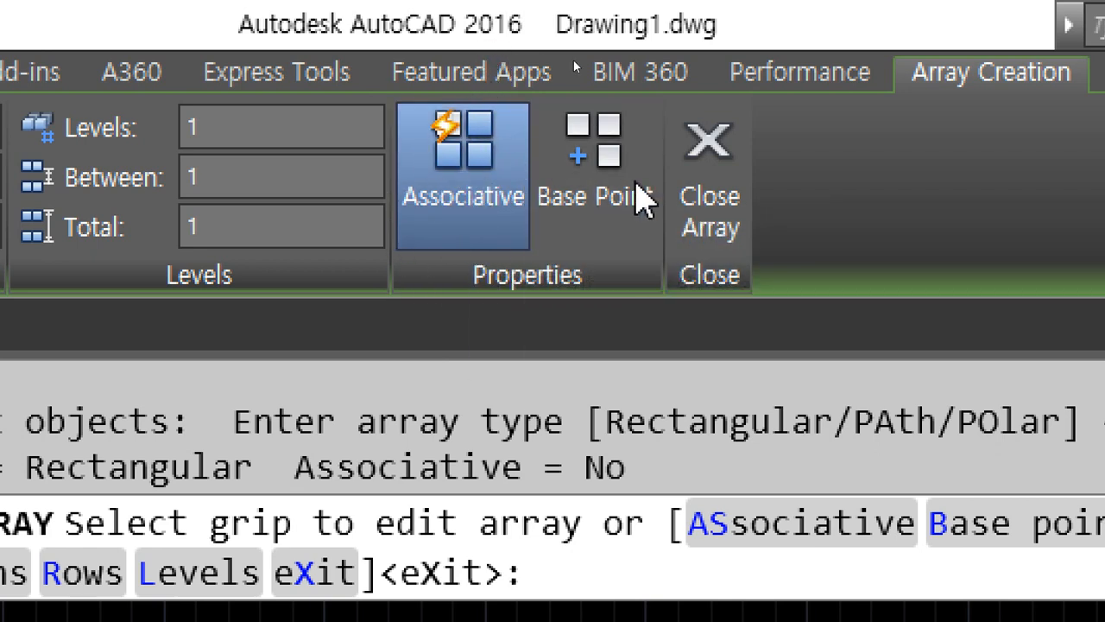
left_click(744, 177)
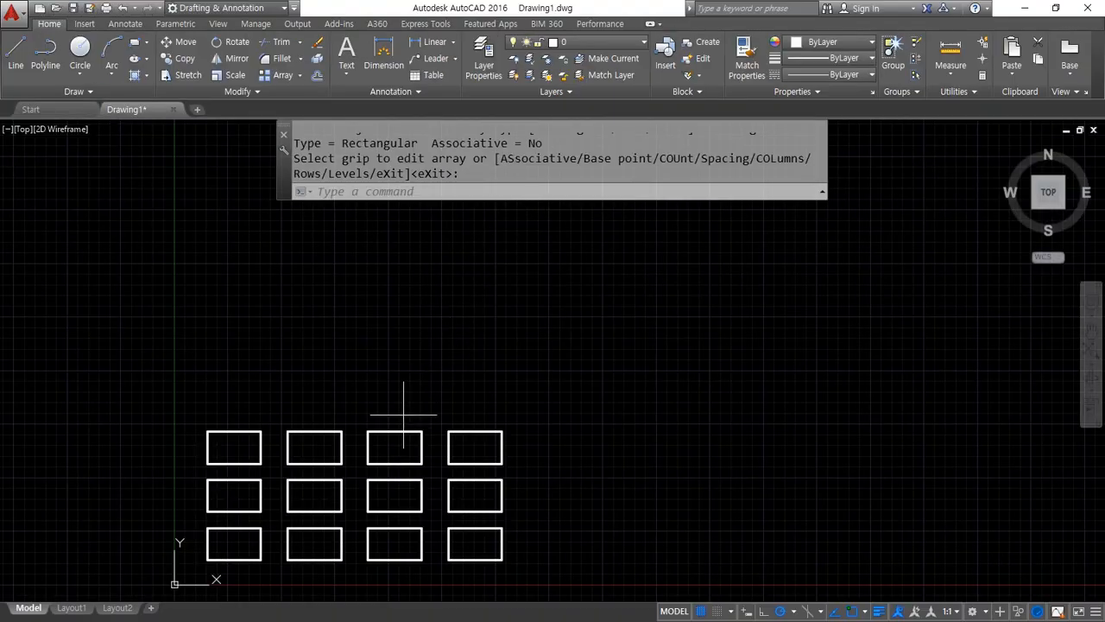
Select parts of the finished array to check whether it behaves as one object, and clear the selection
left_click(403, 408)
left_click(316, 585)
left_click(486, 444)
left_click(507, 434)
key("Escape")
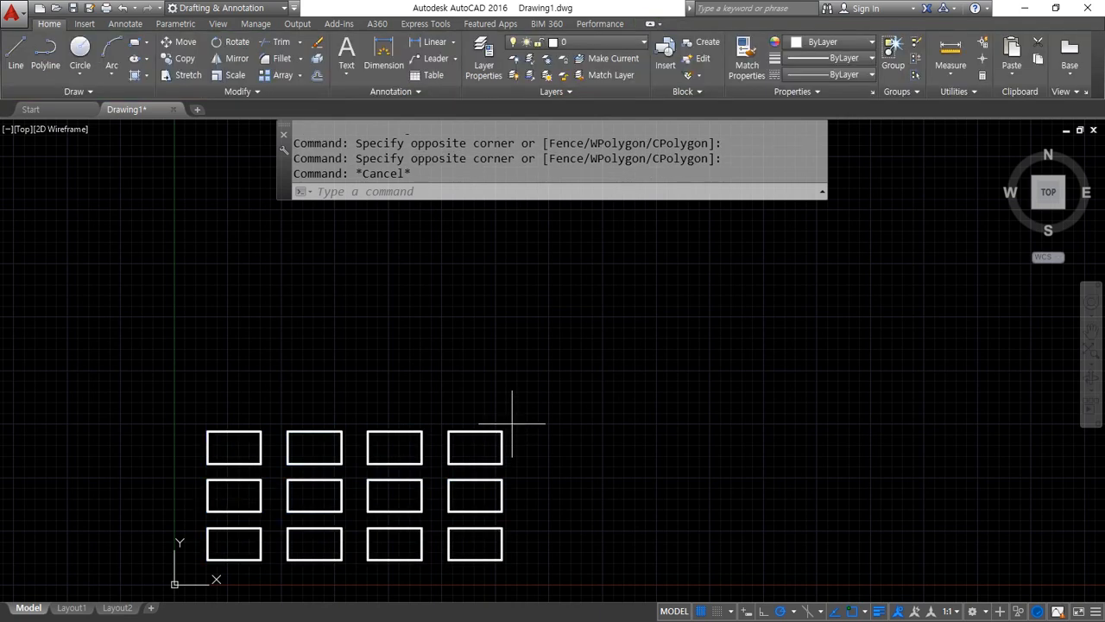
Select the associative array, set it to 12 rows and 10 columns, and close the array editing
left_click(511, 424)
left_click(469, 443)
mouse_move(421, 560)
left_mouse_down()
mouse_move(226, 535)
mouse_move(458, 561)
left_mouse_up()
mouse_move(155, 131)
left_mouse_down()
mouse_move(112, 114)
mouse_move(288, 16)
mouse_move(596, 84)
mouse_move(216, 122)
left_mouse_up()
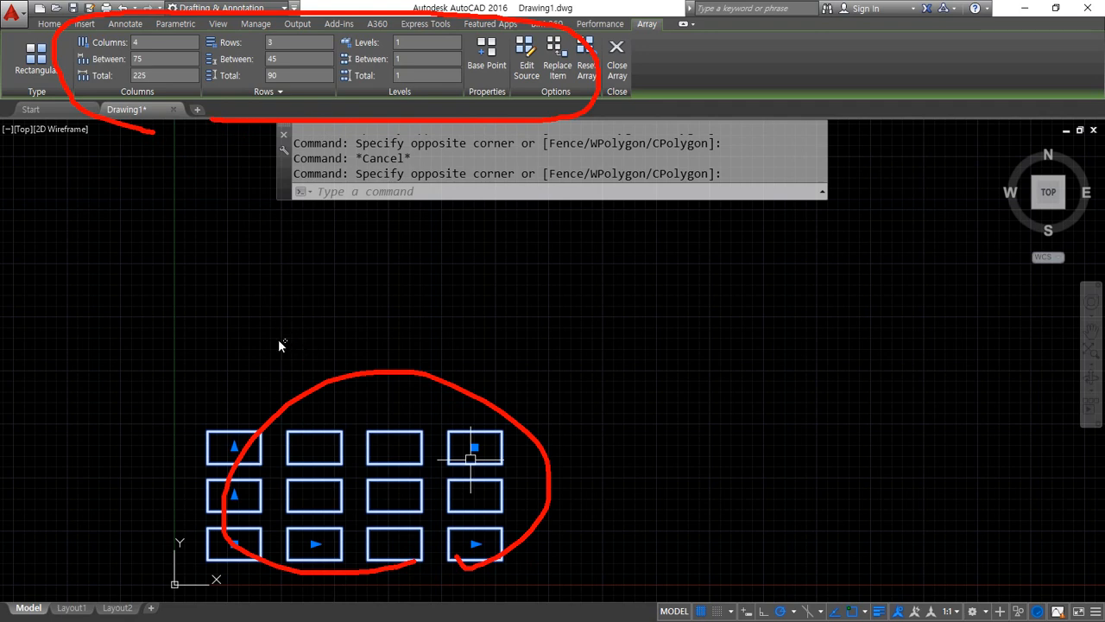
key("Escape")
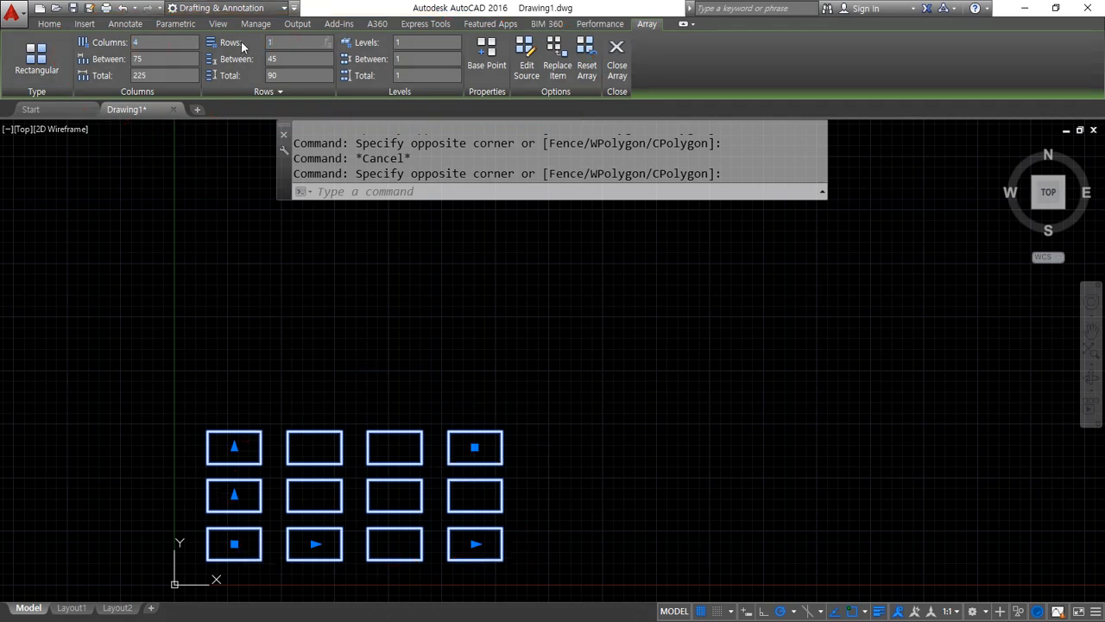
key("Return")
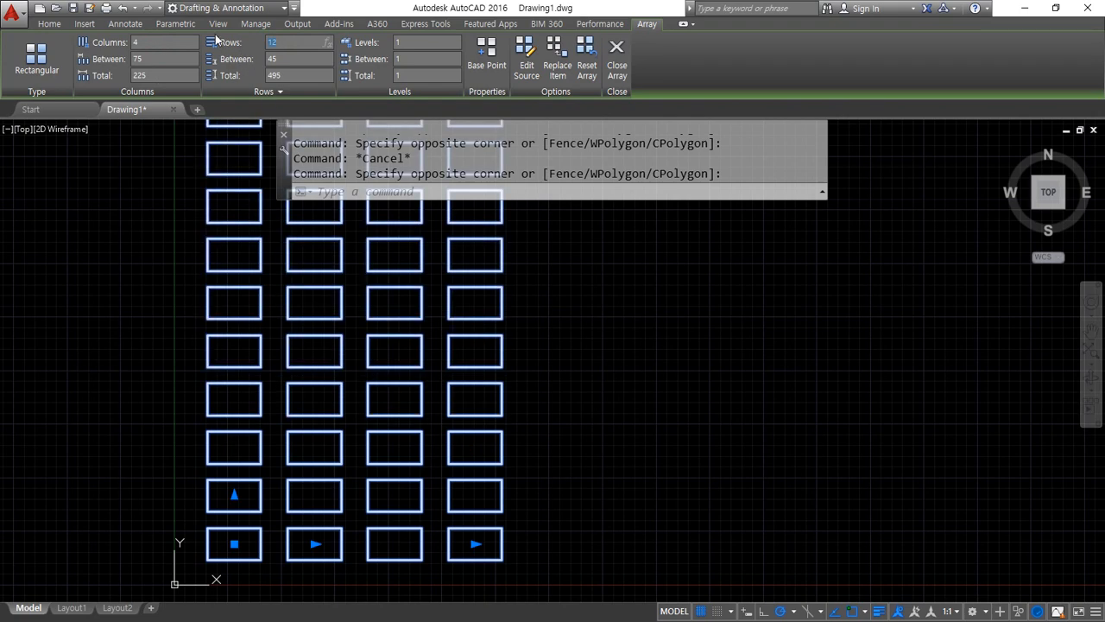
left_click(167, 43)
key("Return")
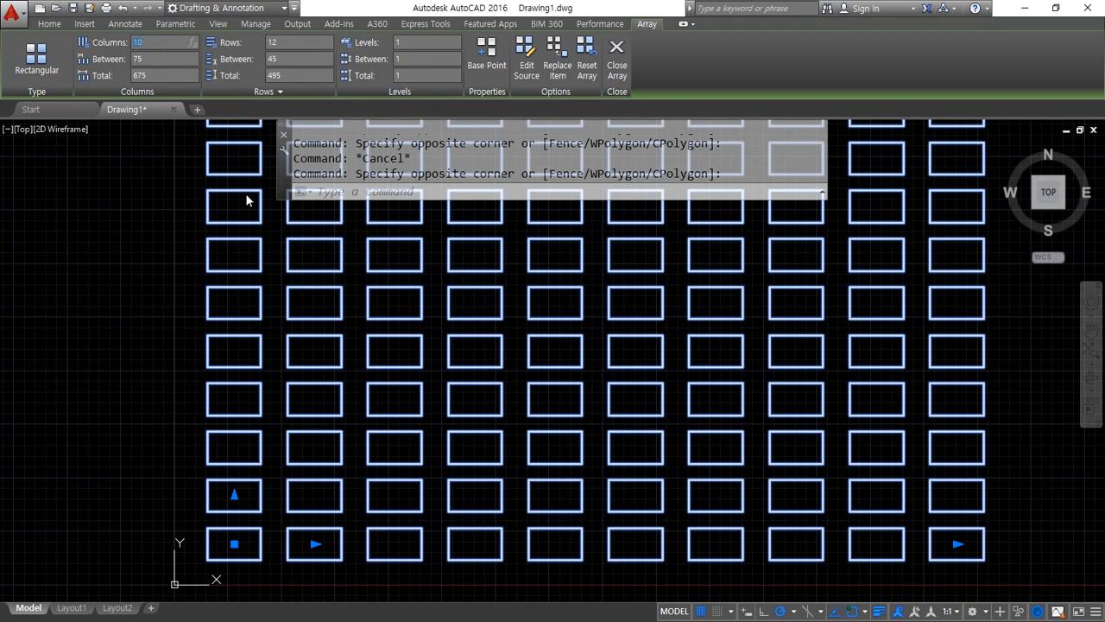
left_click(616, 54)
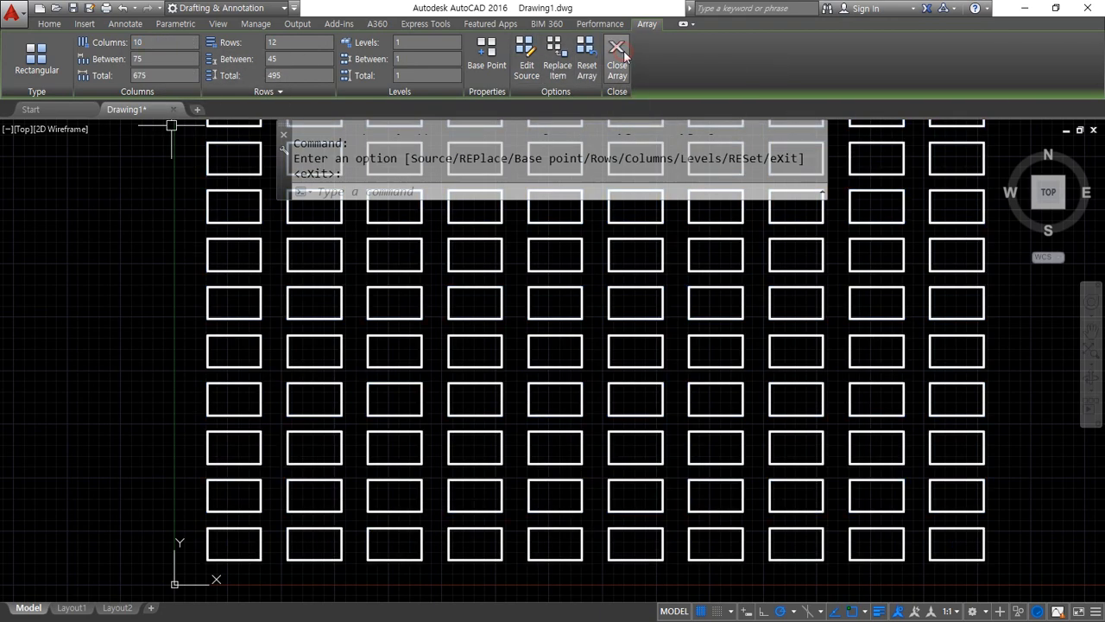
Reselect the edited array and examine its full extent, grips and array settings
left_click(208, 361)
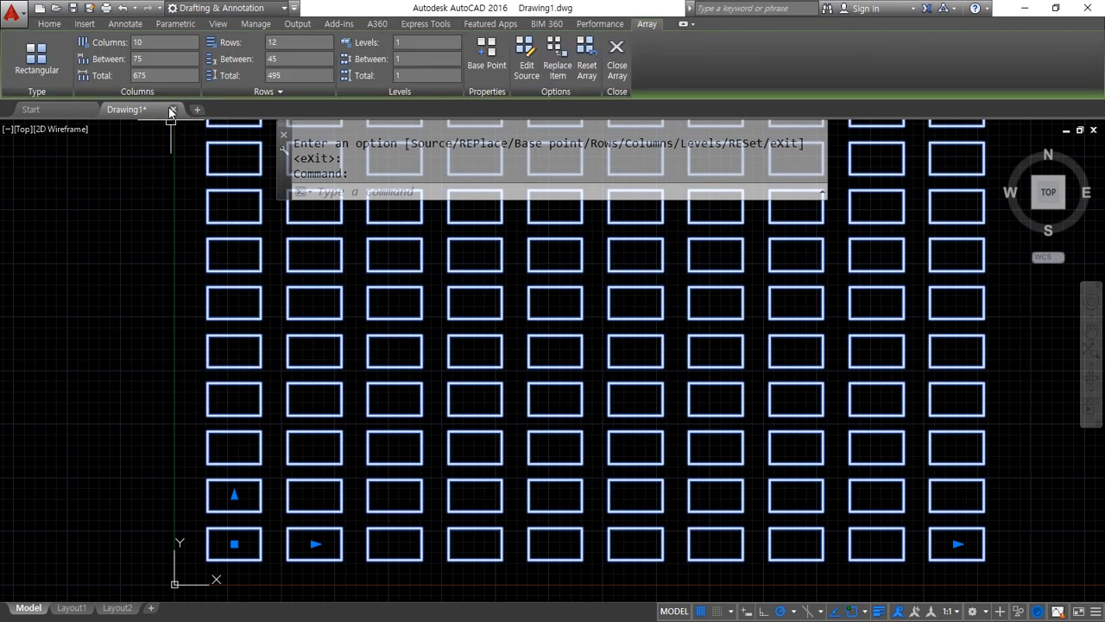
scroll(462, 374, "down", 3)
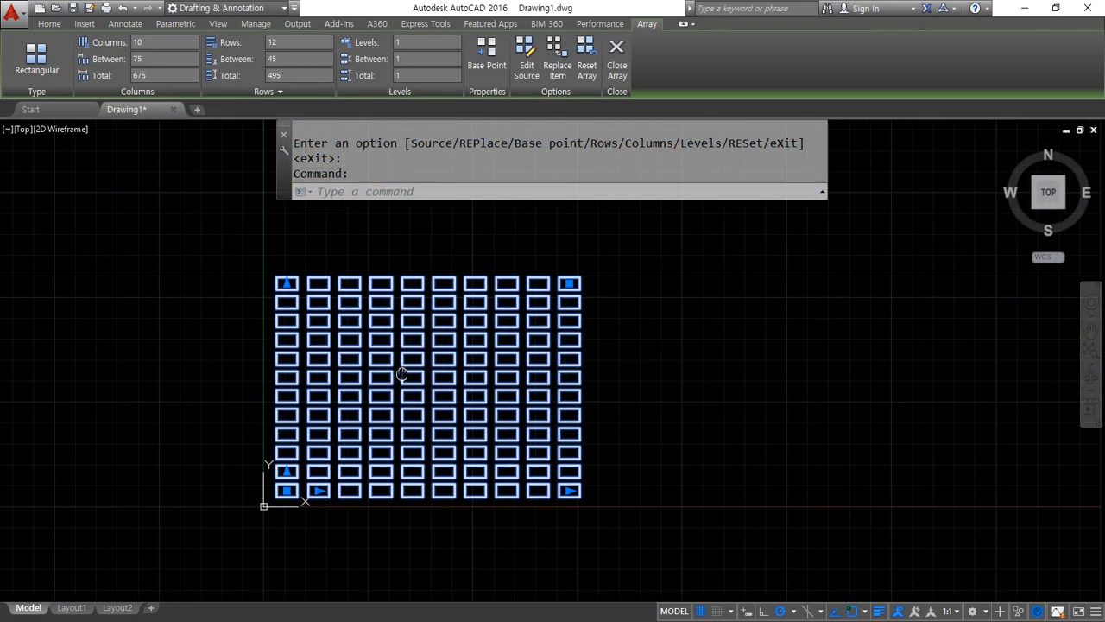
middle_click_drag(423, 342, 413, 393)
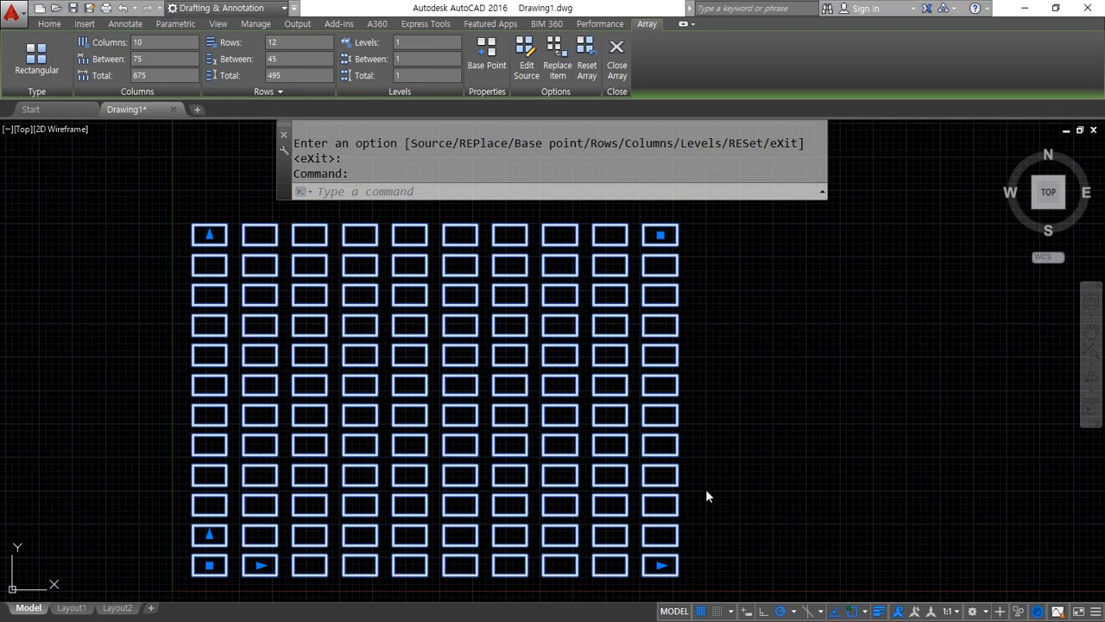
key("Escape")
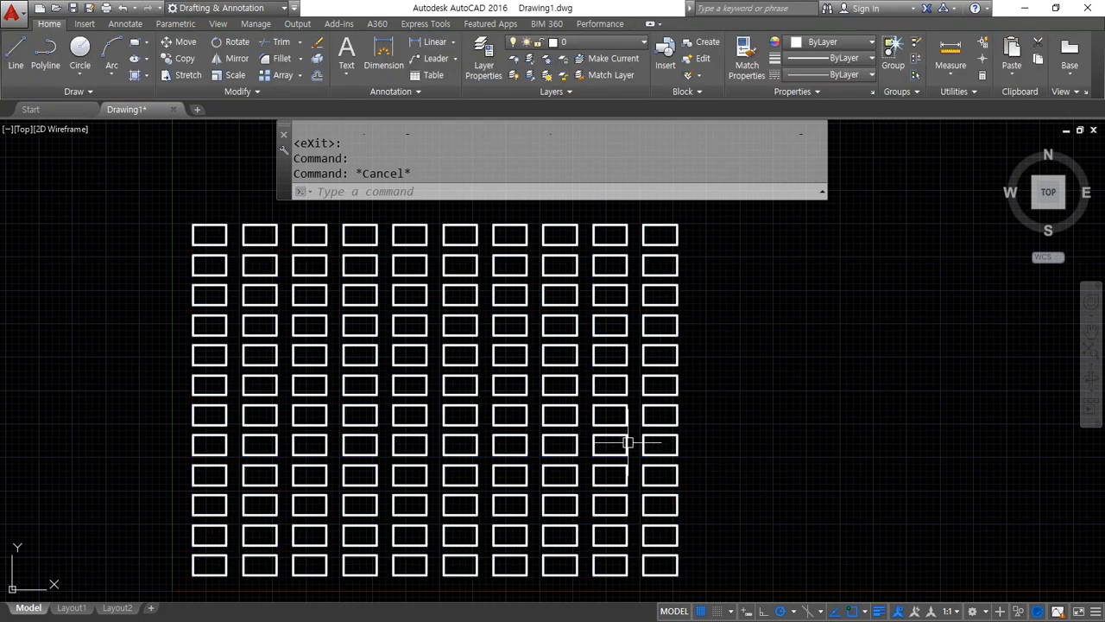
left_click(628, 437)
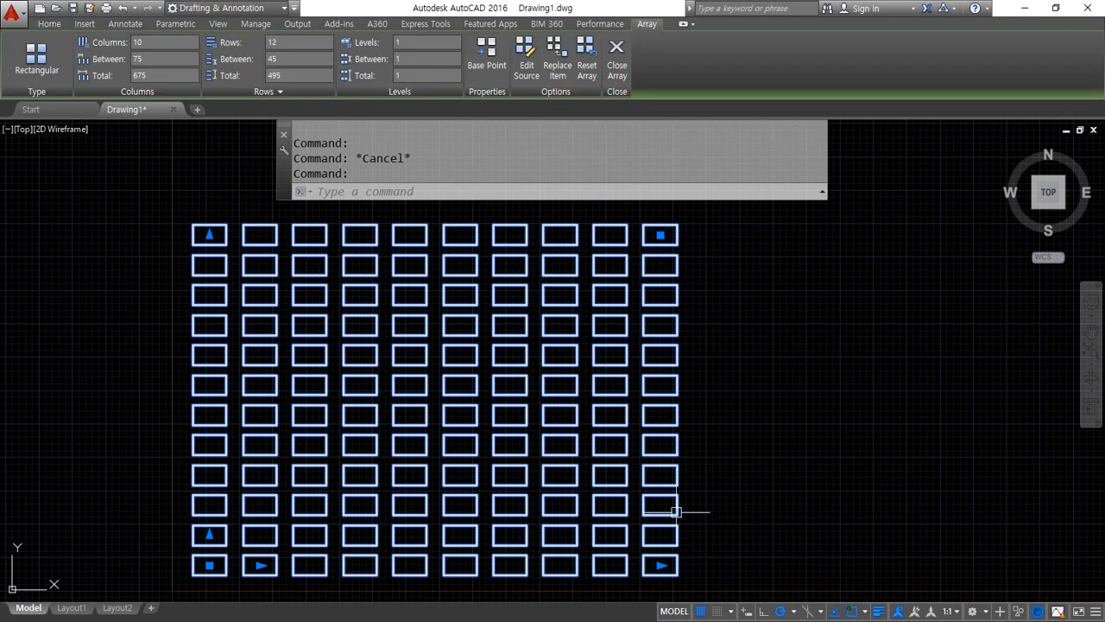
Use the array's count grips to reduce it to 3 columns and 4 rows
left_click(660, 566)
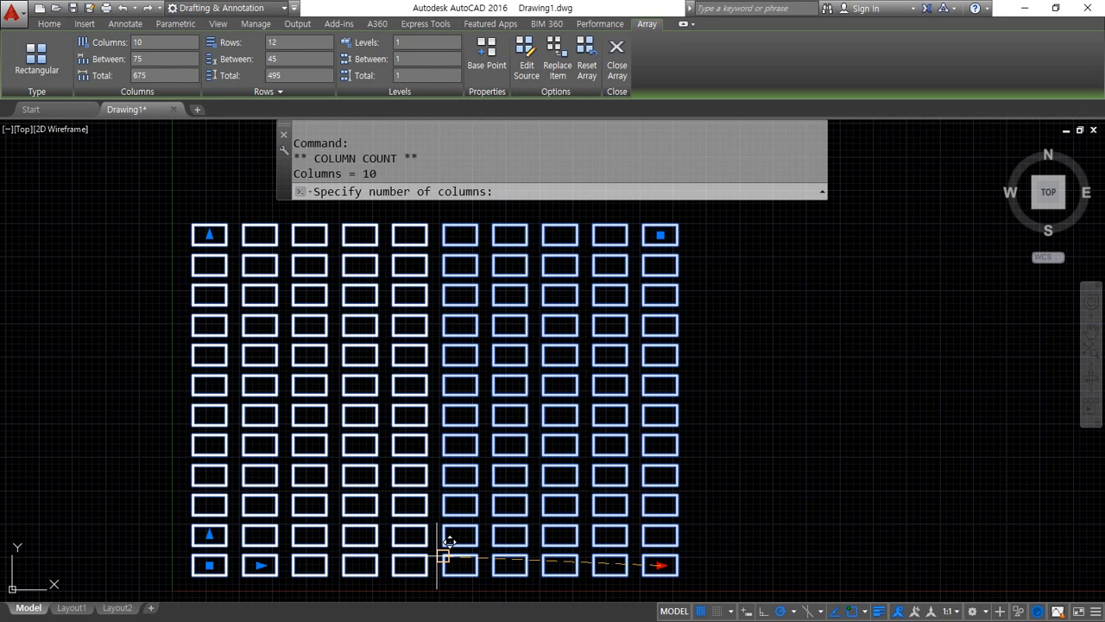
left_click(357, 562)
left_click(207, 234)
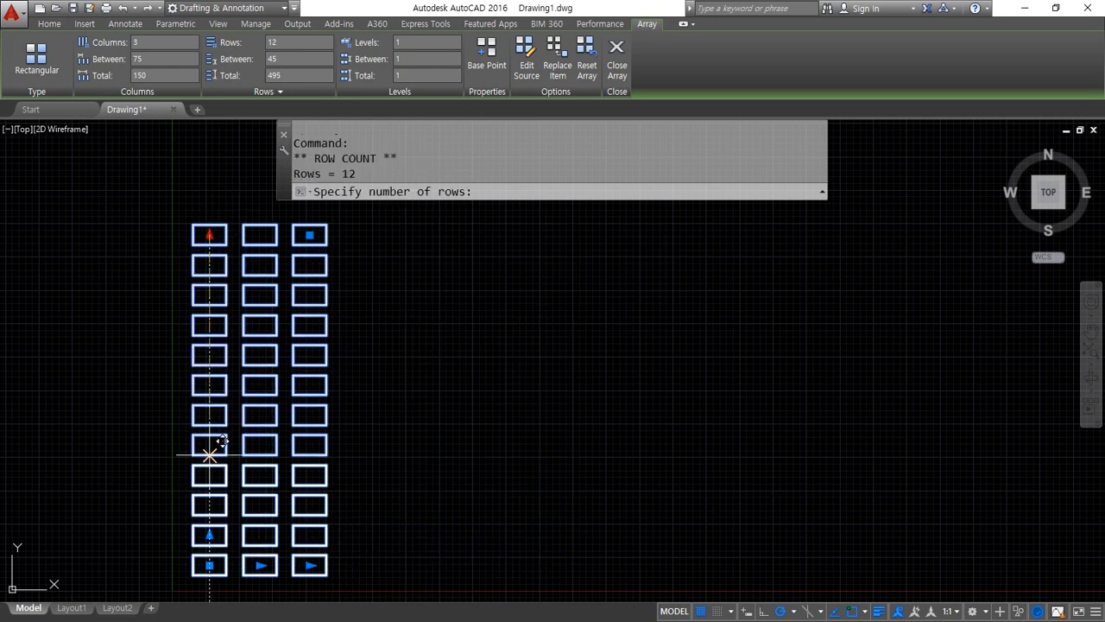
left_click(209, 475)
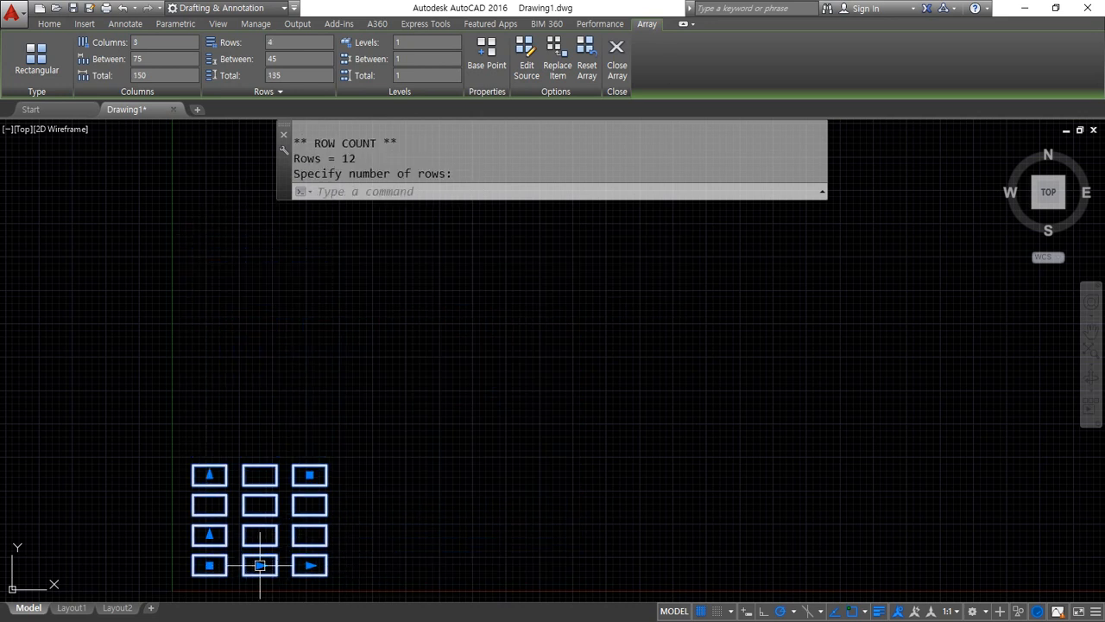
Use the spacing grips to widen the array to 150 between columns and 105 between rows, and clear the selection
left_click(260, 565)
left_click(310, 566)
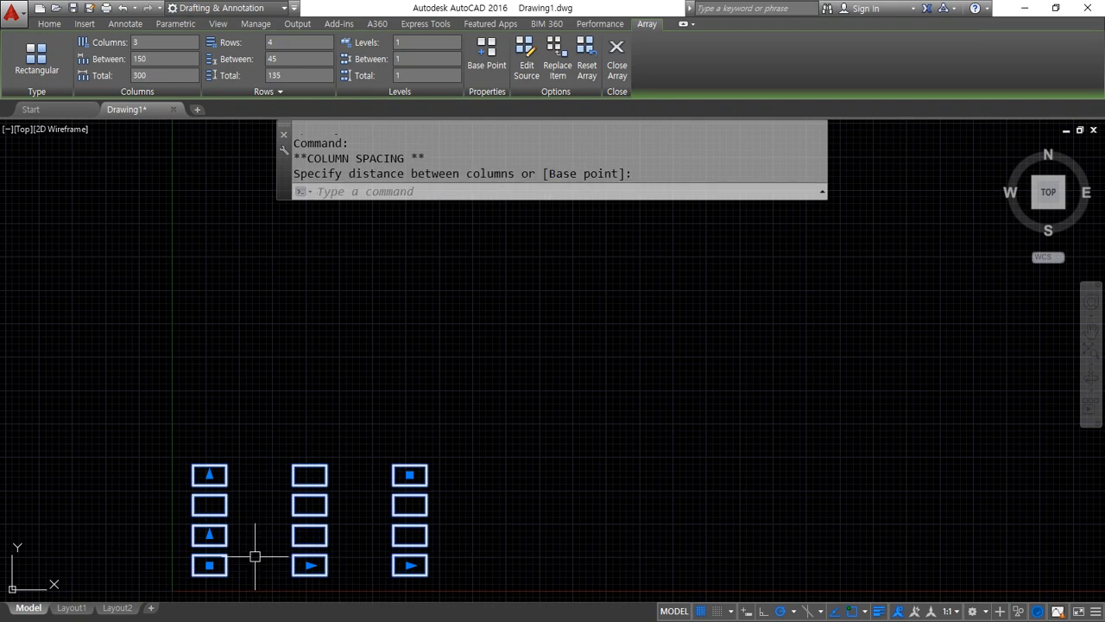
left_click(209, 536)
left_click(209, 495)
key("Escape")
key("Escape")
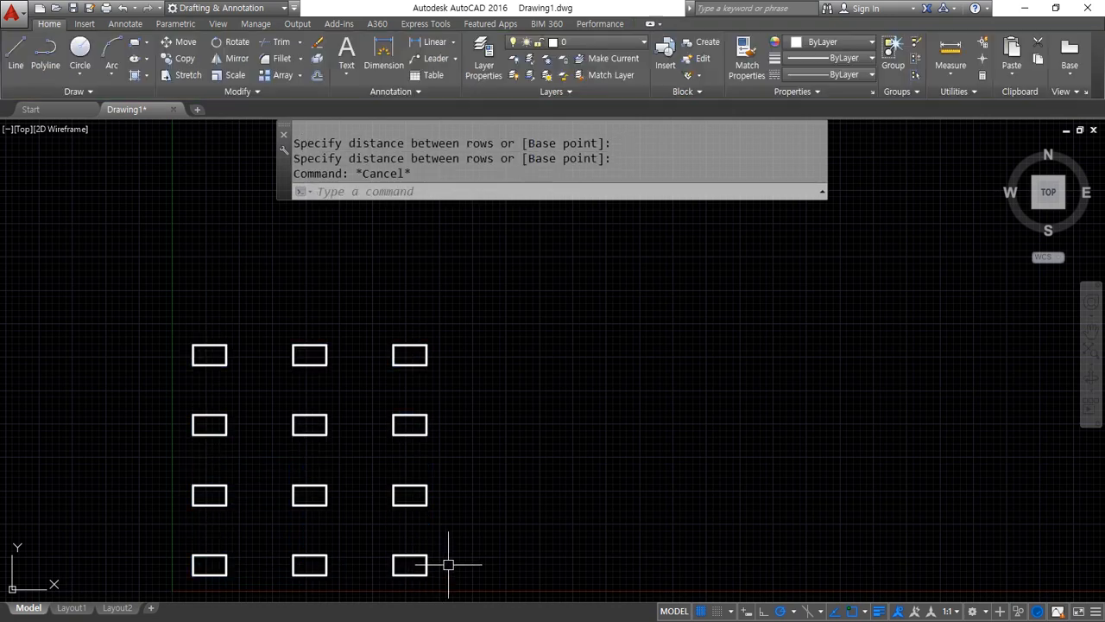
left_click(326, 495)
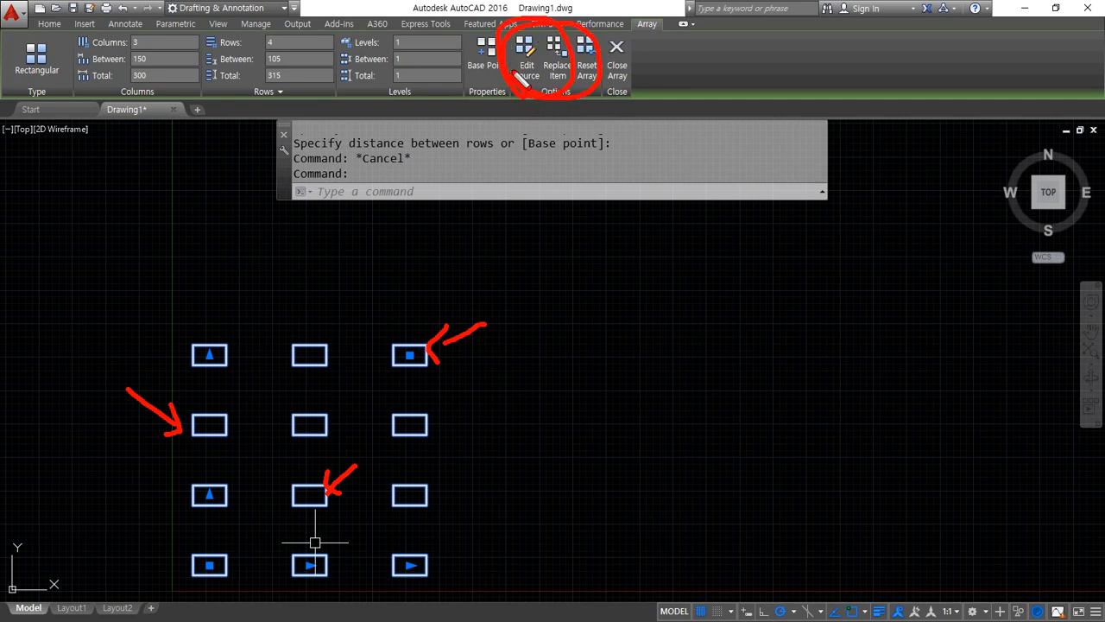
key("Escape")
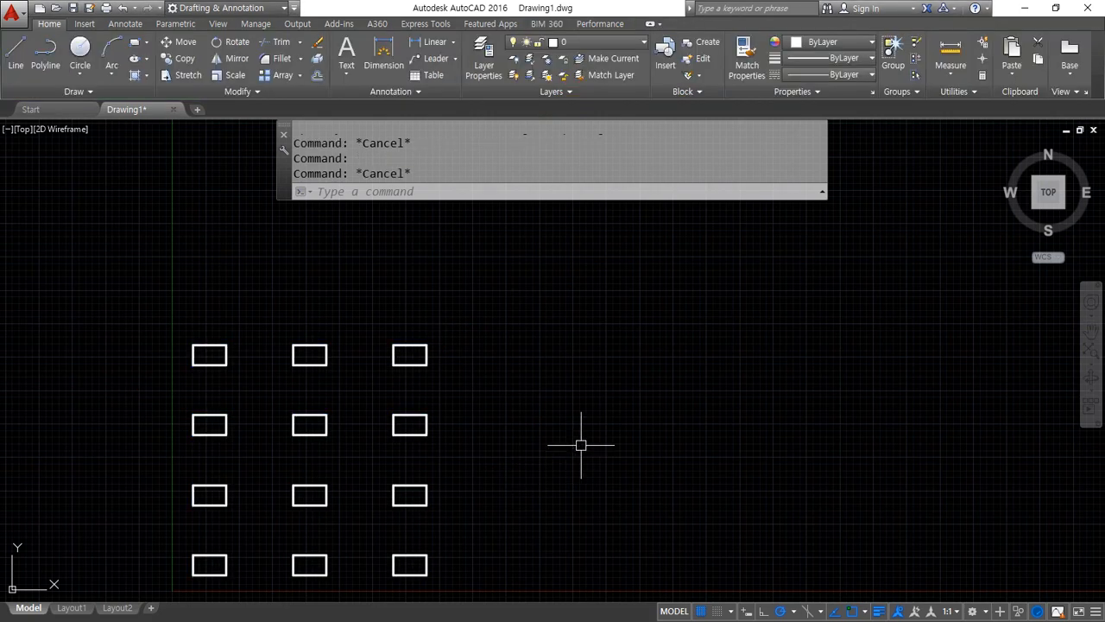
Draw a circle of radius 20 in the empty space to the right of the array
type("c")
key("Return")
left_click(584, 453)
key("Return")
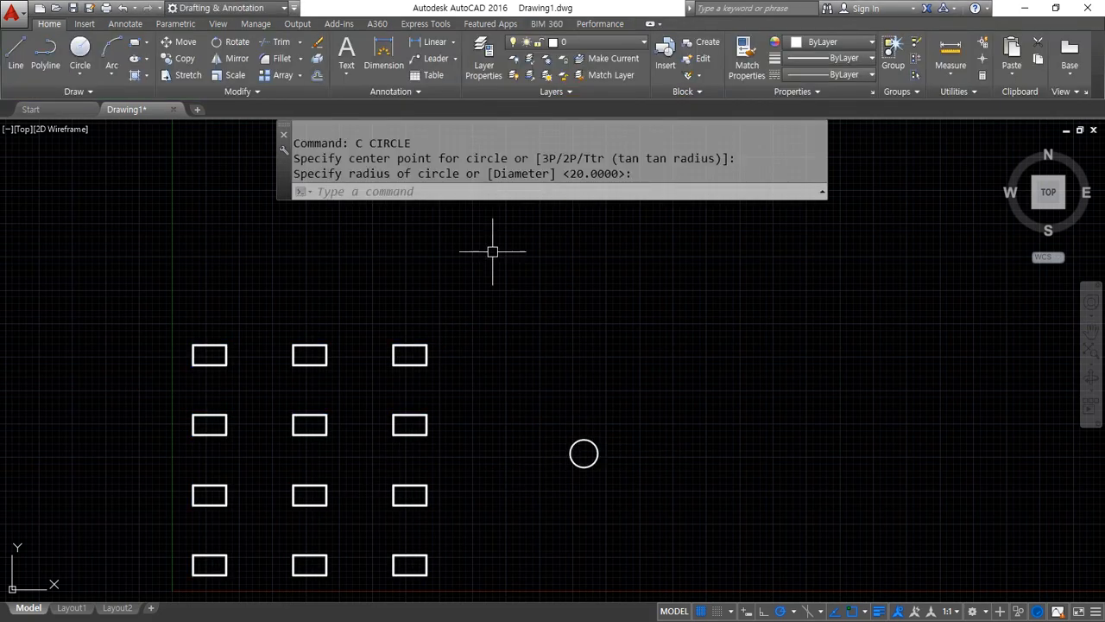
type("ar")
key("Return")
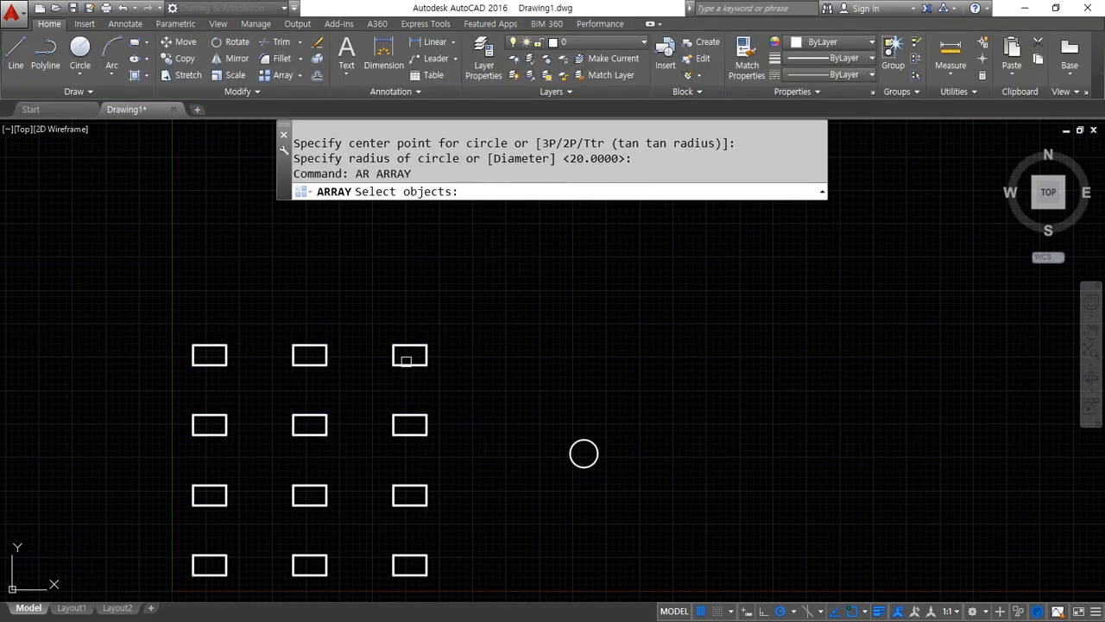
left_click(406, 360)
key("Escape")
key("Escape")
Open the array's source for editing, using the last-column rectangle in the second row from the top
left_click(409, 360)
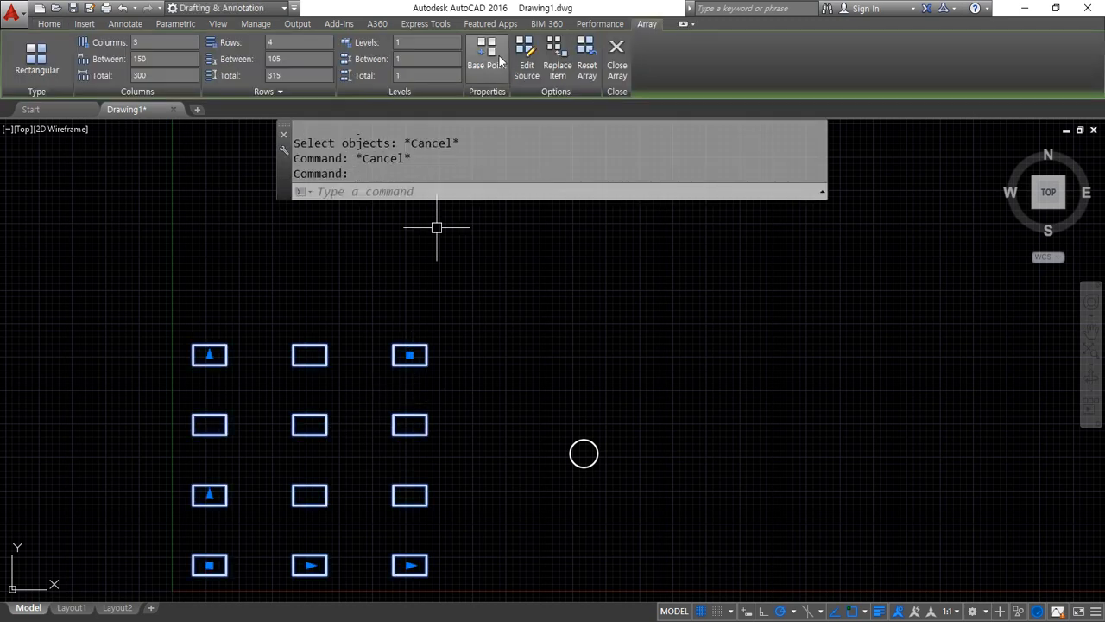
left_click(527, 59)
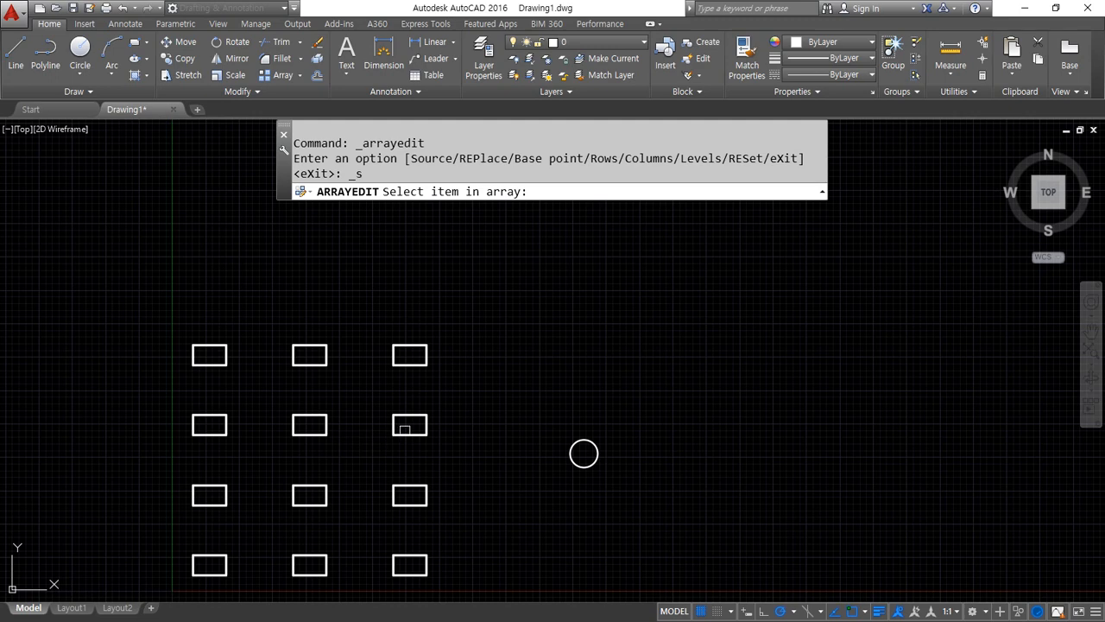
left_click(407, 433)
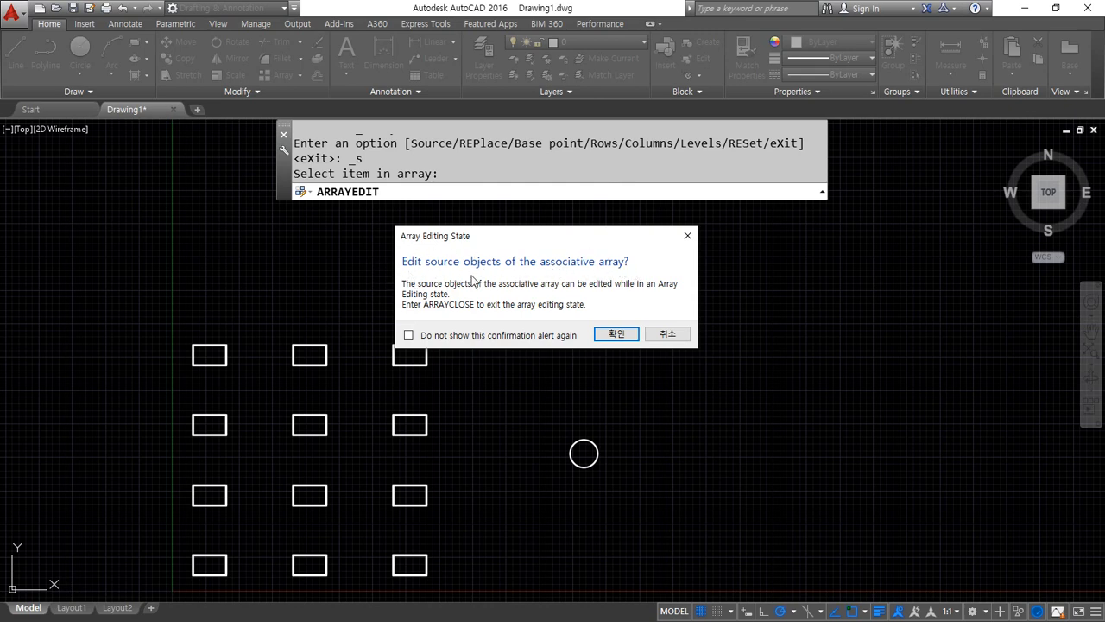
left_click(614, 339)
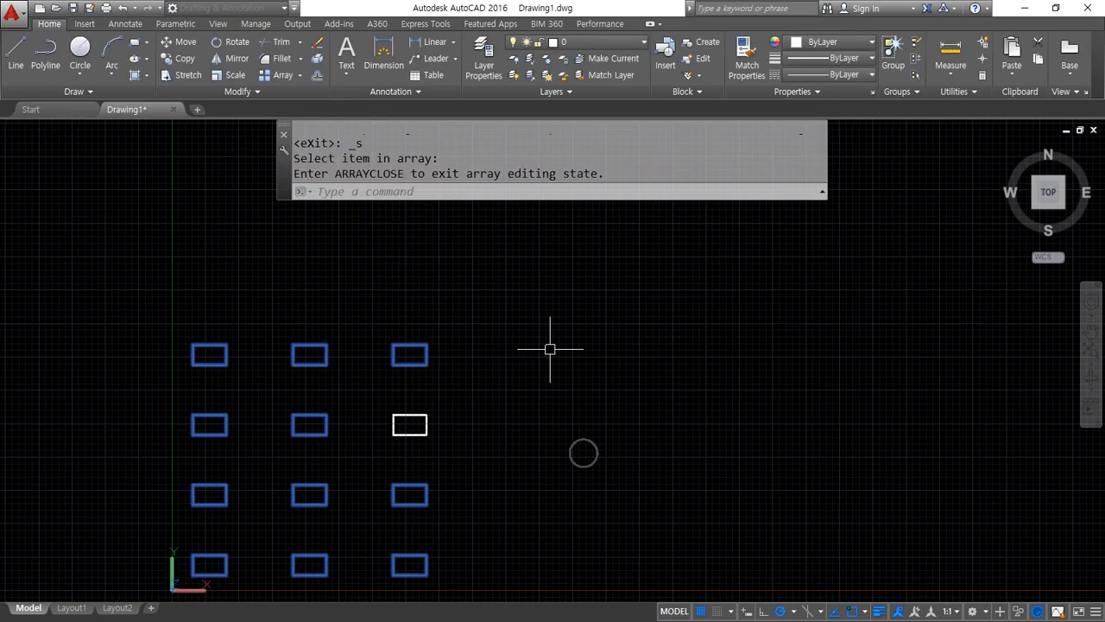
Draw a horizontal line across the source rectangle between the midpoints of its left and right edges
scroll(431, 431, "up", 5)
scroll(351, 393, "down", 5)
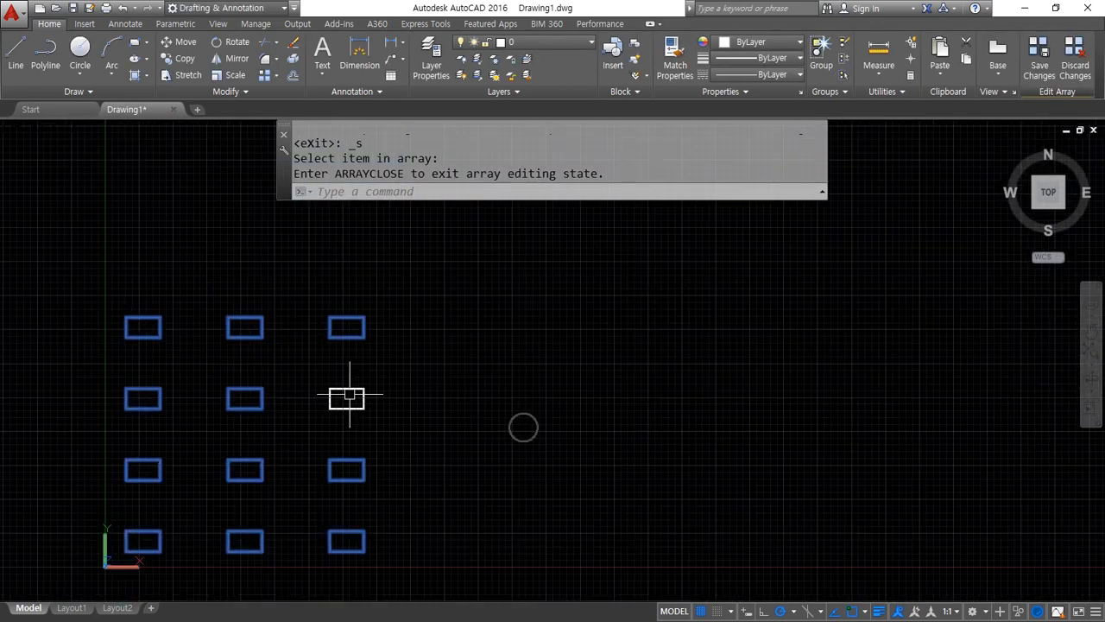
type("l")
key("Return")
scroll(349, 397, "up", 1)
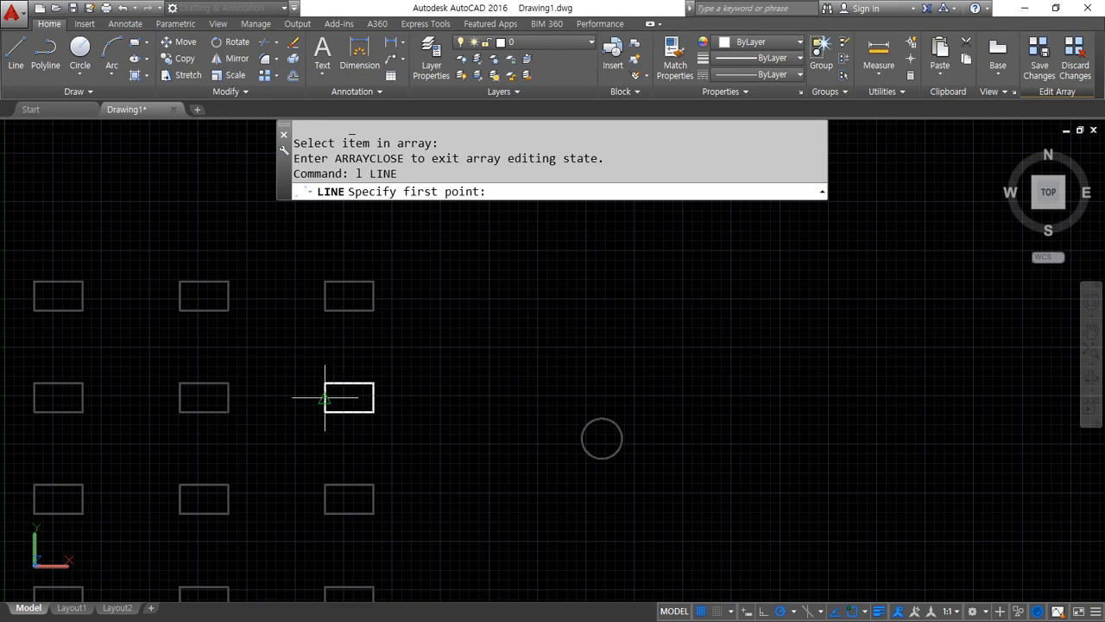
left_click(325, 398)
left_click(373, 398)
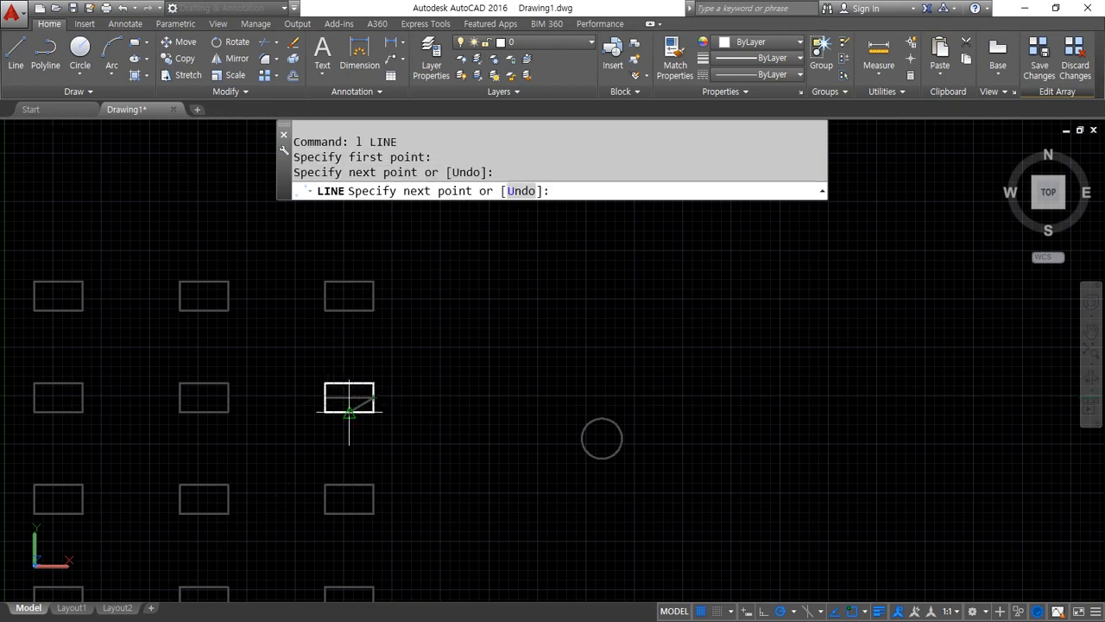
key("Return")
Draw a vertical line through the centre of the source rectangle, connecting the midpoints of its top and bottom edges
scroll(226, 403, "up", 3)
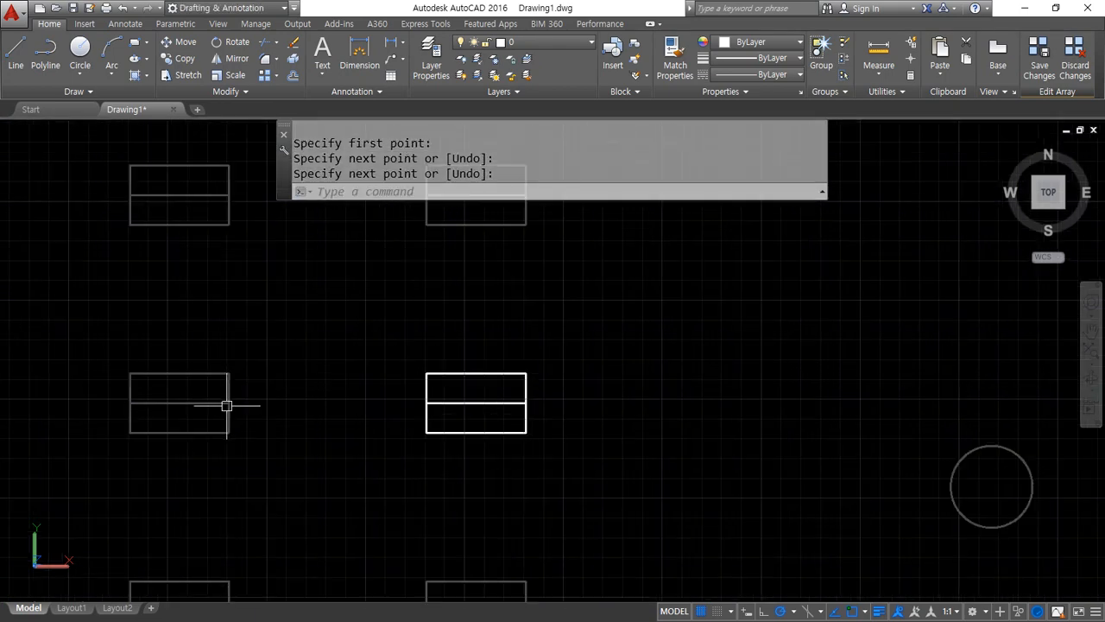
scroll(294, 405, "down", 2)
type("l")
key("Return")
left_click(408, 404)
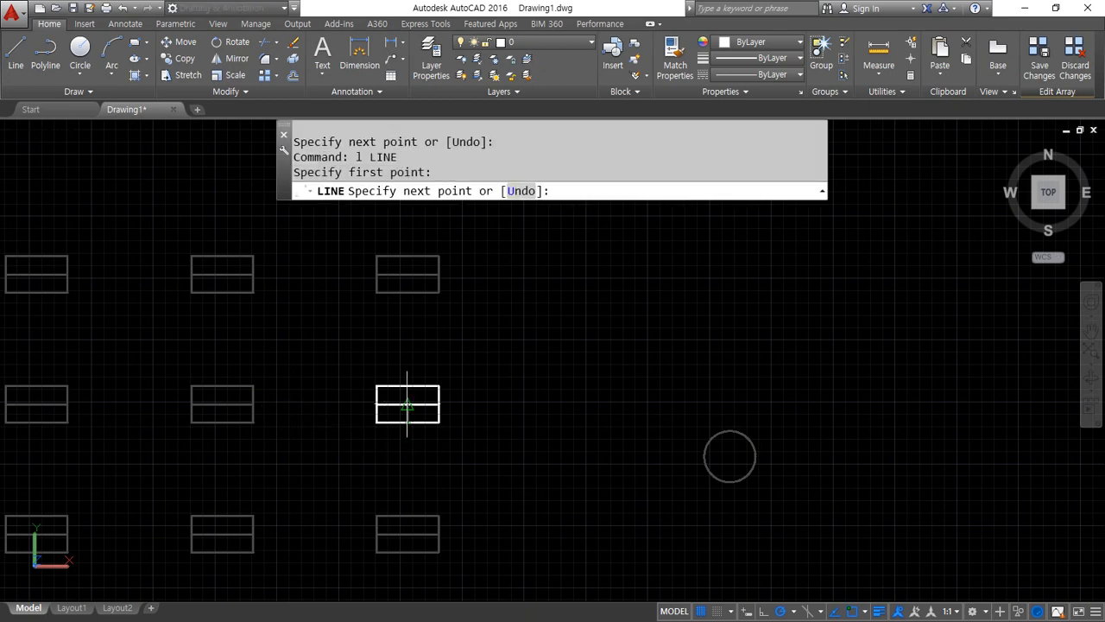
left_click(407, 386)
key("Return")
Fillet the source's edges and centre lines with radius 0 to cut away the lower-left quarter, leaving an L-shaped outline
type("f")
key("Return")
left_click(377, 393)
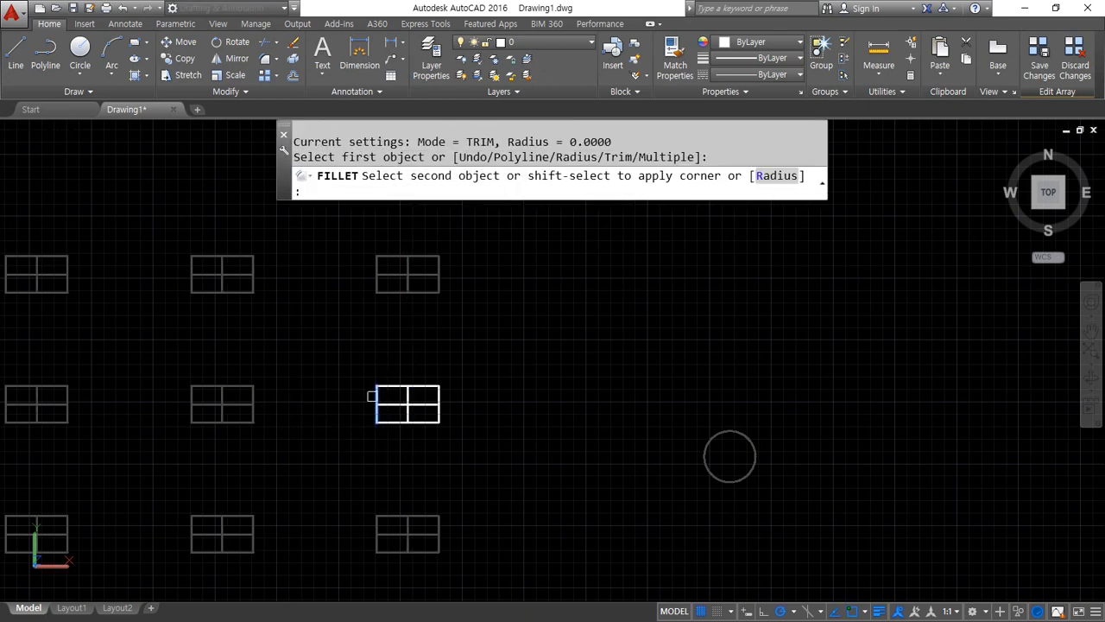
left_click(389, 402)
key("Return")
left_click(408, 413)
left_click(415, 421)
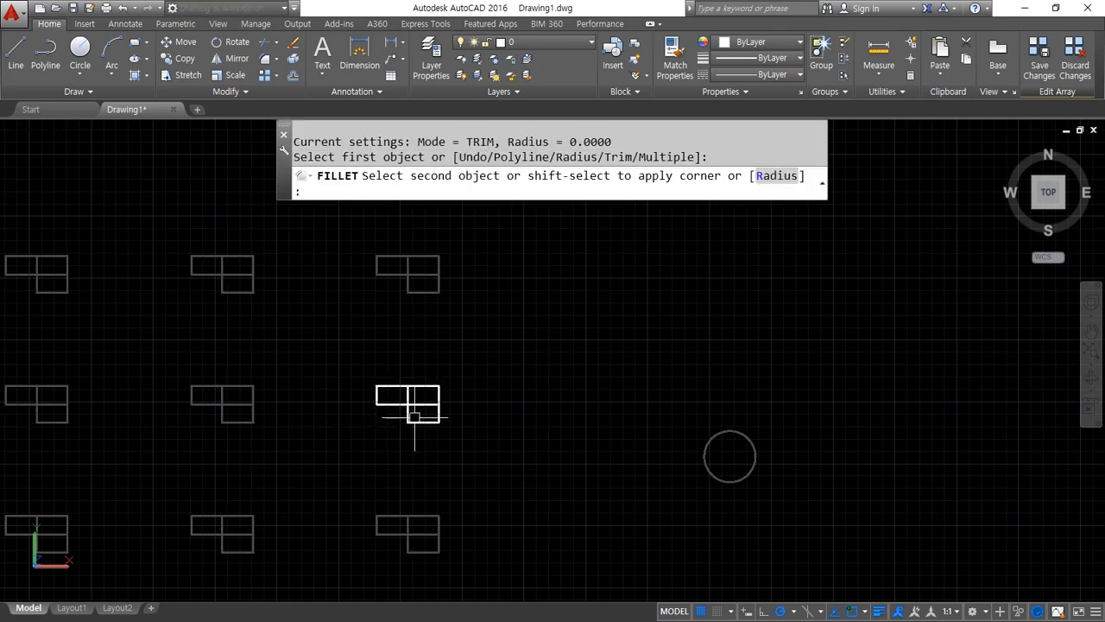
key("Return")
left_click(394, 404)
left_click(407, 420)
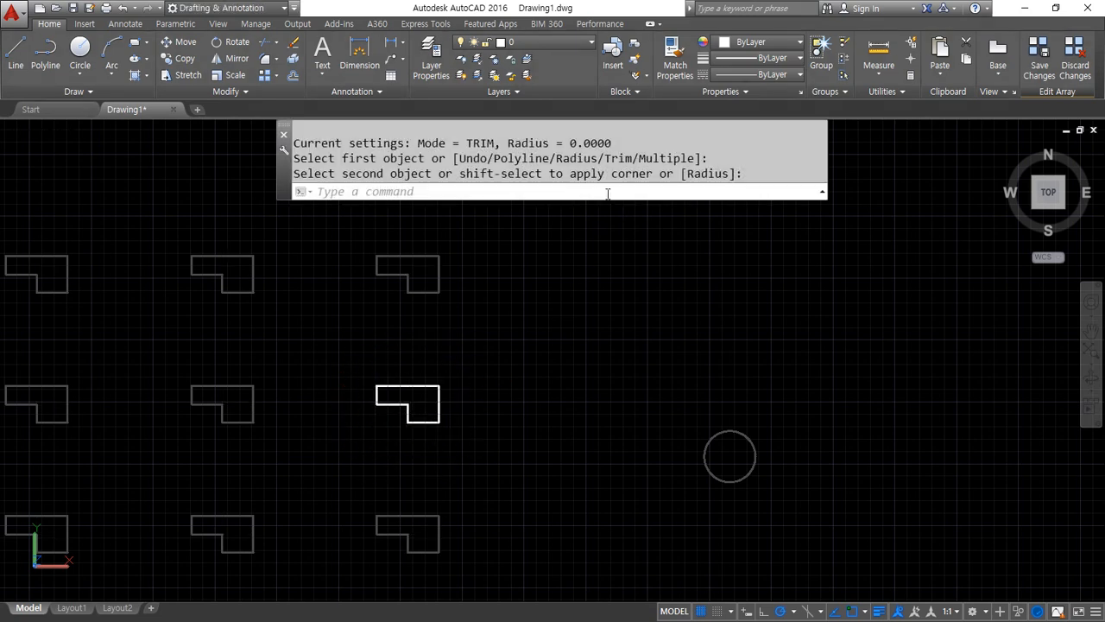
Save the changes to the array's source object and exit the array editing state
key("Return")
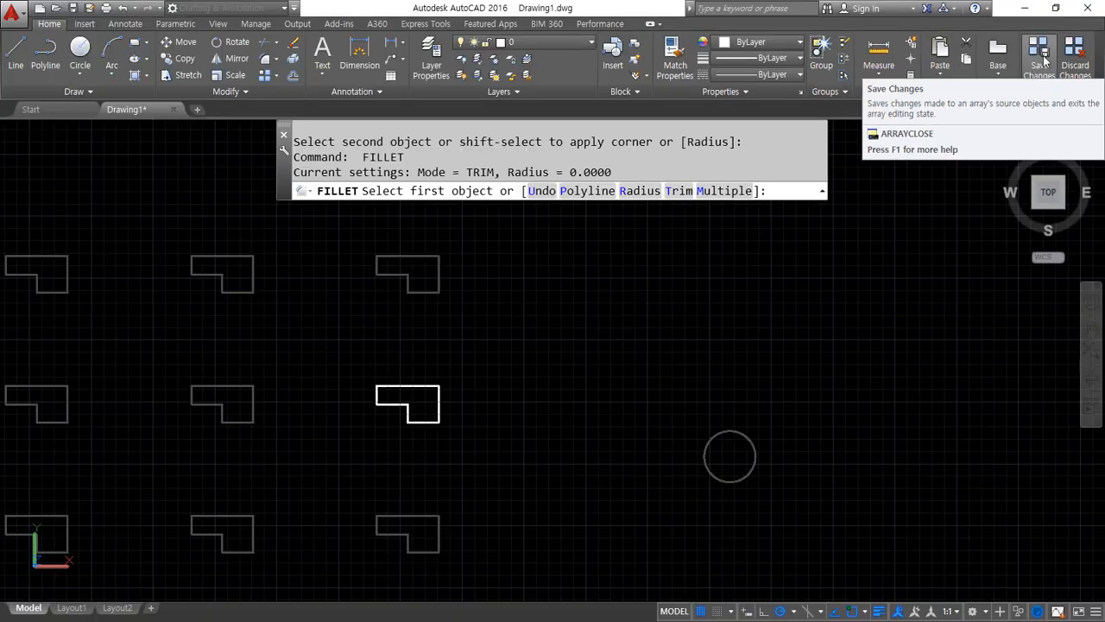
left_click(1043, 57)
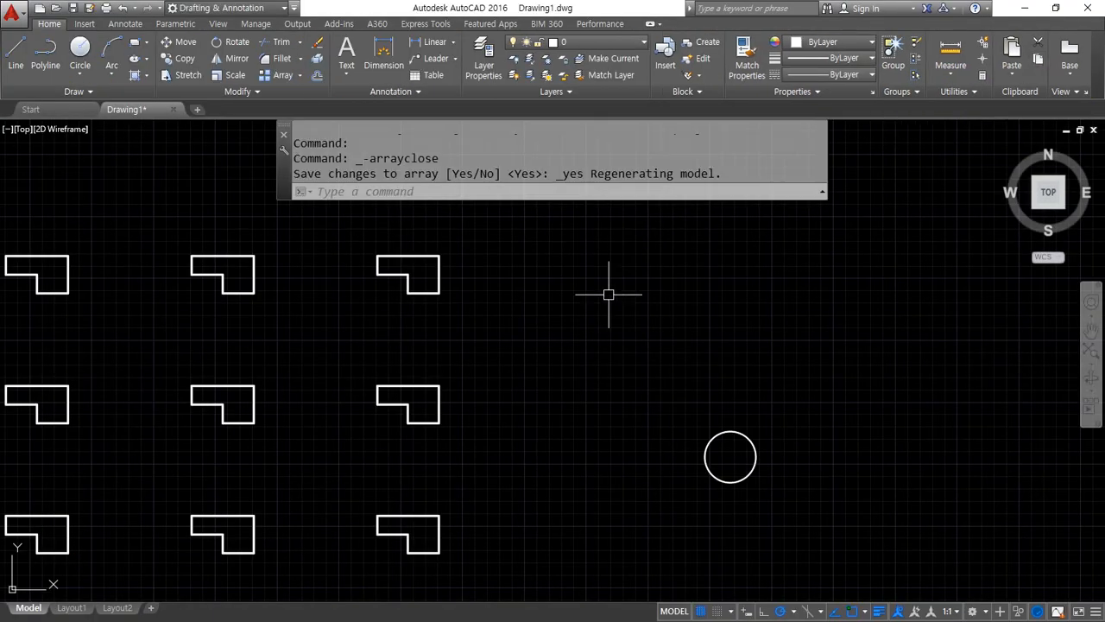
mouse_move(486, 391)
left_mouse_down()
mouse_move(528, 345)
mouse_move(501, 382)
left_mouse_up()
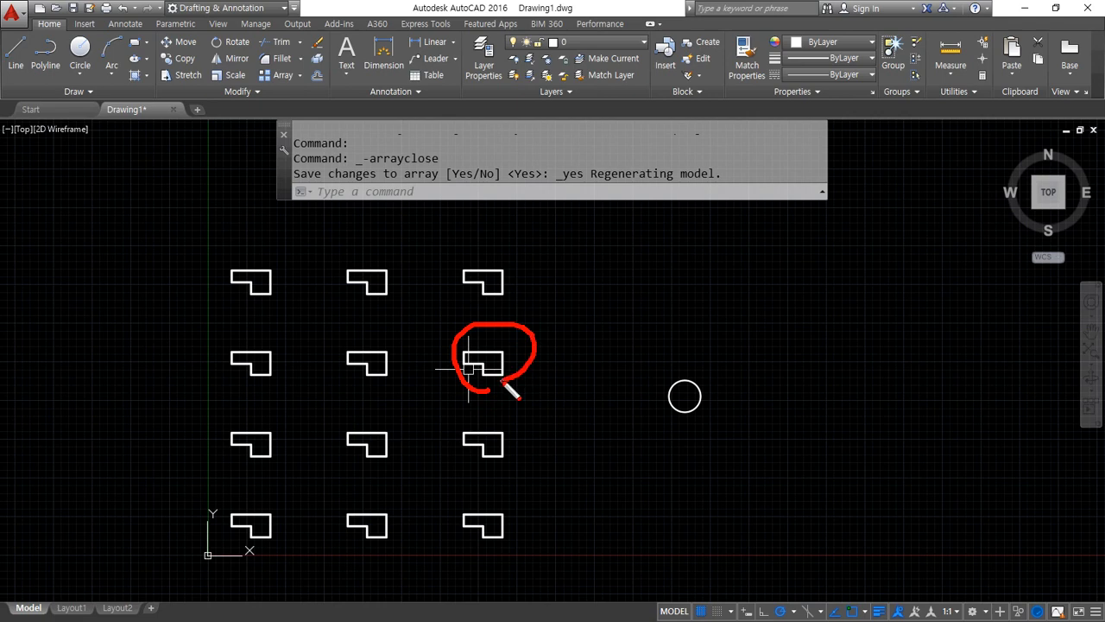
left_click_drag(453, 298, 345, 319)
mouse_move(312, 380)
left_mouse_down()
mouse_move(299, 458)
mouse_move(335, 499)
mouse_move(391, 389)
left_mouse_up()
key("Escape")
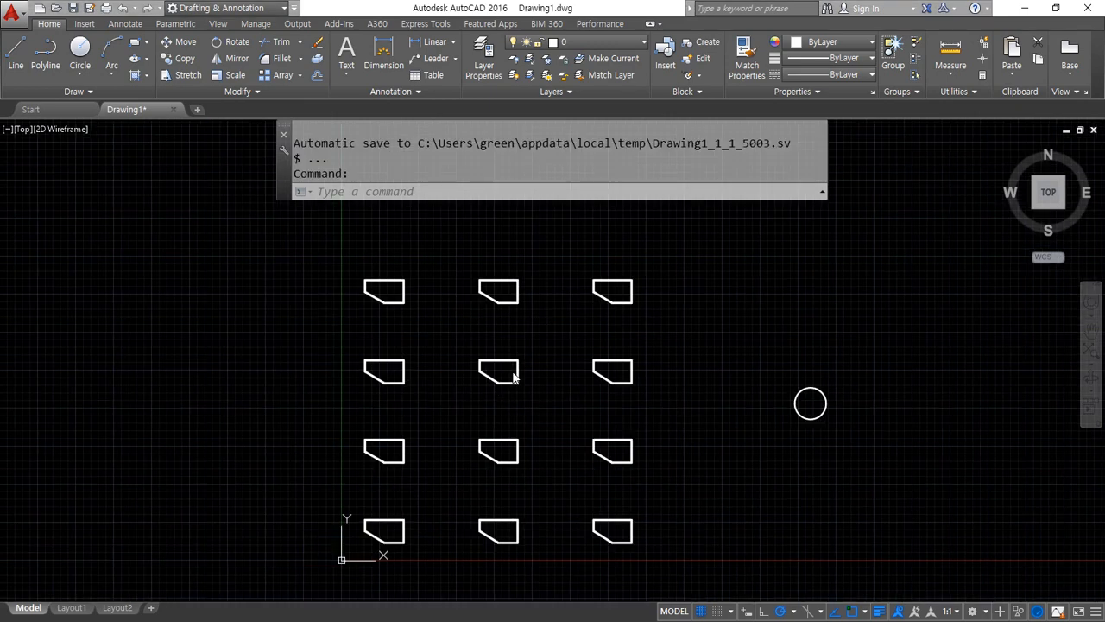
Select the associative array of slanted-corner shapes
left_click(501, 383)
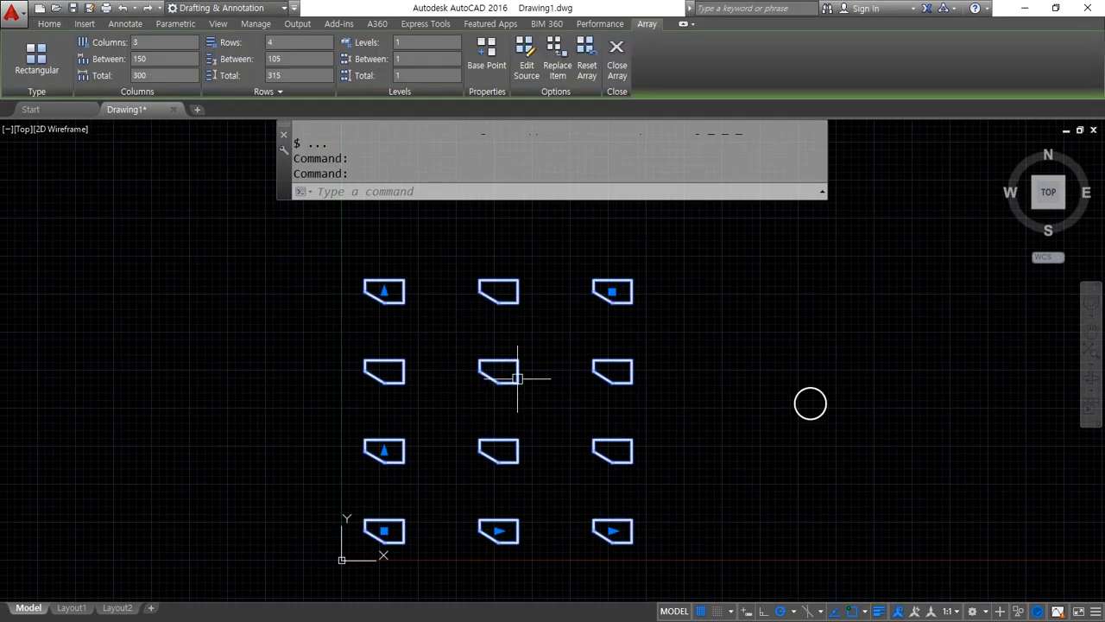
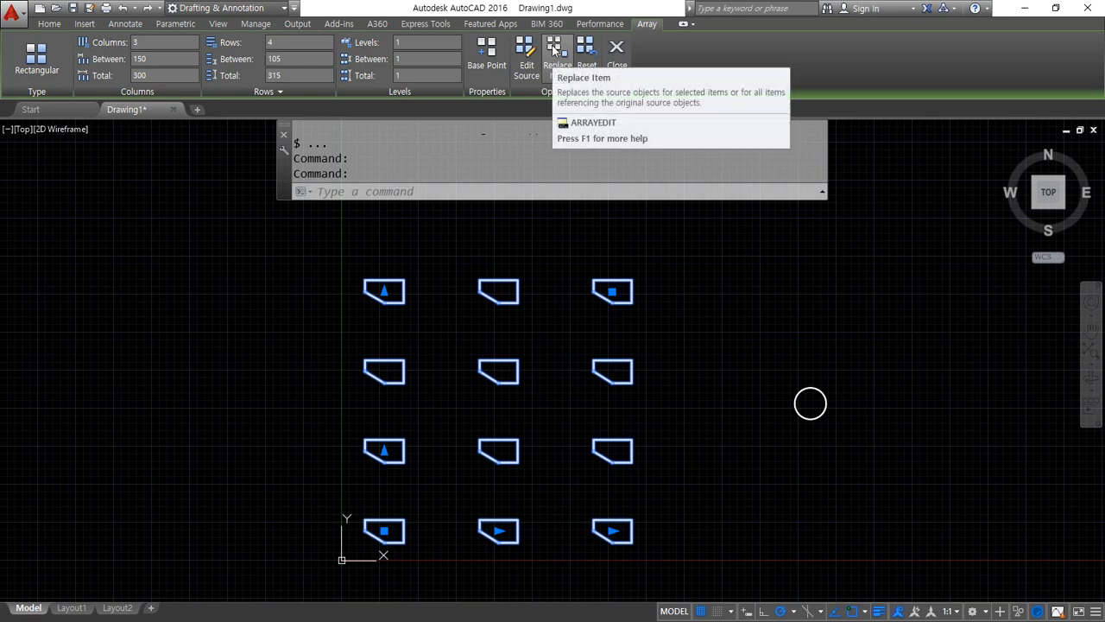
Replace the array's lower-left item with the circle, using the centre of that array item as the base point
left_click(554, 49)
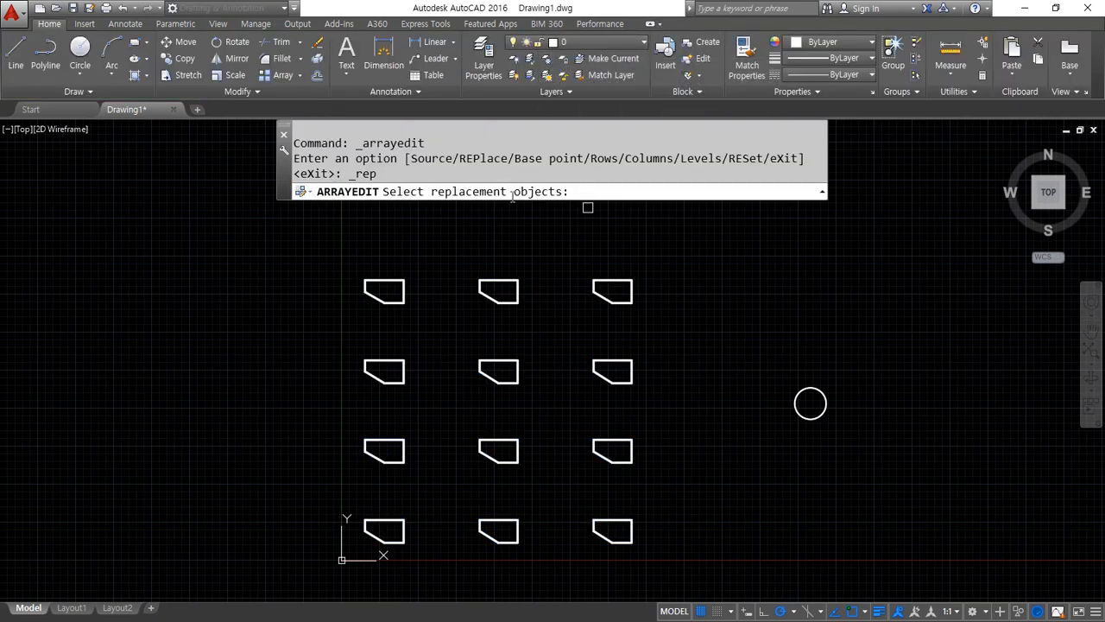
left_click(800, 399)
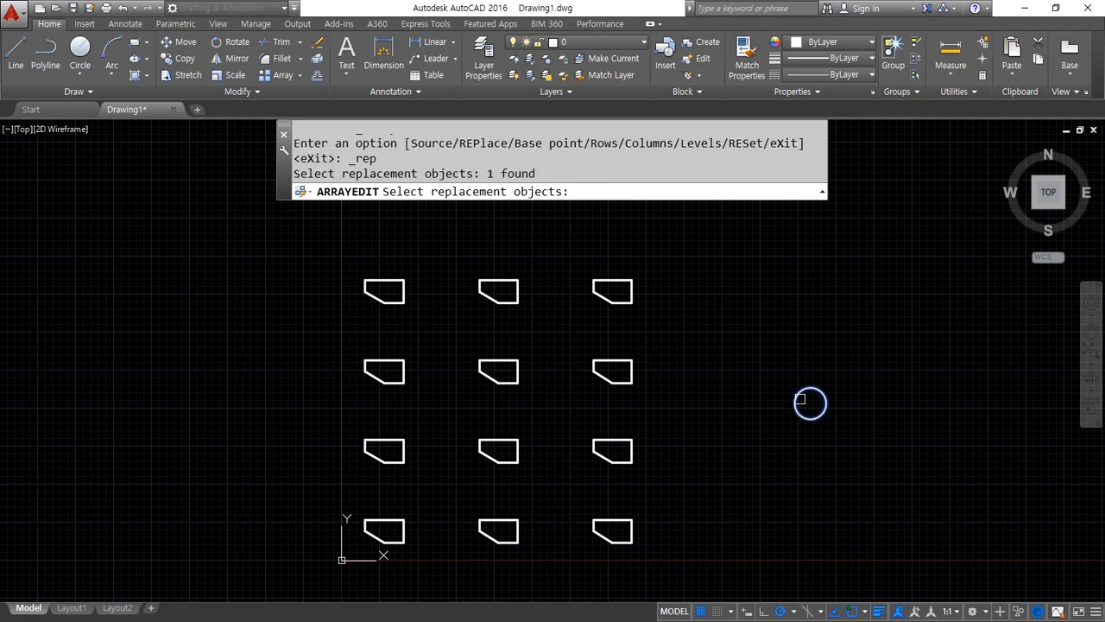
key("Return")
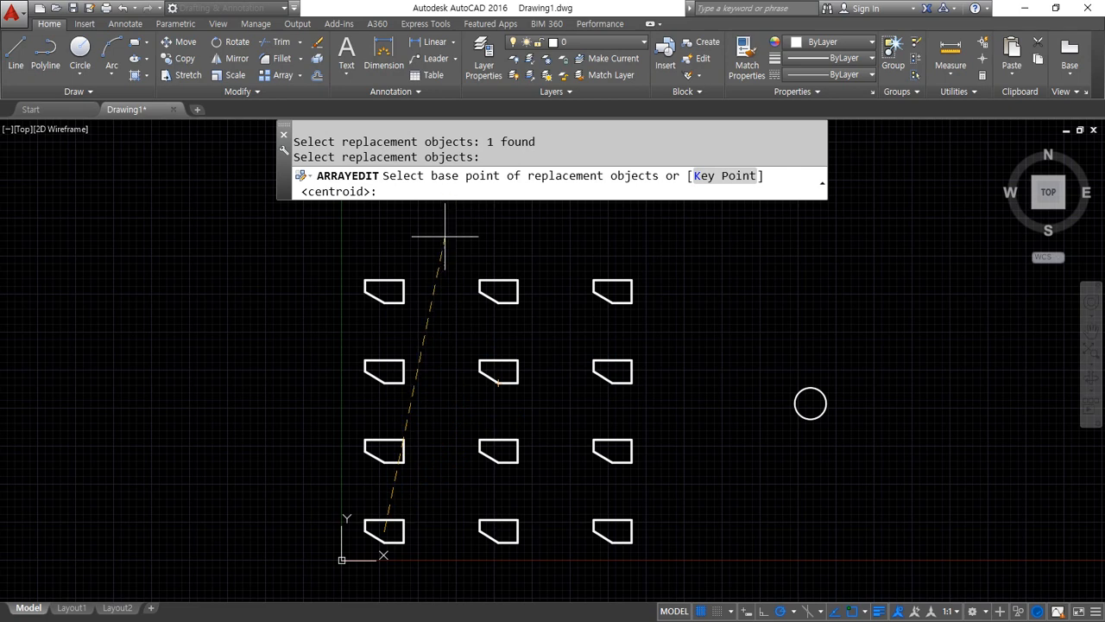
left_click(386, 533)
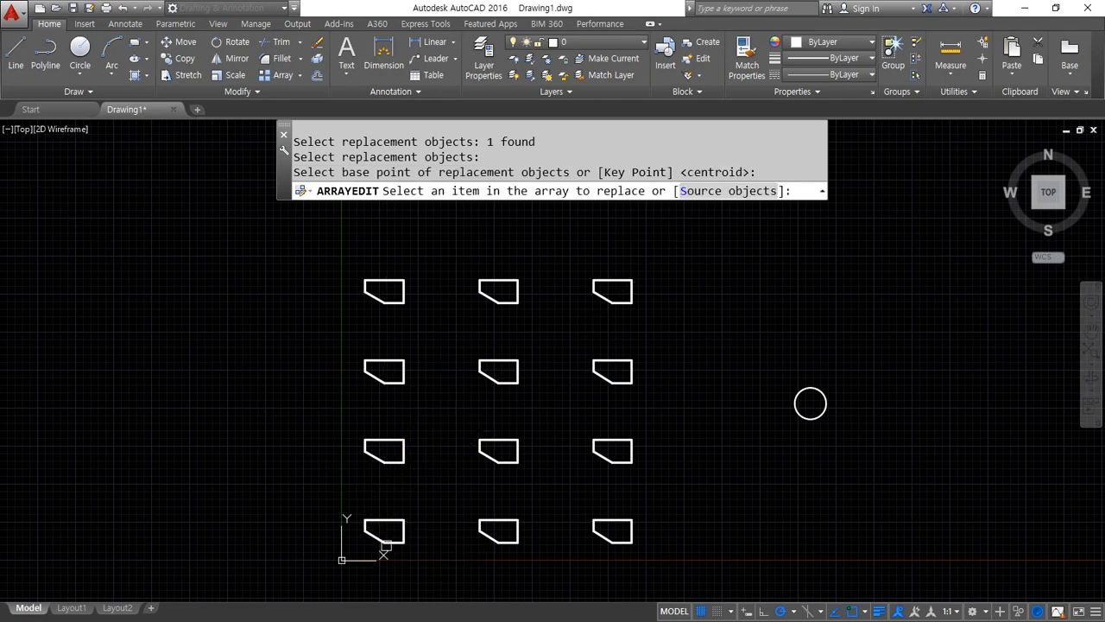
left_click(387, 544)
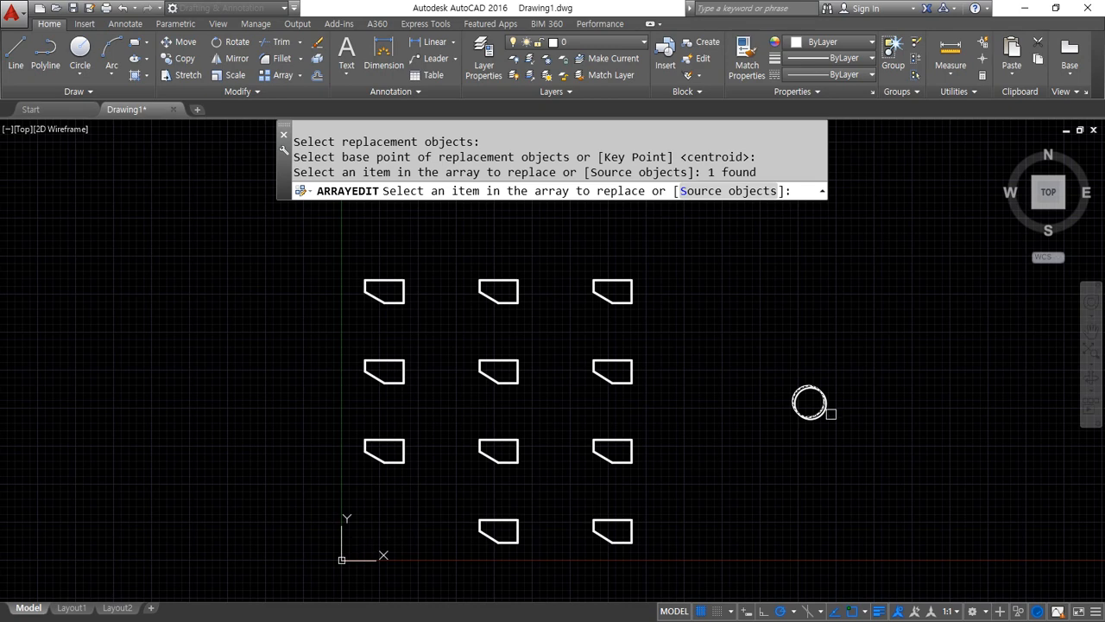
key("Return")
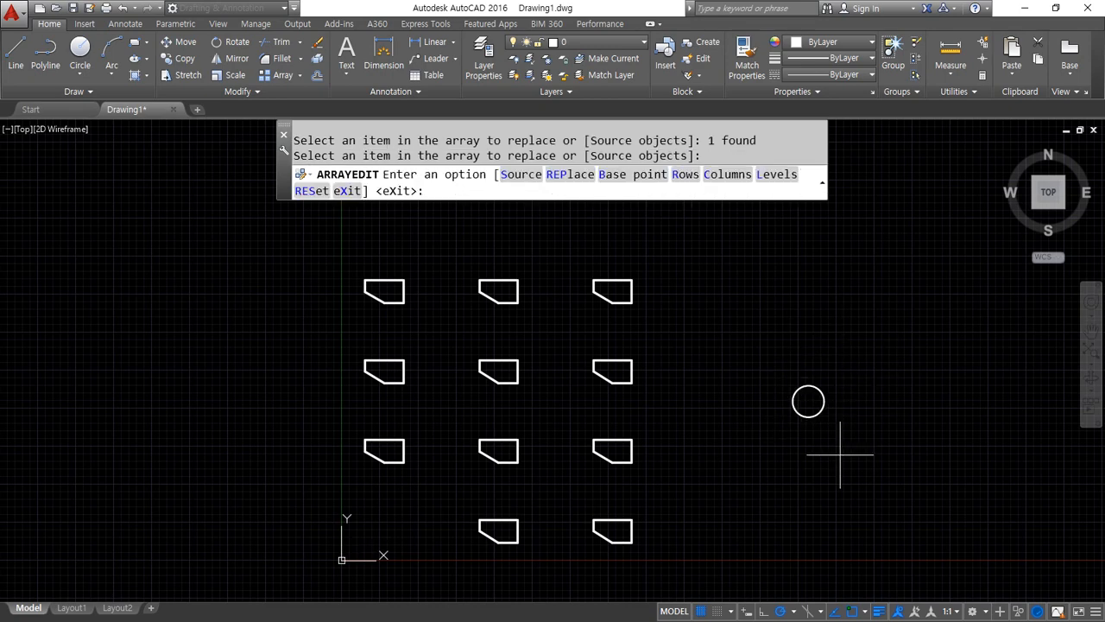
Leave array editing and undo the circle replacement of the lower-left item
key("ctrl+z")
key("Escape")
key("Escape")
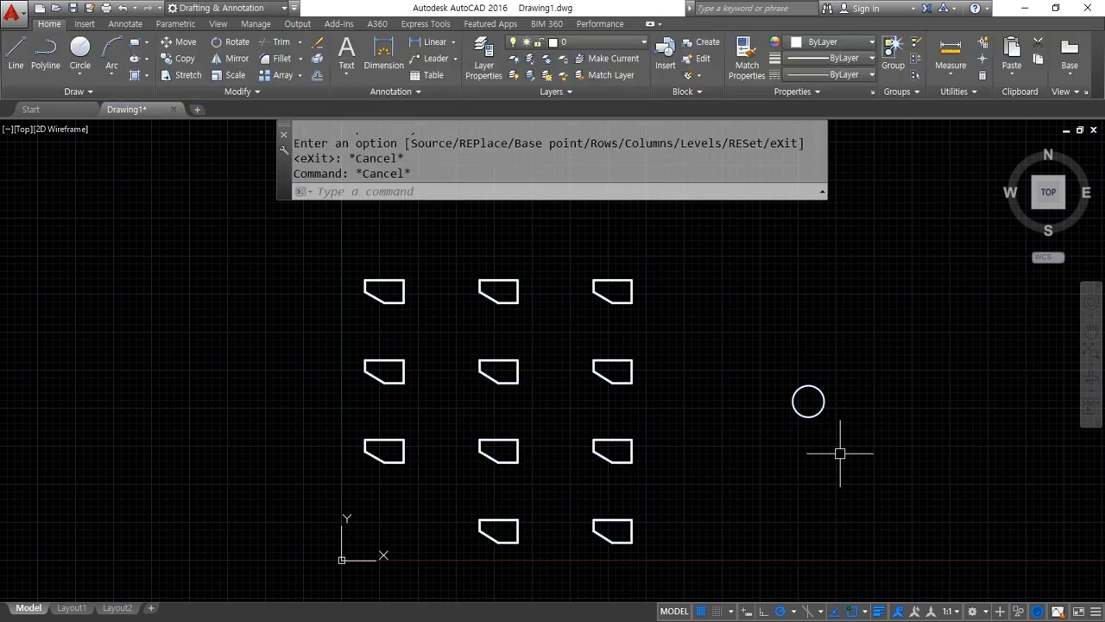
key("ctrl+z")
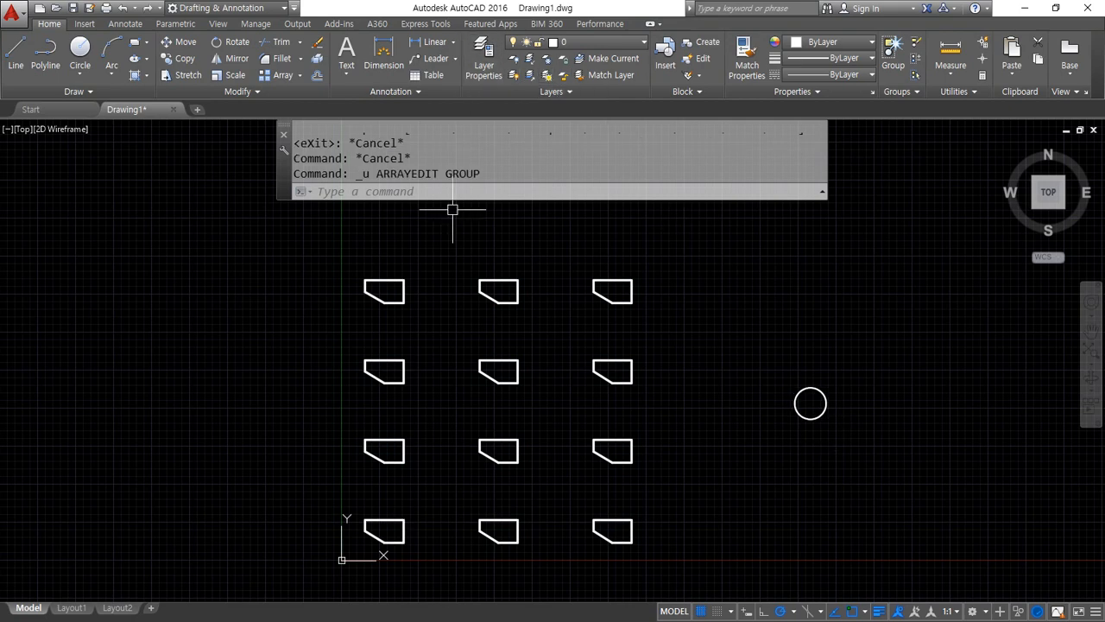
Reset the array, then choose the circle as the replacement object with its centre as the base point
left_click(511, 440)
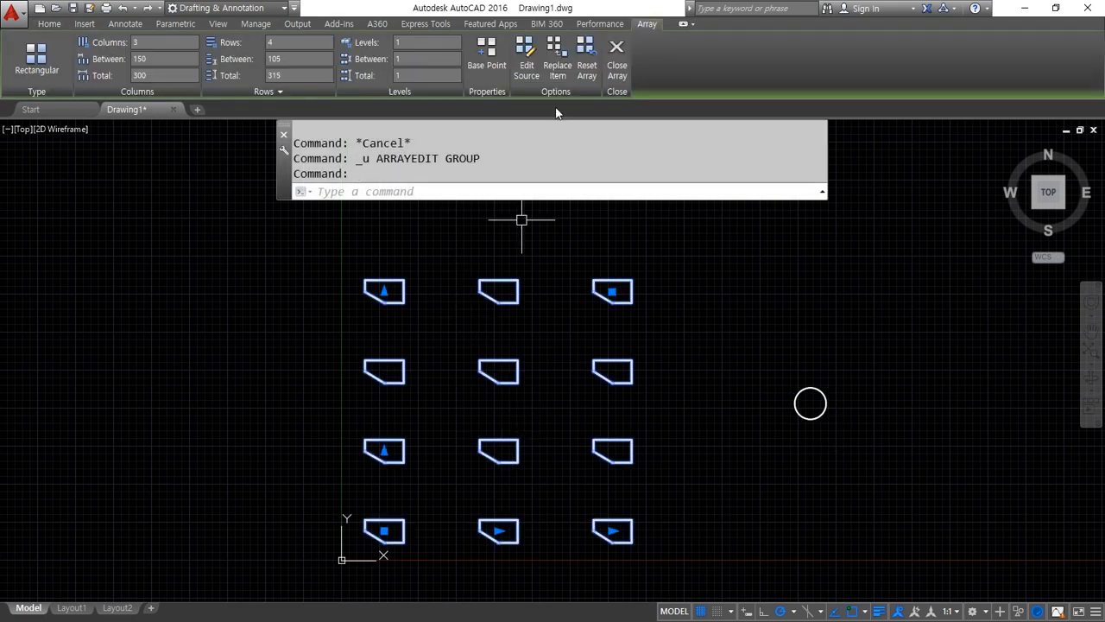
left_click(591, 66)
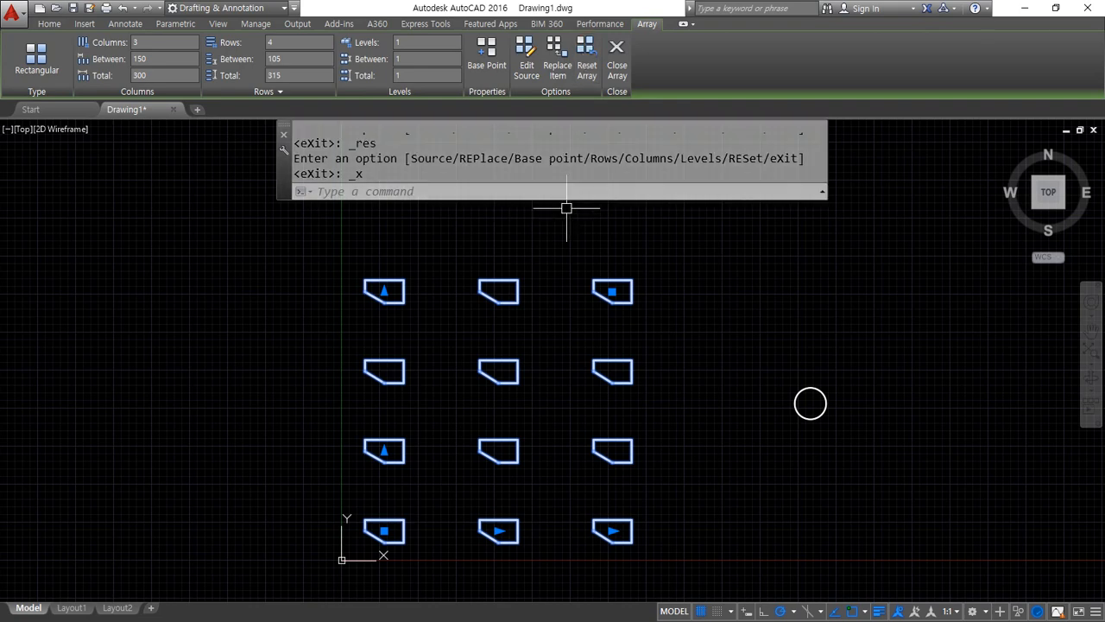
left_click(558, 65)
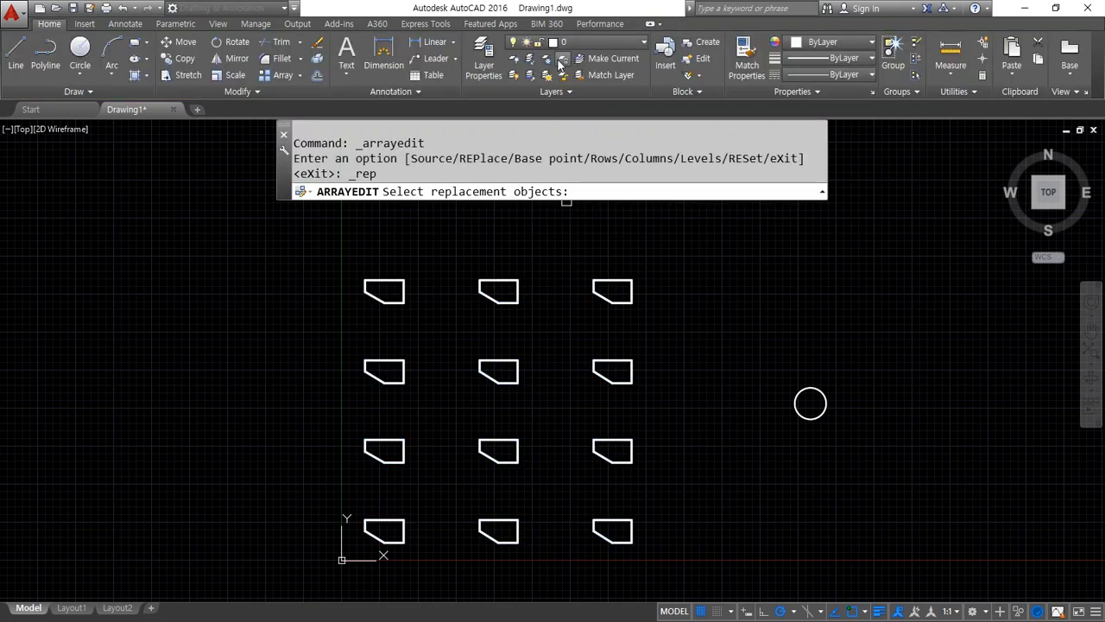
left_click(799, 406)
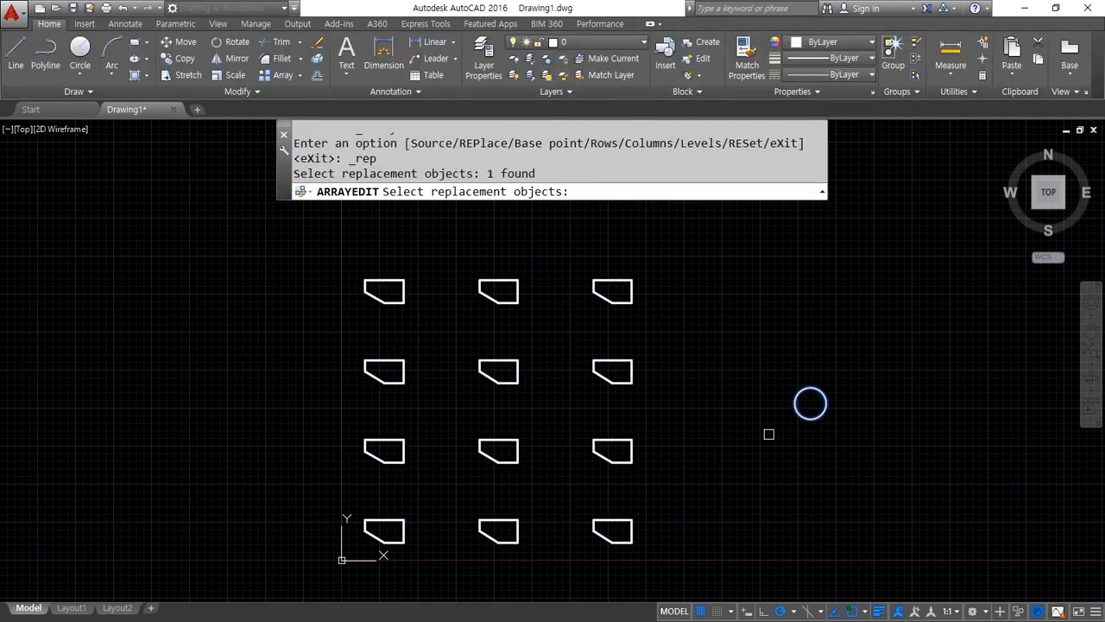
key("Return")
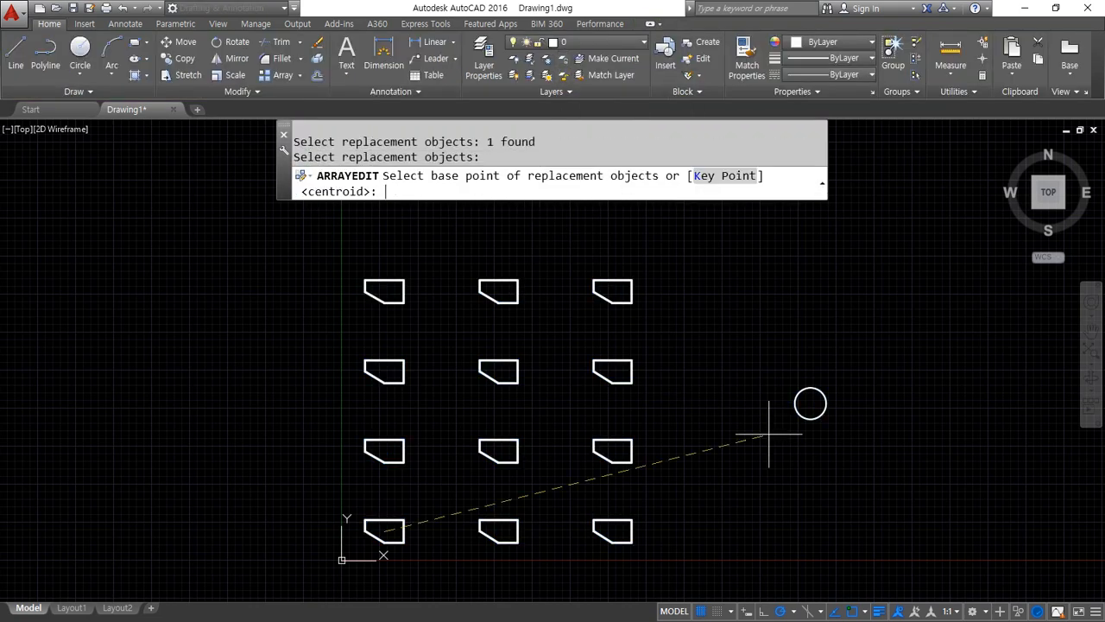
left_click(810, 403)
Replace the array's lower-left item and the middle and right items of the third row from the bottom with circles
left_click(506, 381)
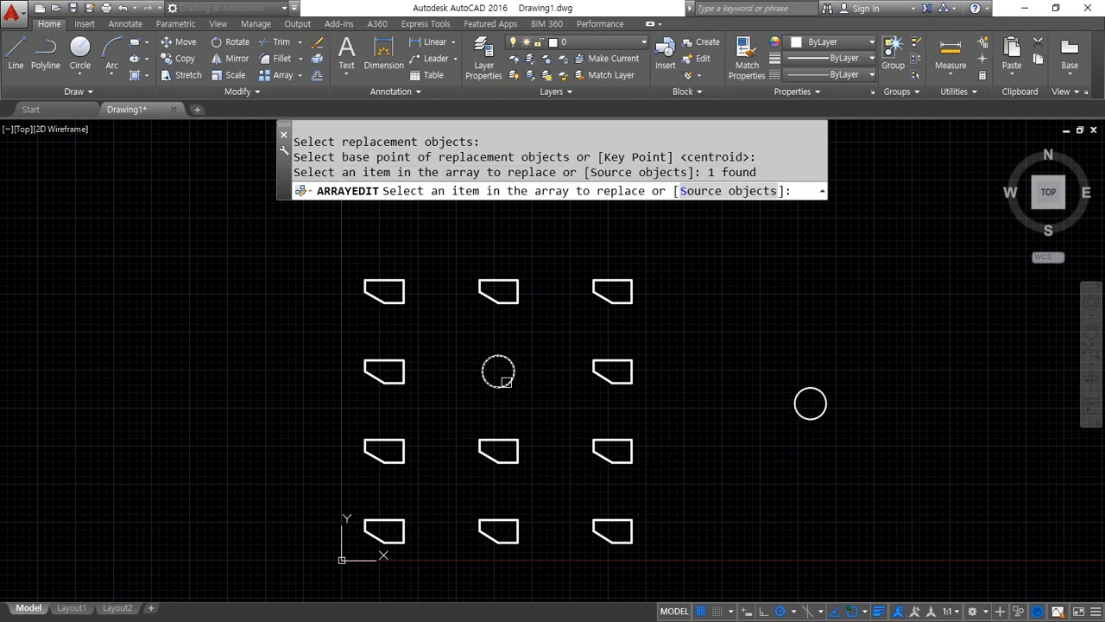
left_click(383, 521)
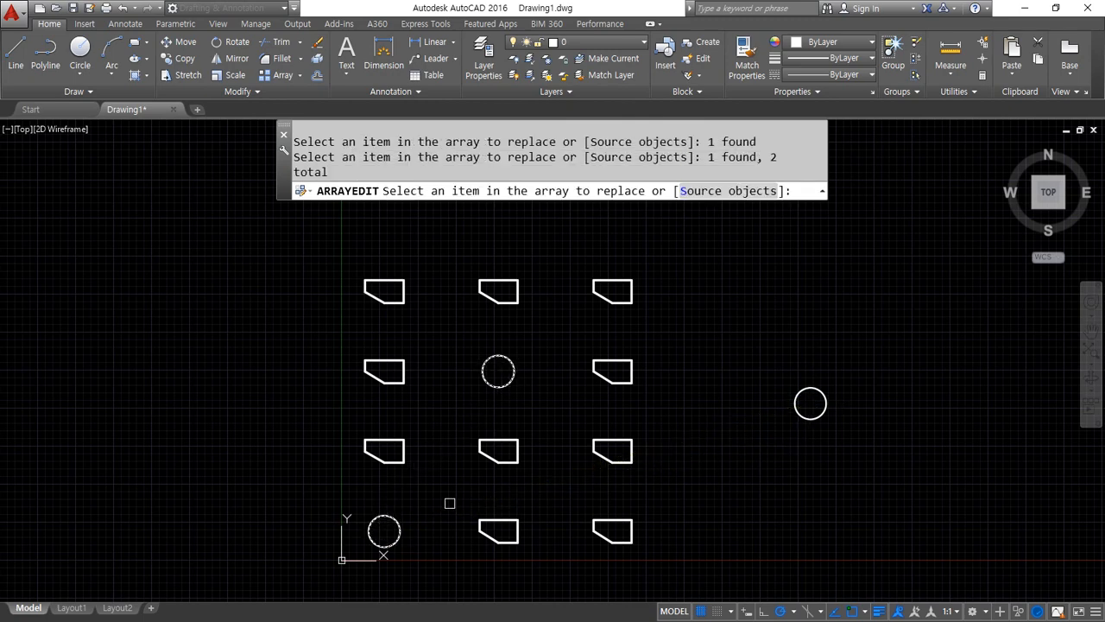
left_click(628, 388)
key("Return")
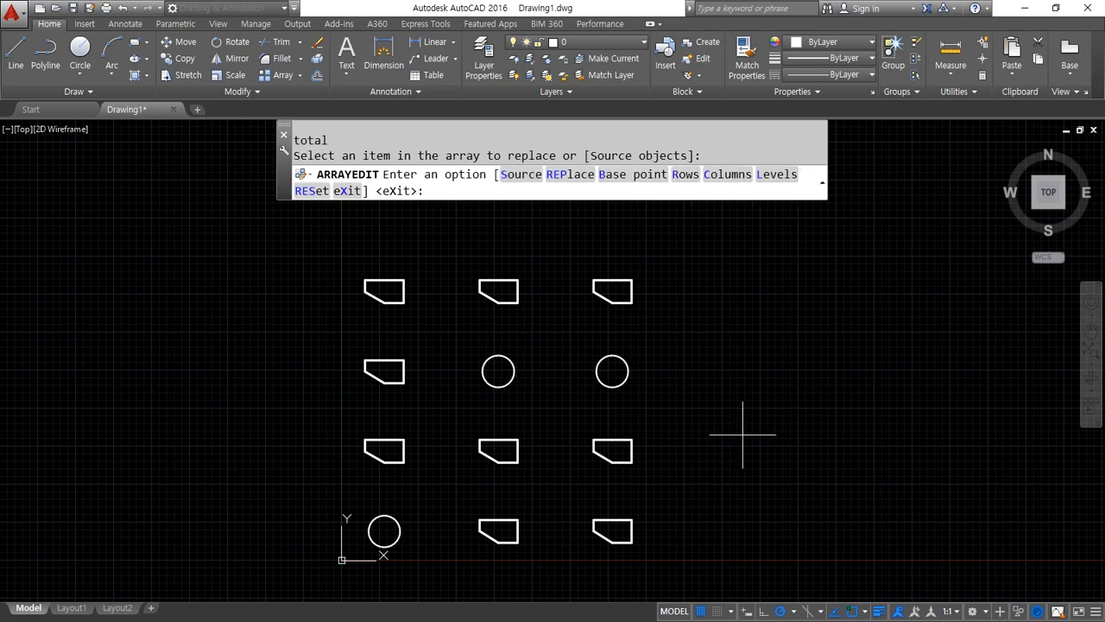
Cancel the array edit and undo the replacement of the three items
key("ctrl+z")
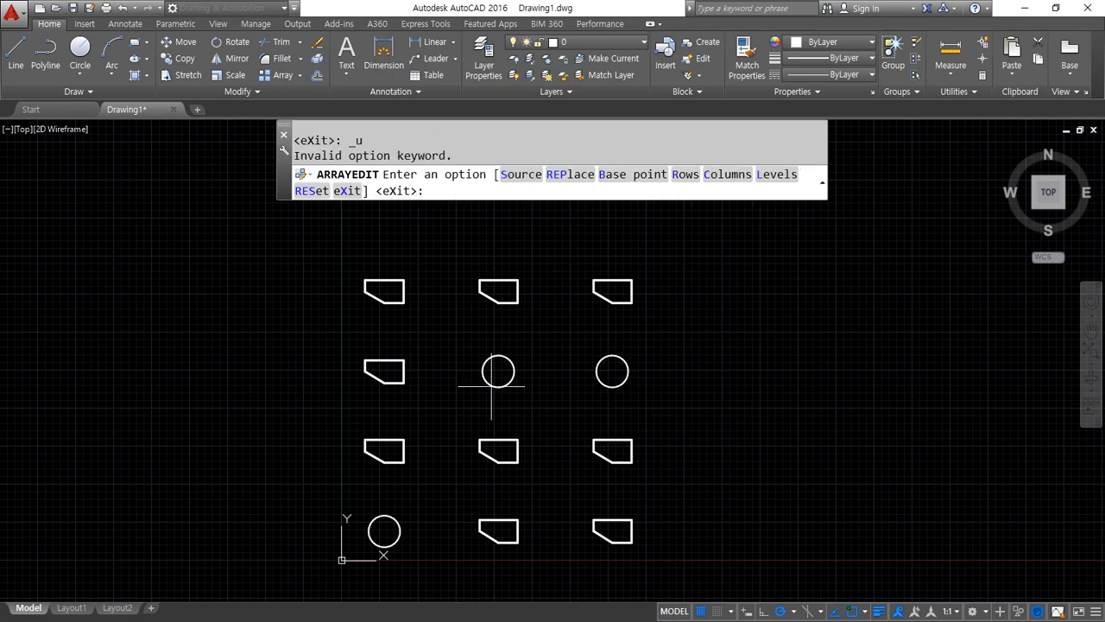
key("Escape")
key("ctrl+z")
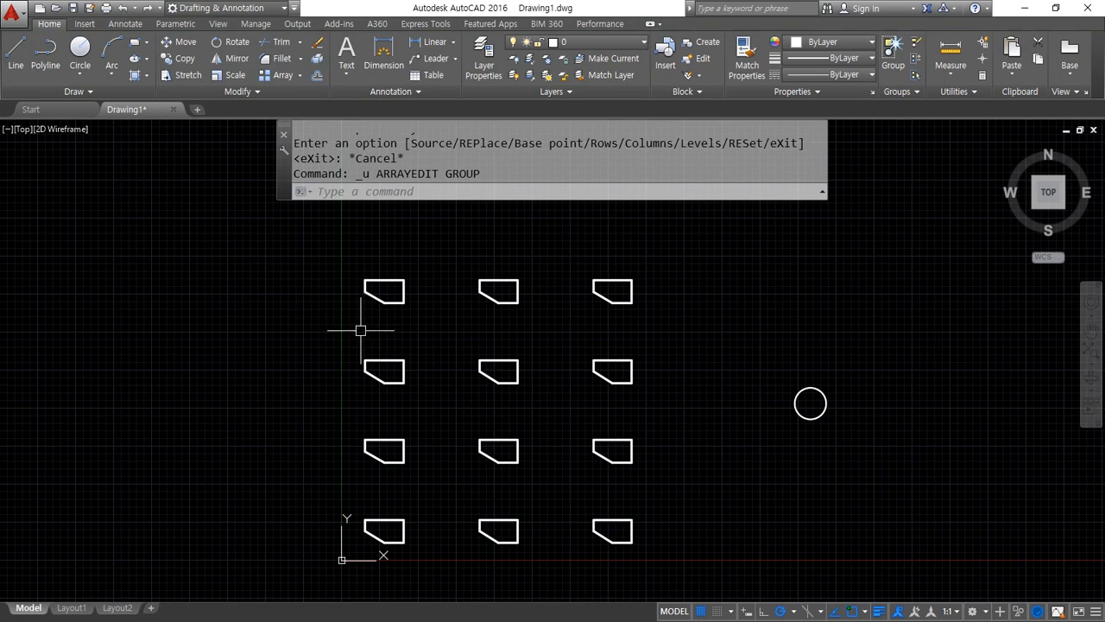
Start replacing items of the array, with the circle as replacement object and its centre as base point
left_click(643, 339)
left_click(555, 399)
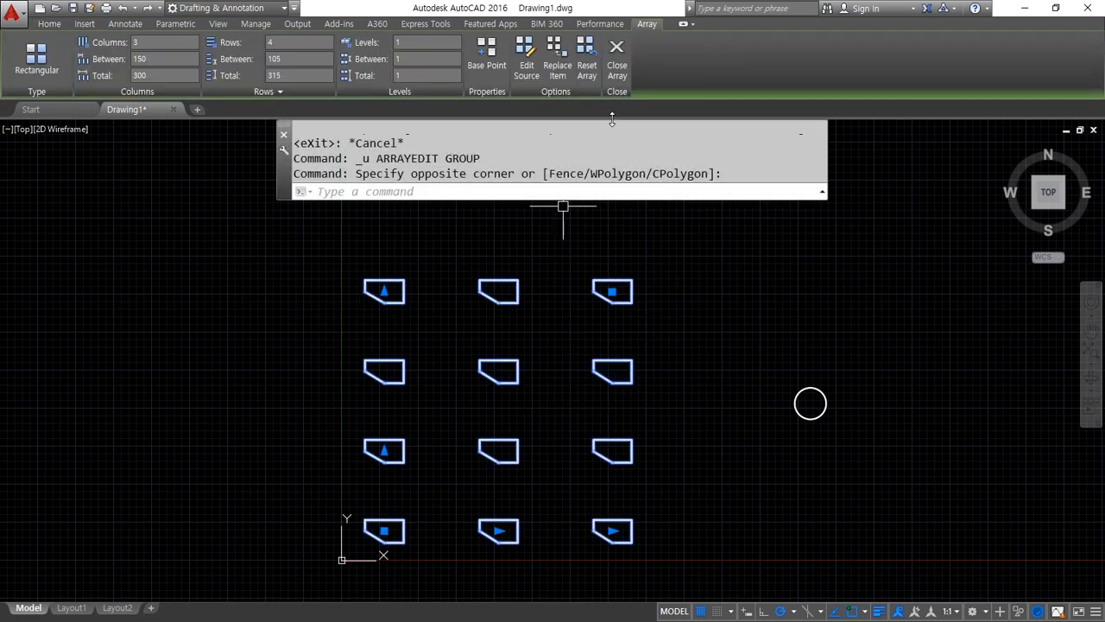
left_click(554, 47)
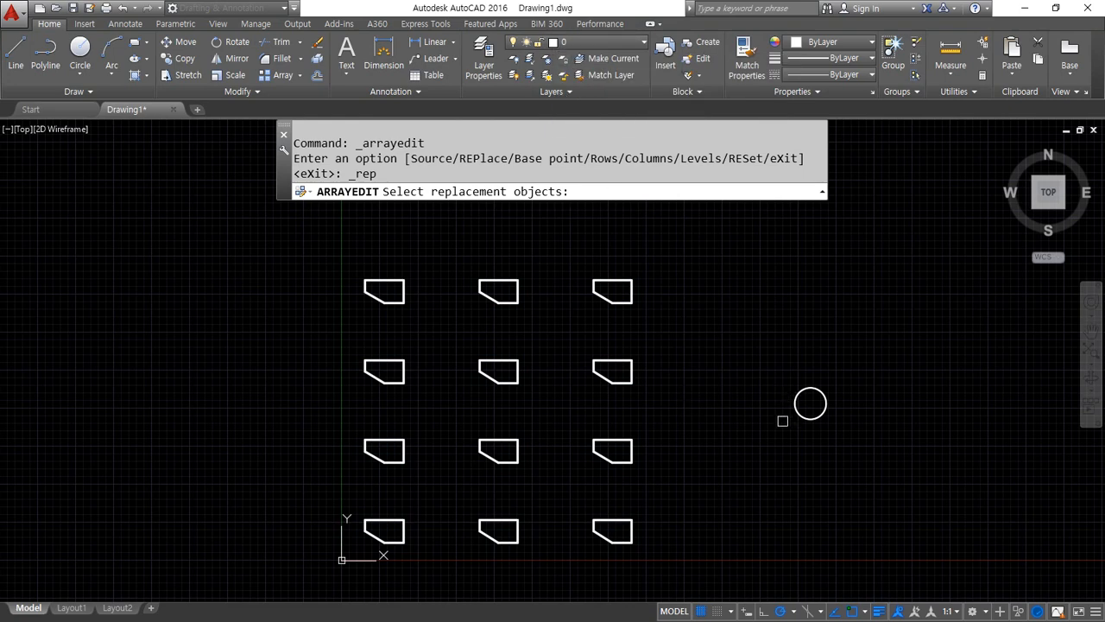
left_click(804, 416)
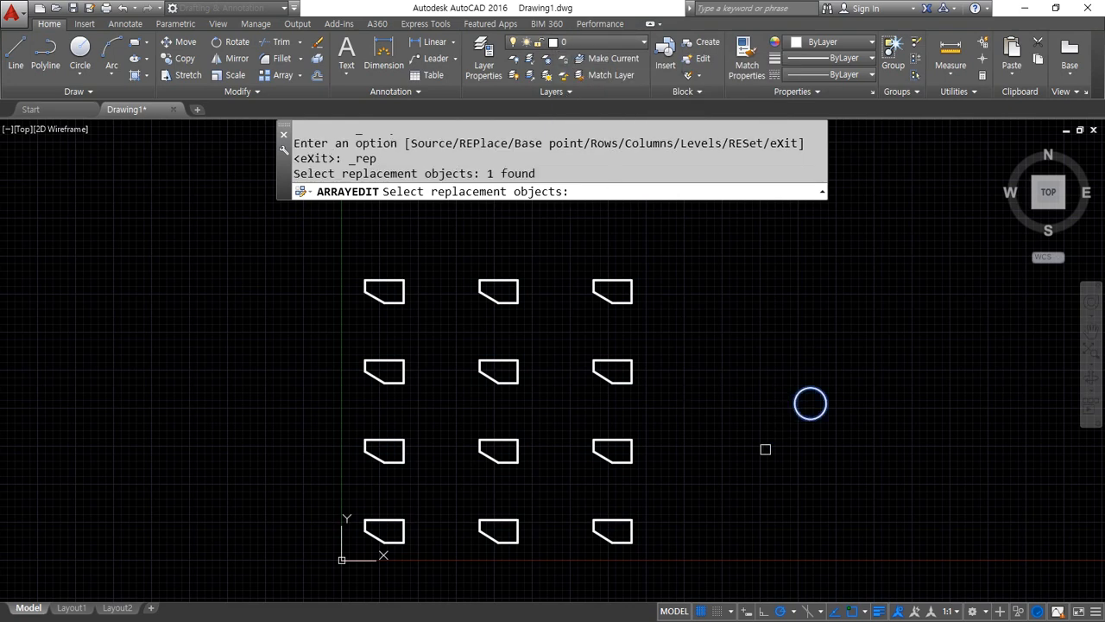
key("Return")
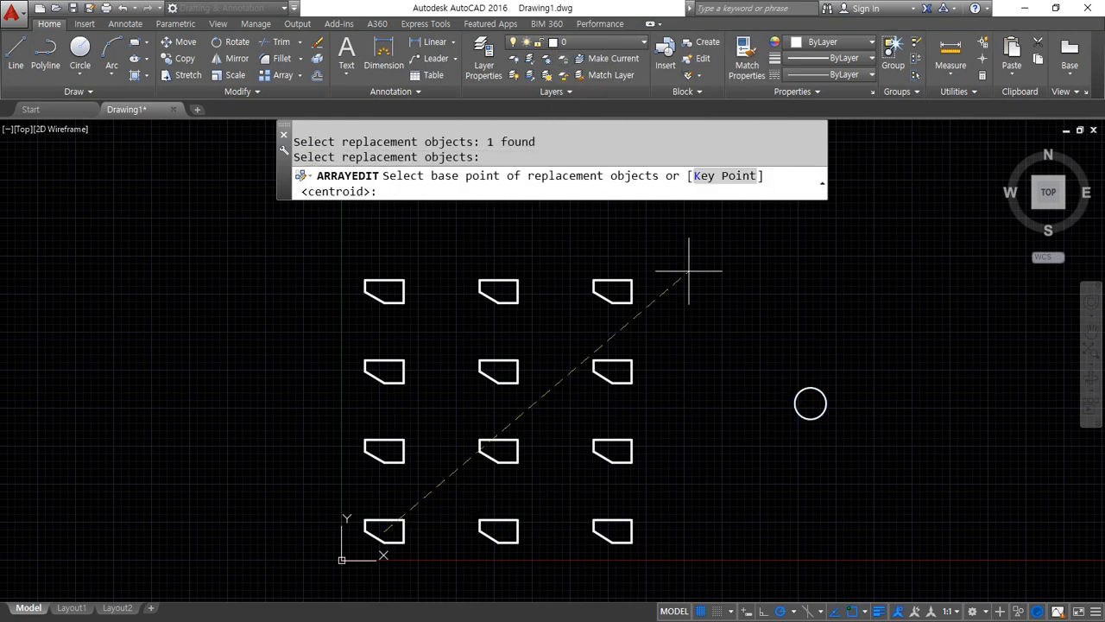
left_click(810, 404)
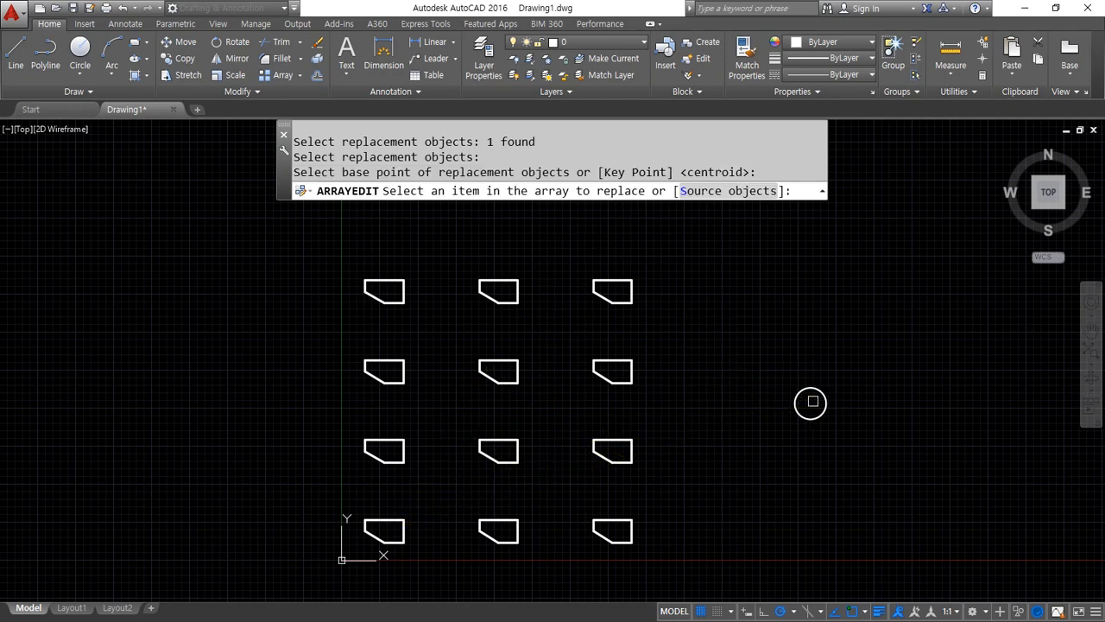
Replace all three items in both the second and the top row of the array with circles, and exit the array edit
left_click(402, 444)
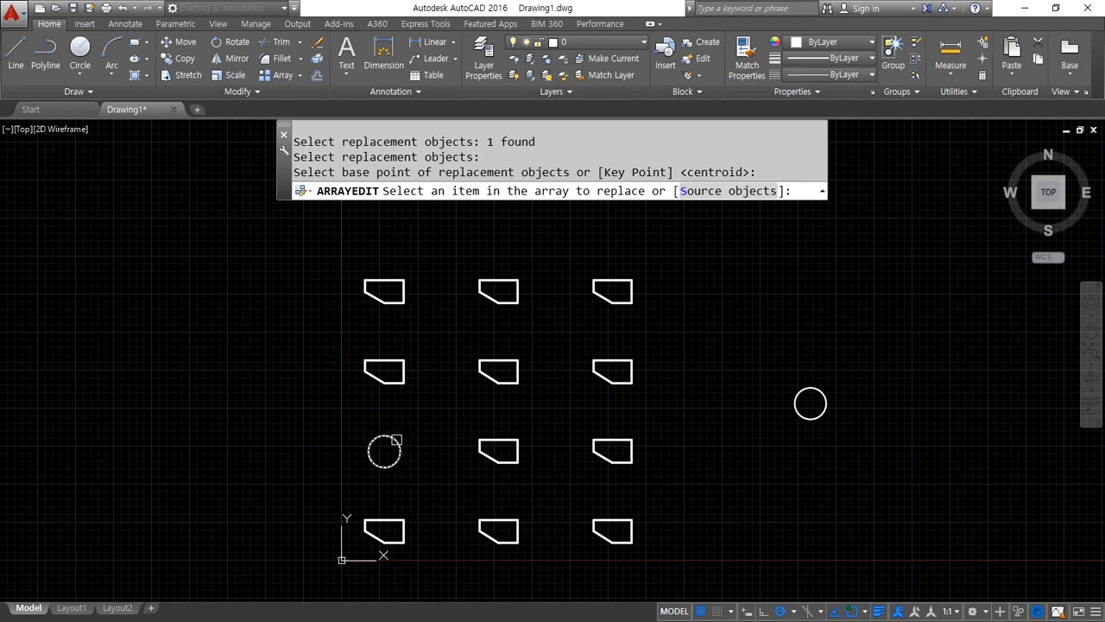
left_click(514, 442)
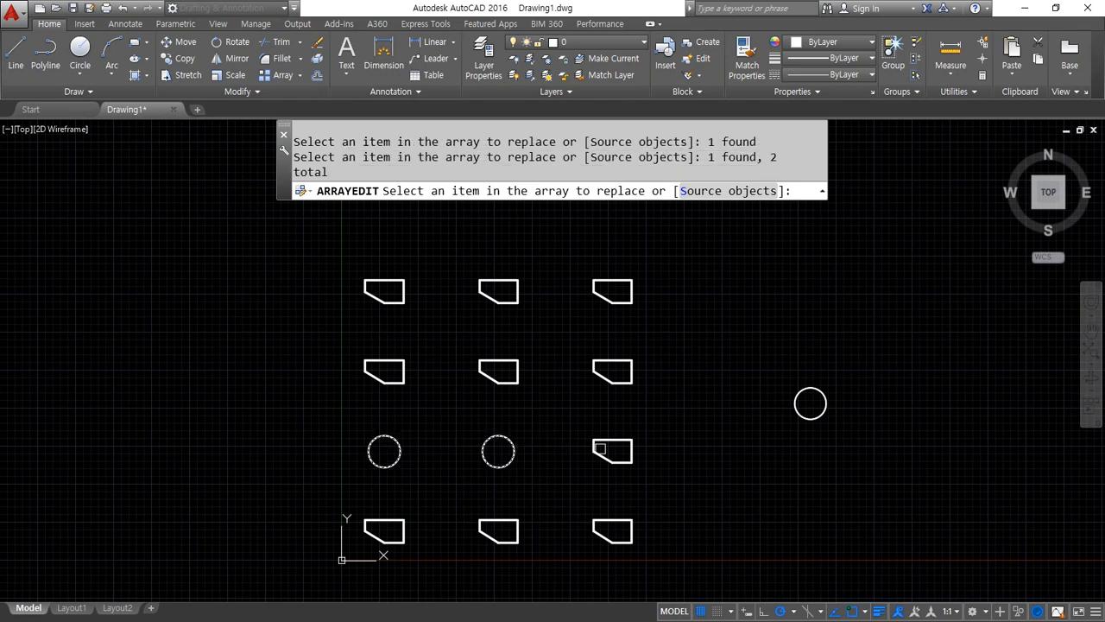
left_click(596, 449)
left_click(612, 305)
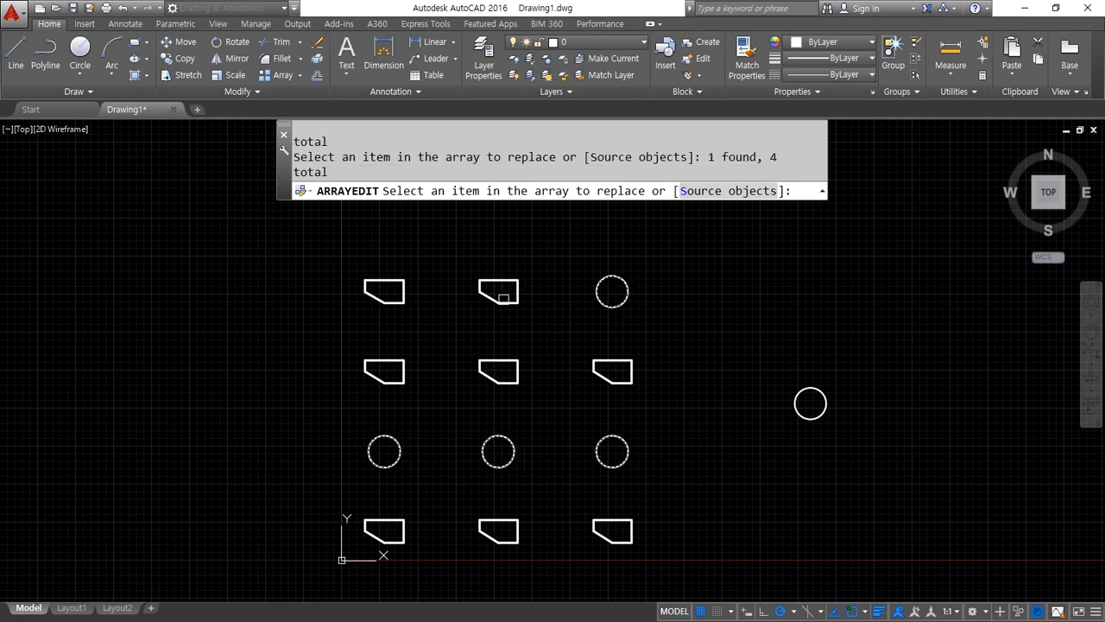
left_click(503, 298)
left_click(400, 302)
key("Return")
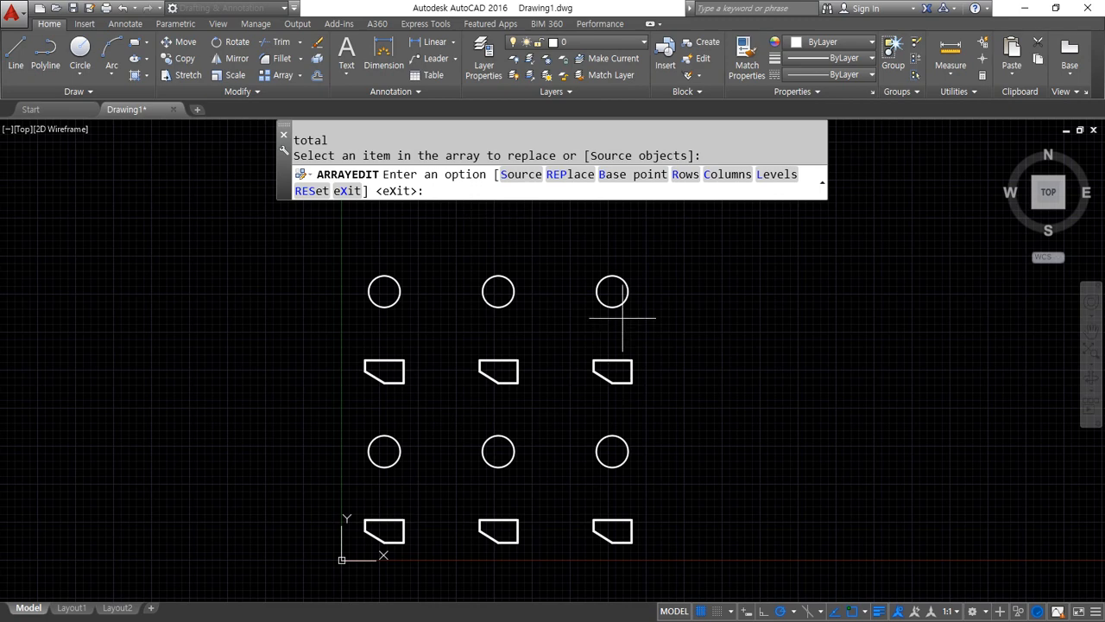
key("Return")
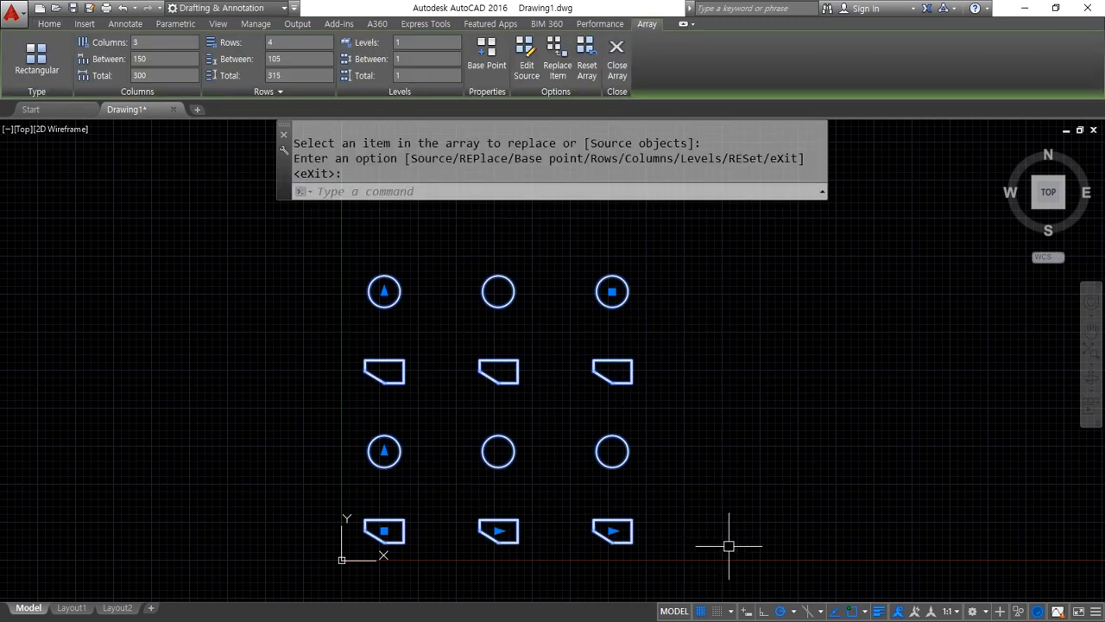
key("Return")
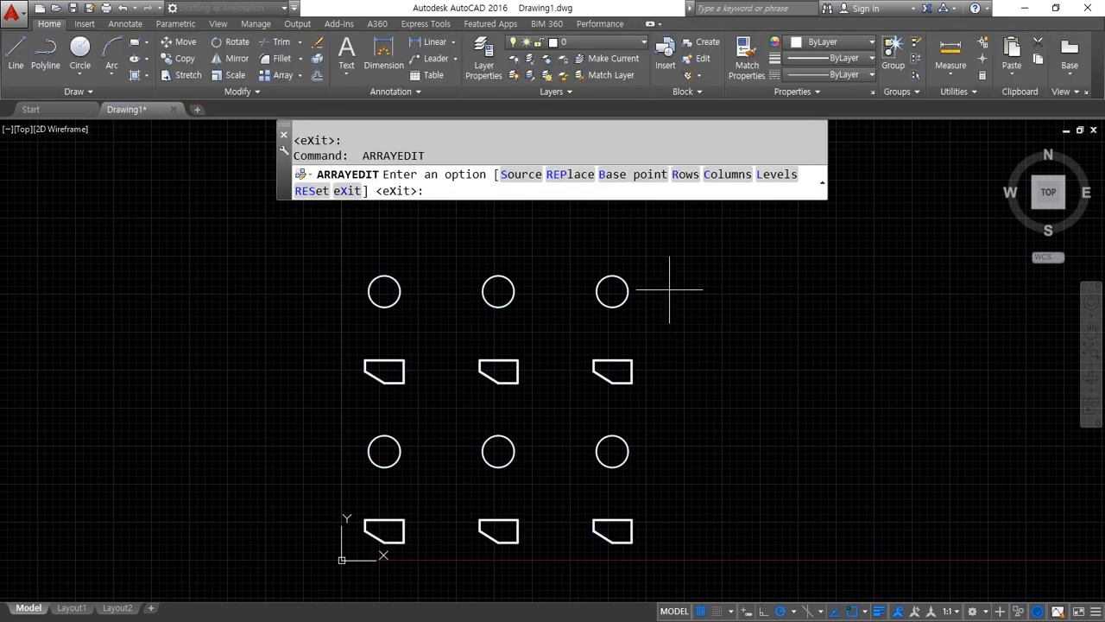
key("Escape")
key("Escape")
Reset the array to restore its replaced items to the slanted-corner source shape, and close array editing
left_click(612, 369)
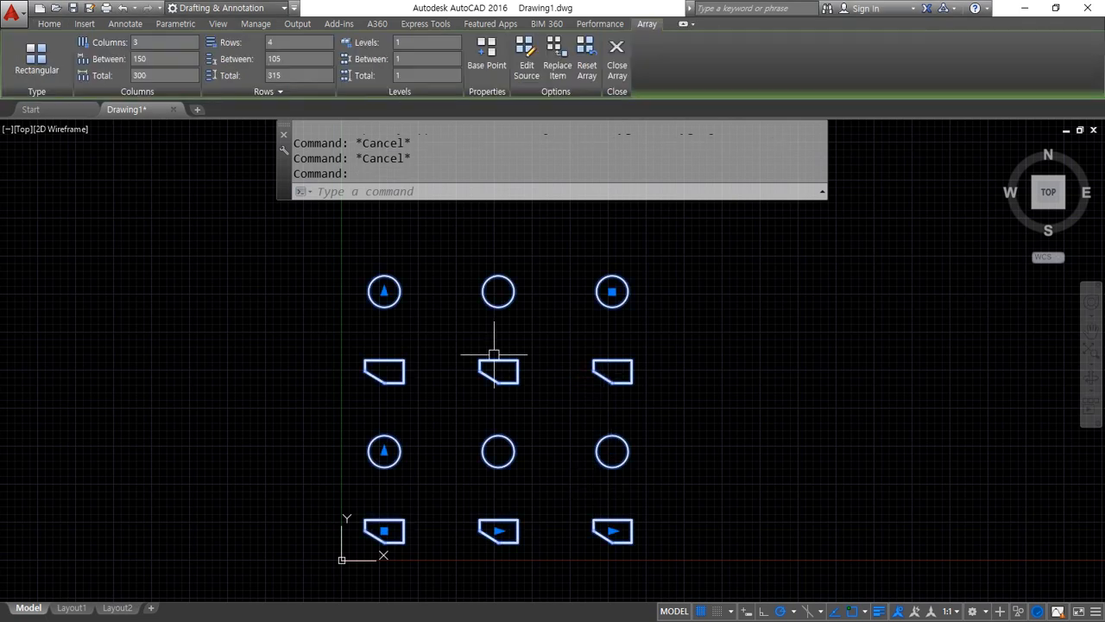
left_click(584, 67)
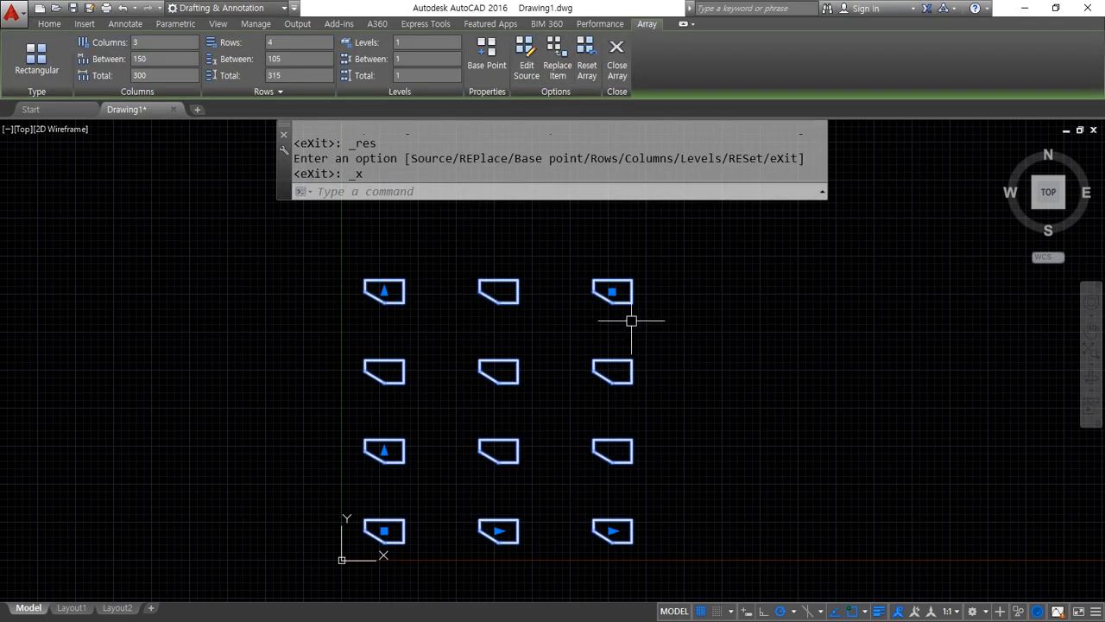
left_click(587, 54)
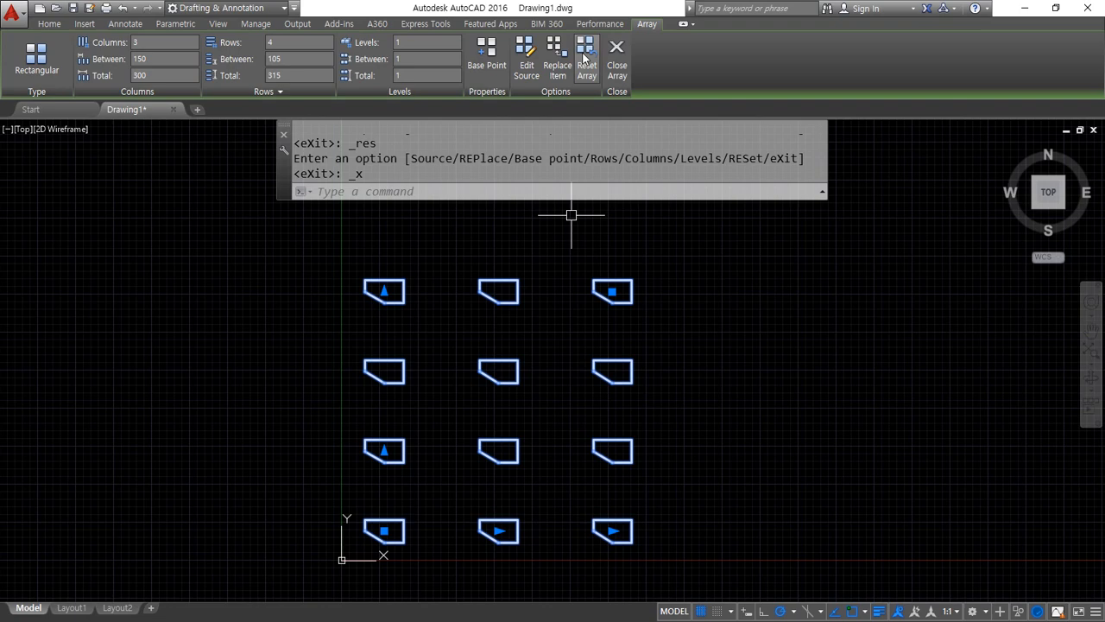
left_click(617, 65)
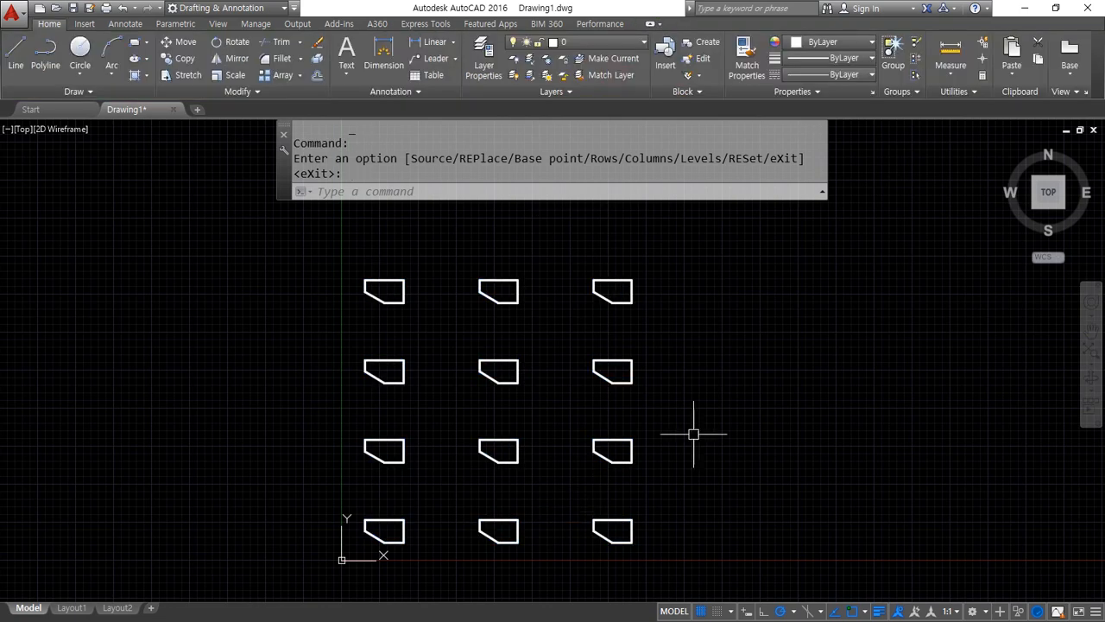
Select the associative array with a selection window across its lower-right item
left_click(592, 526)
left_click(588, 546)
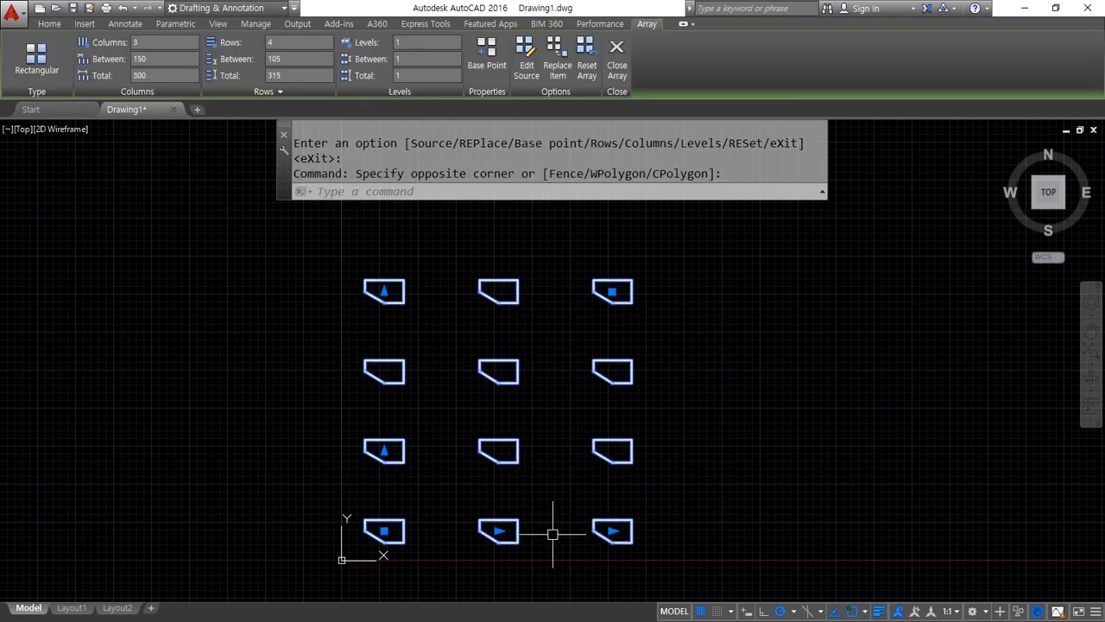
mouse_move(427, 554)
left_mouse_down()
mouse_move(301, 406)
mouse_move(702, 302)
mouse_move(605, 578)
mouse_move(388, 566)
mouse_move(643, 561)
mouse_move(682, 260)
mouse_move(316, 236)
mouse_move(291, 570)
left_mouse_up()
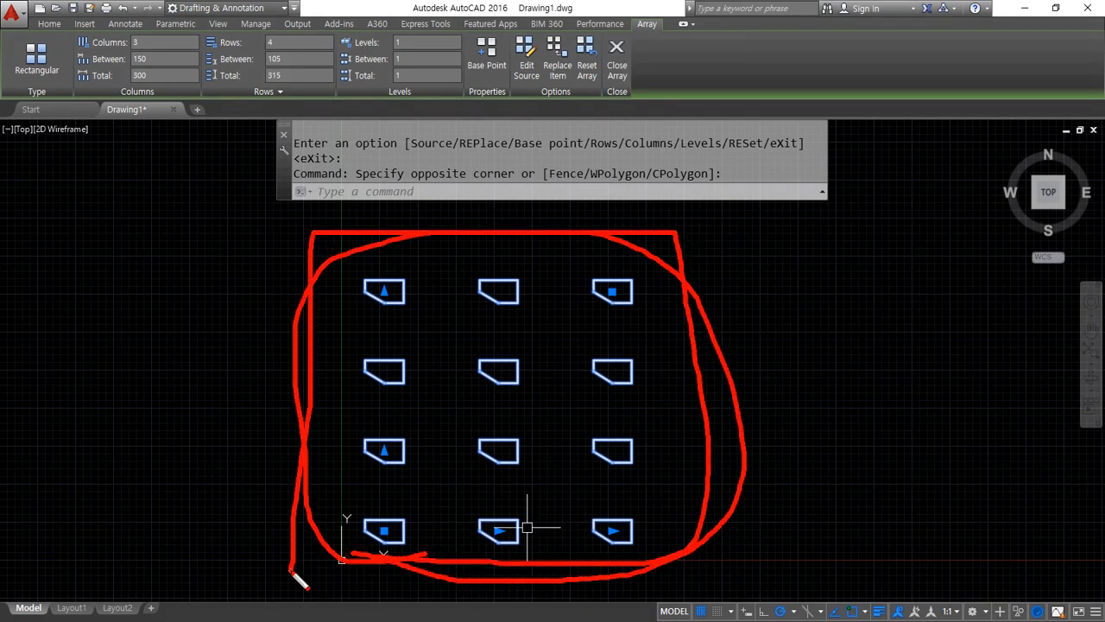
Switch to the Notepad command list and highlight the entry eXplode(분해 X)
key("Escape")
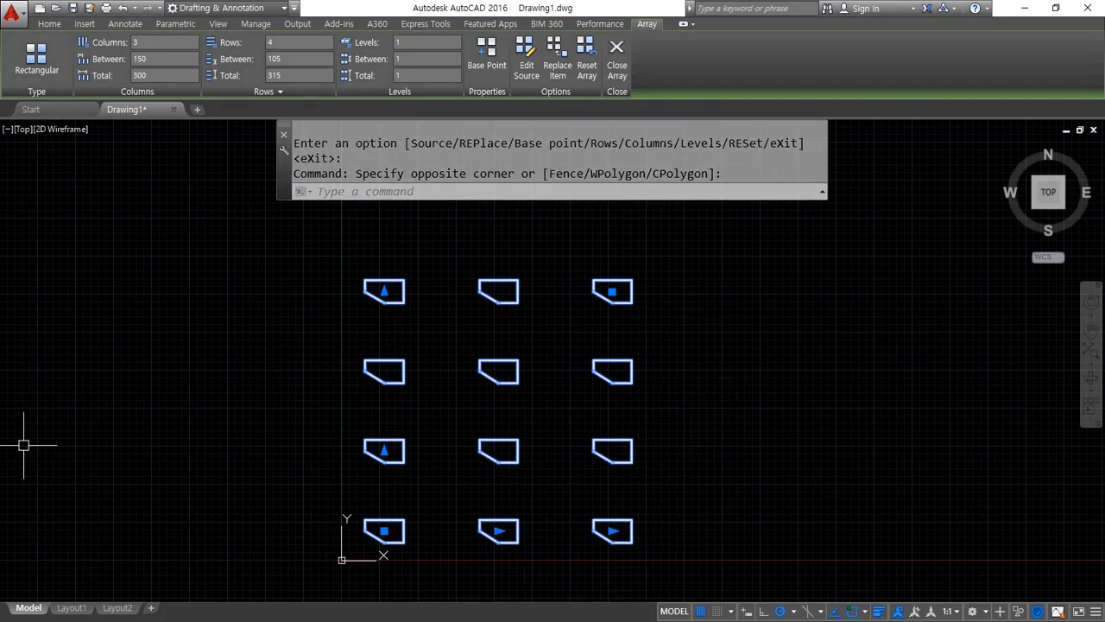
key("alt+Tab")
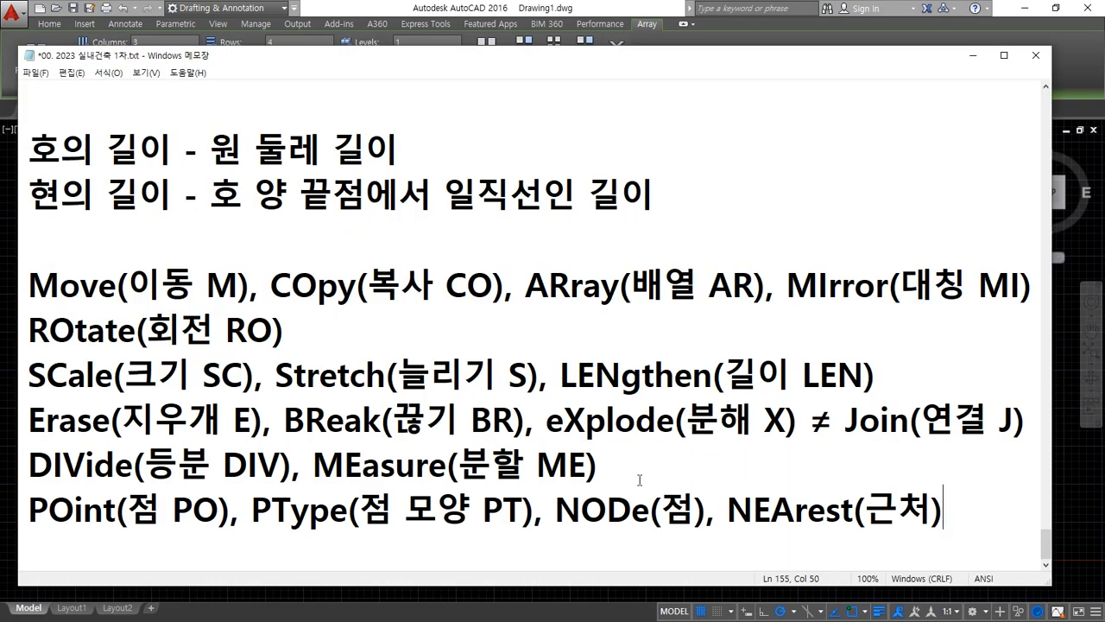
left_click_drag(546, 421, 787, 425)
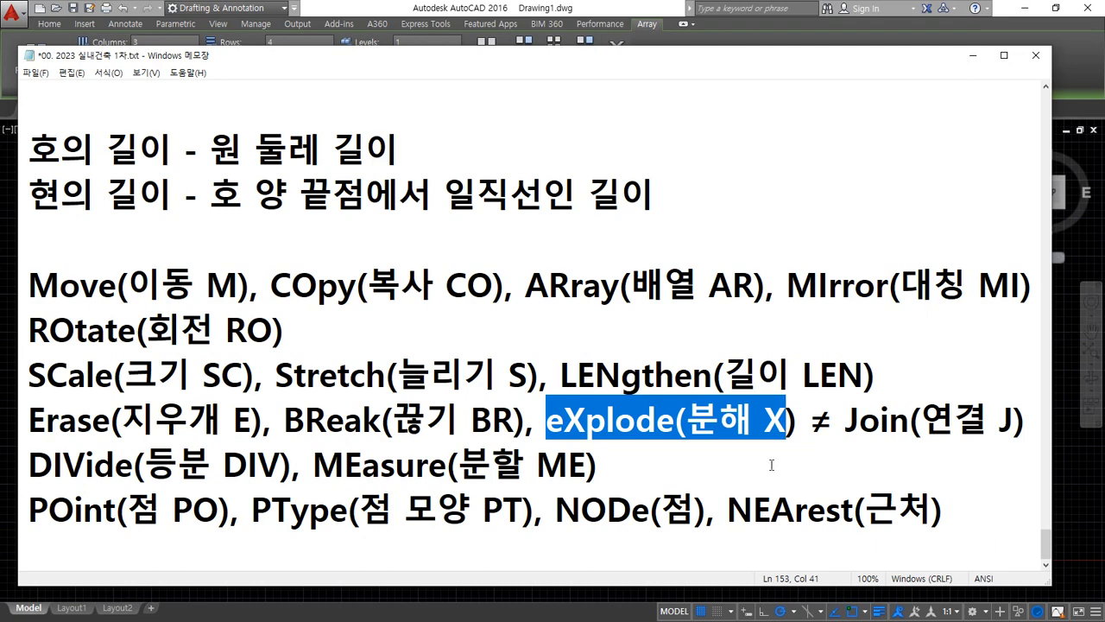
Return to AutoCAD, clear the selection and explode the associative array
key("alt+Tab")
key("Escape")
key("Escape")
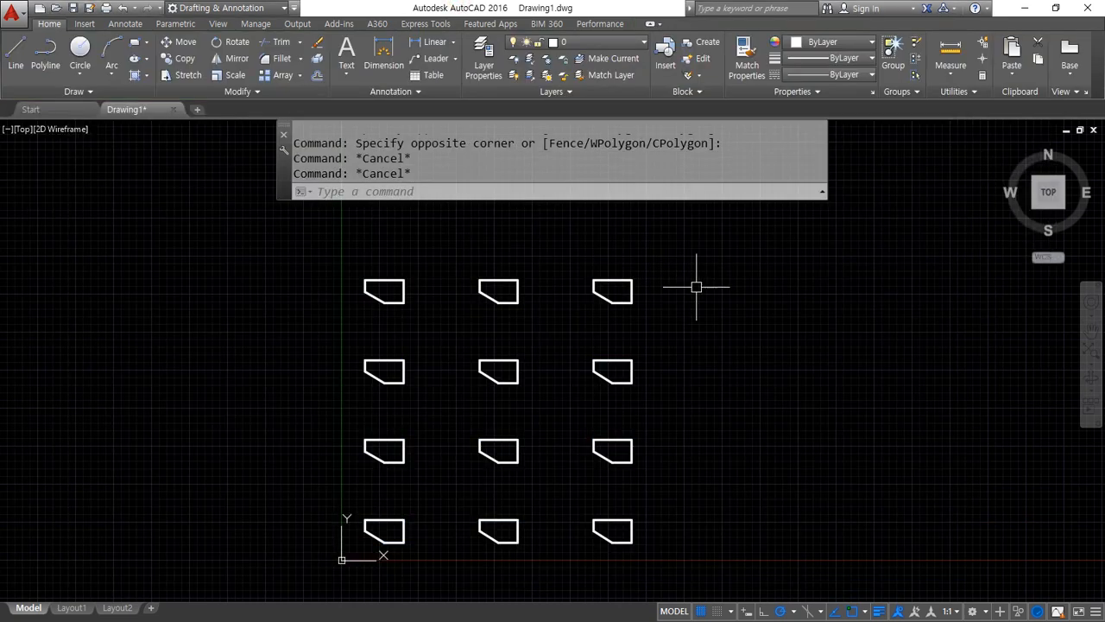
type("x")
key("Return")
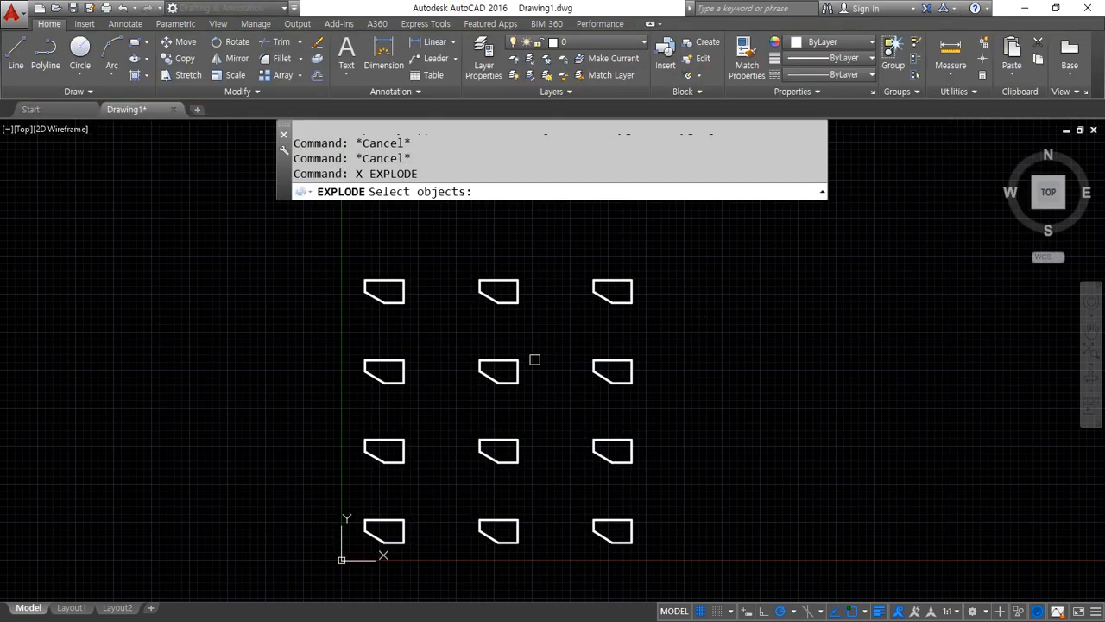
left_click(515, 359)
key("Return")
Select several shapes of the exploded array one at a time to check that they are separate objects, and clear the selection
left_click(558, 373)
left_click(462, 323)
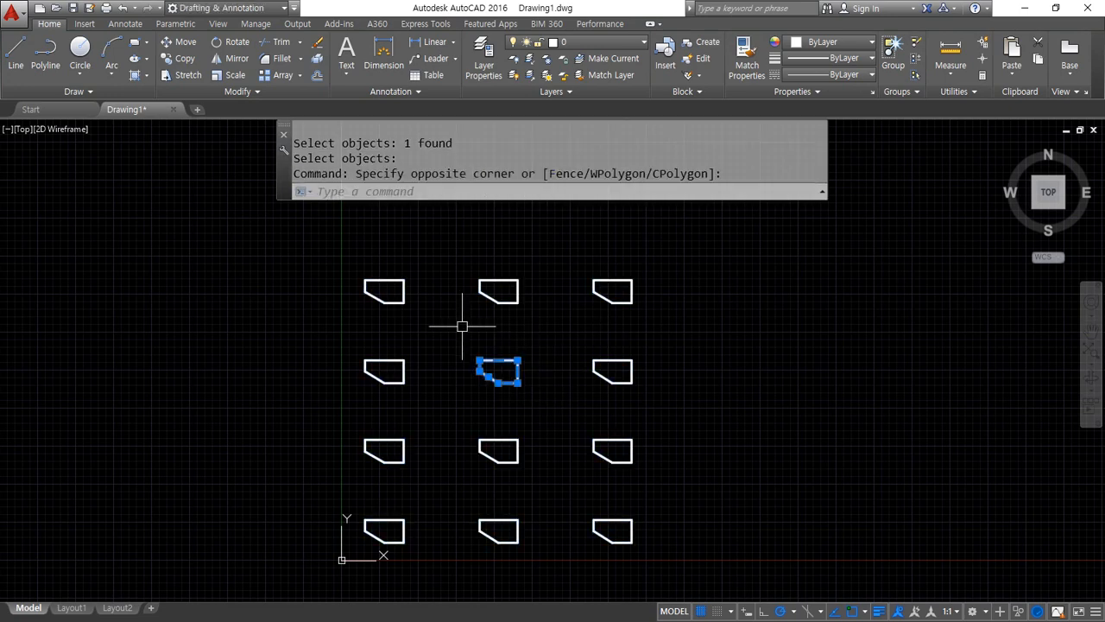
left_click(543, 231)
left_click(417, 313)
left_click(432, 338)
left_click(333, 407)
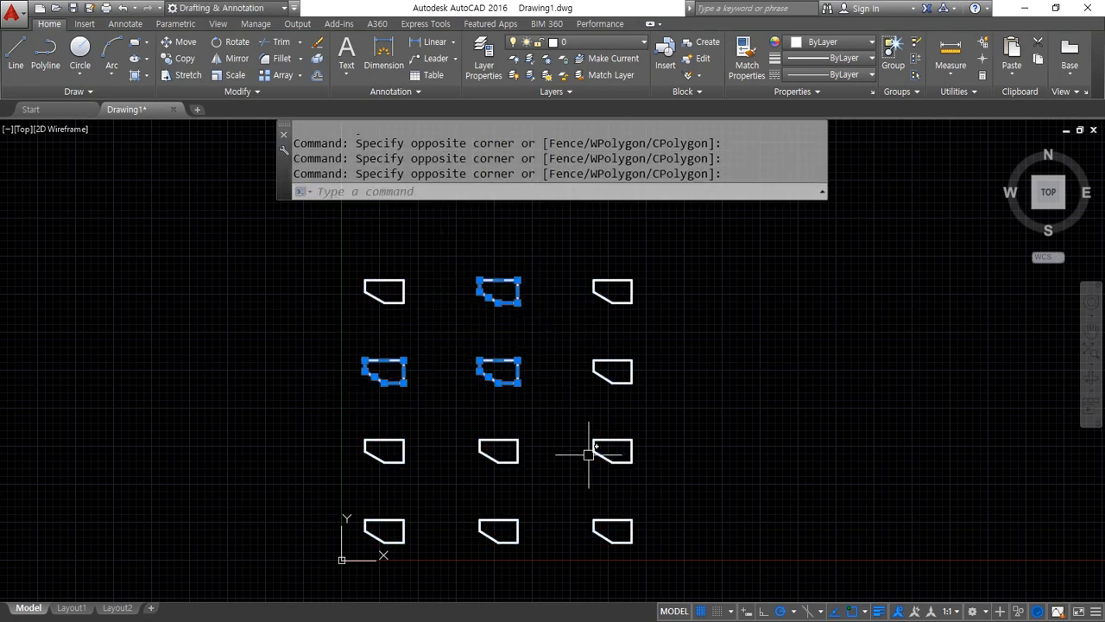
left_click(682, 481)
left_click(558, 407)
left_click(527, 484)
left_click(476, 437)
left_click(421, 471)
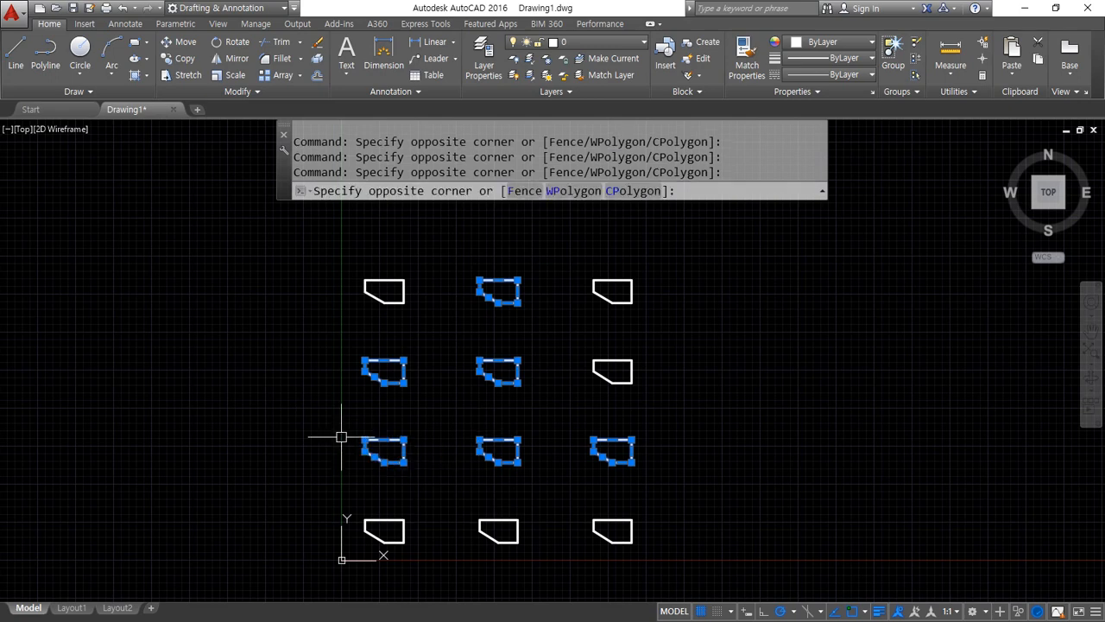
left_click(331, 440)
left_click(665, 308)
left_click(556, 248)
key("Escape")
key("Escape")
key("Escape")
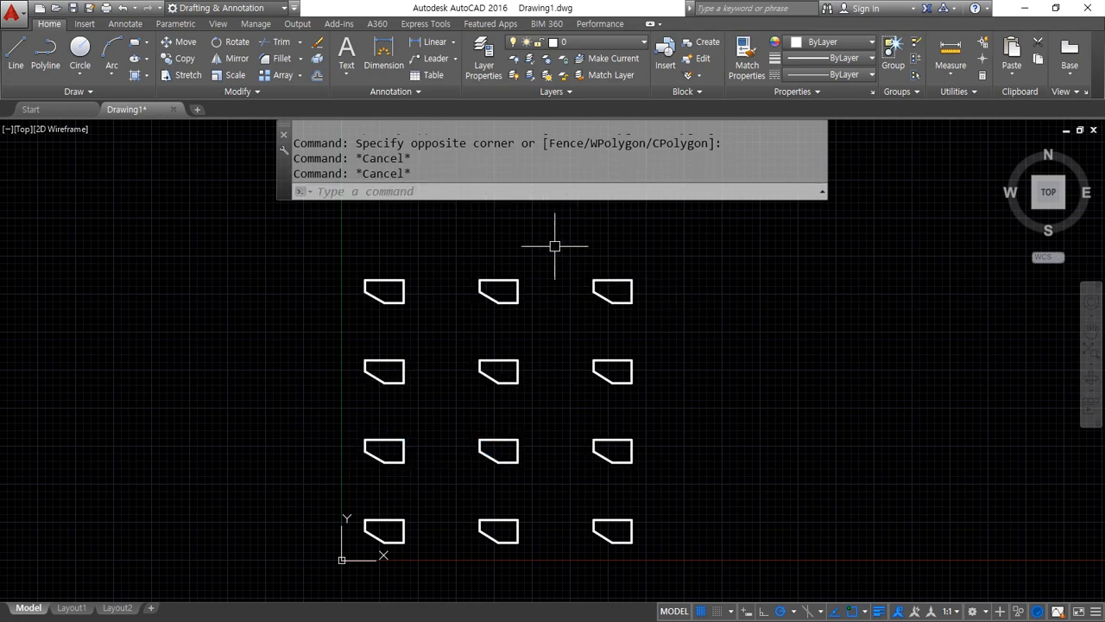
Erase all shapes of the exploded array with a crossing selection
left_click(704, 556)
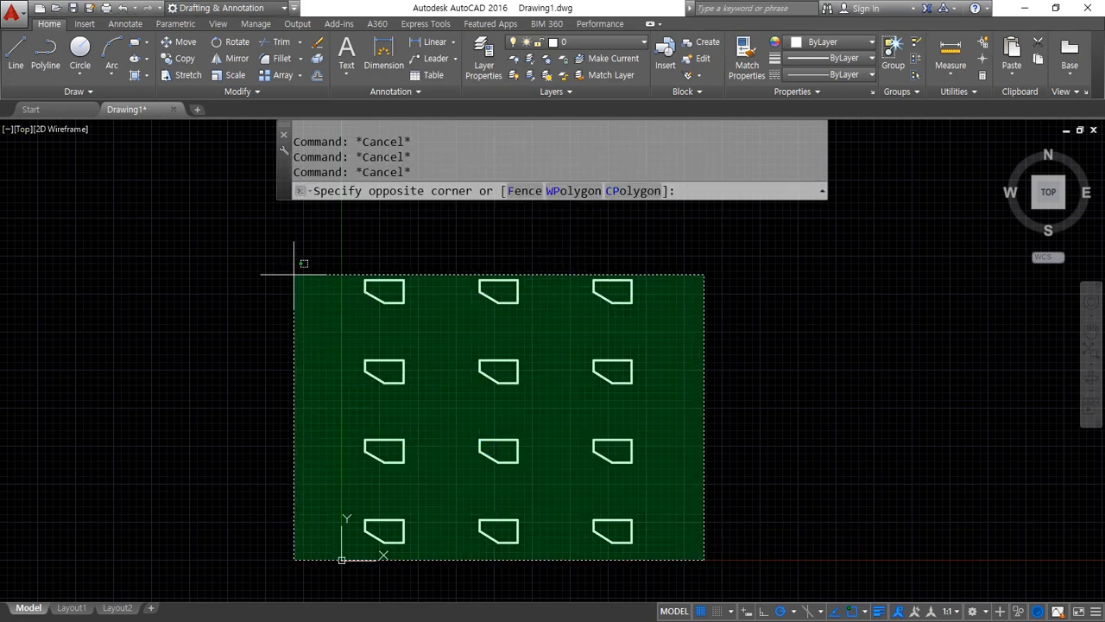
left_click(294, 271)
type("e")
key("Return")
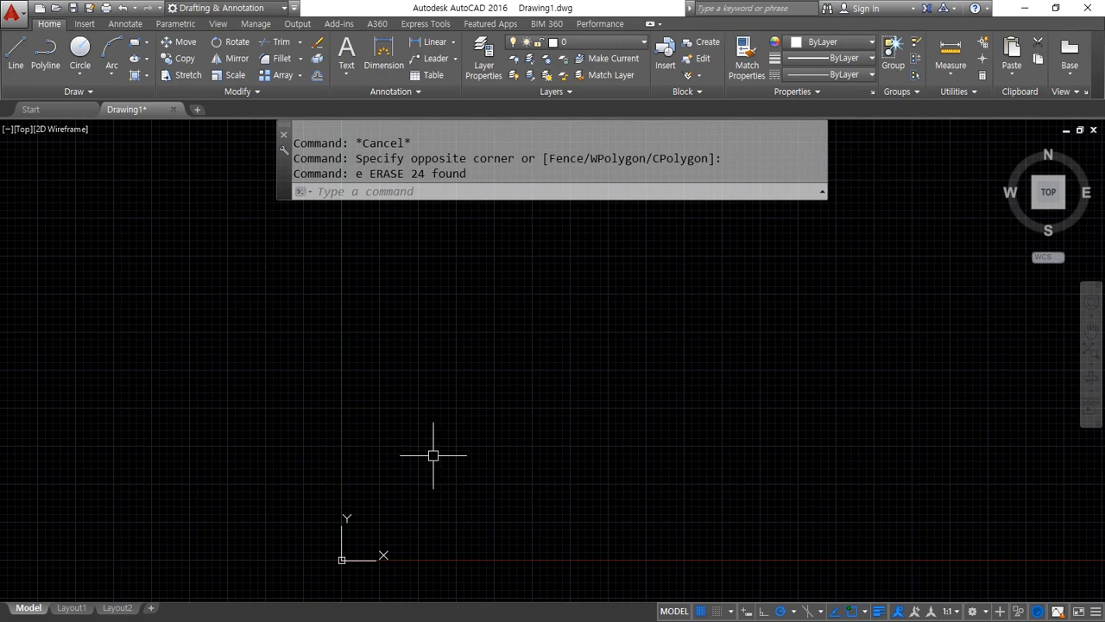
Draw a horizontal, a vertical and a 45° construction line through one common point
type("xl")
key("Return")
left_click(526, 432)
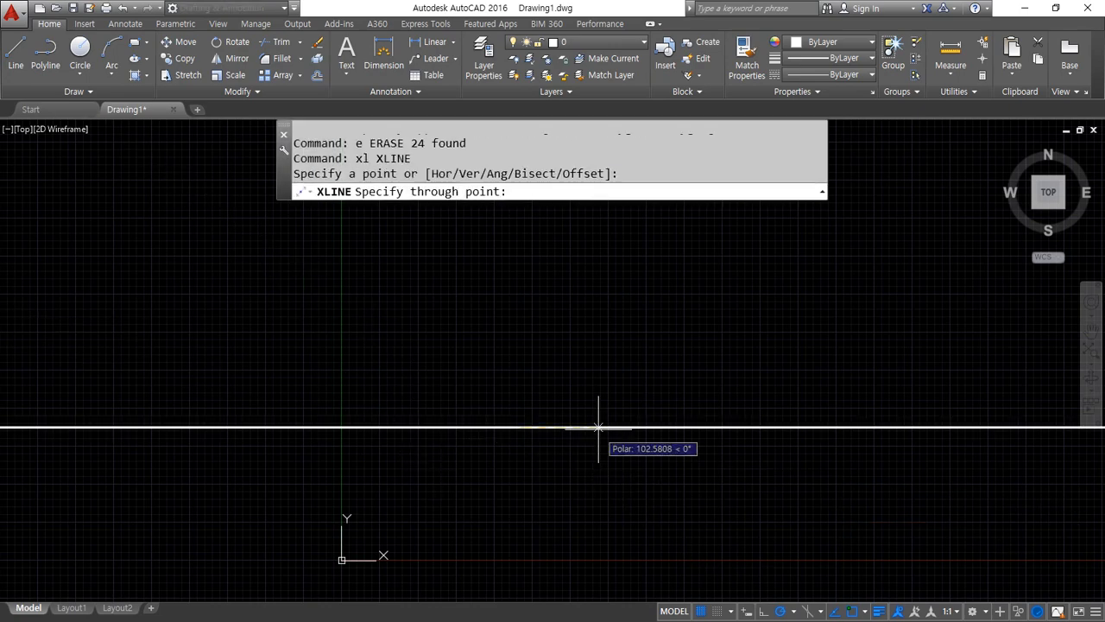
left_click(595, 429)
left_click(523, 383)
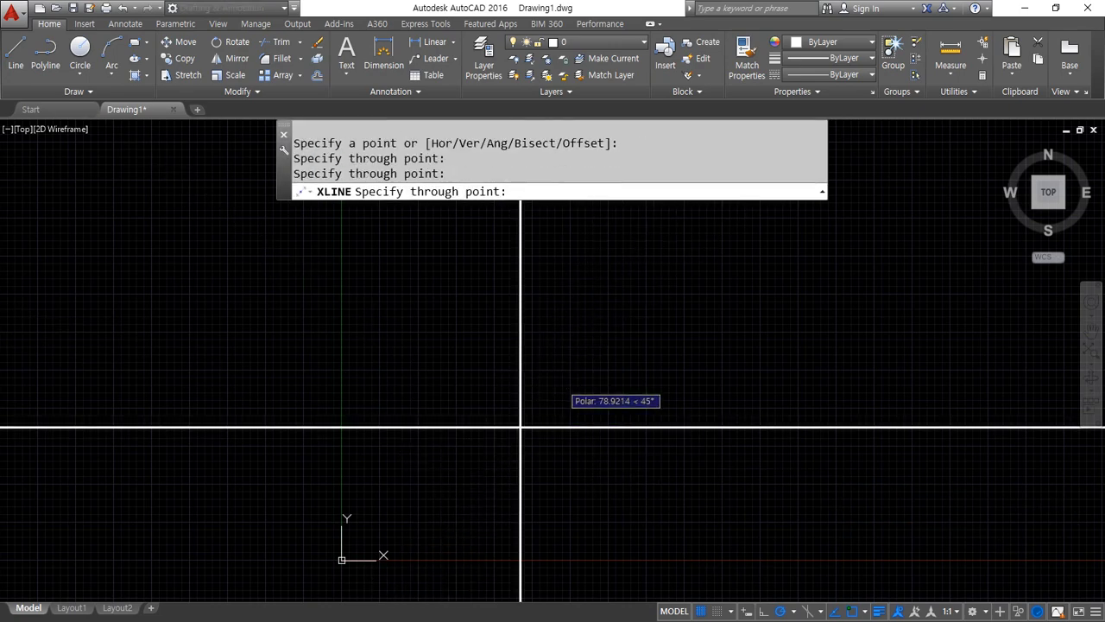
left_click(561, 386)
key("Return")
Trim off the diagonal construction line's lower-left half, beyond the common intersection
type("tr")
key("Return")
key("Return")
left_click(494, 455)
key("Return")
Offset the vertical construction line 30 to the left
type("o")
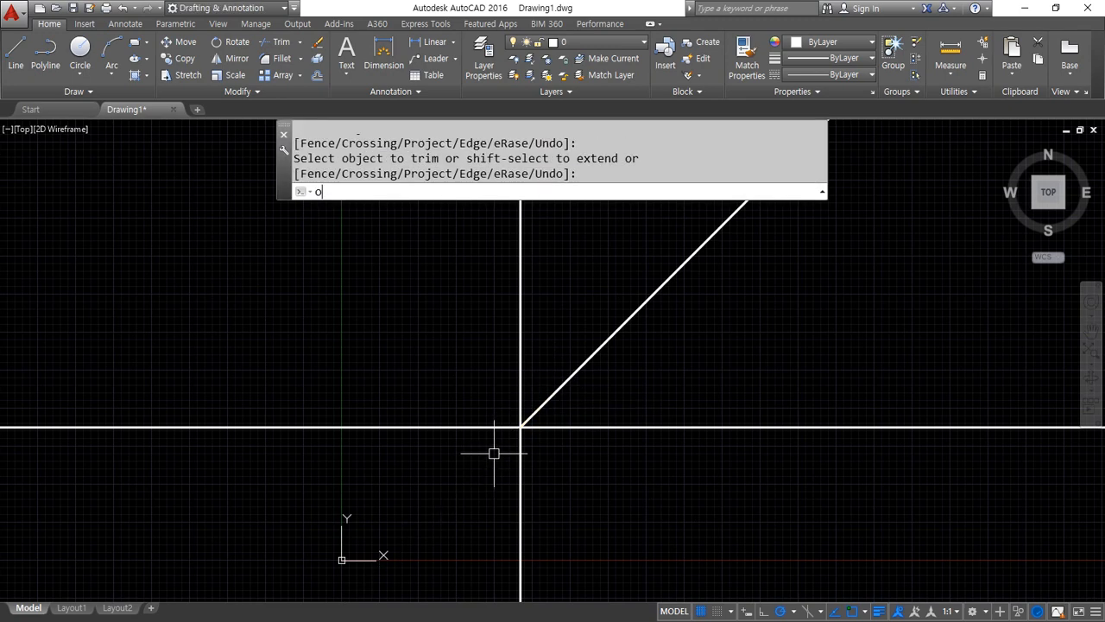
key("Return")
type("30")
key("Return")
left_click(521, 457)
left_click(433, 466)
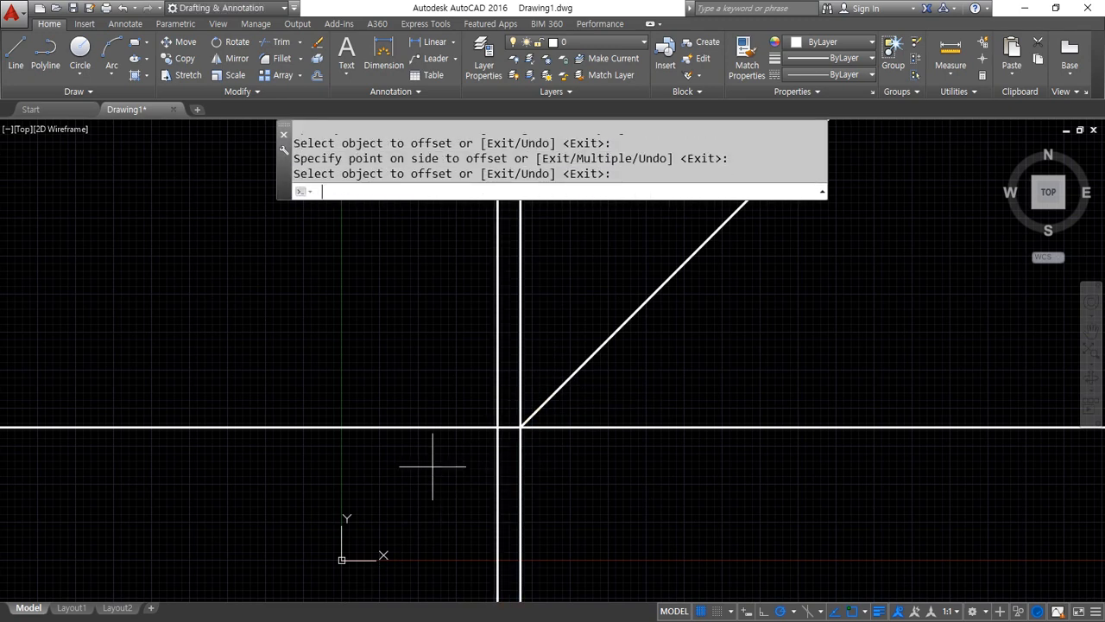
key("Return")
key("Return")
Offset the horizontal construction line 20 downwards
type("20")
key("Return")
left_click(473, 429)
left_click(456, 495)
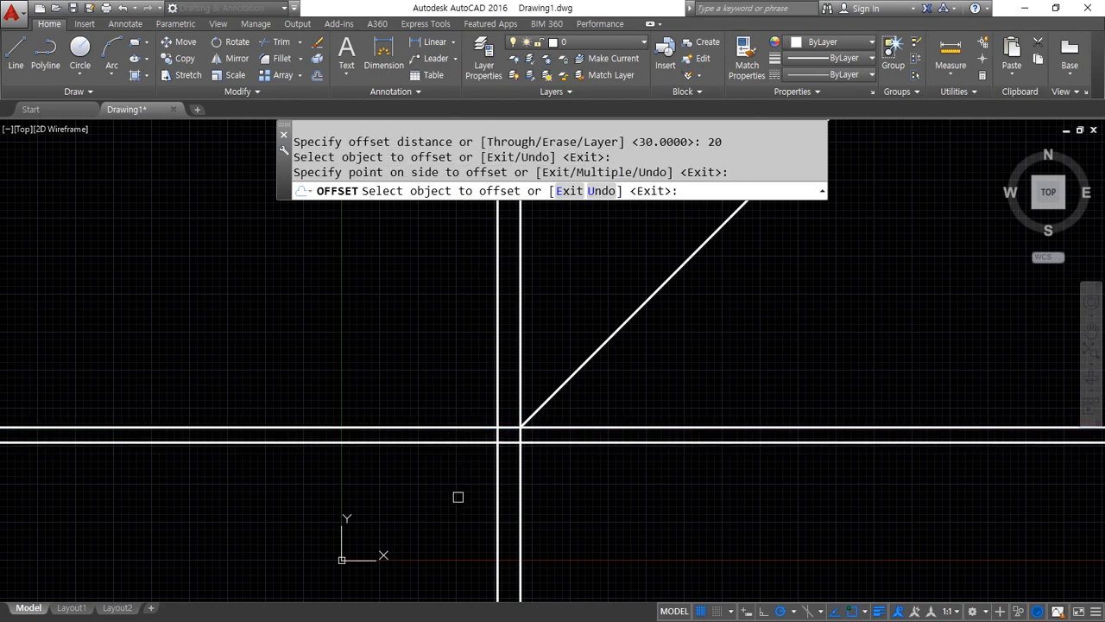
key("Return")
Trim the line ends extending below and to the left of the two offset lines, and leave the Trim command
type("tr")
key("Return")
key("Return")
left_click(627, 489)
left_click(414, 475)
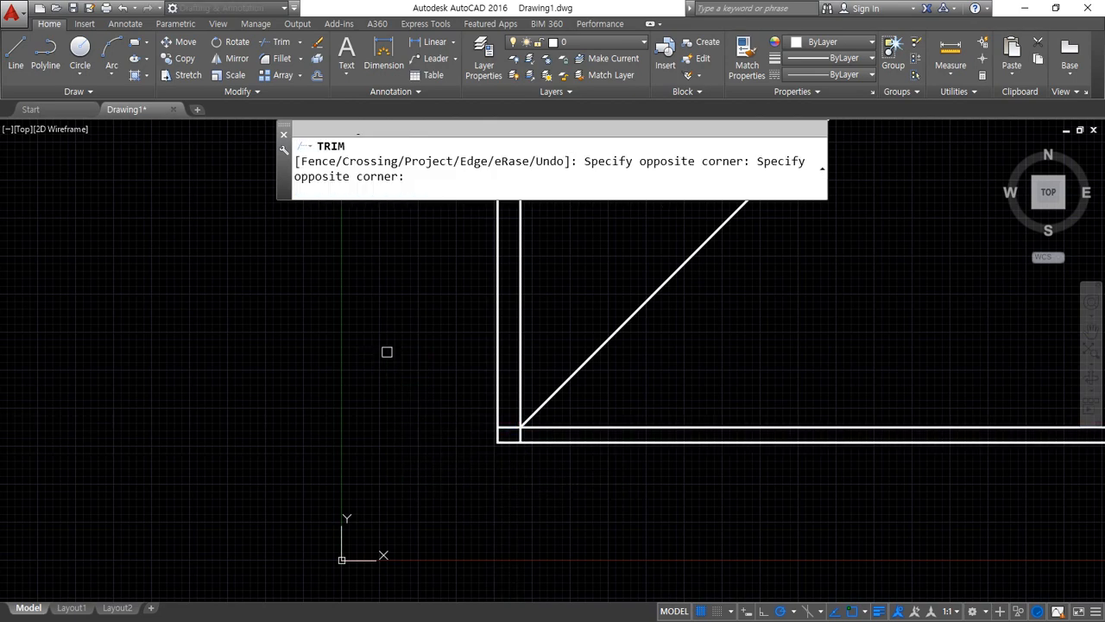
scroll(531, 431, "up", 5)
key("Return")
key("Return")
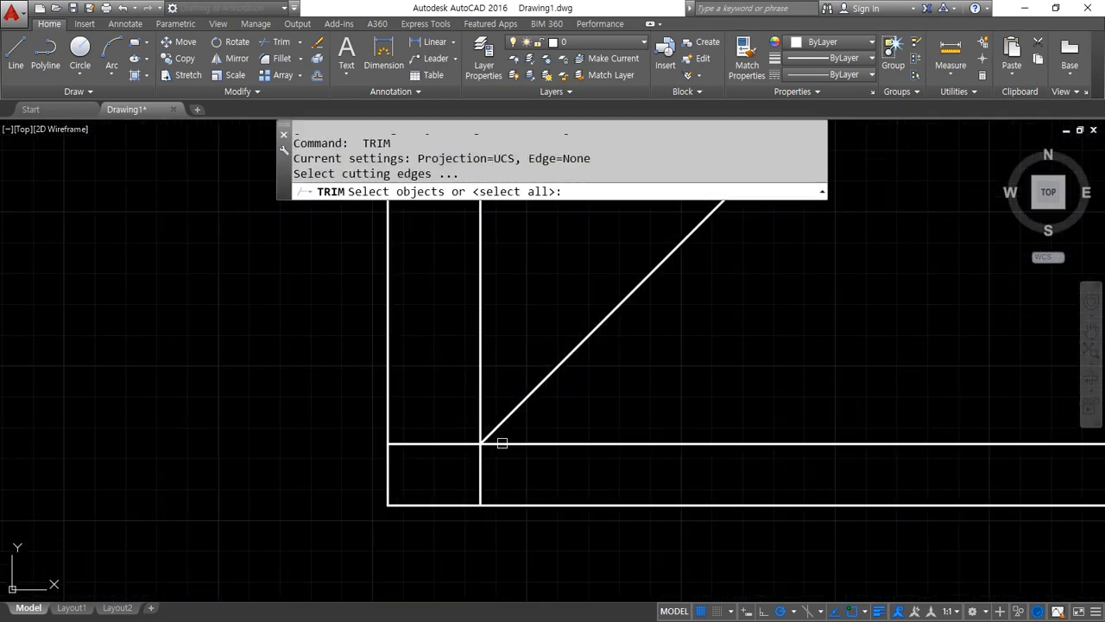
key("Escape")
key("Escape")
Draw a horizontal line across both verticals to the diagonal and continue it straight down to the lower horizontal line
type("l")
key("Return")
left_click(308, 384)
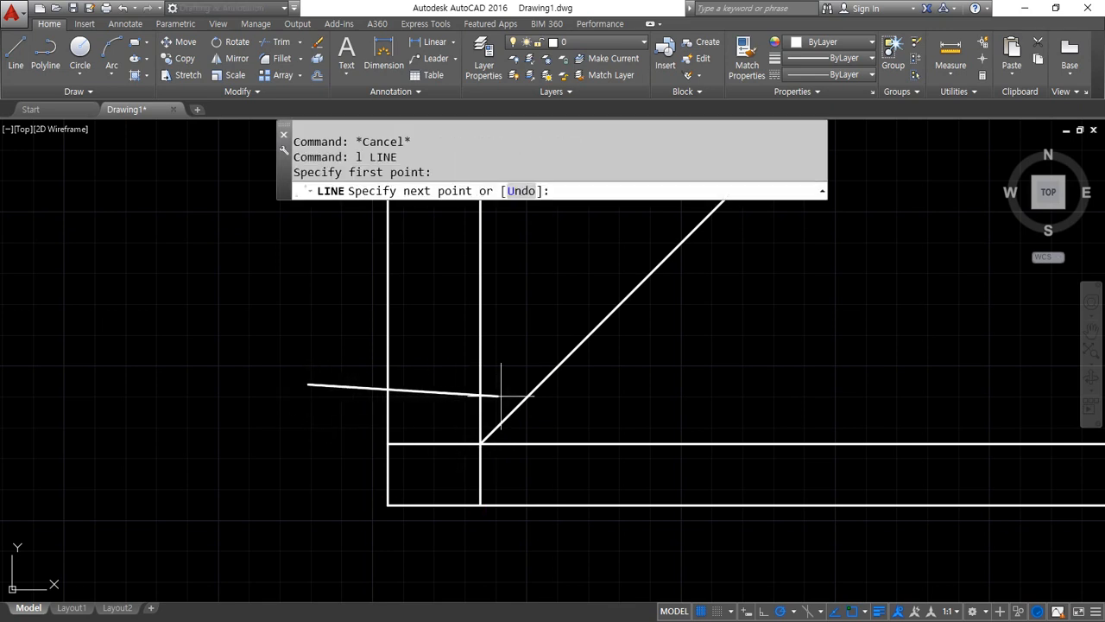
left_click(539, 385)
left_click(540, 505)
key("Return")
Offset the new vertical line 10 to the right and the new horizontal line 10 upwards
type("o")
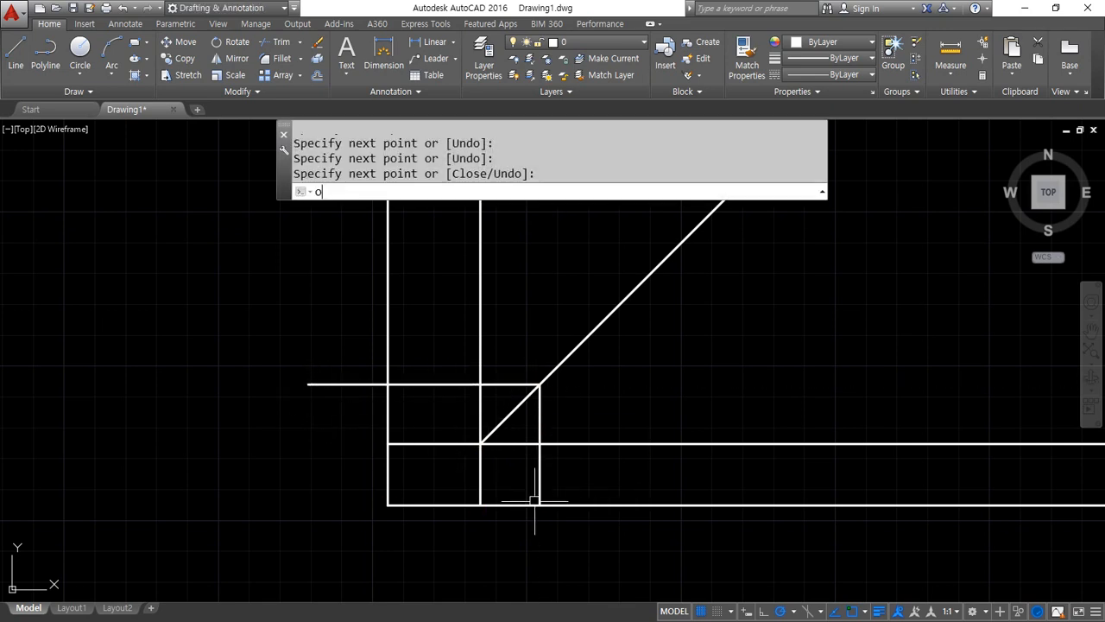
key("Return")
type("10")
key("Return")
left_click(539, 482)
left_click(596, 467)
left_click(445, 385)
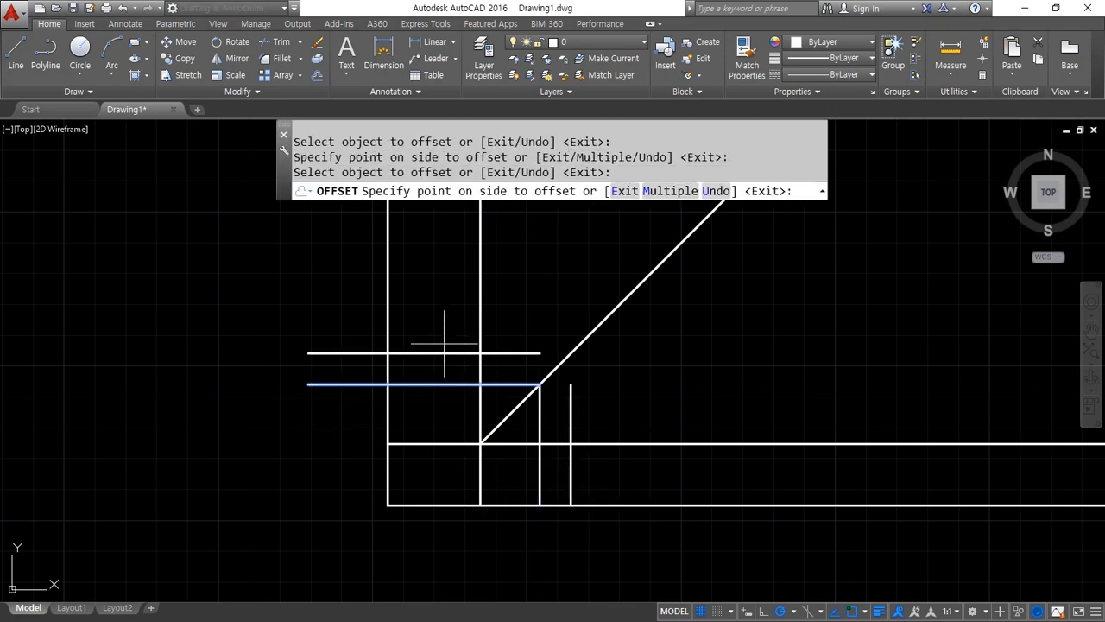
left_click(444, 324)
key("Return")
Fillet the offset right vertical line with the diagonal so they meet in a sharp corner
type("f")
key("Return")
left_click(572, 400)
left_click(557, 367)
Trim the excess lines around the side view with a fence, leaving a small upright rectangle
type("tr")
key("Return")
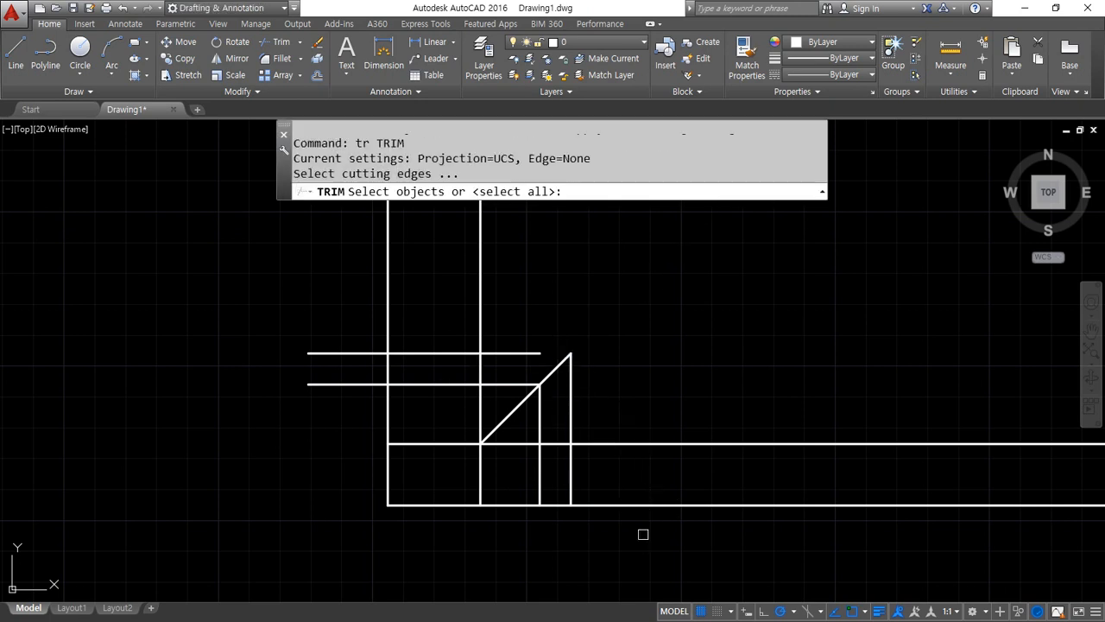
key("Return")
type("f")
key("Return")
left_click(648, 549)
left_click(625, 423)
left_click(527, 432)
Trim the excess lines around the top view with a fence, leaving a flat rectangle above the front view
key("Return")
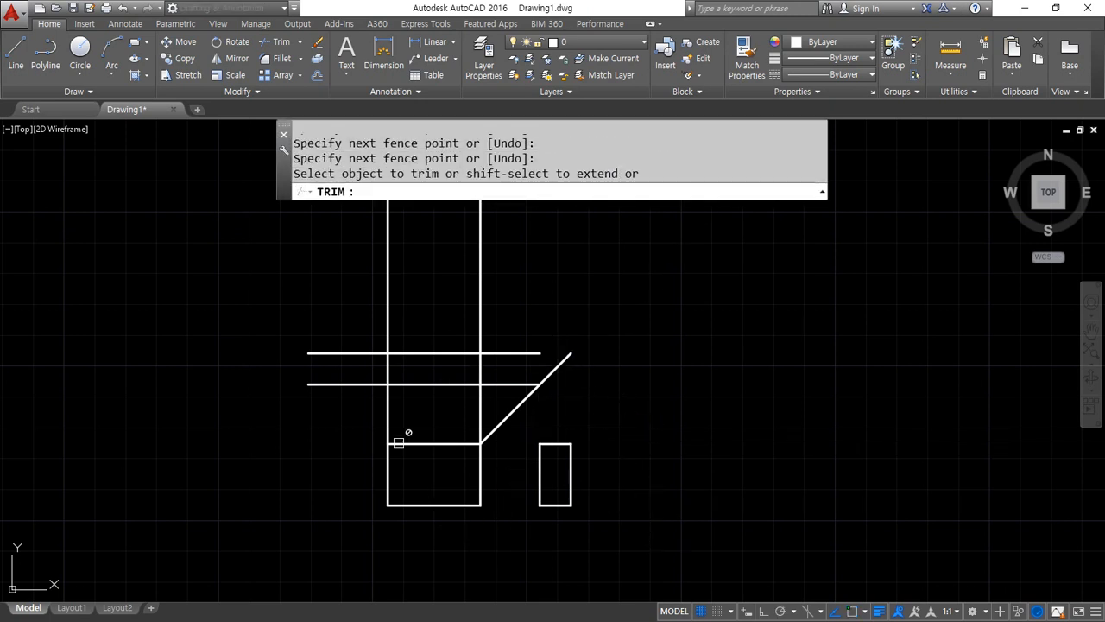
type("f")
key("Return")
left_click(328, 417)
left_click(492, 399)
left_click(503, 321)
left_click(348, 308)
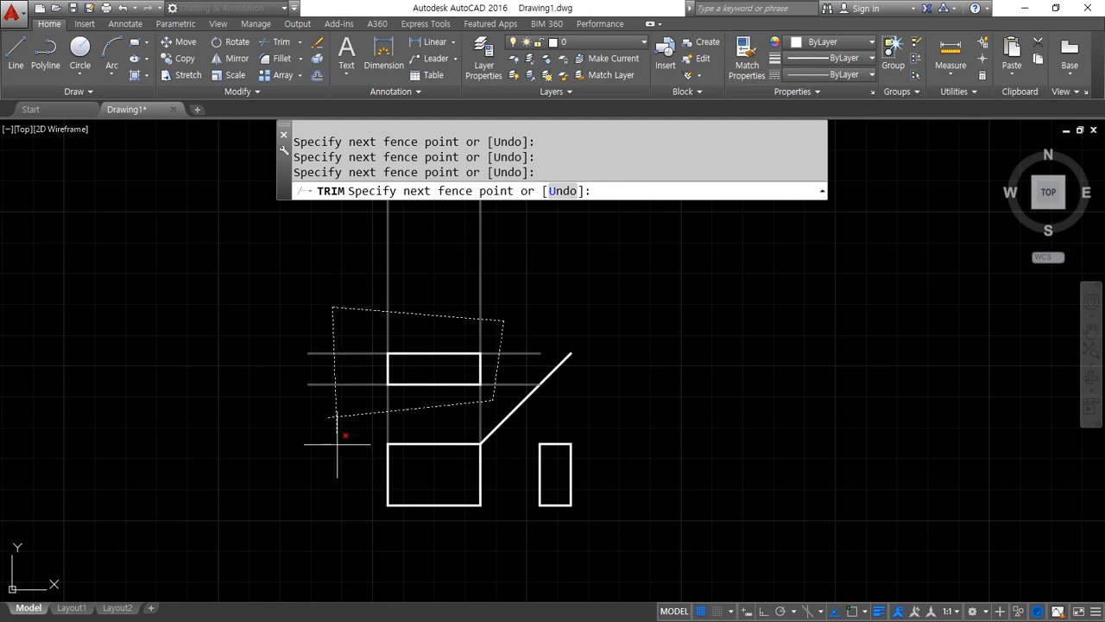
left_click(340, 437)
key("Return")
key("Return")
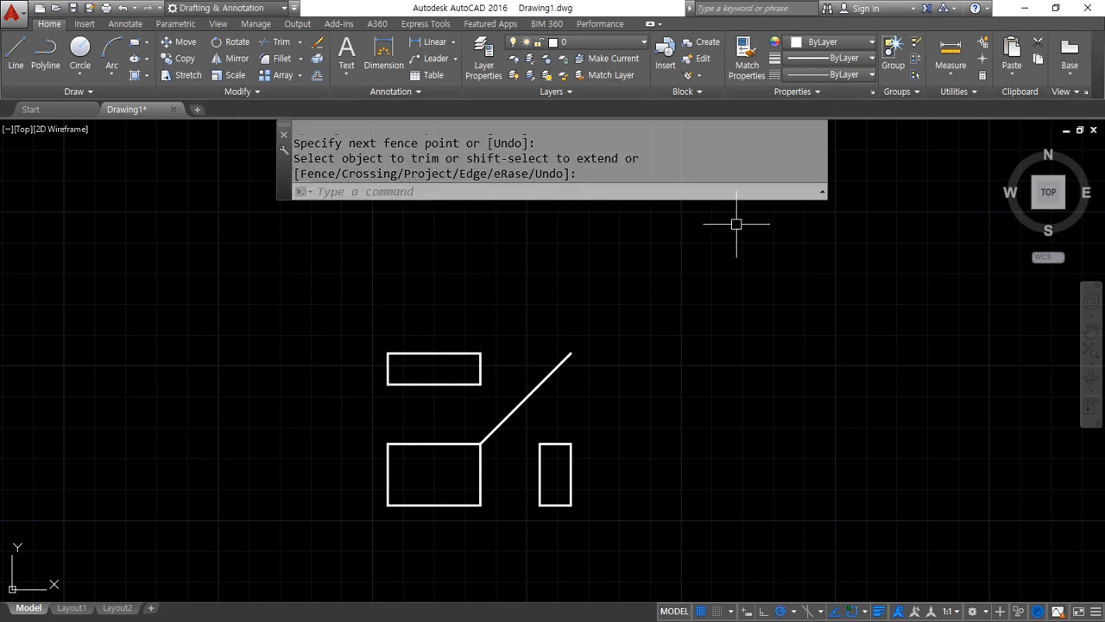
Start a rectangular array of the whole figure, including the three rectangles and the diagonal line
scroll(758, 409, "down", 2)
middle_click_drag(760, 395, 656, 403)
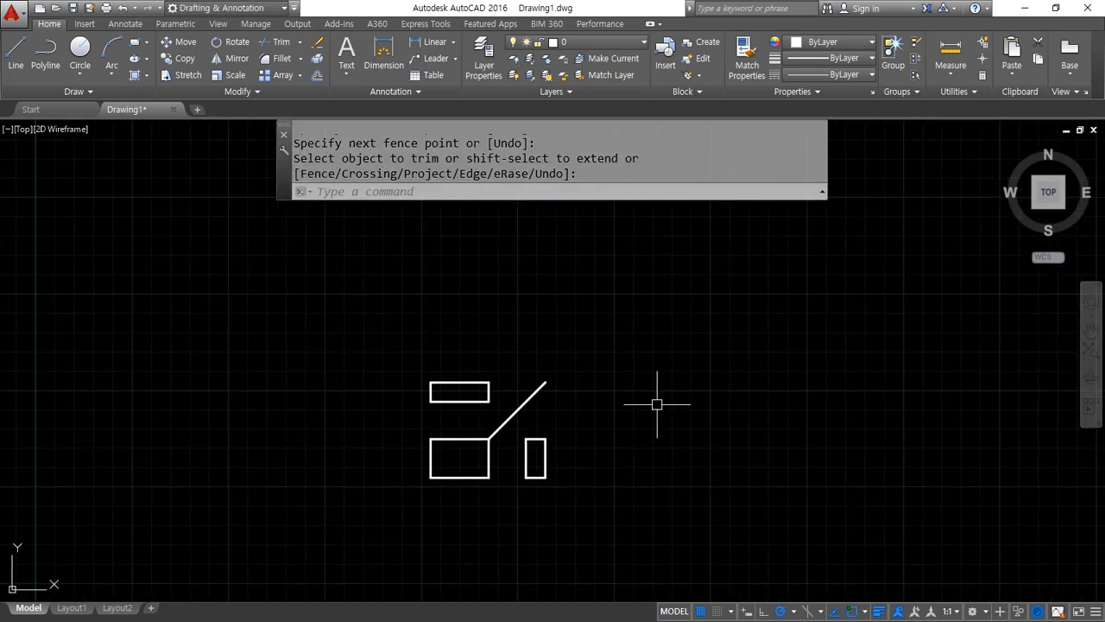
type("ar")
key("Return")
left_click(655, 456)
left_click(240, 317)
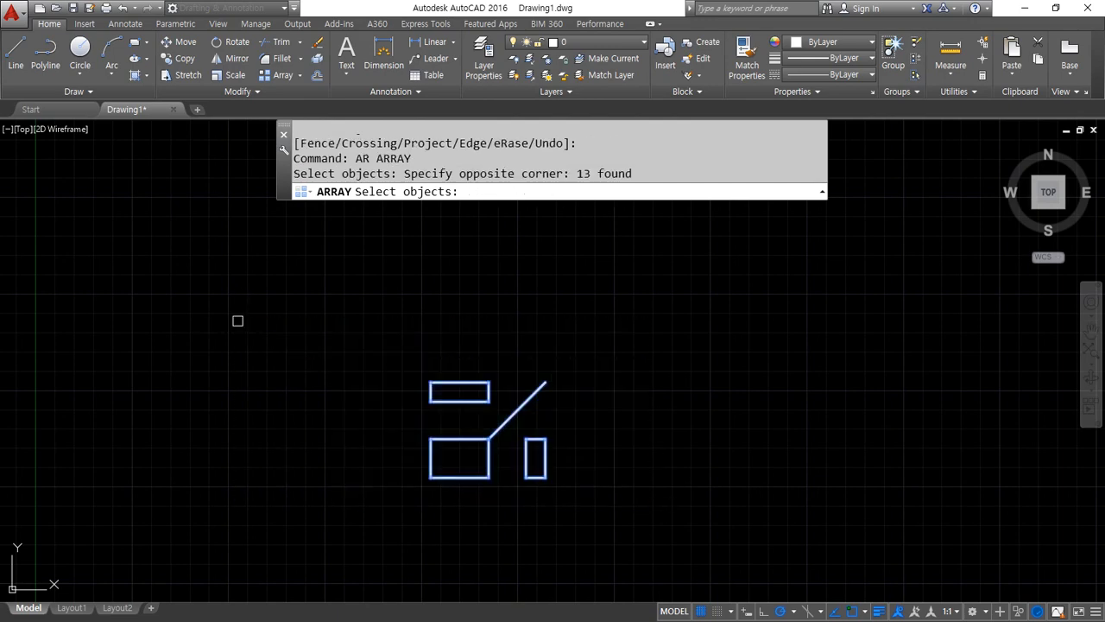
key("Return")
left_click(635, 176)
Set the distance between the array's columns to 150
scroll(588, 302, "down", 2)
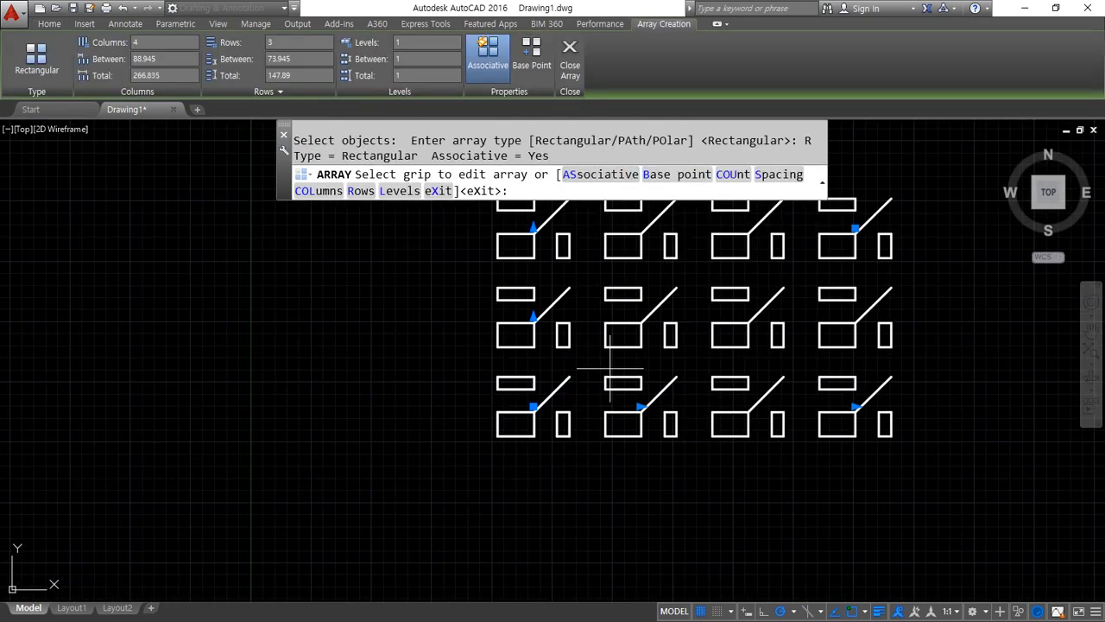
middle_click_drag(605, 377, 452, 424)
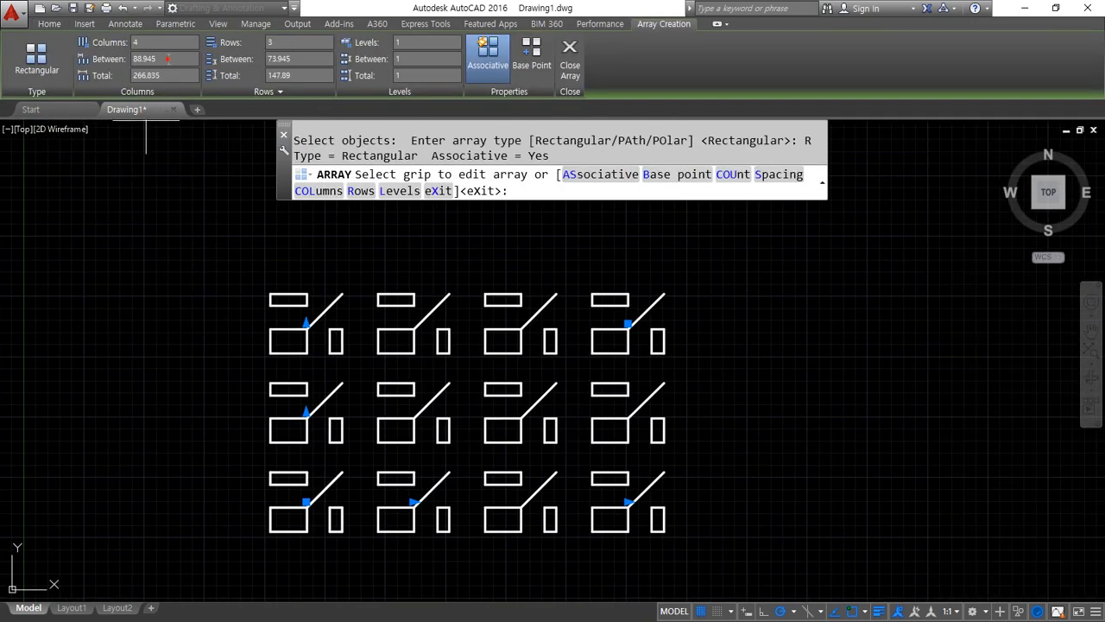
left_click(155, 58)
type("150")
key("Return")
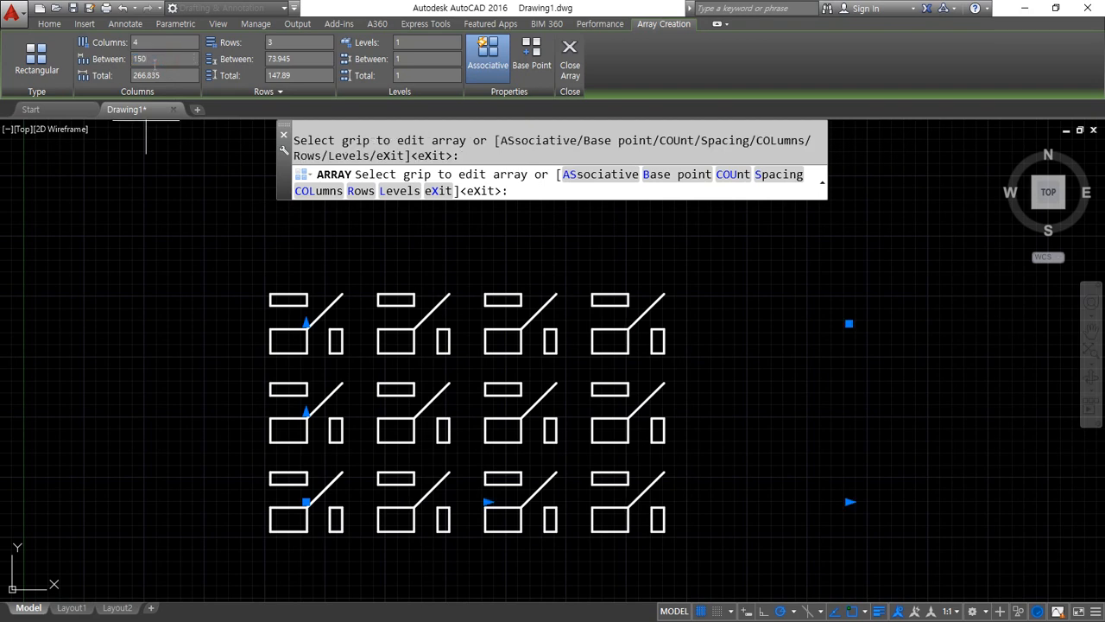
Stretch the array with its spacing grips to about 139 between rows and about 177 between columns
left_click(306, 413)
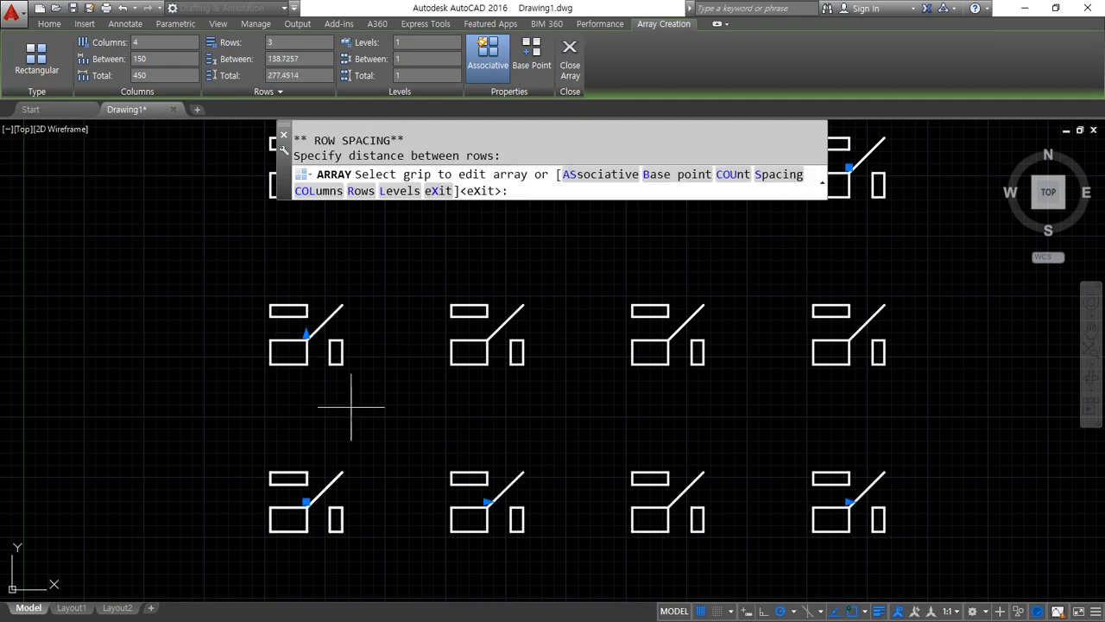
left_click(488, 502)
left_click(505, 473)
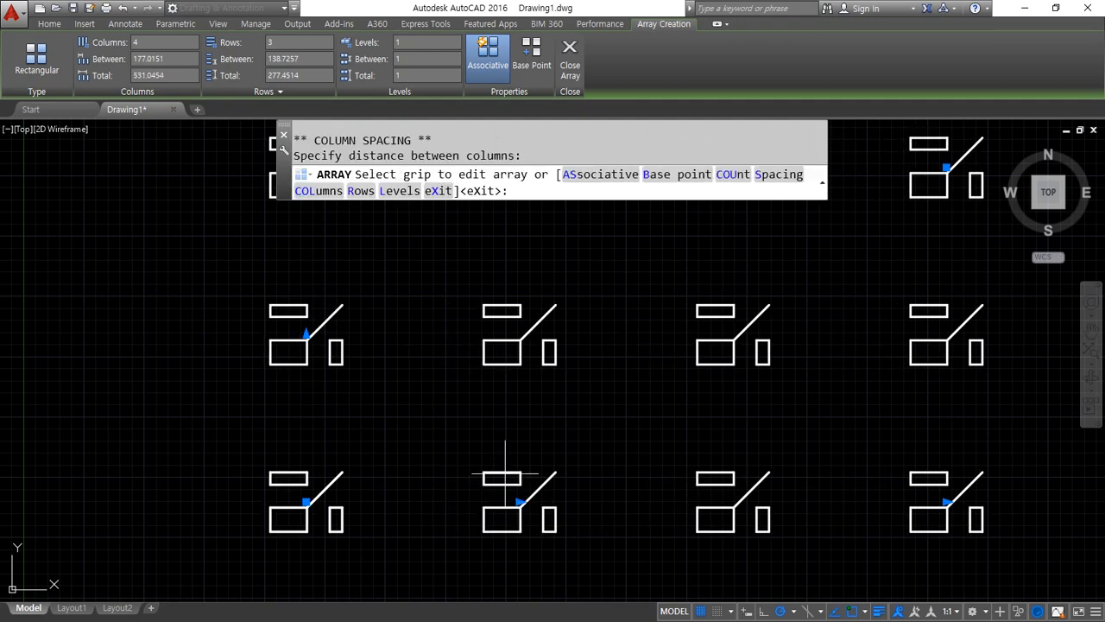
scroll(388, 424, "down", 2)
middle_click_drag(388, 424, 371, 437)
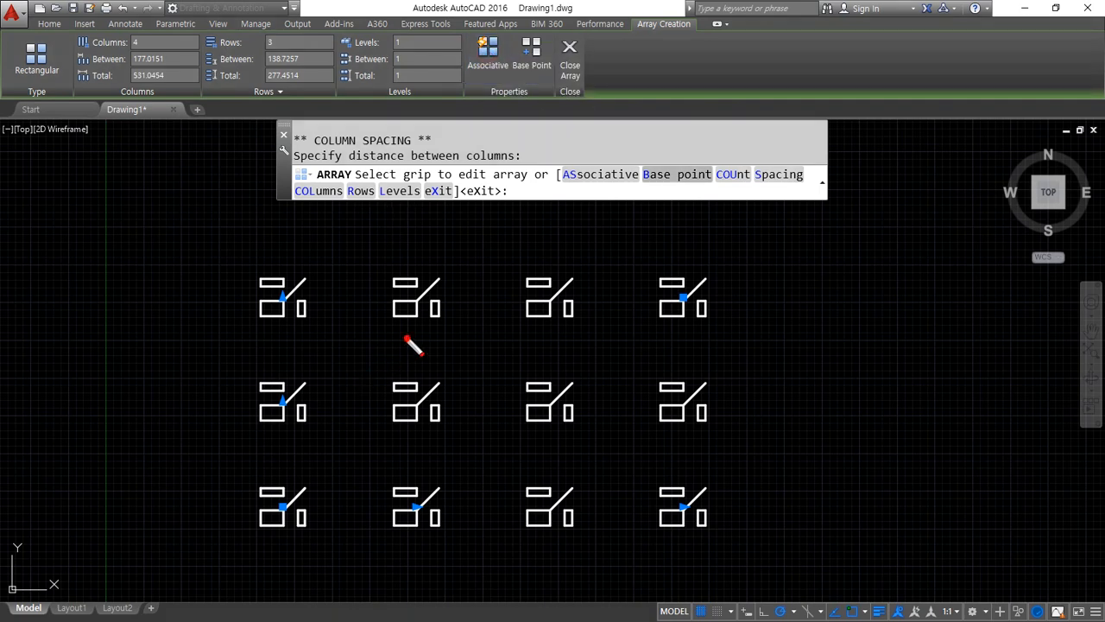
left_click_drag(407, 337, 413, 338)
mouse_move(562, 433)
left_mouse_down()
mouse_move(537, 361)
mouse_move(562, 424)
left_mouse_up()
left_click_drag(704, 542, 711, 544)
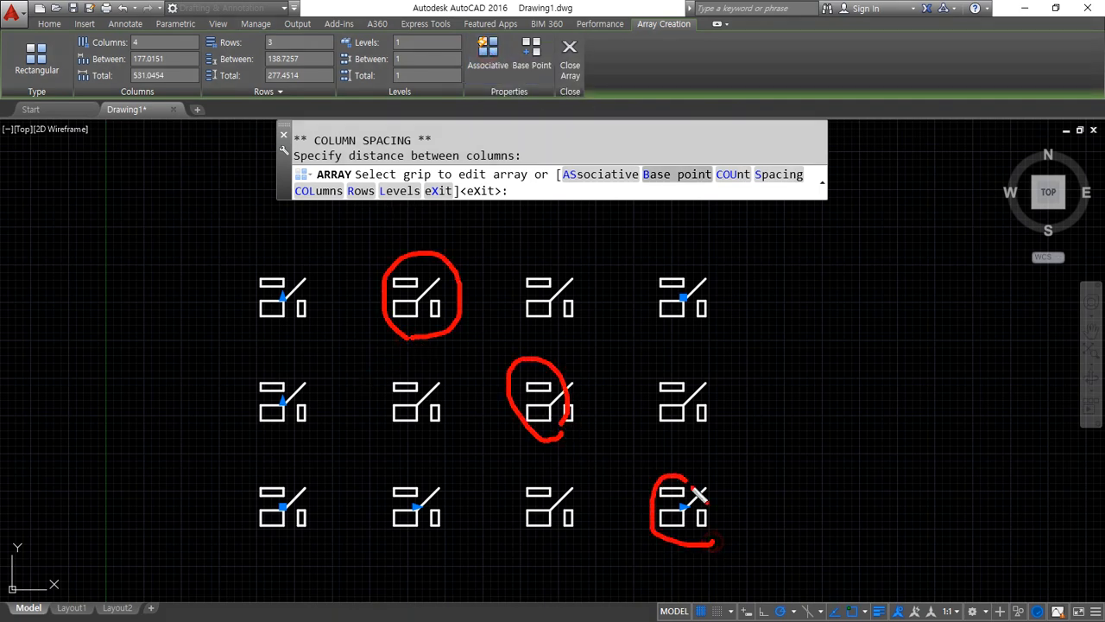
left_click_drag(277, 540, 283, 549)
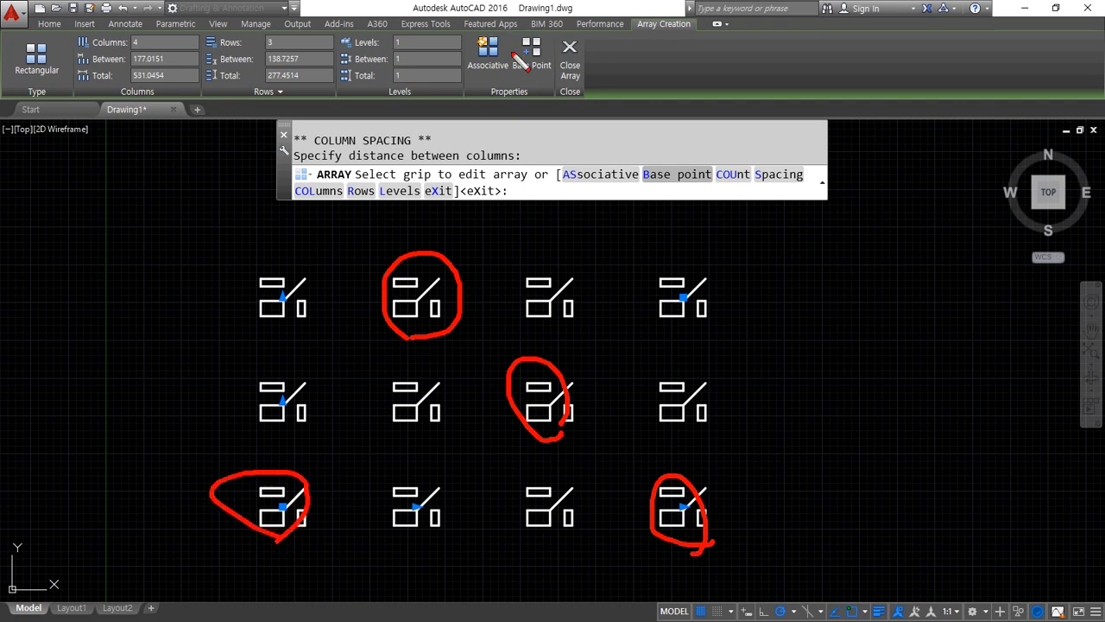
Finish the rectangular array, erase all the arrayed figures and zoom to the whole drawing area
mouse_move(516, 63)
left_mouse_down()
mouse_move(456, 86)
mouse_move(525, 94)
mouse_move(485, 42)
mouse_move(462, 99)
mouse_move(535, 102)
left_mouse_up()
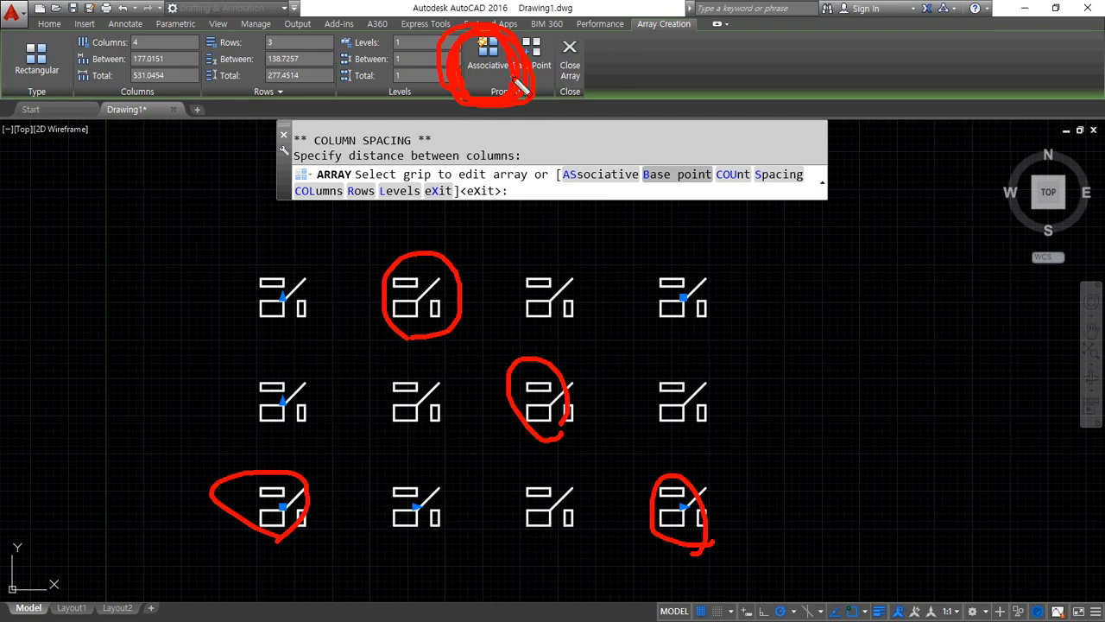
left_click(570, 58)
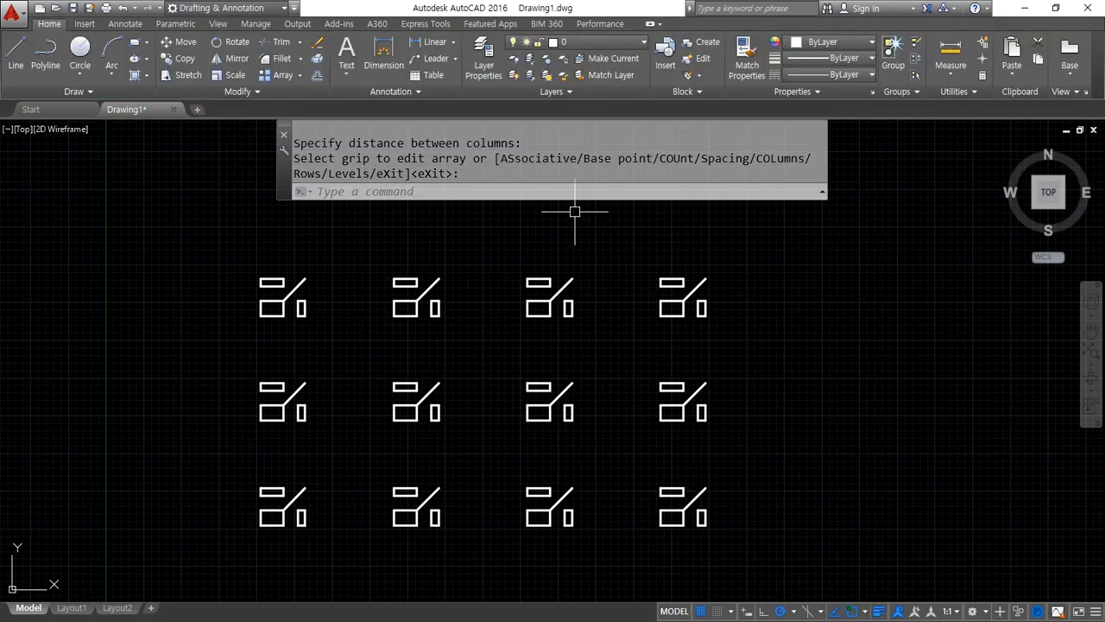
type("z")
key("Return")
type("a")
key("Return")
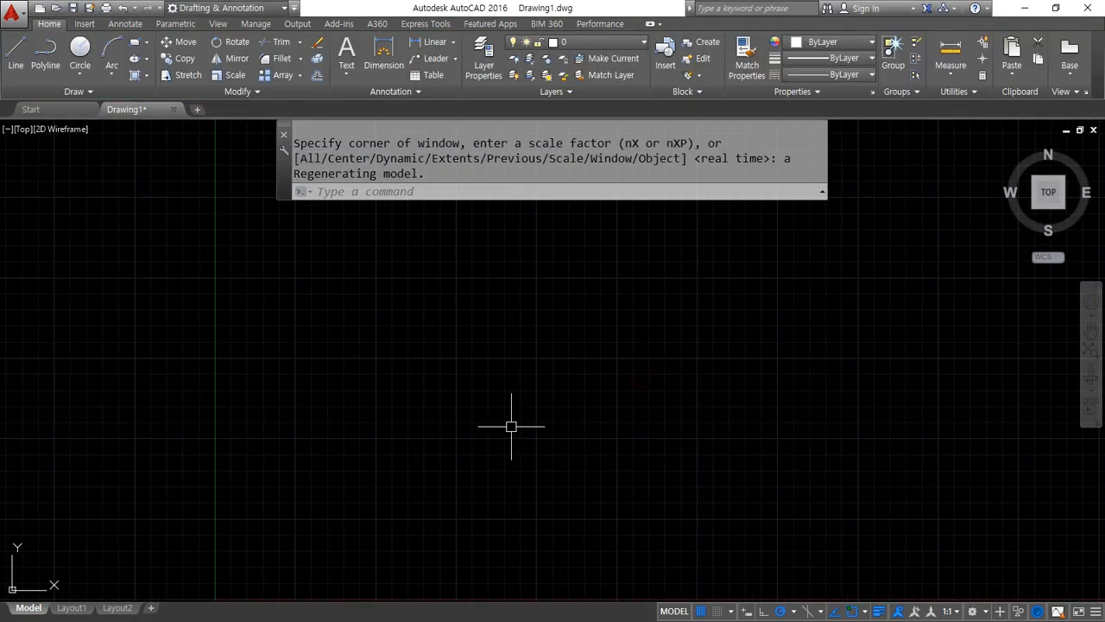
Draw a circle with a radius of 100 near the middle of the empty drawing area
type("c")
key("Return")
left_click(537, 358)
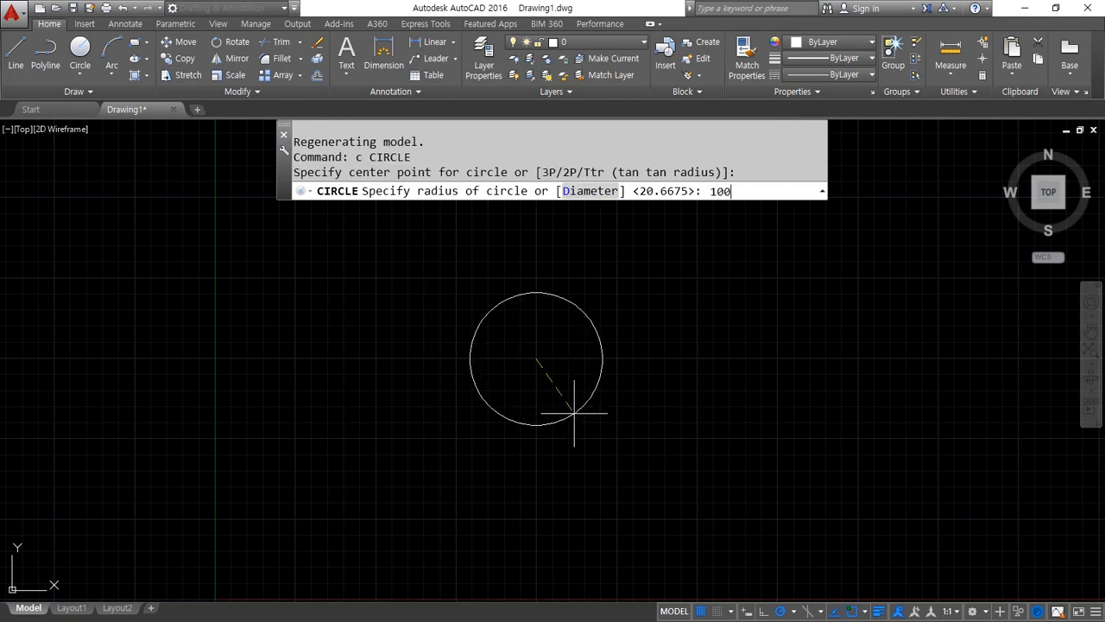
type("100")
key("Return")
Draw a rectangle 30 wide and 20 high just above the circle's upper-left part
middle_click_drag(573, 412, 541, 474)
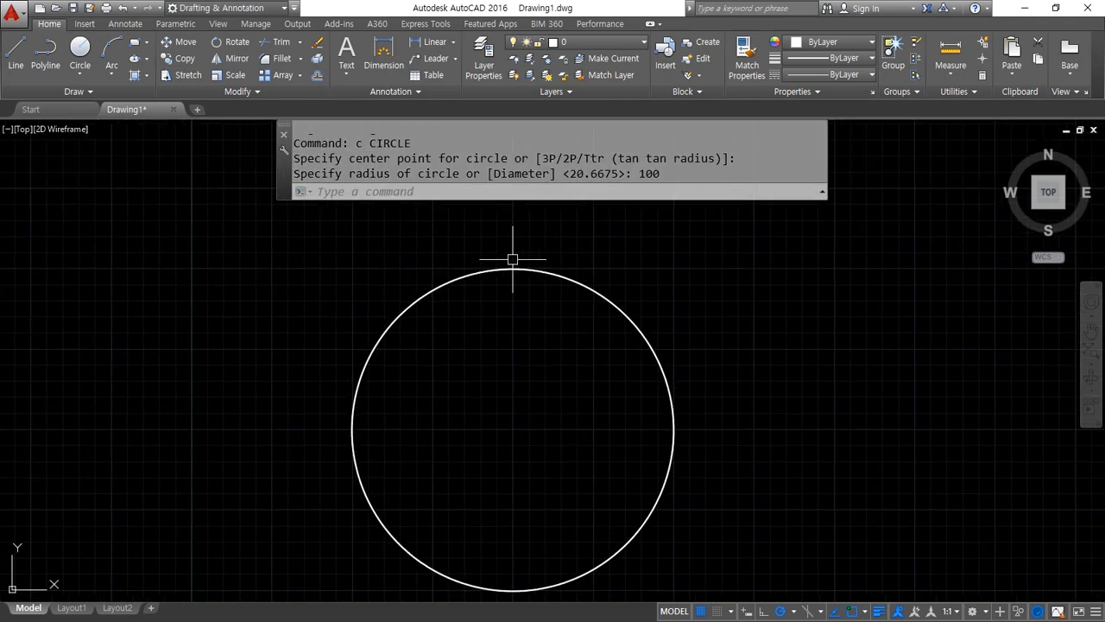
scroll(457, 267, "up", 1)
scroll(484, 303, "down", 1)
type("re")
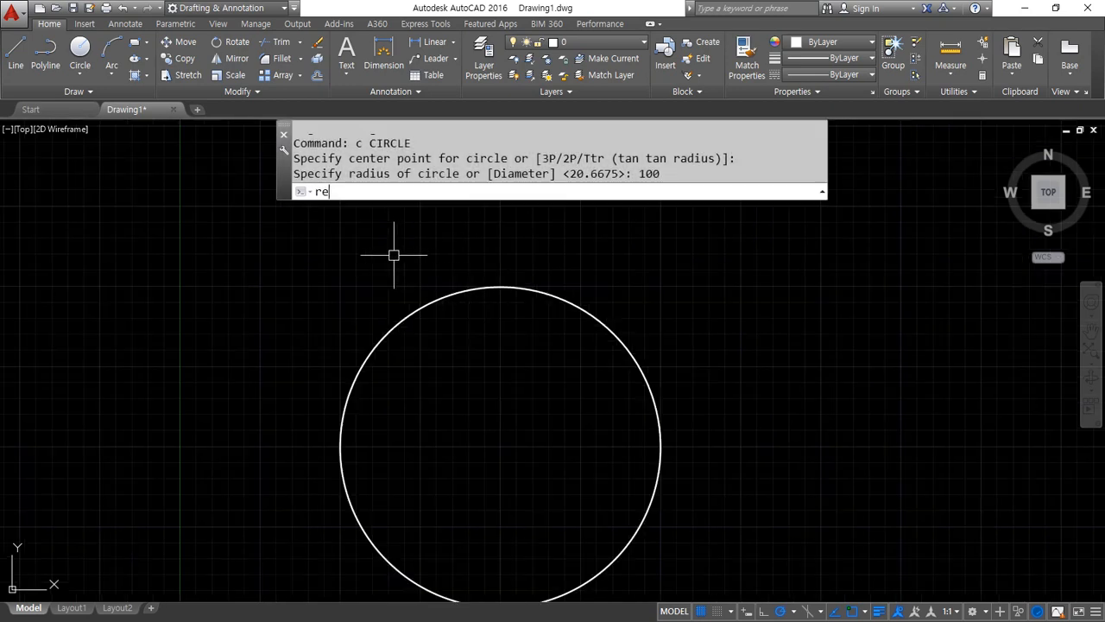
type("c")
key("Return")
left_click(396, 257)
type("@")
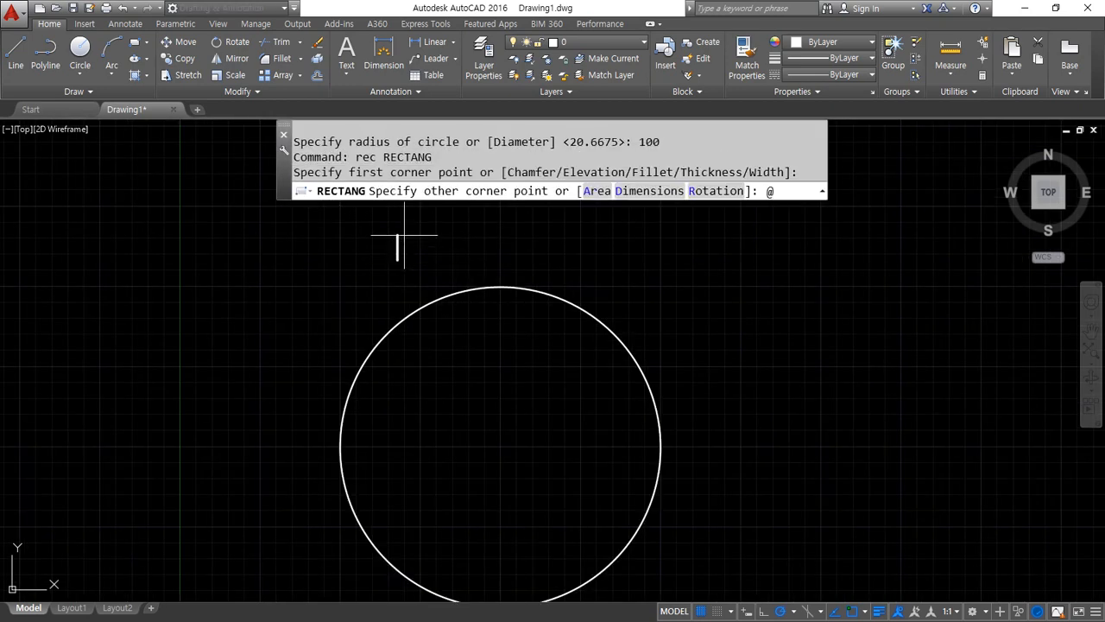
type("30,20")
key("Return")
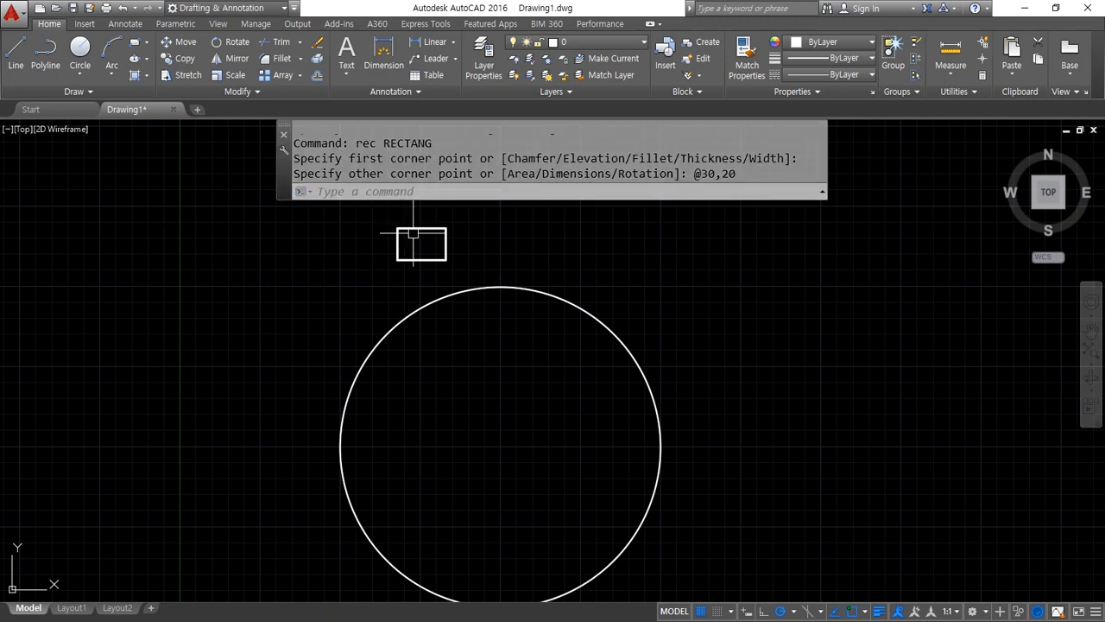
Move the rectangle from its bottom edge's midpoint to the circle's top quadrant point
scroll(436, 406, "down", 2)
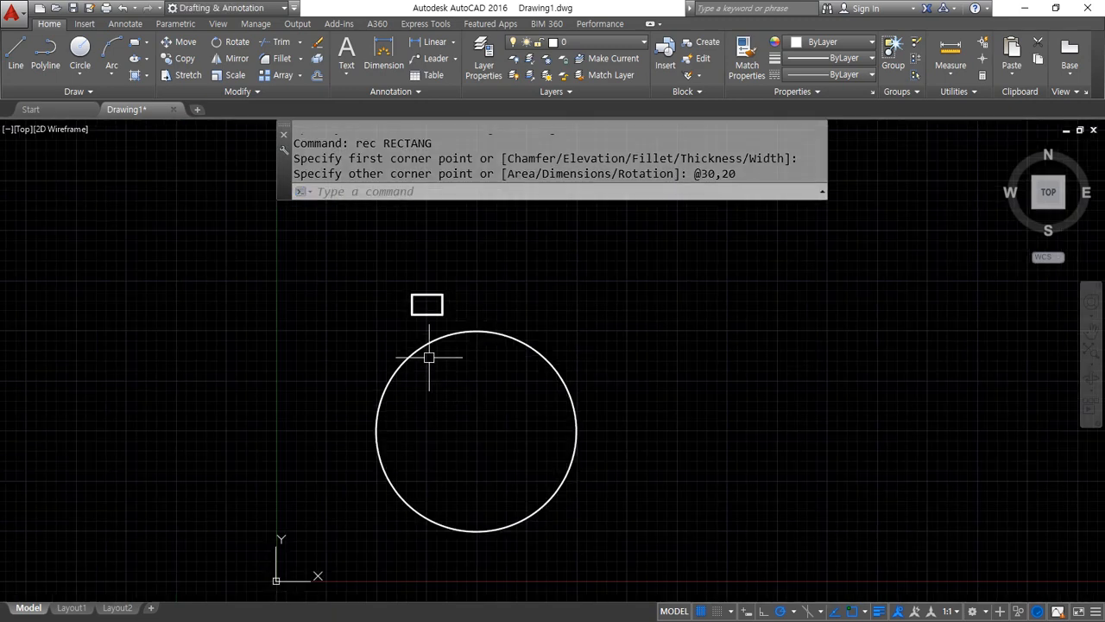
scroll(469, 263, "up", 3)
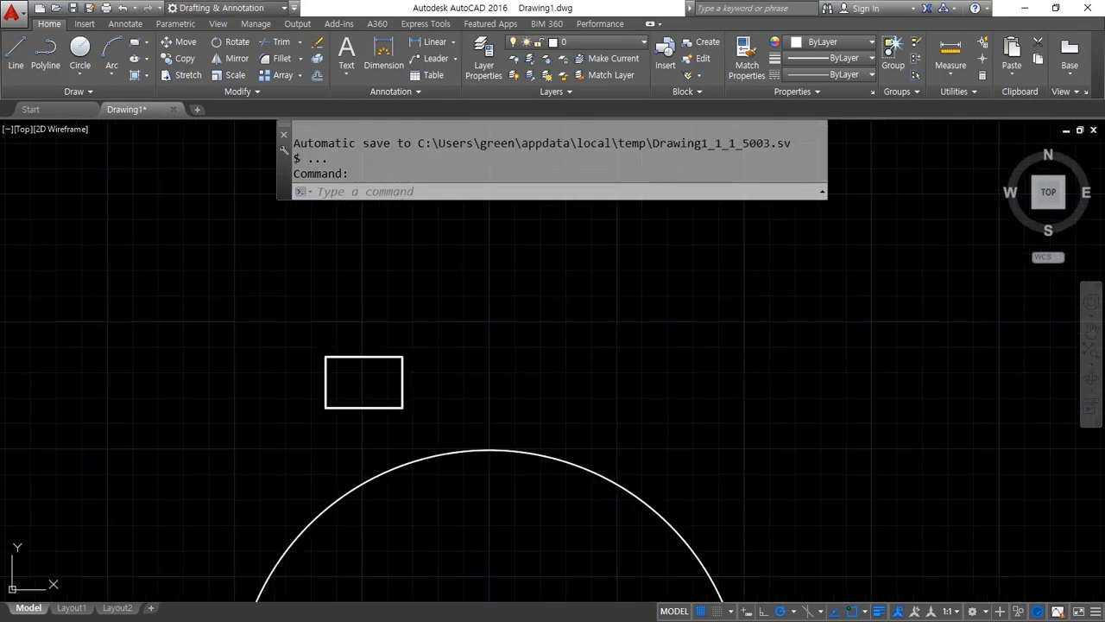
type("m")
key("Return")
left_click(424, 424)
left_click(227, 271)
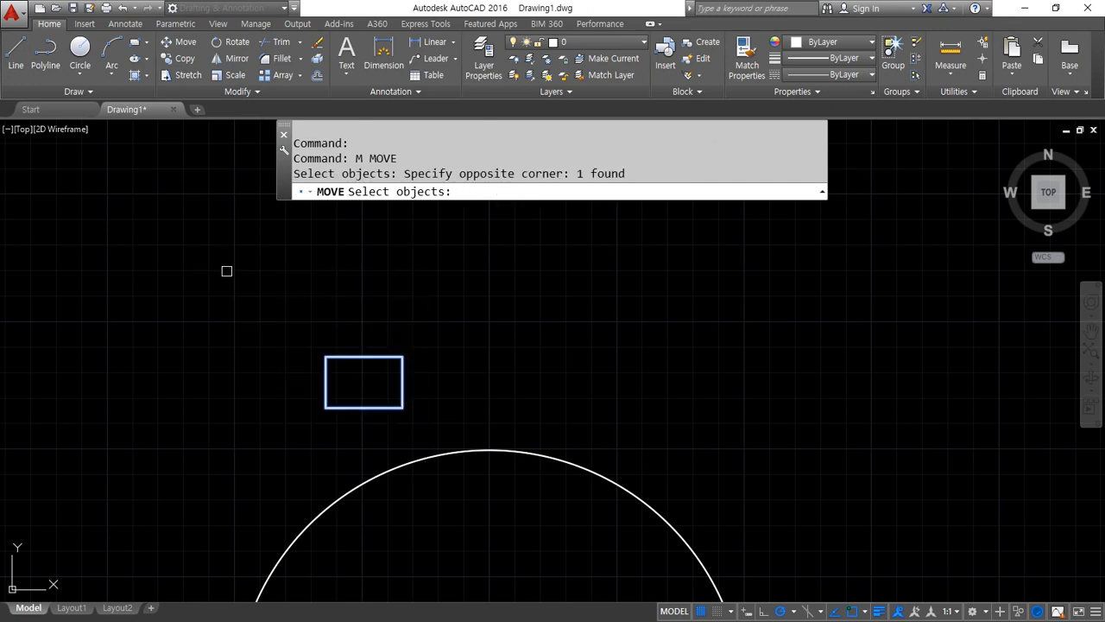
key("Return")
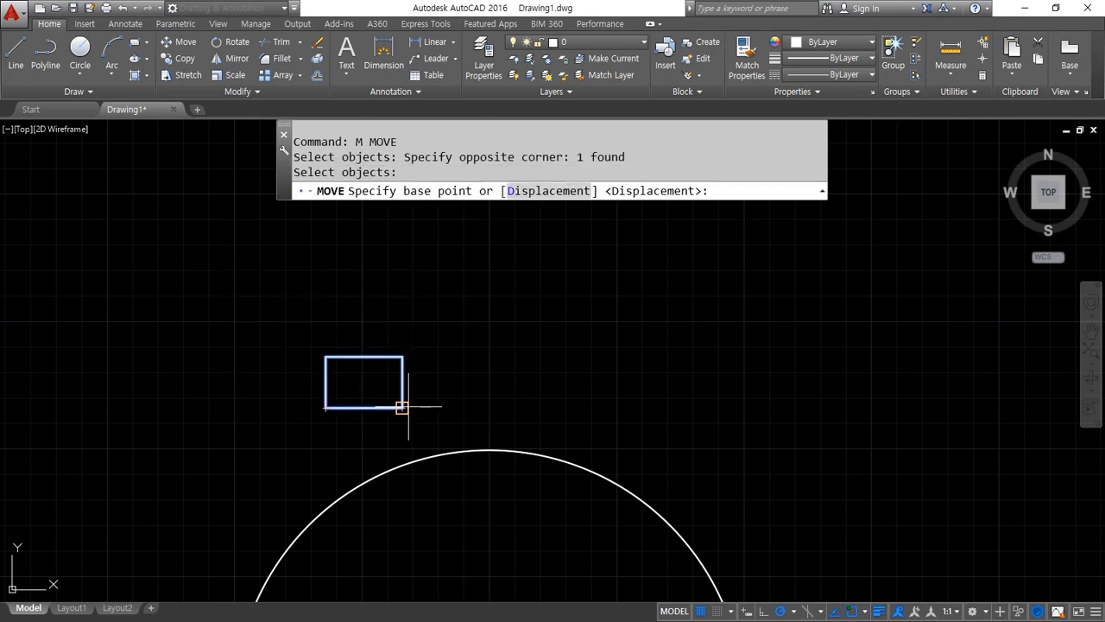
scroll(348, 418, "up", 4)
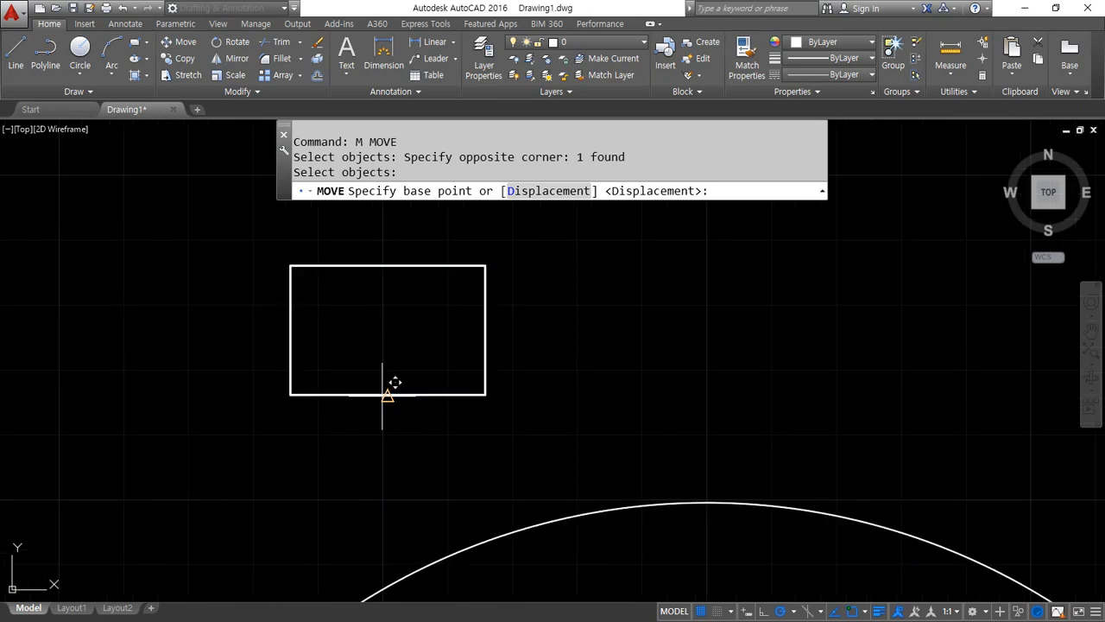
left_click(388, 395)
type("qua")
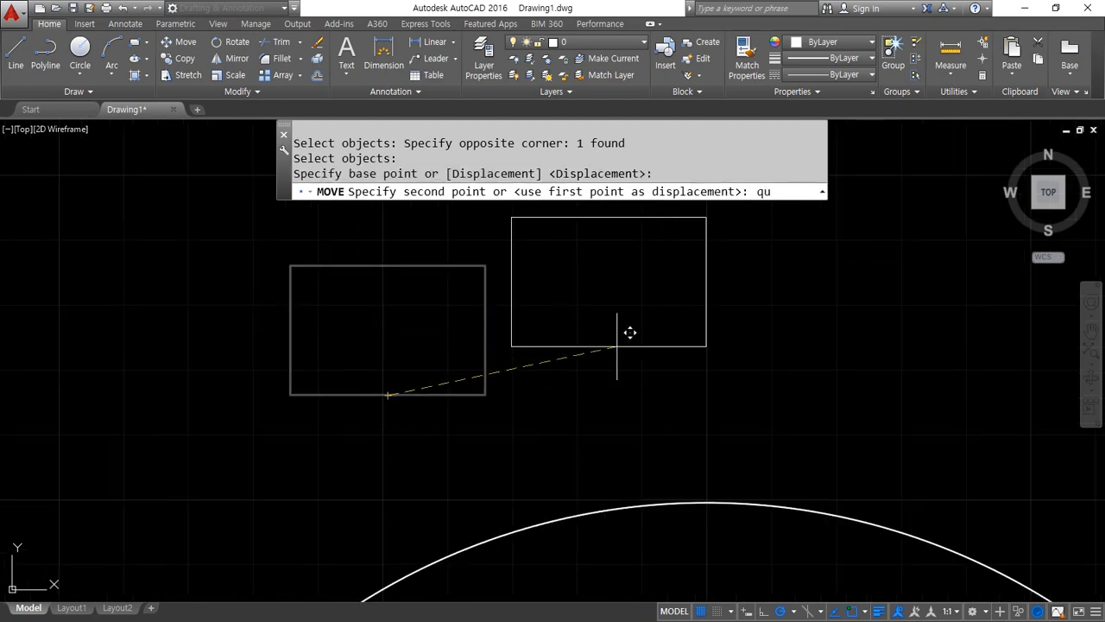
key("space")
left_click(748, 499)
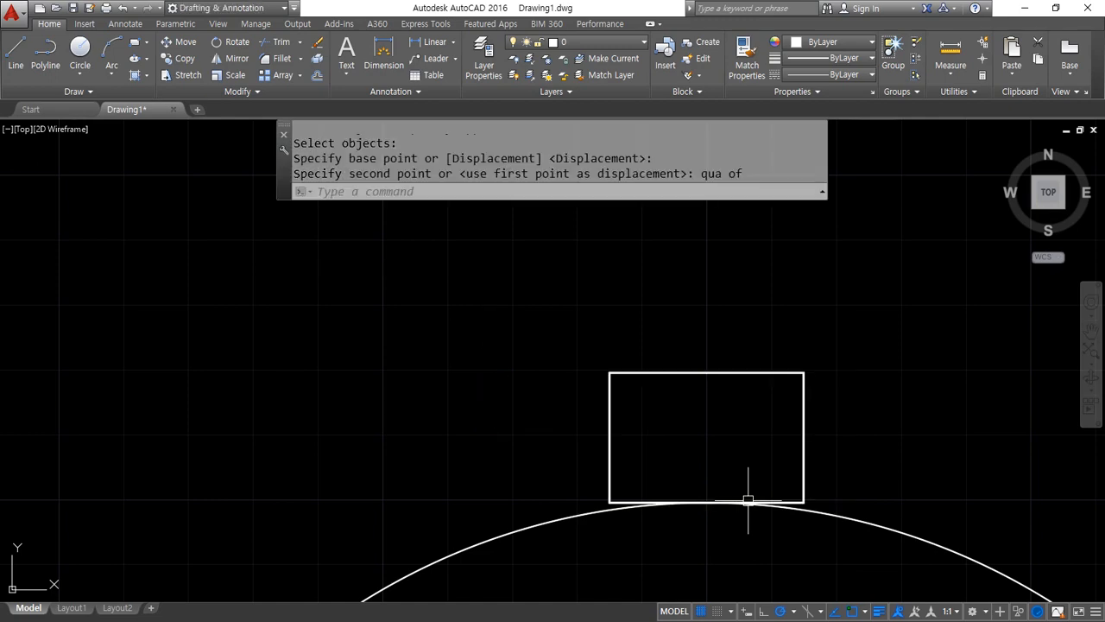
Create a polar array of the small rectangle around the circle's center
scroll(648, 467, "down", 2)
middle_click_drag(600, 365, 596, 339)
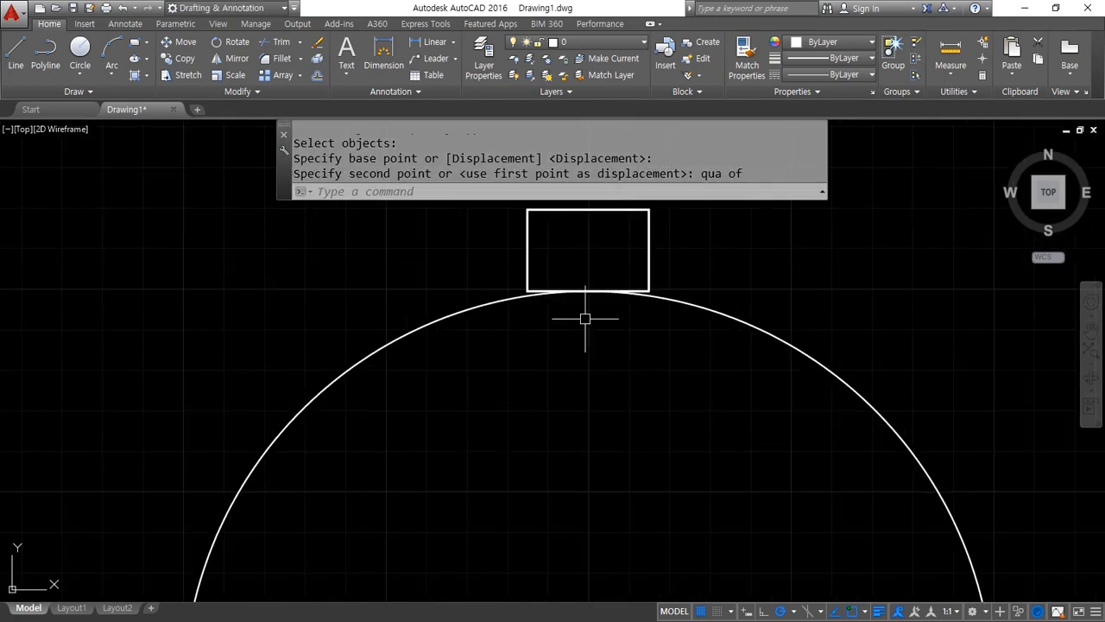
scroll(531, 427, "down", 3)
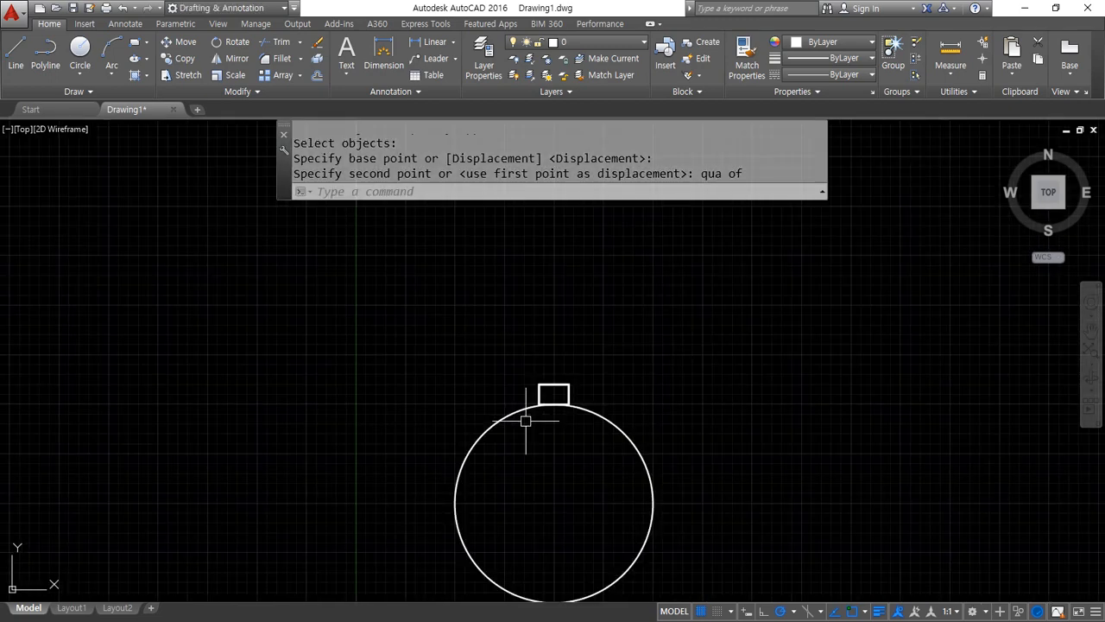
type("ar")
key("Return")
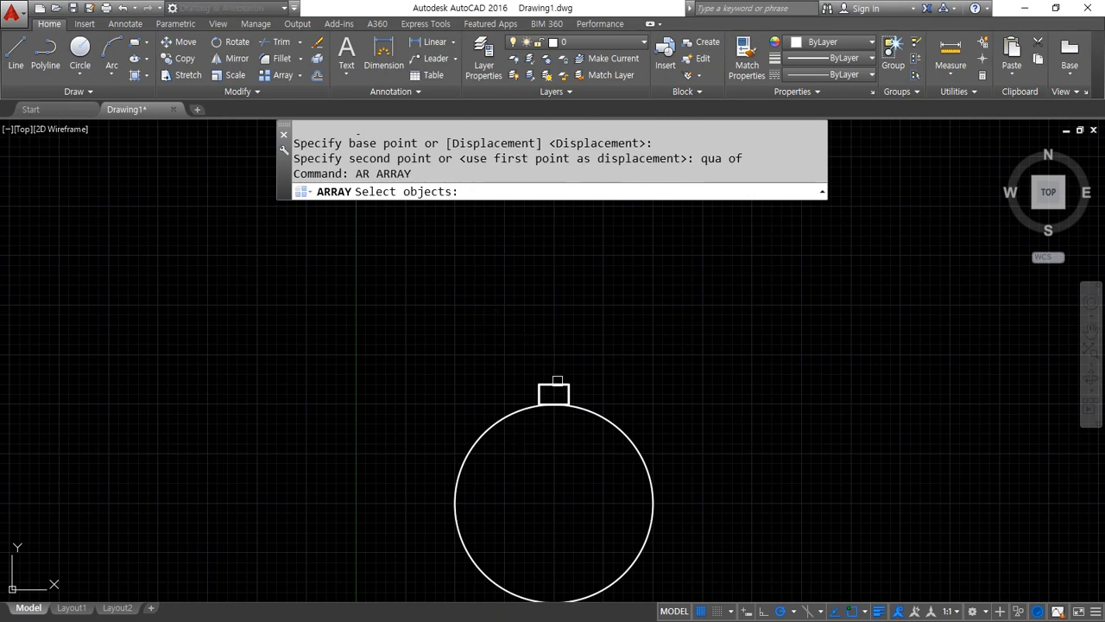
scroll(567, 434, "up", 4)
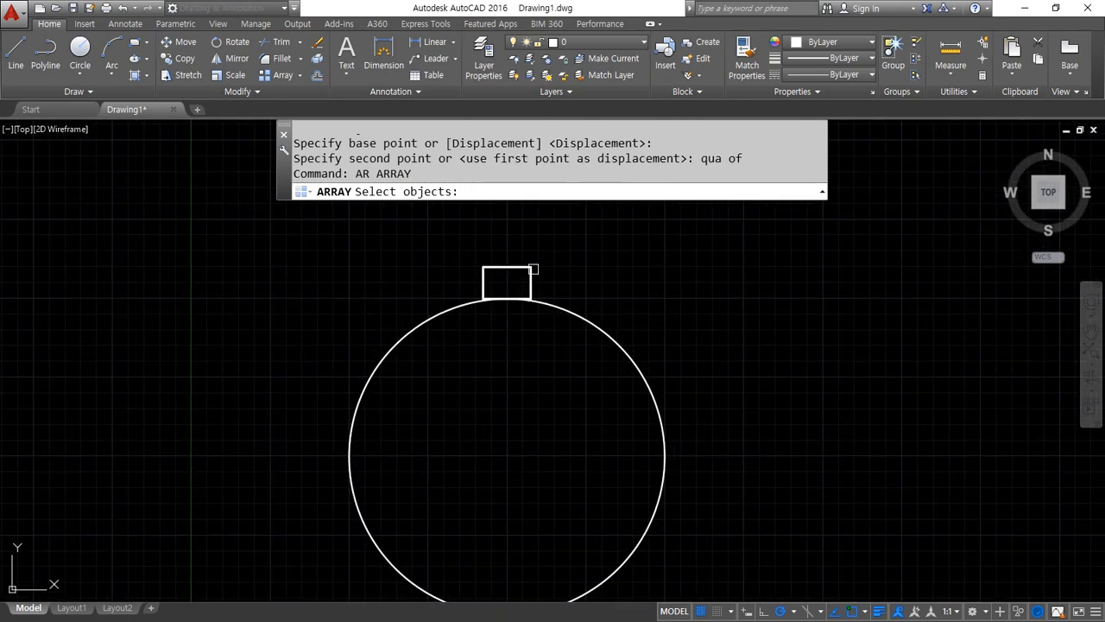
left_click(531, 269)
key("Return")
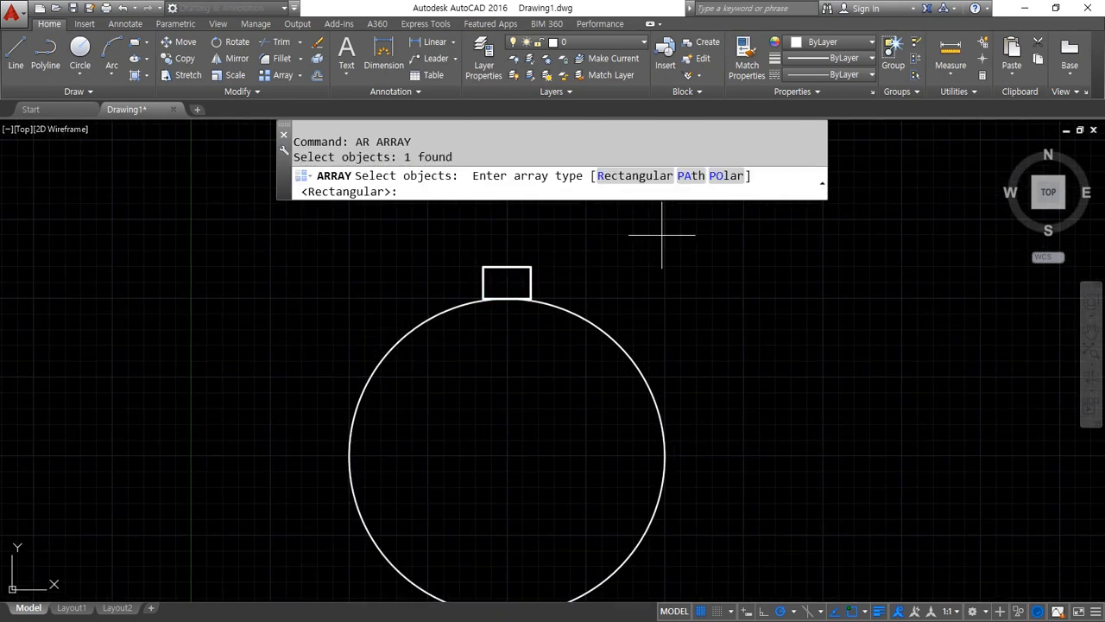
left_click(728, 176)
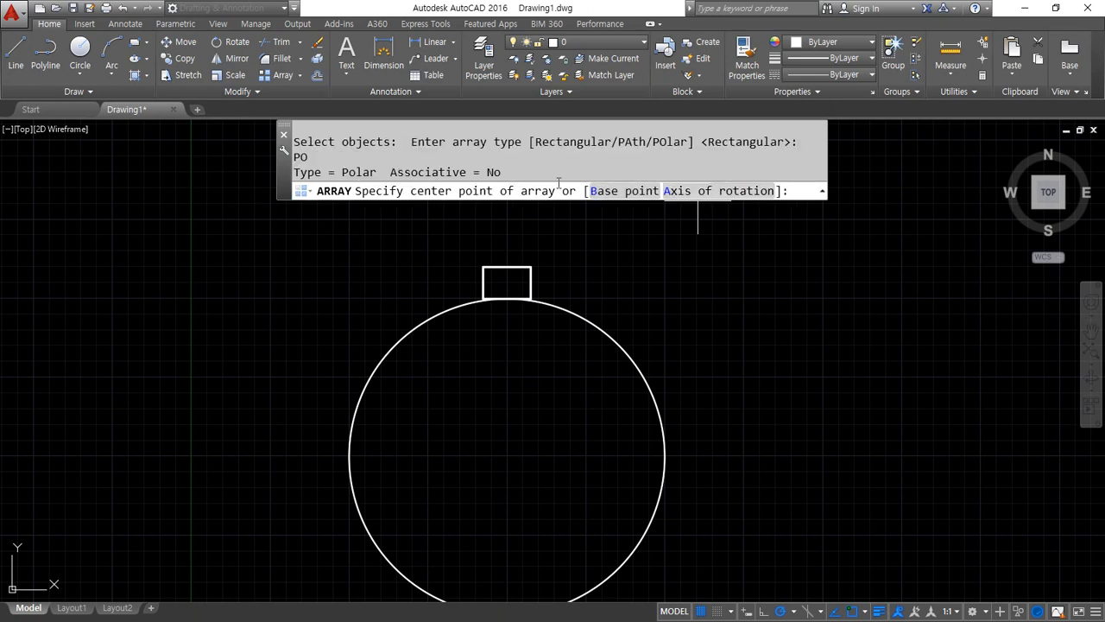
middle_click_drag(682, 322, 686, 289)
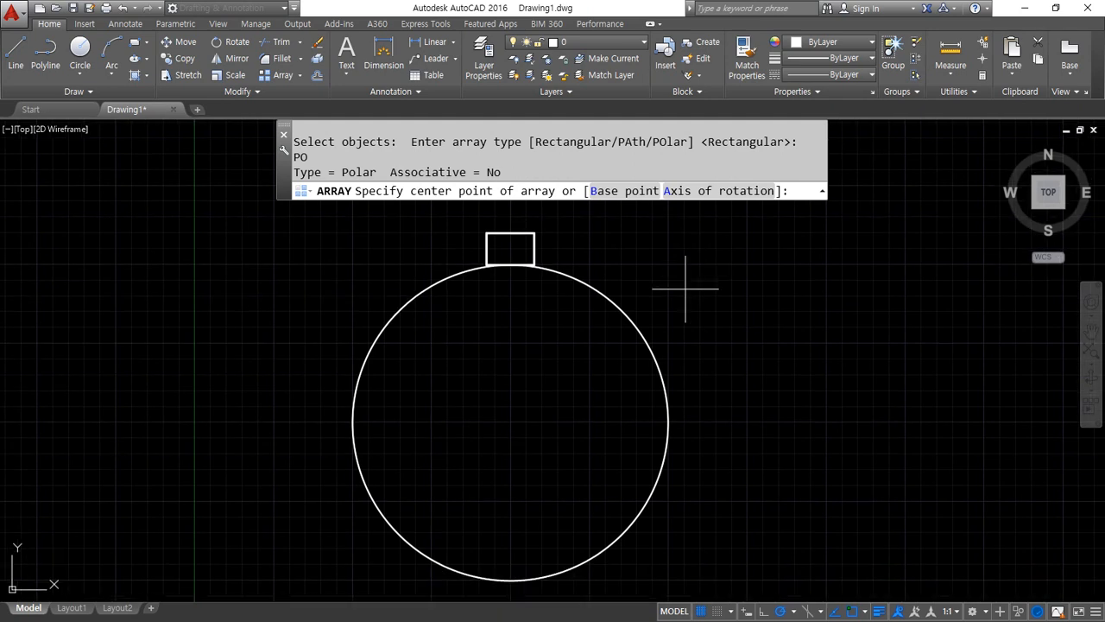
left_click(509, 423)
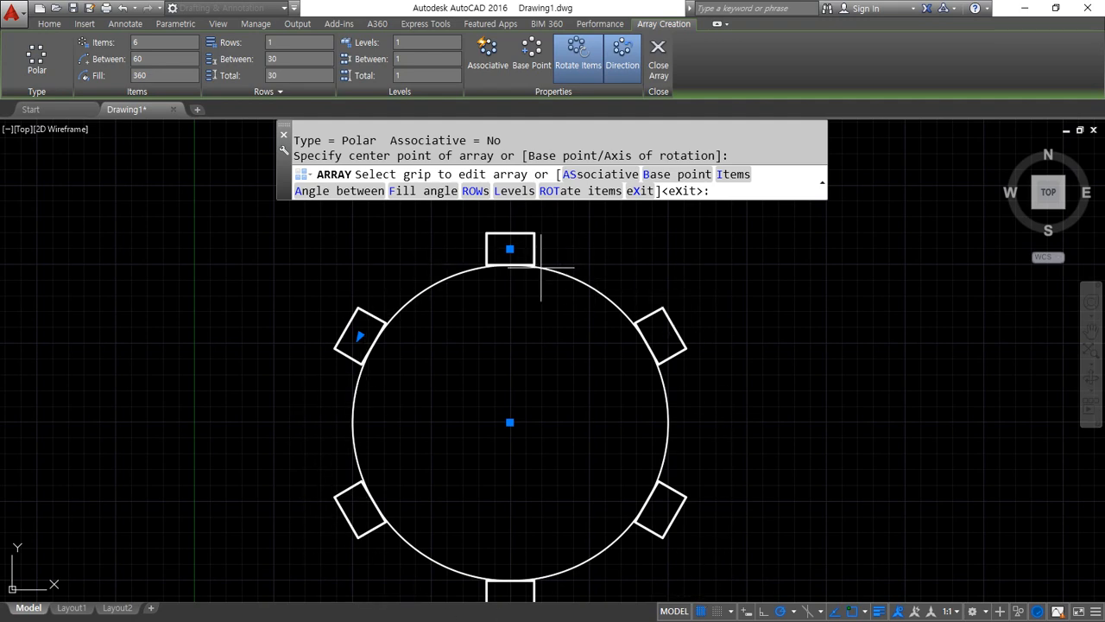
Set the number of items in the polar array to 12
mouse_move(457, 250)
left_mouse_down()
mouse_move(351, 444)
mouse_move(607, 599)
mouse_move(708, 324)
mouse_move(641, 286)
mouse_move(723, 255)
left_mouse_up()
mouse_move(152, 85)
left_mouse_down()
mouse_move(154, 12)
mouse_move(147, 77)
left_mouse_up()
key("Escape")
type("12")
key("Return")
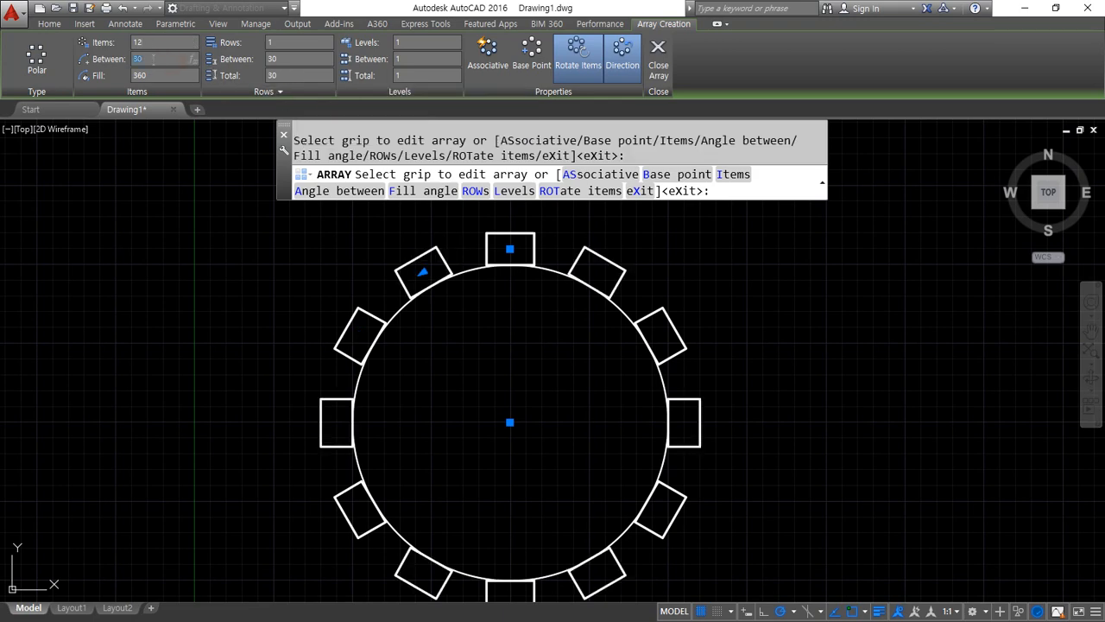
Set the polar array to 6 items at 60° apart, with 3 rows
mouse_move(158, 109)
left_click_drag(153, 41, 105, 45)
left_click(155, 59)
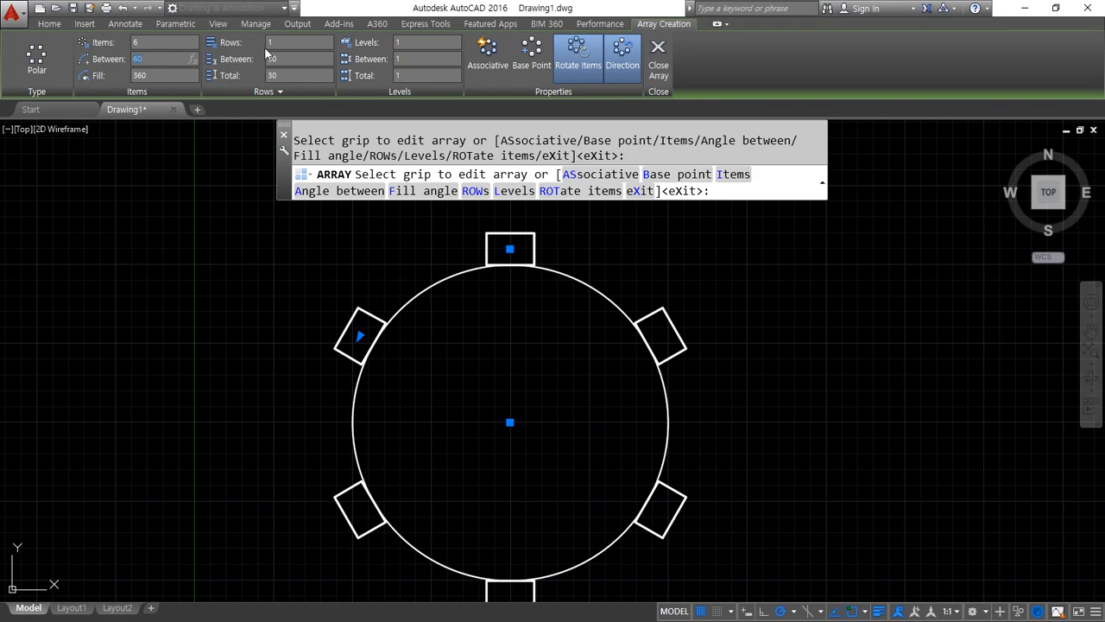
type("3")
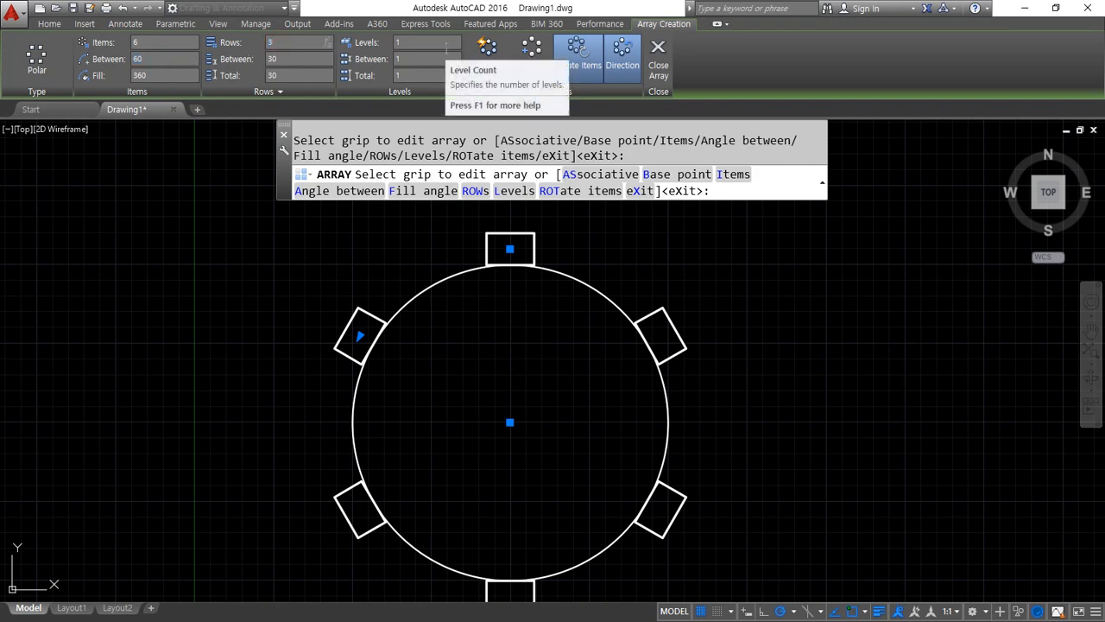
scroll(459, 249, "down", 2)
middle_click_drag(419, 313, 394, 398)
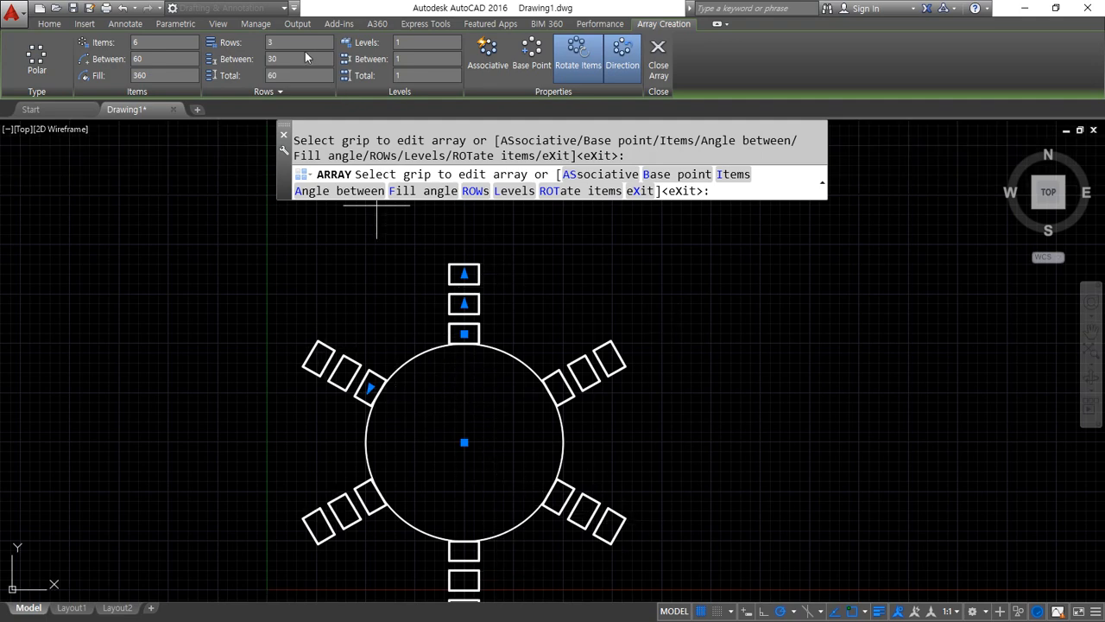
Set the polar array to a single row and finish the array
left_click(432, 45)
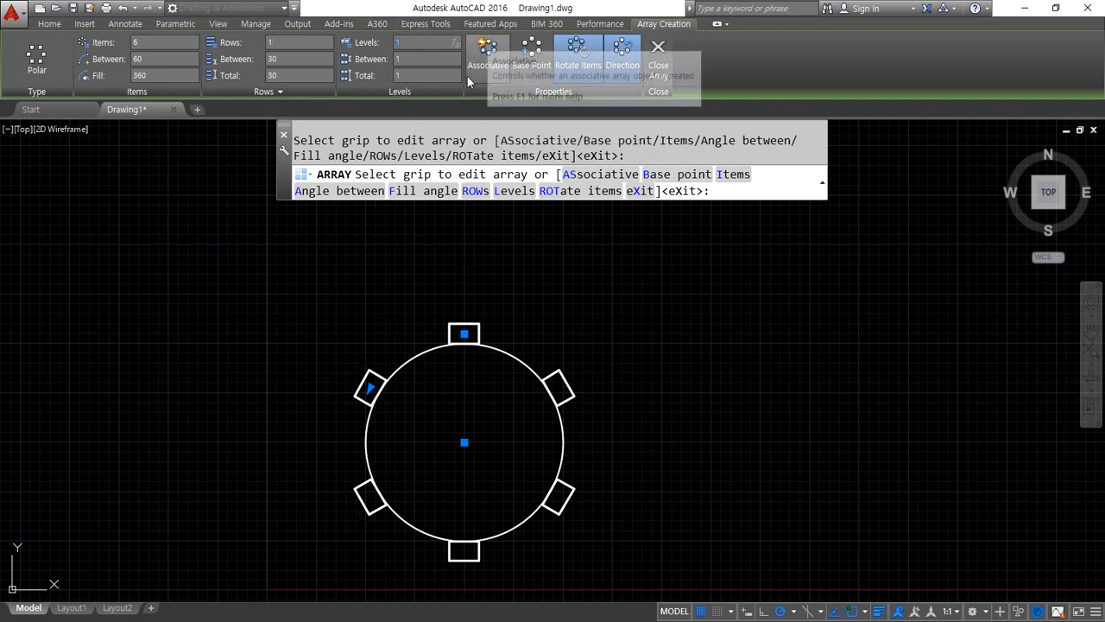
left_click(664, 58)
middle_click_drag(396, 510, 387, 467)
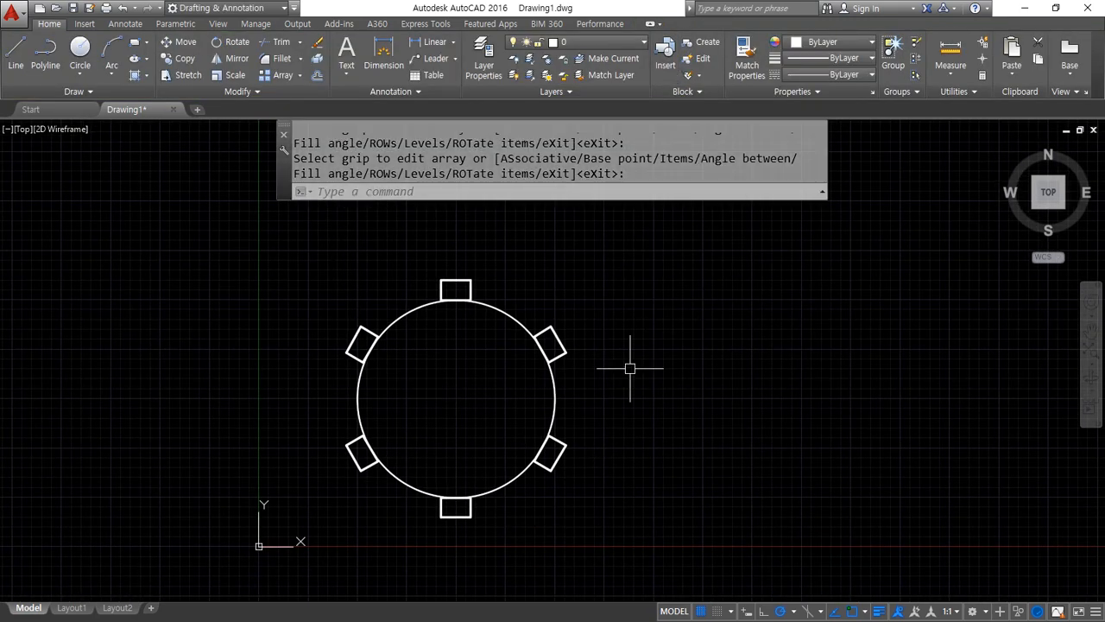
Erase the circle and all the arrayed rectangles and zoom to the whole drawing area
left_click(658, 530)
left_click(240, 257)
key("Delete")
type("z")
key("Return")
type("a")
Draw a horizontal construction line (XLINE) across the middle of the drawing area
key("Return")
type("x")
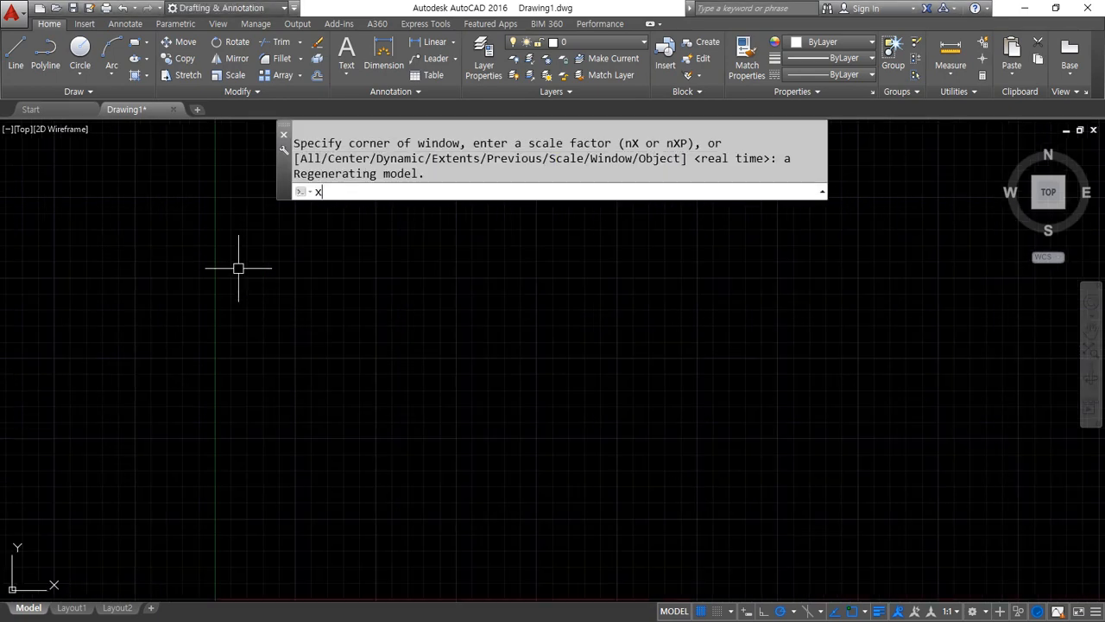
type("l")
key("Return")
left_click(463, 372)
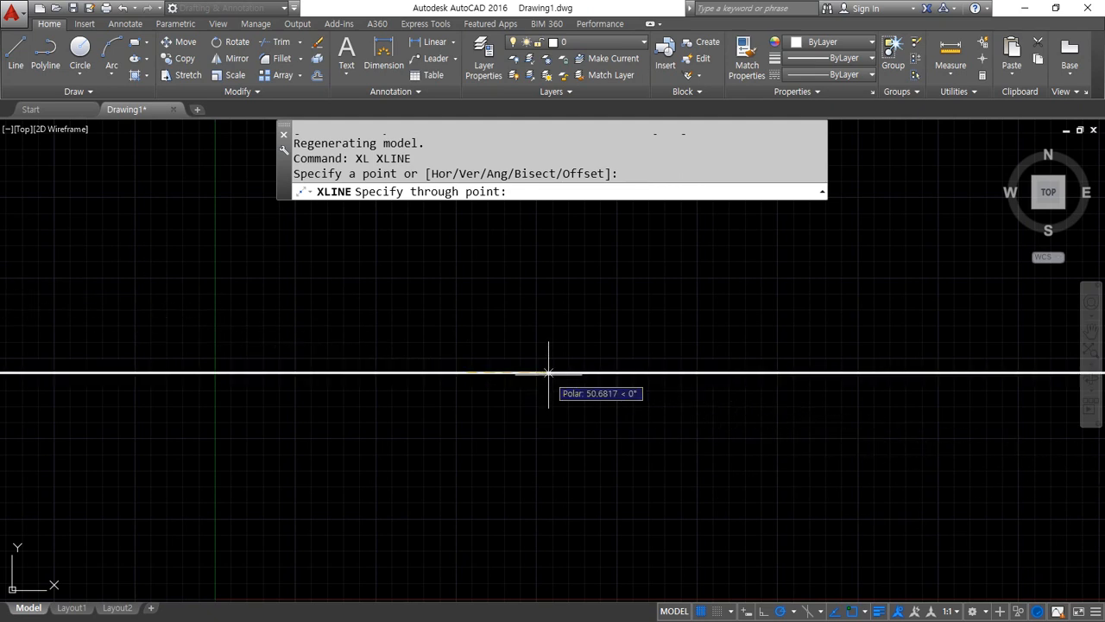
left_click(548, 372)
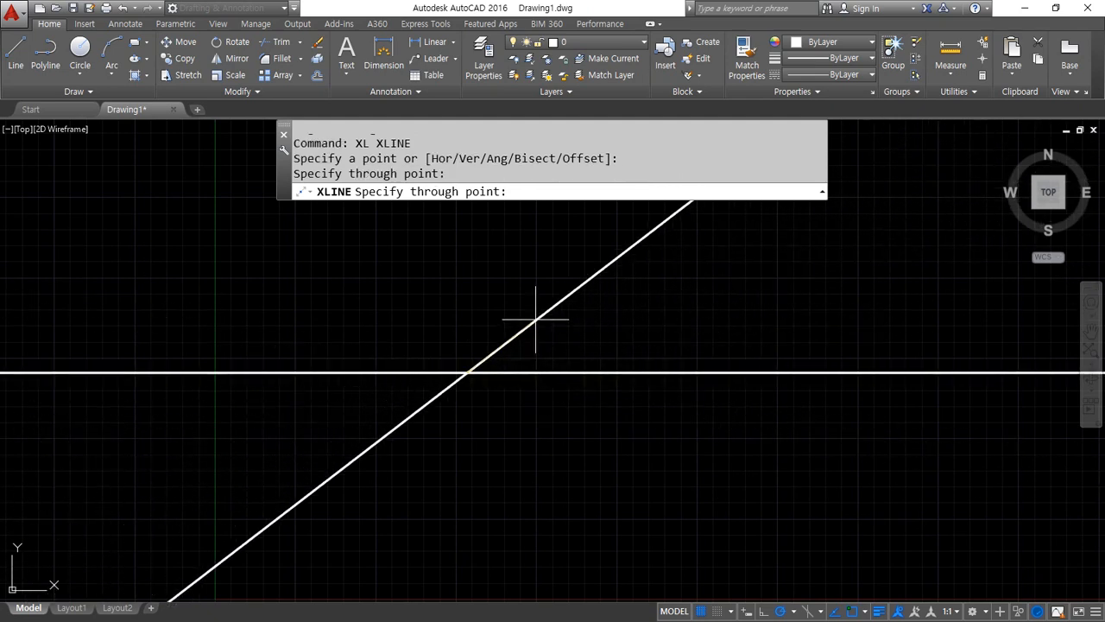
Set polar tracking to 30° increments and add a construction line at 30° through the same root point
left_click(793, 612)
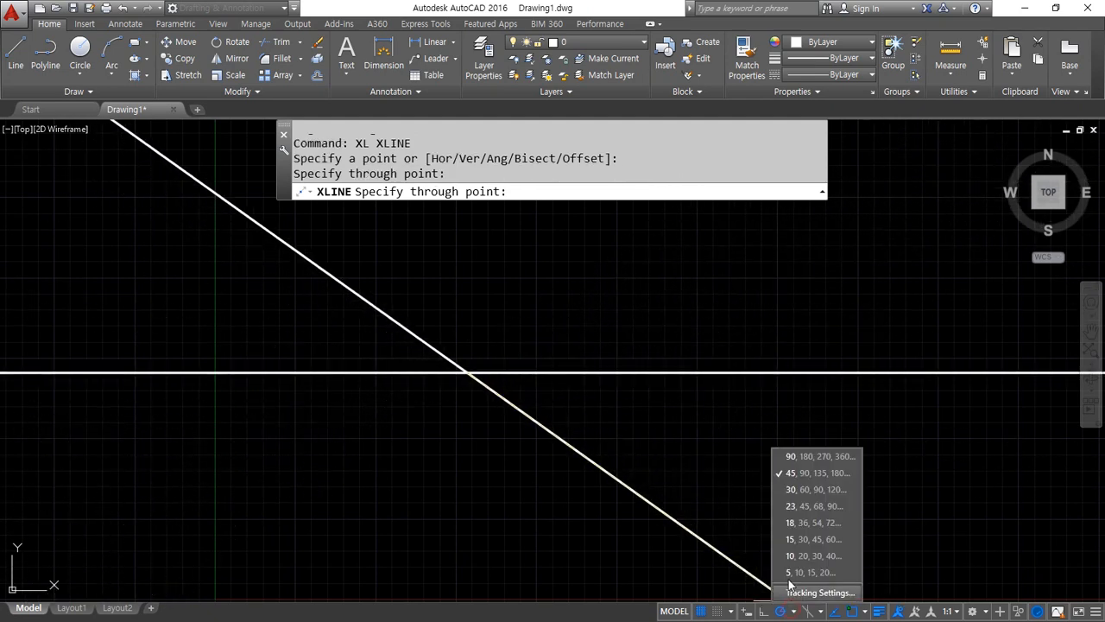
left_click(805, 493)
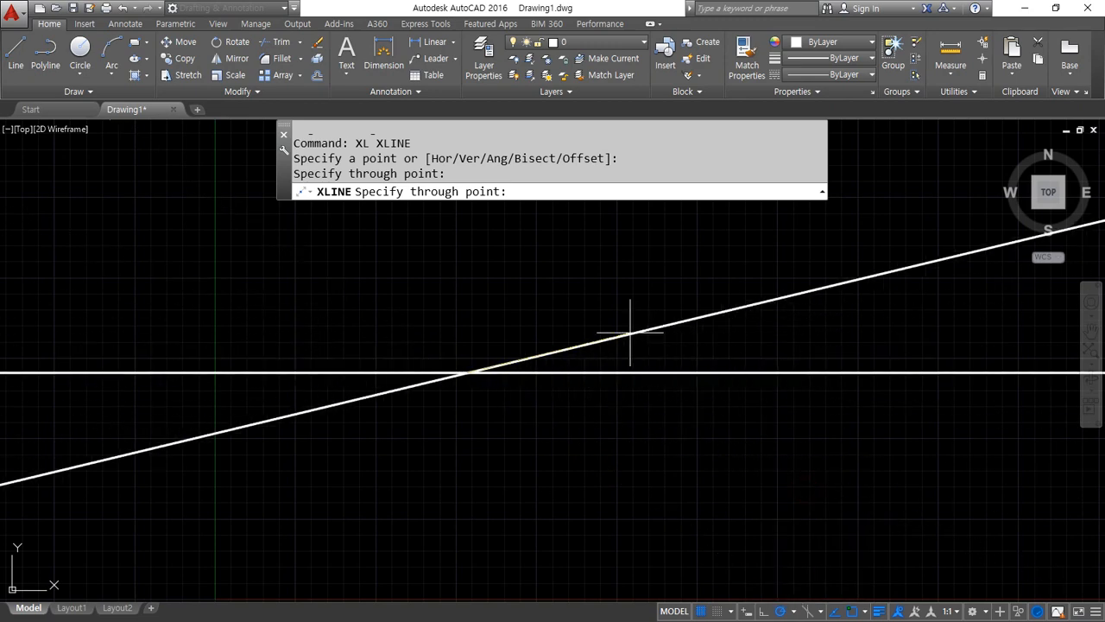
left_click(587, 298)
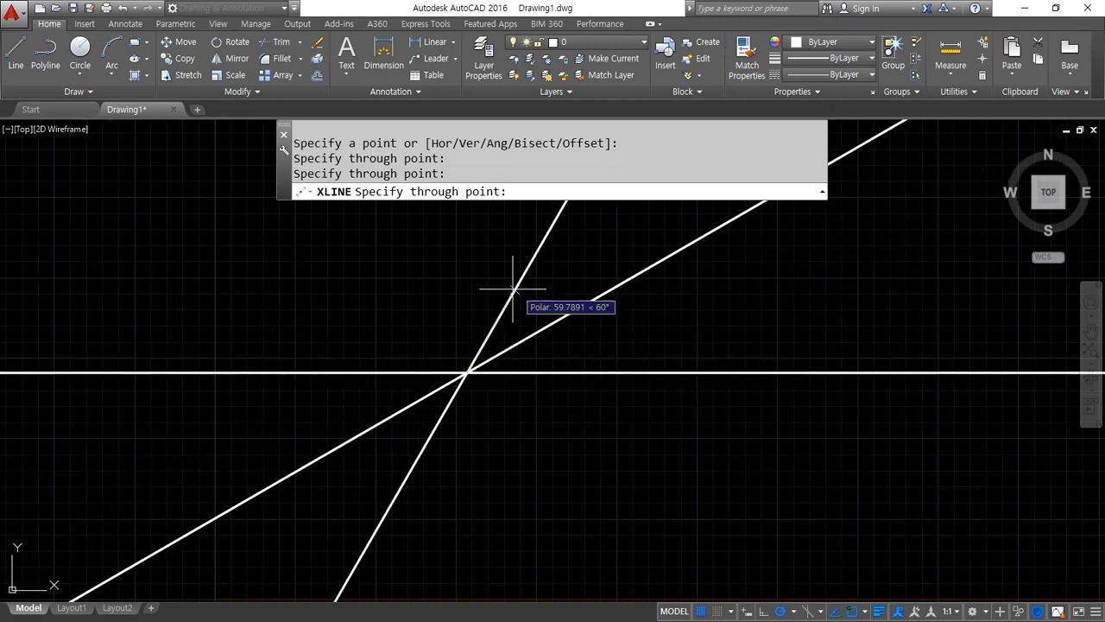
Add a vertical construction line and one at 150° through the same root point, and finish the XLINE command
left_click(467, 308)
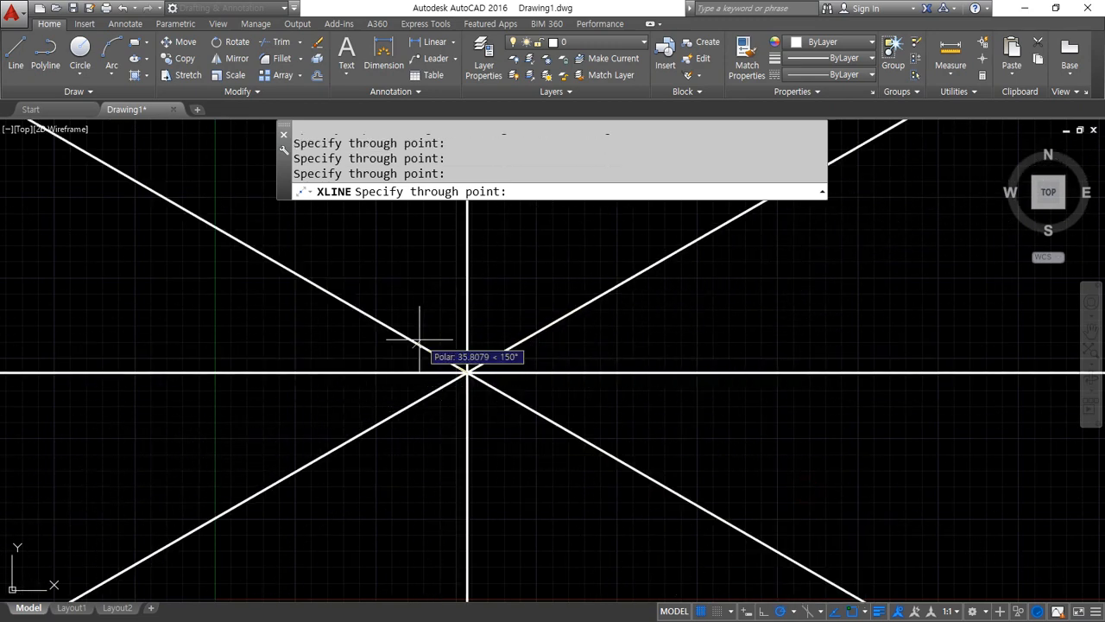
left_click(425, 350)
key("Escape")
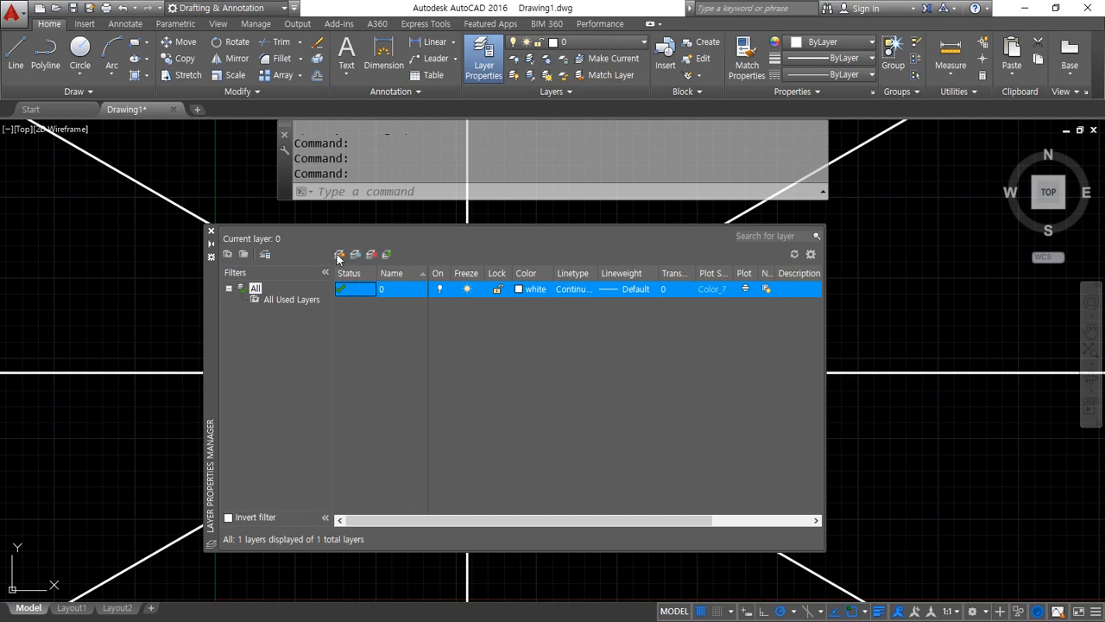
Create a new layer named cen and set its color to red
left_click(338, 256)
type("cen")
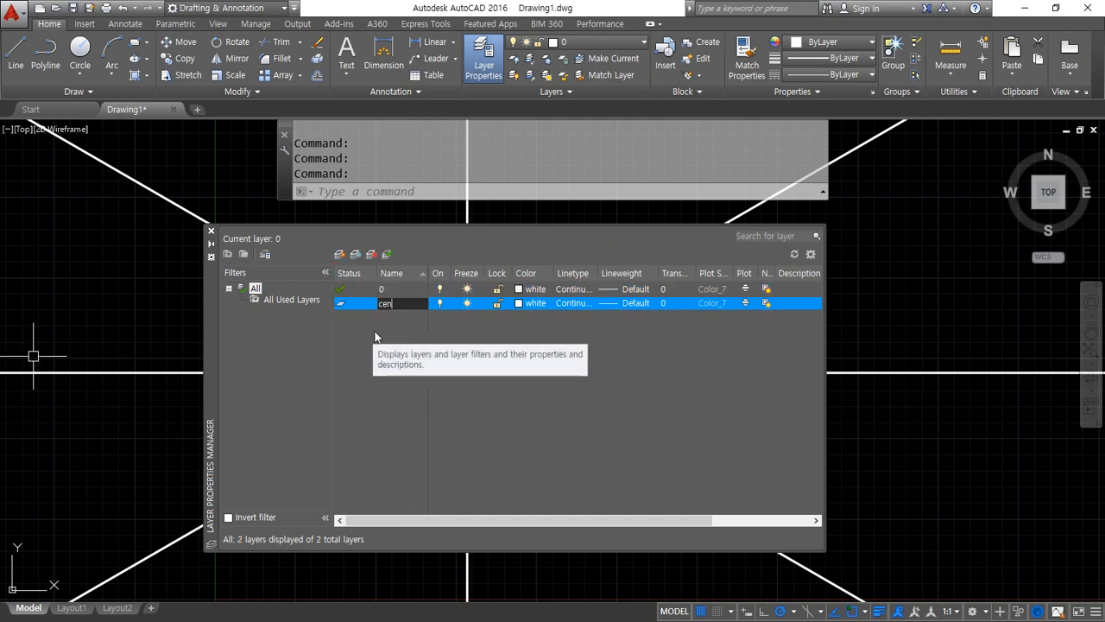
key("Return")
left_click(529, 303)
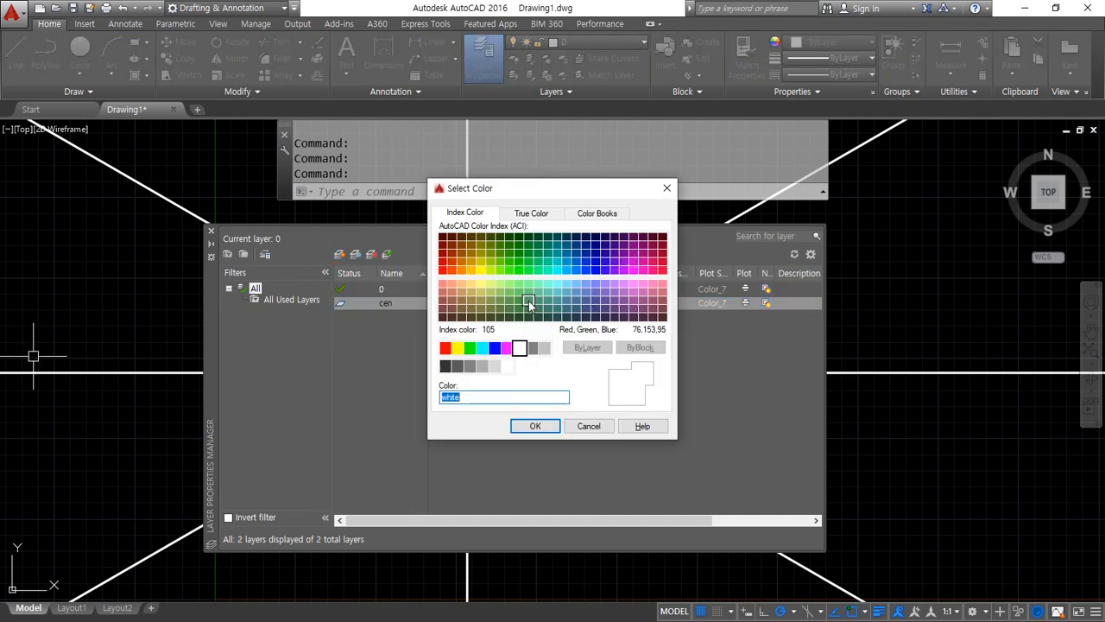
key("Return")
Load the CENTER2 linetype, assign it to the cen layer, and close the layer manager
left_click(564, 313)
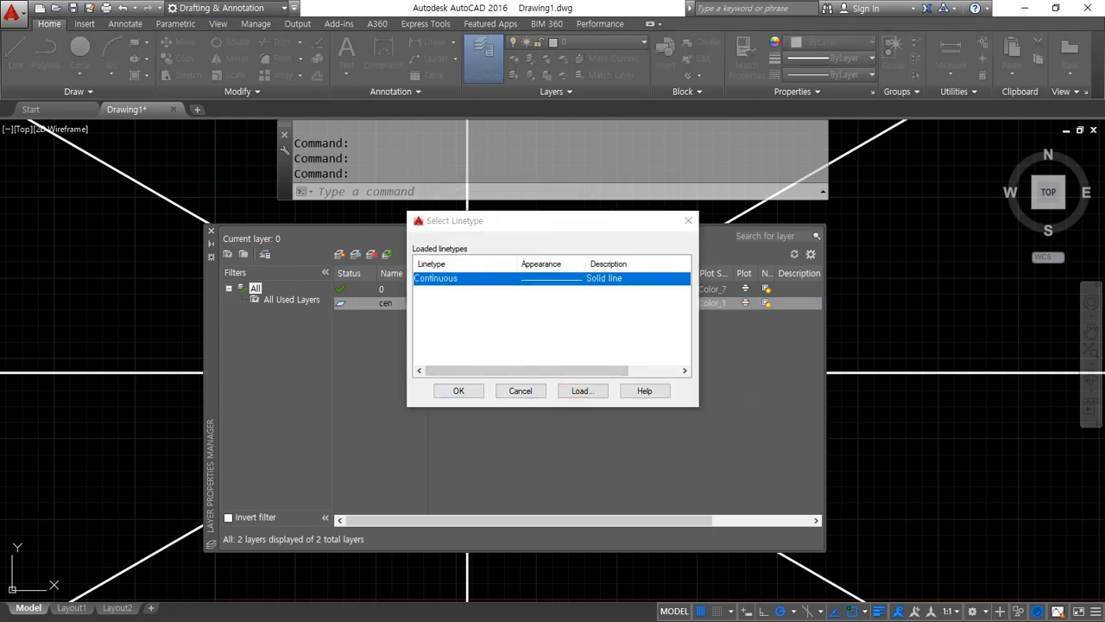
left_click(582, 392)
left_click_drag(246, 290, 468, 286)
left_click(334, 402)
key("c")
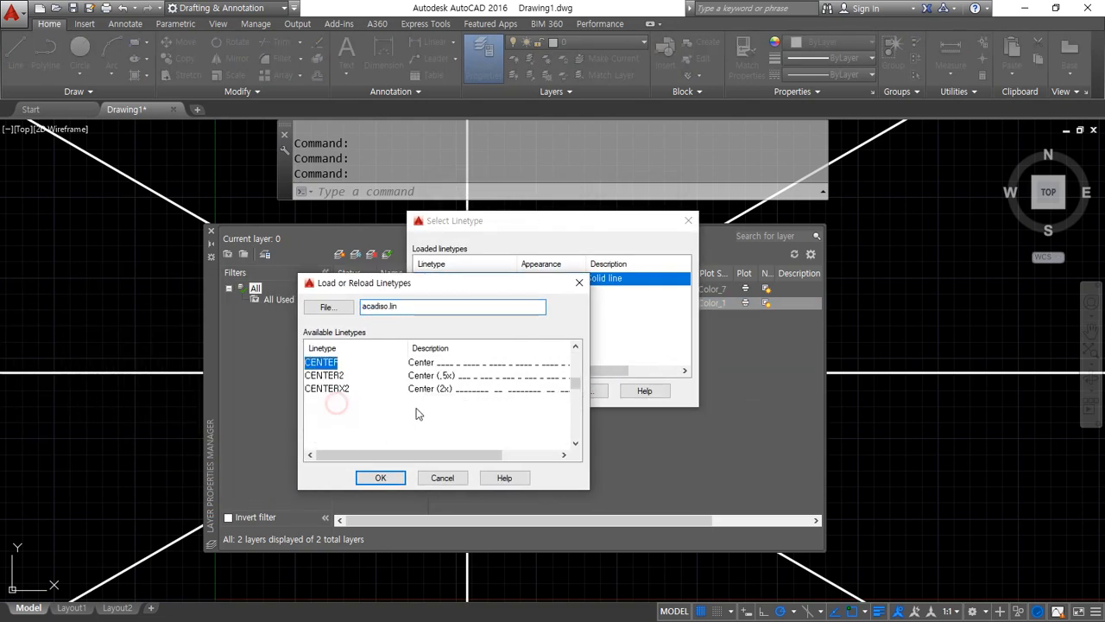
left_click(328, 377)
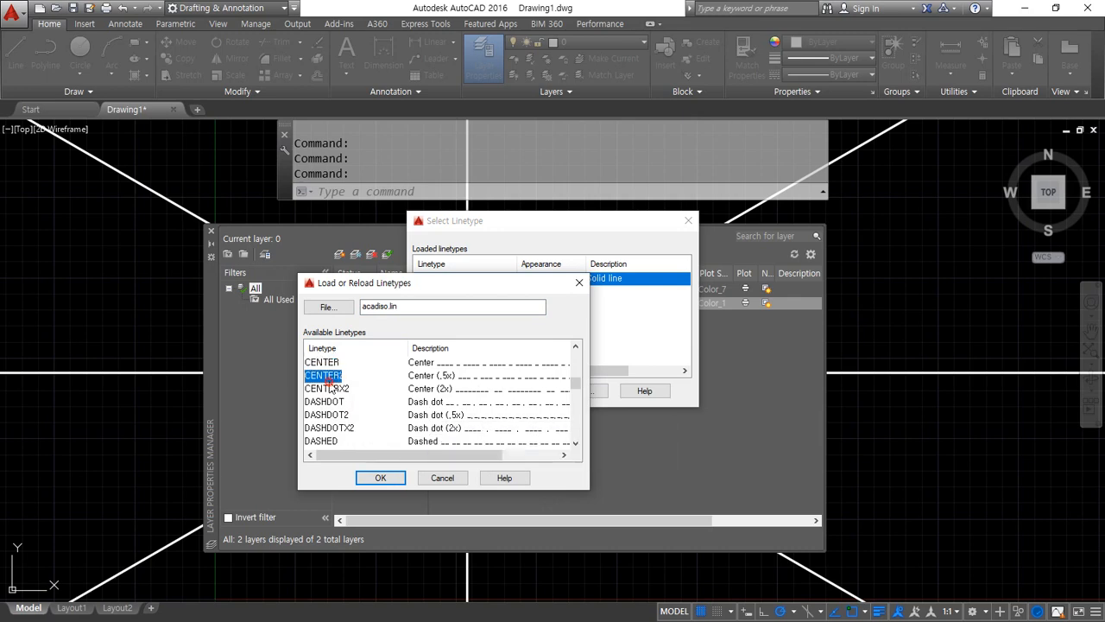
left_click(383, 480)
left_click(450, 279)
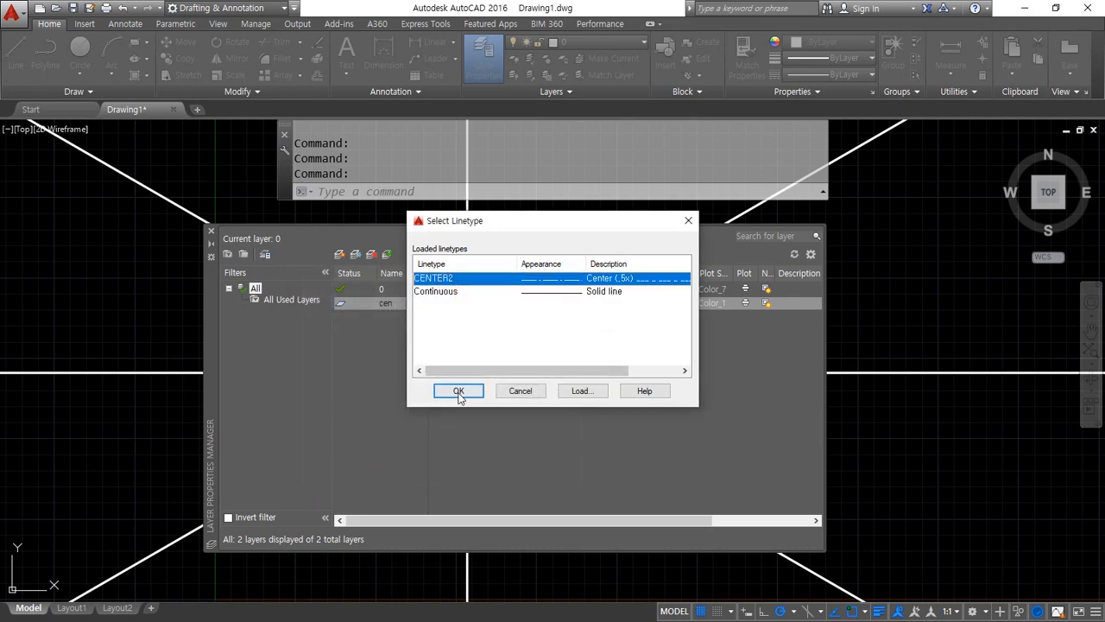
left_click(459, 392)
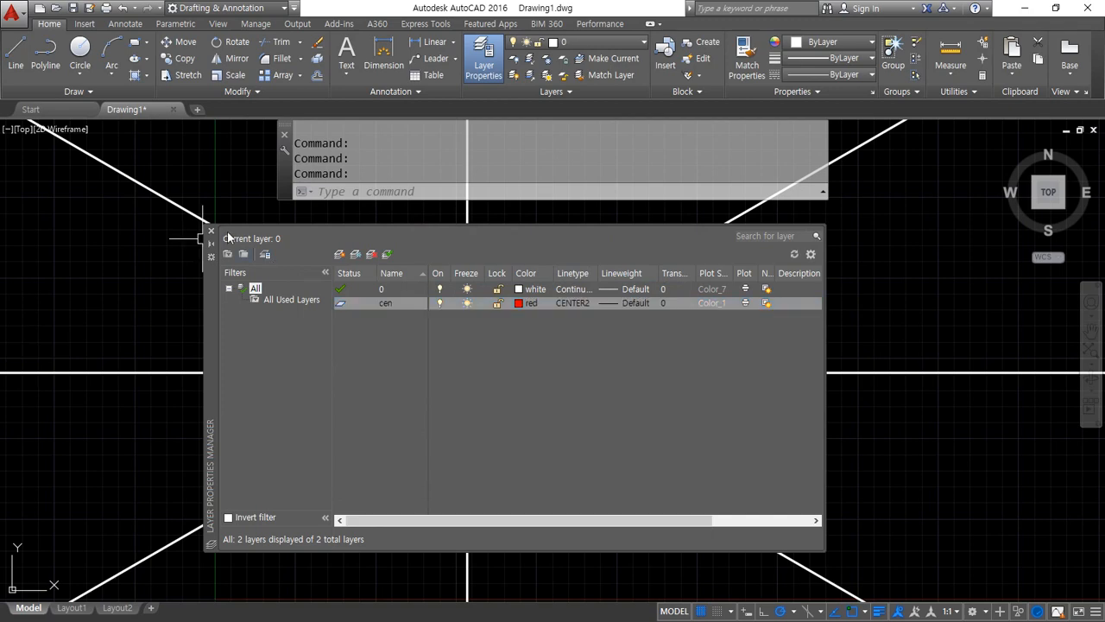
left_click(212, 235)
Move all four construction lines to the cen layer and clear the selection
left_click(469, 424)
left_click(427, 217)
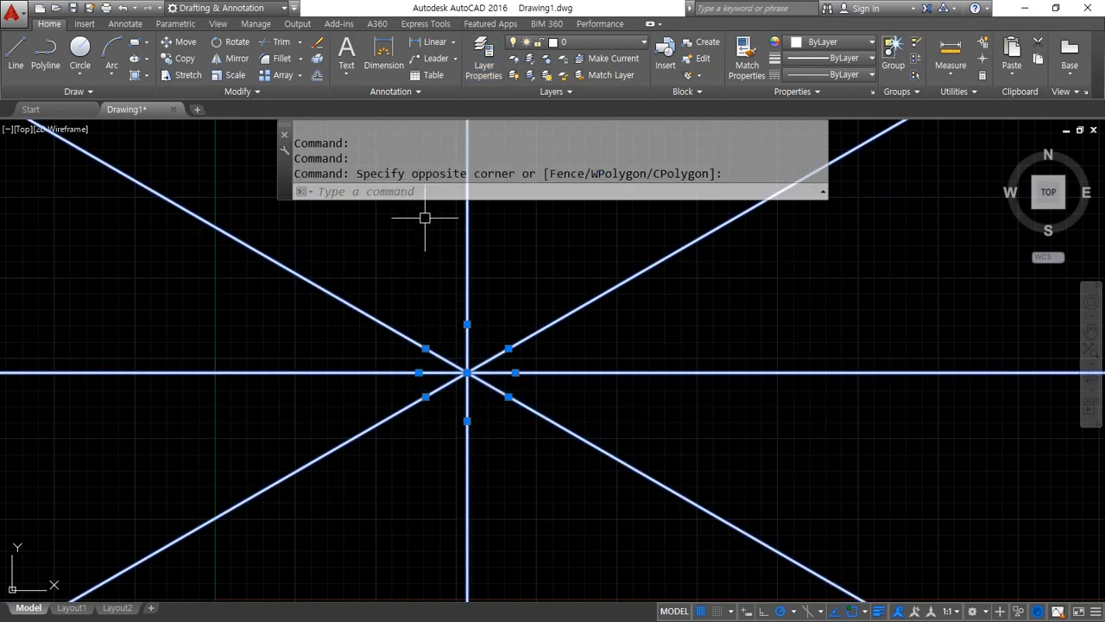
left_click(603, 41)
left_click(596, 71)
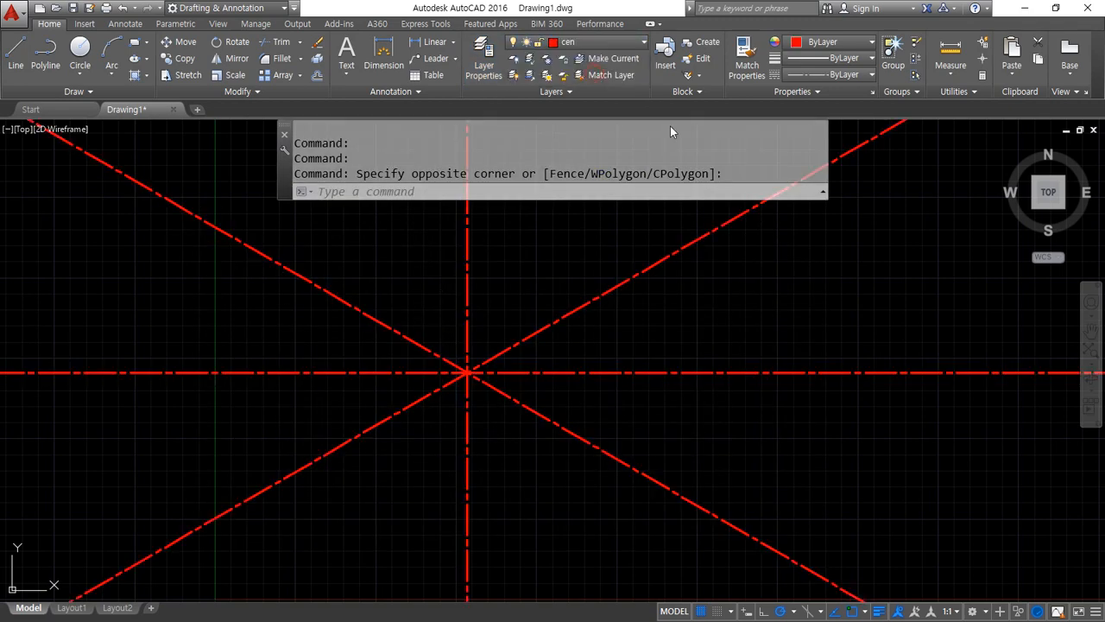
key("Escape")
key("Escape")
Set the global linetype scale (LTSCALE) to 0.5
type("lts")
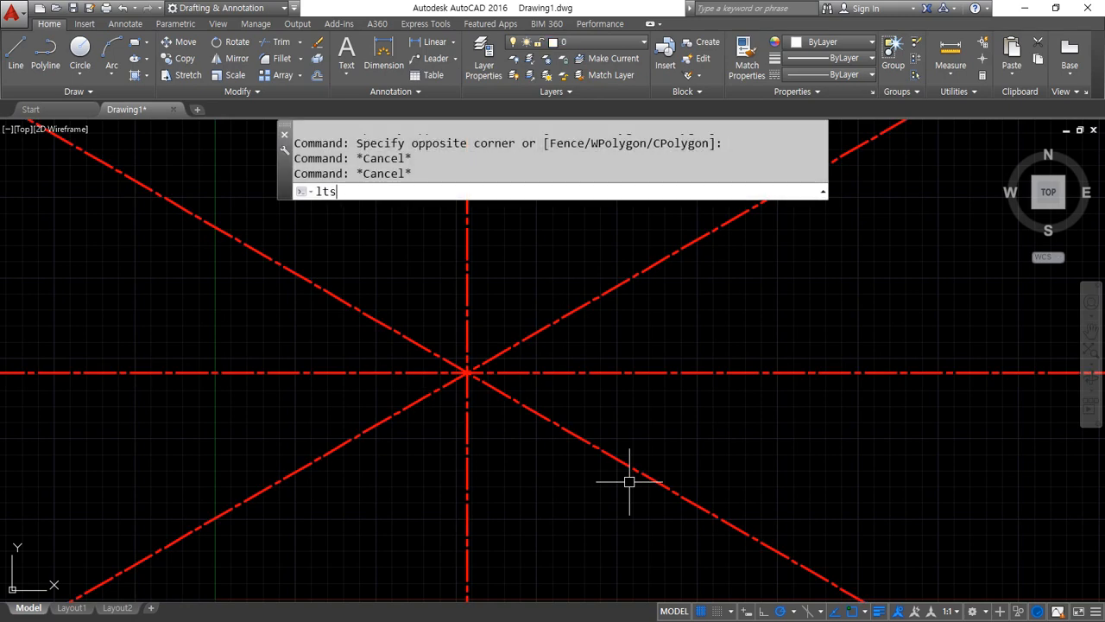
key("Return")
type("0.5")
key("Return")
Draw two concentric circles with radii 20 and 40 centered on the intersection of the construction lines
scroll(434, 382, "up", 8)
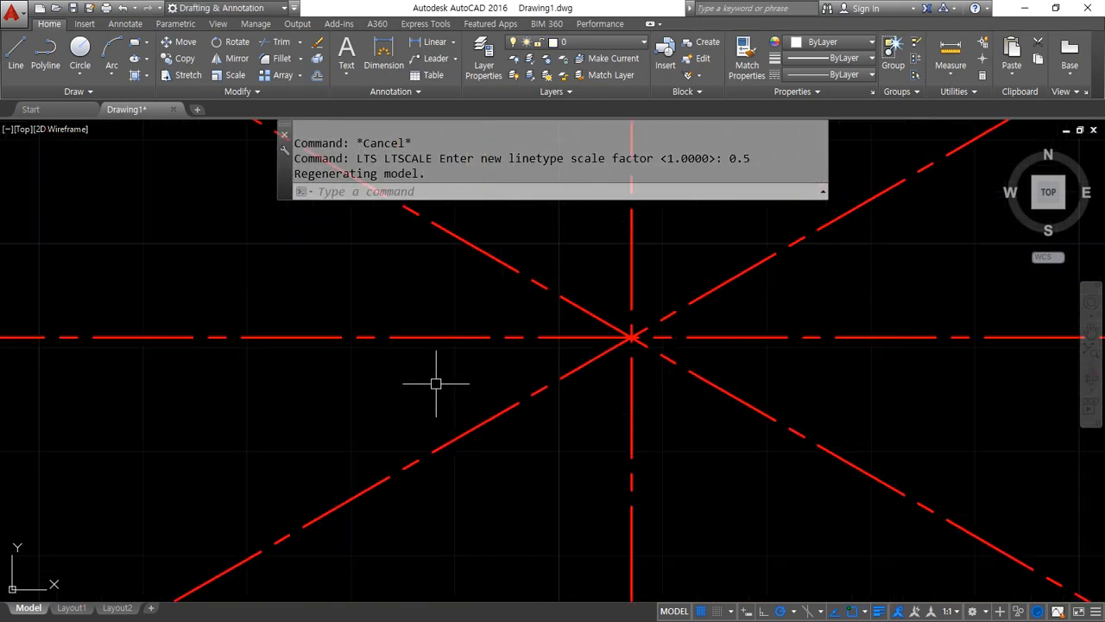
middle_click_drag(671, 337, 536, 400)
type("c")
key("Return")
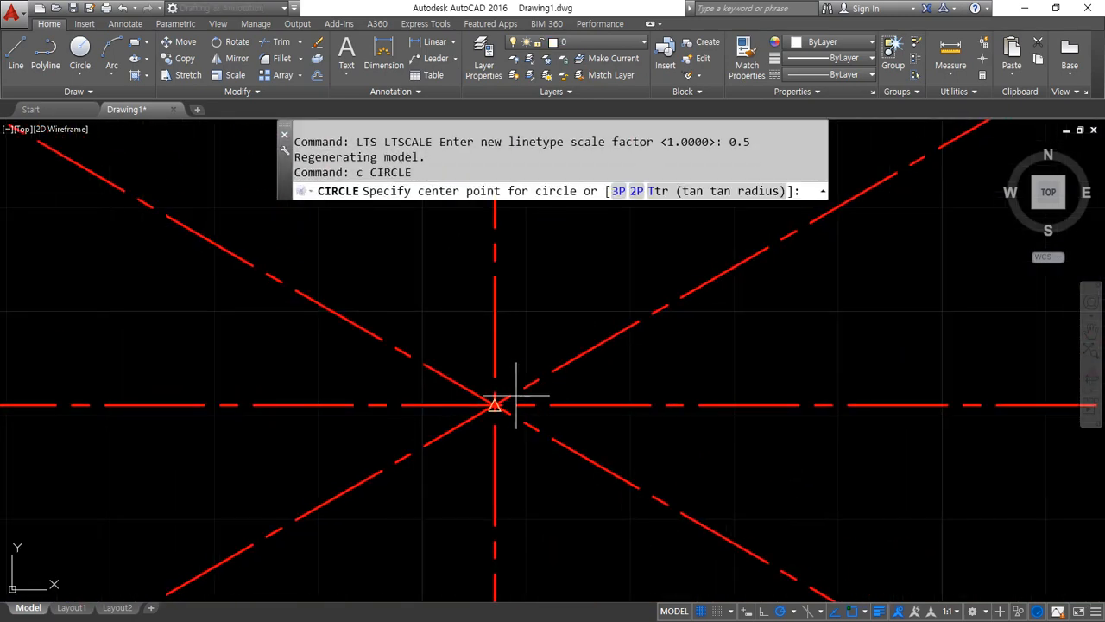
left_click(494, 403)
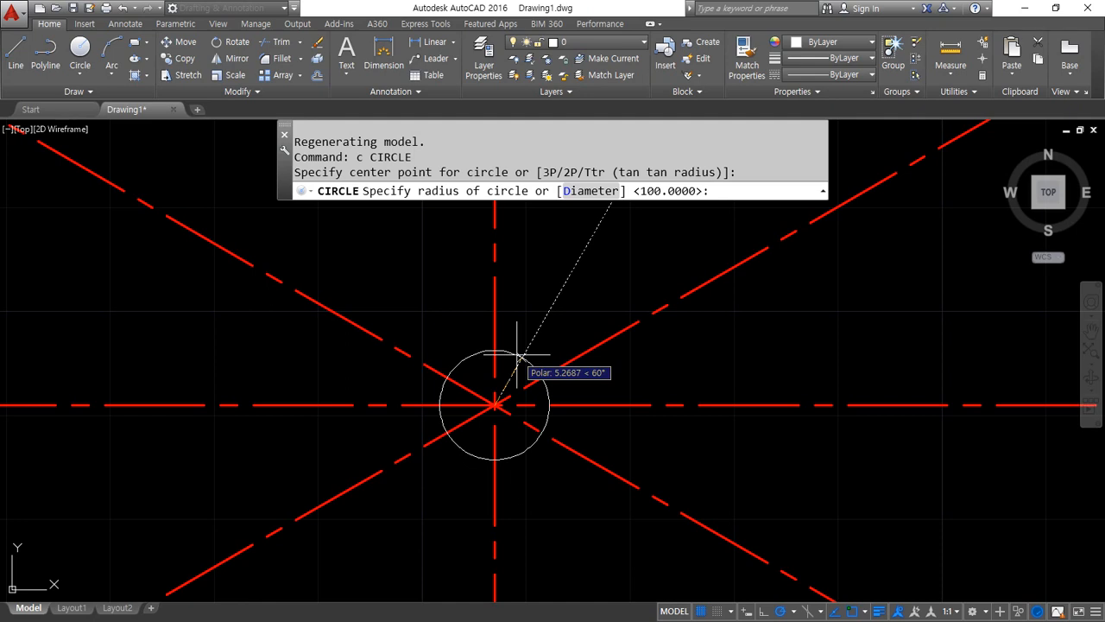
type("20")
key("Return")
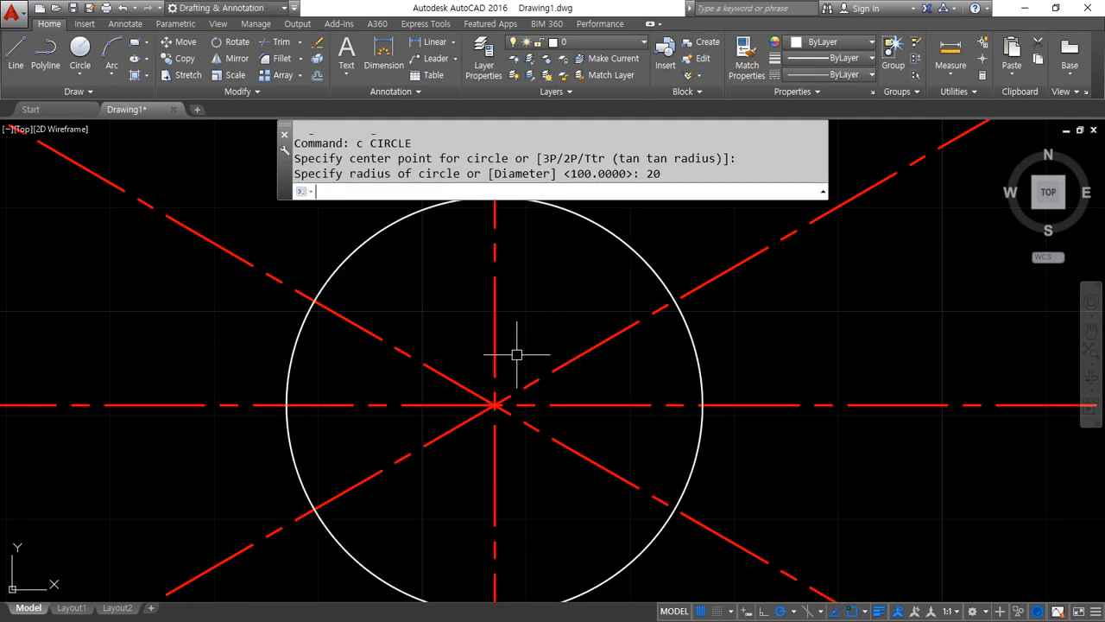
key("Return")
left_click(494, 403)
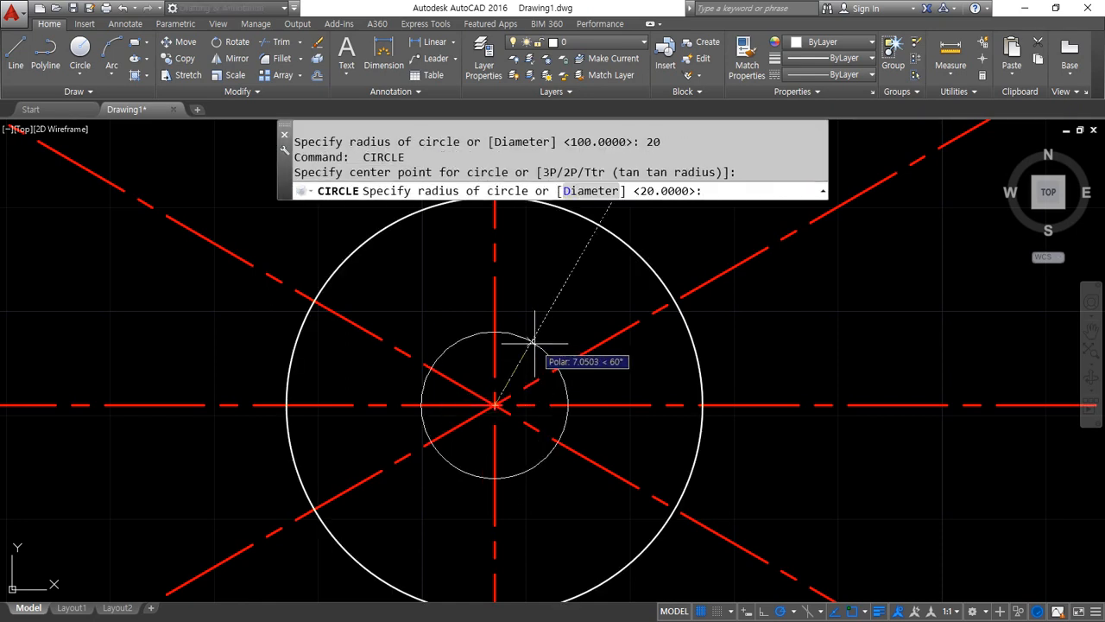
type("40")
key("Return")
key("Return")
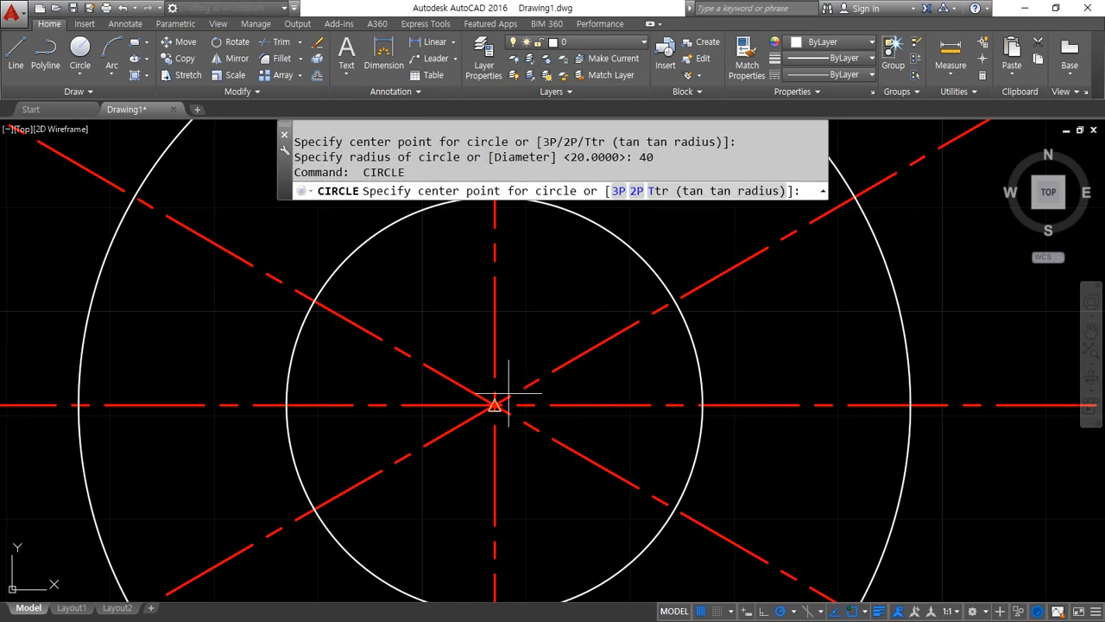
Draw two more circles with radii 55 and 60 around the same center point
left_click(498, 402)
type("5")
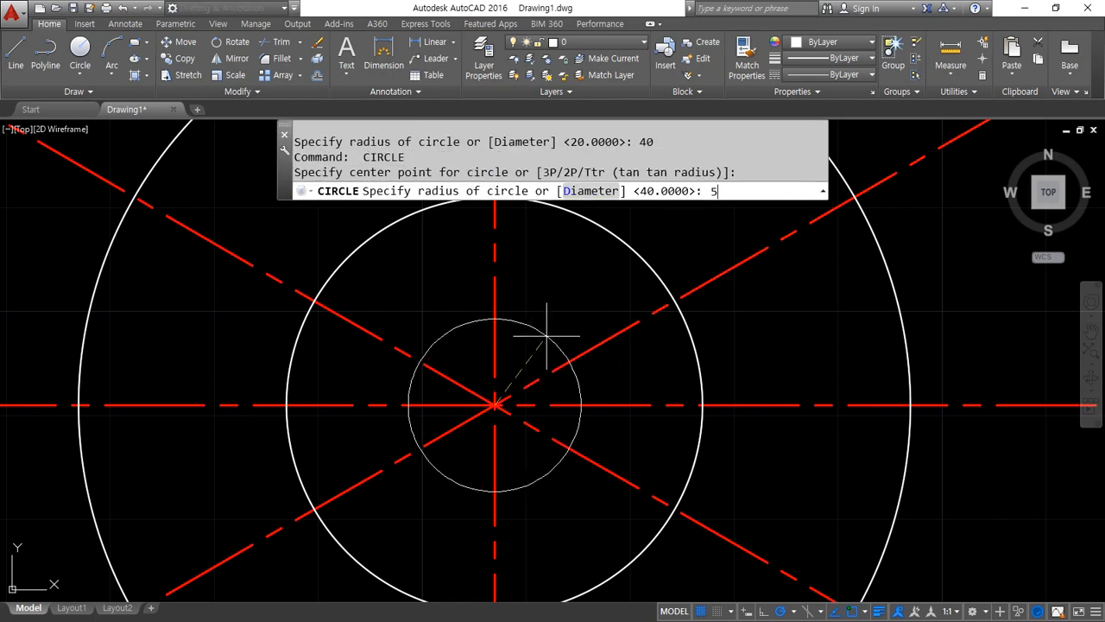
type("5")
key("Return")
scroll(542, 336, "down", 4)
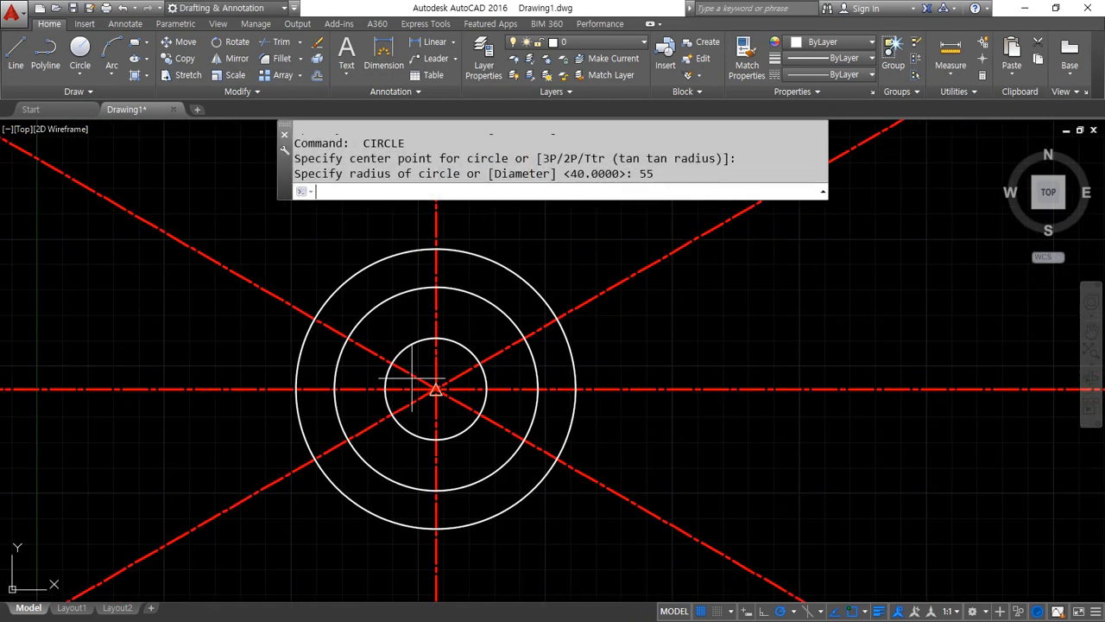
key("Return")
left_click(436, 389)
type("60")
key("Return")
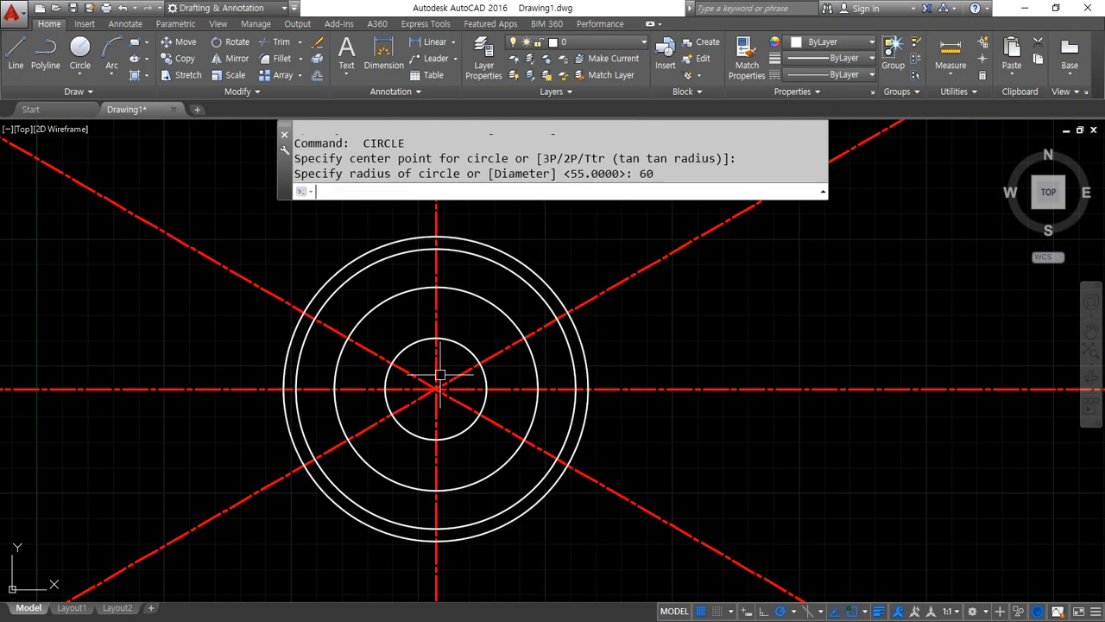
Trim away the parts of the construction lines that extend beyond the outermost circle
type("tr")
key("Return")
key("Return")
left_click(686, 553)
left_click(643, 219)
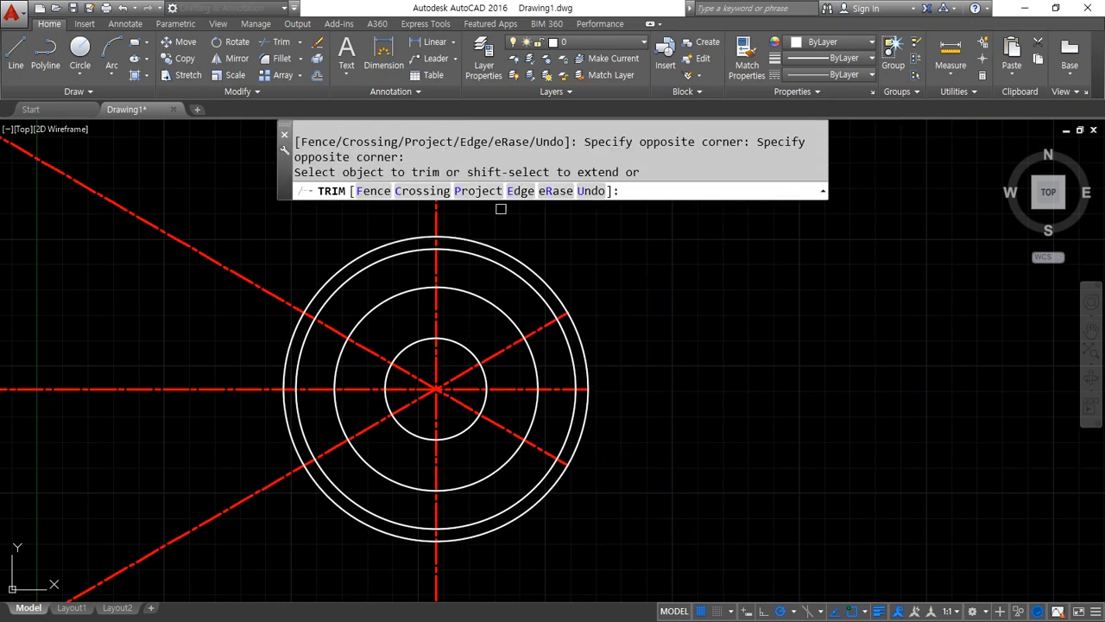
left_click(158, 190)
left_click(110, 541)
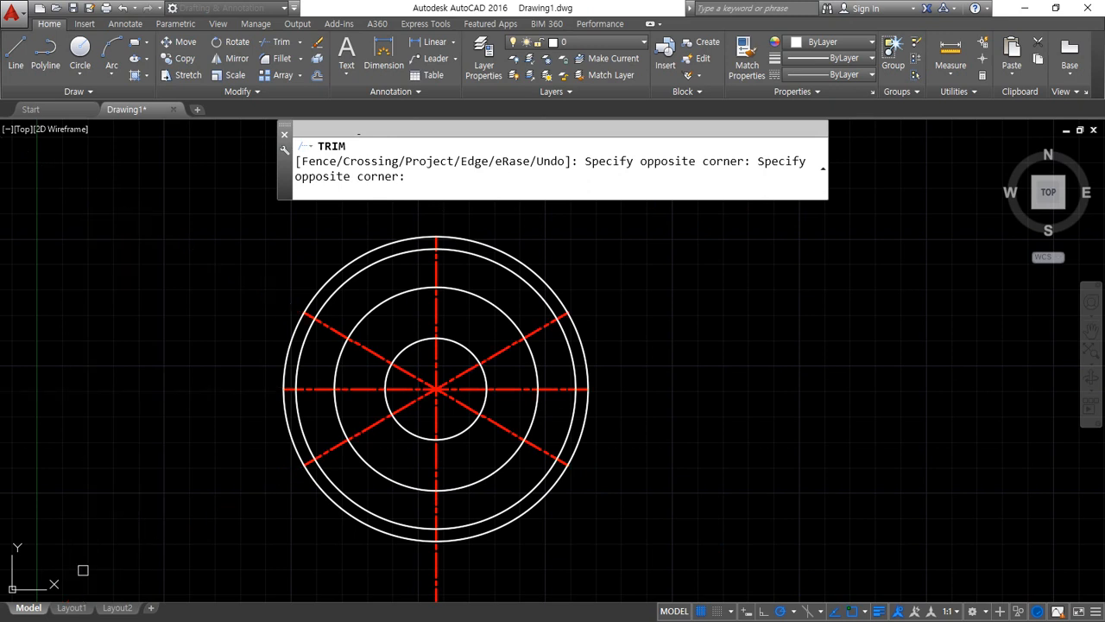
key("Return")
Erase the outermost circle of radius 60
left_click(484, 532)
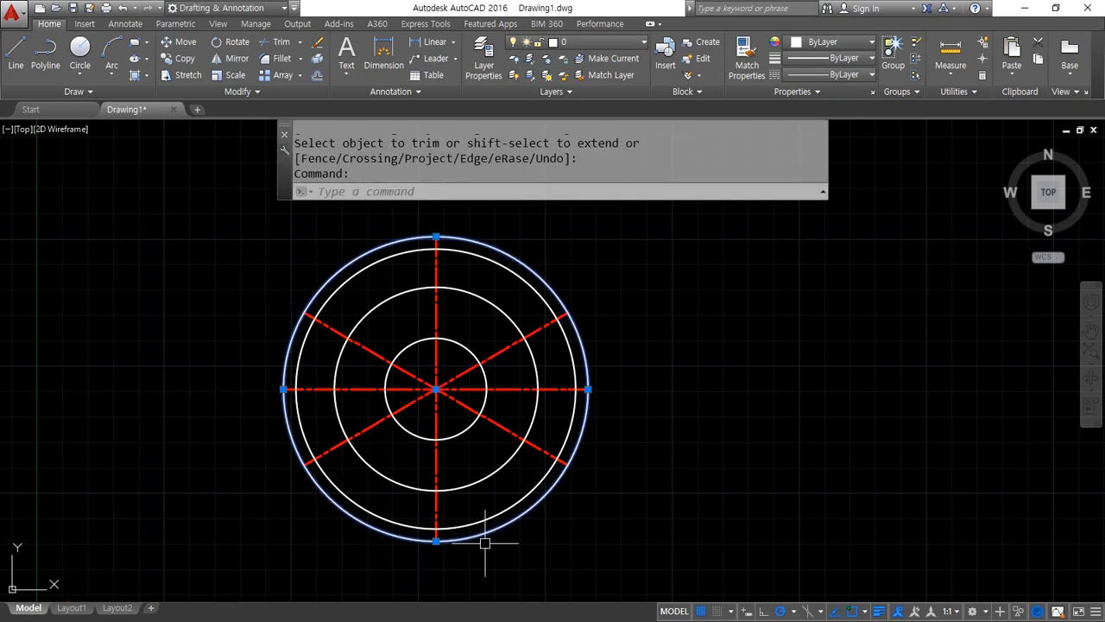
type("e")
key("Return")
Match the properties of a red centerline onto the circles of radius 40 and 20
type("ma")
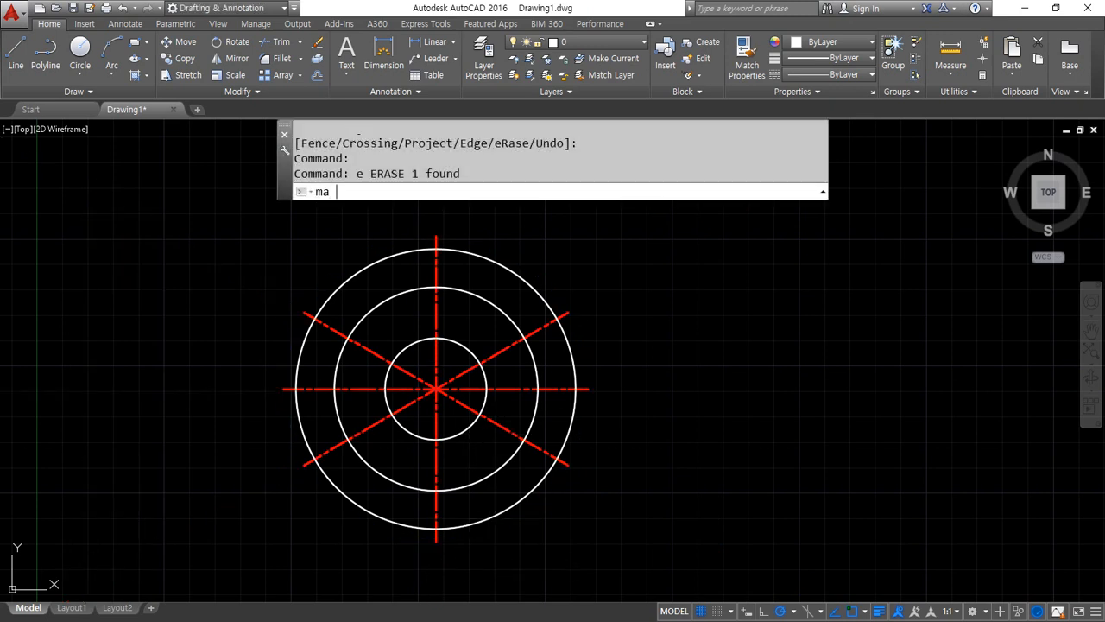
key("Return")
left_click(499, 426)
left_click(470, 486)
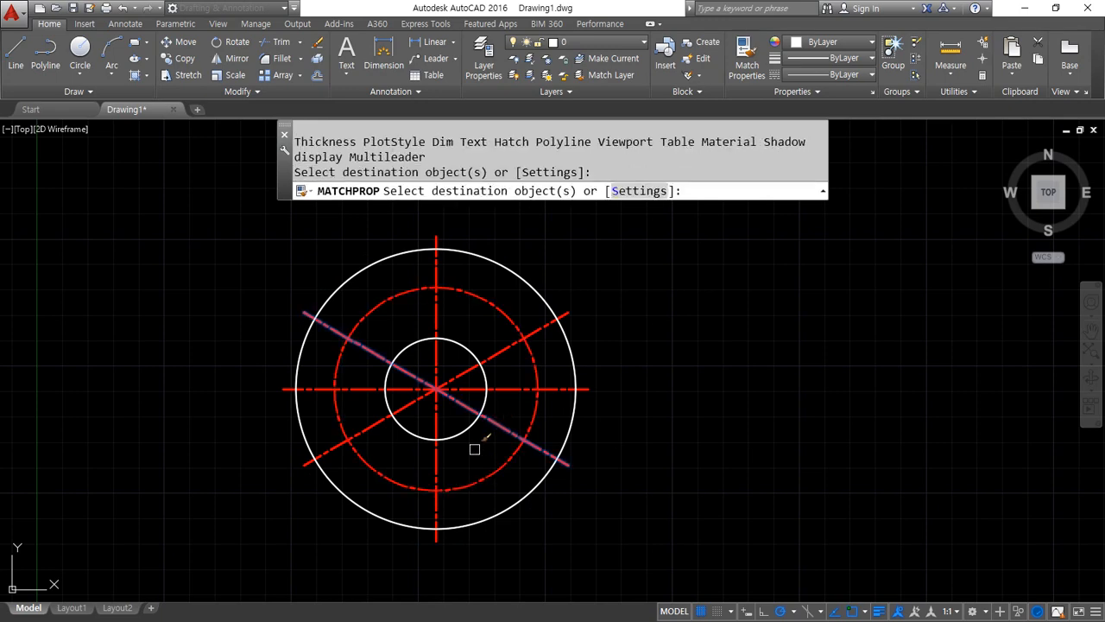
left_click(461, 432)
key("Return")
Draw a circle of radius 3.5 where the vertical centerline crosses the upper part of the inner centerline circle
scroll(449, 369, "up", 4)
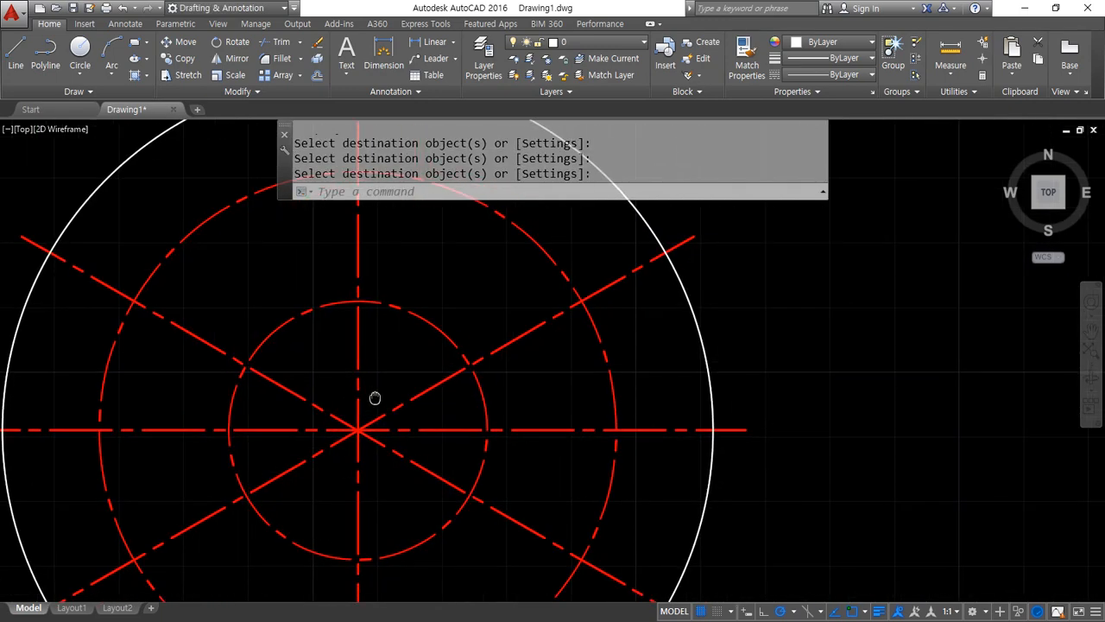
type("c")
key("Return")
left_click(358, 301)
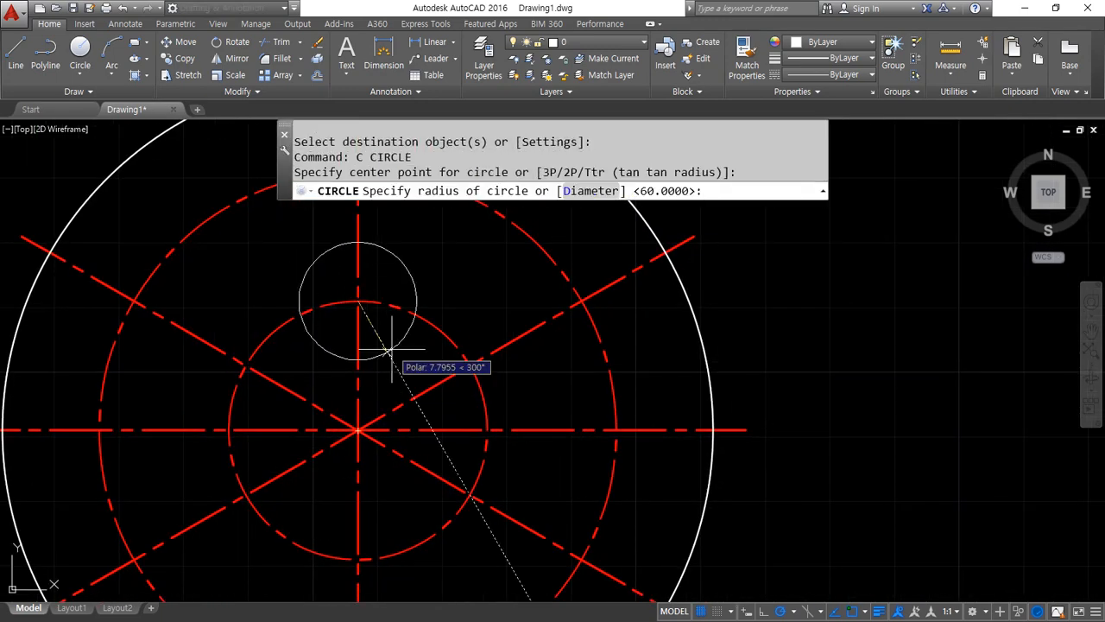
type("3.5")
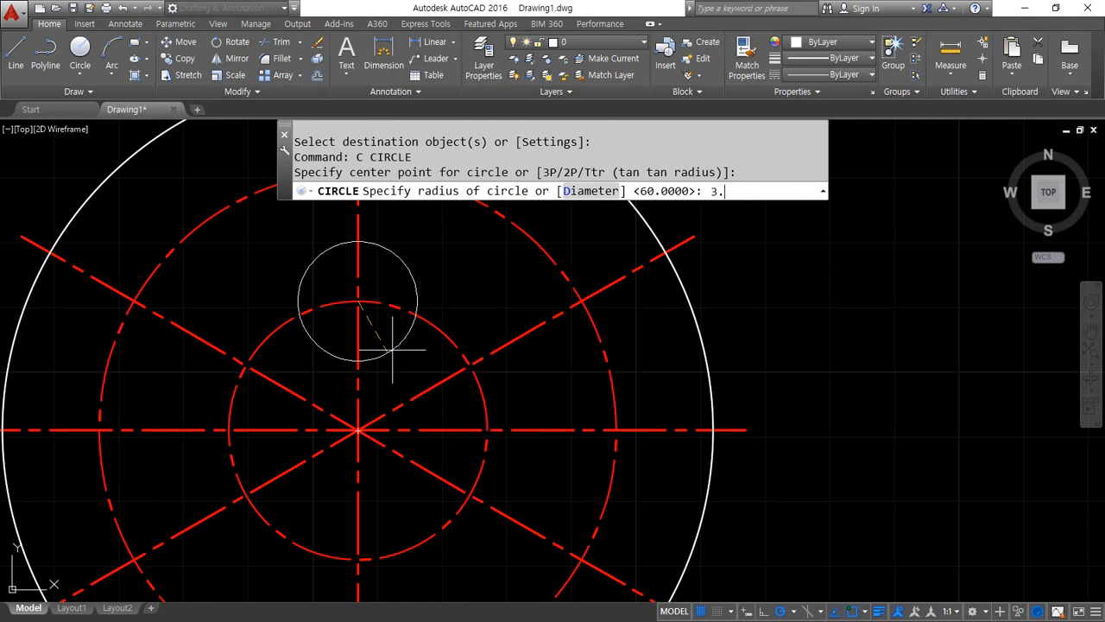
key("Return")
Create a polar array of the small circle about the common center with 4 items filling 360°
type("ar")
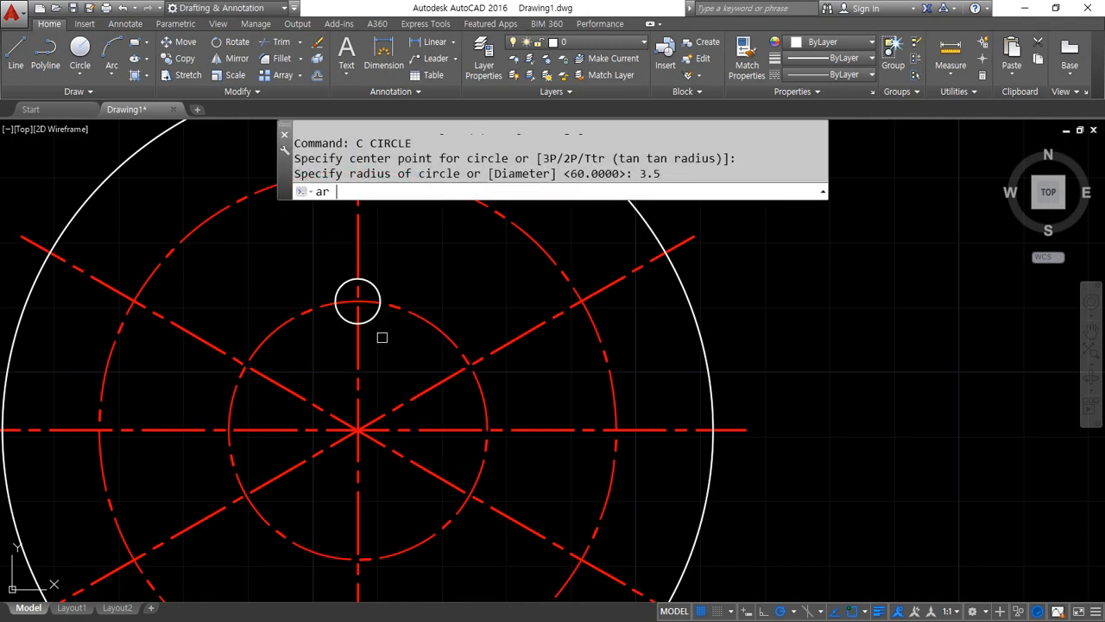
key("Return")
left_click(287, 239)
left_click(414, 348)
key("Return")
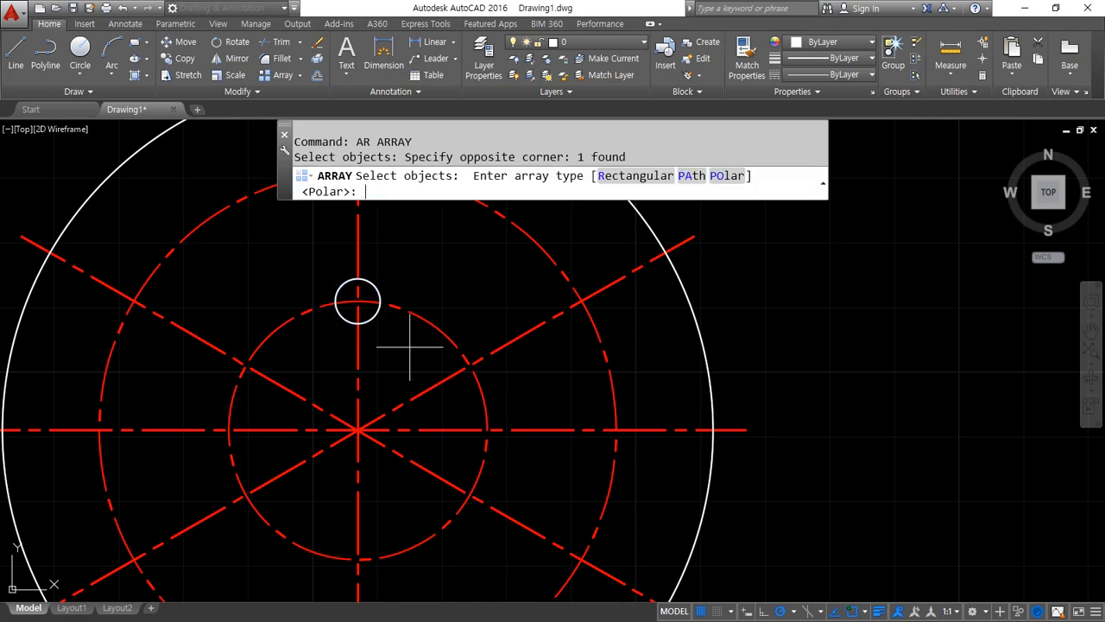
left_click(727, 176)
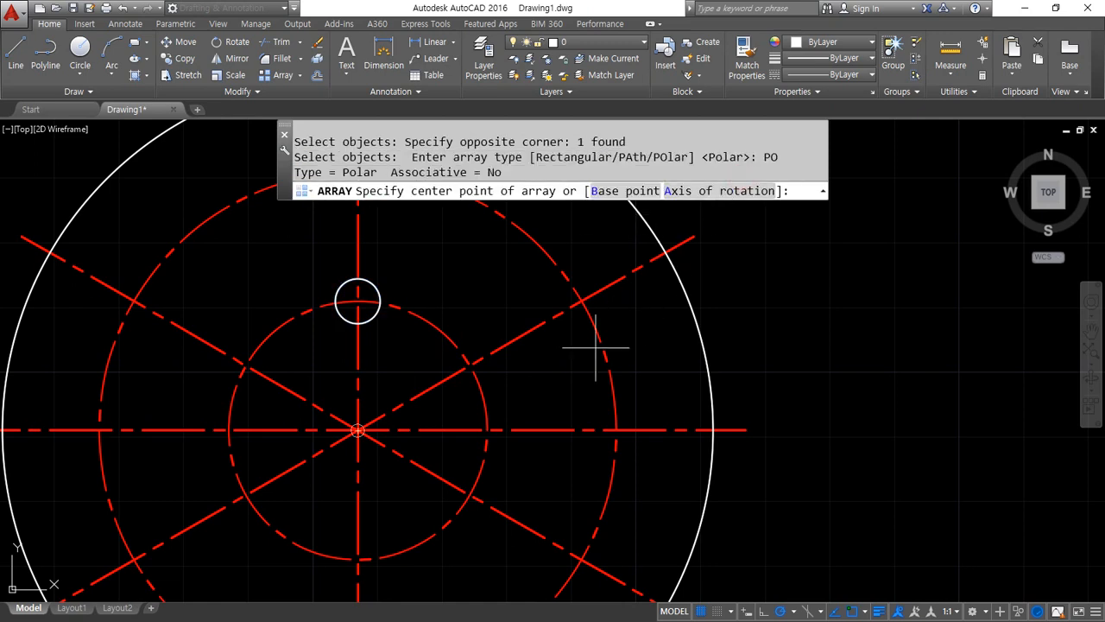
left_click(356, 429)
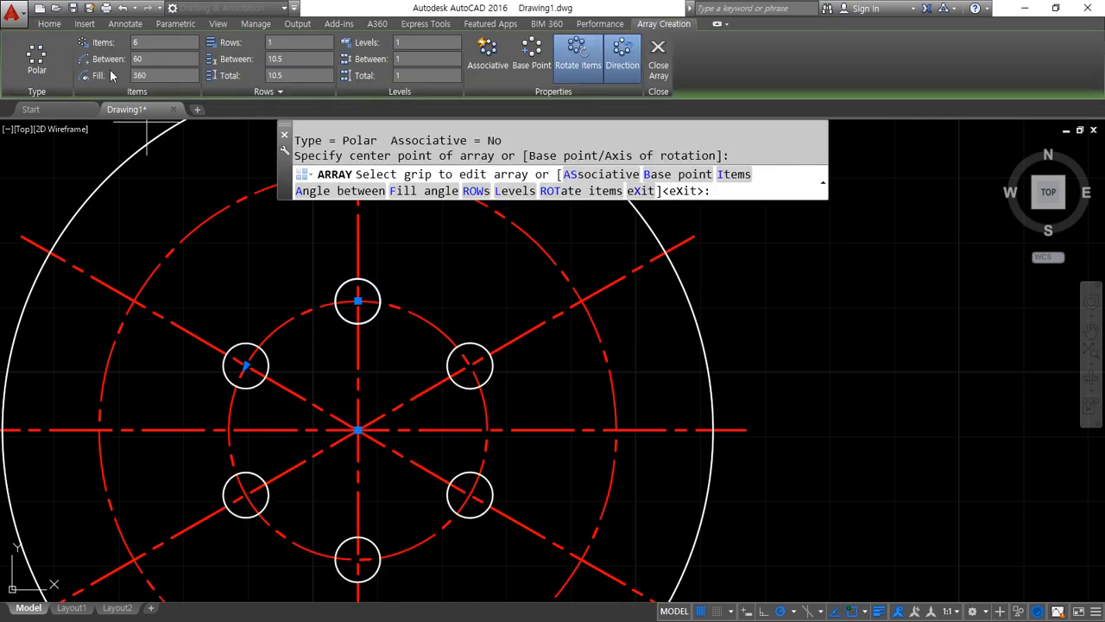
key("Return")
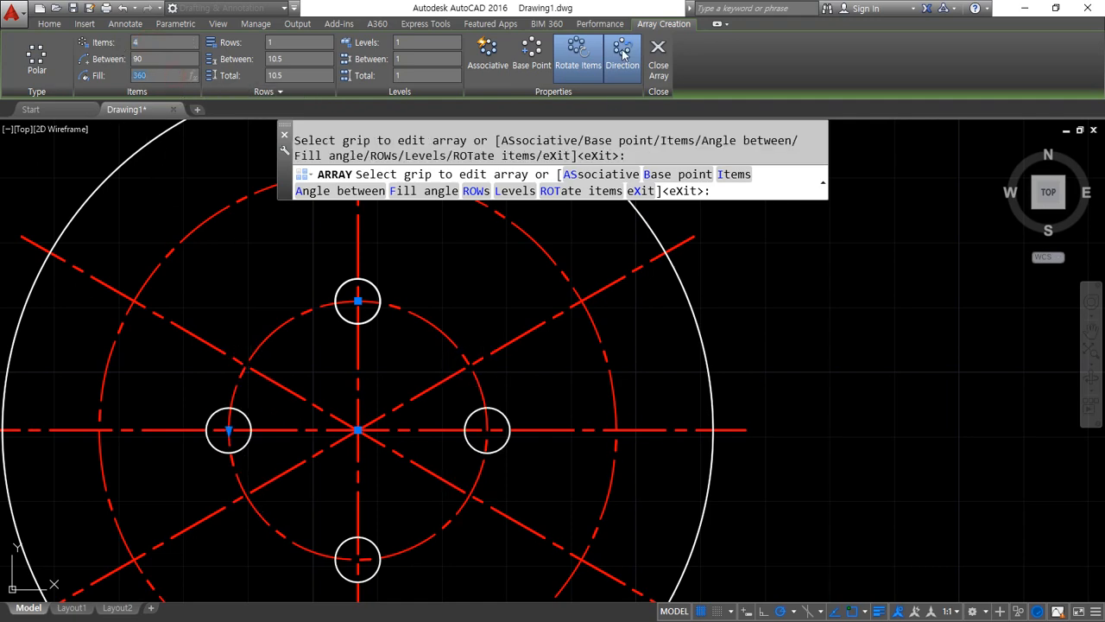
left_click(658, 53)
scroll(337, 354, "up", 3)
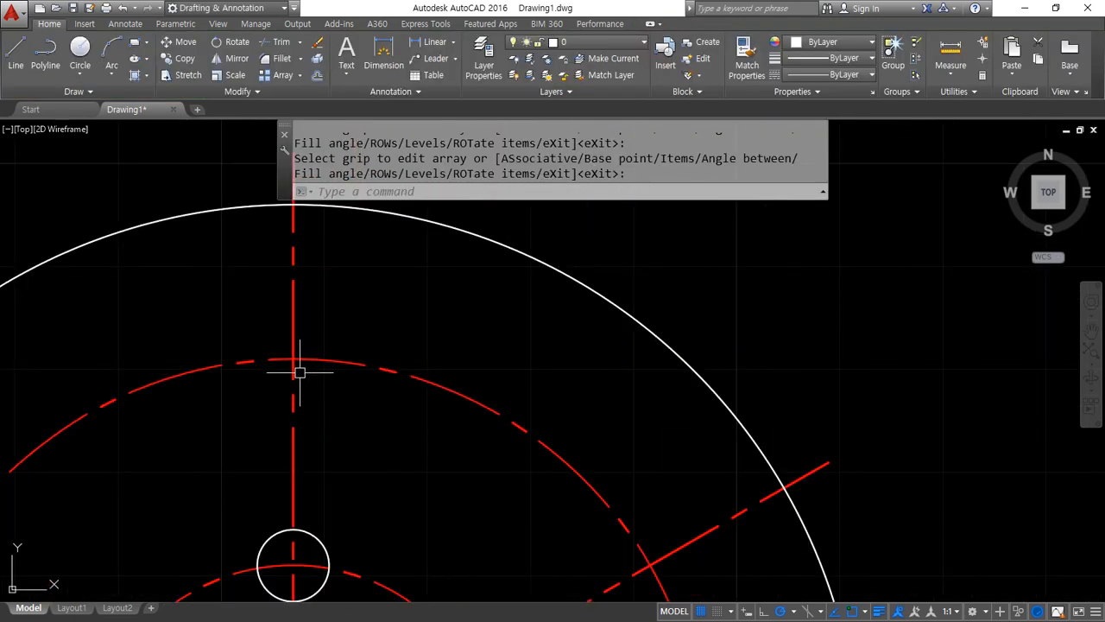
Draw concentric circles of radius 6.5 and 10 where the vertical centerline crosses the upper part of the outer centerline circle
type("c")
key("Return")
left_click(294, 359)
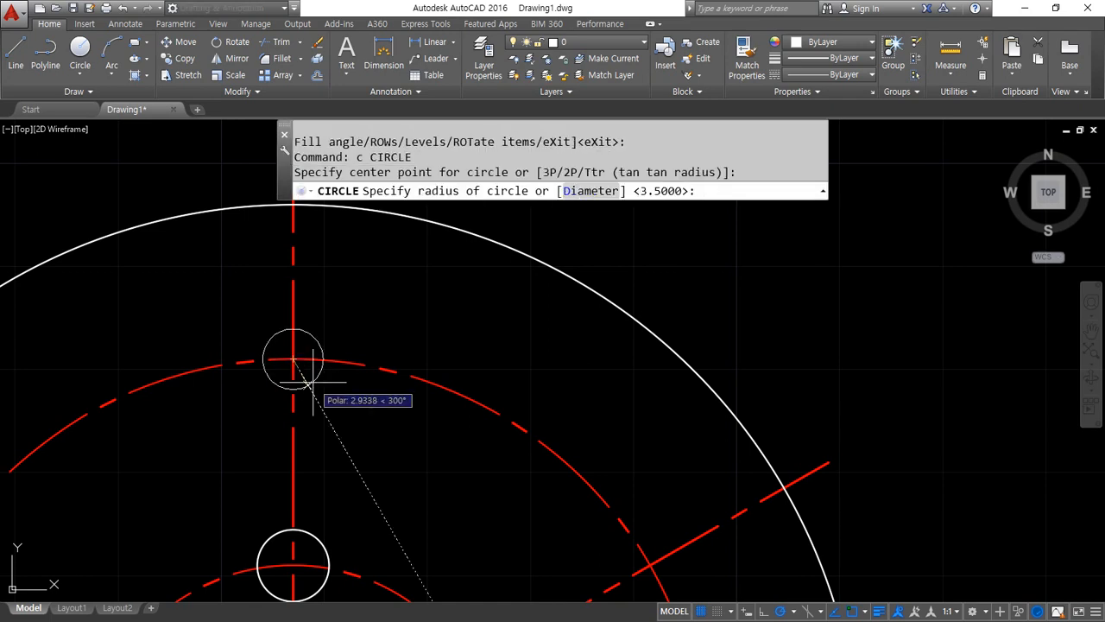
type("6.5")
key("Return")
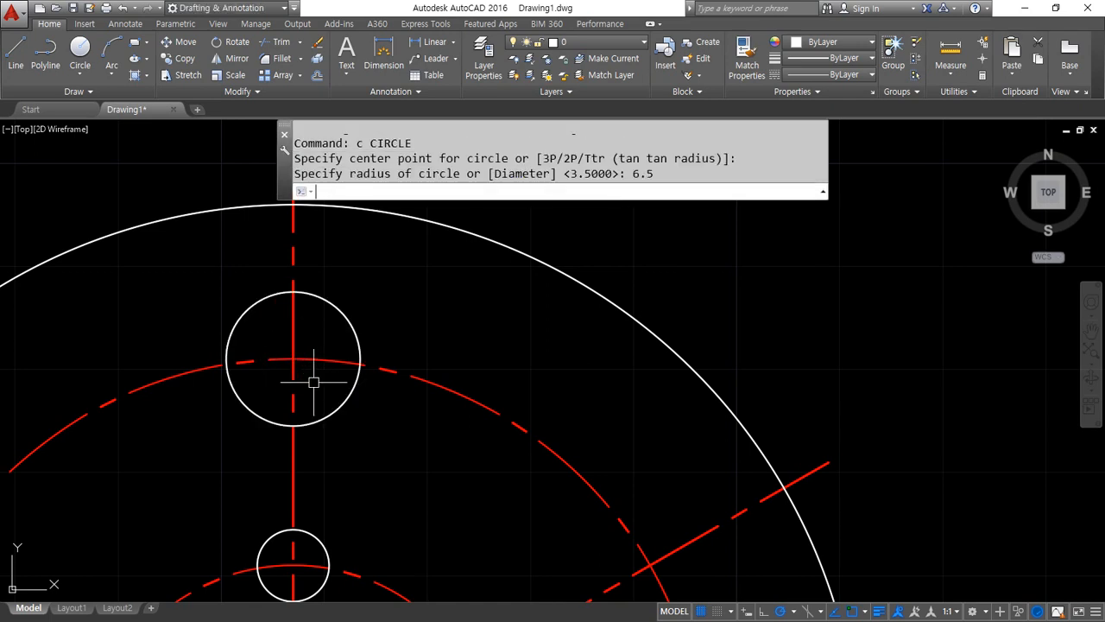
key("Return")
left_click(293, 358)
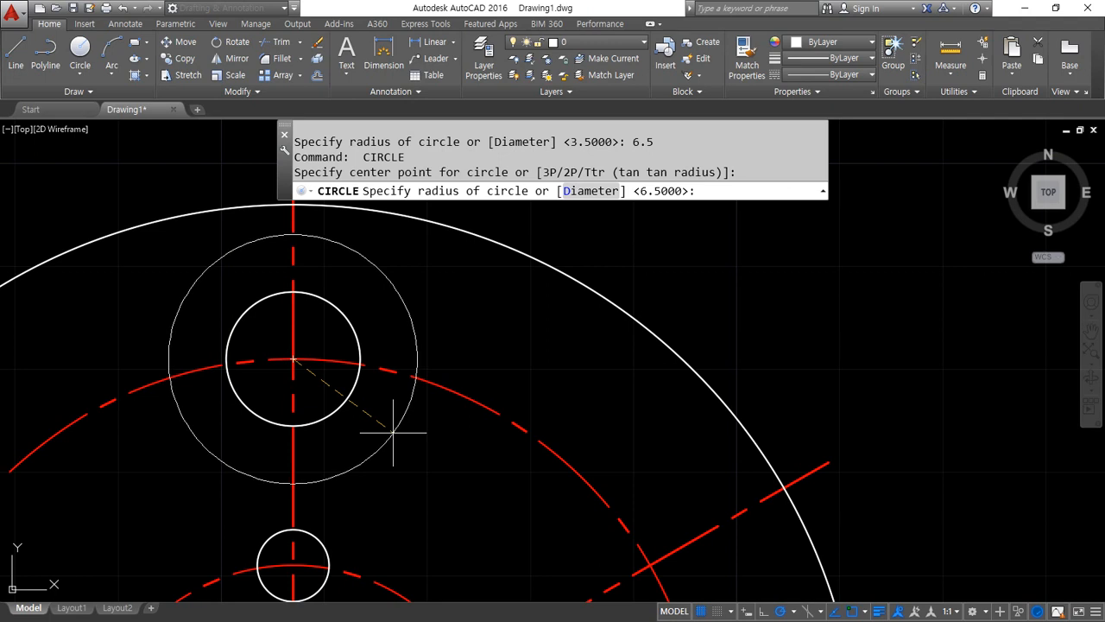
type("10")
key("Return")
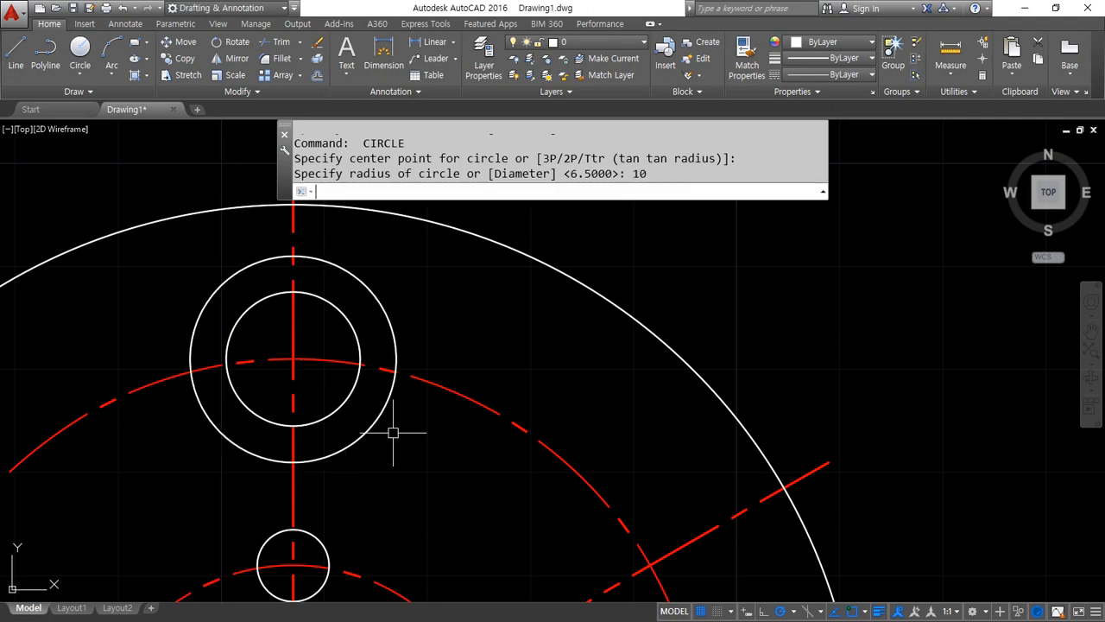
Create a polar array of the radius 6.5 and 10 circles about the part's center with 6 items filling 360°
type("ar")
key("Return")
left_click(393, 456)
left_click(327, 394)
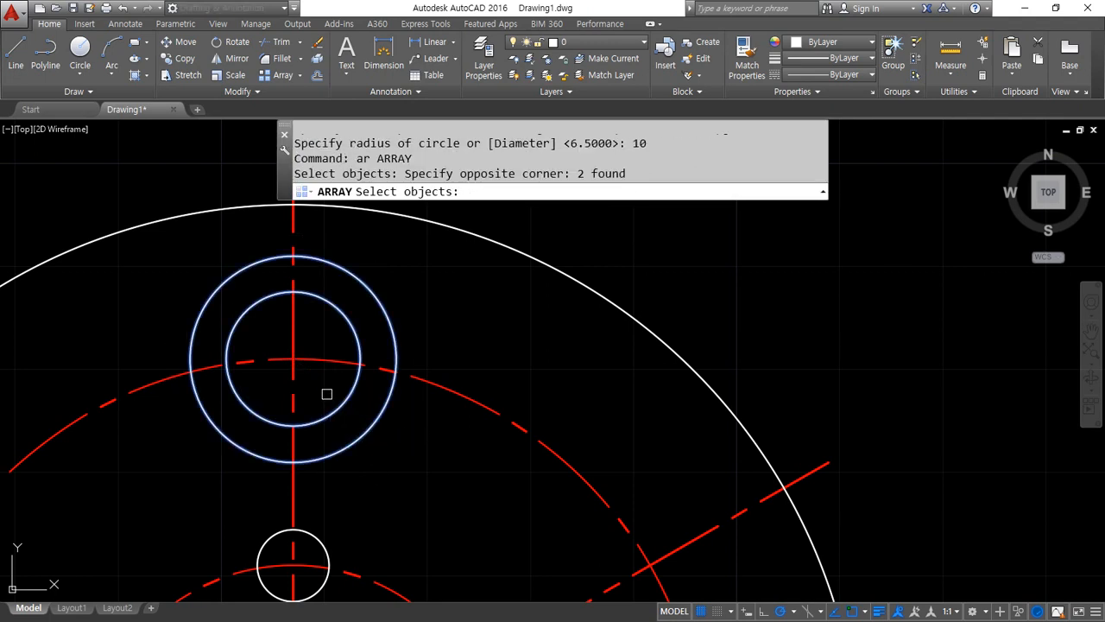
key("Return")
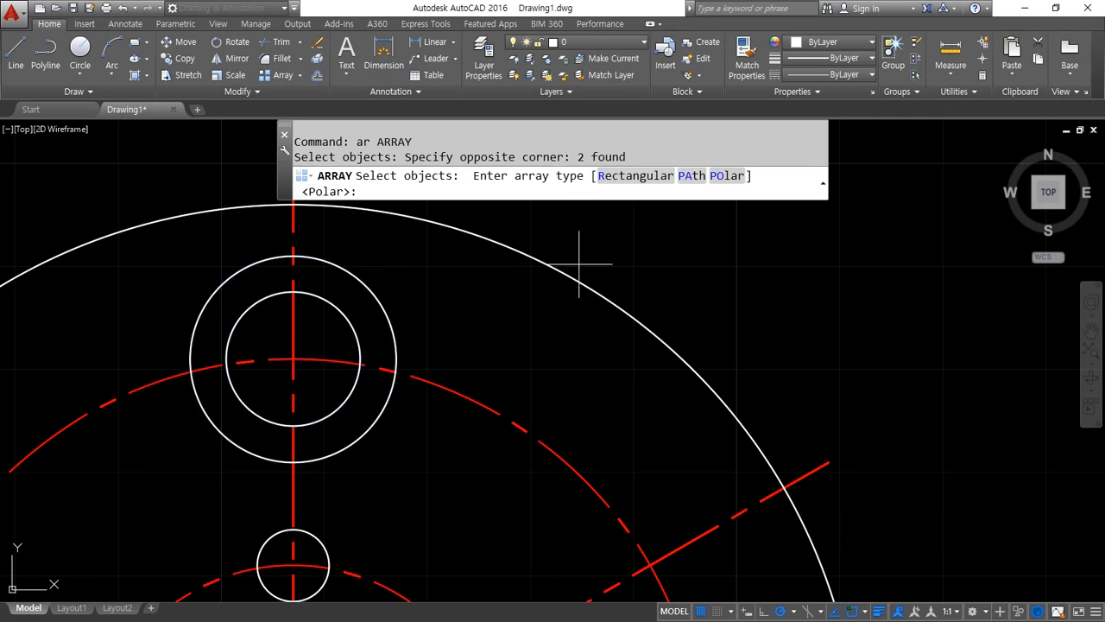
left_click(726, 186)
scroll(493, 361, "down", 2)
middle_click_drag(402, 459, 403, 284)
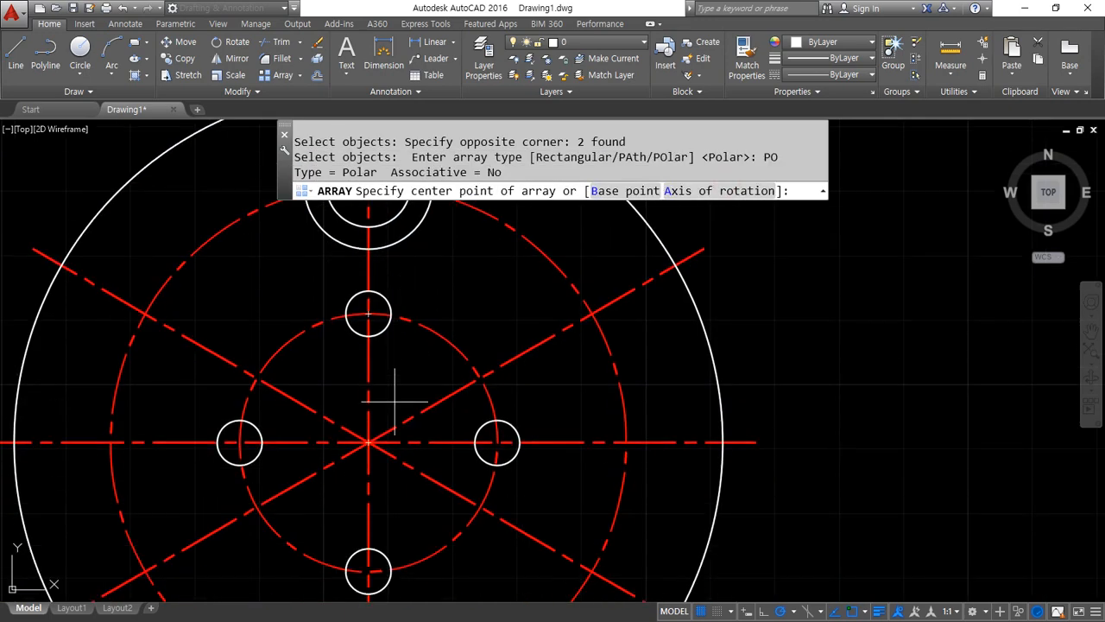
left_click(368, 442)
scroll(345, 342, "down", 2)
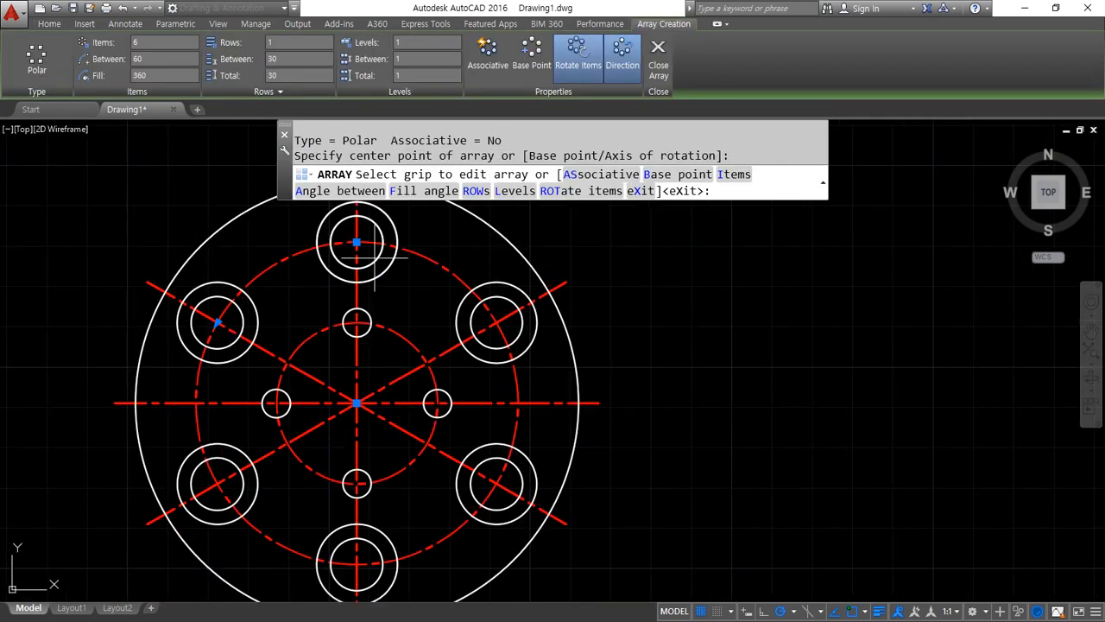
left_click(658, 59)
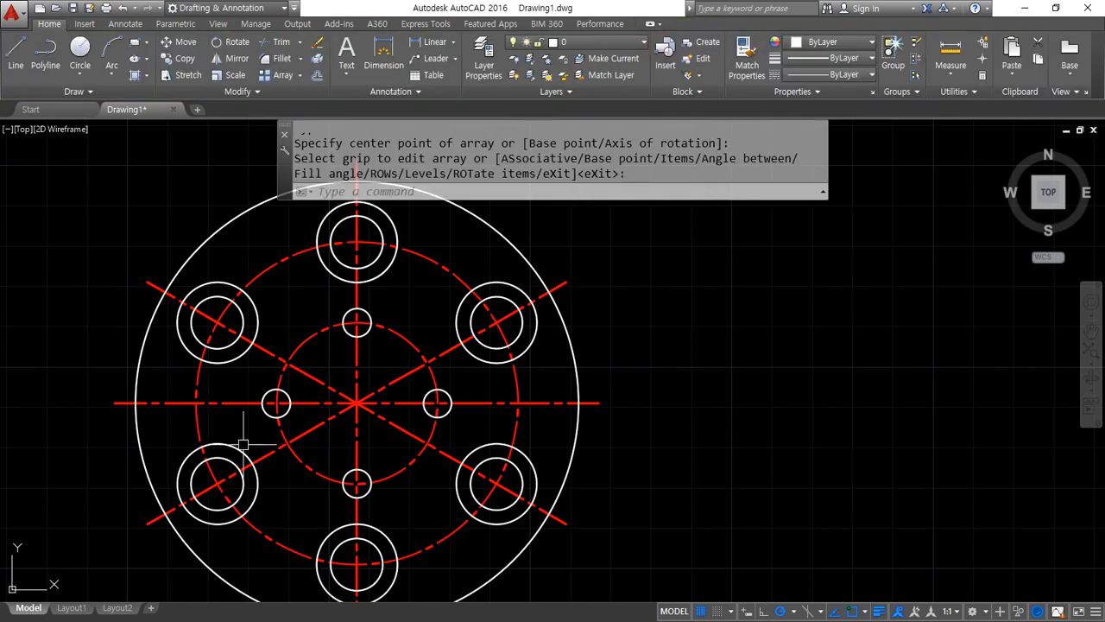
Draw horizontal, vertical, 60° and 120° construction lines through one common point in the empty space beside the finished part
scroll(465, 372, "down", 2)
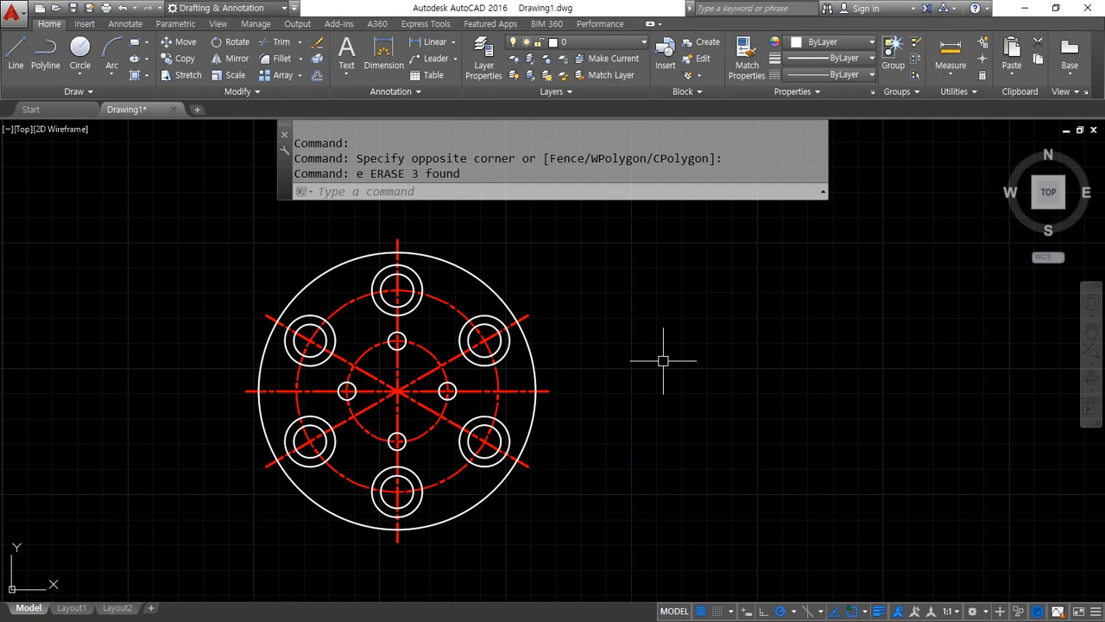
middle_click_drag(663, 361, 434, 360)
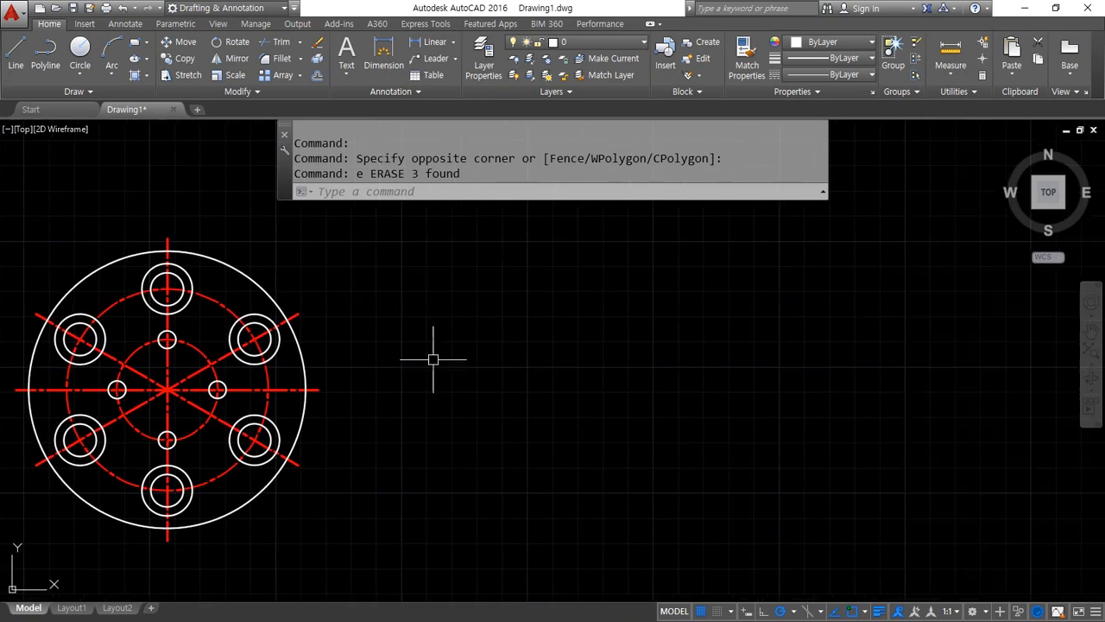
type("xl")
key("Return")
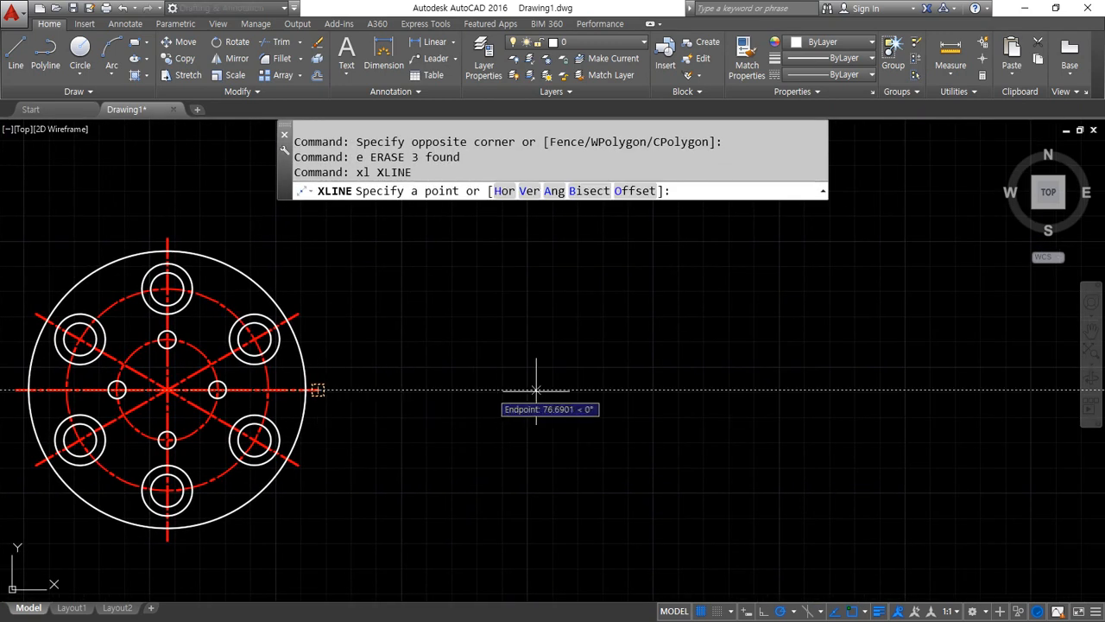
left_click(689, 390)
left_click(777, 391)
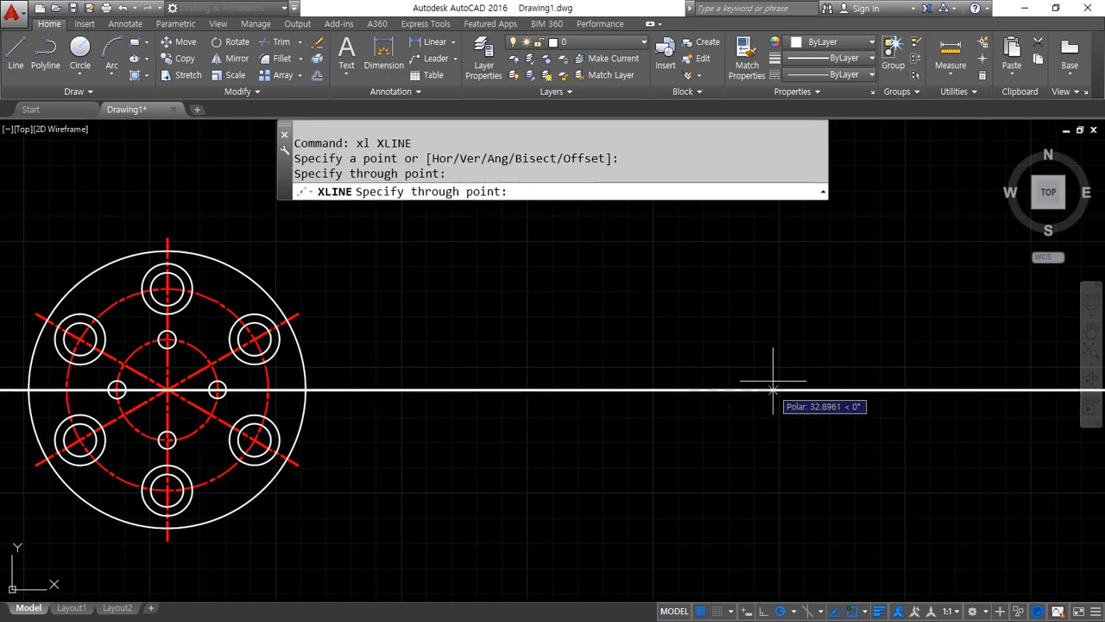
left_click(735, 314)
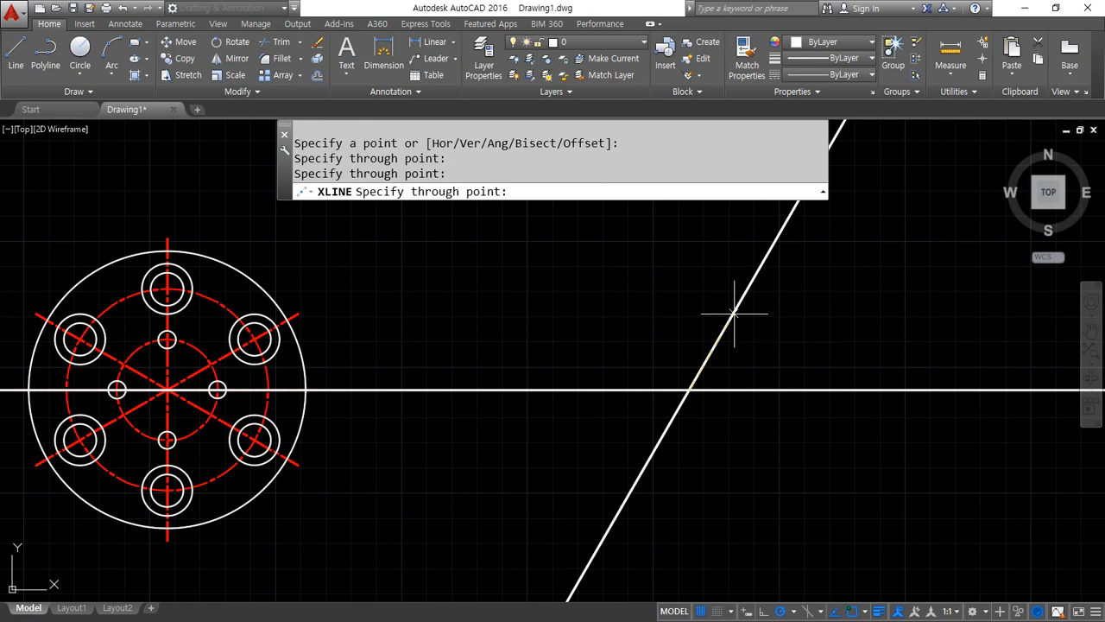
left_click(686, 315)
left_click(644, 313)
key("Return")
Match the properties of the finished part's red centerline onto the four new construction lines
middle_click_drag(562, 377, 474, 379)
type("ma")
key("Return")
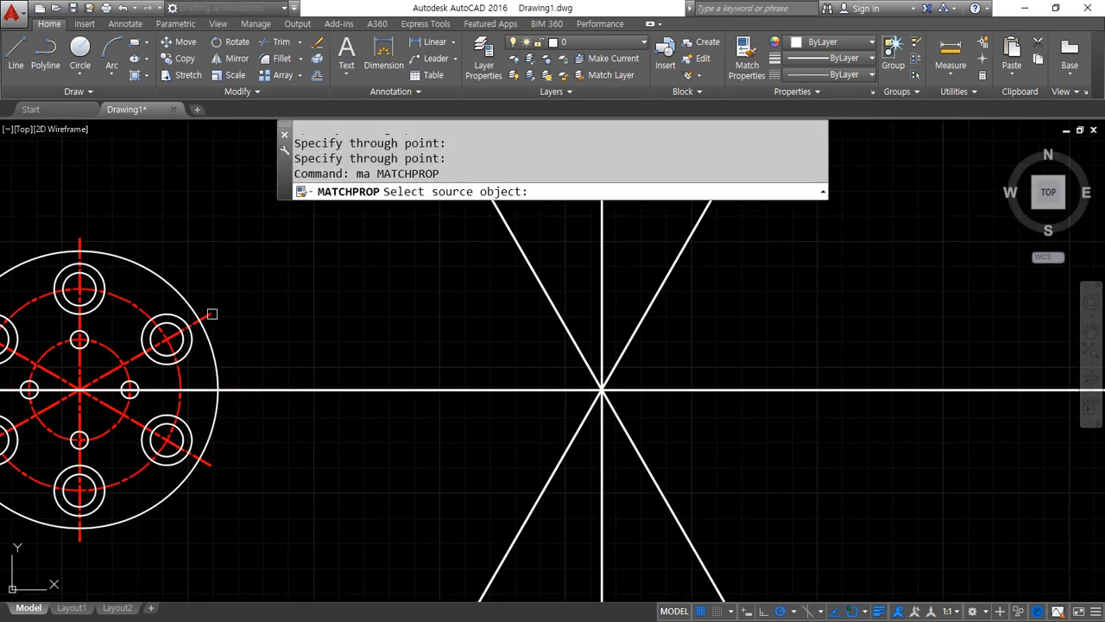
left_click(212, 315)
left_click(674, 442)
left_click(561, 356)
key("Return")
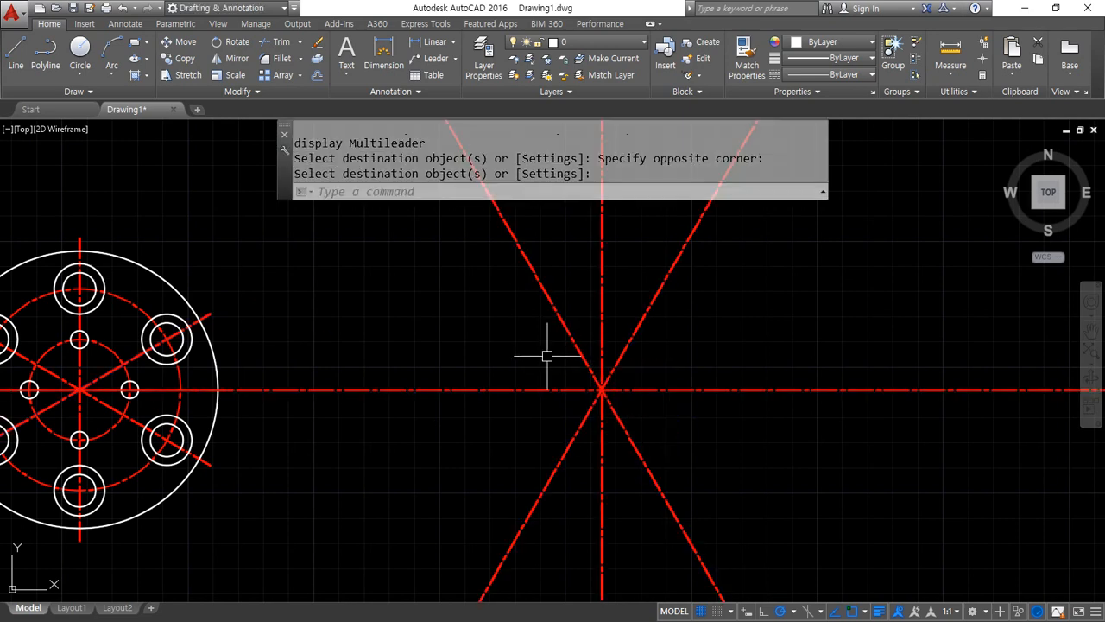
Draw concentric circles of radius 20 and 40 centered on the intersection of the construction lines
middle_click_drag(616, 375, 415, 395)
type("c")
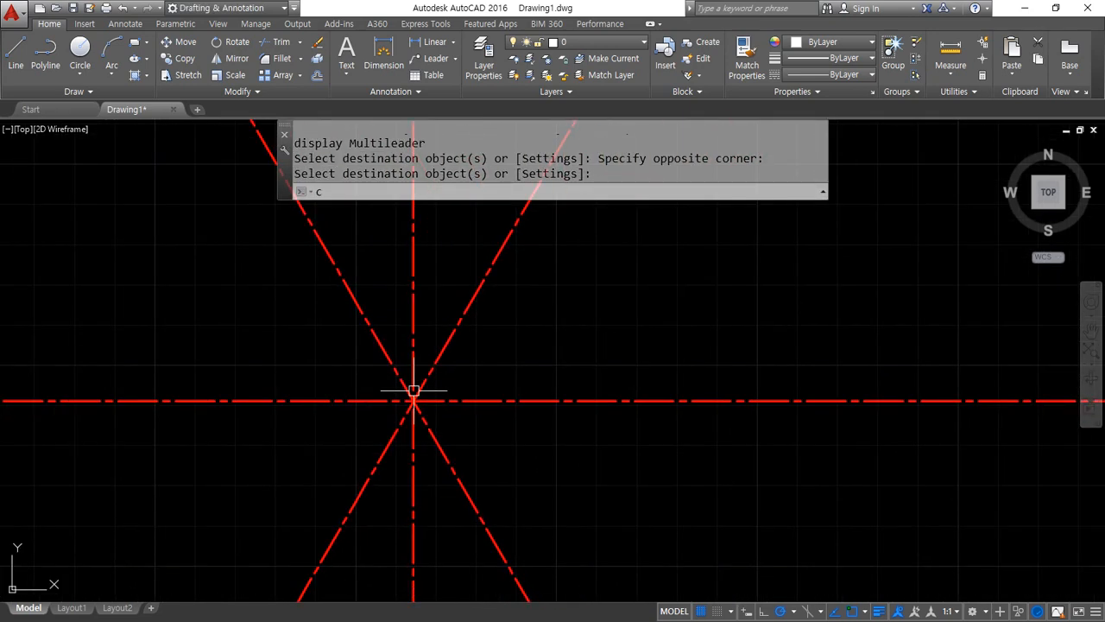
key("Return")
left_click(413, 402)
type("20")
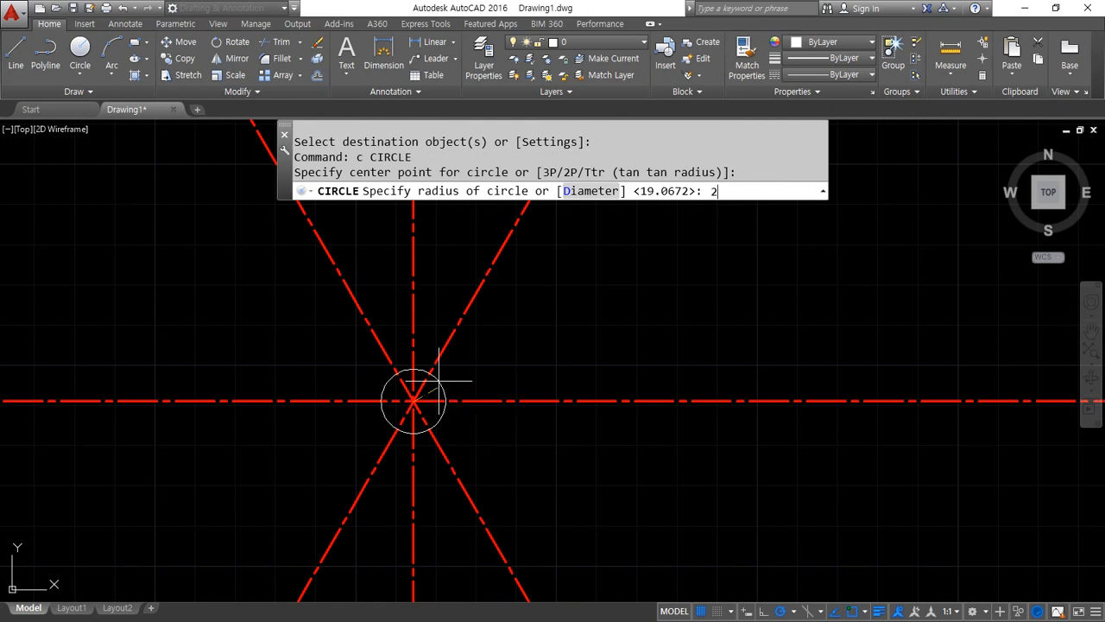
key("Return")
key("Return")
left_click(413, 402)
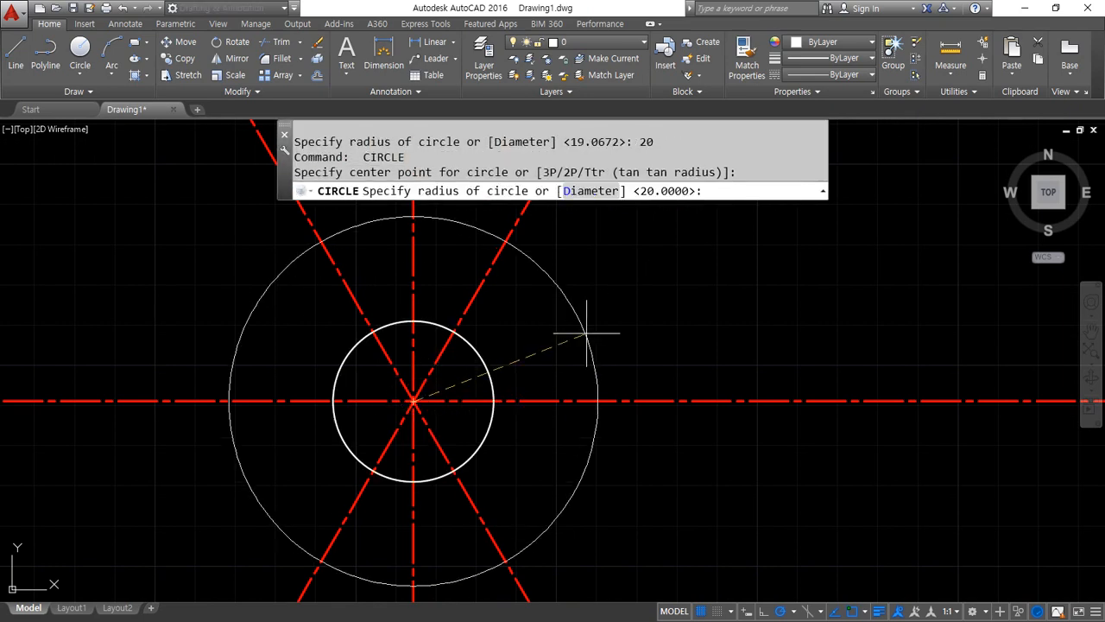
key("Return")
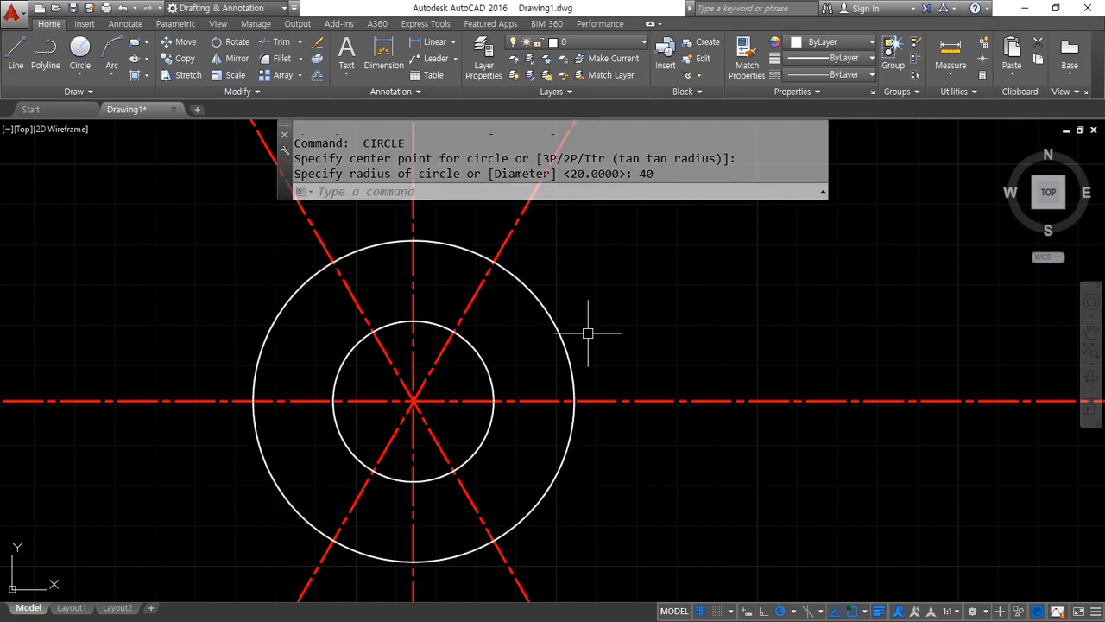
key("Return")
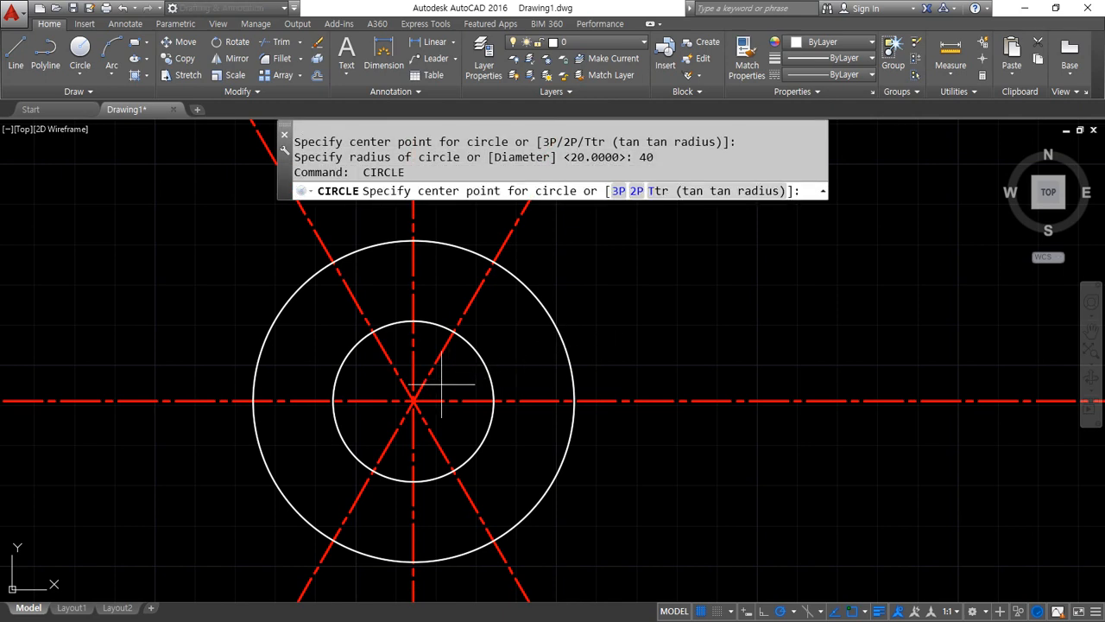
key("Escape")
Offset the circle of radius 40 outward by 25
type("o")
key("Return")
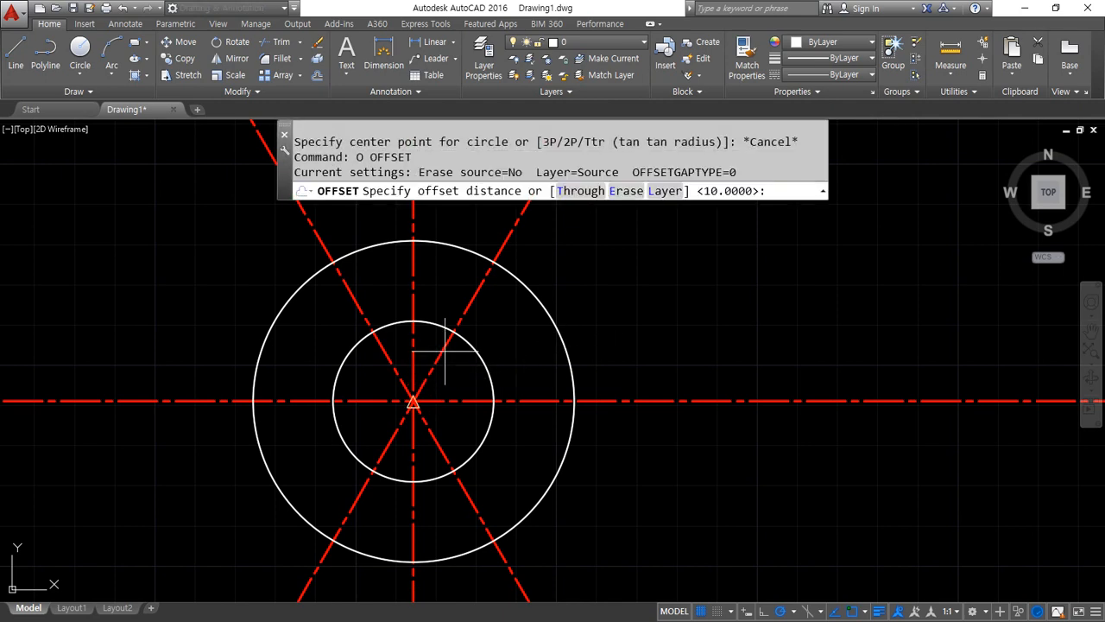
type("25")
key("Return")
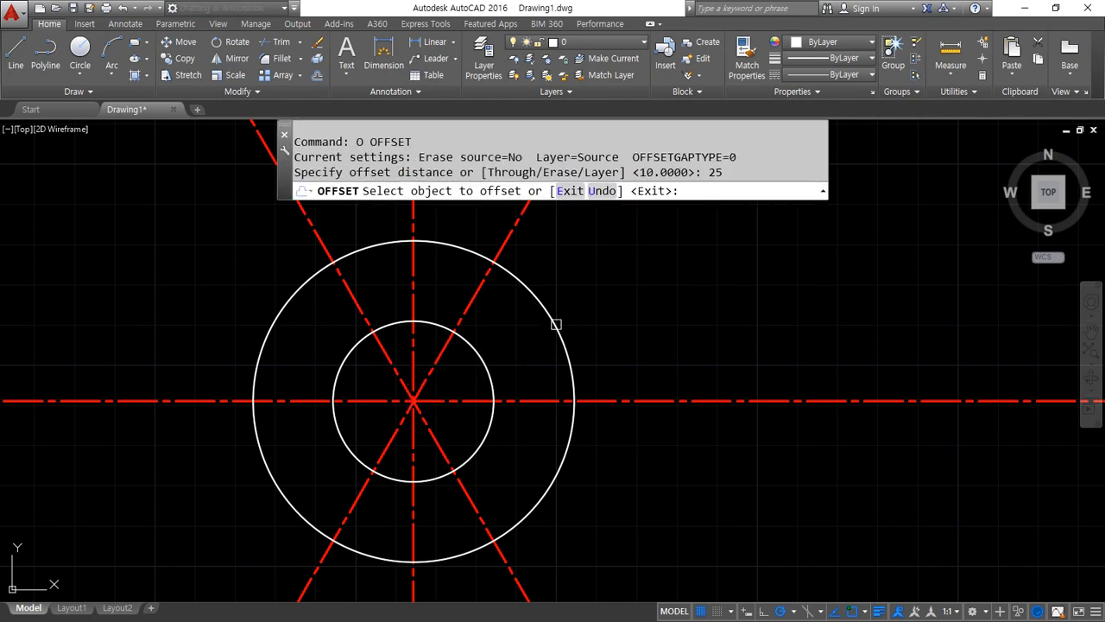
left_click(555, 320)
left_click(672, 319)
key("Return")
Trim the four construction lines outside the outermost offset circle, using that circle as the cutting edge
scroll(672, 319, "down", 2)
type("tr")
key("Return")
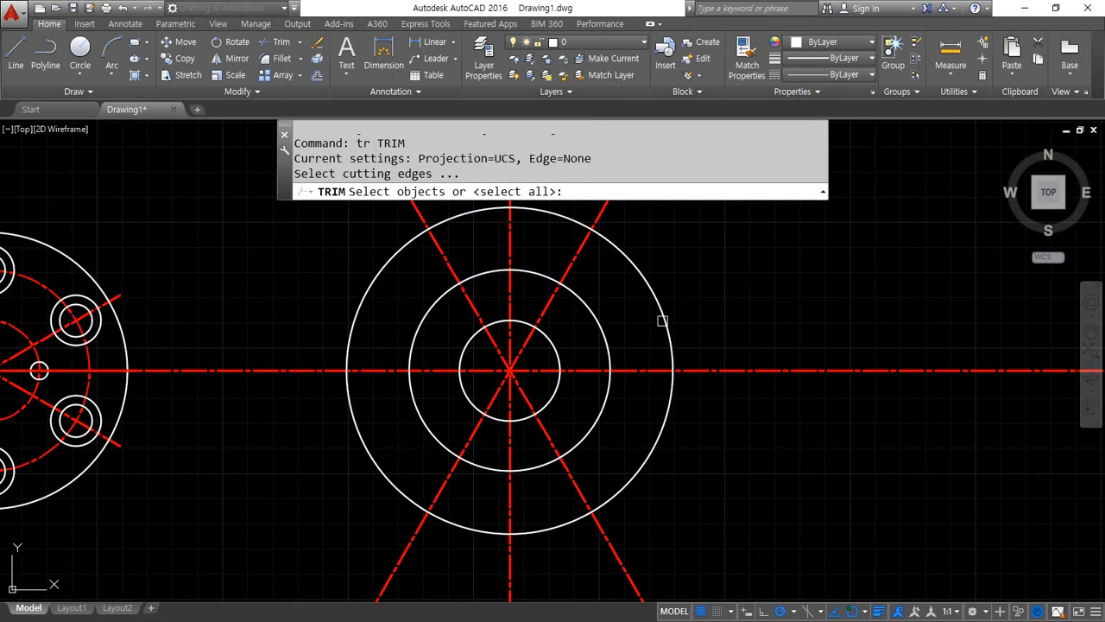
left_click(664, 322)
key("Return")
left_click(794, 428)
left_click(764, 341)
middle_click_drag(699, 304, 697, 324)
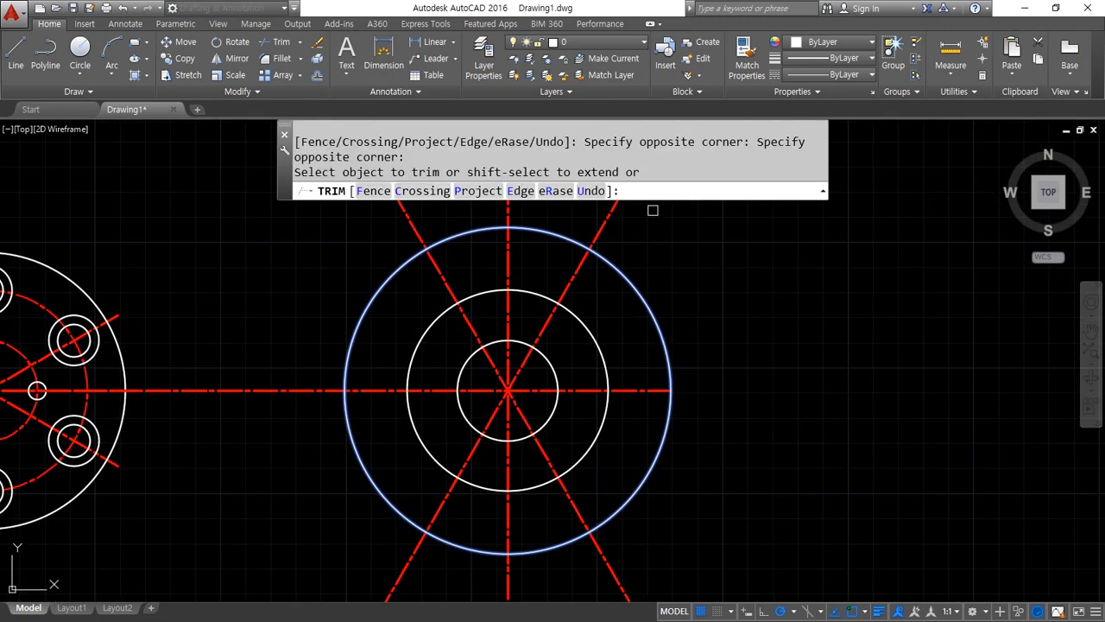
left_click(615, 213)
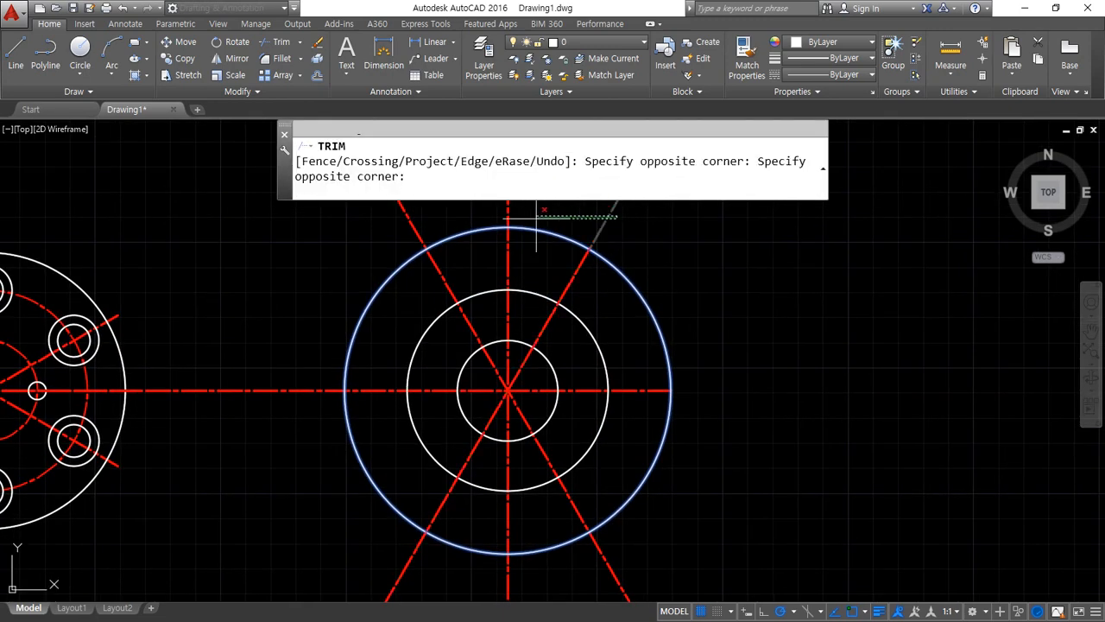
left_click(398, 209)
left_click(252, 244)
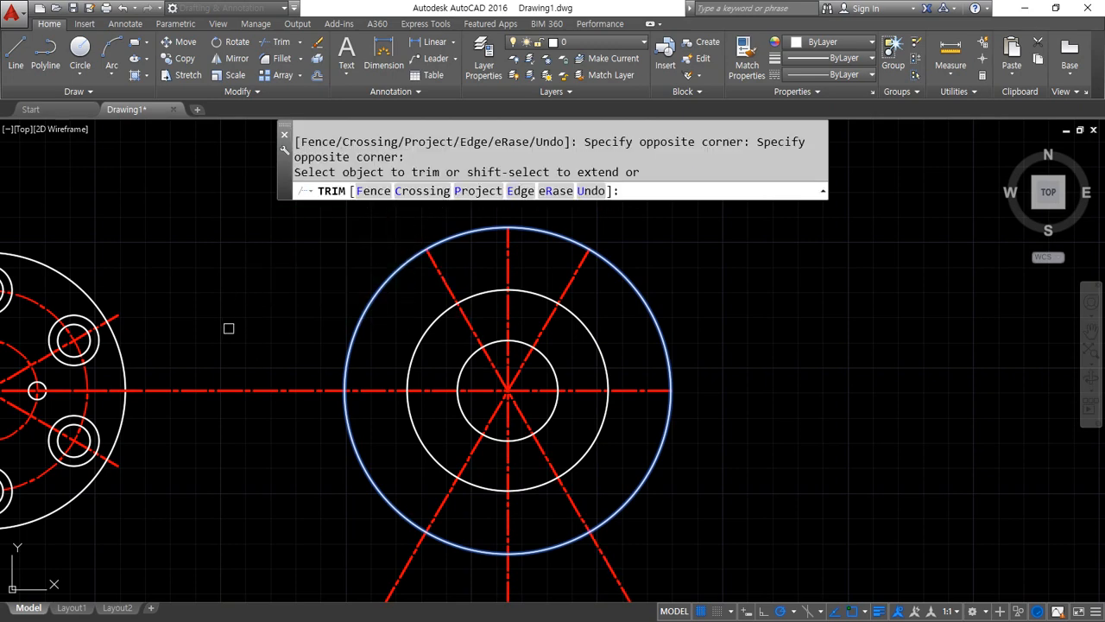
left_click(232, 334)
left_click(218, 471)
left_click(305, 562)
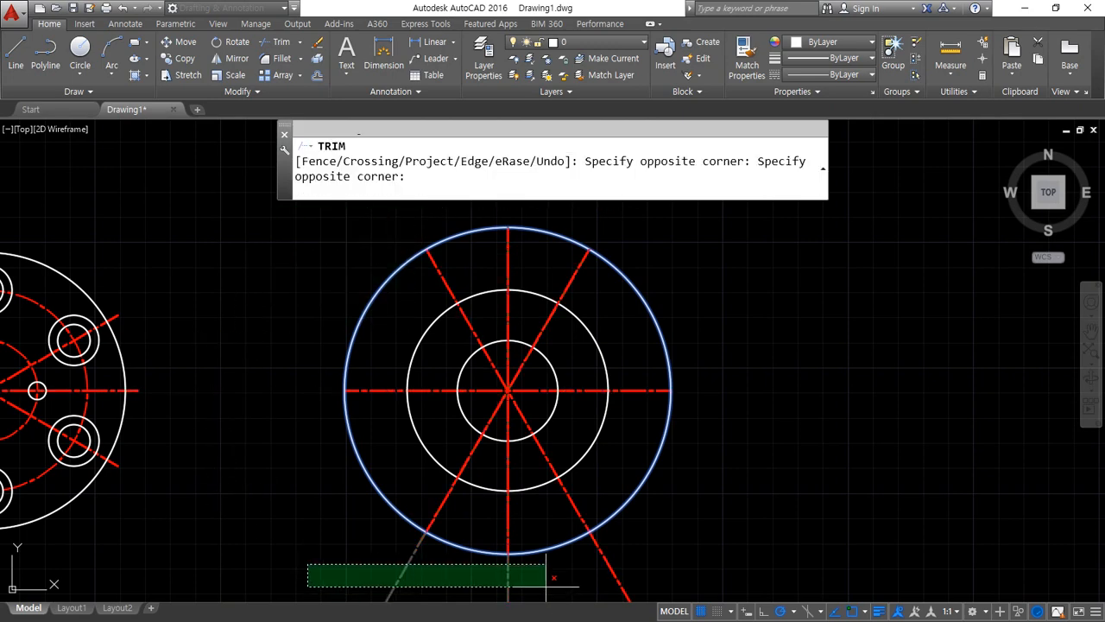
left_click(580, 603)
key("Return")
Erase the outermost offset circle around the trimmed centerlines
left_click(637, 501)
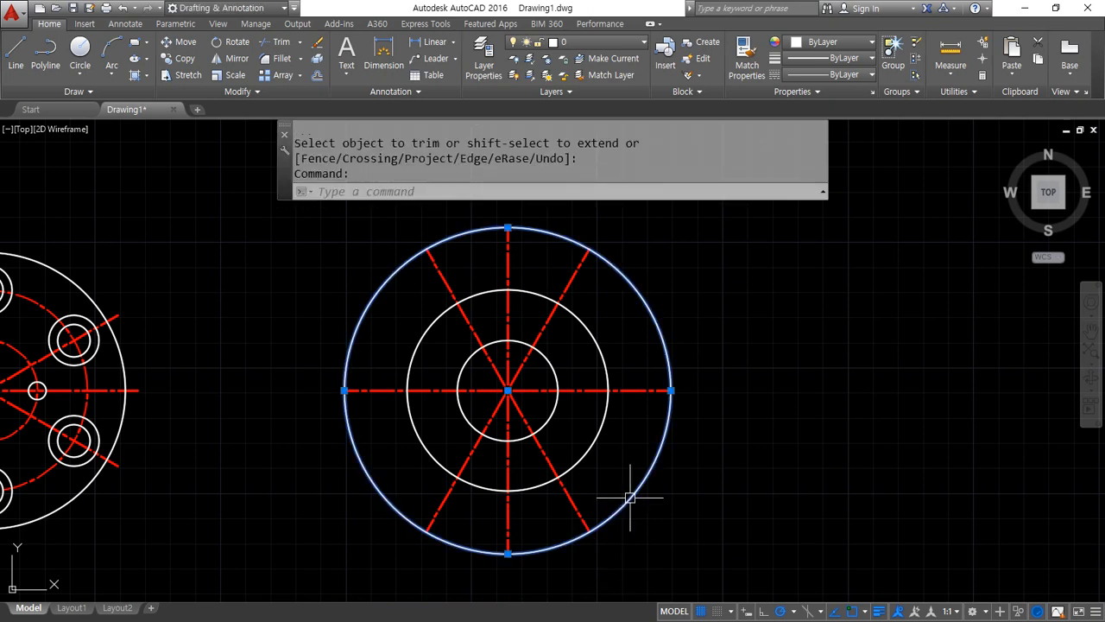
type("e")
key("Return")
Match the properties of the red horizontal centerline onto the circles of radius 20 and 40
middle_click_drag(649, 463, 628, 467)
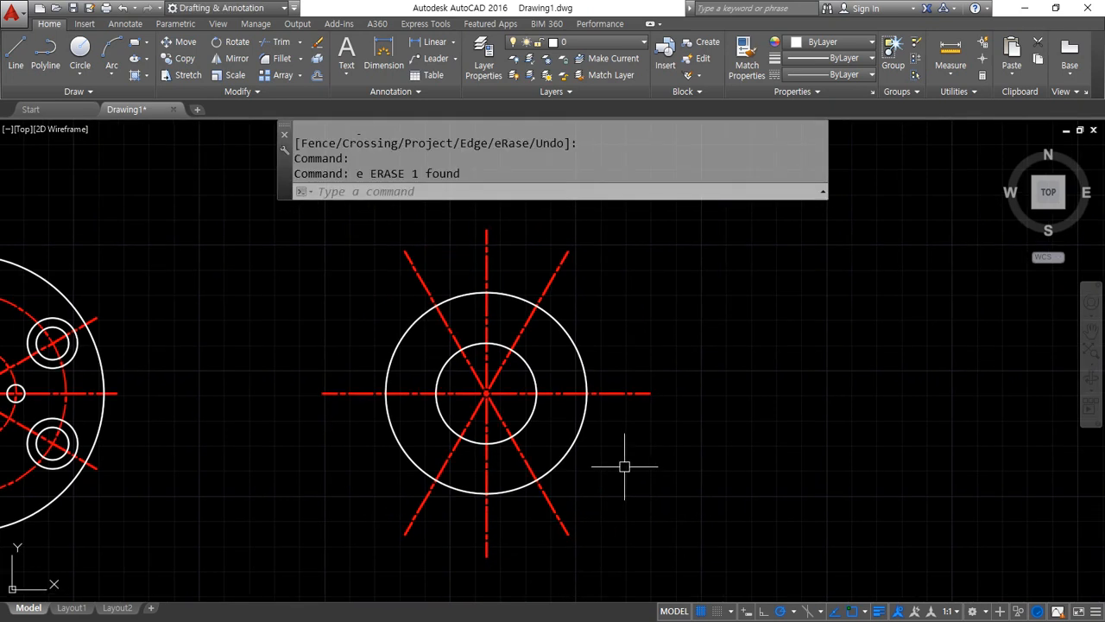
type("ma")
key("Return")
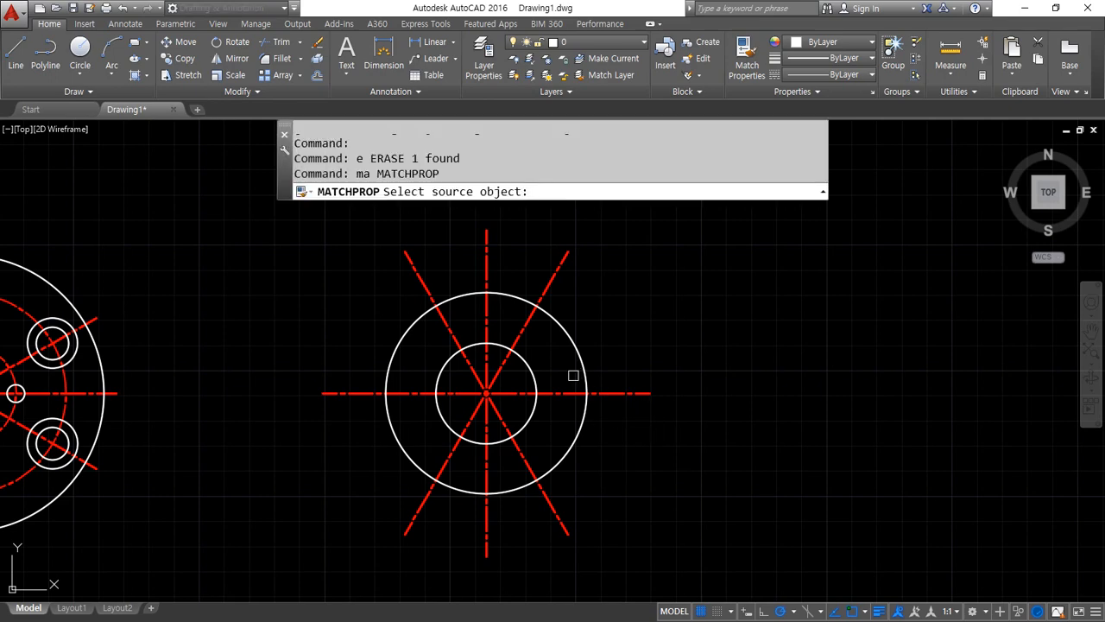
left_click(568, 392)
left_click(598, 326)
left_click(518, 370)
key("Return")
Draw concentric circles of radius 4 and 5 where the horizontal centerline crosses the right side of the inner centerline circle
scroll(489, 382, "up", 5)
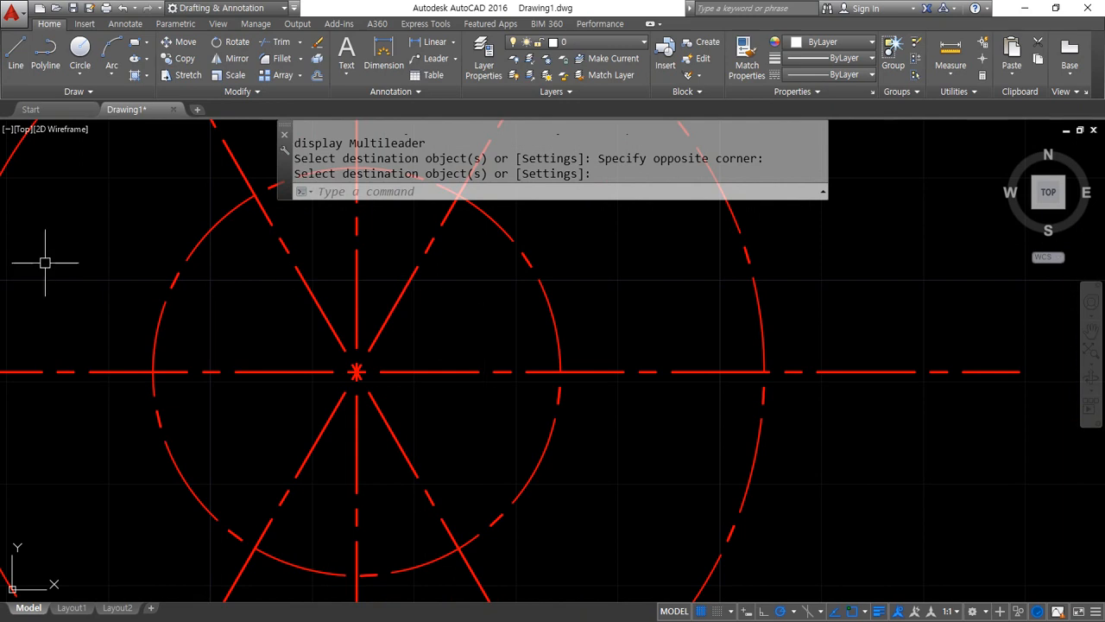
scroll(568, 398, "up", 2)
type("c")
key("Return")
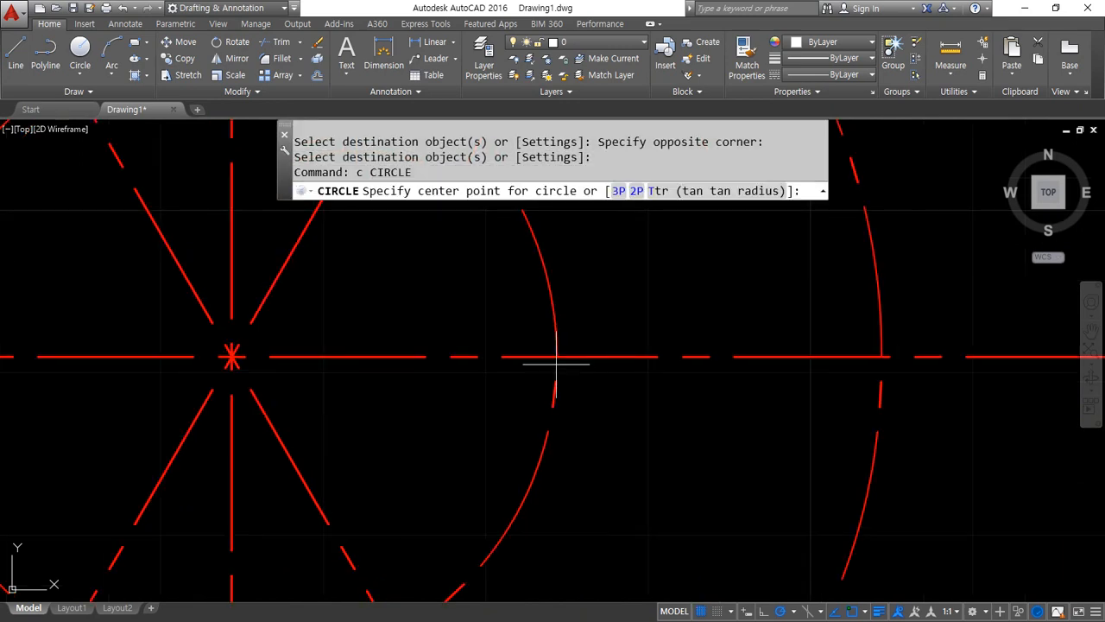
left_click(558, 355)
type("4")
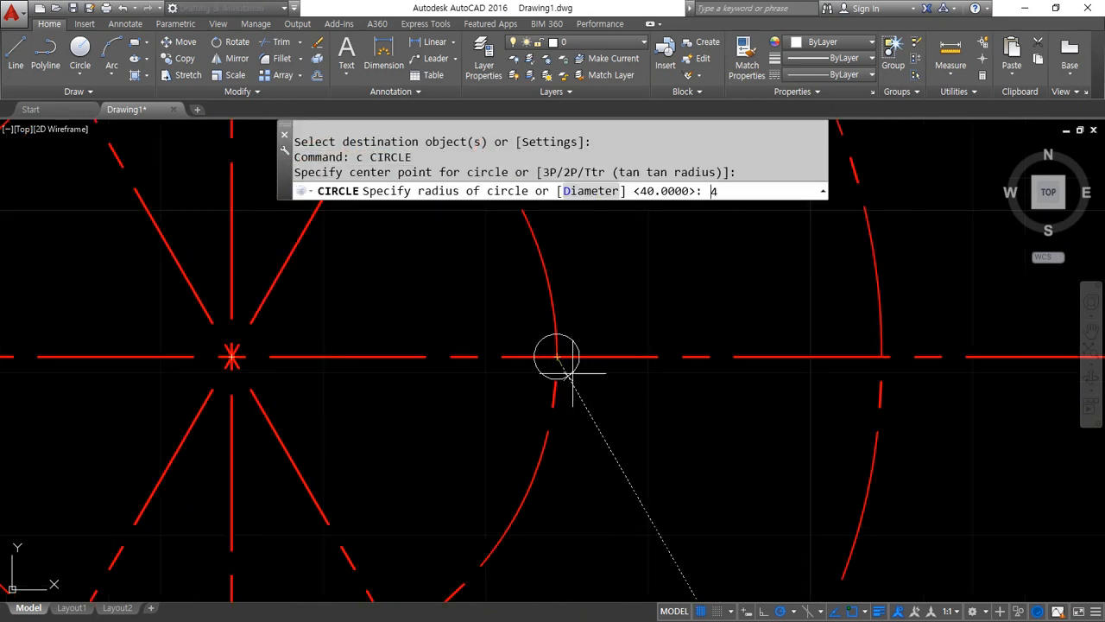
key("Return")
type("c")
key("Return")
left_click(557, 356)
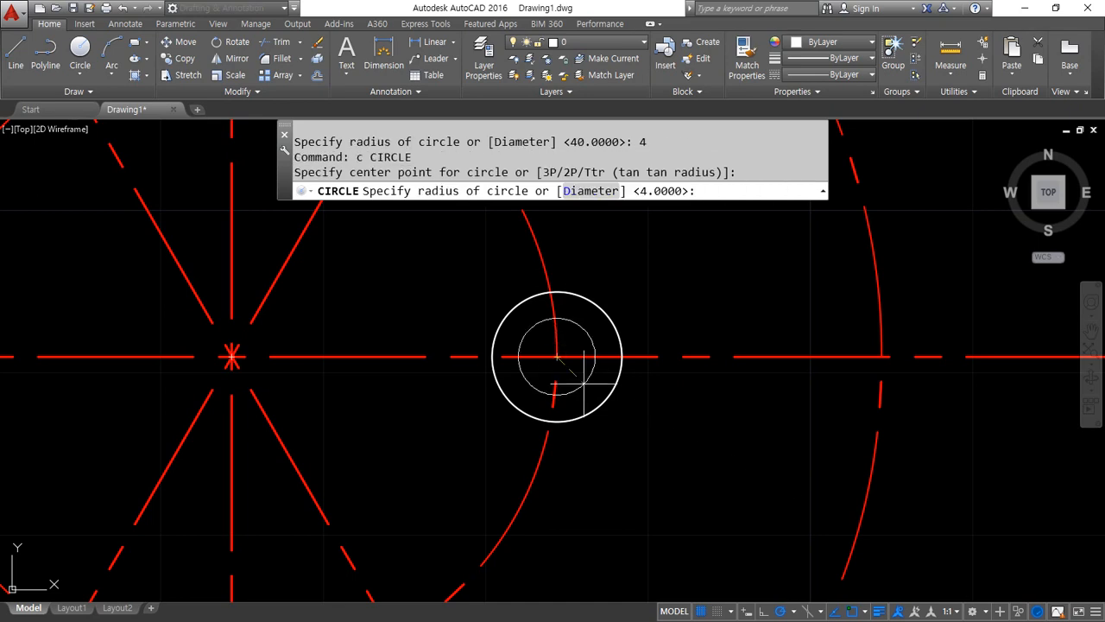
type("5")
key("Return")
scroll(572, 431, "up", 2)
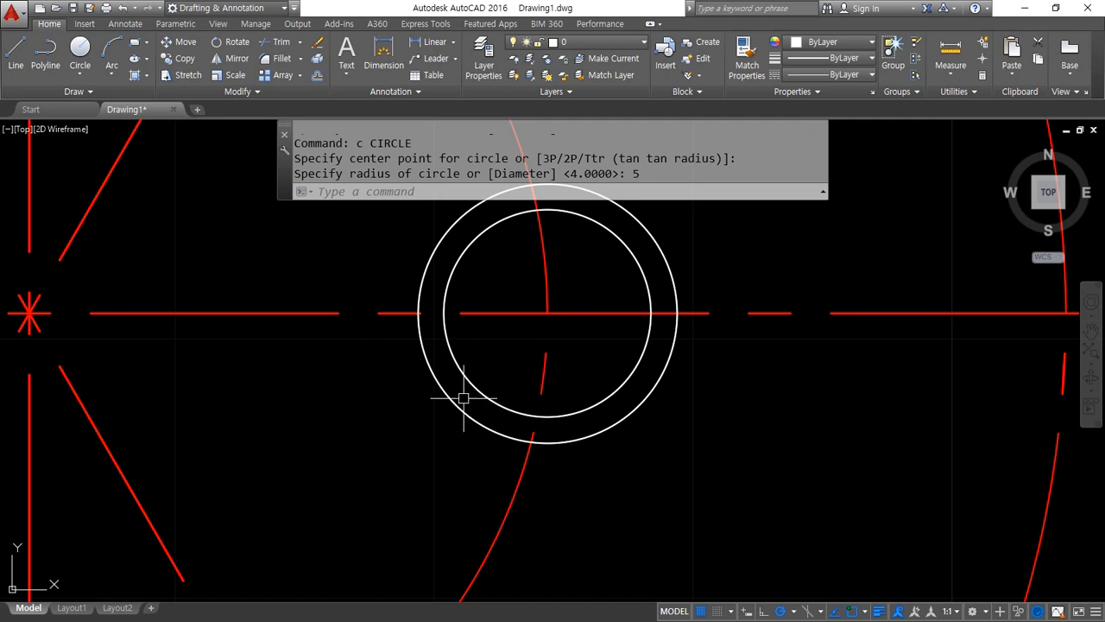
Draw a vertical helper line from the center of the two small circles down past the outer circle
type("l")
key("Return")
left_click(547, 312)
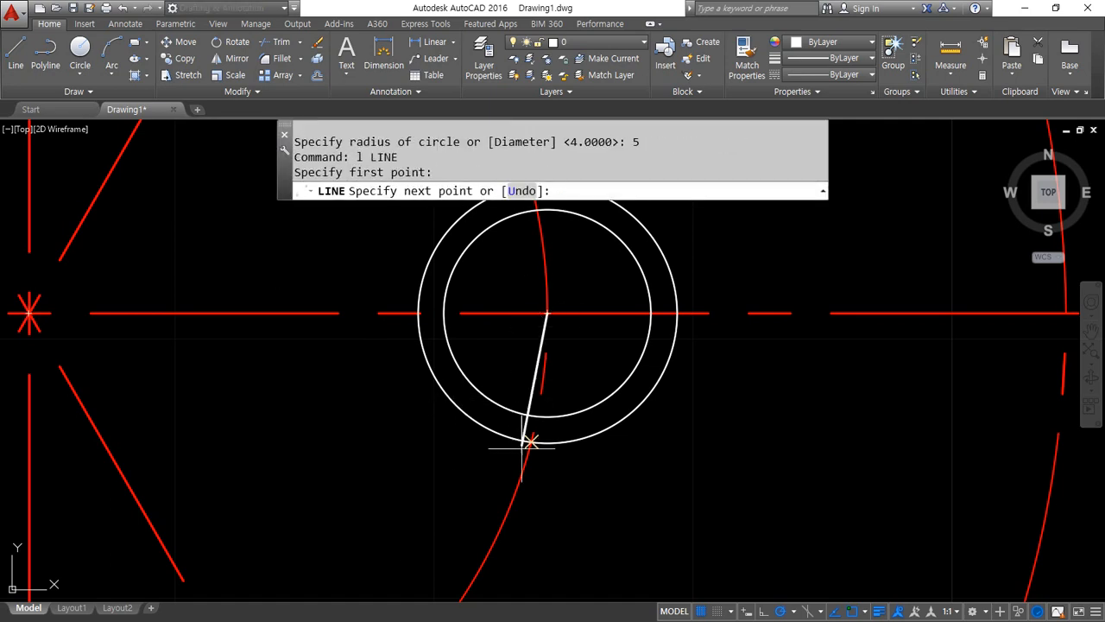
left_click(546, 520)
key("Return")
Trim away the lower-left quarter of the radius 5 circle between the helper line and the horizontal centerline
type("tr")
key("Return")
key("Return")
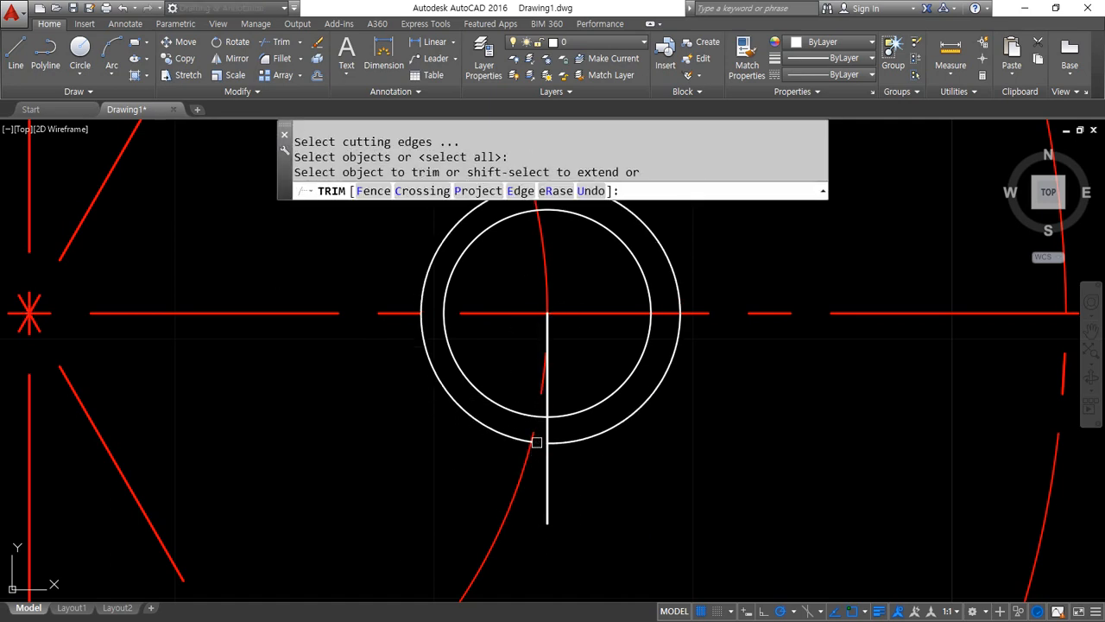
left_click(509, 439)
Erase the vertical helper line below the center of the small circles
key("Return")
left_click(548, 469)
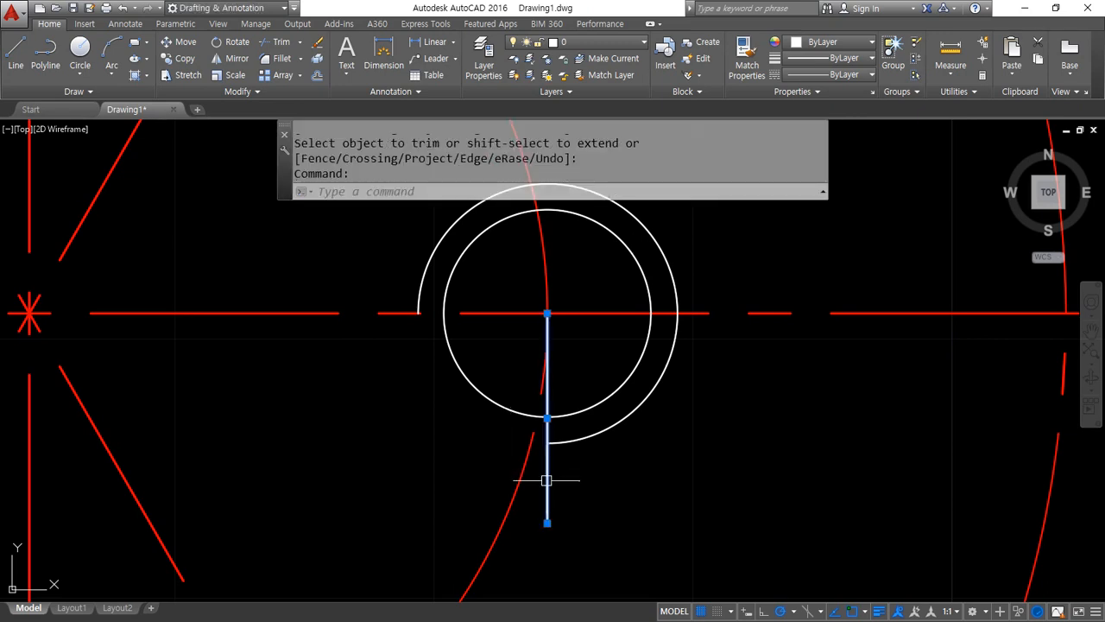
type("e")
key("Return")
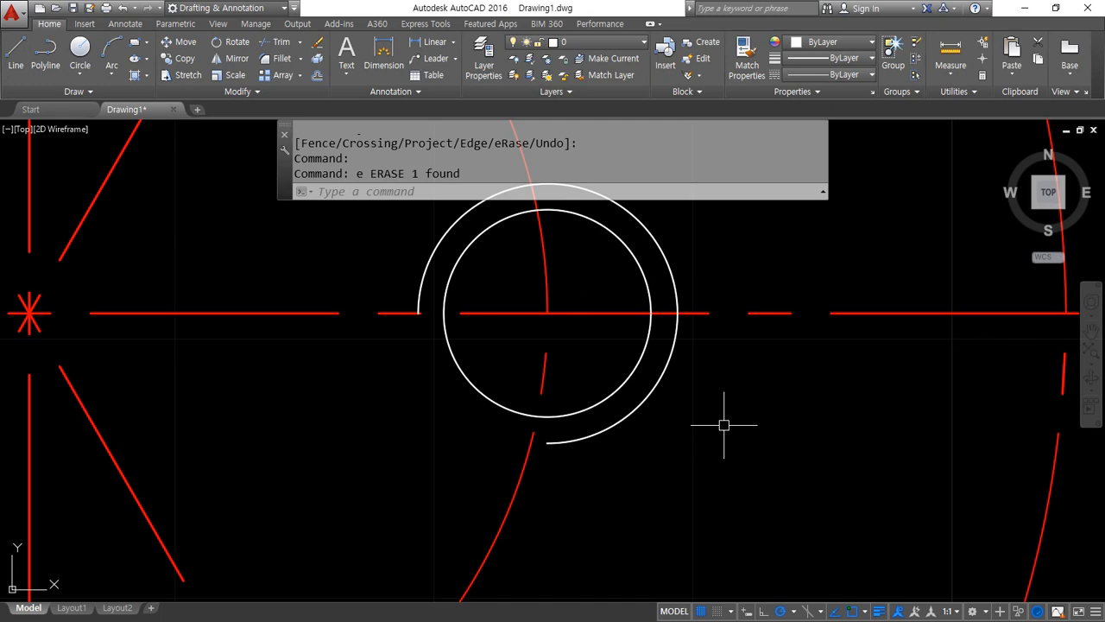
Polar-array the radius 4 circle and the trimmed radius 5 arc around the centerline intersection with 4 items over 360°
scroll(544, 365, "down", 5)
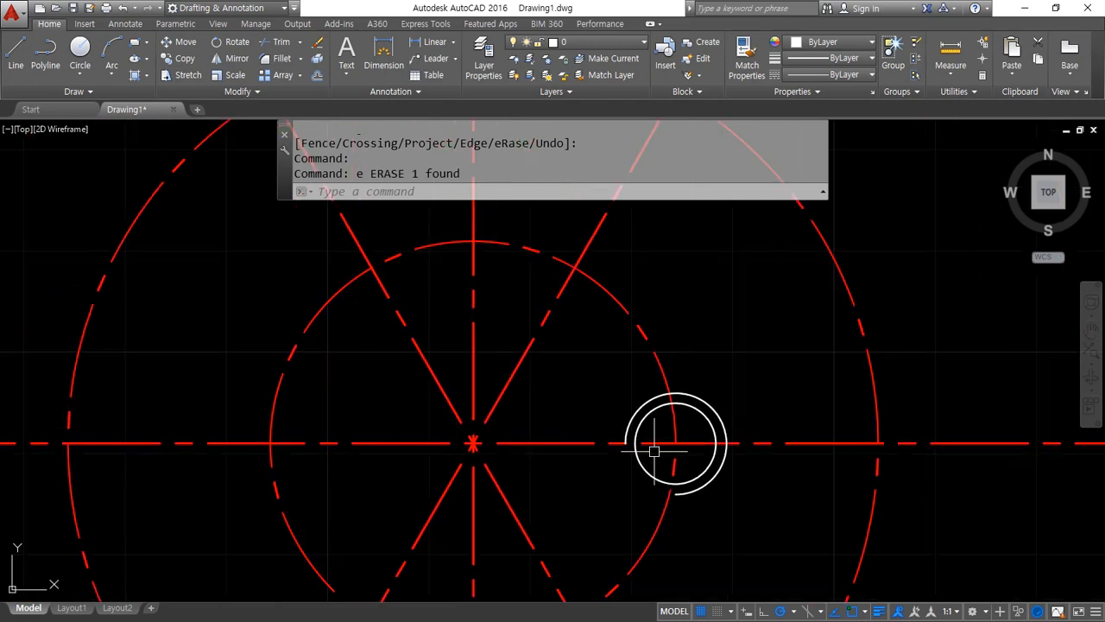
scroll(616, 452, "down", 3)
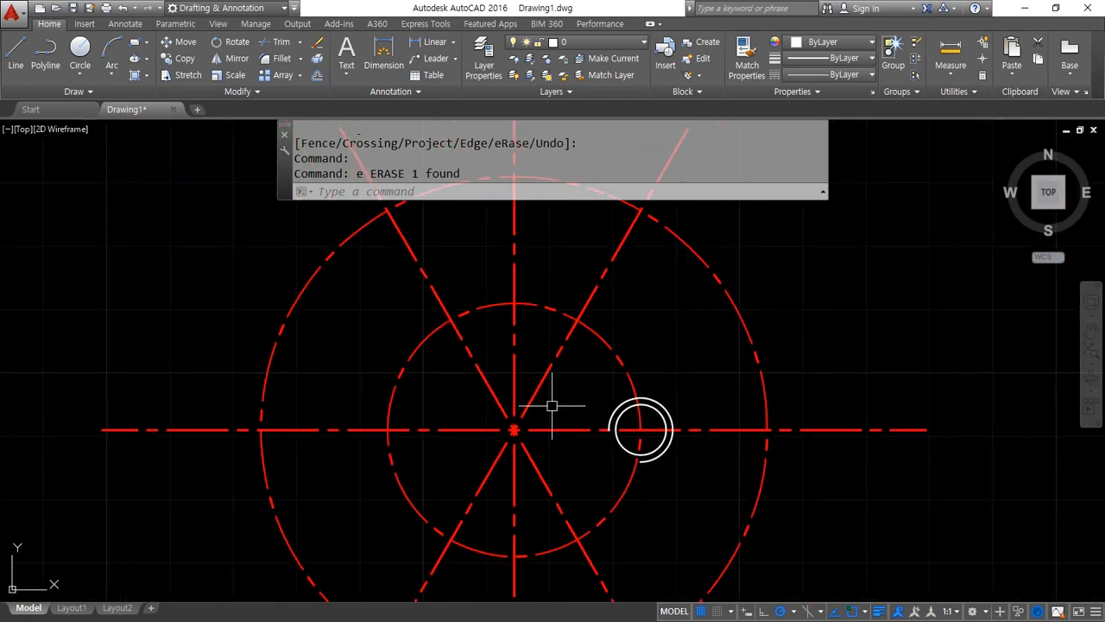
type("ar")
key("Return")
left_click(593, 370)
left_click(716, 505)
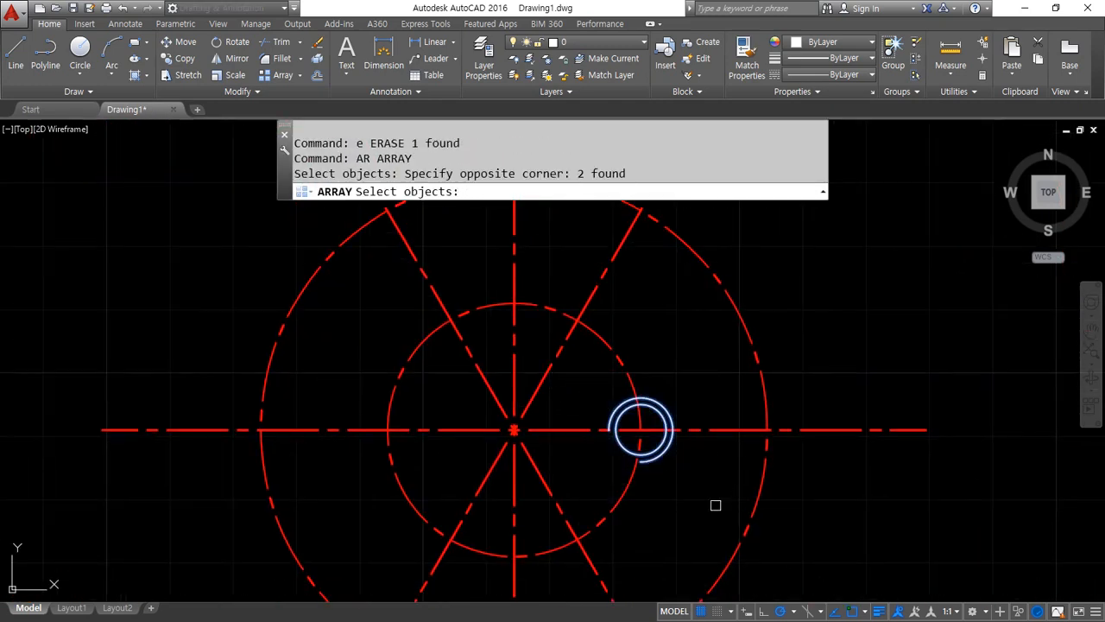
key("Return")
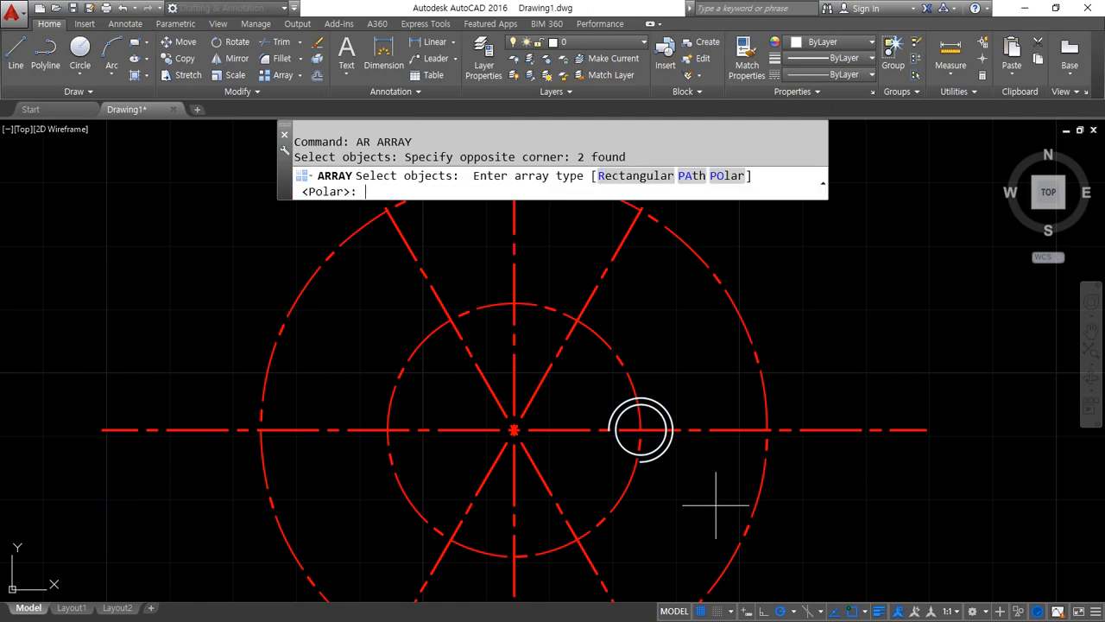
left_click(732, 175)
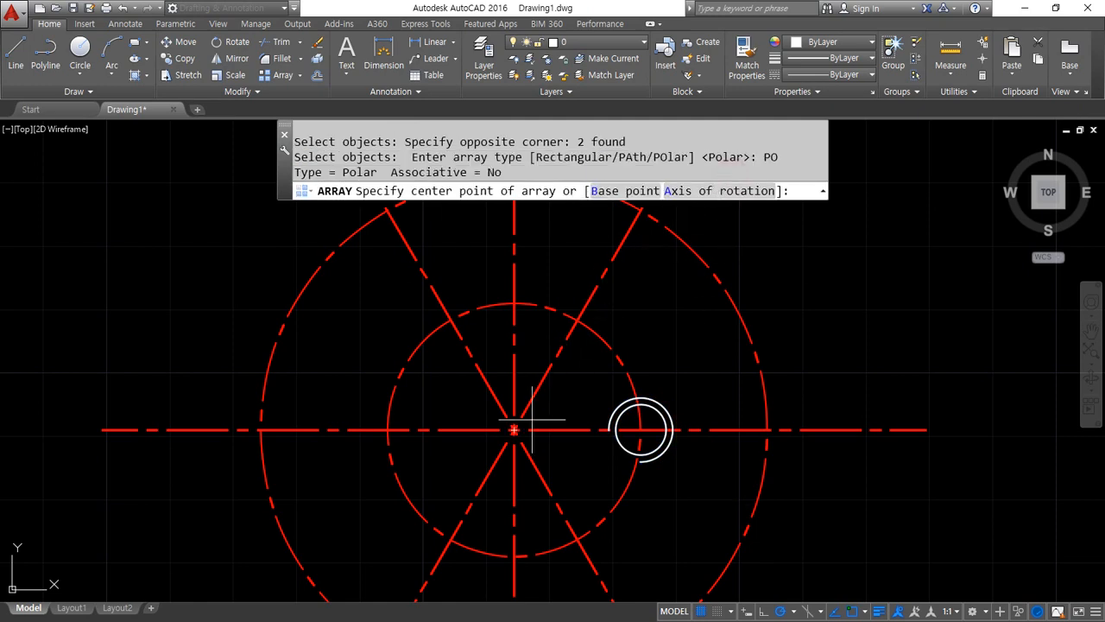
left_click(514, 430)
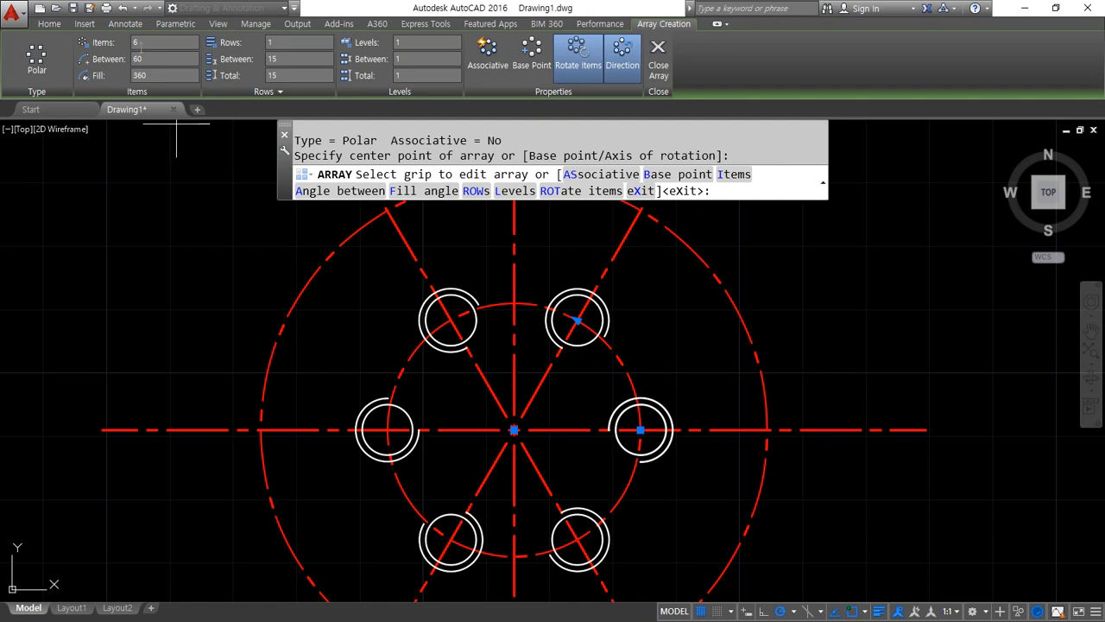
key("Return")
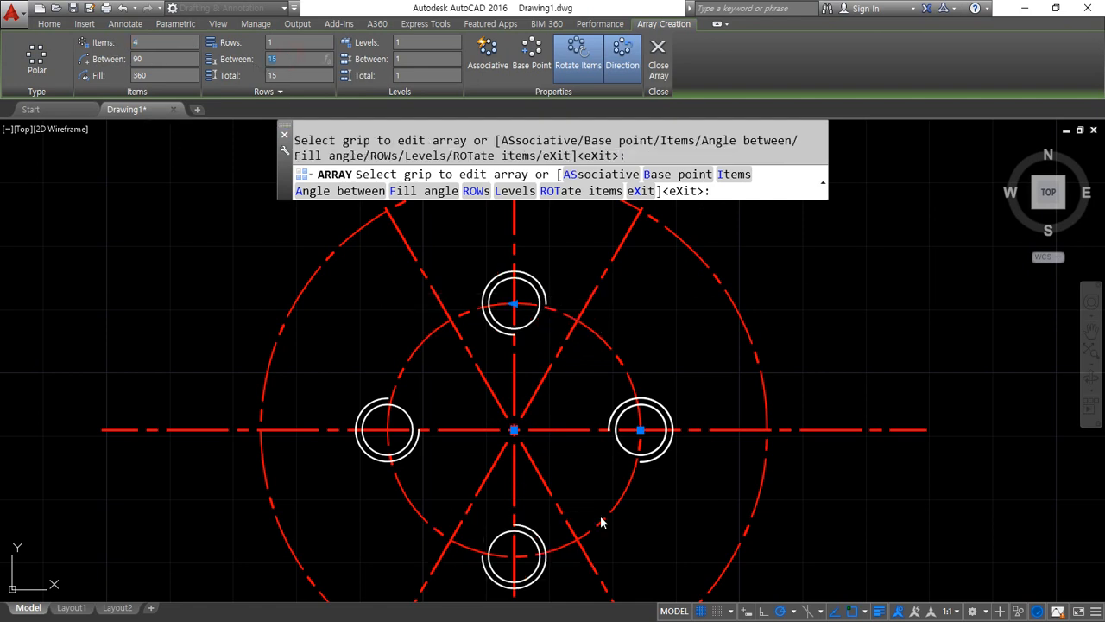
middle_click_drag(548, 475, 523, 458)
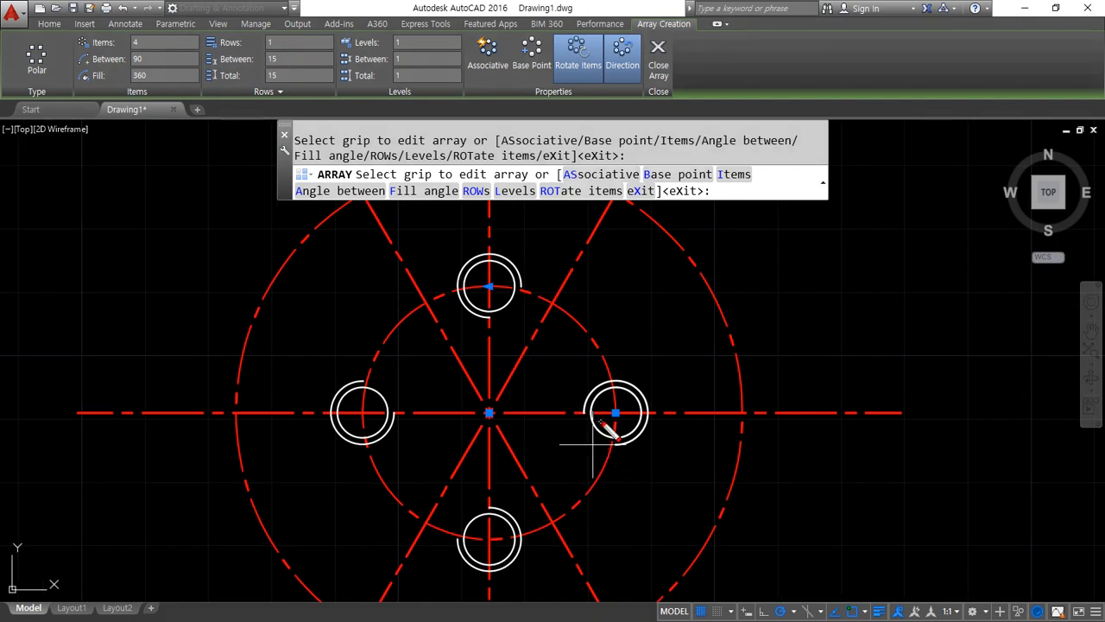
mouse_move(615, 421)
left_mouse_down()
mouse_move(566, 441)
mouse_move(574, 456)
left_mouse_up()
left_click_drag(500, 300, 526, 311)
left_click_drag(373, 404, 393, 383)
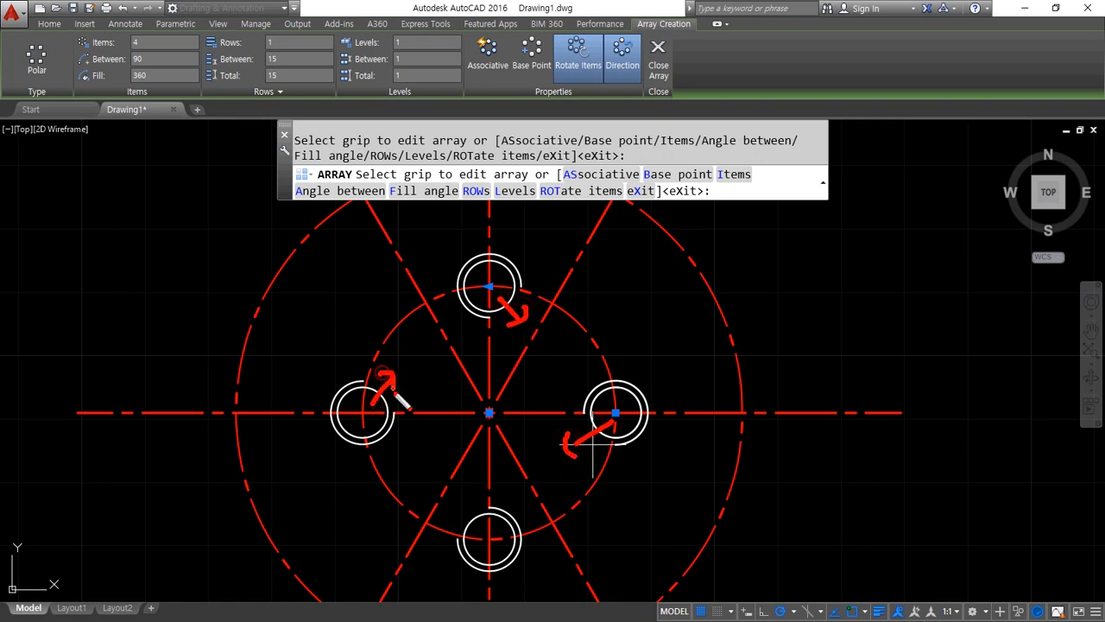
left_click_drag(481, 540, 429, 500)
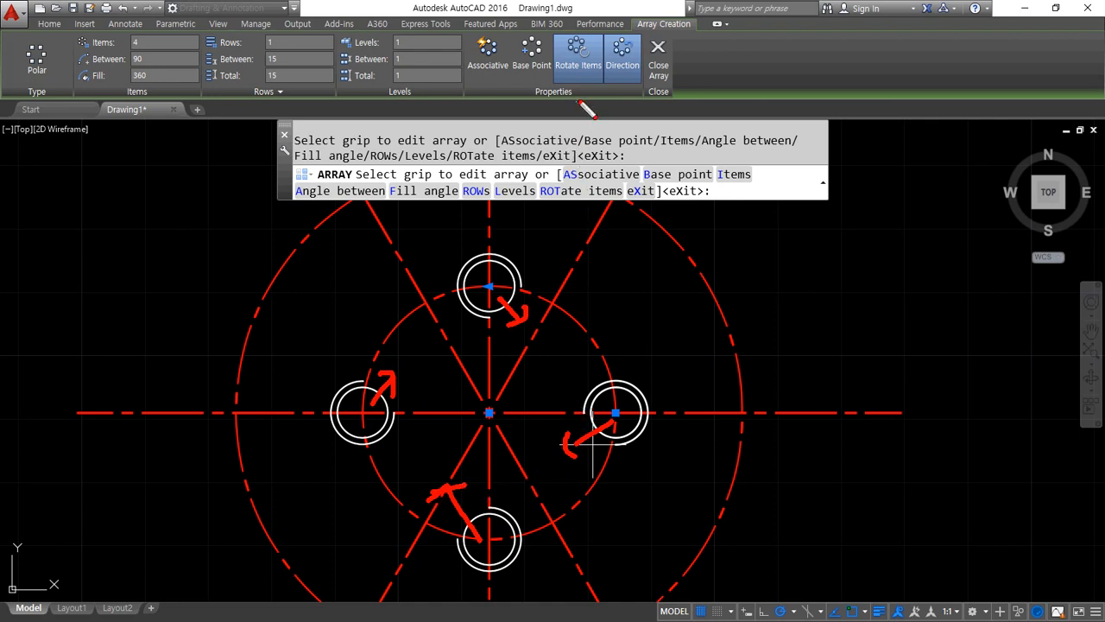
key("Escape")
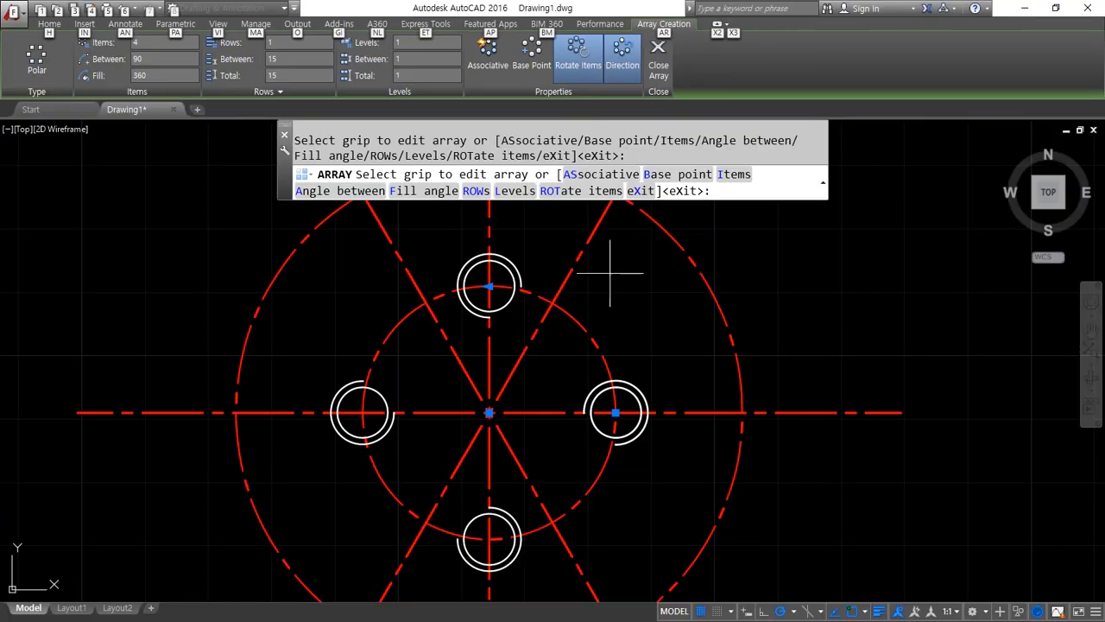
Switch Rotate Items off and back on for the polar array to compare the orientation of the arcs
left_click(581, 61)
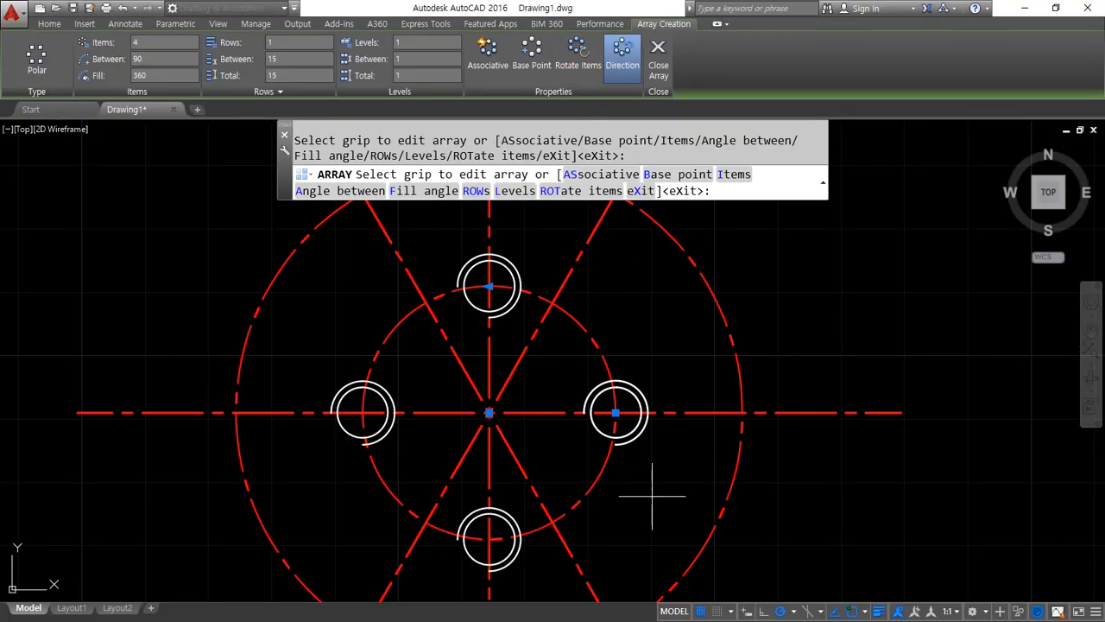
mouse_move(610, 420)
left_mouse_down()
mouse_move(575, 455)
mouse_move(590, 464)
left_mouse_up()
left_click_drag(489, 290, 465, 308)
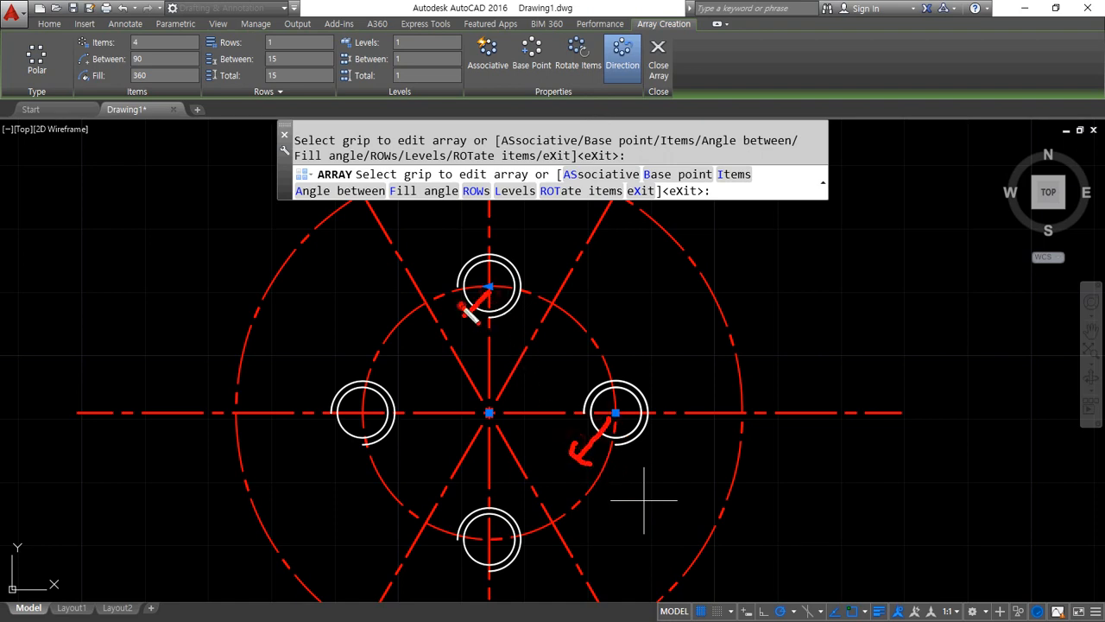
left_click_drag(355, 414, 319, 462)
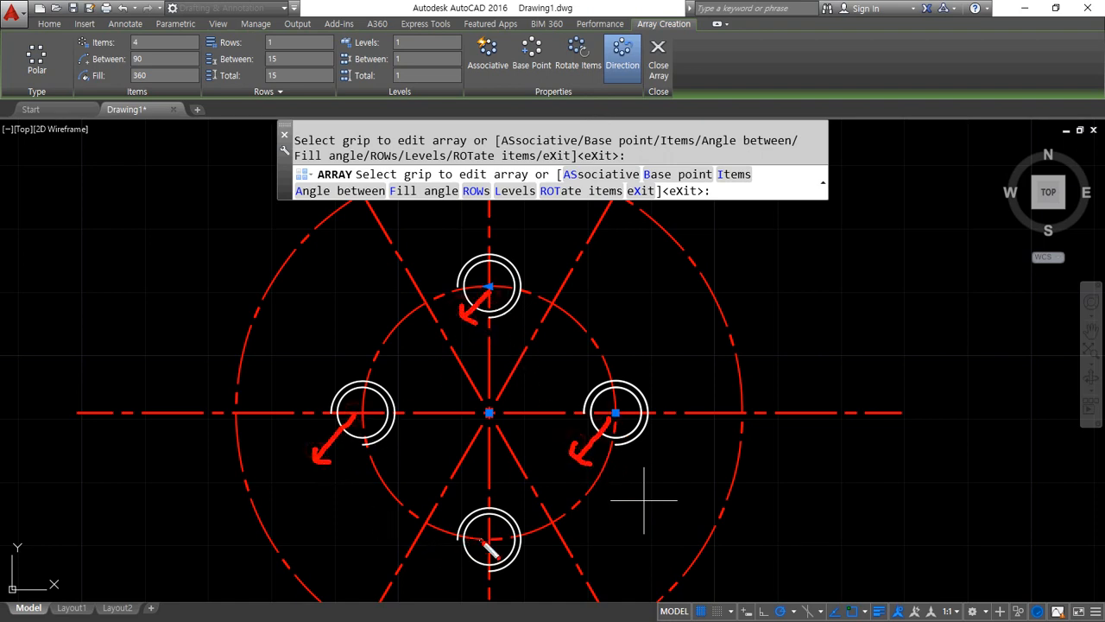
left_click_drag(483, 542, 453, 575)
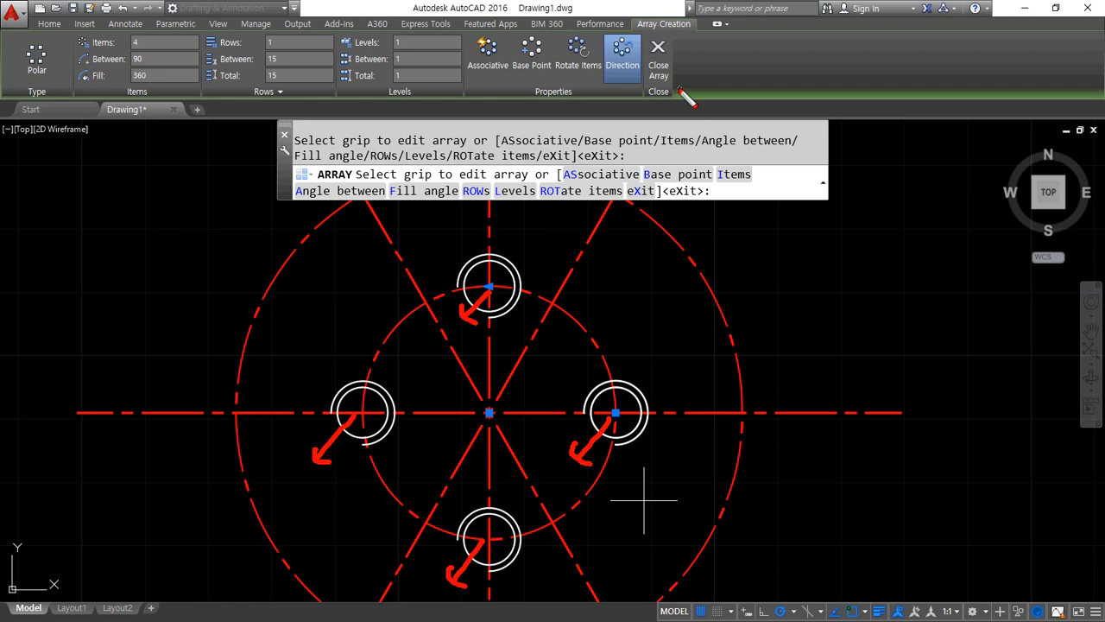
left_click_drag(596, 69, 551, 69)
left_click(577, 53)
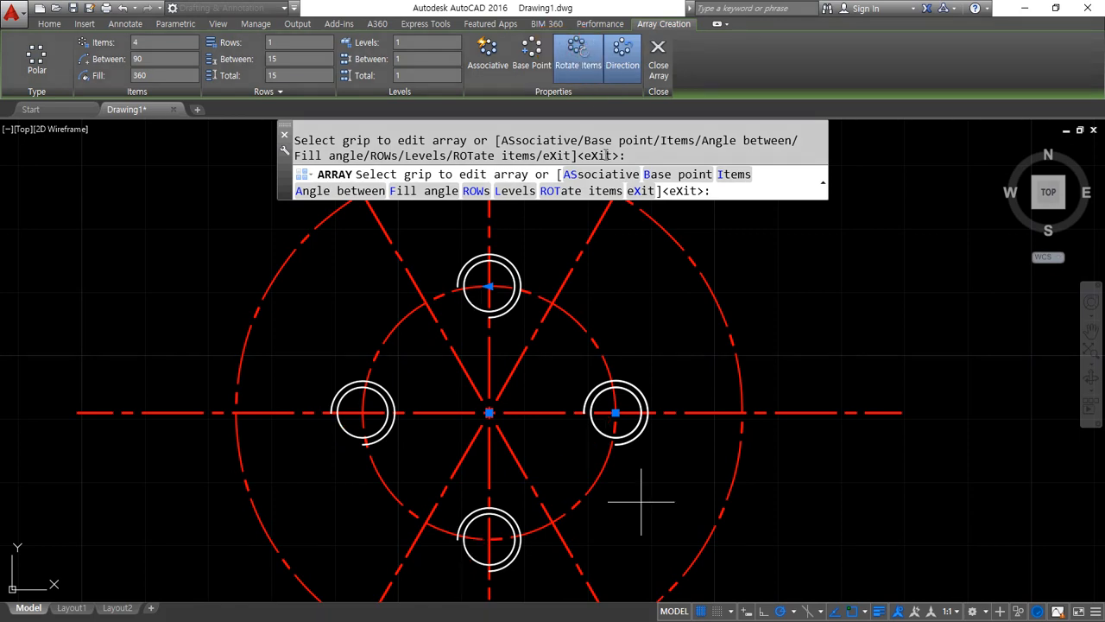
left_click_drag(615, 415, 604, 440)
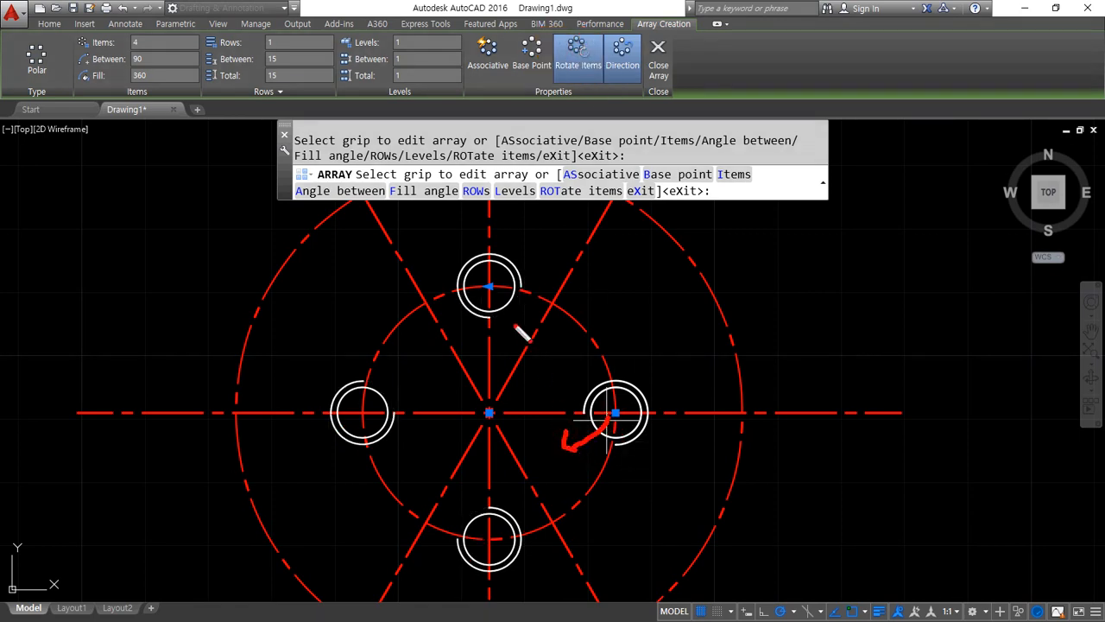
mouse_move(492, 285)
left_mouse_down()
mouse_move(525, 308)
mouse_move(518, 332)
left_mouse_up()
mouse_move(374, 406)
left_mouse_down()
mouse_move(390, 377)
mouse_move(398, 387)
left_mouse_up()
left_click_drag(491, 542, 448, 504)
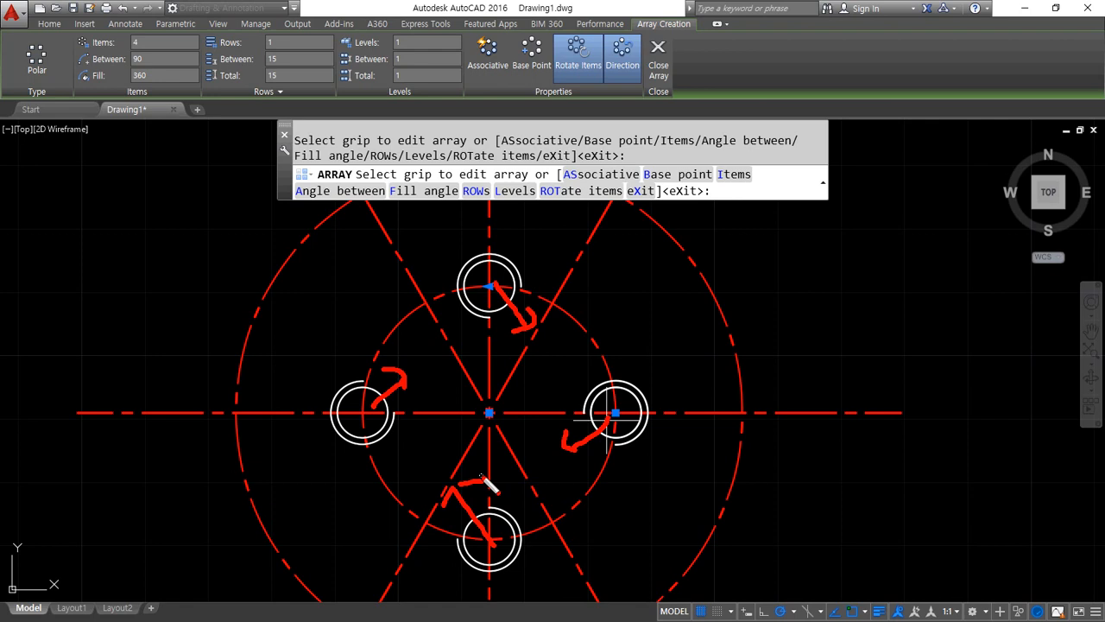
Turn off Rotate Items so all four copies keep the original orientation, and finish the array
left_click(579, 60)
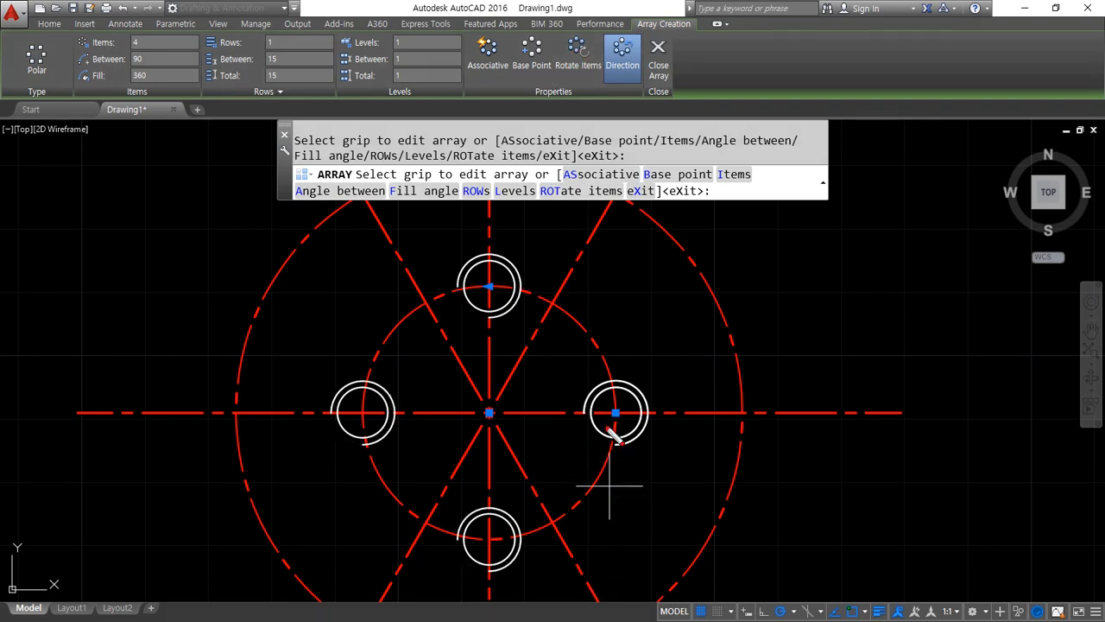
left_click_drag(615, 418, 579, 466)
left_click_drag(492, 287, 472, 314)
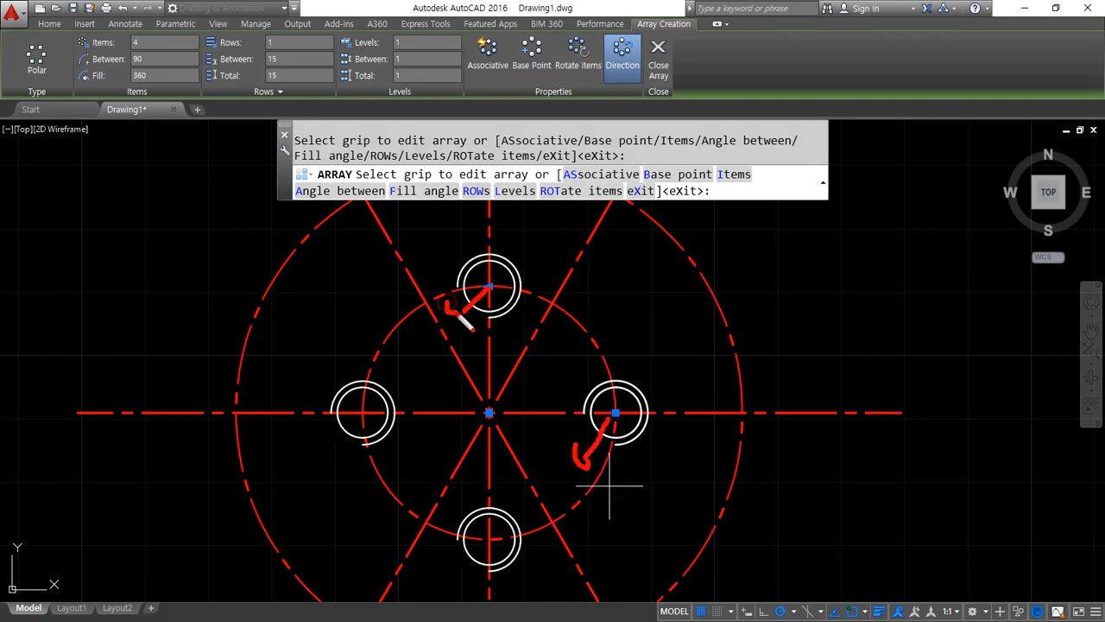
mouse_move(363, 412)
left_mouse_down()
mouse_move(342, 442)
mouse_move(341, 478)
left_mouse_up()
mouse_move(500, 542)
left_mouse_down()
mouse_move(437, 572)
mouse_move(466, 592)
mouse_move(396, 200)
mouse_move(671, 613)
mouse_move(354, 563)
left_mouse_up()
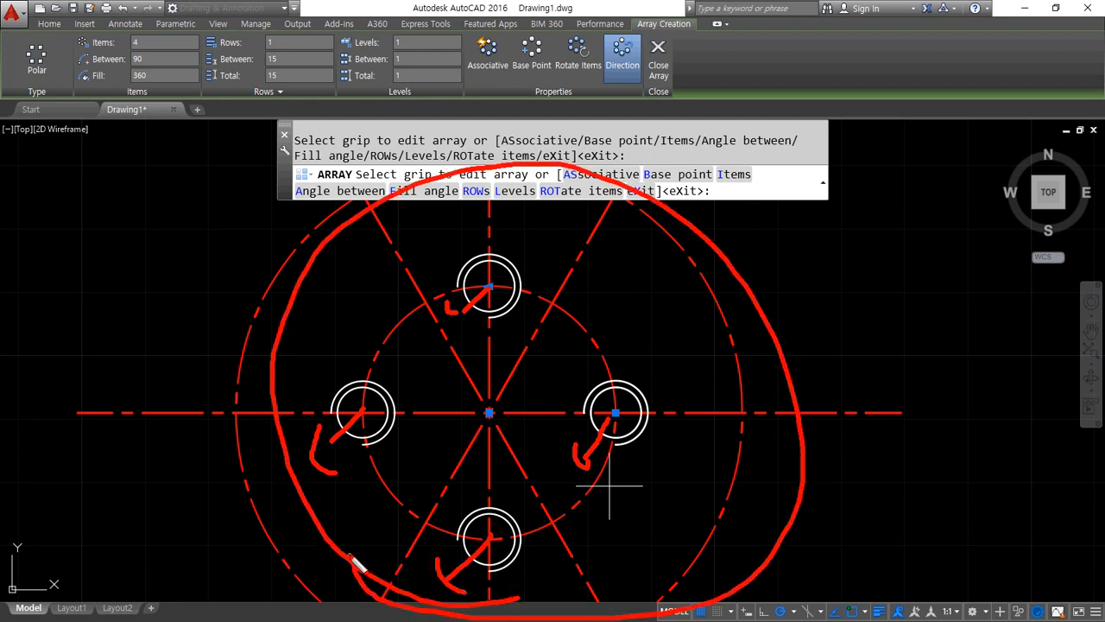
key("Escape")
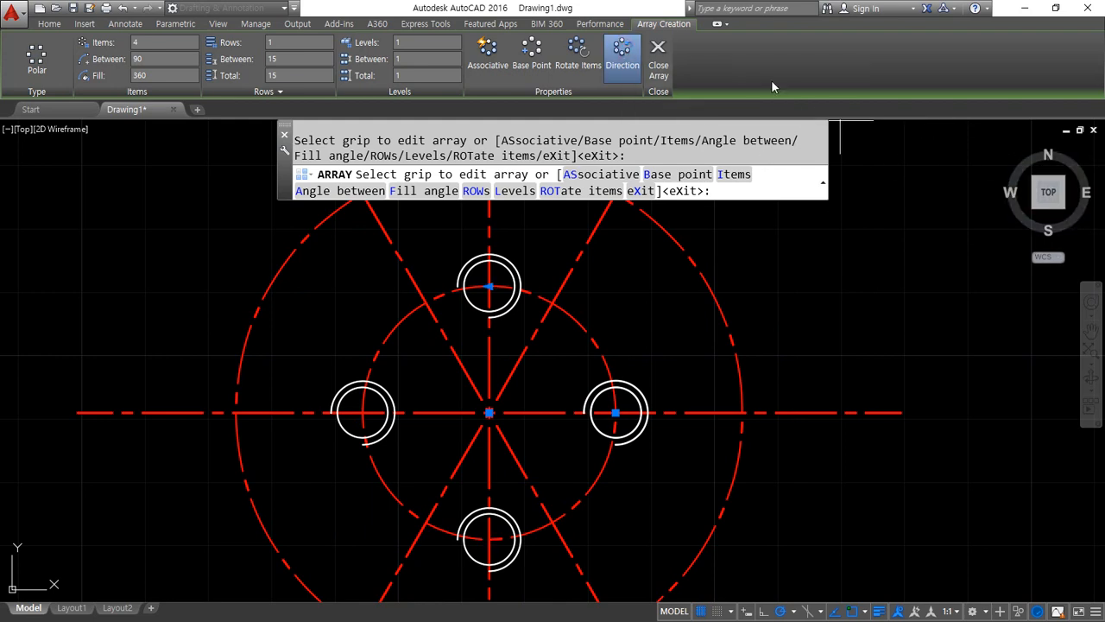
left_click(659, 60)
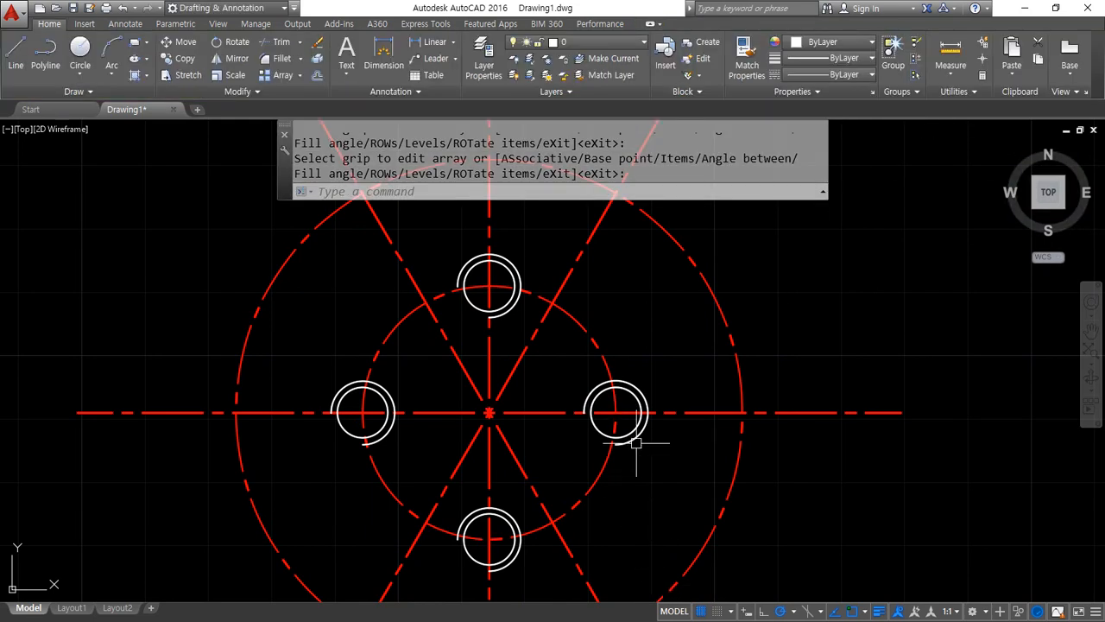
Switch to the Chrome window, open the reference drawing image in its own tab and maximize that window
scroll(636, 449, "down", 2)
middle_click_drag(636, 449, 497, 372)
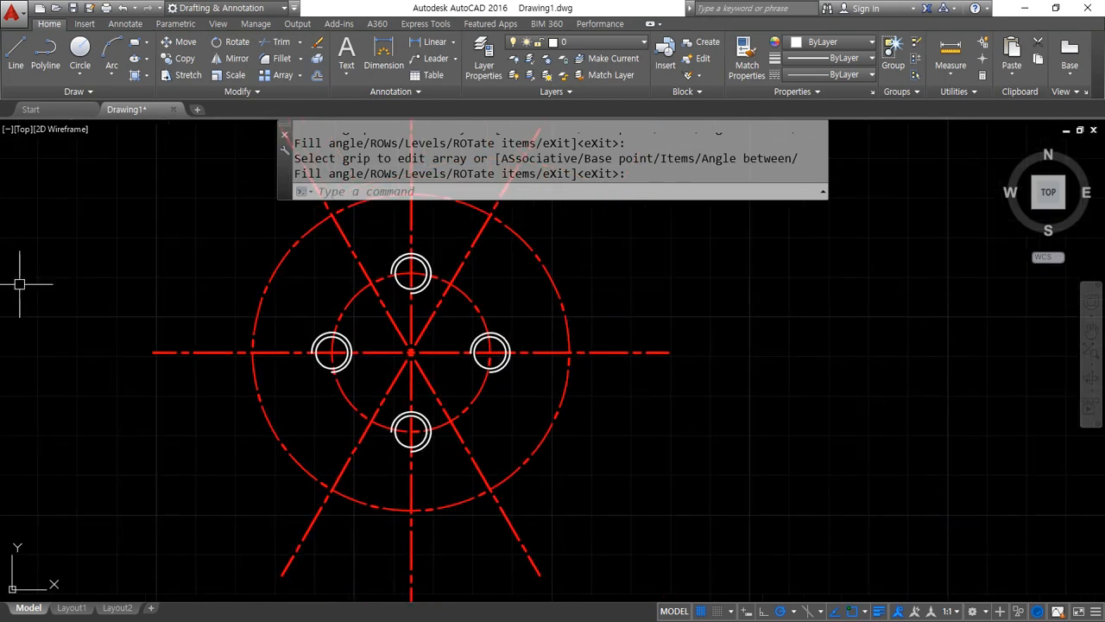
left_click_drag(0, 119, 177, 117)
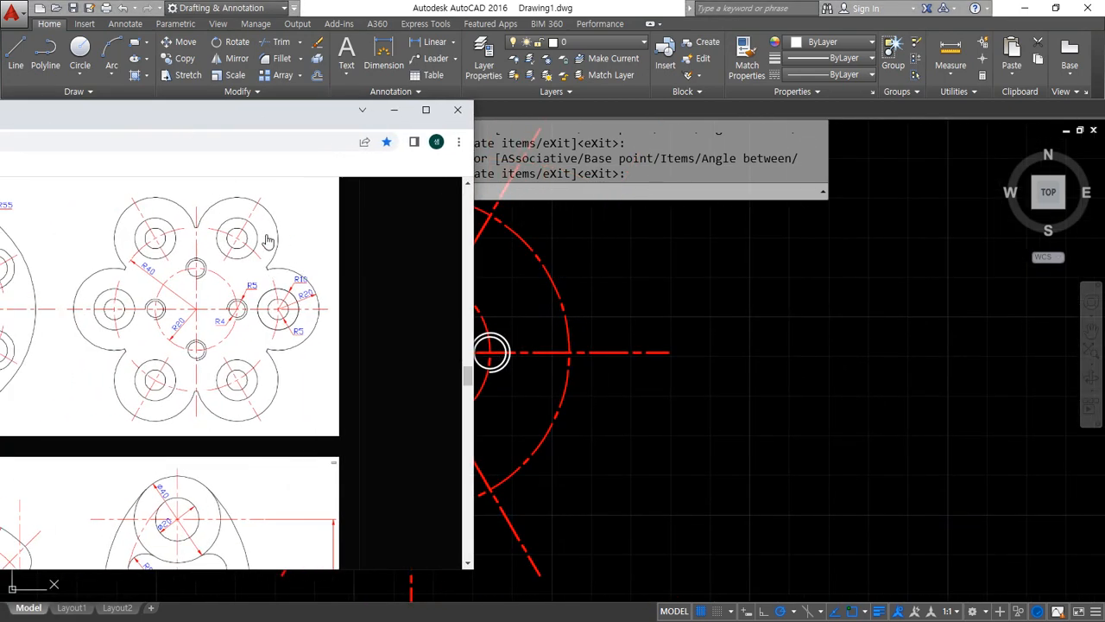
right_click(197, 245)
left_click(226, 257)
left_click_drag(0, 114, 230, 75)
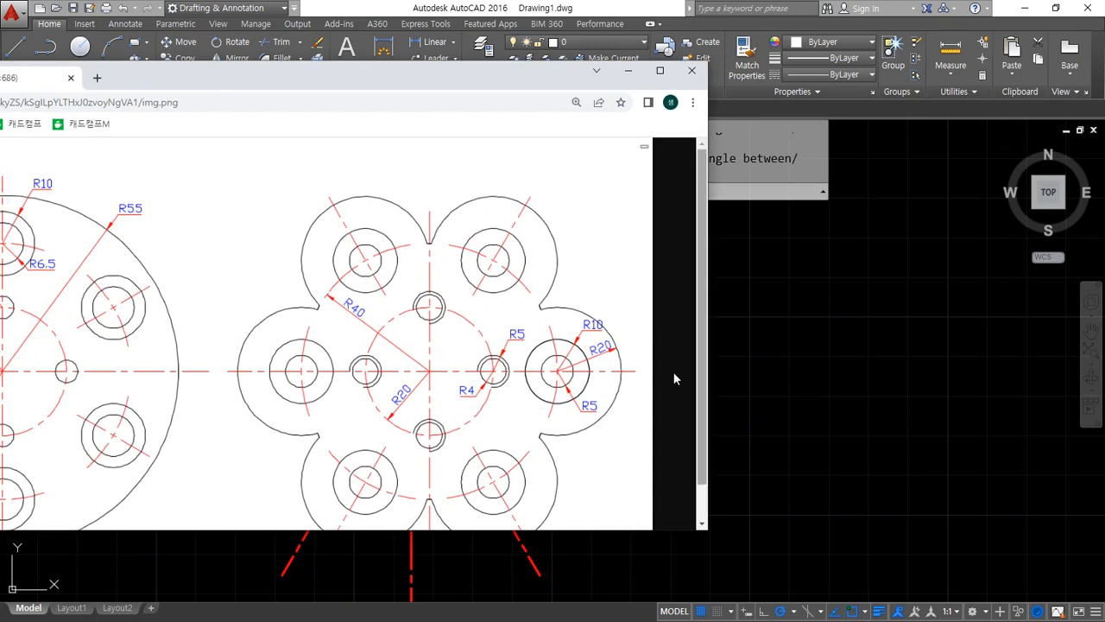
left_click(659, 70)
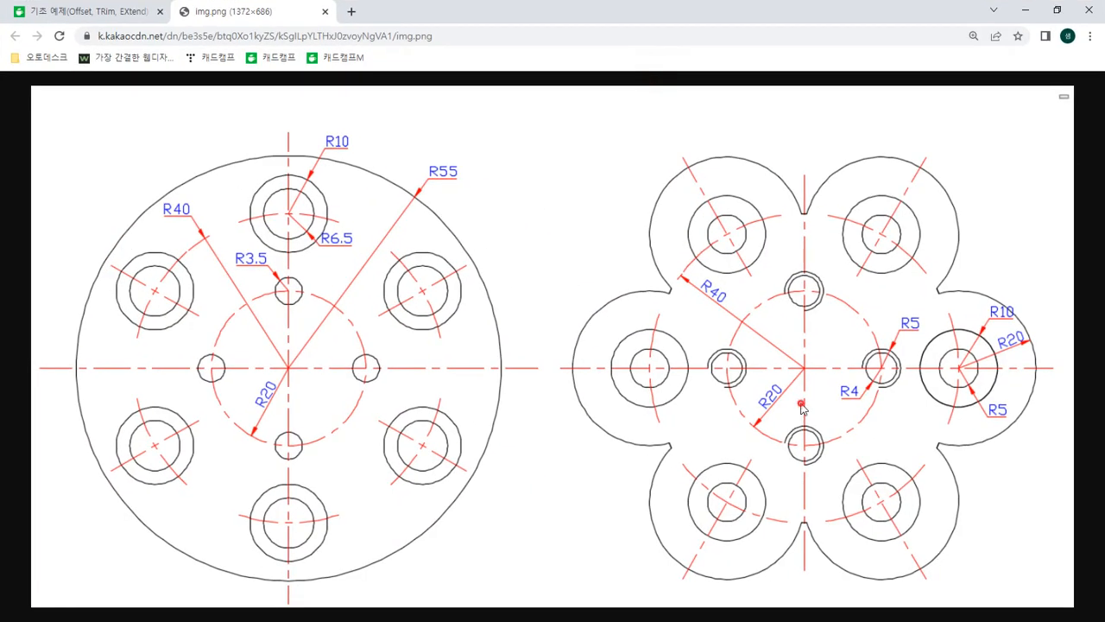
Examine the upper-left lobe of the flower-shaped part up close, including its outer arc and the short notch edges beside it
scroll(880, 284, "up", 4, "ctrl")
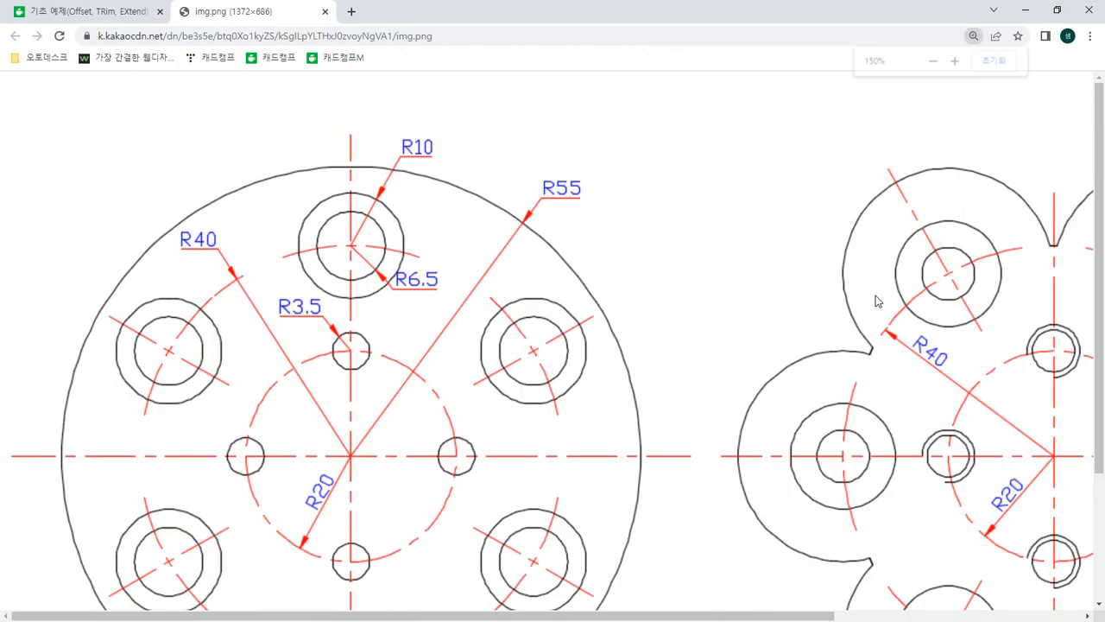
scroll(704, 474, "up", 1, "ctrl")
left_click_drag(642, 614, 1092, 615)
scroll(976, 484, "up", 2, "ctrl")
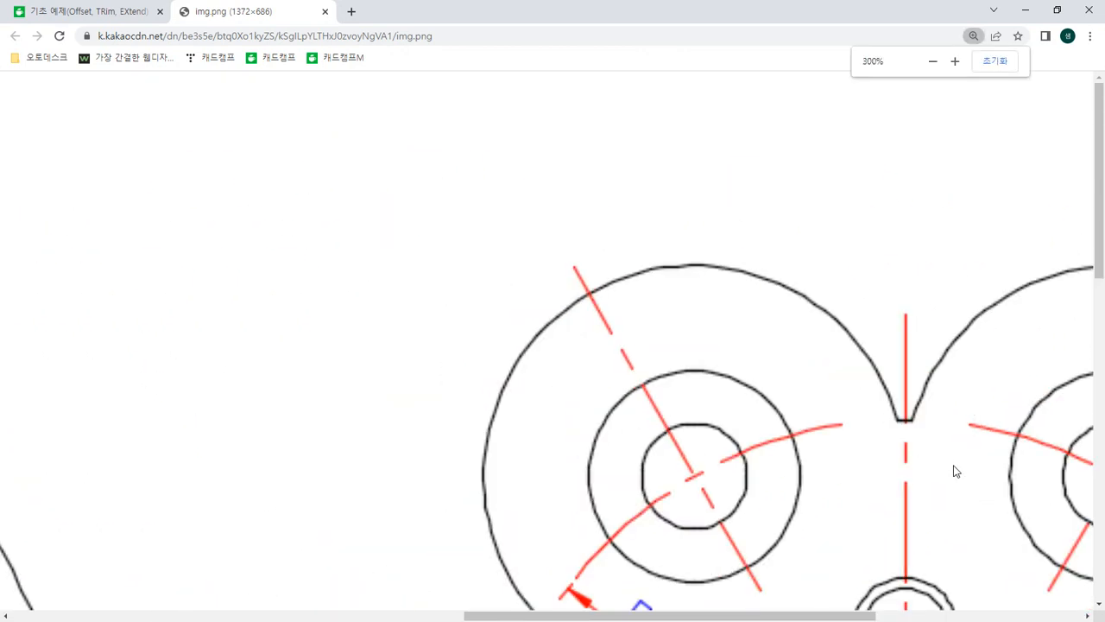
scroll(930, 423, "down", 1)
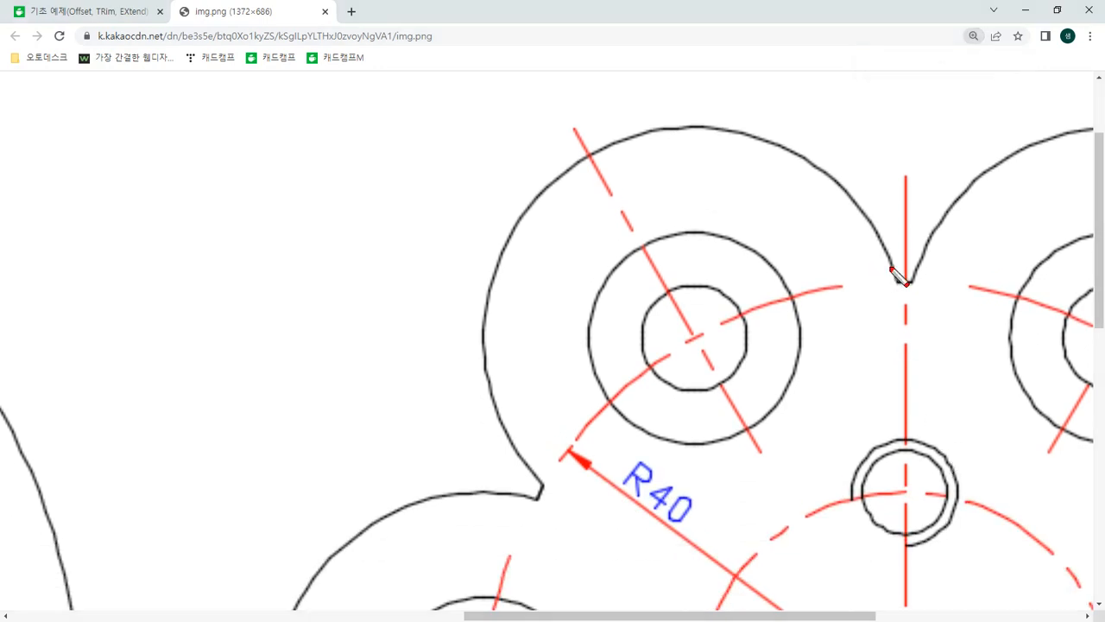
mouse_move(894, 278)
left_mouse_down()
mouse_move(790, 168)
mouse_move(609, 154)
mouse_move(495, 294)
mouse_move(511, 442)
left_mouse_up()
left_click_drag(547, 481, 543, 496)
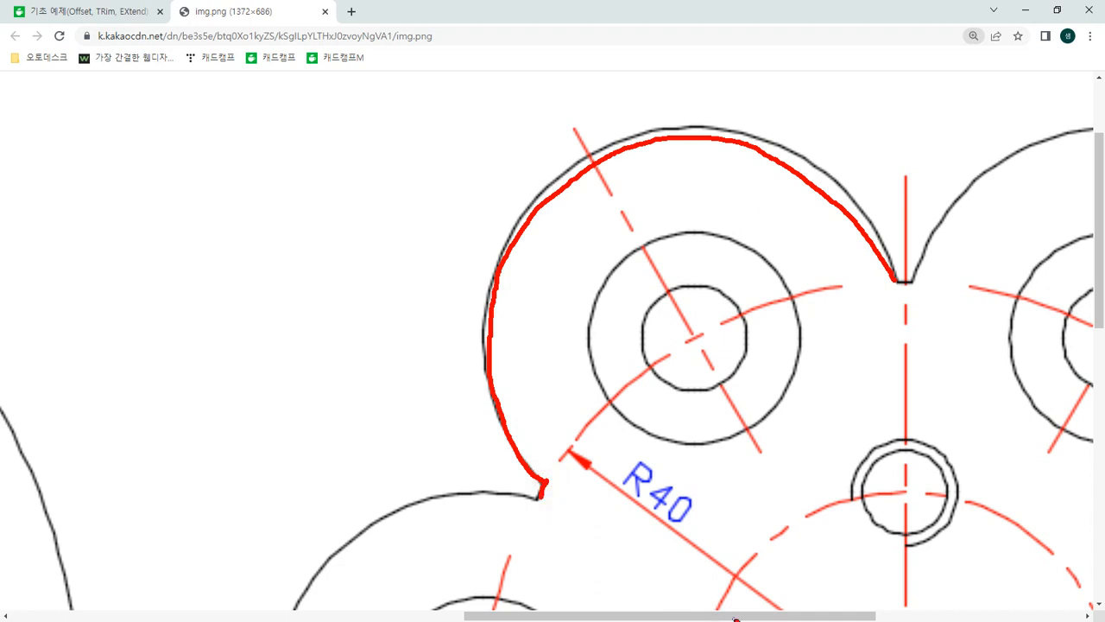
Examine the flower-shaped part's outline lobe by lobe, following each outer arc together with the short notch edge joining it to its neighbour
key("ctrl+z")
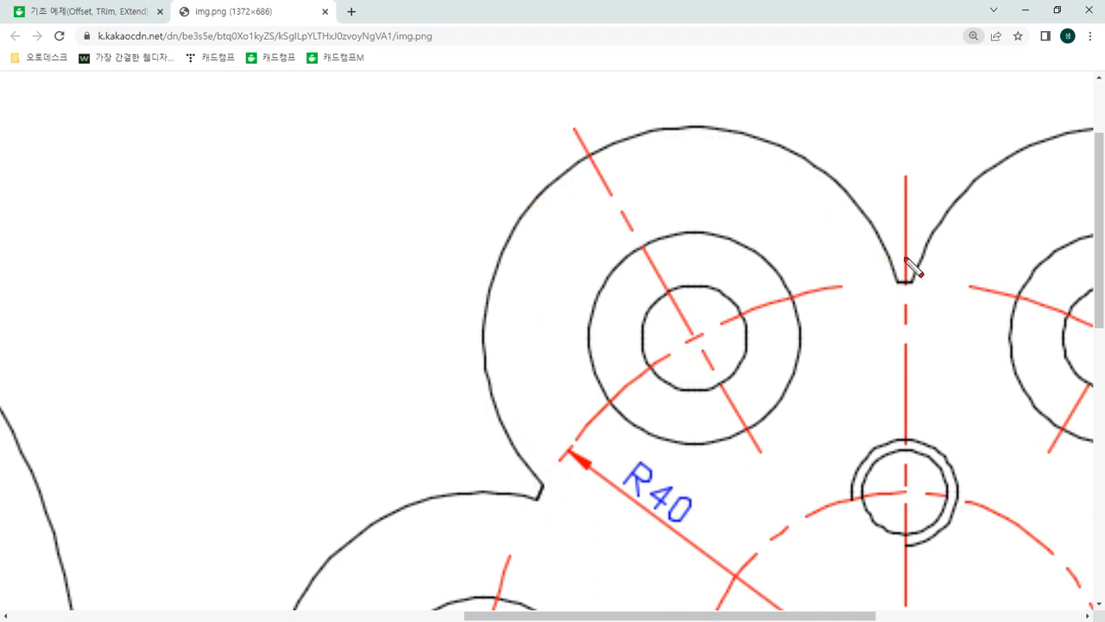
mouse_move(916, 285)
left_mouse_down()
mouse_move(888, 283)
mouse_move(863, 236)
mouse_move(637, 163)
mouse_move(523, 356)
mouse_move(565, 459)
left_mouse_up()
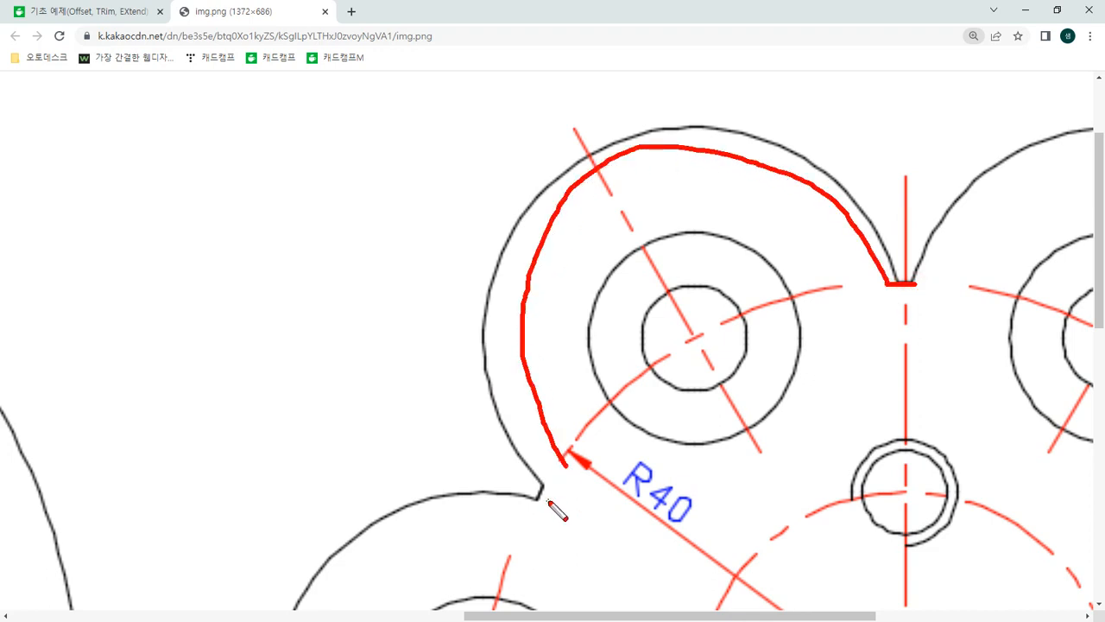
key("Escape")
scroll(533, 365, "down", 2, "ctrl")
key("ctrl+alt+g")
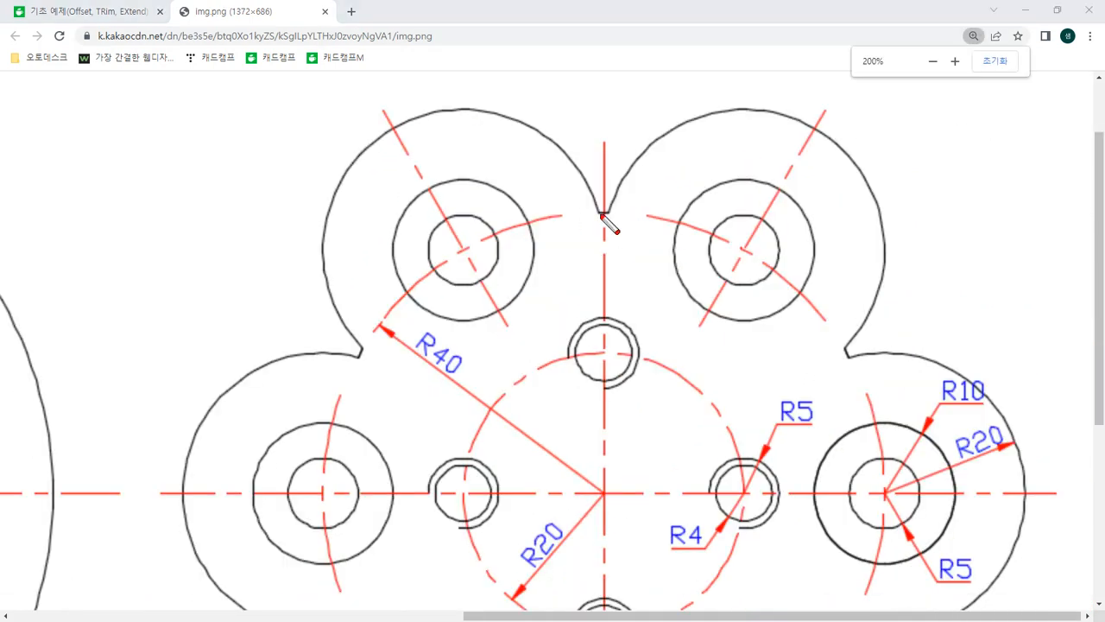
mouse_move(602, 215)
left_mouse_down()
mouse_move(582, 168)
mouse_move(378, 109)
mouse_move(332, 302)
left_mouse_up()
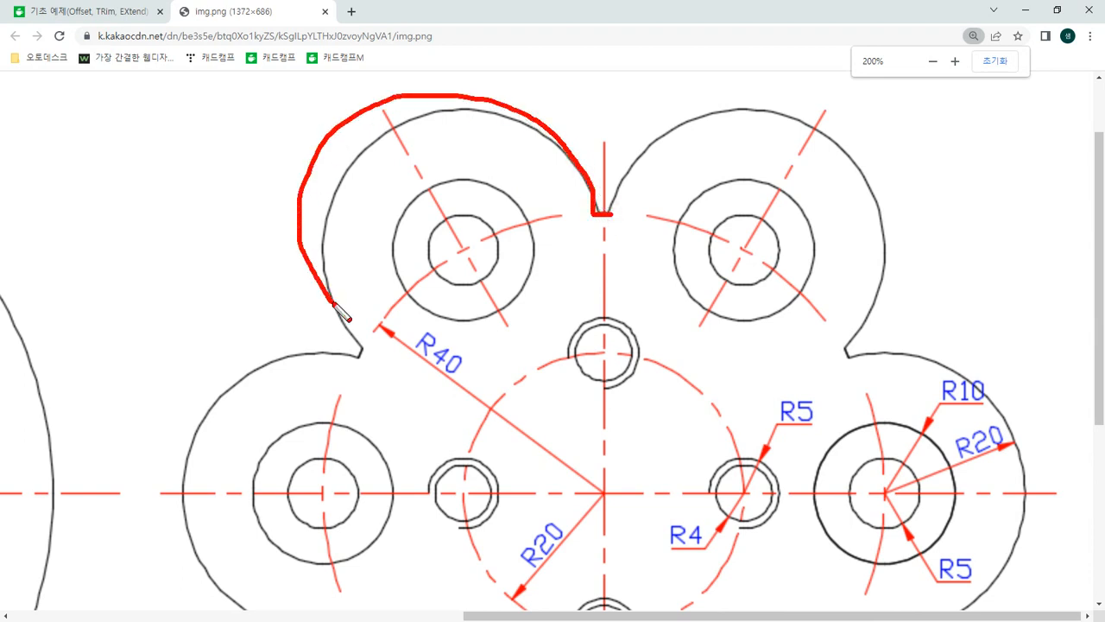
mouse_move(378, 345)
left_mouse_down()
mouse_move(238, 371)
mouse_move(245, 560)
left_mouse_up()
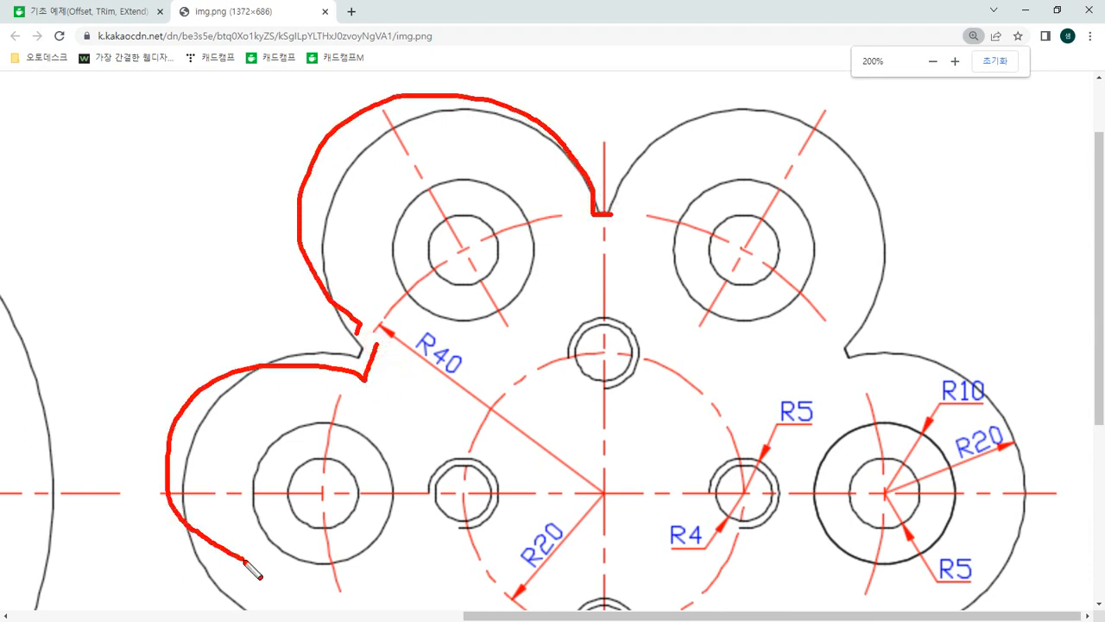
mouse_move(888, 362)
left_mouse_down()
mouse_move(849, 344)
mouse_move(883, 161)
mouse_move(654, 227)
left_mouse_up()
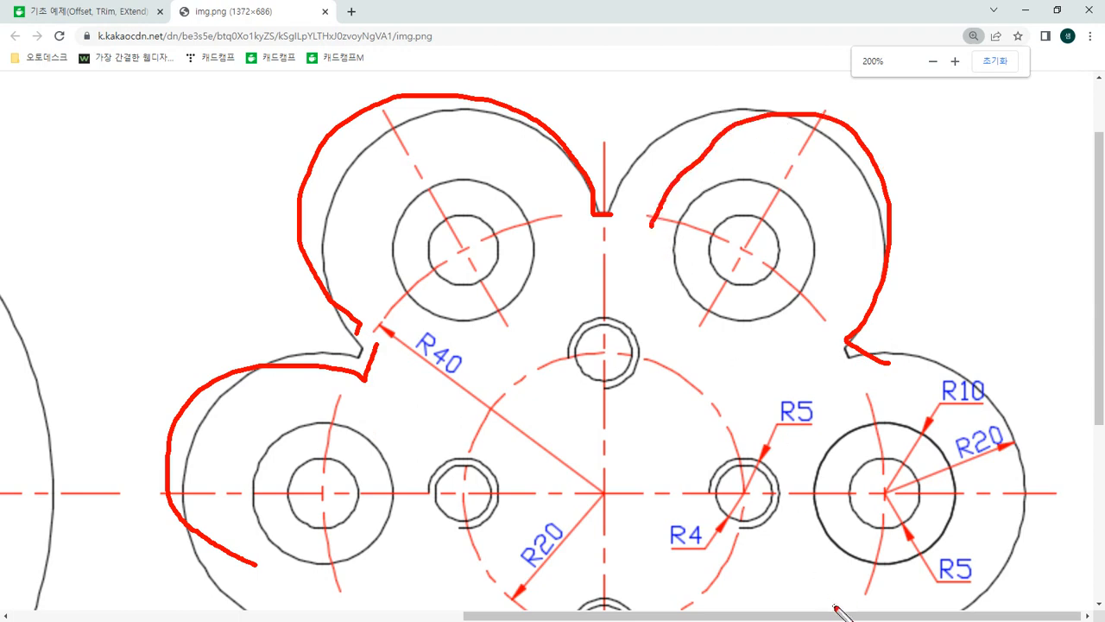
key("Escape")
scroll(847, 579, "down", 2)
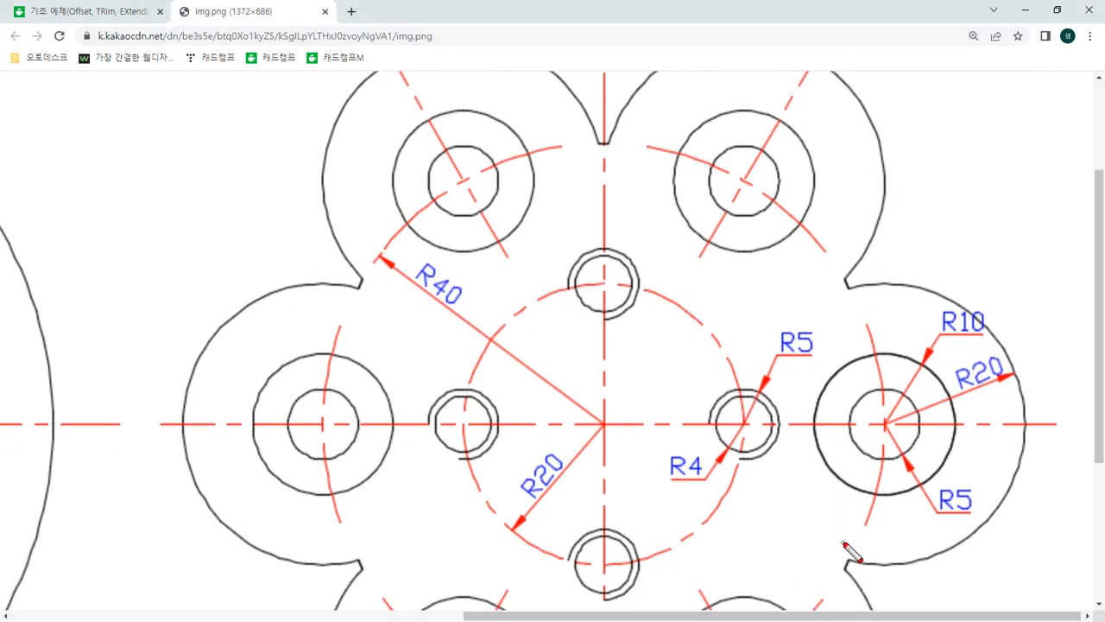
mouse_move(844, 543)
left_mouse_down()
mouse_move(973, 451)
mouse_move(851, 325)
left_mouse_up()
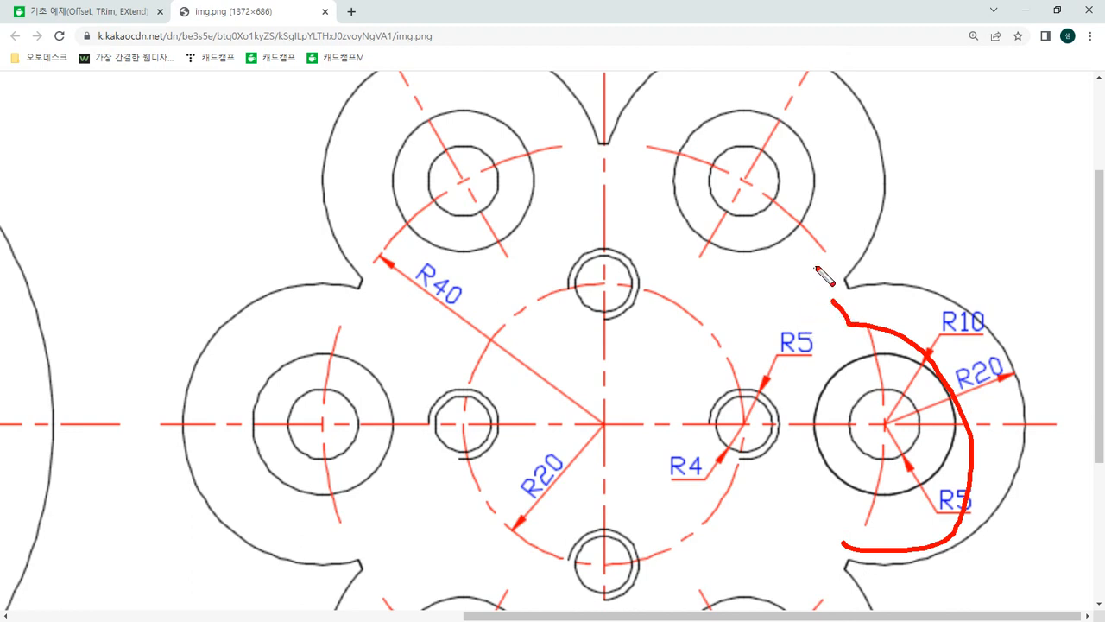
mouse_move(828, 259)
left_mouse_down()
mouse_move(790, 81)
mouse_move(654, 168)
mouse_move(354, 148)
mouse_move(365, 294)
mouse_move(259, 323)
mouse_move(380, 567)
left_mouse_up()
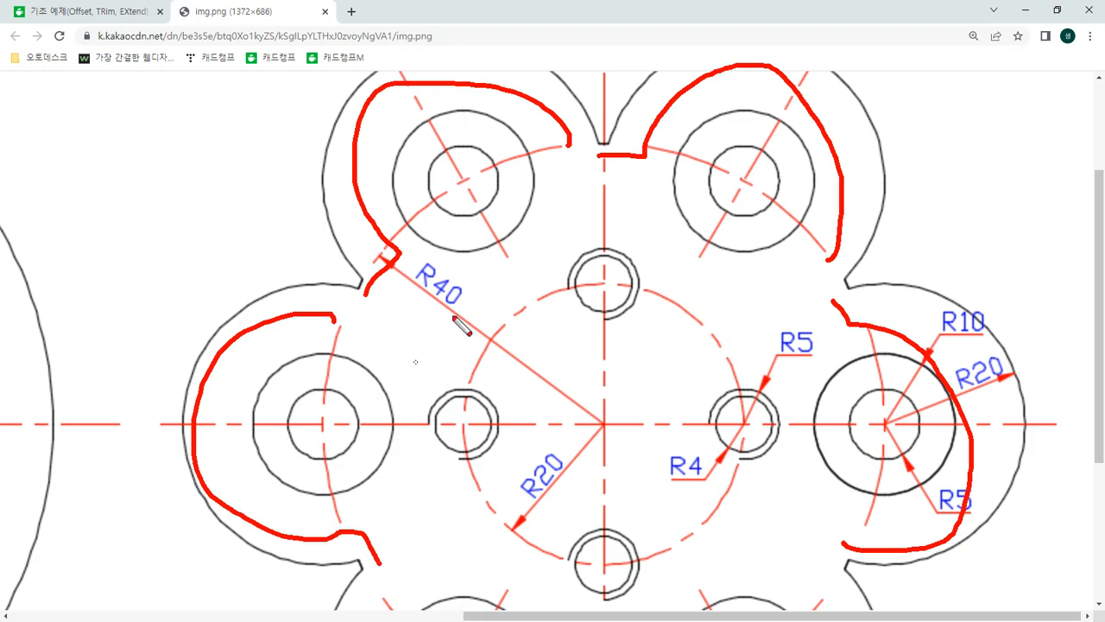
Clear the markings on the reference drawing, show the whole image again and switch back to AutoCAD
key("Escape")
scroll(532, 369, "down", 4, "ctrl")
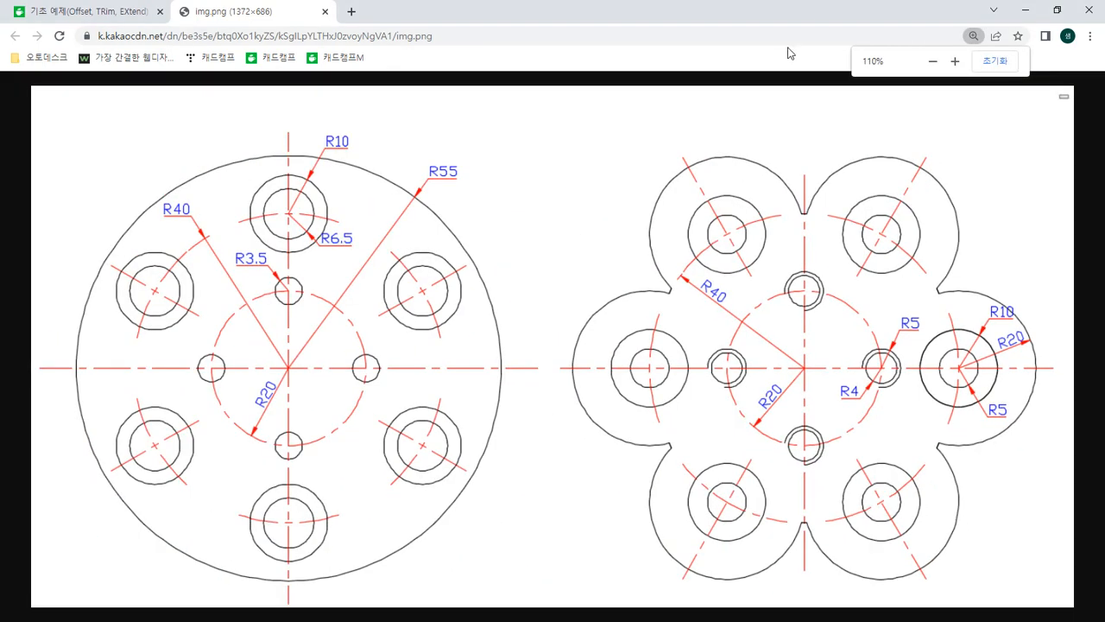
left_click(993, 62)
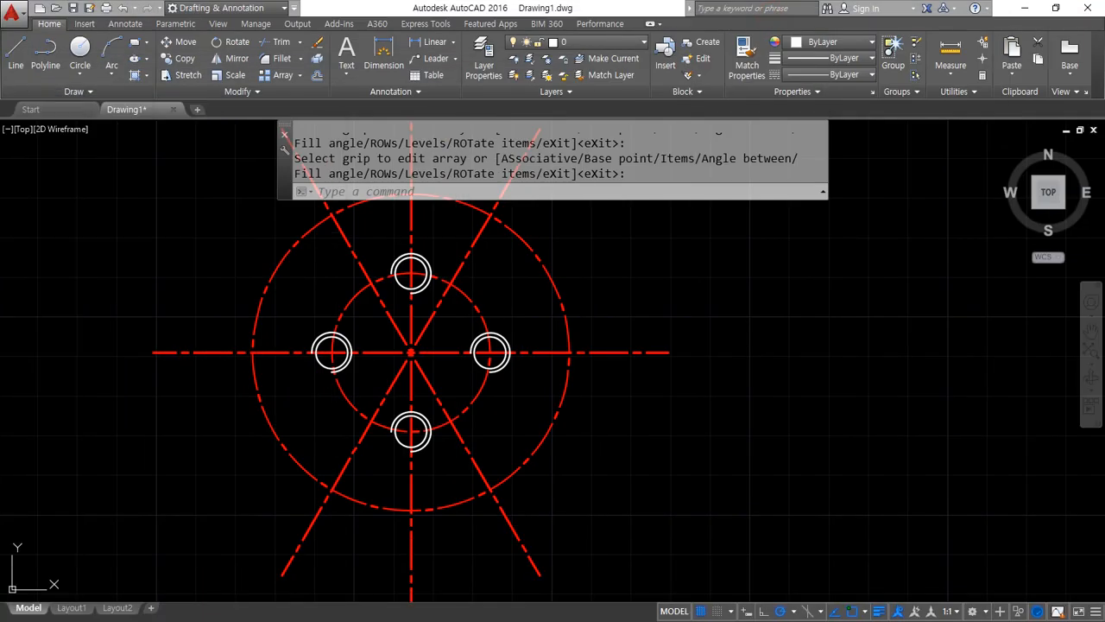
Draw concentric circles of radius 5 and 10 where the horizontal centreline meets the right side of the outer dashed circle
middle_click_drag(595, 325, 558, 340)
type("c")
key("Return")
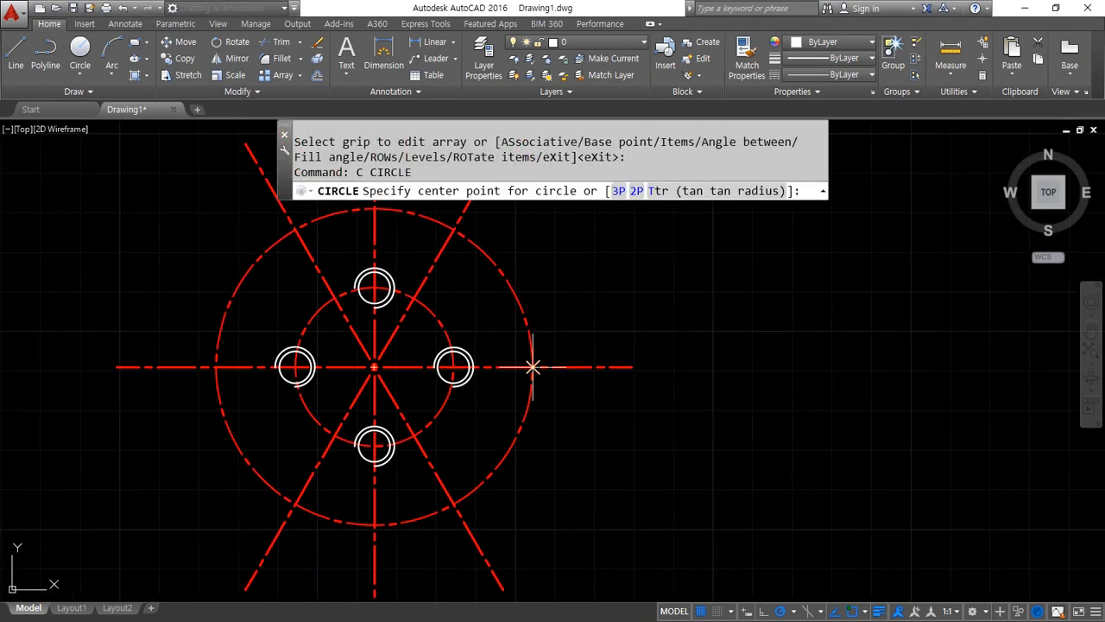
left_click(533, 368)
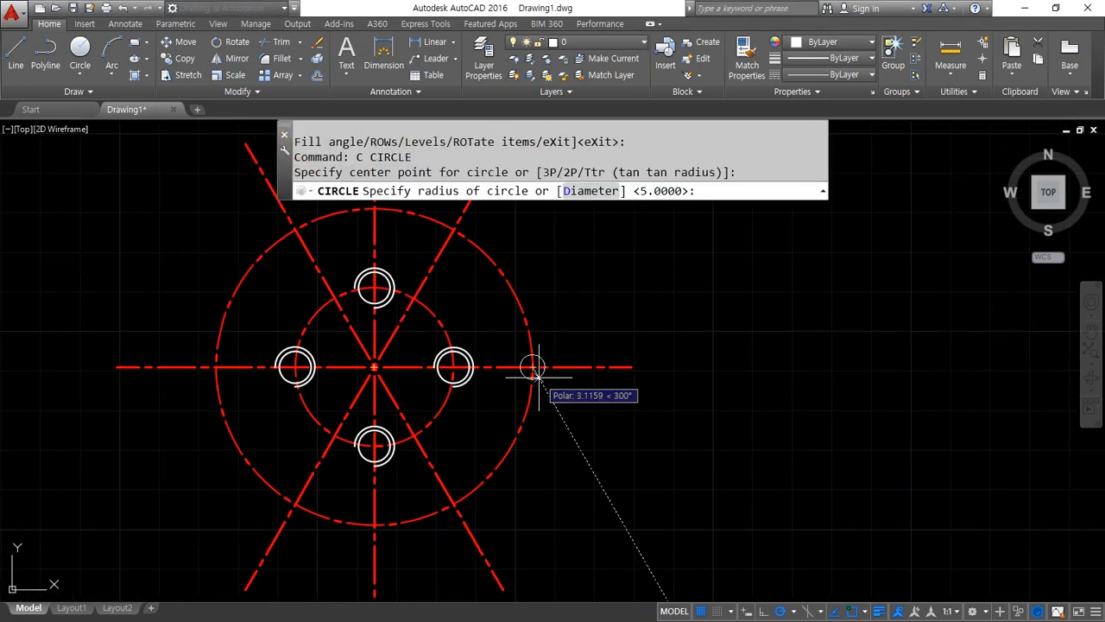
type("5")
key("Return")
key("Return")
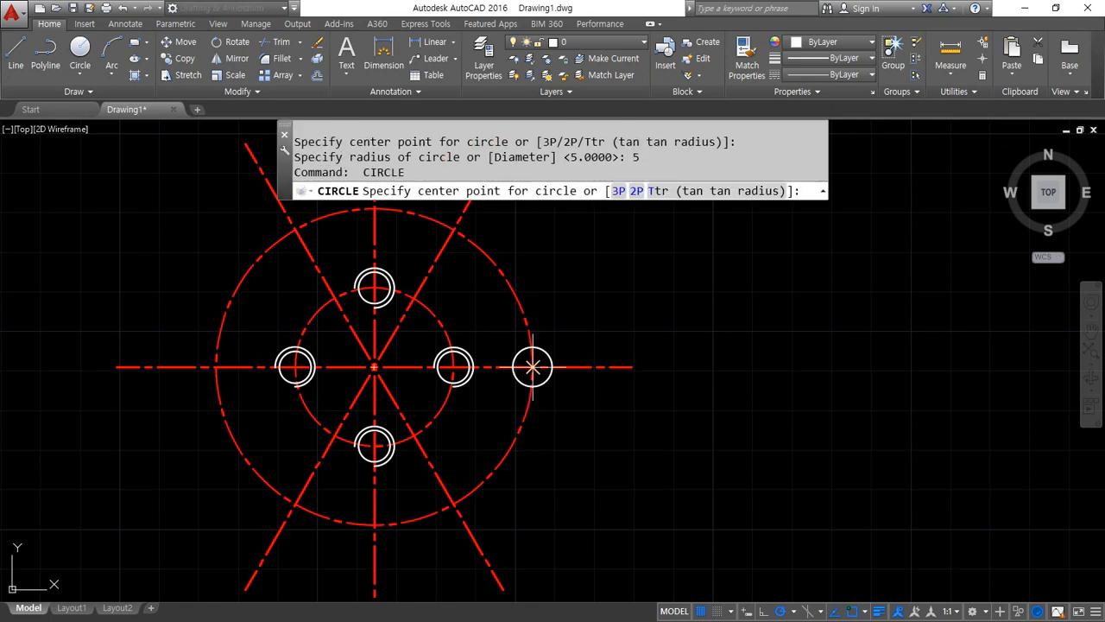
left_click(533, 367)
type("10")
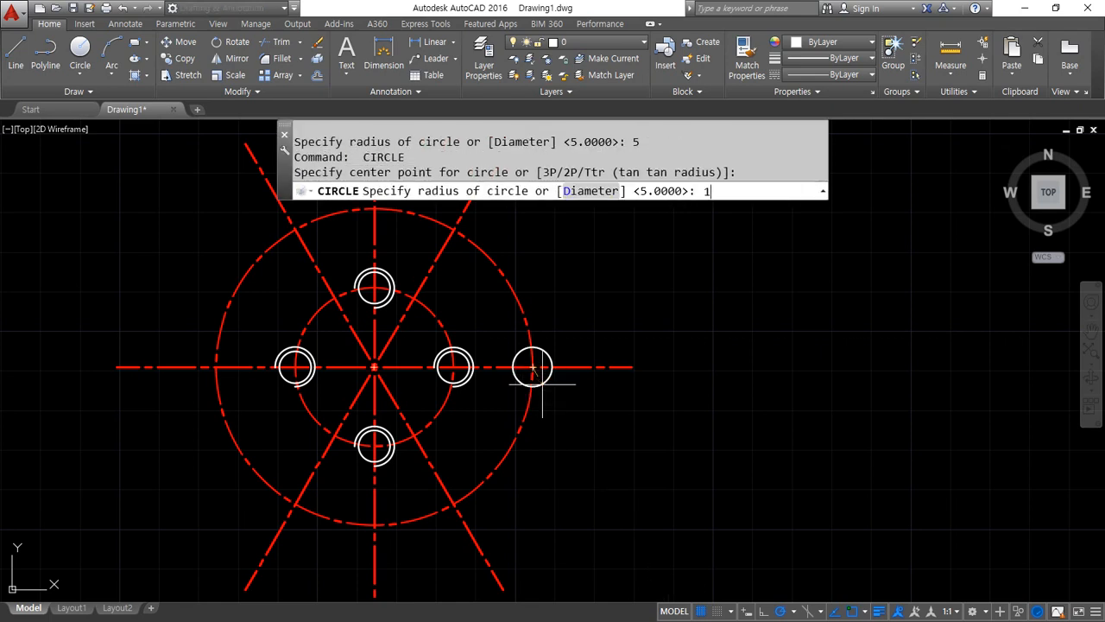
key("Return")
key("Return")
Draw a radius 20 circle on the same centre and another where the upper-right diagonal centreline crosses the outer dashed circle
left_click(533, 368)
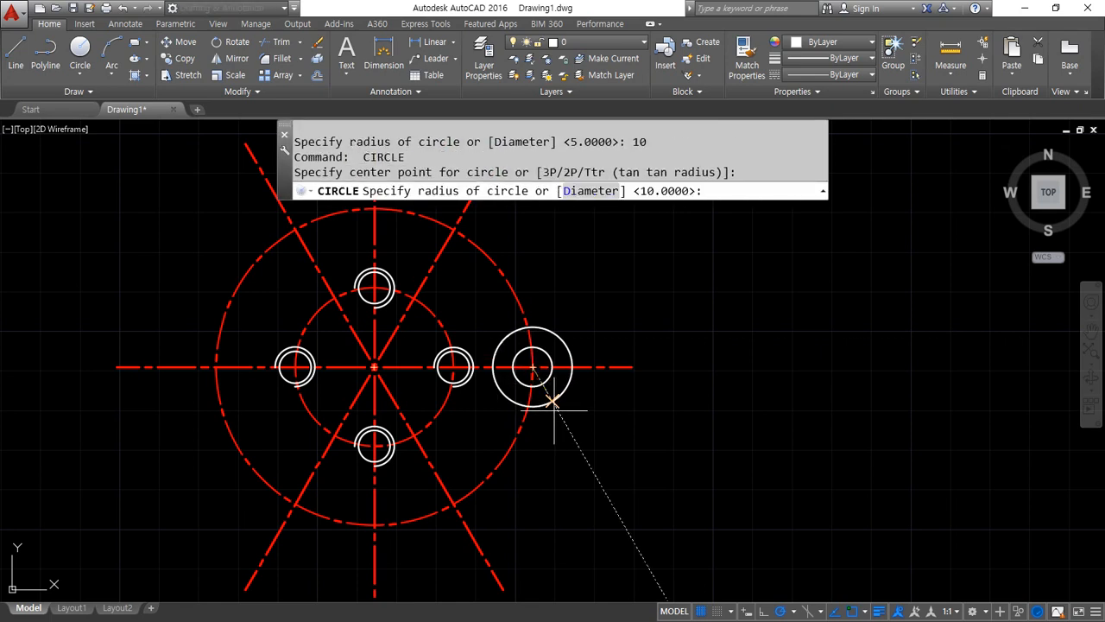
type("20")
key("Return")
key("Return")
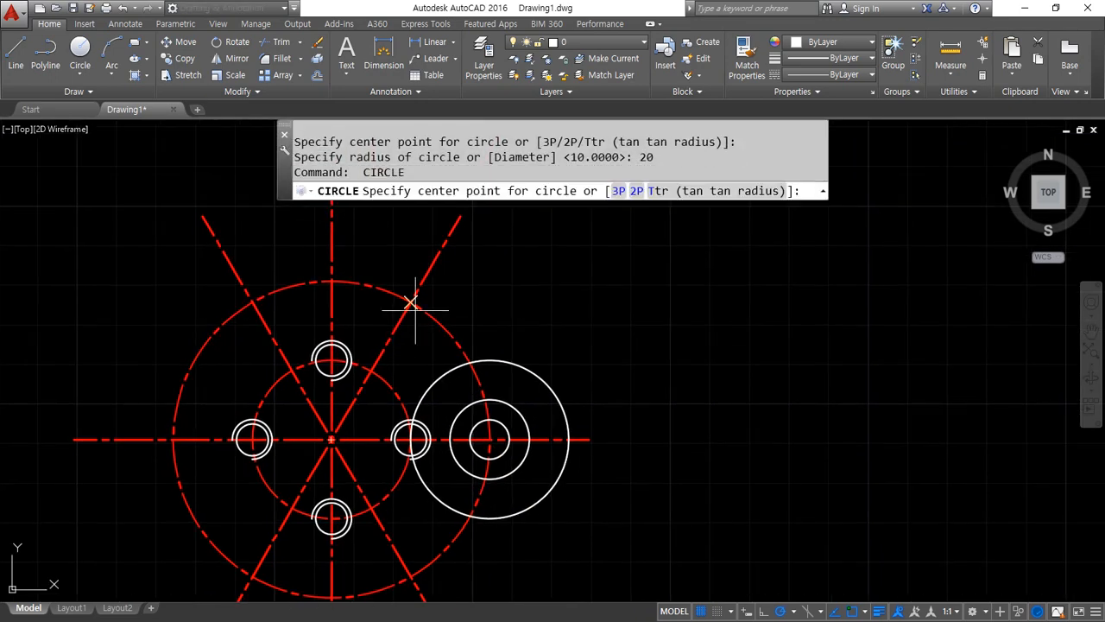
left_click(411, 302)
type("20")
key("Return")
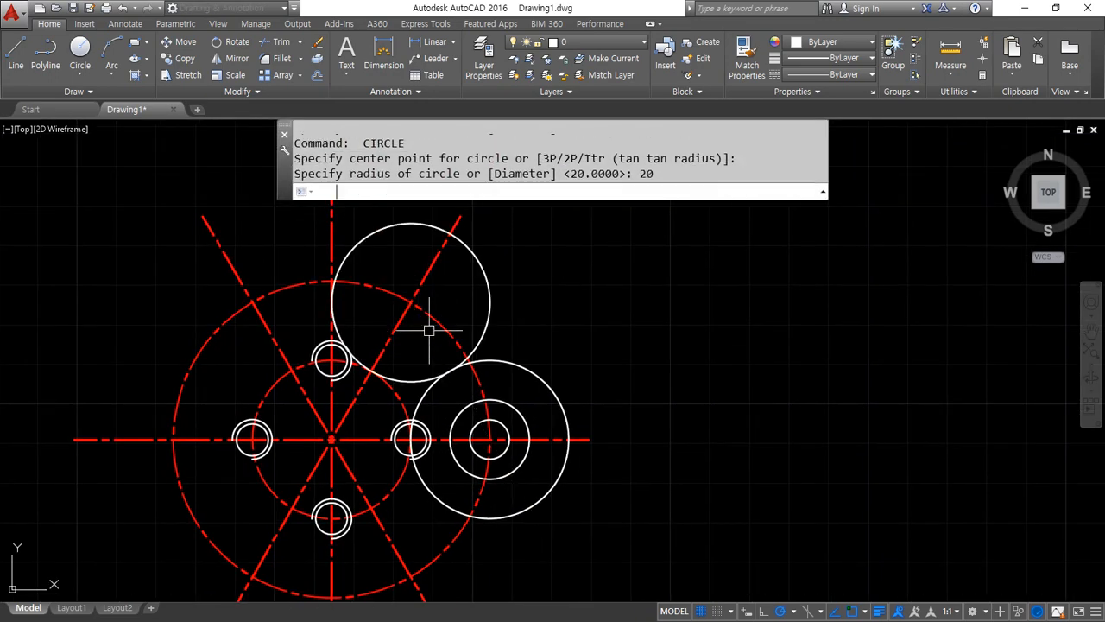
Trim away the parts of both radius 20 circles inside the outer dashed circle, using that dashed circle as cutting edge
scroll(432, 323, "up", 6)
middle_click_drag(481, 279, 470, 334)
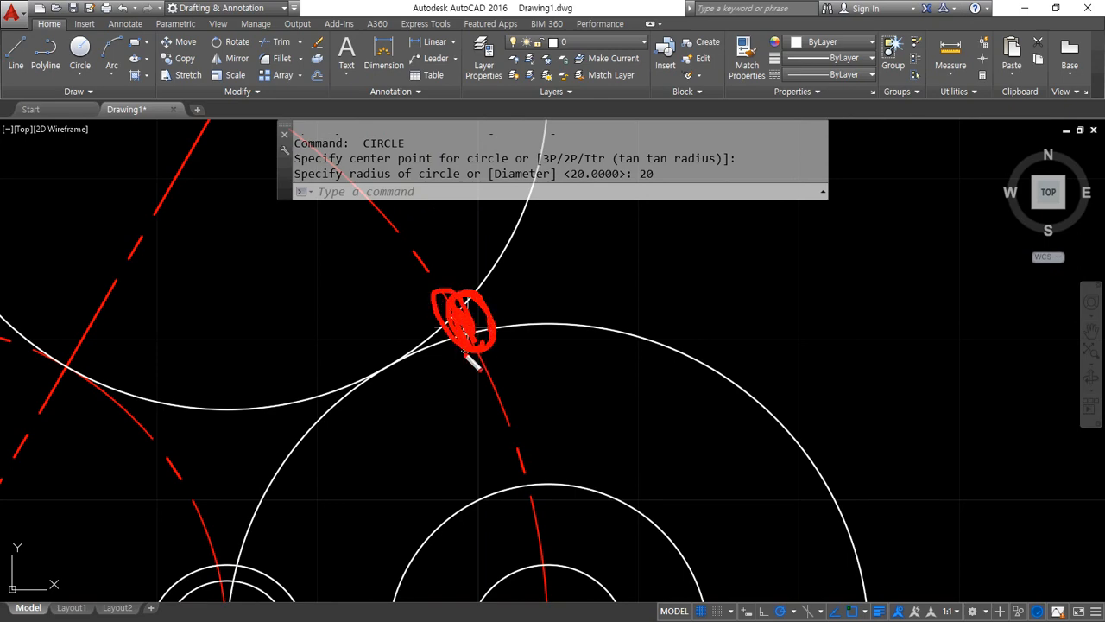
scroll(464, 354, "down", 2)
scroll(462, 361, "down", 3)
middle_click_drag(467, 390, 470, 328)
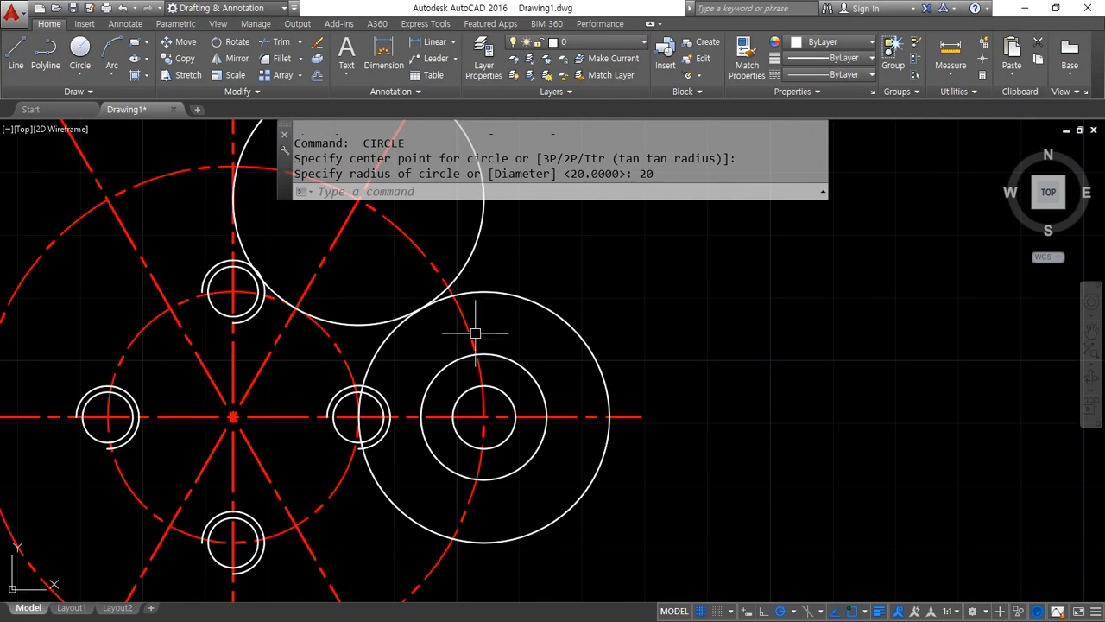
type("tr")
key("Return")
left_click(476, 331)
key("Return")
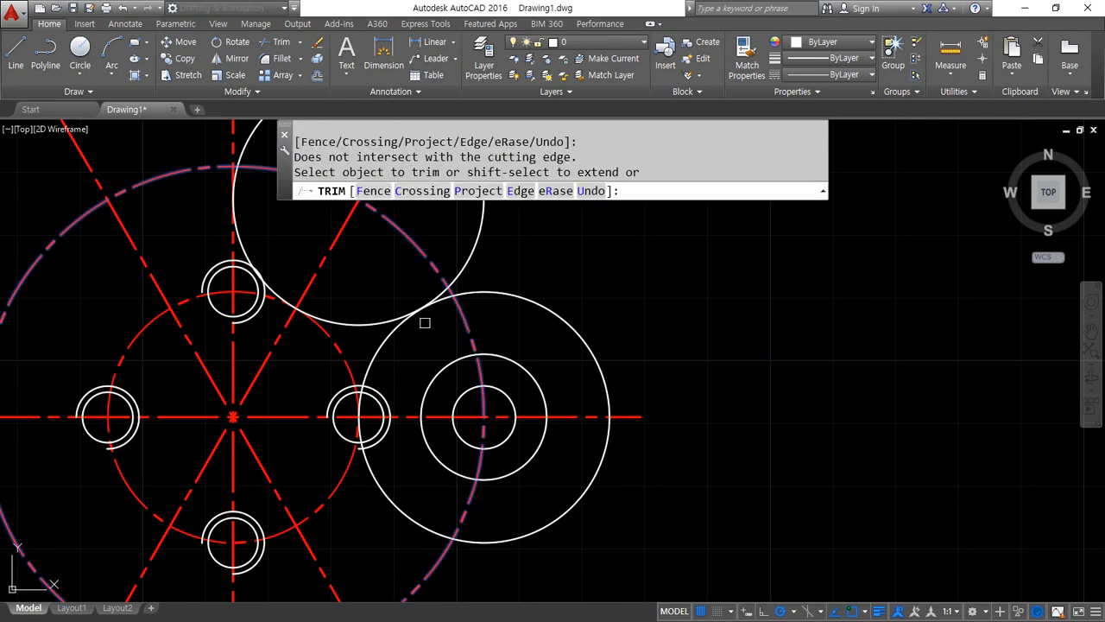
left_click(424, 321)
left_click(403, 309)
left_click(375, 419)
key("Return")
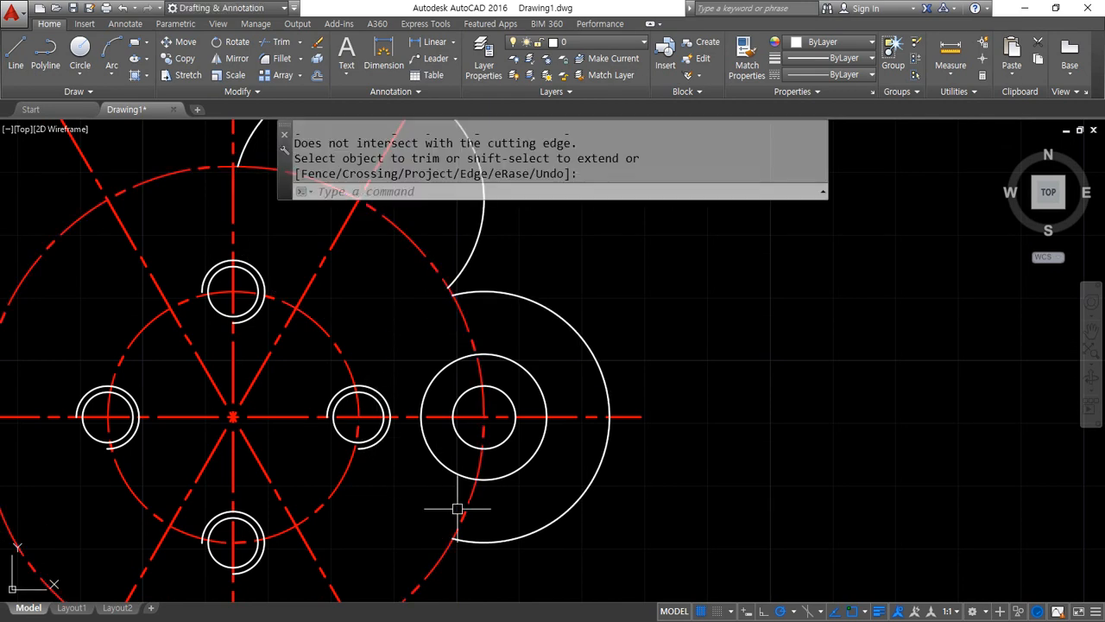
Offset the right lobe's radius 10 circle outward by 5
type("o")
key("Return")
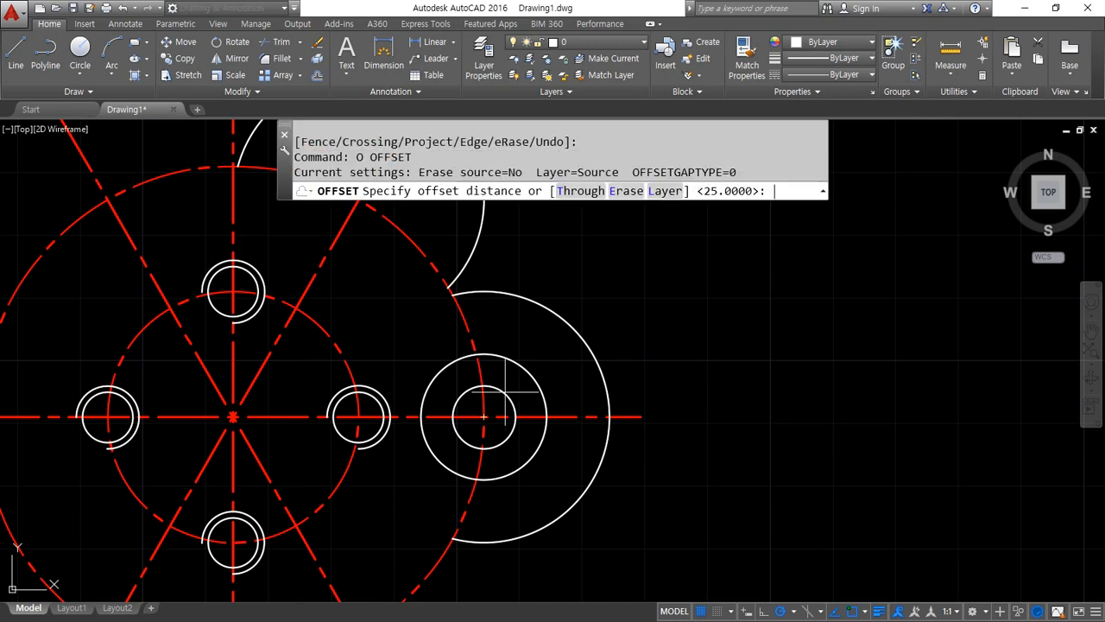
type("5")
key("Return")
left_click(519, 357)
left_click(486, 333)
key("Return")
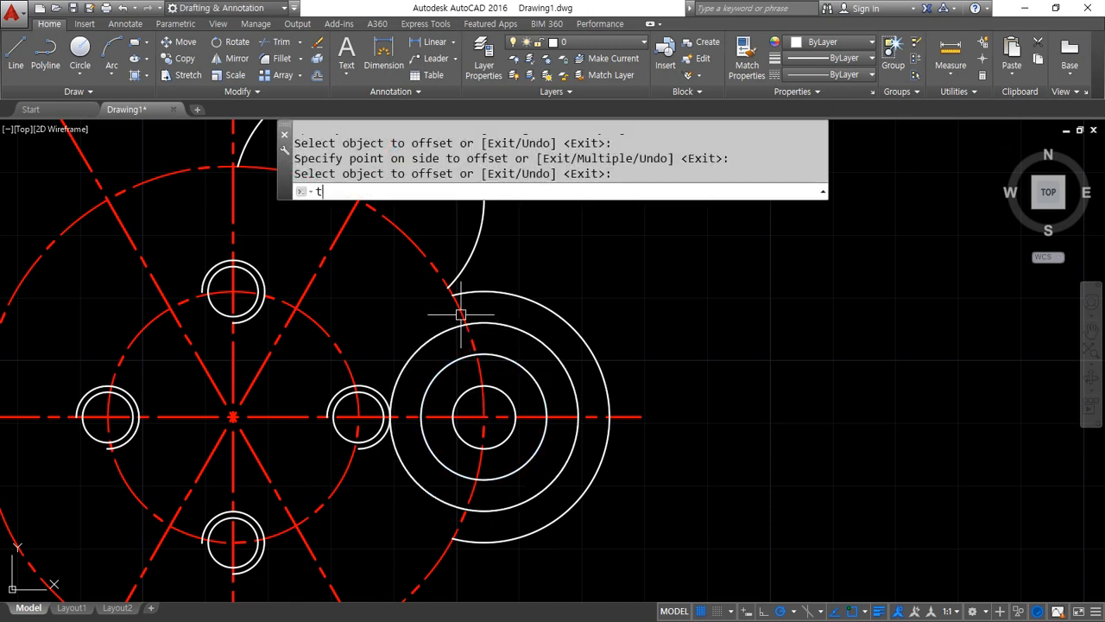
Trim the dashed circle between the offset circle and both ends of the right lobe arc, and erase the offset circle
type("tr")
key("Return")
key("Return")
left_click(457, 305)
left_click(457, 524)
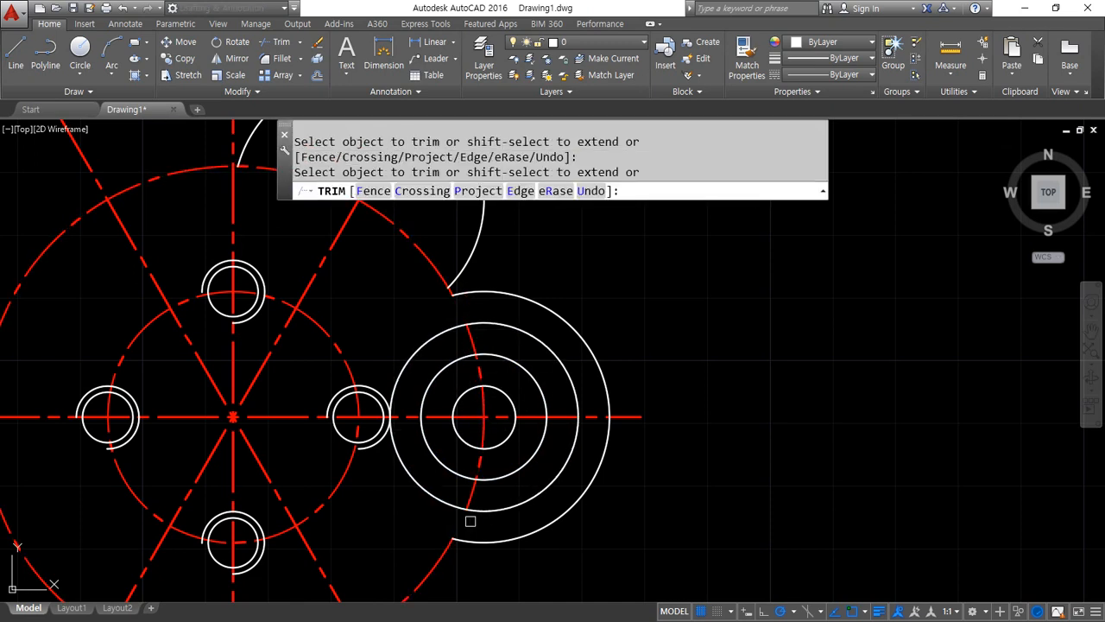
key("Return")
left_click(509, 513)
type("e")
key("Return")
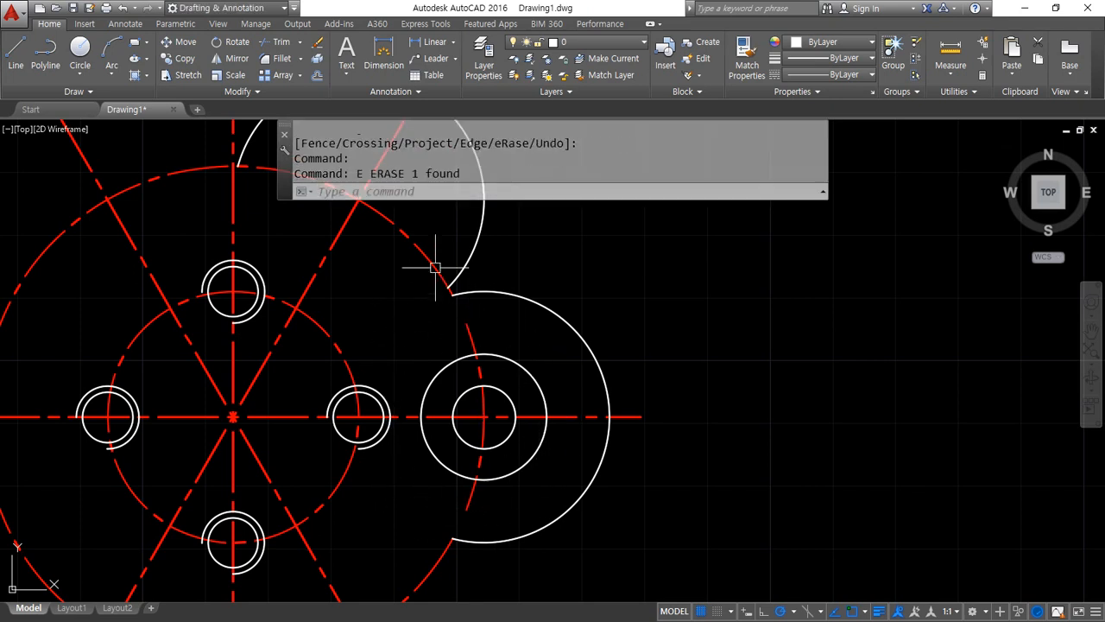
Trim the dashed circle back to the short notch edge at the upper-right lobe's end, and erase that lobe's arc
middle_click_drag(427, 258, 437, 303)
type("tr")
key("Return")
key("Return")
left_click(437, 301)
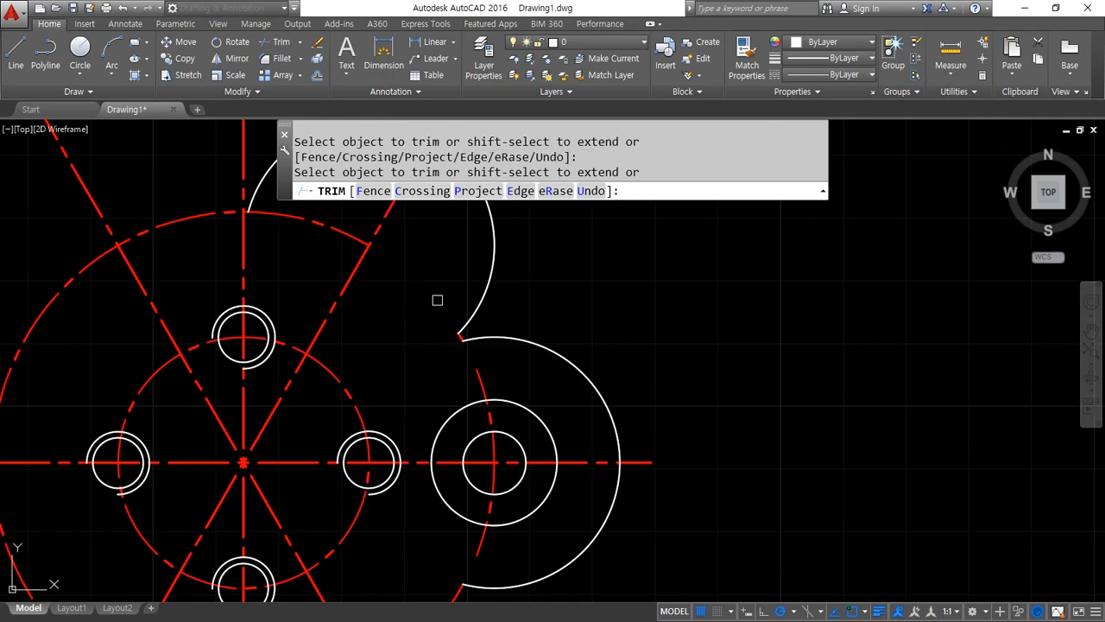
key("Return")
left_click(463, 329)
type("e")
key("Return")
scroll(395, 371, "down", 2)
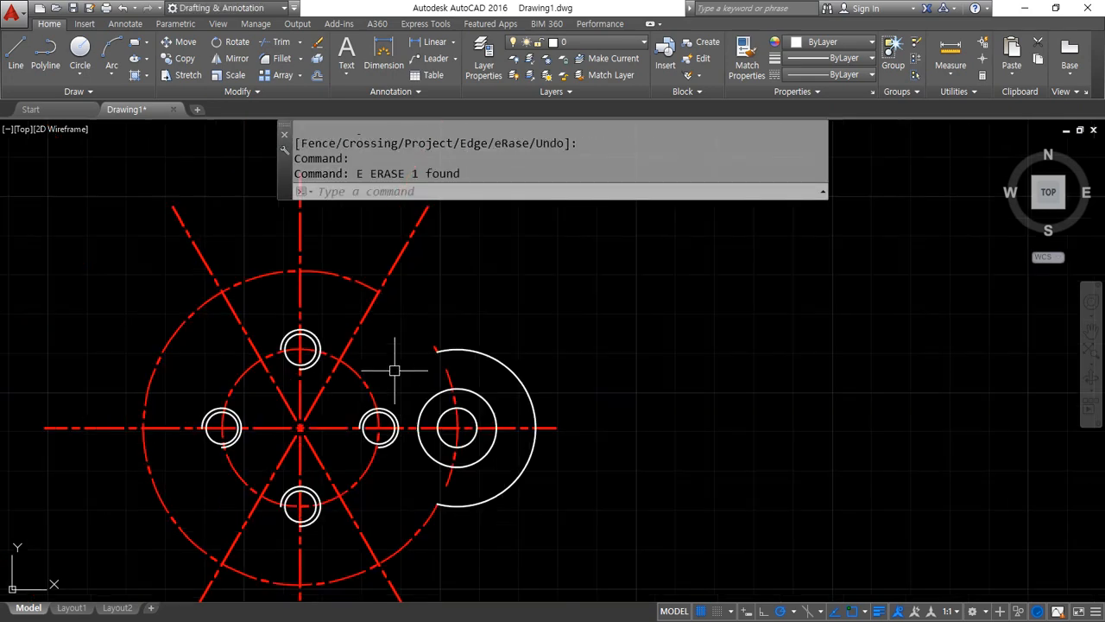
Undo the erasures and trims back to where the dashed circle is whole and the offset circle is present
middle_click_drag(419, 355, 436, 317)
scroll(436, 318, "up", 2)
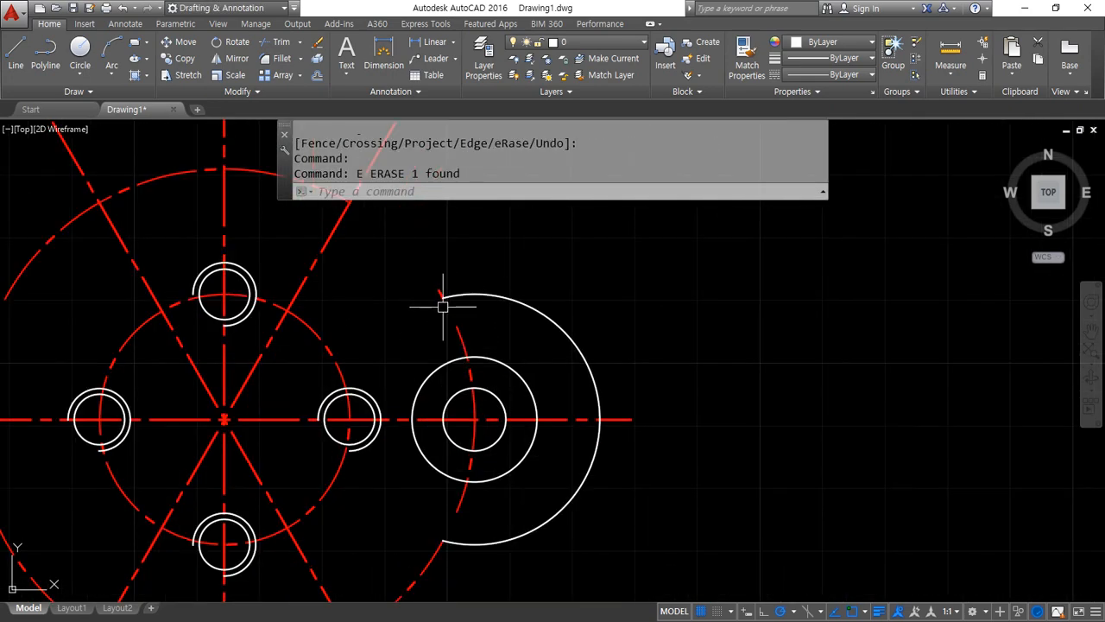
key("ctrl+z")
key("ctrl+z")
key("ctrl+z")
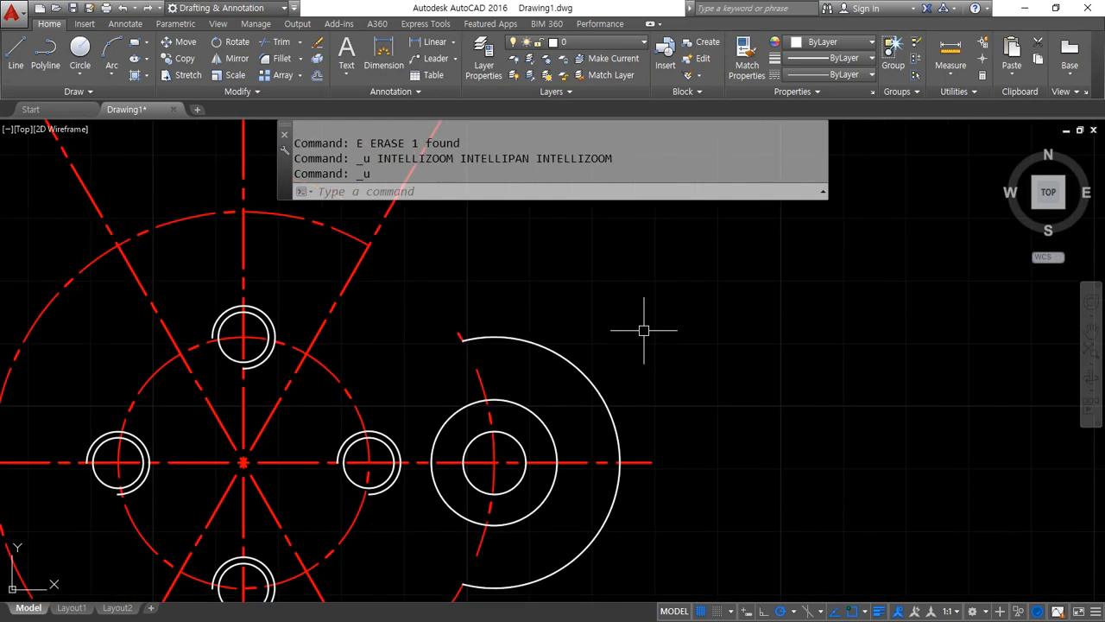
key("ctrl+z")
key("ctrl+z")
key("ctrl+z")
key("ctrl+z")
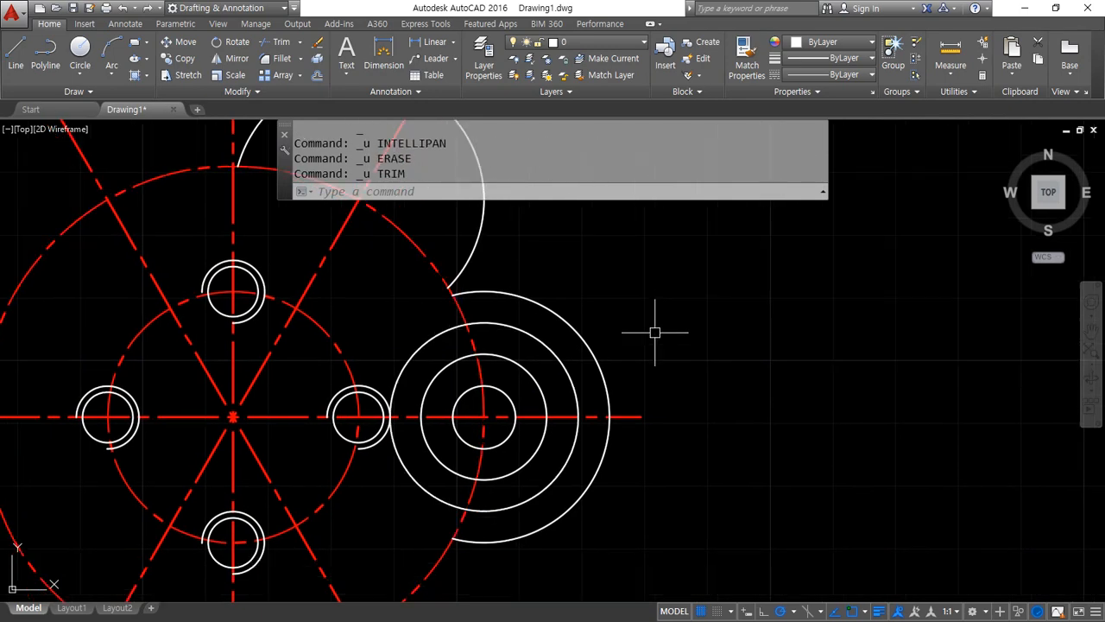
Erase the helper circle offset around the right lobe's radius 10 circle
left_click(564, 371)
type("e")
key("Return")
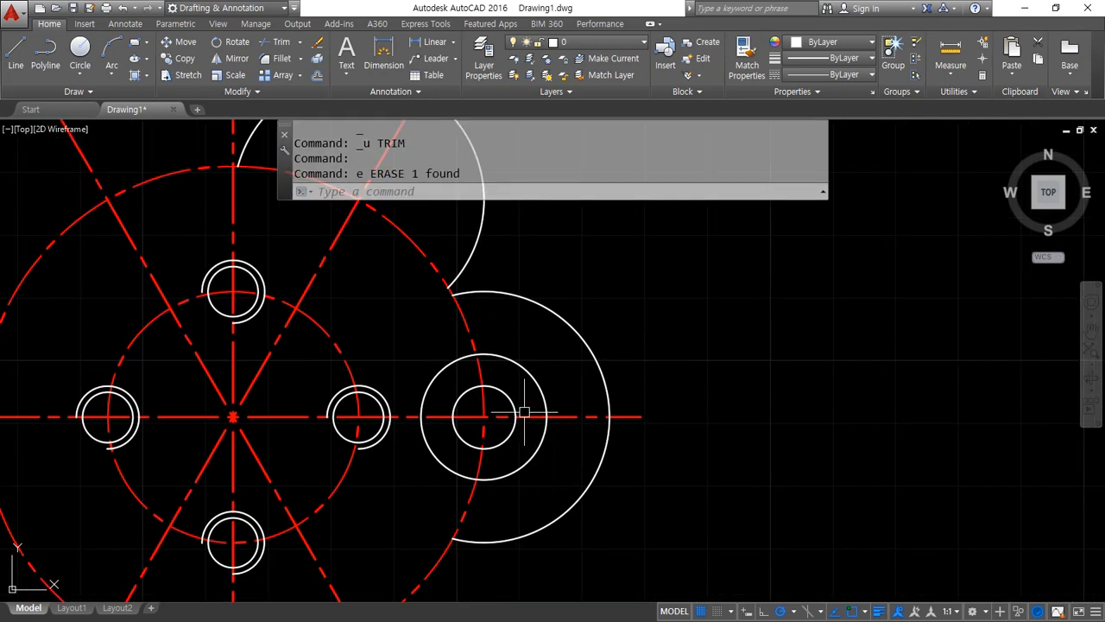
Offset the radius 10 circle of the right lobe 5 outward as a helper for trimming its centreline arc
mouse_move(445, 481)
left_mouse_down()
mouse_move(480, 366)
mouse_move(544, 427)
left_mouse_up()
left_click_drag(500, 330, 451, 334)
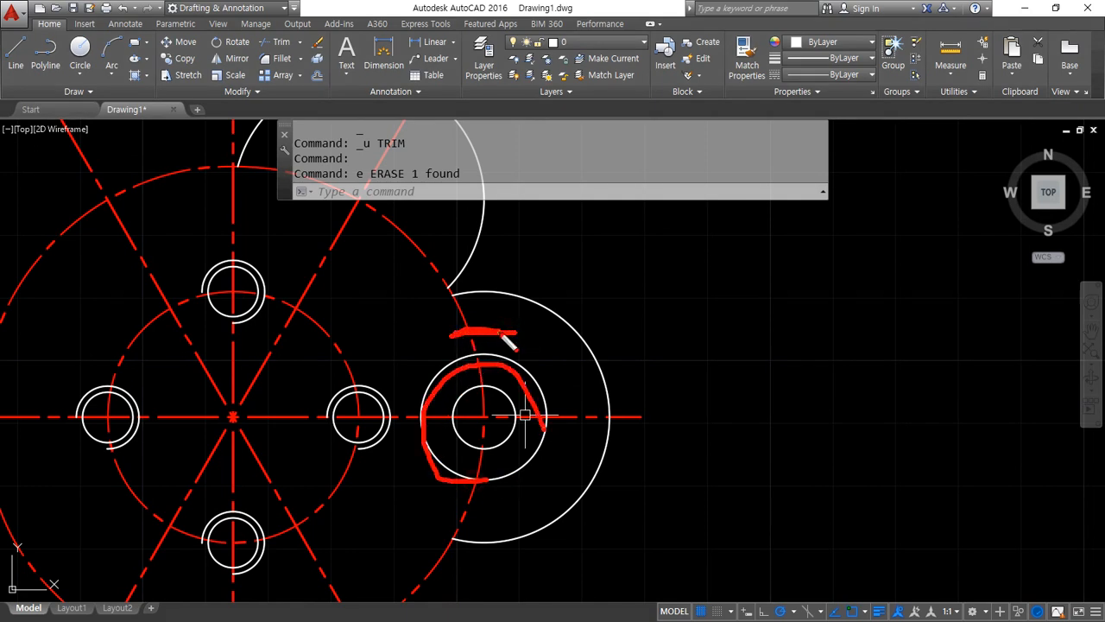
type("o")
key("Return")
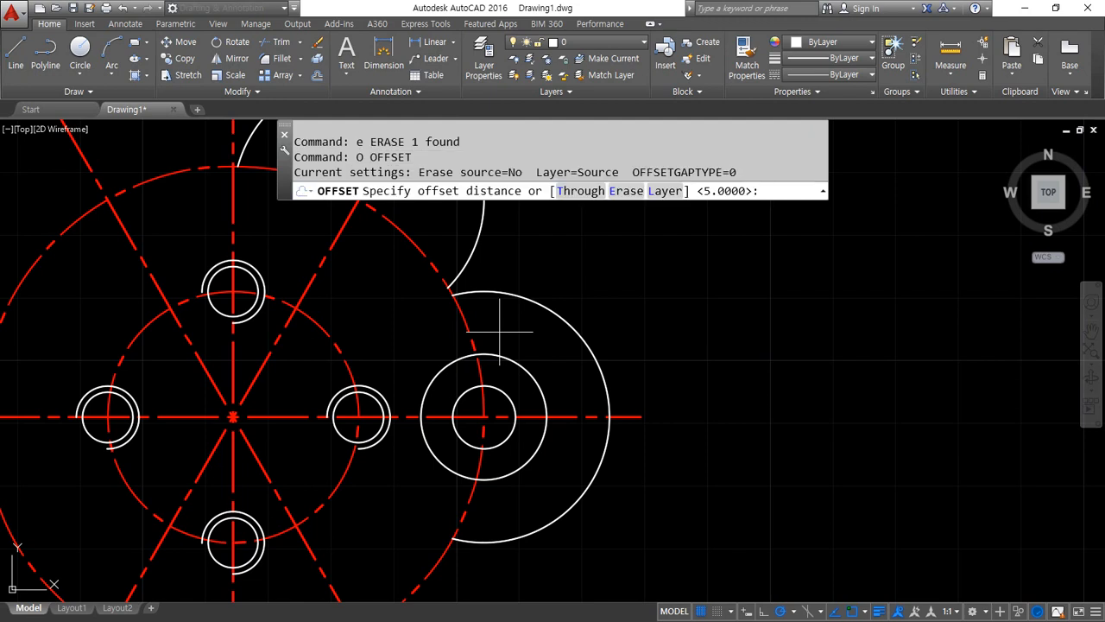
type("5")
key("Return")
left_click(521, 360)
left_click(526, 328)
key("Return")
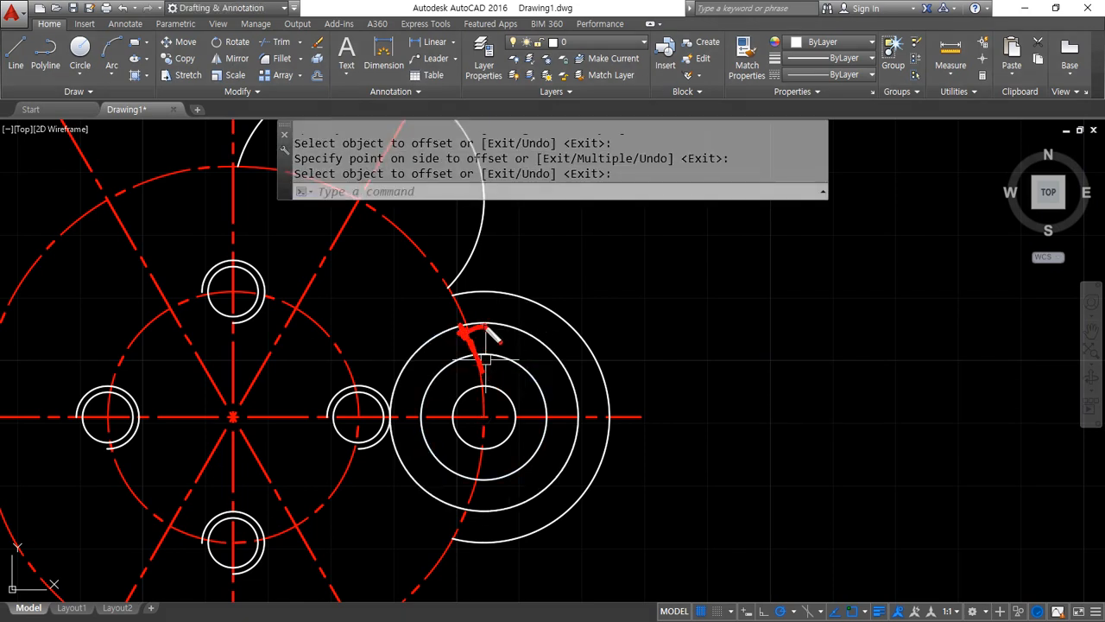
Trim the dashed circle between the helper circle and both ends of the right lobe arc, and erase the helper circle
left_click_drag(451, 329, 474, 310)
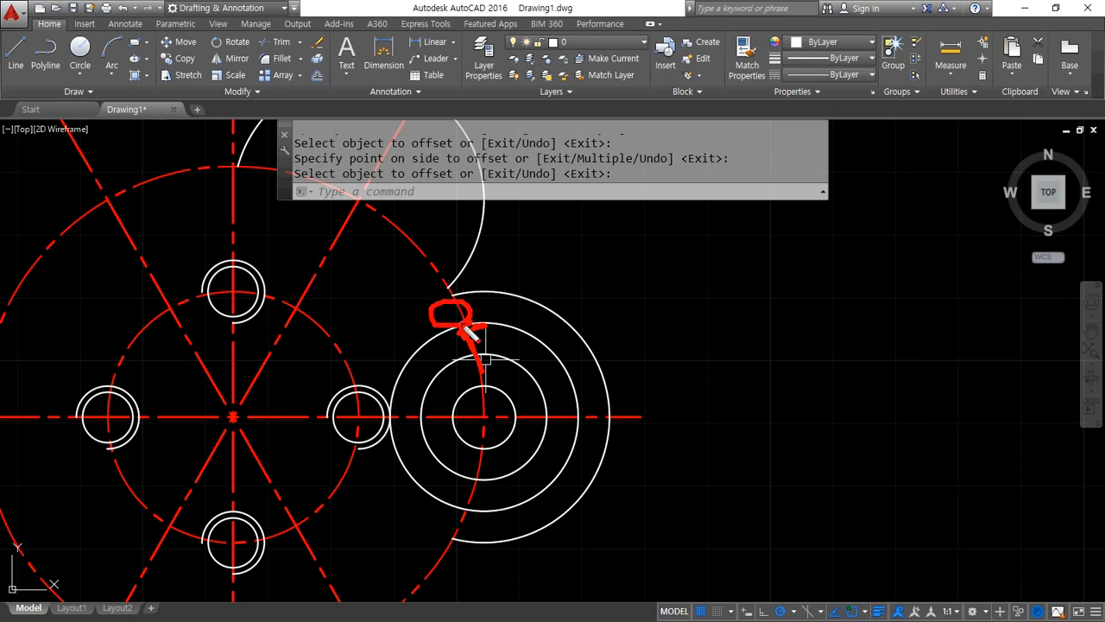
key("Escape")
type("tr")
key("Return")
key("Return")
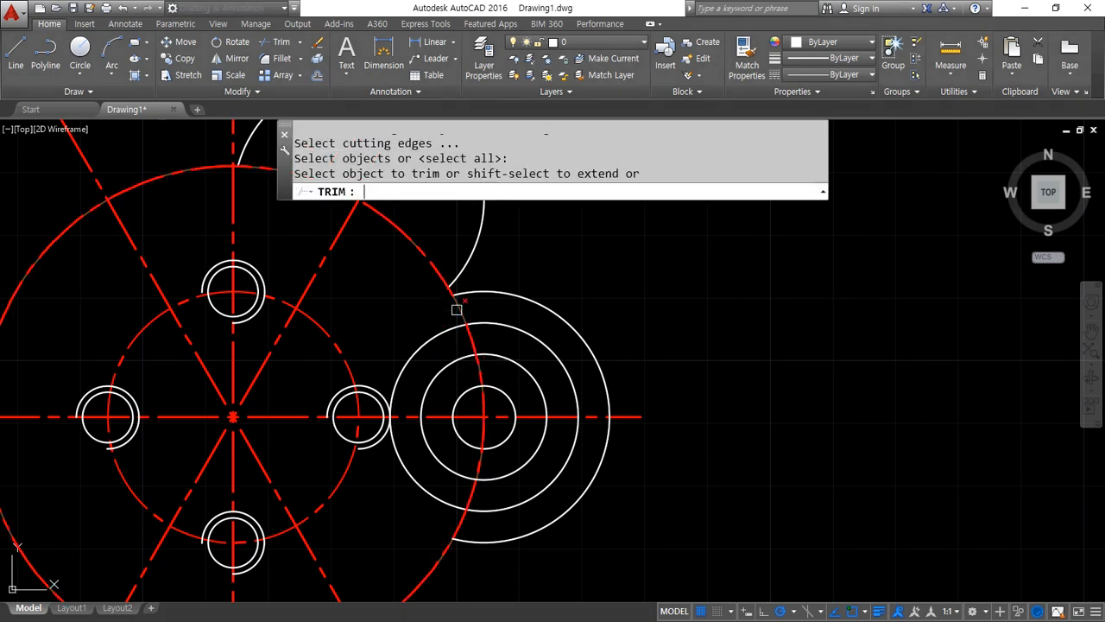
key("Return")
left_click(484, 516)
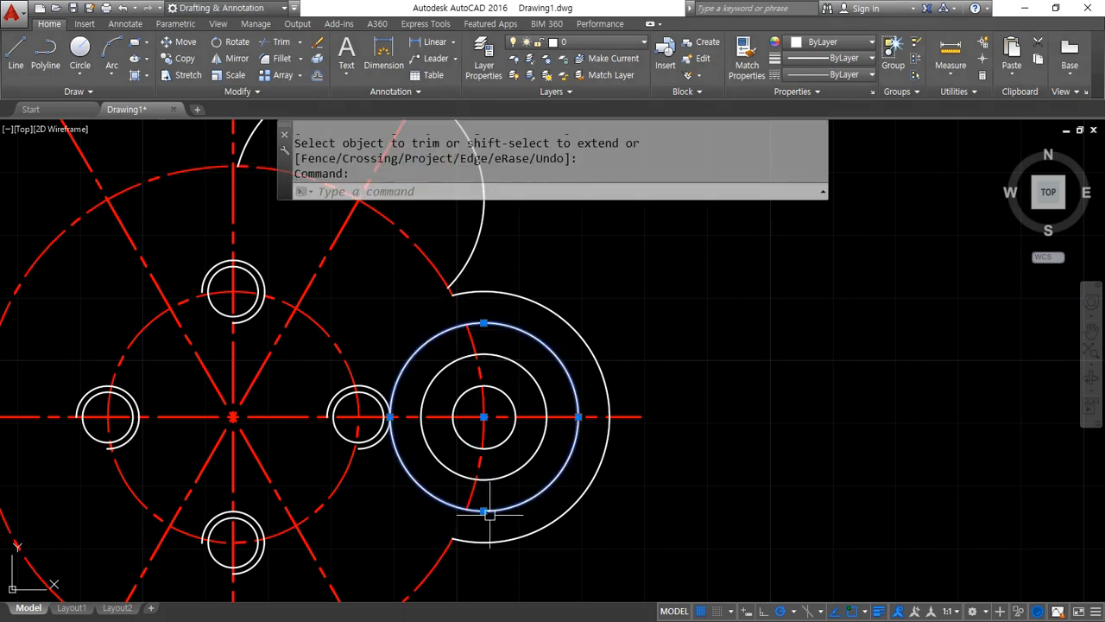
type("e")
key("Return")
Trim the dashed circle beyond the upper-right lobe arc's lower end, keeping only the short notch edge between the two lobes
middle_click_drag(439, 268, 448, 345)
scroll(448, 346, "up", 3)
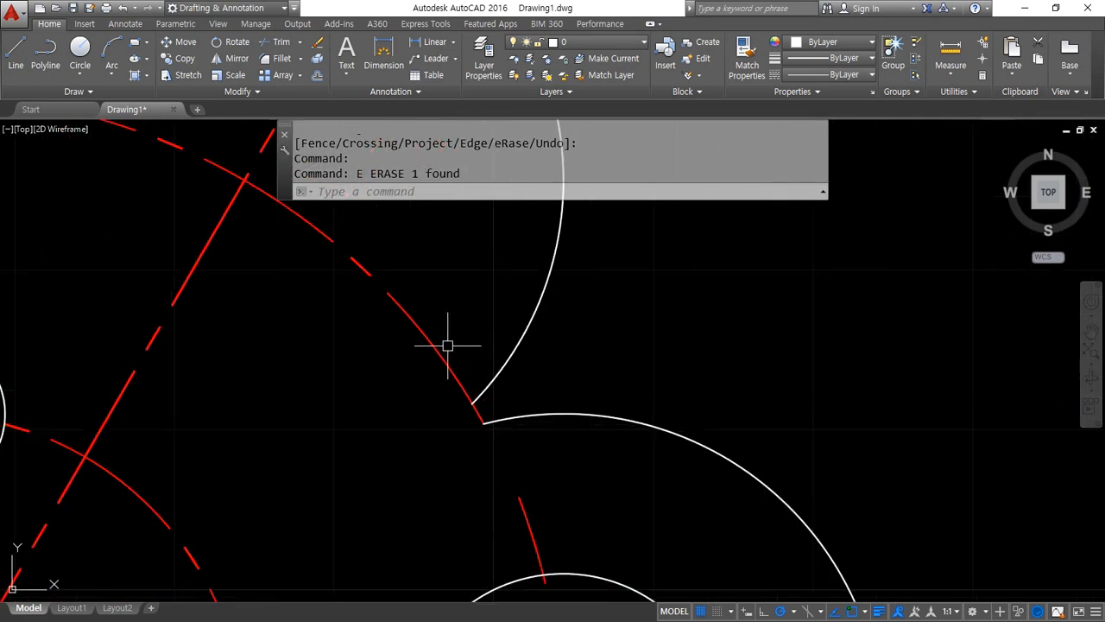
left_click_drag(622, 425, 473, 440)
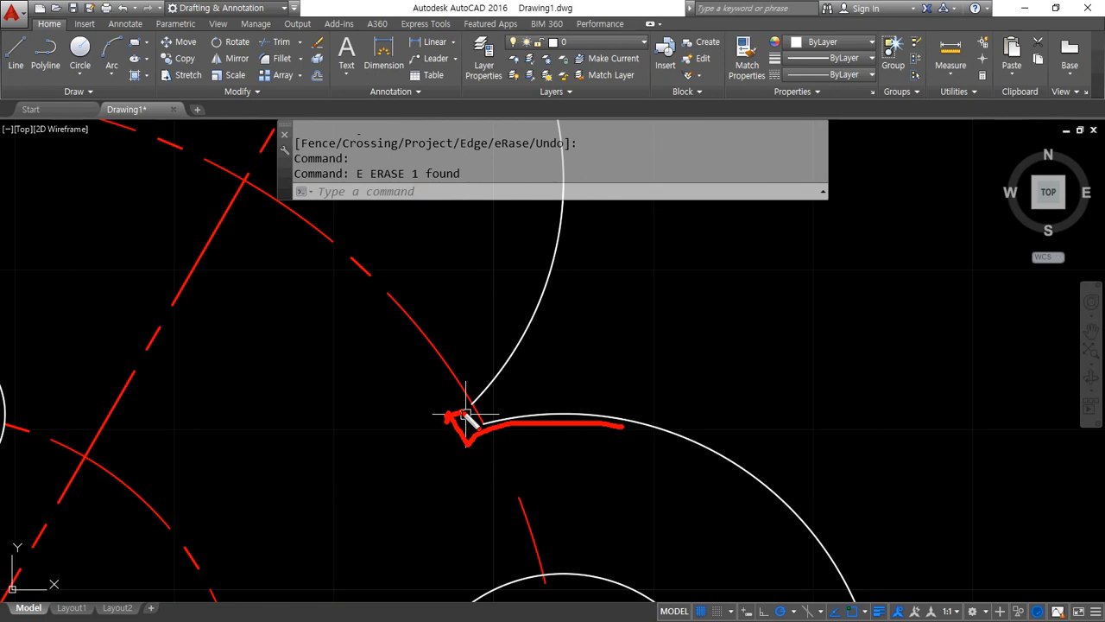
left_click_drag(515, 392, 321, 388)
key("Escape")
type("tr")
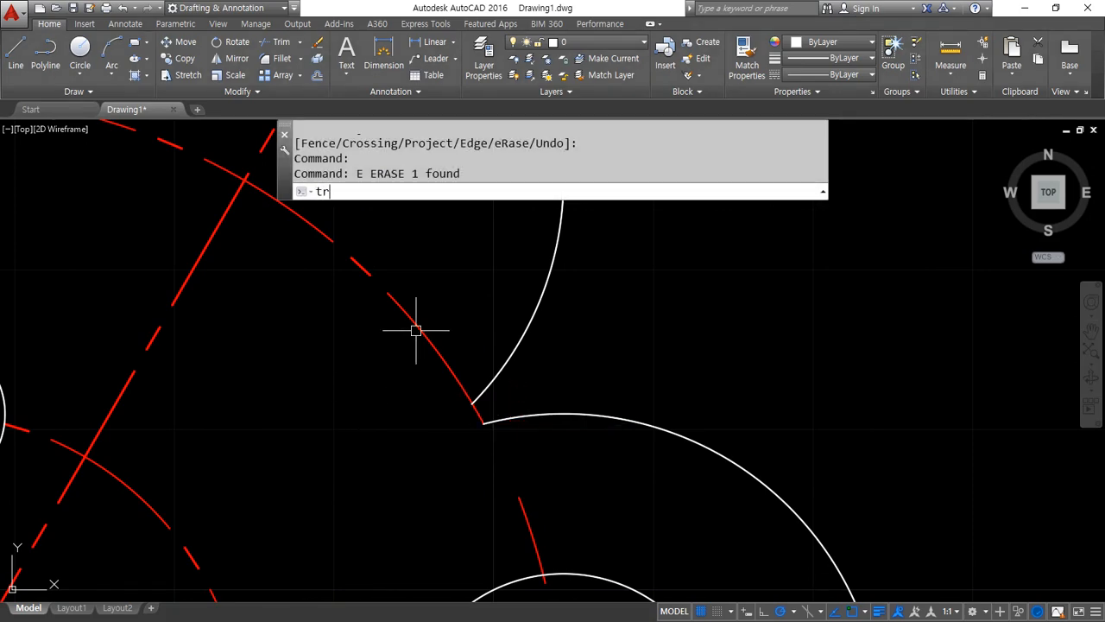
key("Return")
key("Return")
left_click(418, 324)
scroll(405, 331, "down", 4)
key("Return")
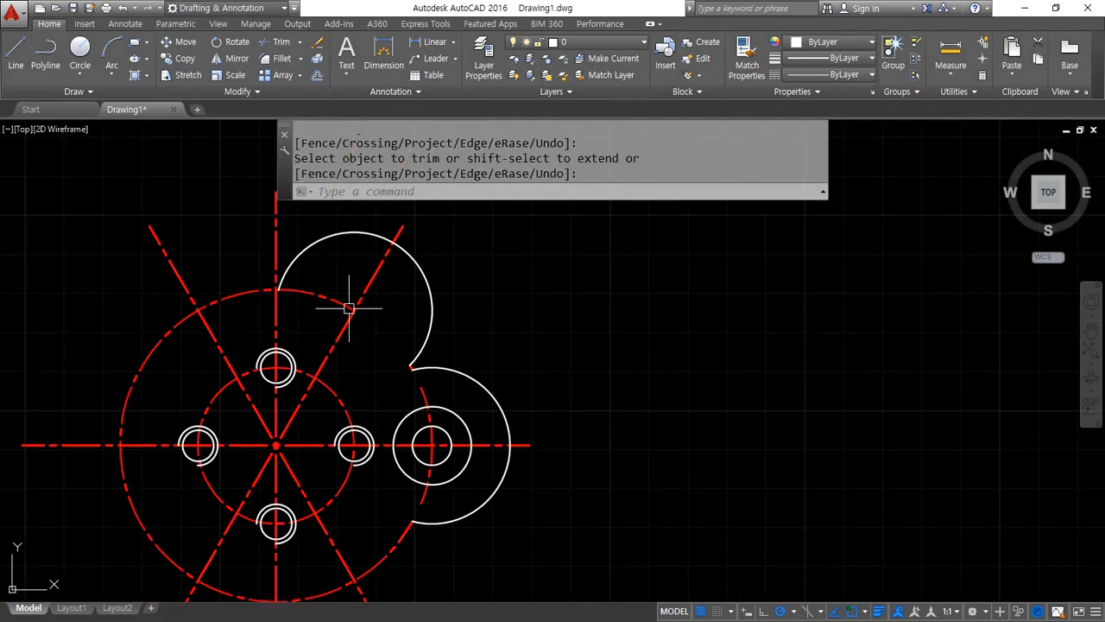
Erase the remaining outer dashed arc and the upper-right lobe arc
left_click(342, 303)
type("E")
key("Return")
left_click(432, 288)
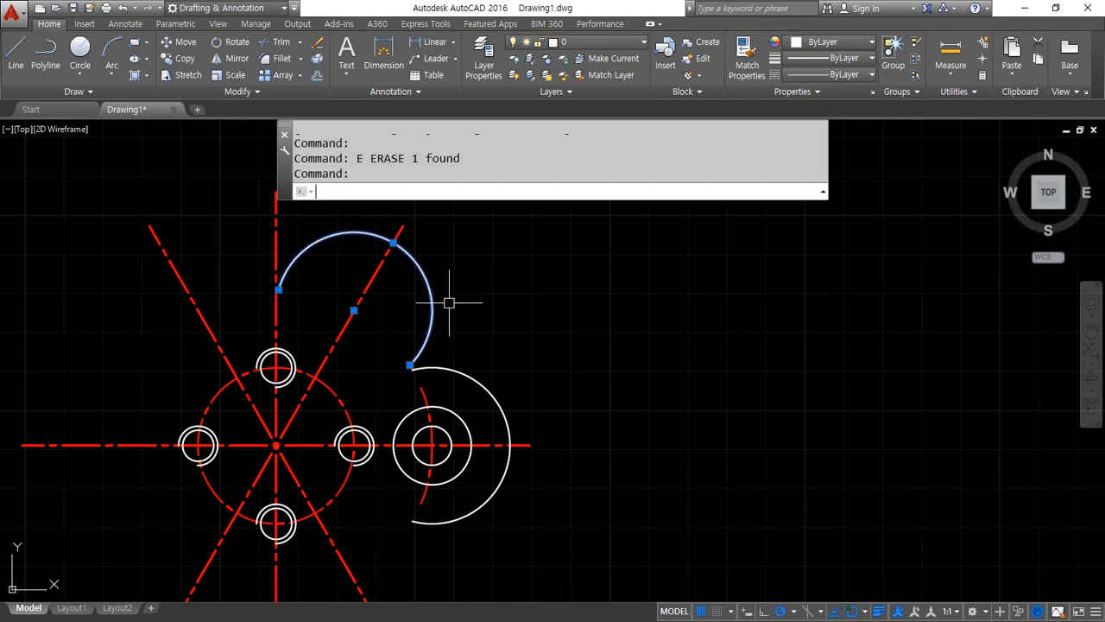
type("e")
key("Return")
Match the short dashed notch edge's properties to those of the right lobe's white outline arc
scroll(454, 407, "up", 6)
type("ma")
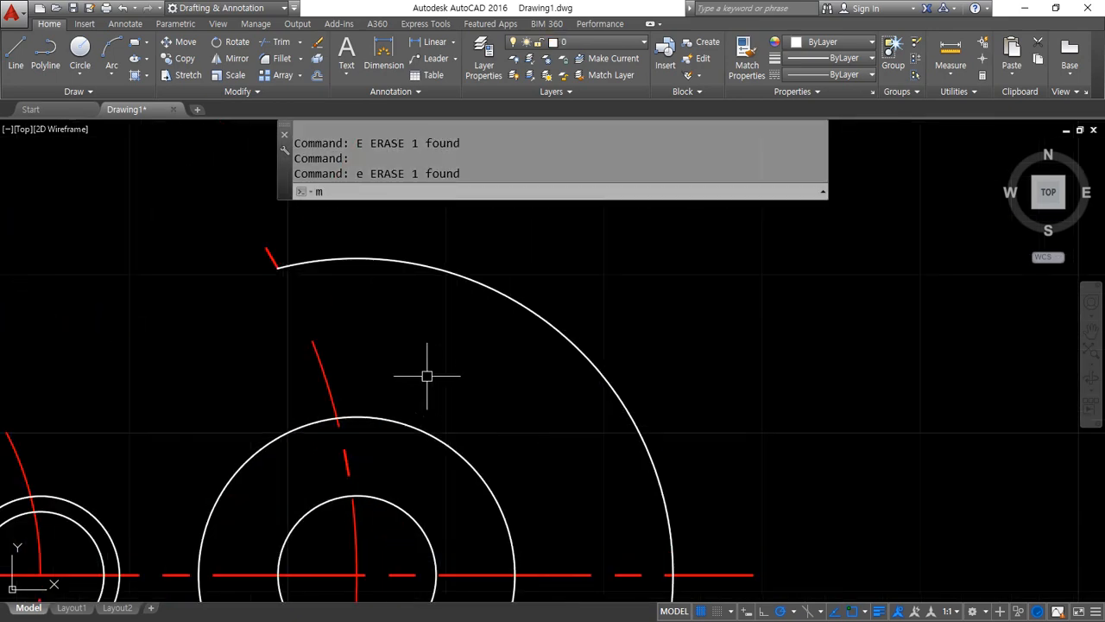
key("Return")
left_click(325, 262)
left_click(269, 255)
key("Return")
scroll(254, 297, "down", 5)
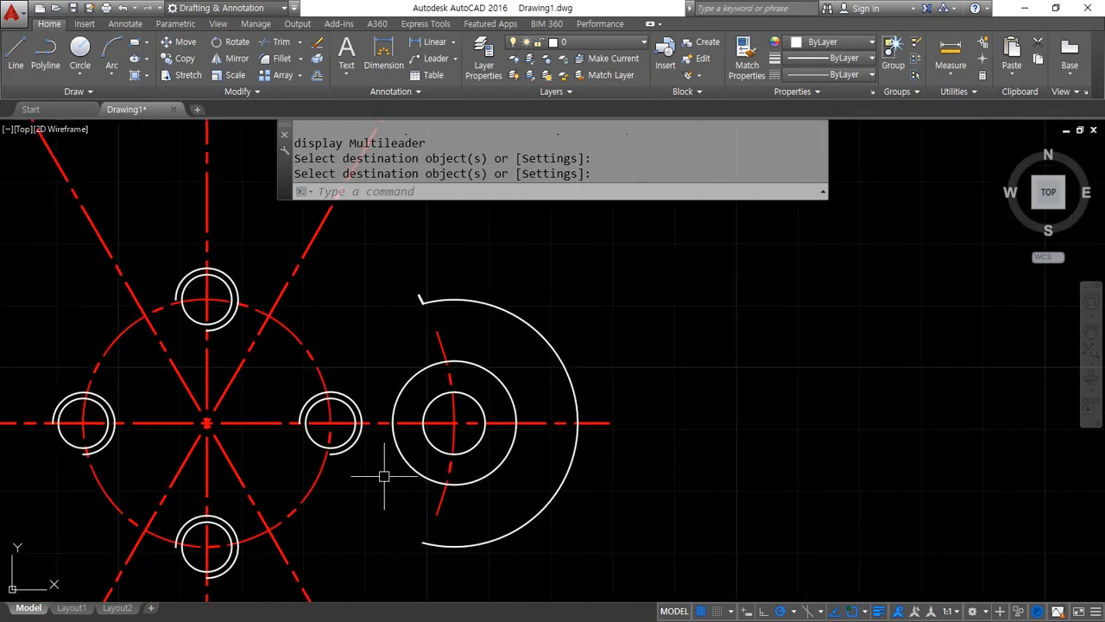
Polar-array the right lobe with its circles, centreline arc and notch edge around the part's centre to form six lobes
scroll(385, 476, "down", 2)
middle_click_drag(383, 481, 429, 464)
type("ar")
key("Return")
left_click(434, 319)
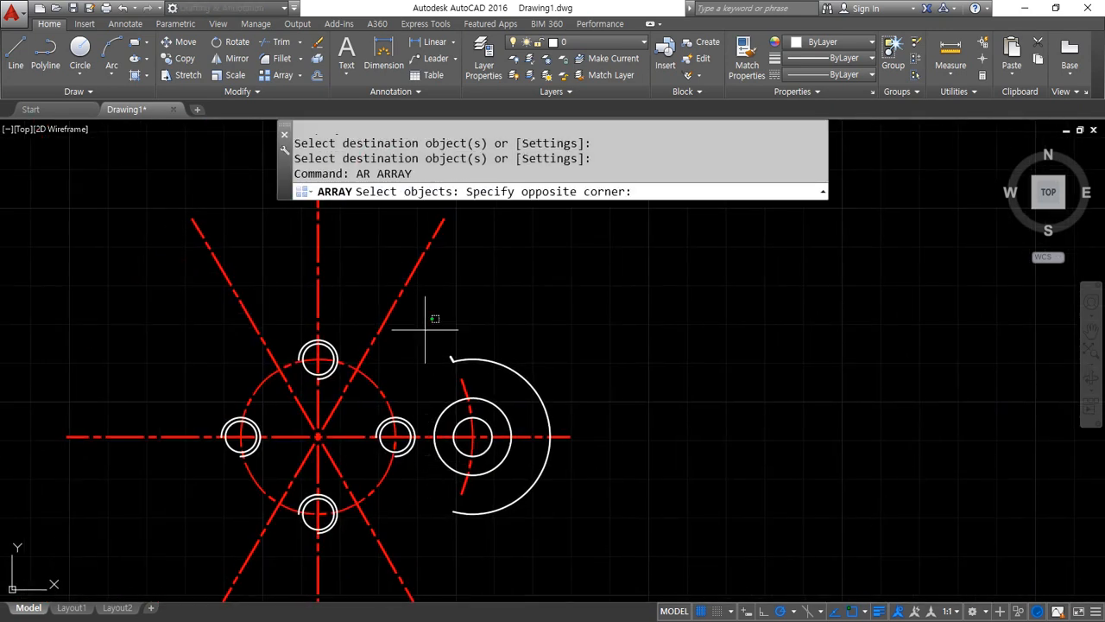
left_click(611, 556)
key("Return")
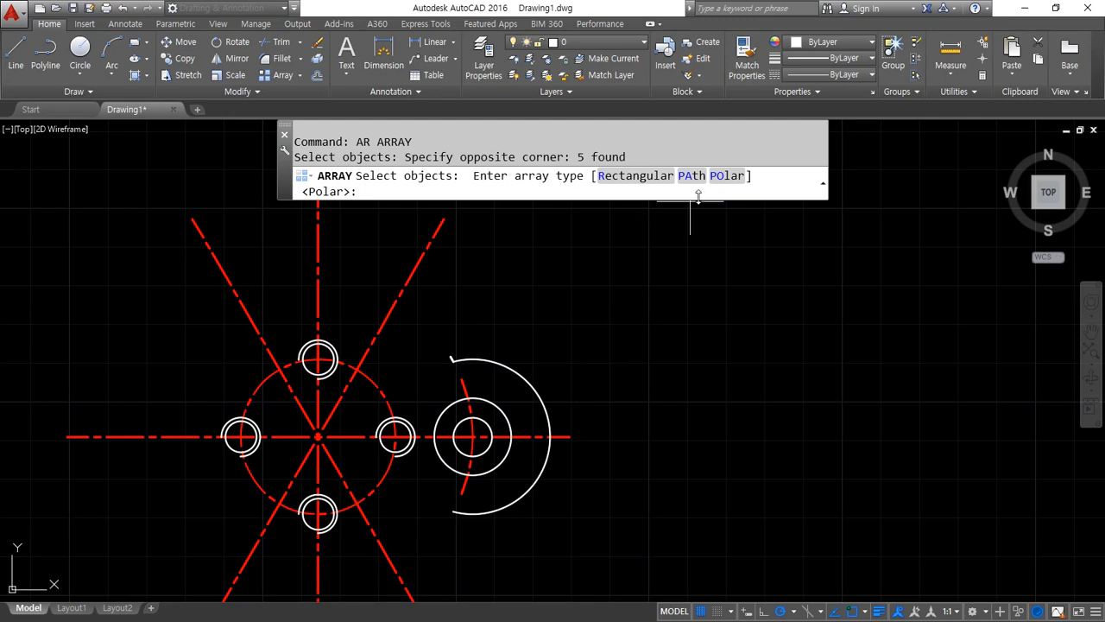
left_click(727, 175)
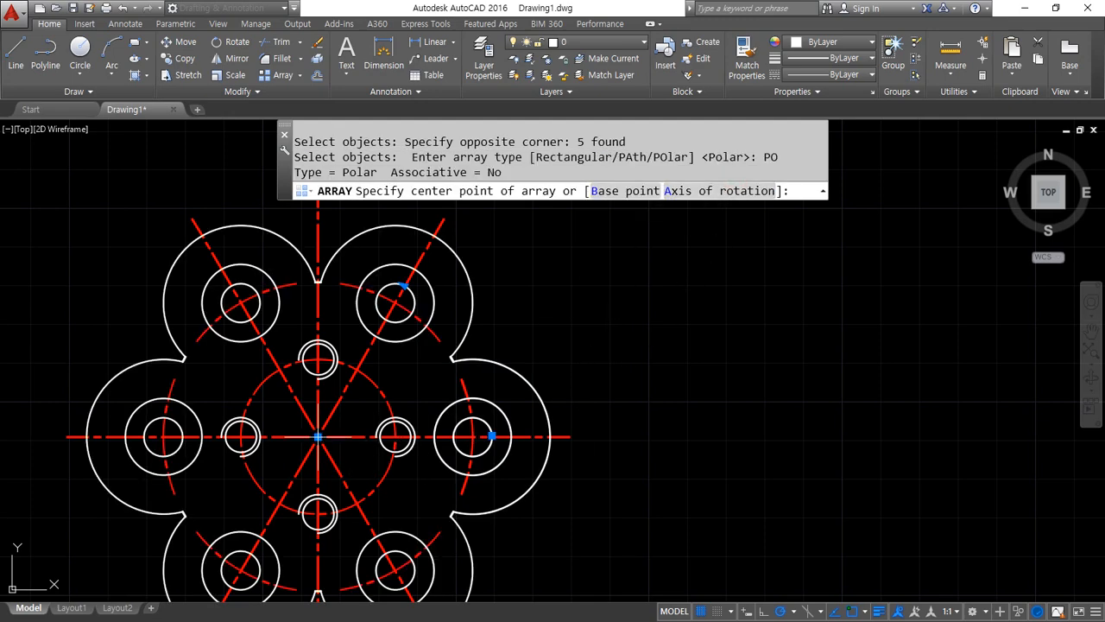
left_click(318, 436)
middle_click_drag(297, 490, 285, 424)
key("Return")
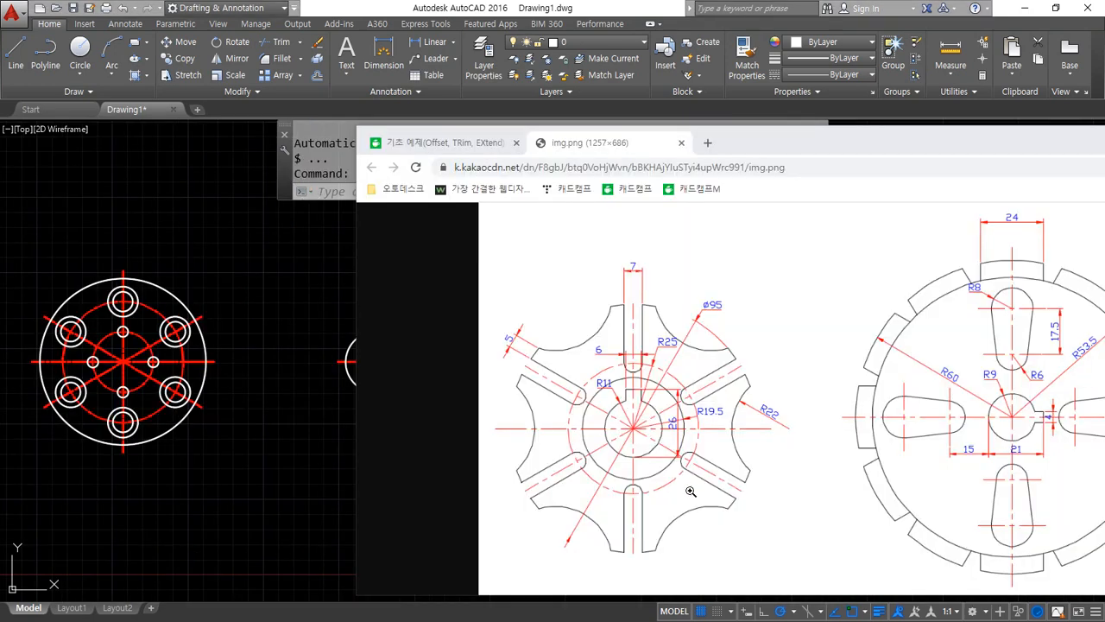
Switch to the browser's reference drawing and examine the six-slot wheel, tracing its repeating segment along the slots and concave edges
mouse_move(643, 575)
left_mouse_down()
mouse_move(572, 561)
mouse_move(658, 264)
mouse_move(793, 505)
mouse_move(607, 575)
mouse_move(497, 449)
mouse_move(804, 421)
mouse_move(604, 572)
left_mouse_up()
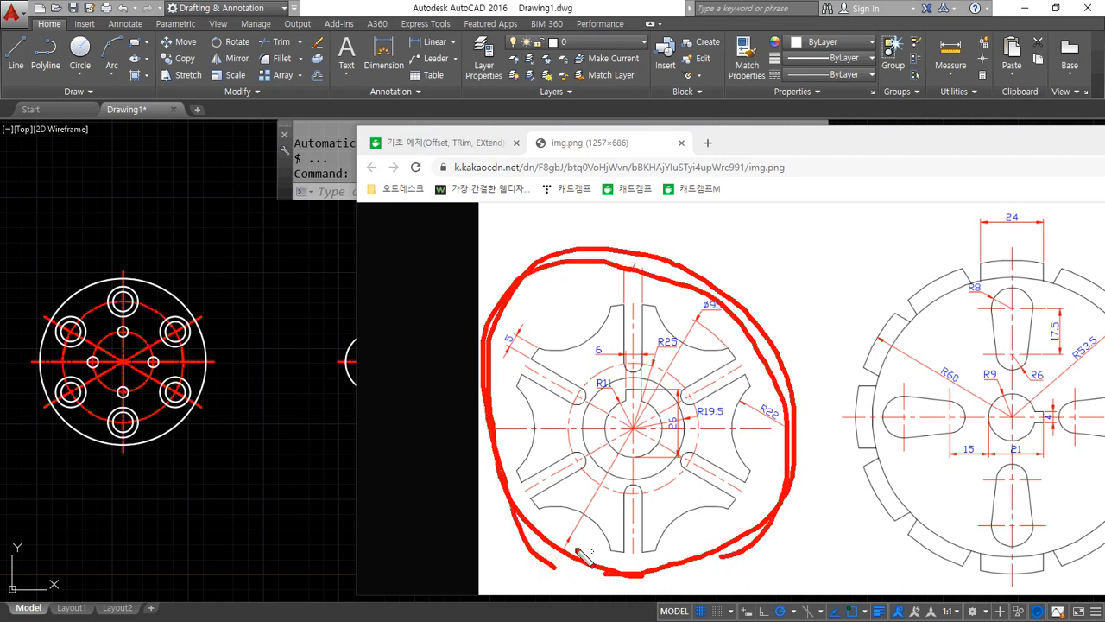
mouse_move(741, 285)
left_mouse_down()
mouse_move(740, 243)
mouse_move(702, 266)
mouse_move(704, 257)
left_mouse_up()
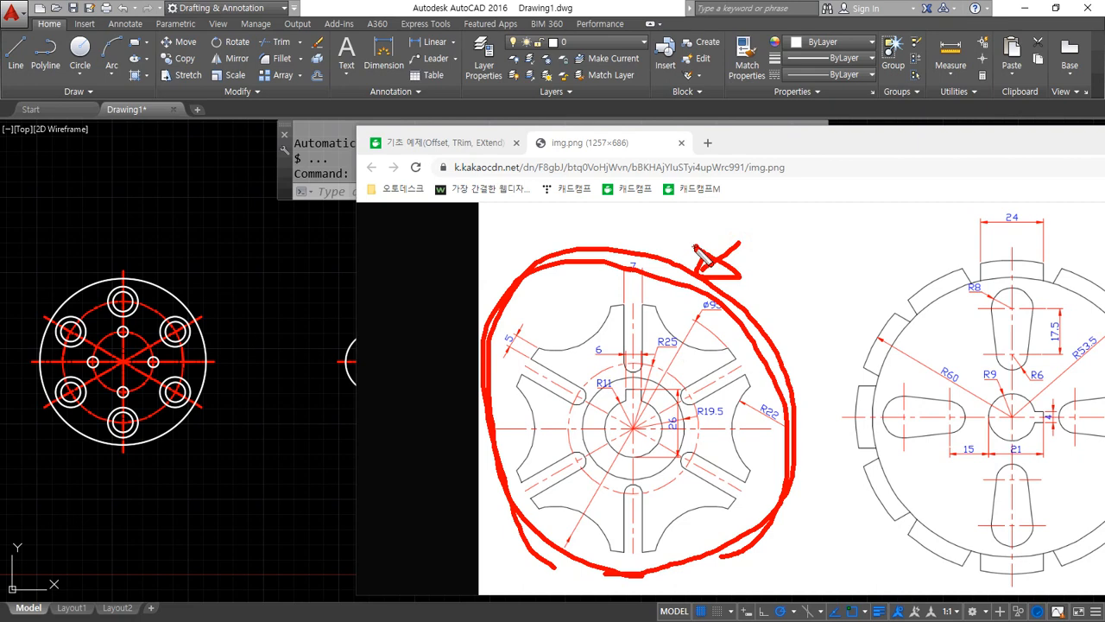
key("Escape")
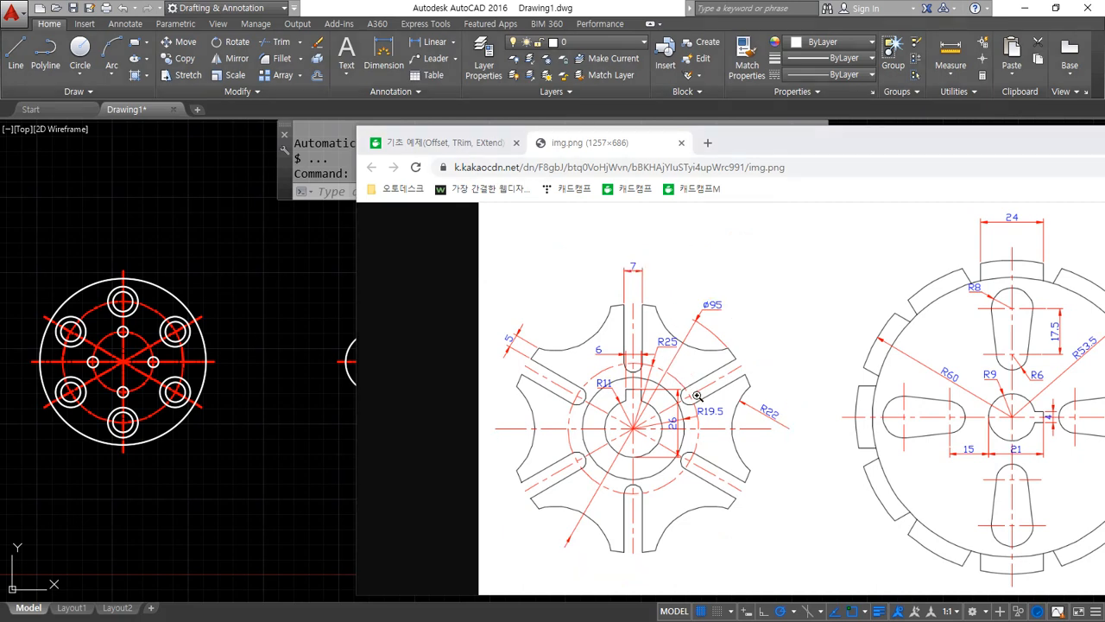
left_click(587, 145)
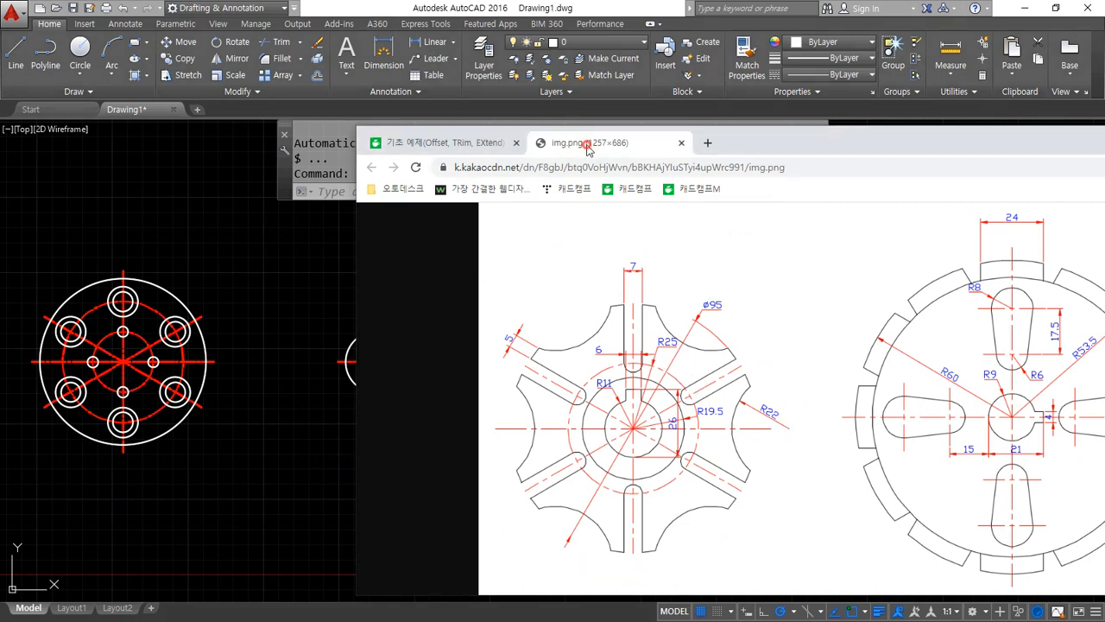
left_click(661, 422)
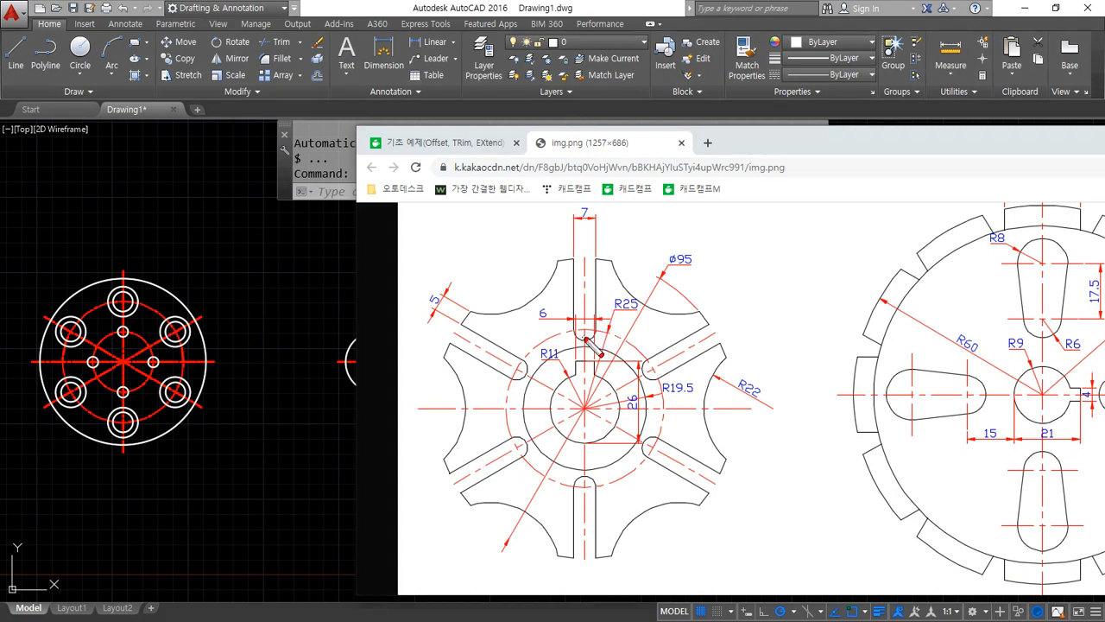
left_click_drag(585, 338, 602, 262)
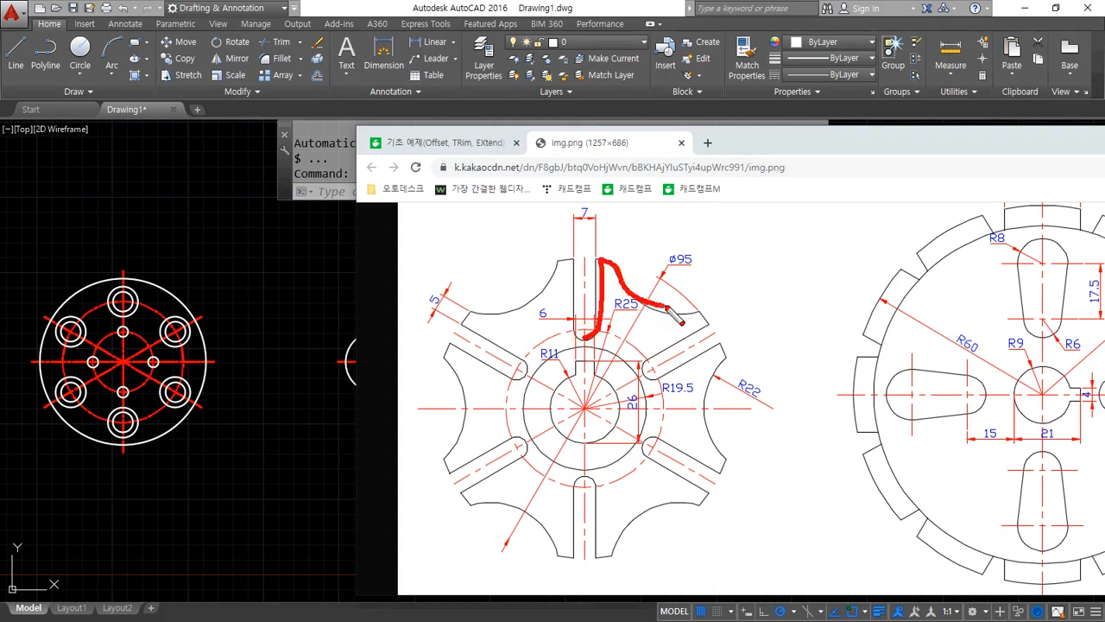
left_click_drag(707, 318, 643, 373)
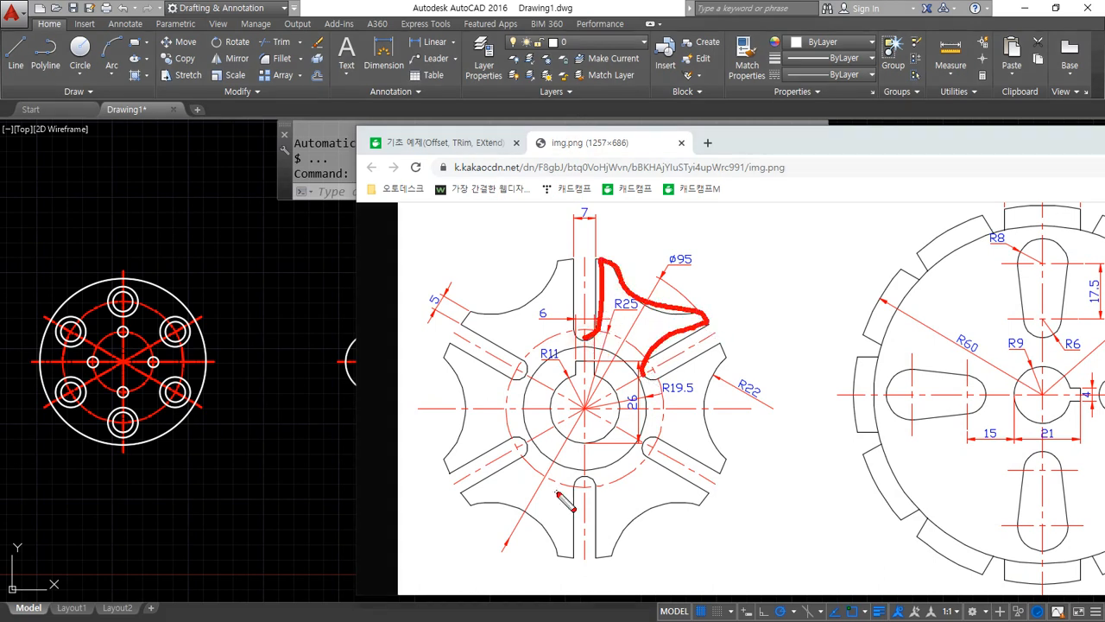
key("e")
mouse_move(705, 326)
left_mouse_down()
mouse_move(641, 373)
mouse_move(717, 346)
mouse_move(723, 452)
left_mouse_up()
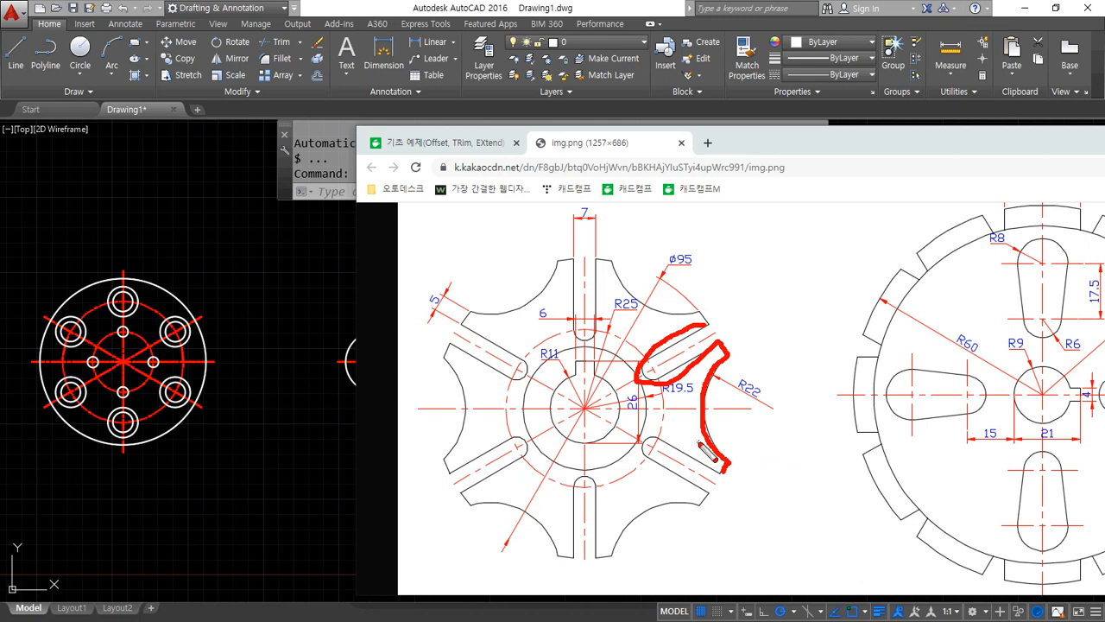
mouse_move(698, 491)
left_mouse_down()
mouse_move(576, 345)
mouse_move(691, 463)
left_mouse_up()
key("e")
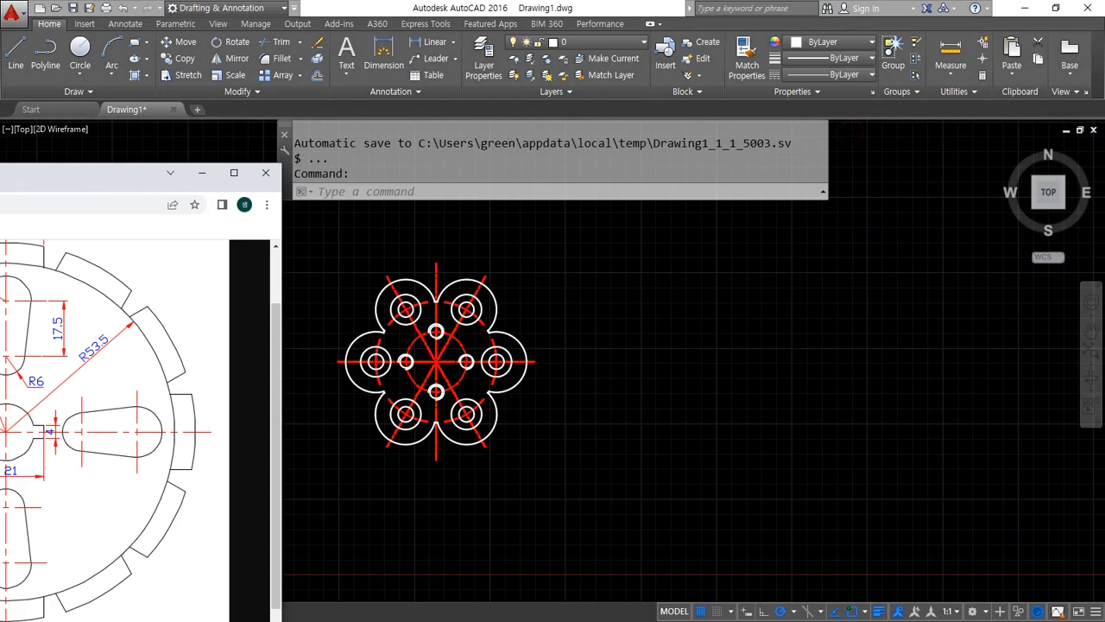
left_click_drag(2, 173, 0, 127)
Draw horizontal, vertical and two 30° inclined construction lines through one point to the right of the flower part, level with its centre
type("xl")
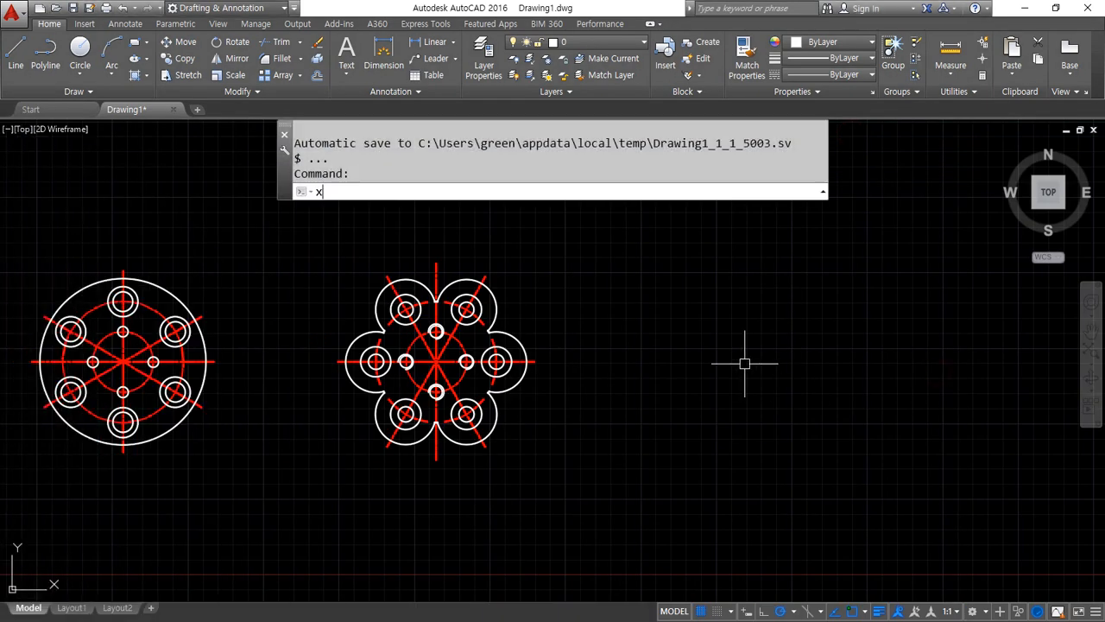
key("Return")
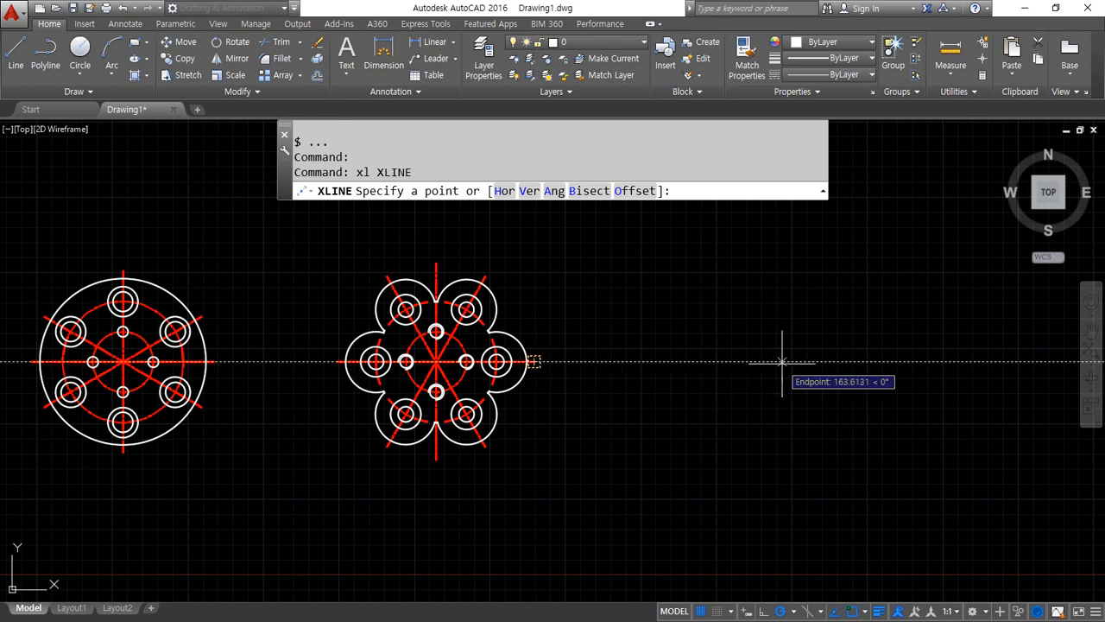
left_click(785, 361)
left_click(834, 361)
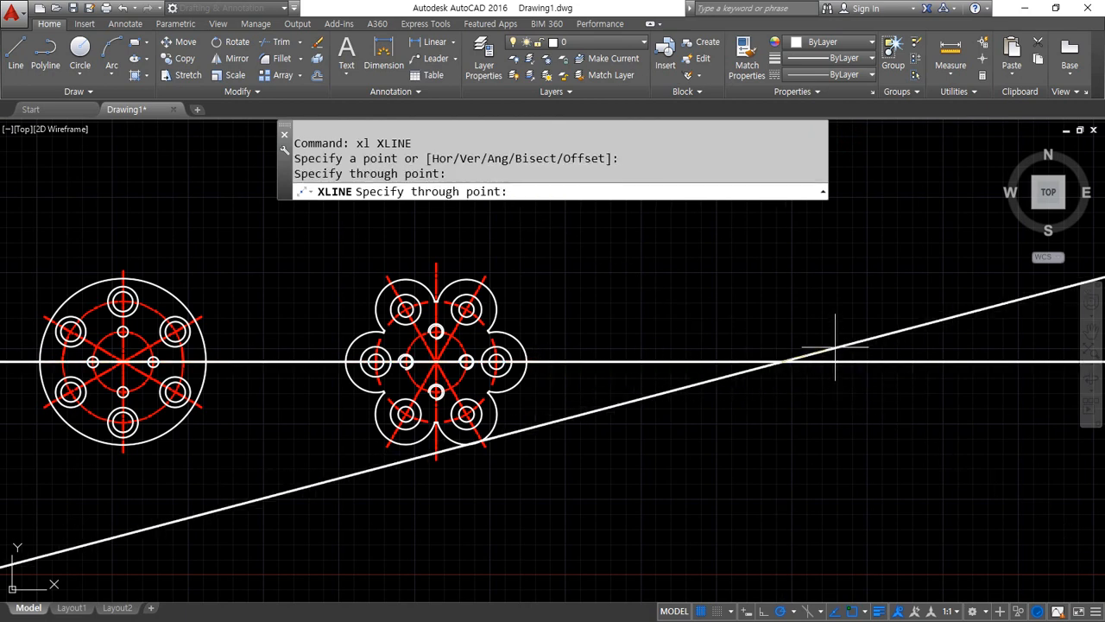
left_click(836, 332)
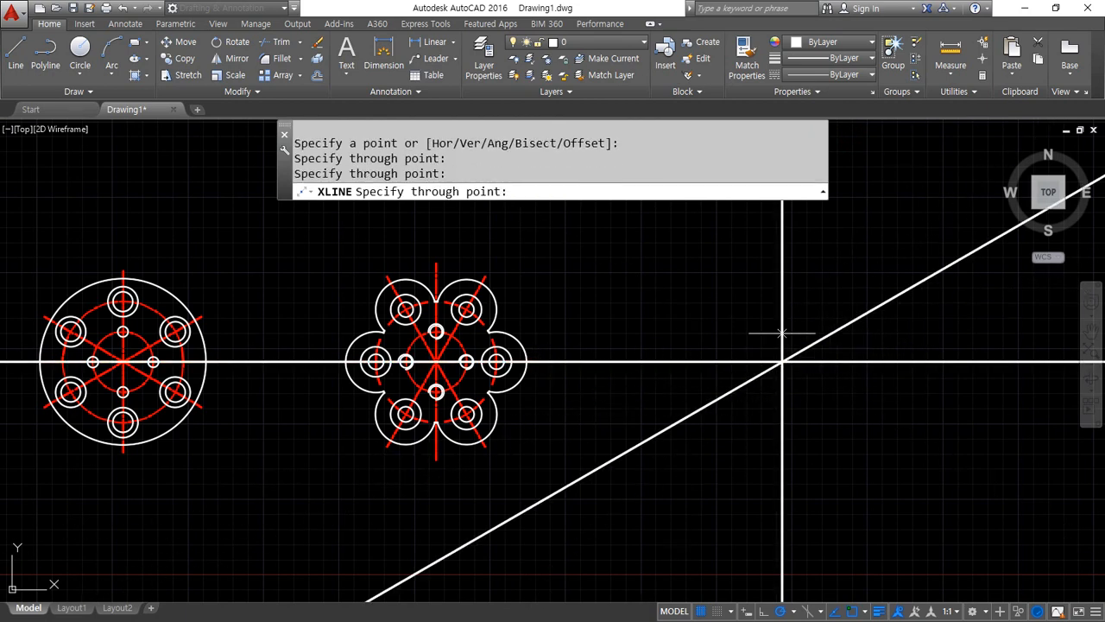
left_click(782, 337)
left_click(713, 342)
key("Return")
Match the four new construction lines to the flower part's red vertical centreline
type("ma")
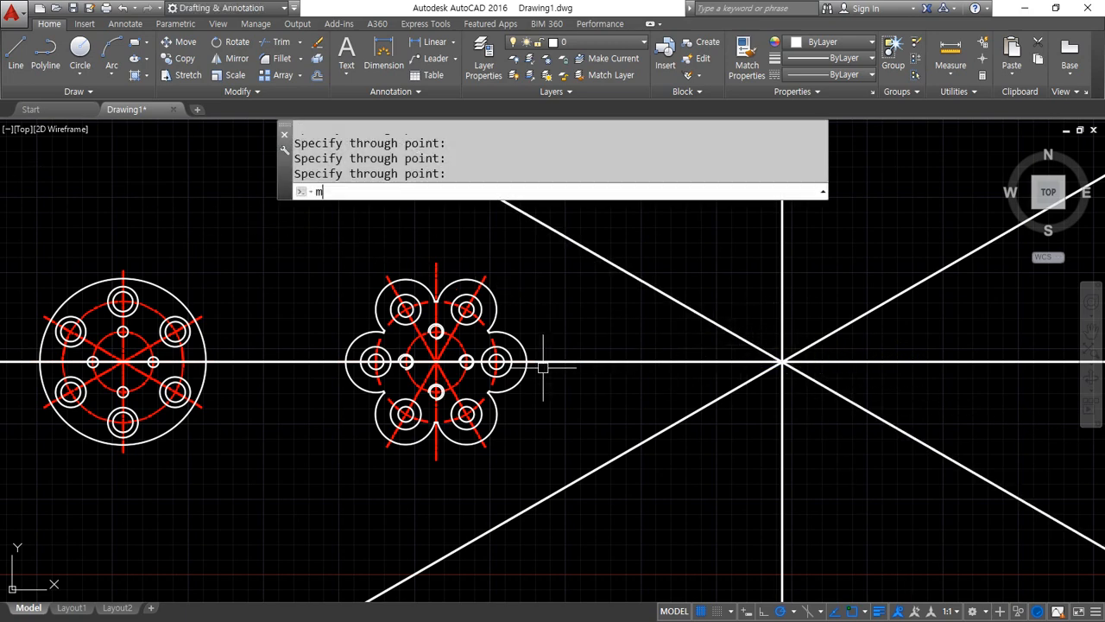
key("Return")
left_click(433, 263)
left_click(837, 416)
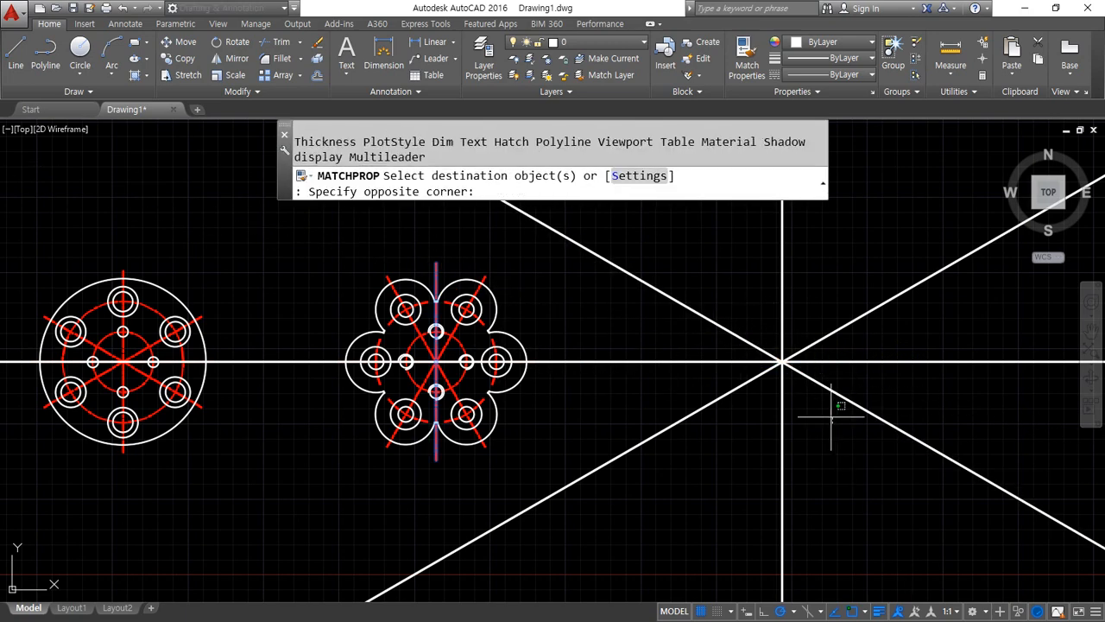
left_click(708, 302)
key("Return")
Draw a circle of radius 11 centred on the intersection of the new centrelines
scroll(811, 383, "up", 4)
middle_click_drag(786, 338, 552, 389)
scroll(553, 388, "up", 2)
type("c")
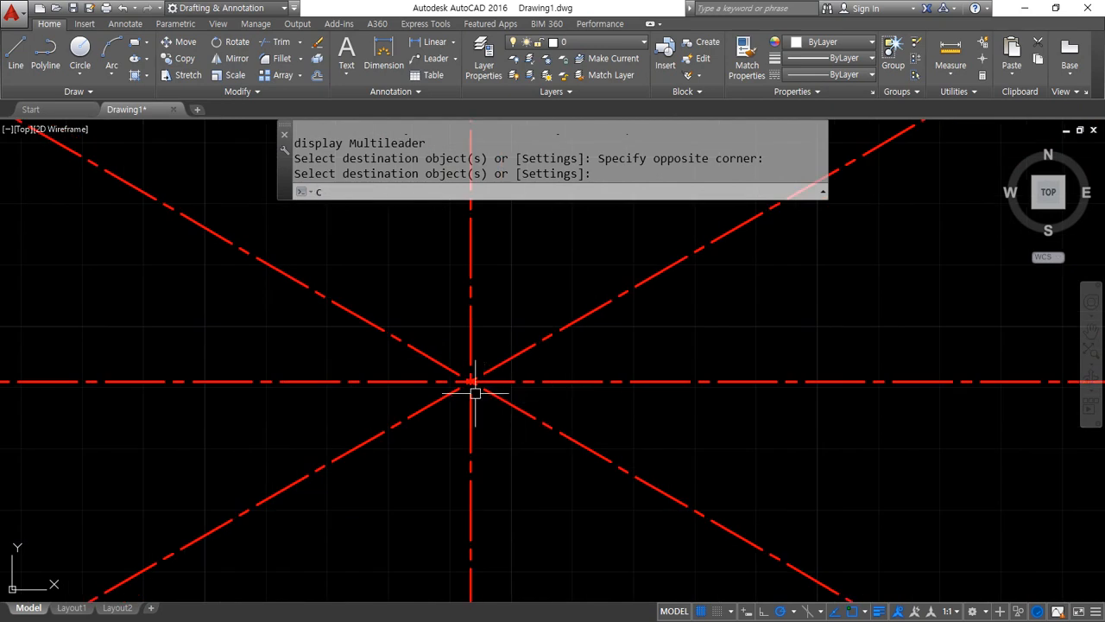
key("Return")
left_click(471, 381)
type("11")
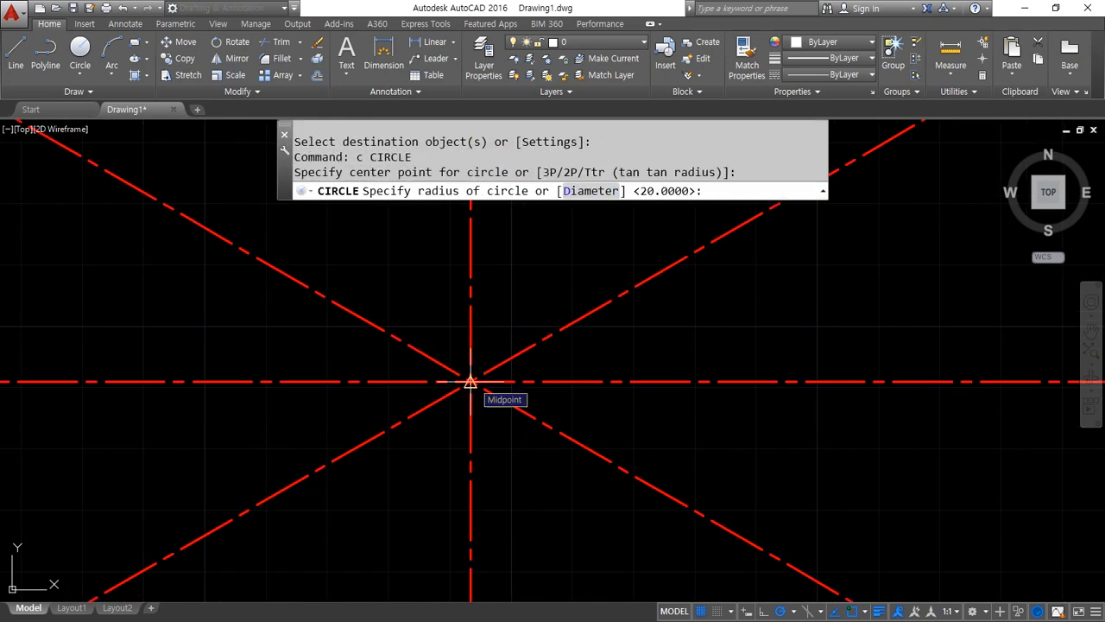
key("Return")
Draw a horizontal construction line through the lowest point of the radius 11 circle
type("xl")
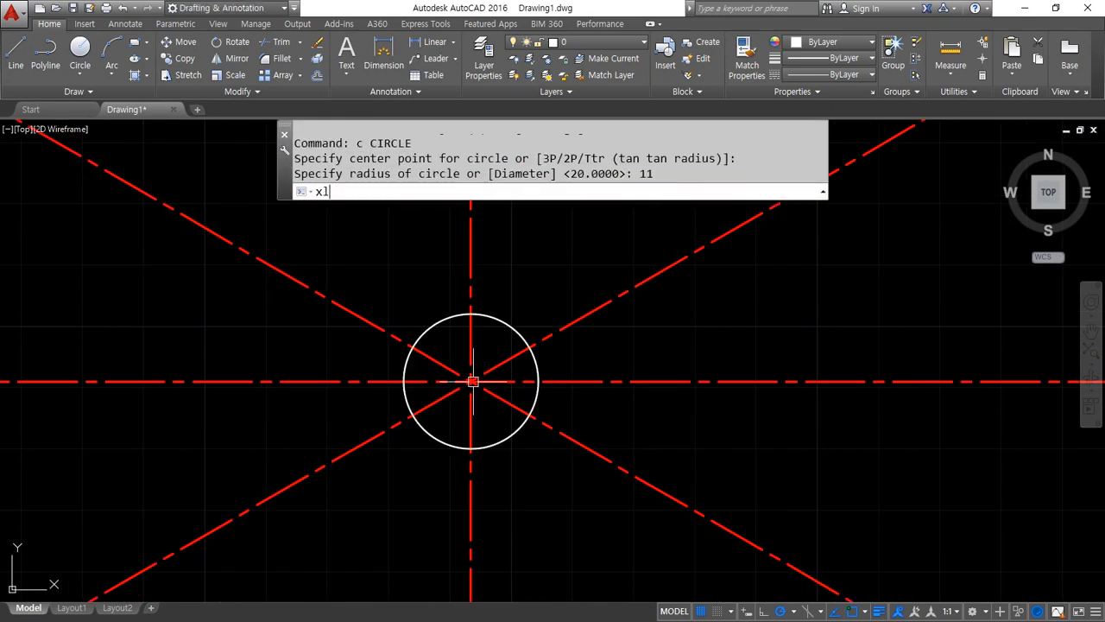
key("Return")
type("h")
key("Return")
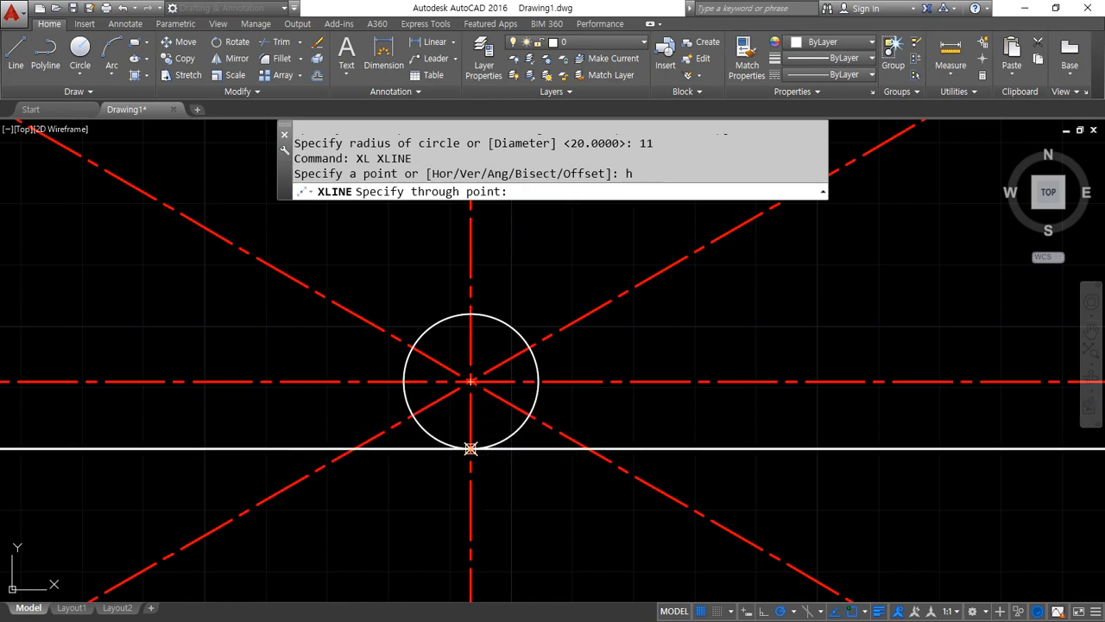
left_click(470, 448)
key("Return")
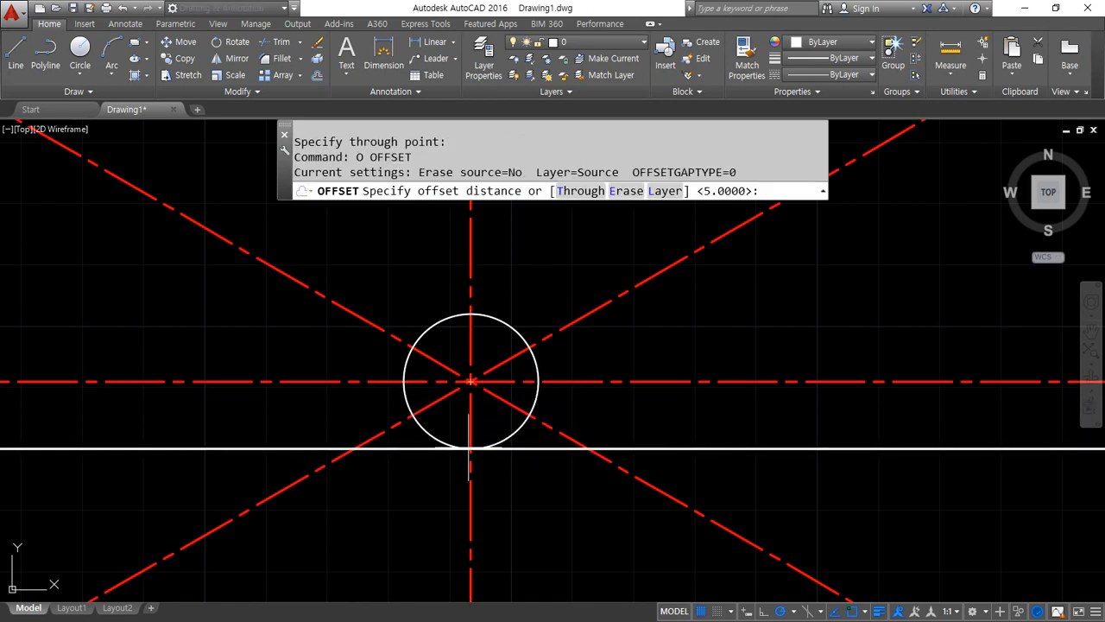
Offset the horizontal line below the circle 26 upward to locate the keyway's top edge
type("20")
key("Return")
left_click(630, 449)
left_click(671, 358)
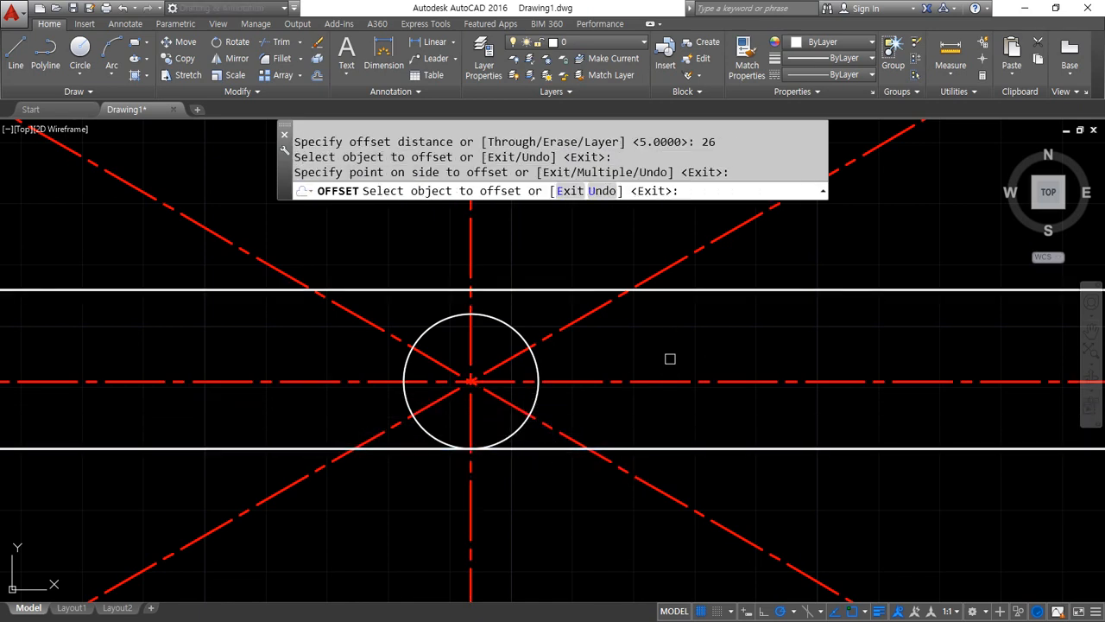
key("Return")
key("Return")
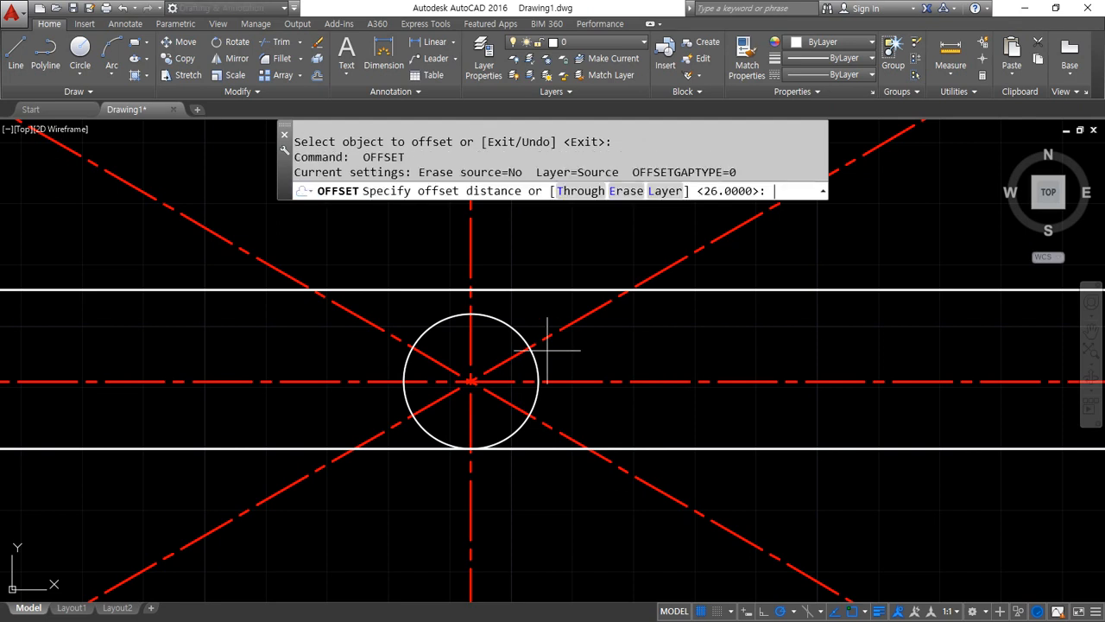
Offset the vertical centreline 3 to each side for the keyway's walls
type("3")
key("Return")
left_click(470, 242)
left_click(460, 247)
left_click(470, 249)
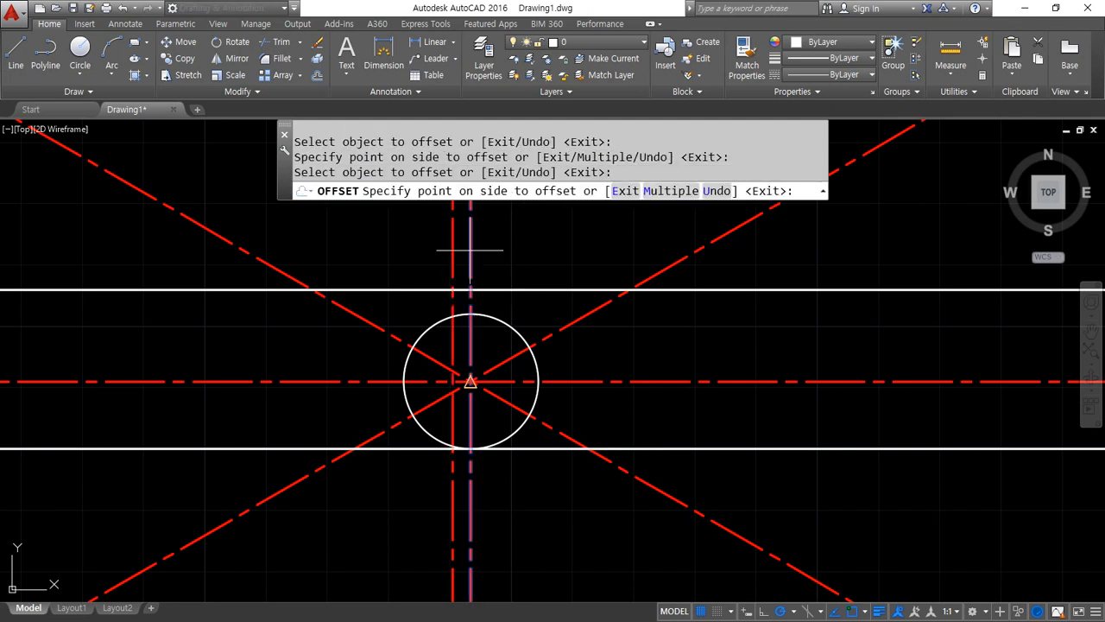
left_click(519, 250)
key("Return")
Match the two offset vertical lines to the white horizontal line above the circle
type("ma")
key("Return")
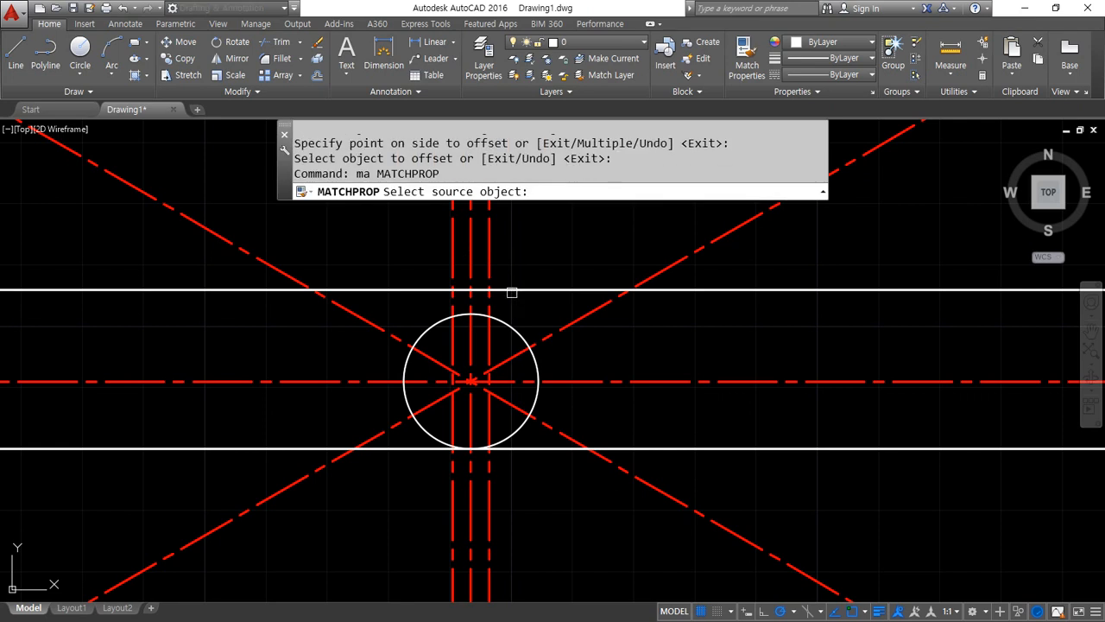
left_click(510, 291)
left_click(491, 260)
left_click(454, 267)
key("Return")
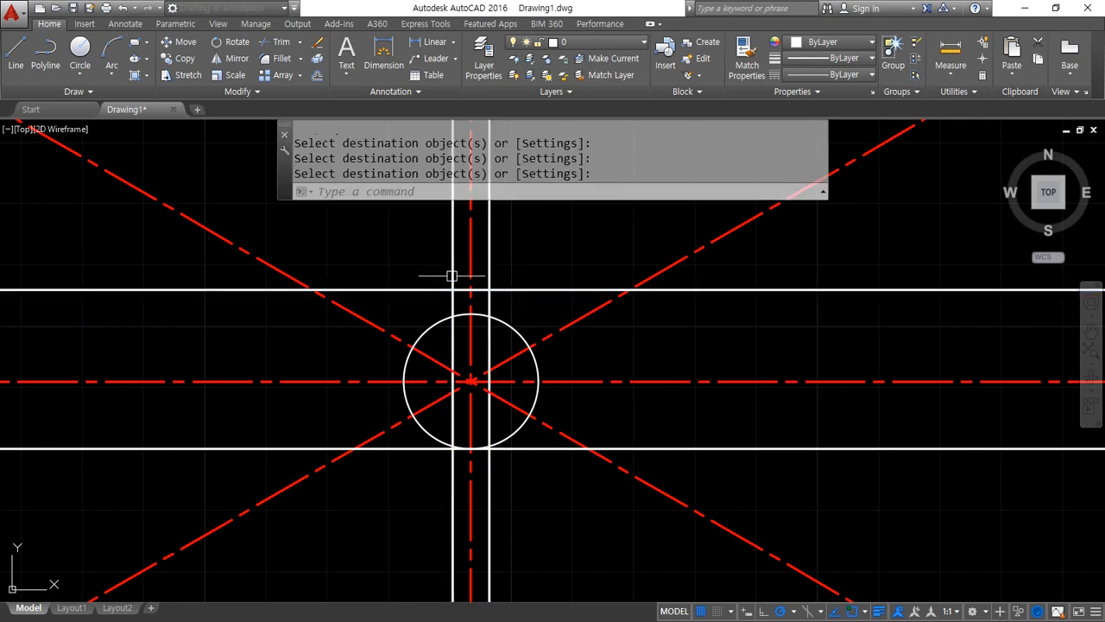
Fillet the keyway's top line with both vertical wall lines at radius 0 to form its two square corners
type("f")
key("Return")
left_click(457, 289)
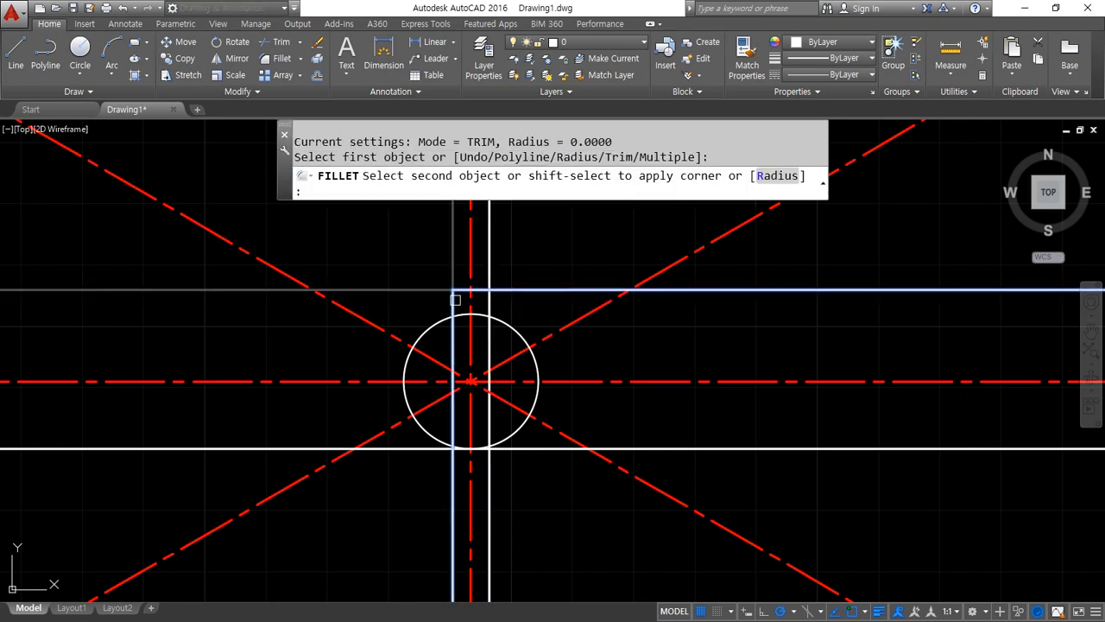
left_click(454, 302)
key("Return")
left_click(488, 301)
left_click(489, 298)
Fillet both keyway walls against the circle at radius 0 so that they end on it
key("Return")
left_click(489, 302)
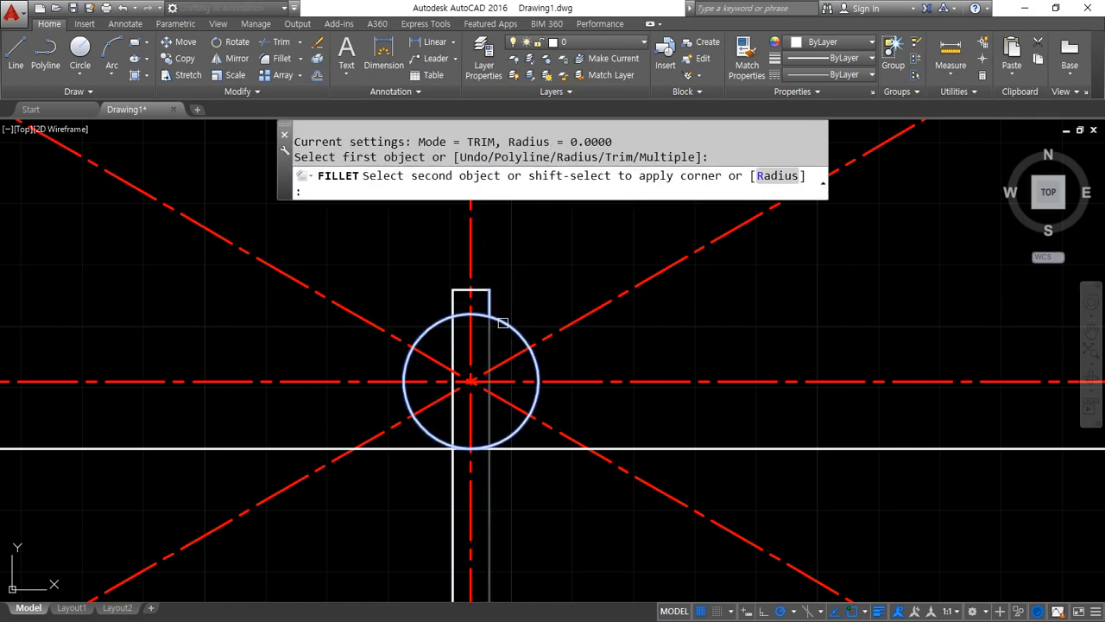
left_click(503, 321)
key("Return")
left_click(463, 314)
left_click(455, 305)
Trim the circle's arc between the two keyway walls to open the keyway into the bore
scroll(464, 320, "up", 4)
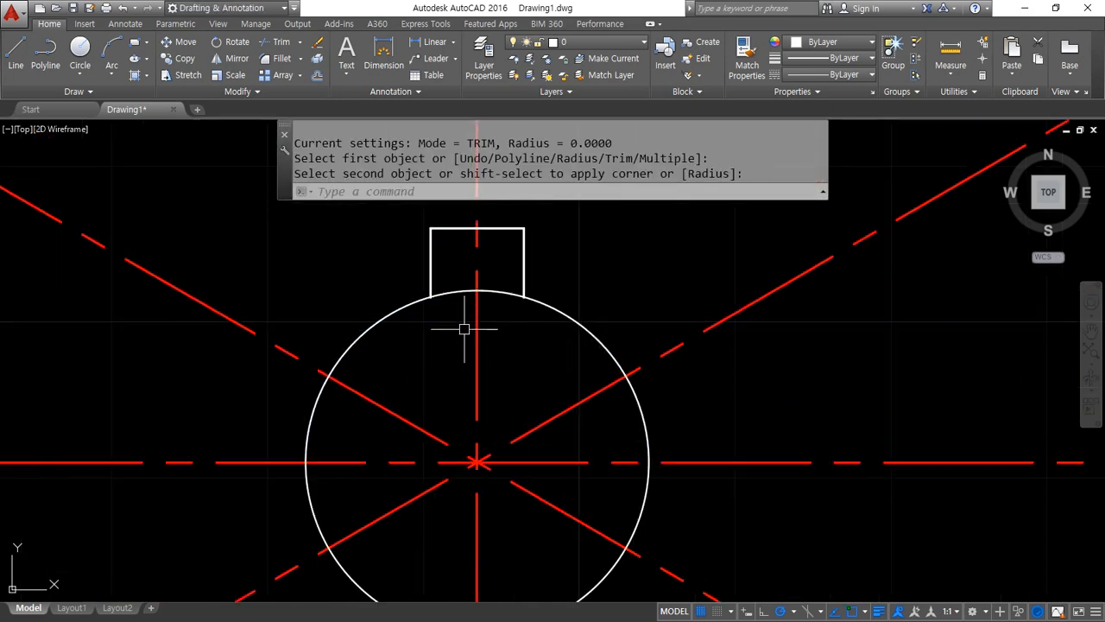
type("tr")
key("Return")
key("Return")
Erase the white horizontal line tangent to the underside of the bore circle
key("Return")
scroll(505, 326, "down", 4)
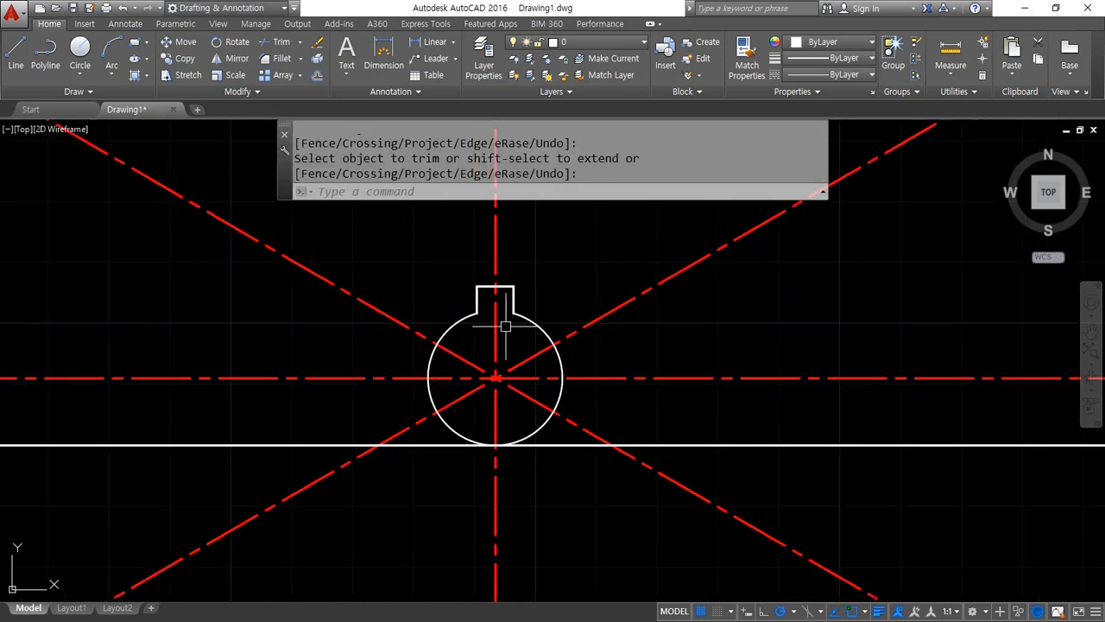
left_click(556, 443)
type("e")
Draw a circle of radius 19.5 centred on the intersection of the centrelines
key("Return")
type("c")
key("Return")
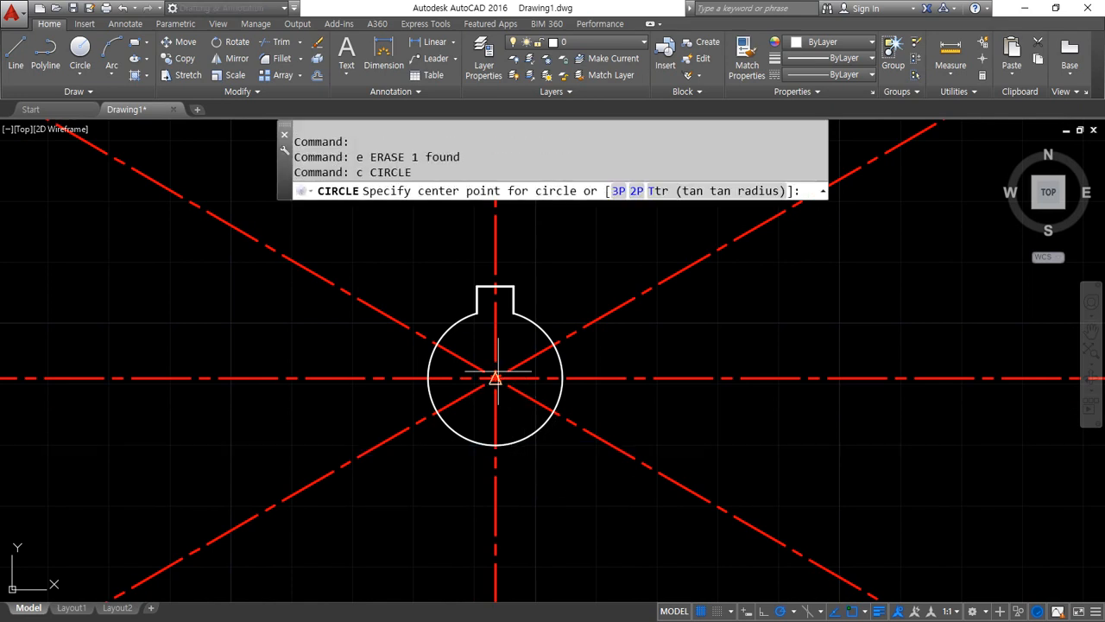
left_click(495, 377)
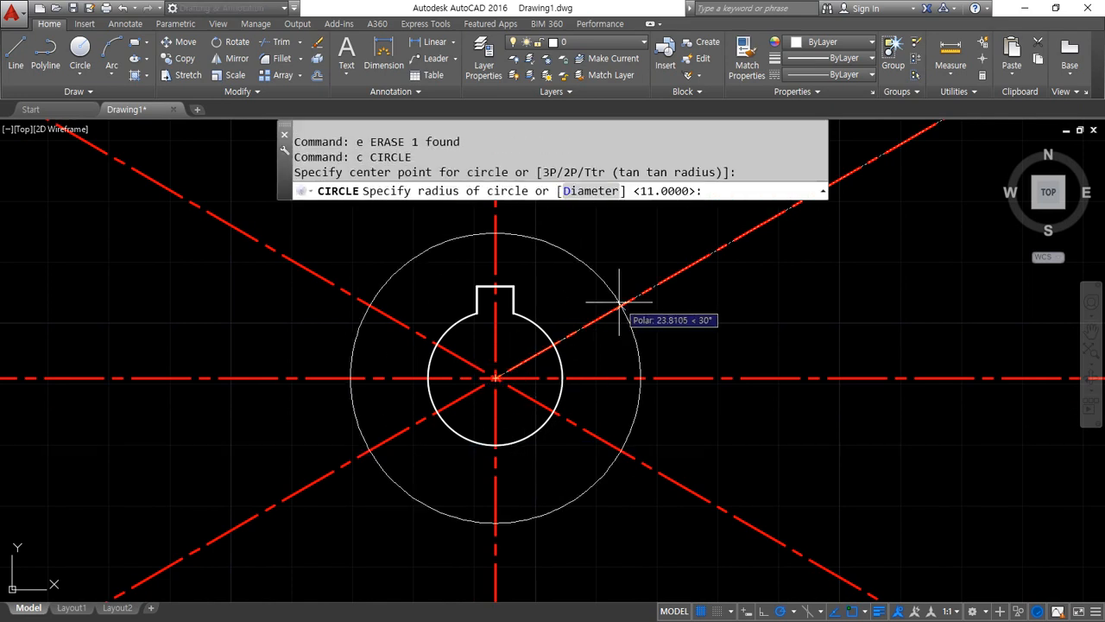
type("19.")
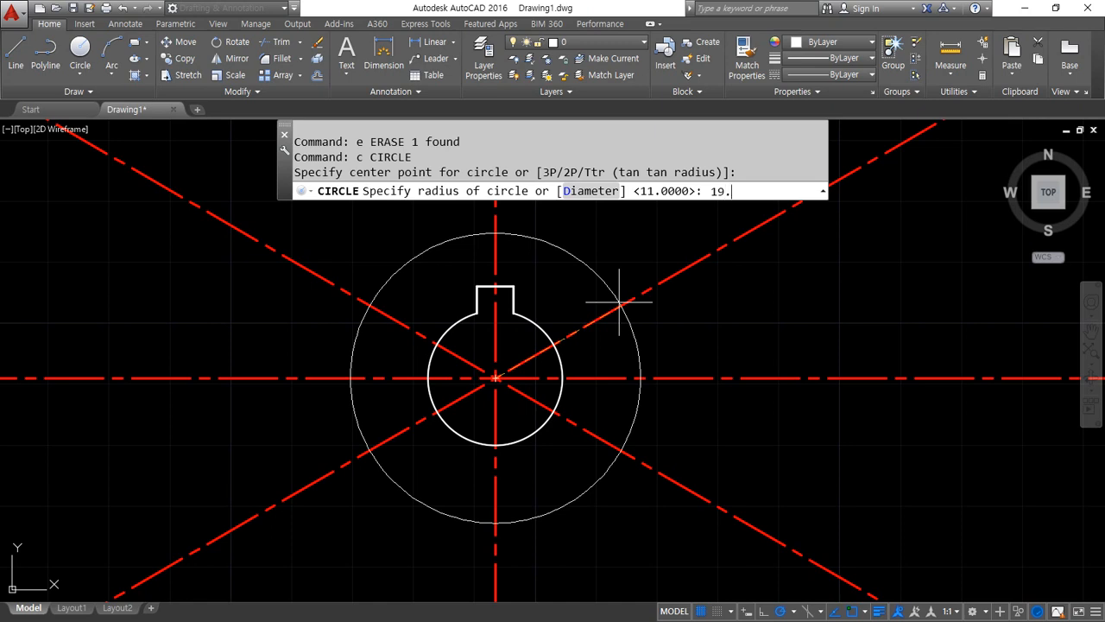
type("5")
key("Return")
Draw a concentric circle of radius 25 around the same centre
type("c")
key("Return")
left_click(495, 378)
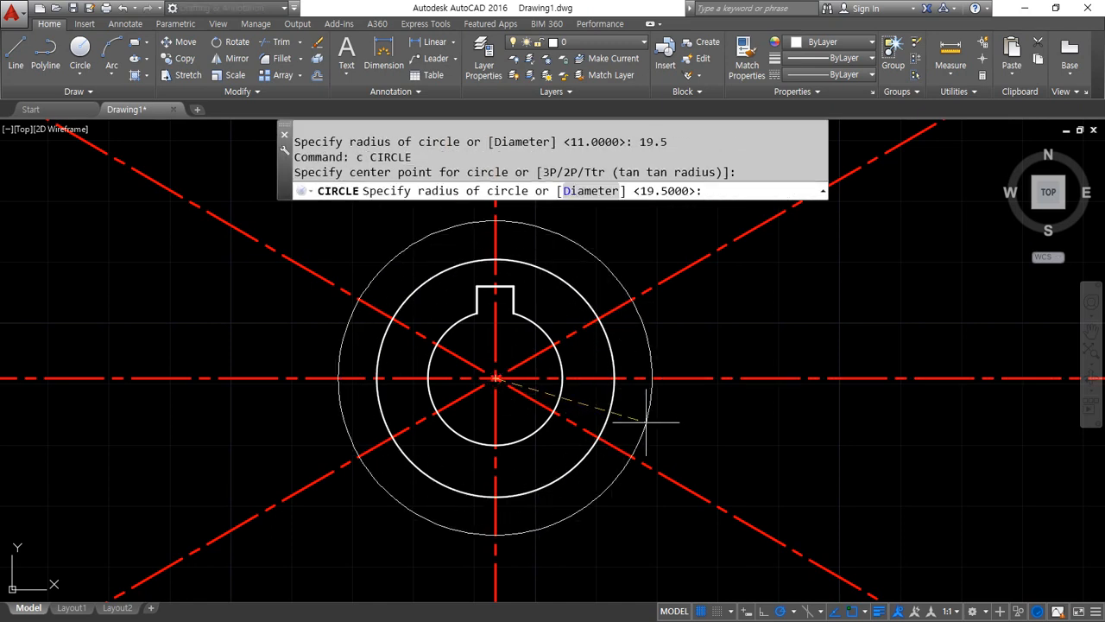
type("25")
key("Return")
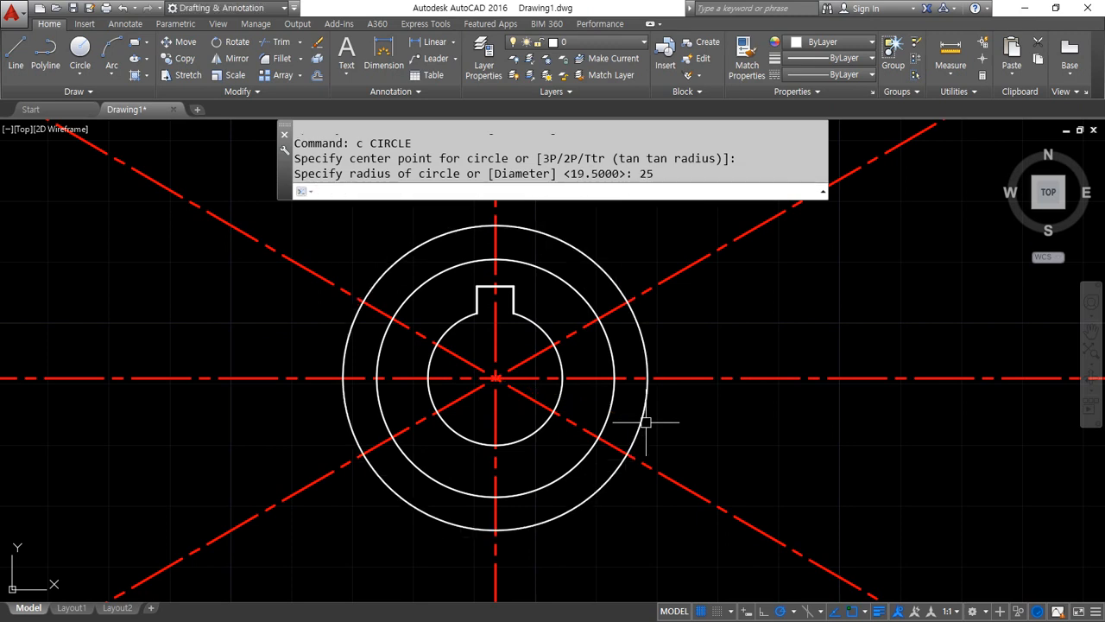
Draw a concentric circle of diameter 95 around the bore as the wheel's outer edge
type("c")
key("Return")
left_click(494, 377)
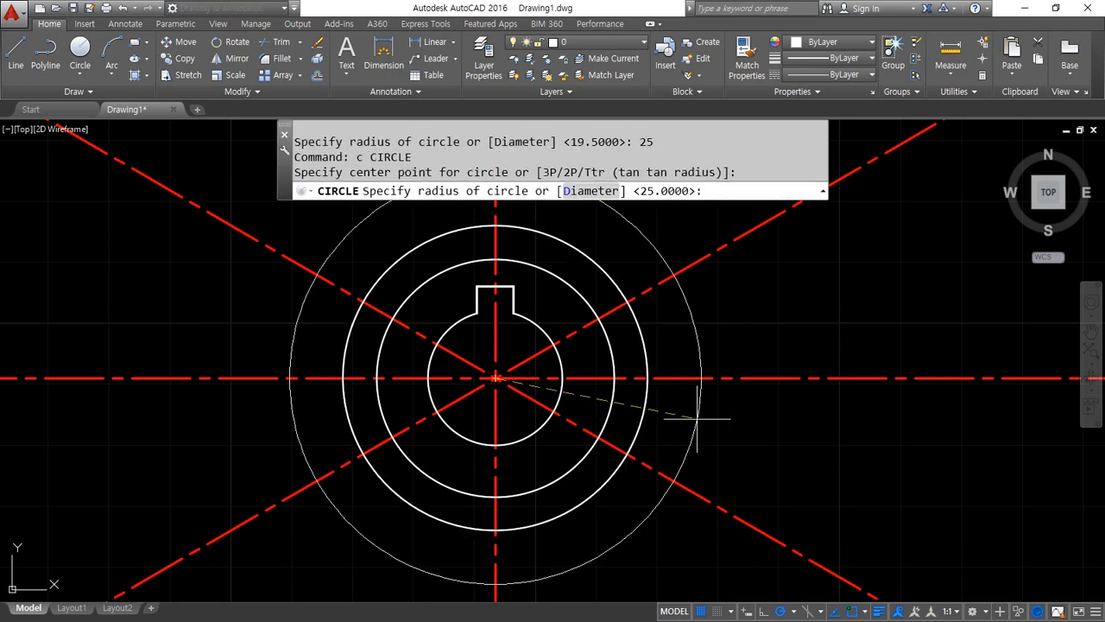
type("d")
key("Return")
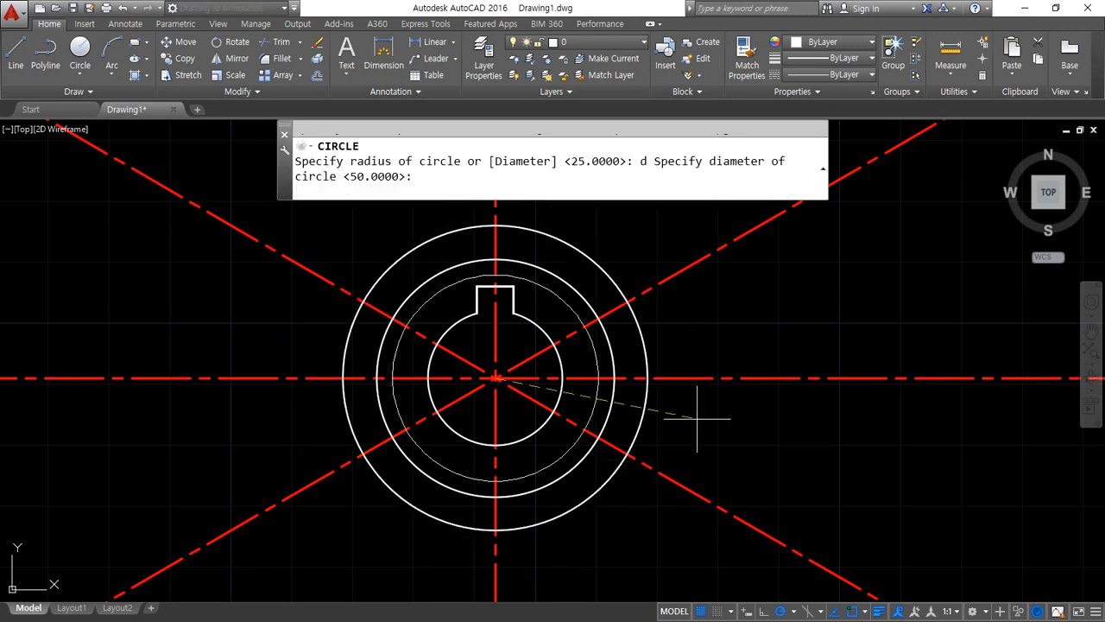
type("95")
key("Return")
Offset the 95-diameter circle outward by 5 as a boundary for the centrelines
type("o")
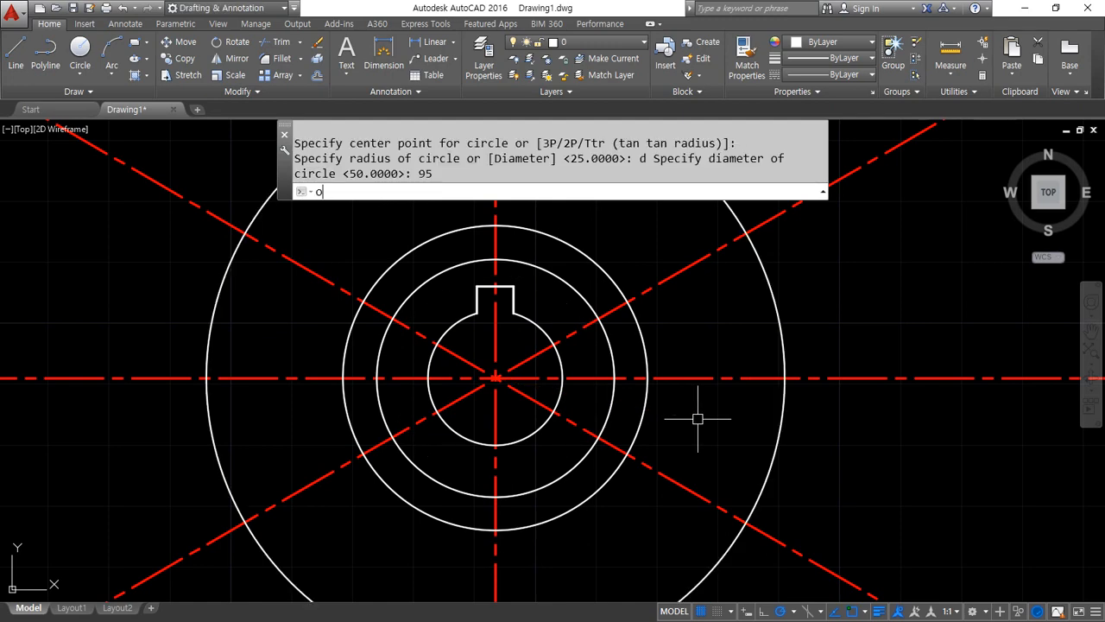
key("Return")
type("5")
key("Return")
left_click(777, 317)
left_click(859, 317)
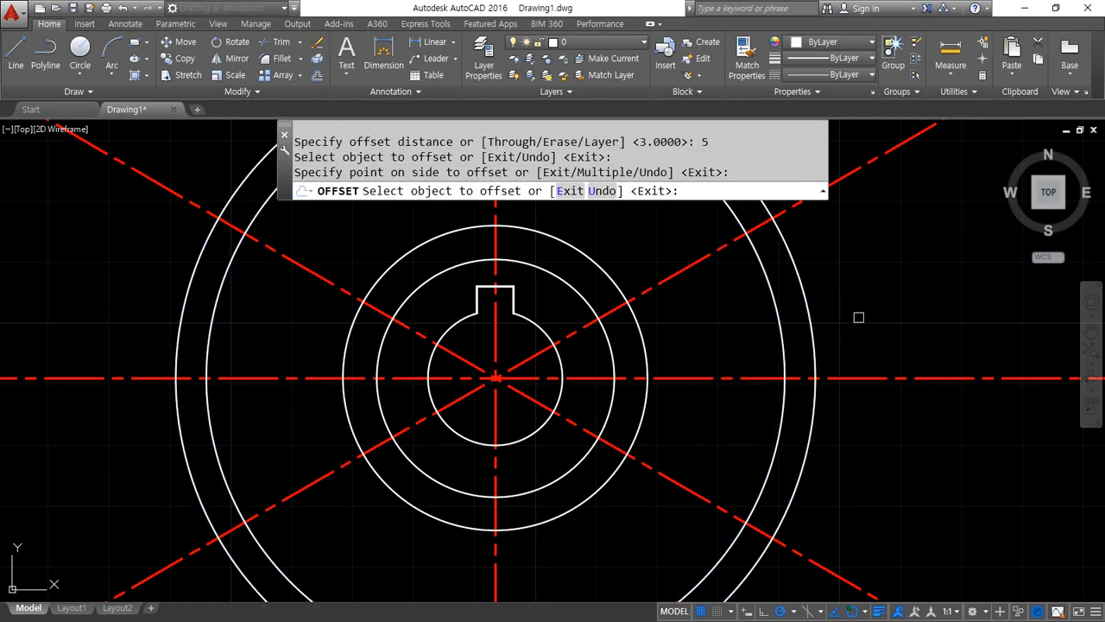
key("Return")
Trim the parts of all centrelines that extend outside the outermost offset circle
scroll(859, 317, "down", 3)
type("tr")
key("Return")
left_click(786, 439)
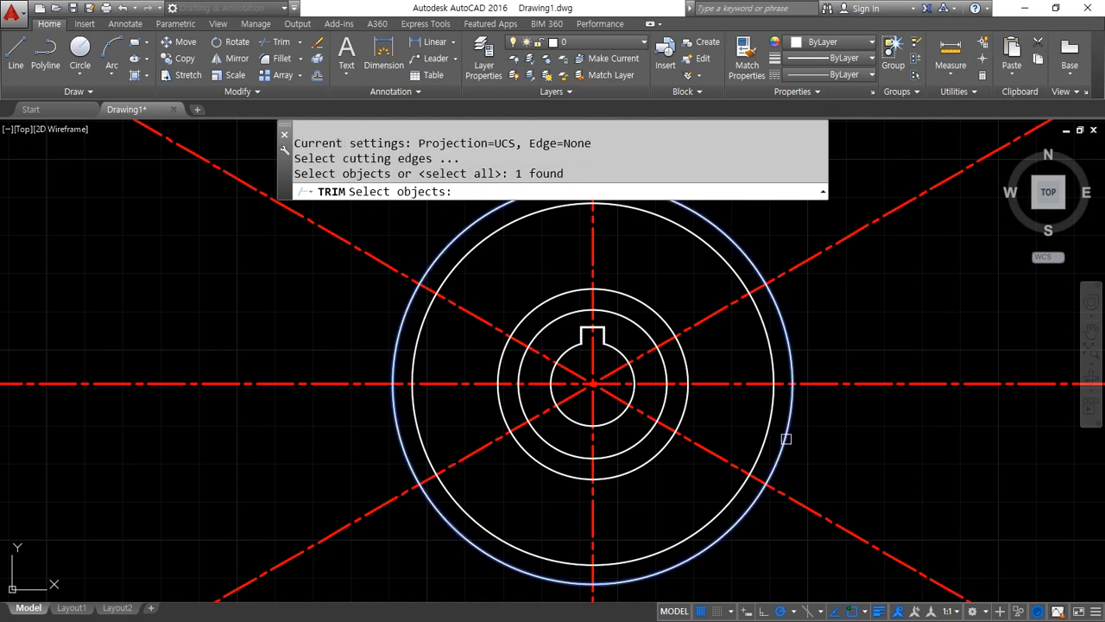
key("Return")
left_click_drag(882, 563, 810, 185)
left_click(421, 296)
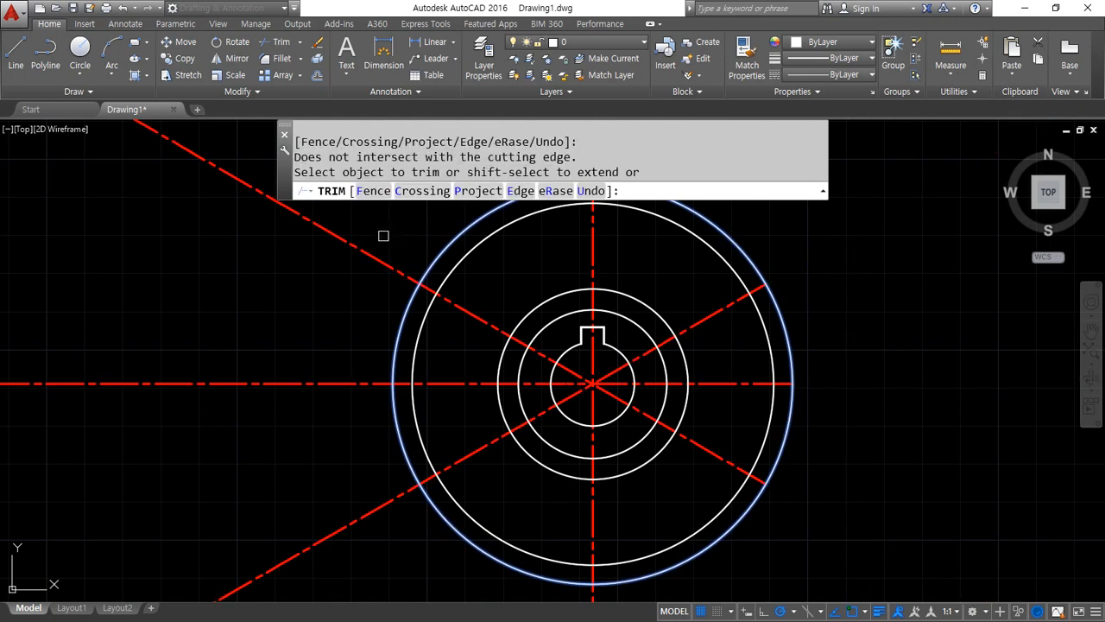
left_click_drag(339, 223, 316, 603)
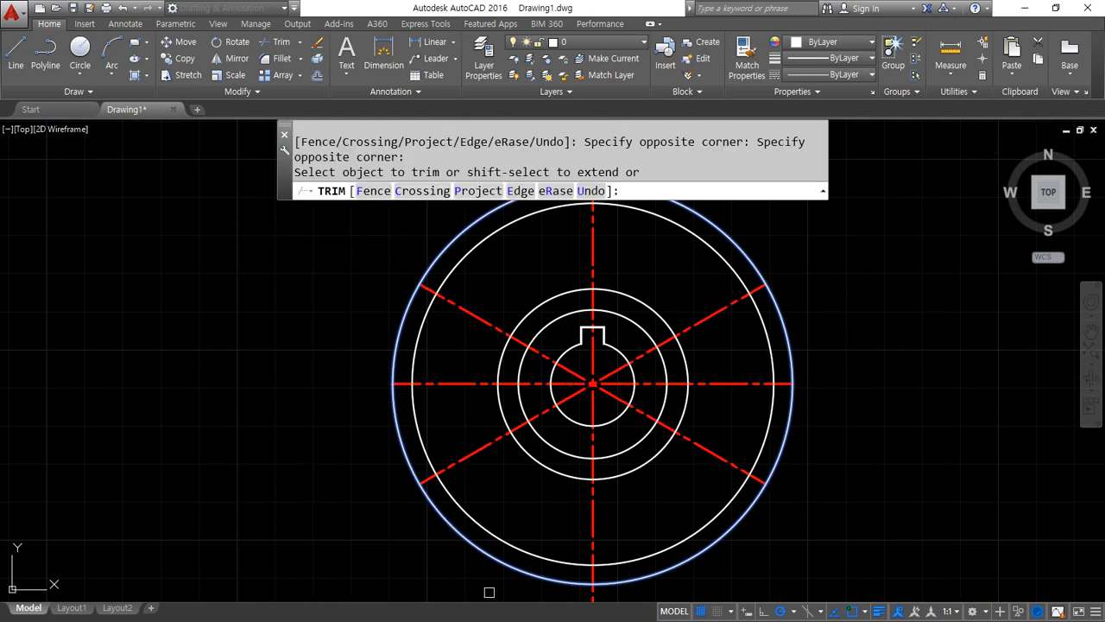
left_click(589, 592)
middle_click_drag(583, 225, 544, 323)
left_click(548, 252)
key("Return")
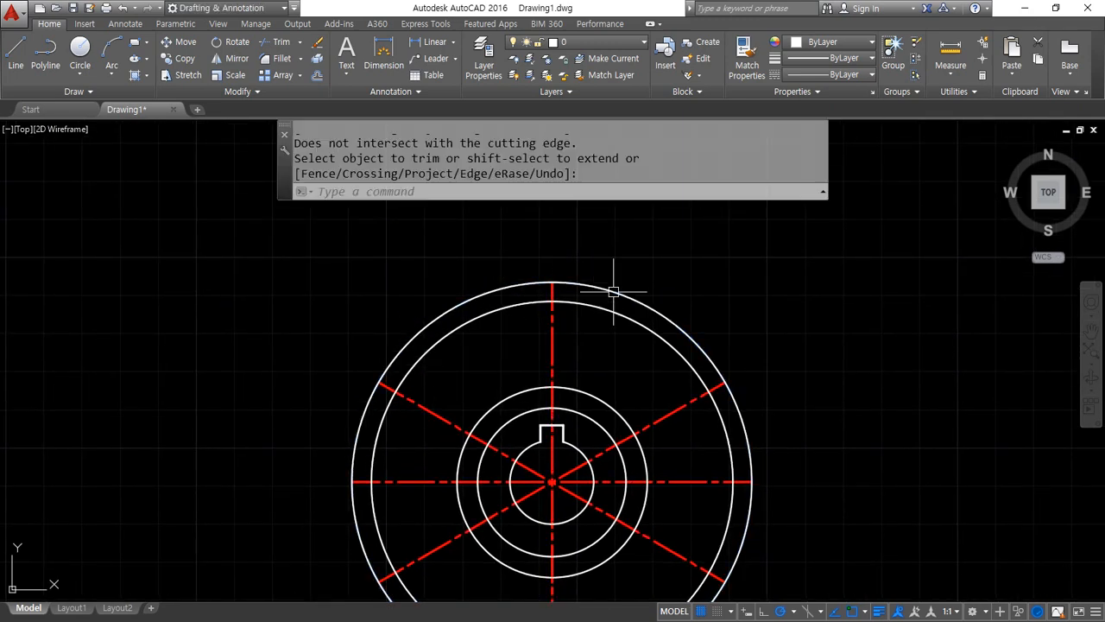
Erase the outermost offset circle used as the trimming boundary
left_click(614, 291)
type("e")
key("Return")
mouse_move(504, 450)
middle_mouse_down()
mouse_move(409, 336)
mouse_move(383, 335)
middle_mouse_up()
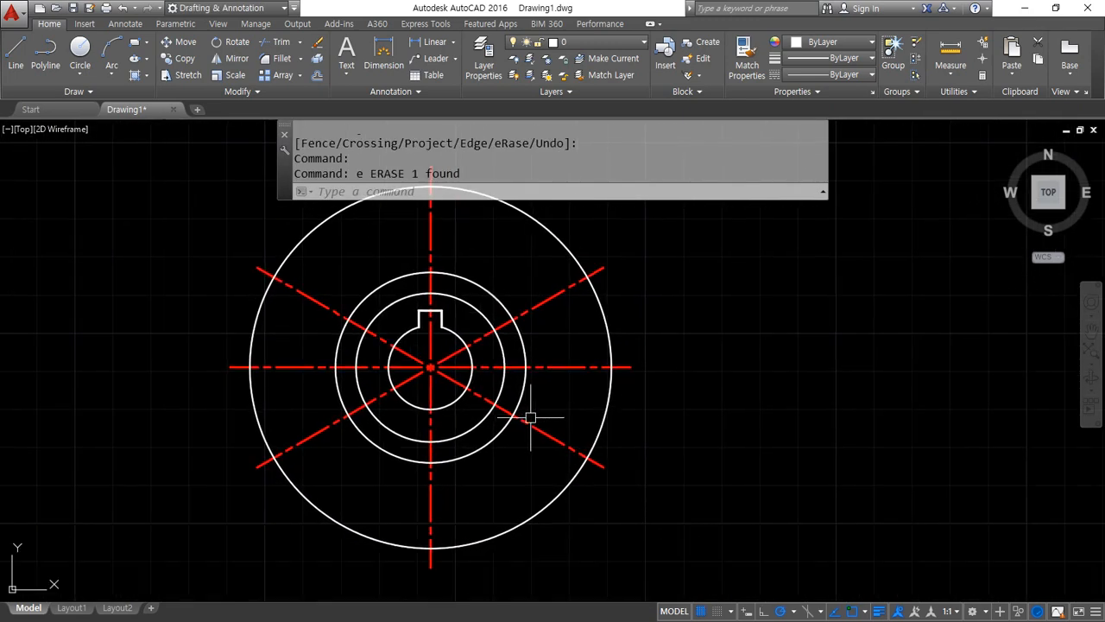
Match the radius 25 circle to the properties of the red horizontal centreline
type("ma")
key("Return")
left_click(541, 368)
left_click(524, 347)
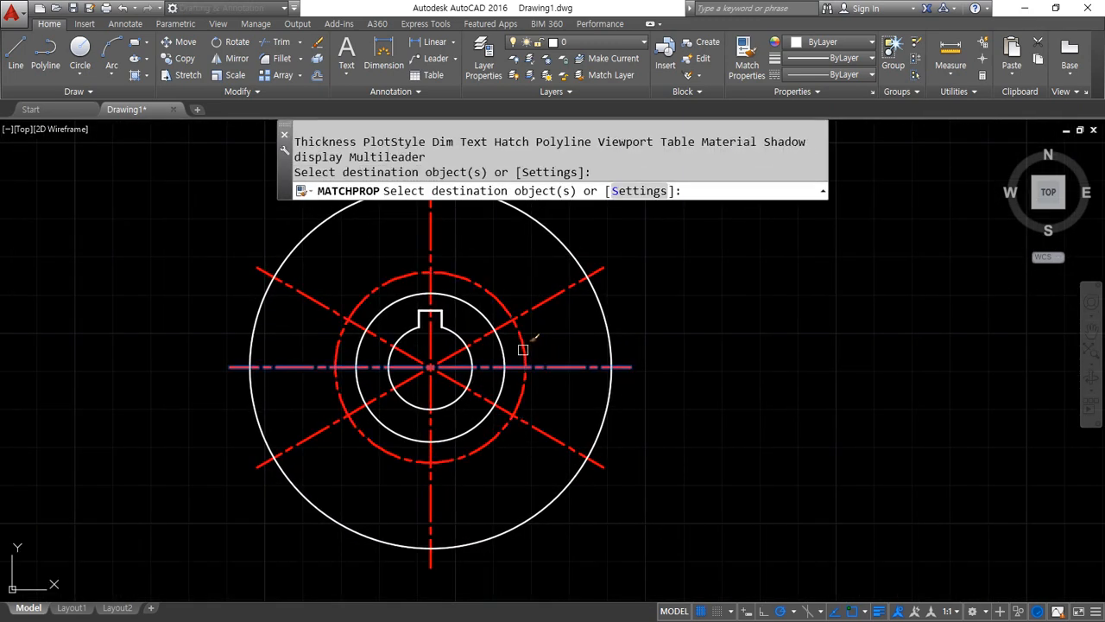
key("Return")
Draw two 7-diameter circles where the red circle crosses the vertical centreline and the upper-right diagonal centreline
scroll(402, 309, "up", 4)
middle_click_drag(452, 313, 352, 352)
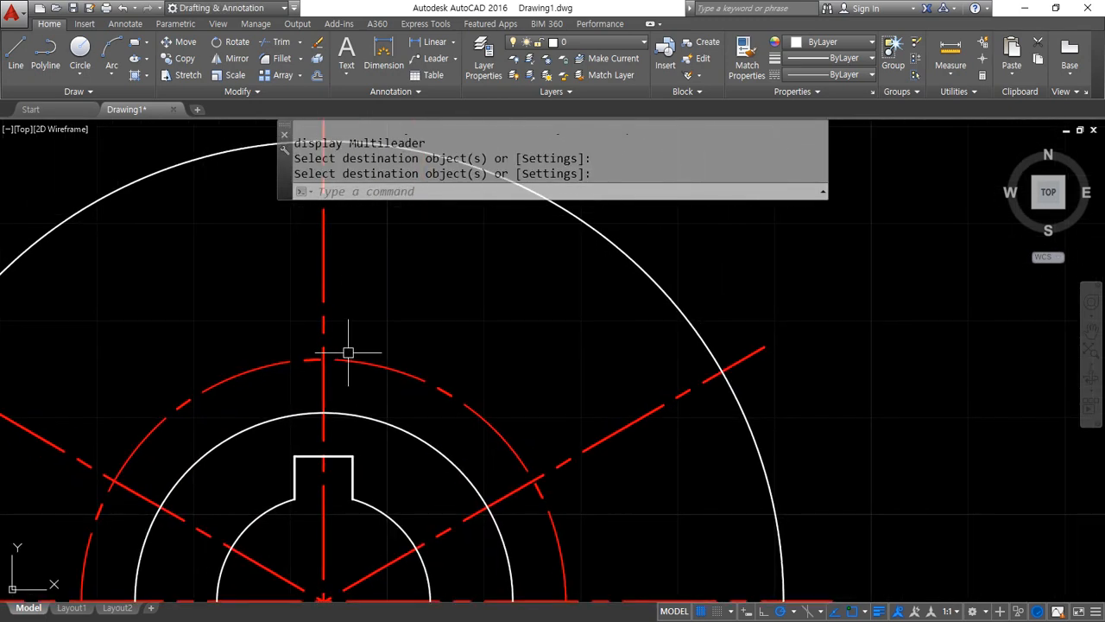
type("c")
key("Return")
left_click(322, 360)
type("d")
key("Return")
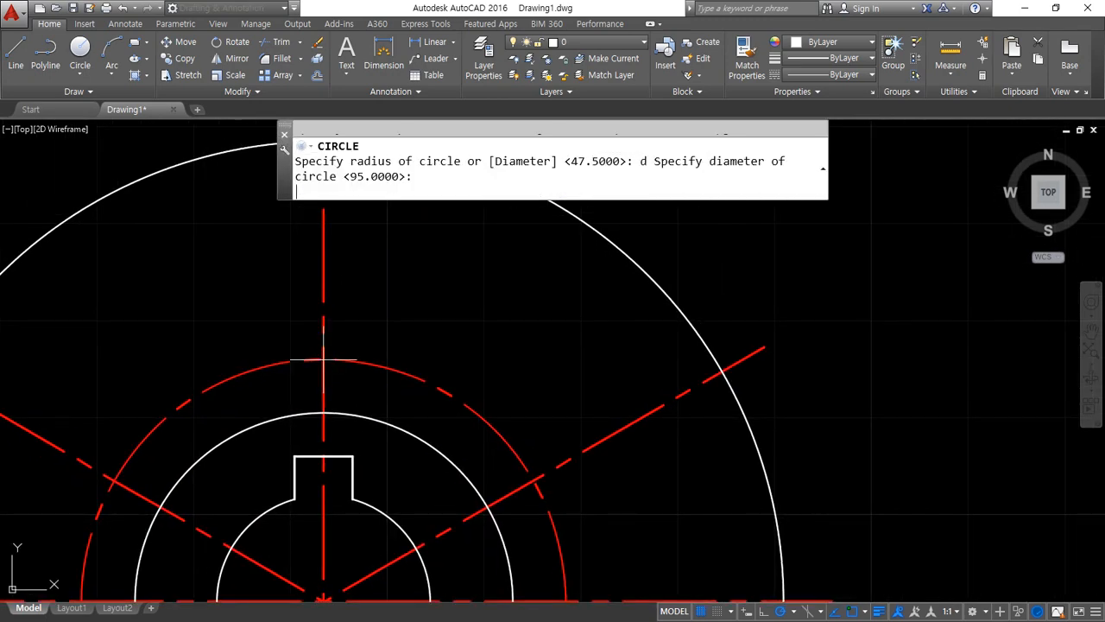
type("7")
key("Return")
key("Return")
left_click(533, 481)
Offset the vertical and upper-right diagonal centrelines by 7/2 towards the sector between them
key("Return")
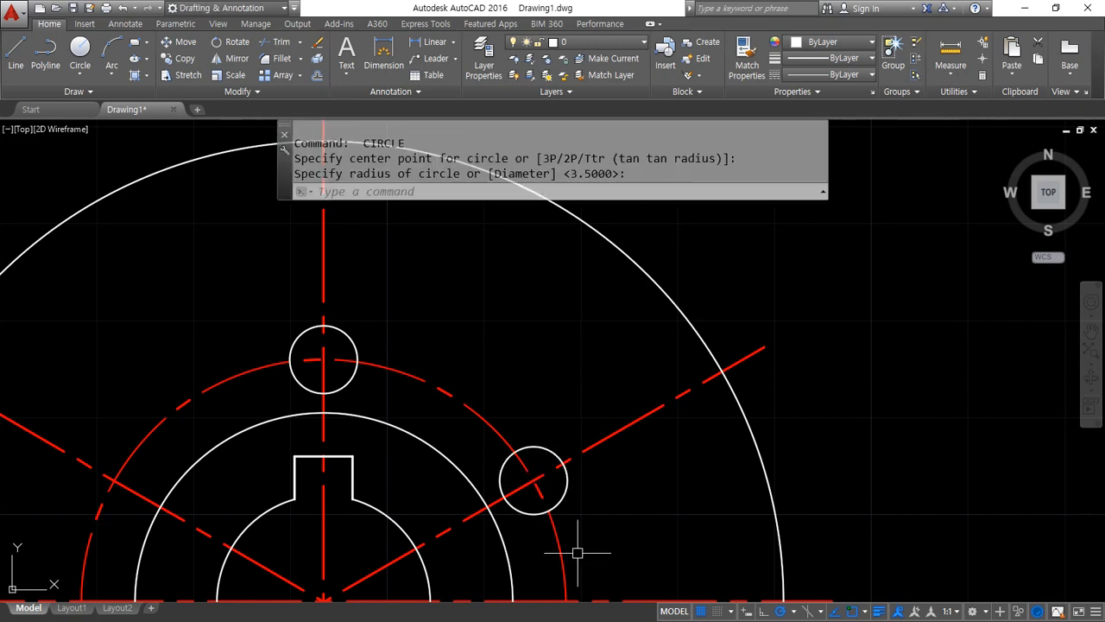
type("o")
key("Return")
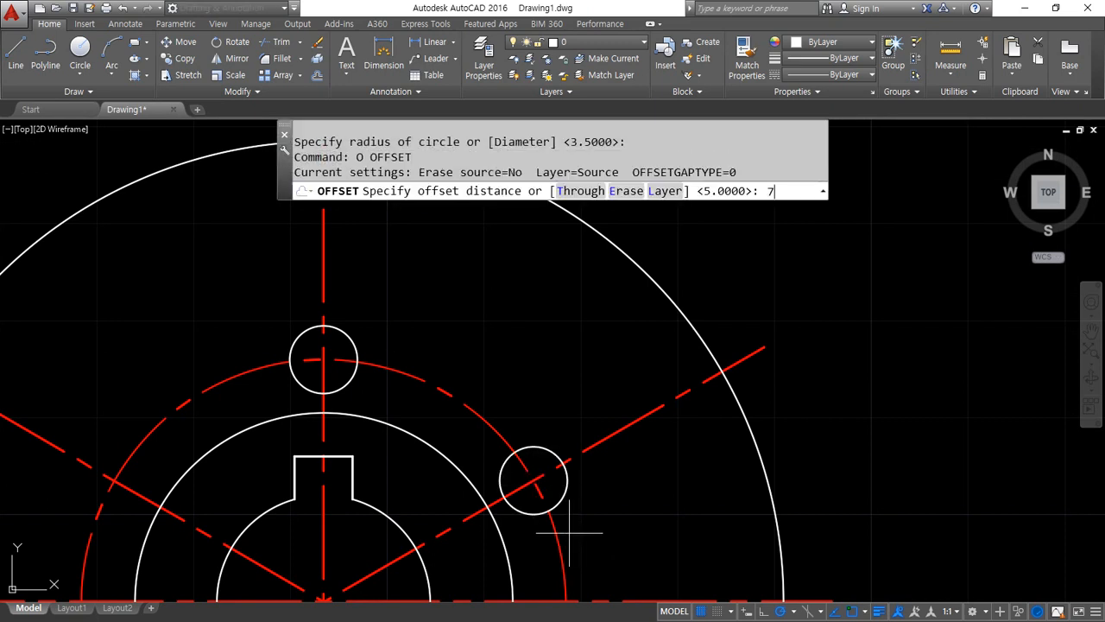
type("7/2")
key("Return")
left_click(634, 420)
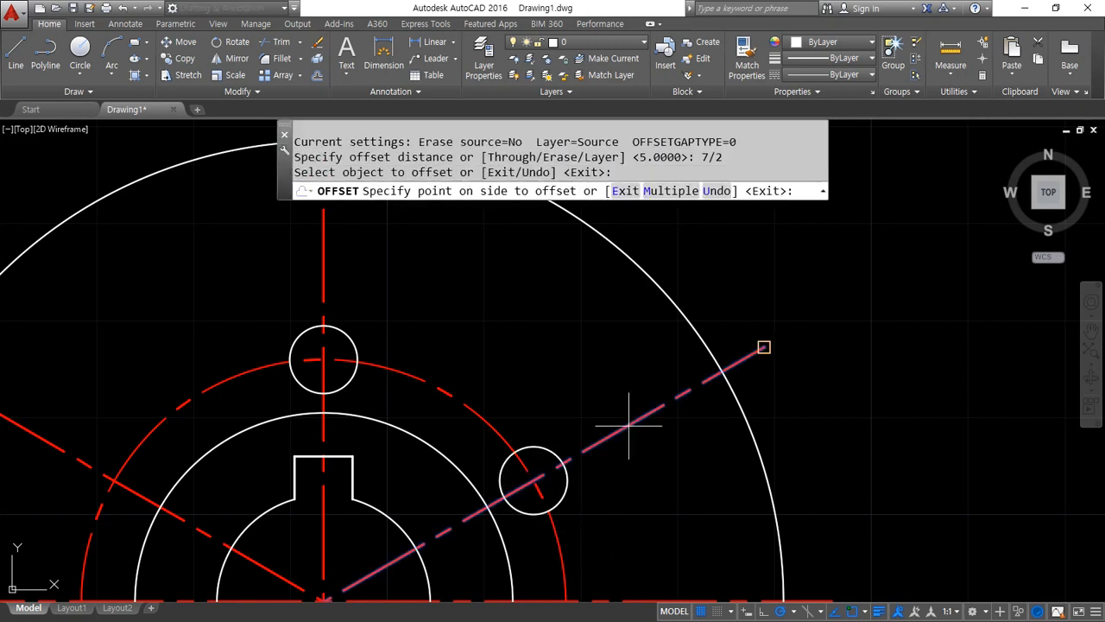
left_click(398, 305)
left_click(324, 274)
left_click(380, 294)
Match both offset centrelines to the properties of the white 7-diameter circle
key("Return")
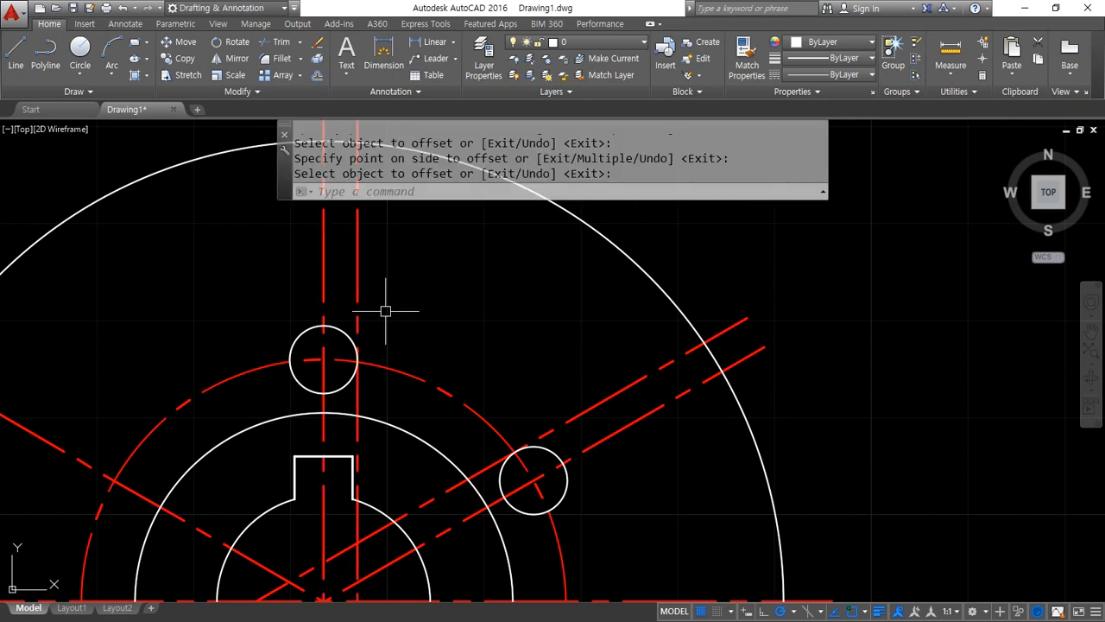
type("ma")
key("Return")
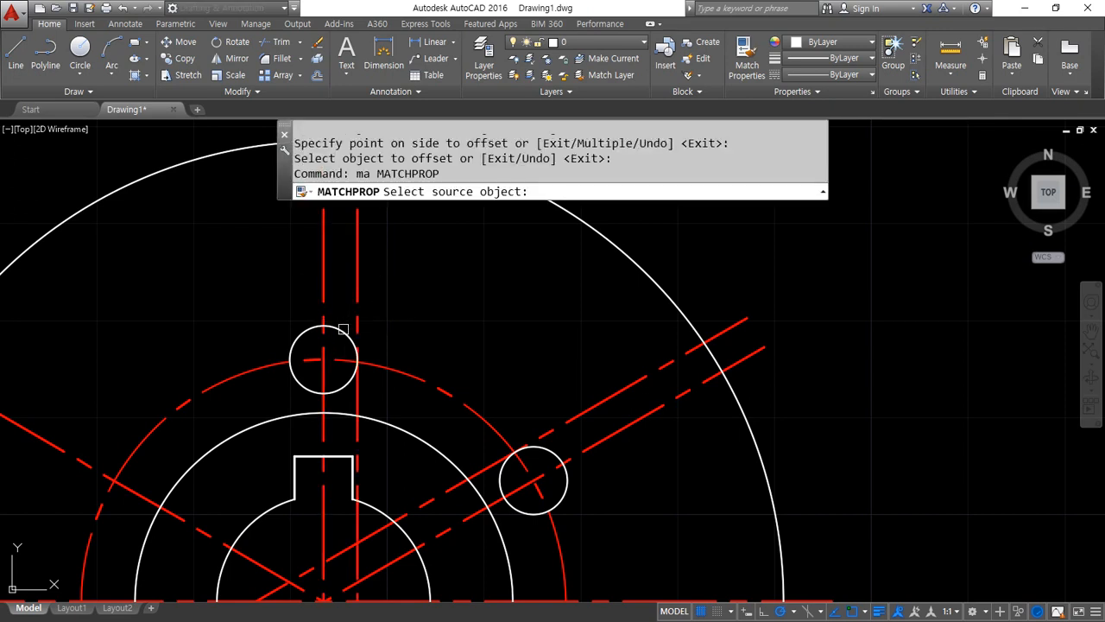
left_click(358, 305)
left_click(559, 423)
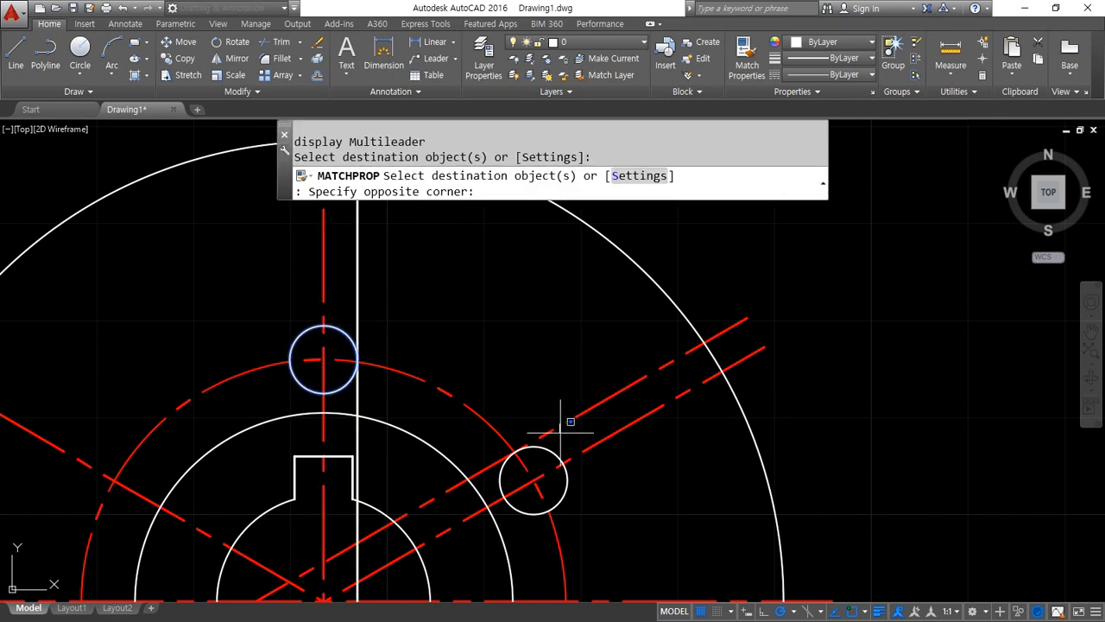
left_click(549, 438)
key("Return")
Fillet the two white offset lines against their small circles at radius 0 so that they end on them
type("f")
key("Return")
left_click(499, 477)
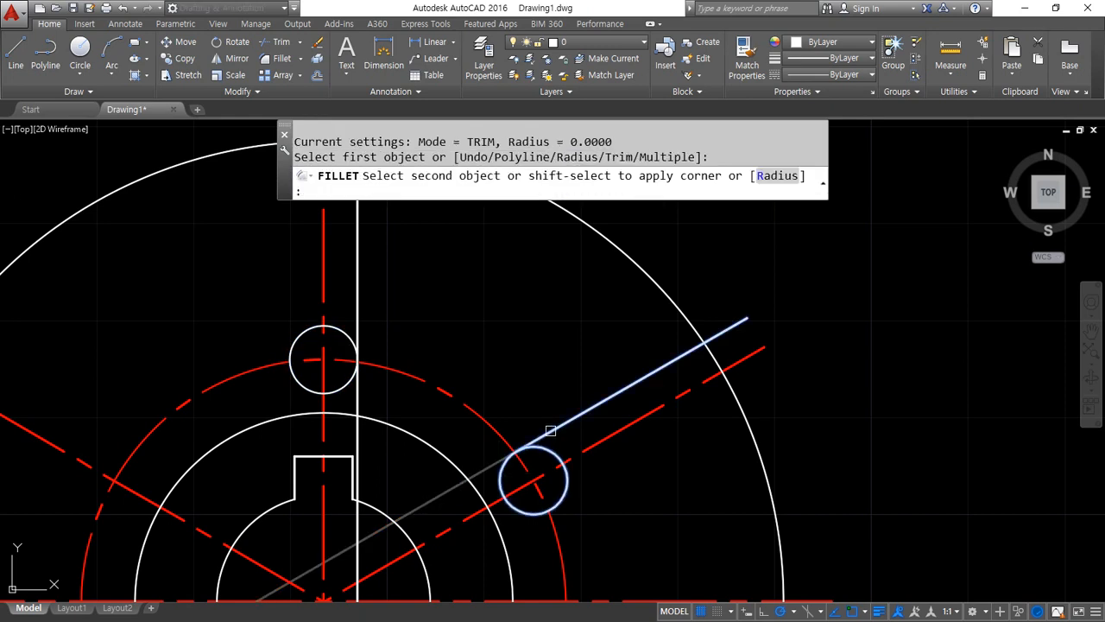
left_click(547, 431)
key("Return")
left_click(357, 354)
left_click(359, 319)
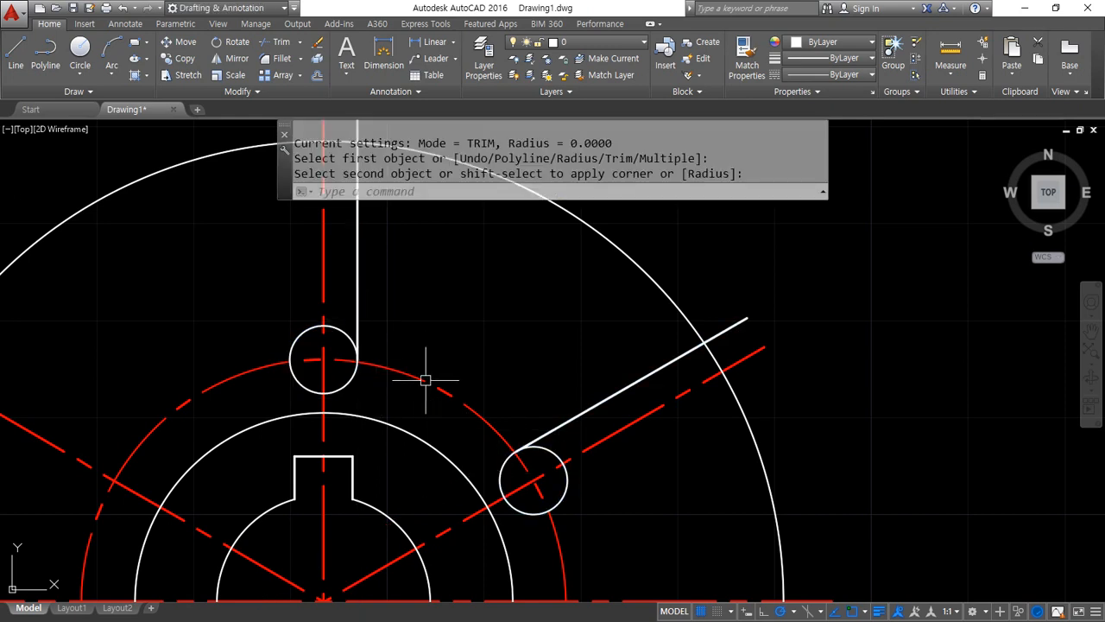
Trim both small circles to leave only the inner slot-end arcs between the white lines and the centrelines
type("tr")
key("Return")
key("Return")
left_click(301, 331)
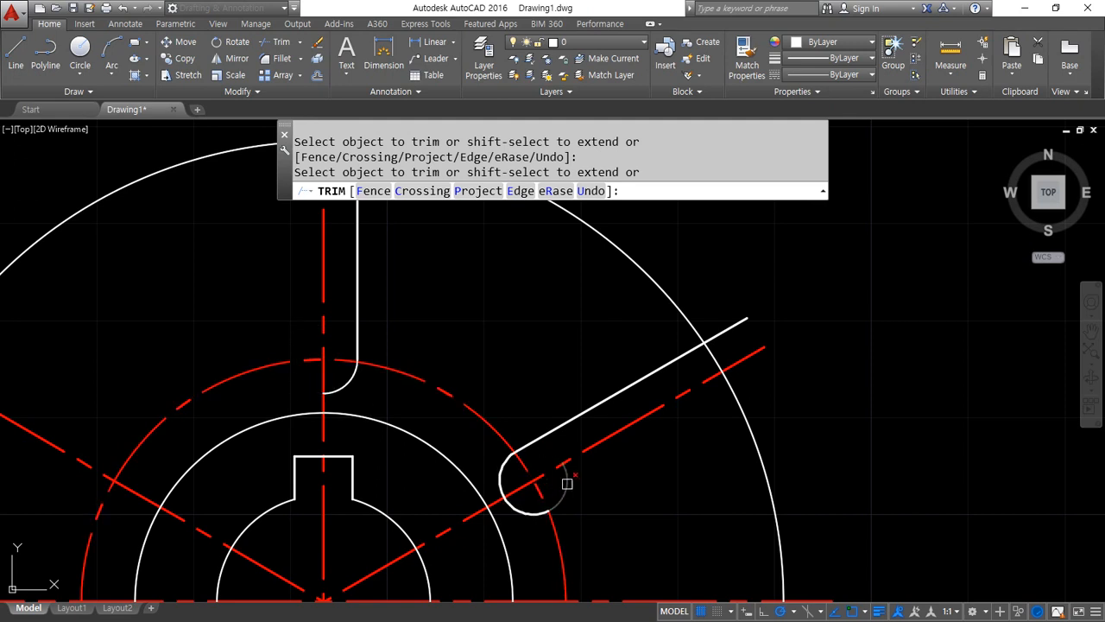
middle_click_drag(463, 336, 318, 419)
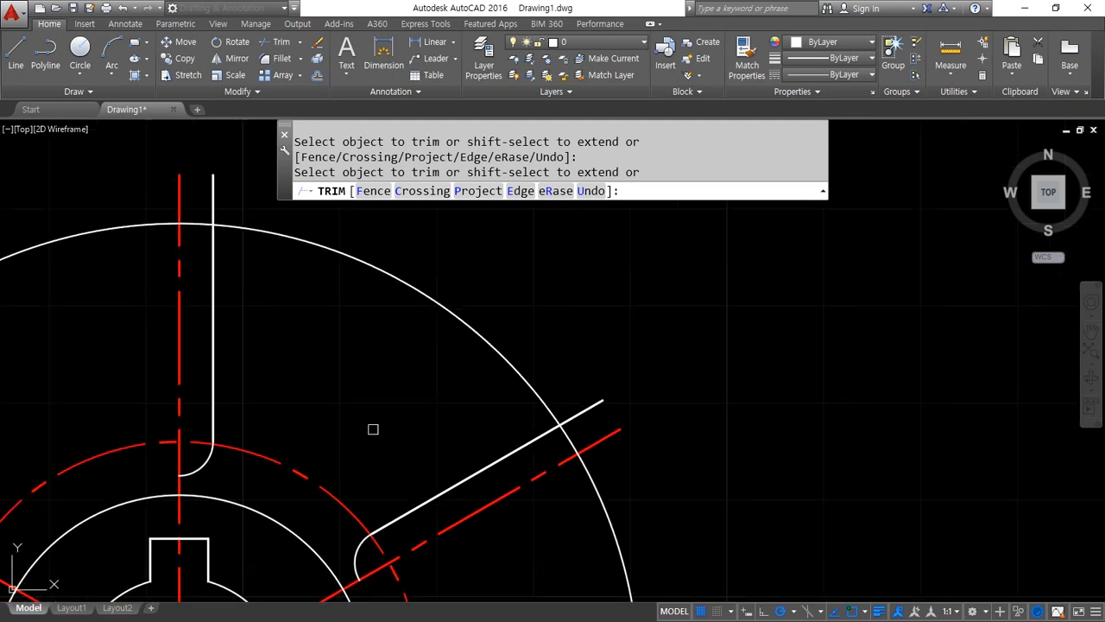
key("Return")
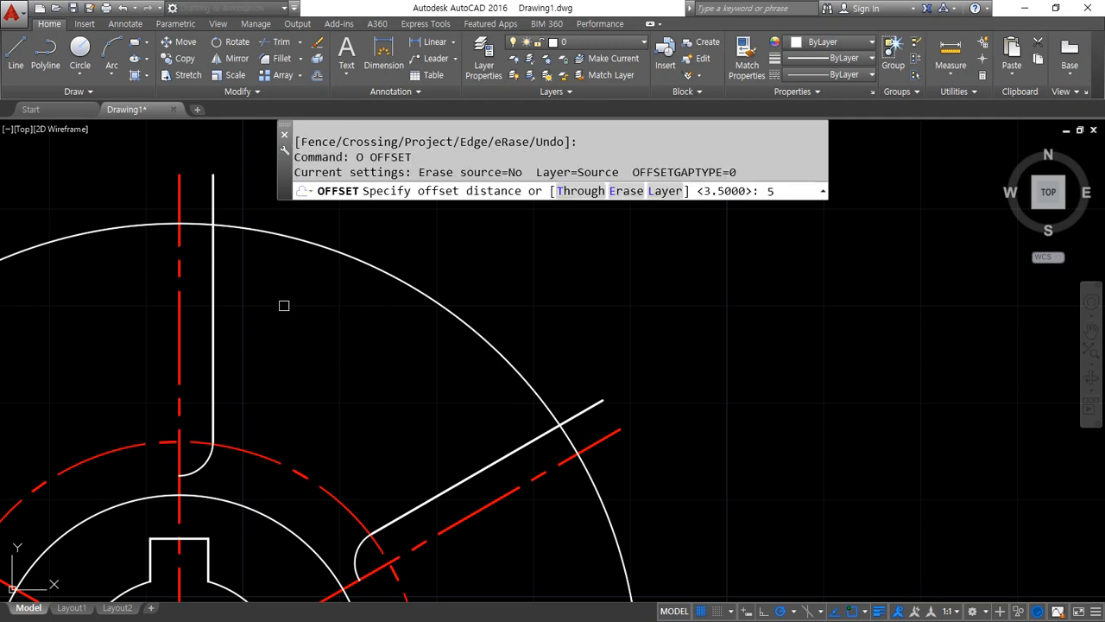
Offset the vertical and diagonal slot edges by 5 into the sector between them
key("Return")
left_click(214, 302)
left_click(291, 334)
left_click(461, 480)
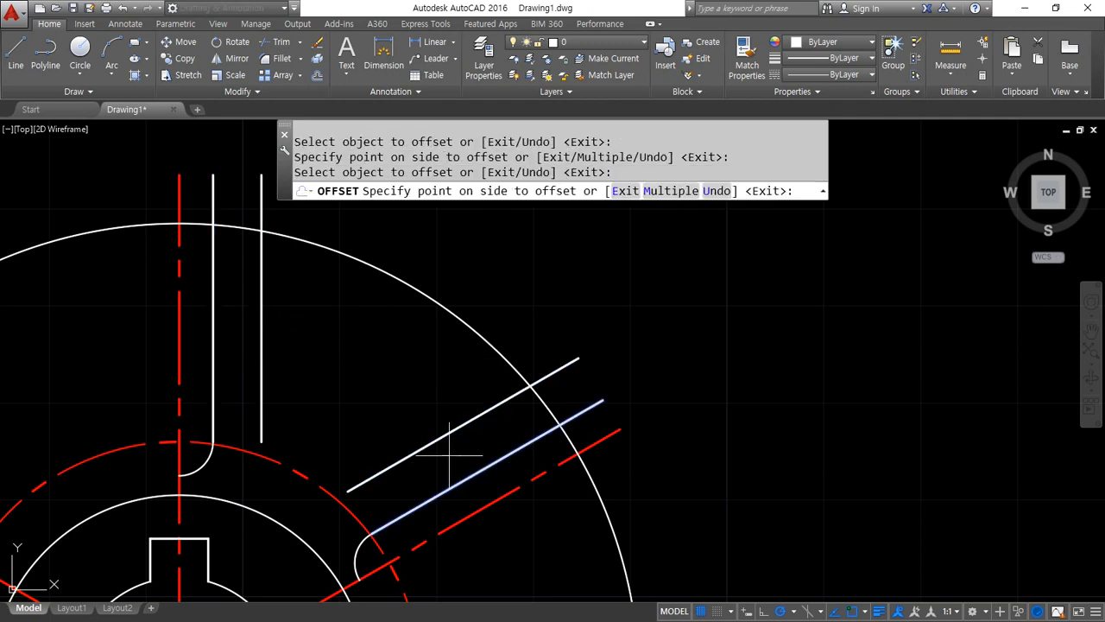
left_click(449, 455)
key("Return")
Trim the outer circle to short arcs between each slot edge and its offset line, and cut the slot edges' overhangs
type("tr")
key("Return")
key("Return")
left_click(523, 377)
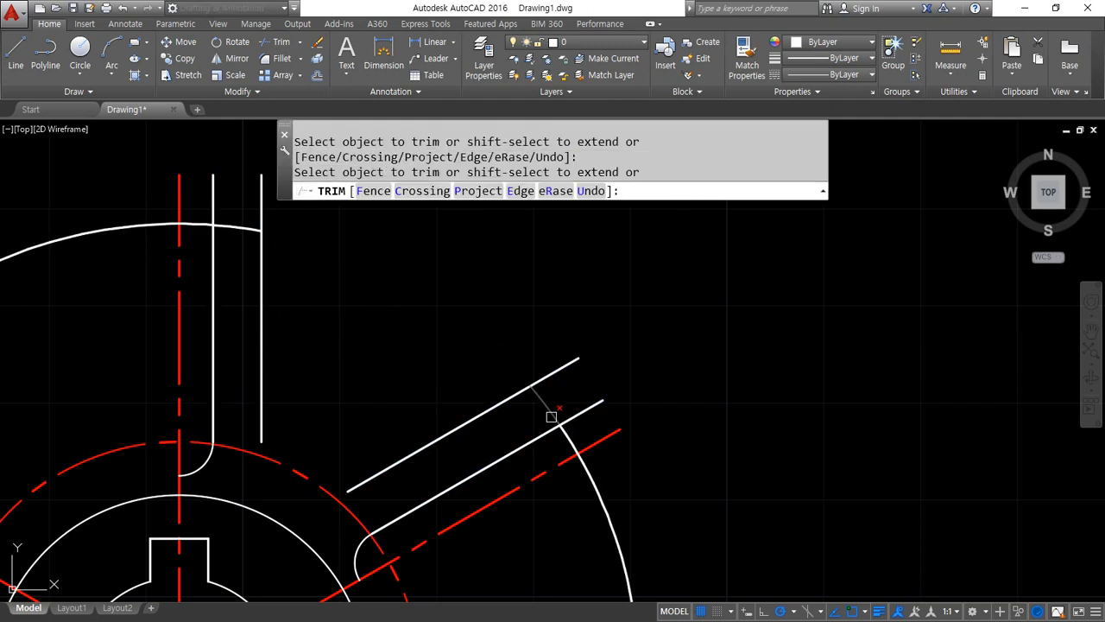
left_click(570, 436)
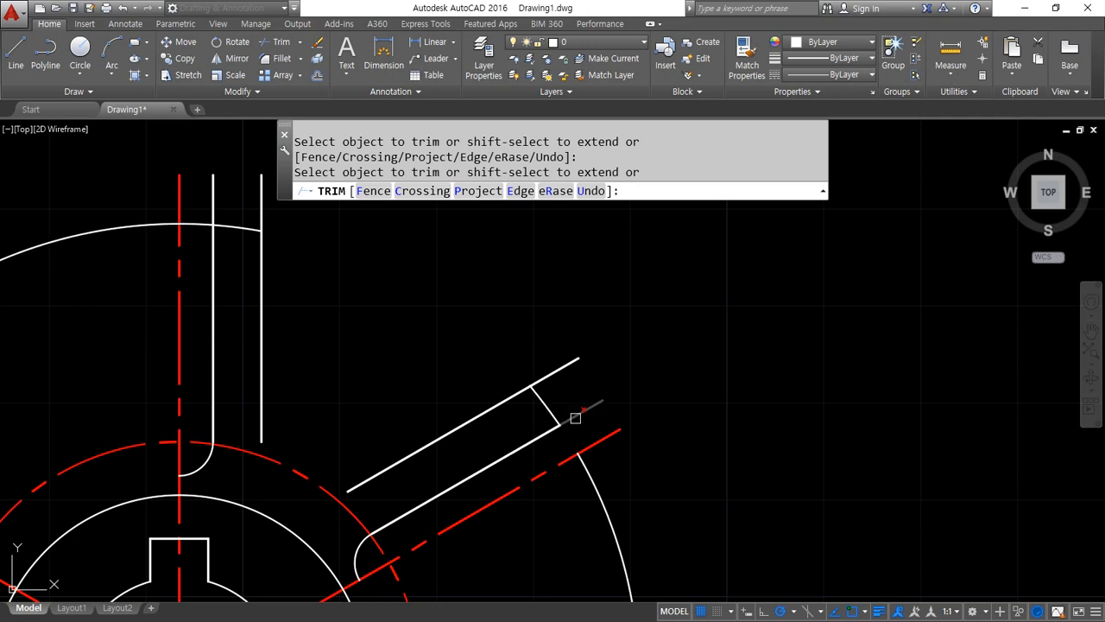
left_click(194, 220)
left_click(195, 225)
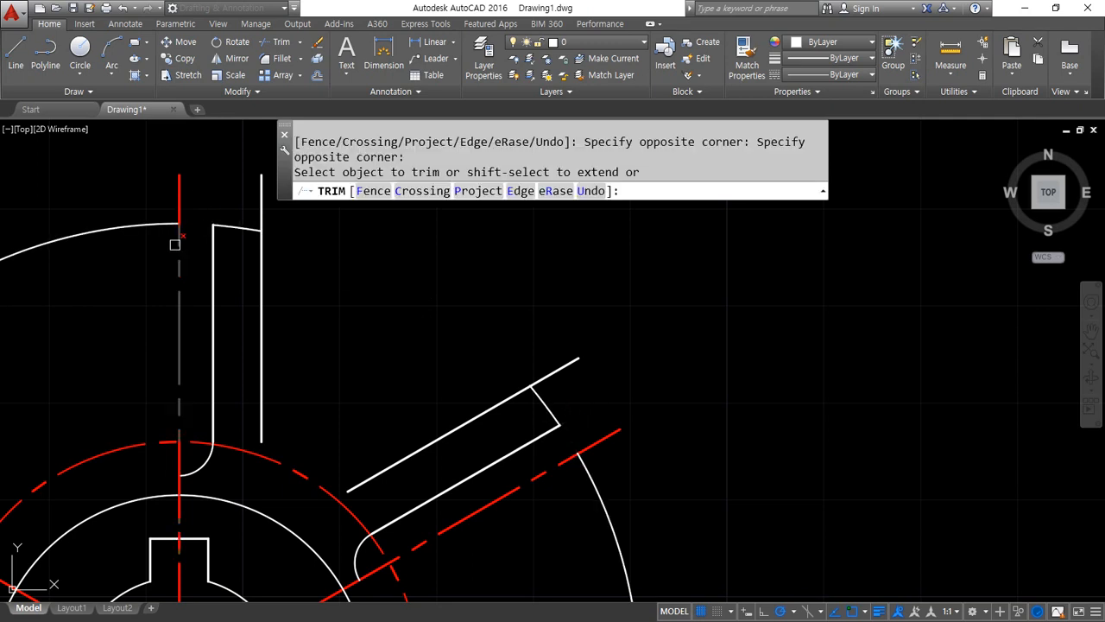
key("Return")
Erase the remaining large arc of the outer circle
key("Return")
left_click(138, 226)
type("e")
key("Return")
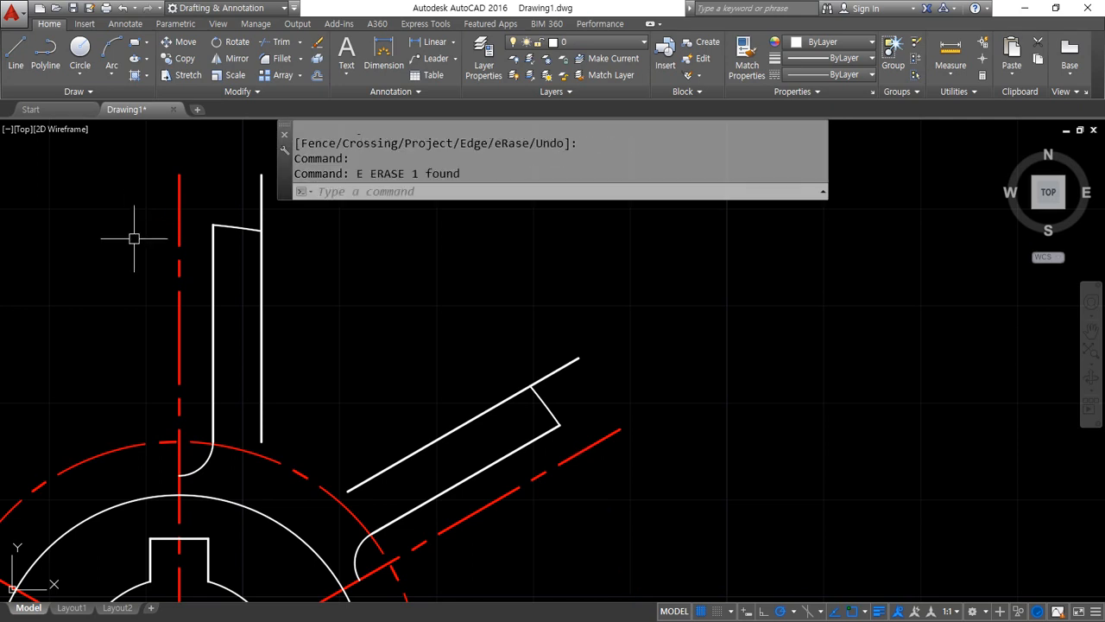
left_click(263, 309)
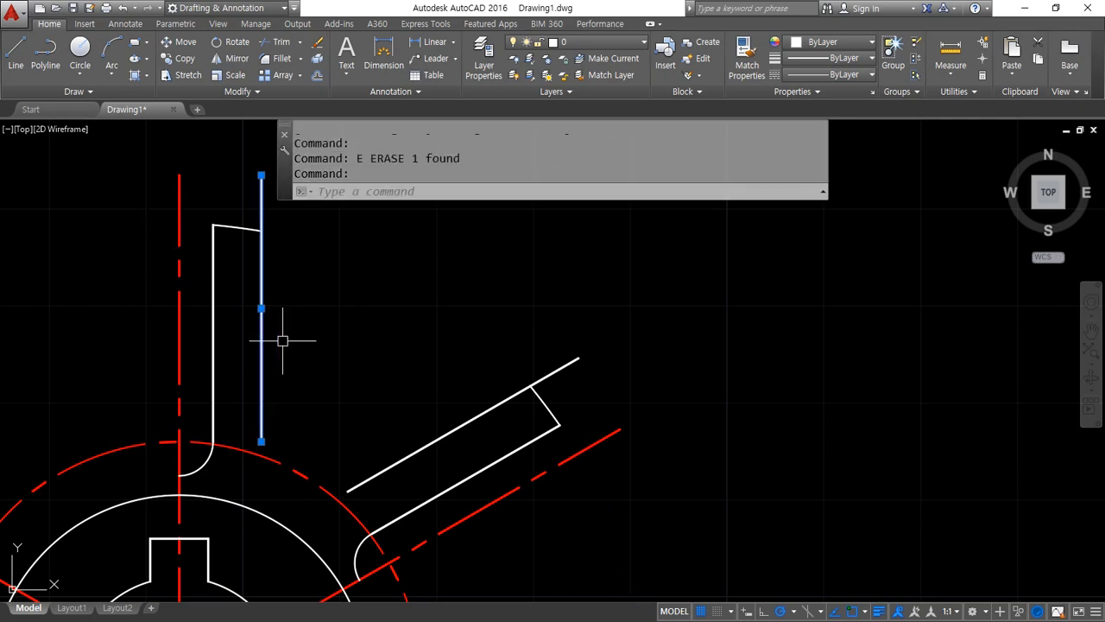
left_click(423, 440)
type("a")
key("Escape")
key("Escape")
Erase the two straight lines that were offset from the vertical and diagonal slot edges
left_click(427, 442)
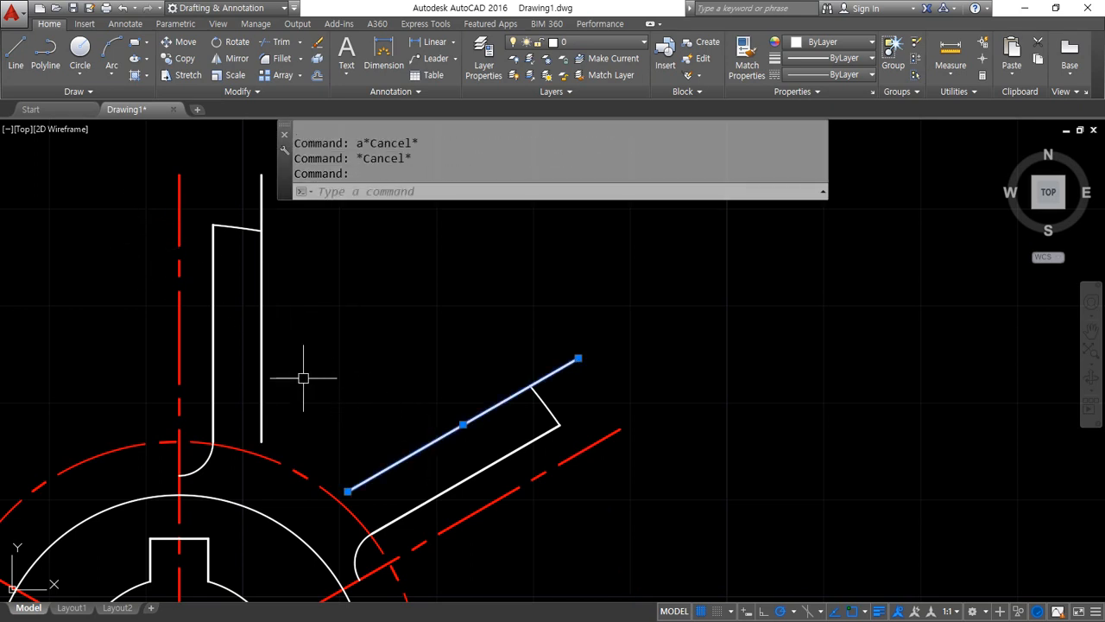
left_click(264, 365)
type("e")
key("Return")
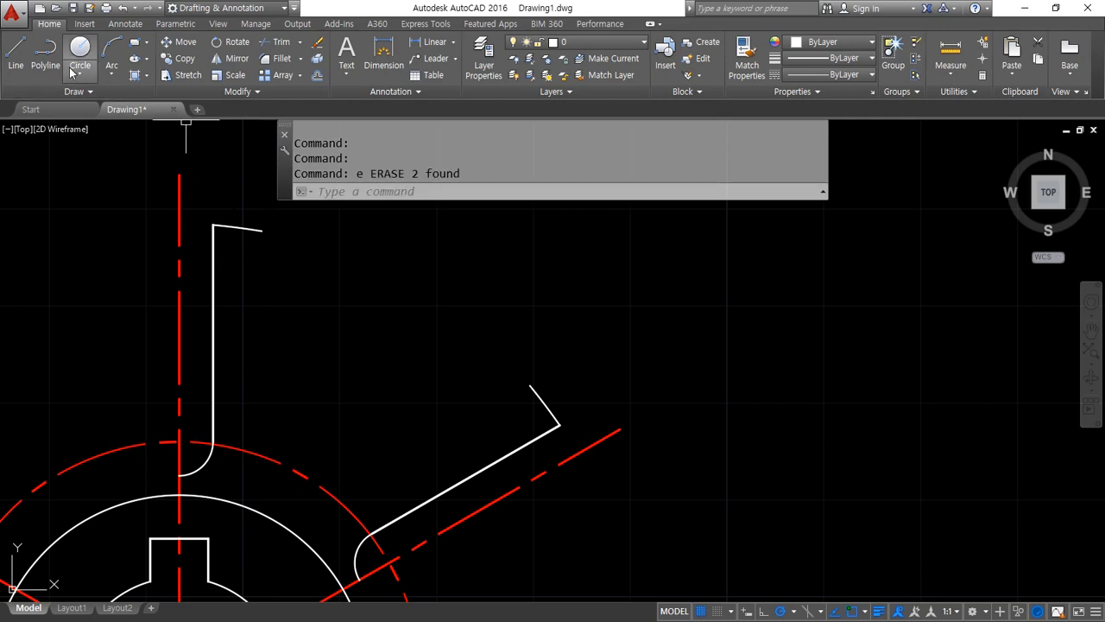
Draw a start-end-radius arc of radius 22 joining the free ends of the two short rim arcs
left_click(111, 74)
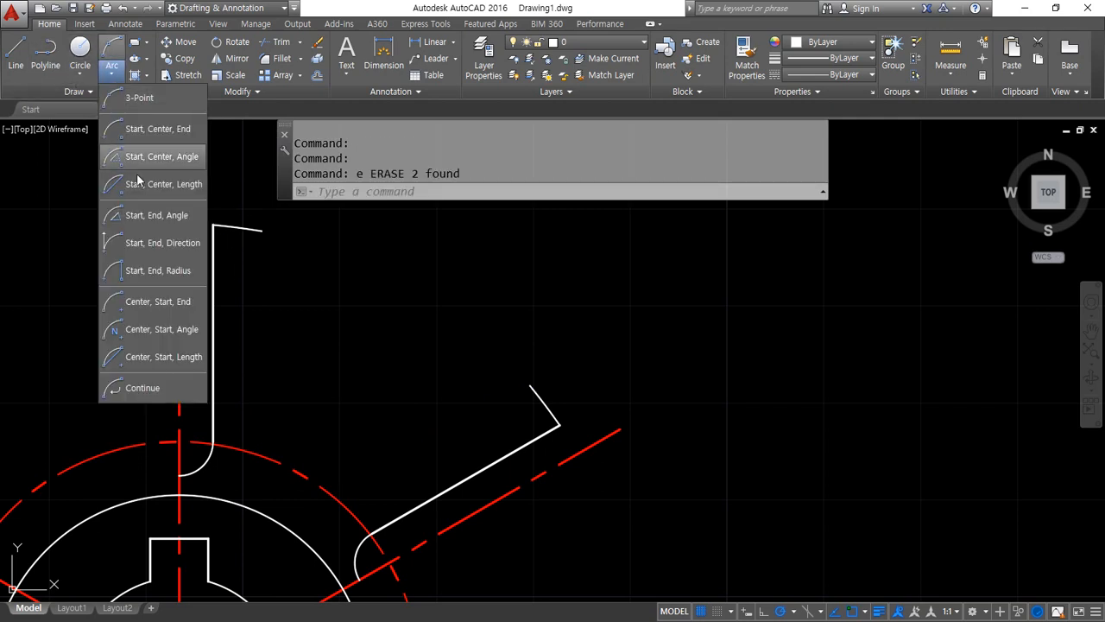
left_click(169, 271)
left_click(261, 231)
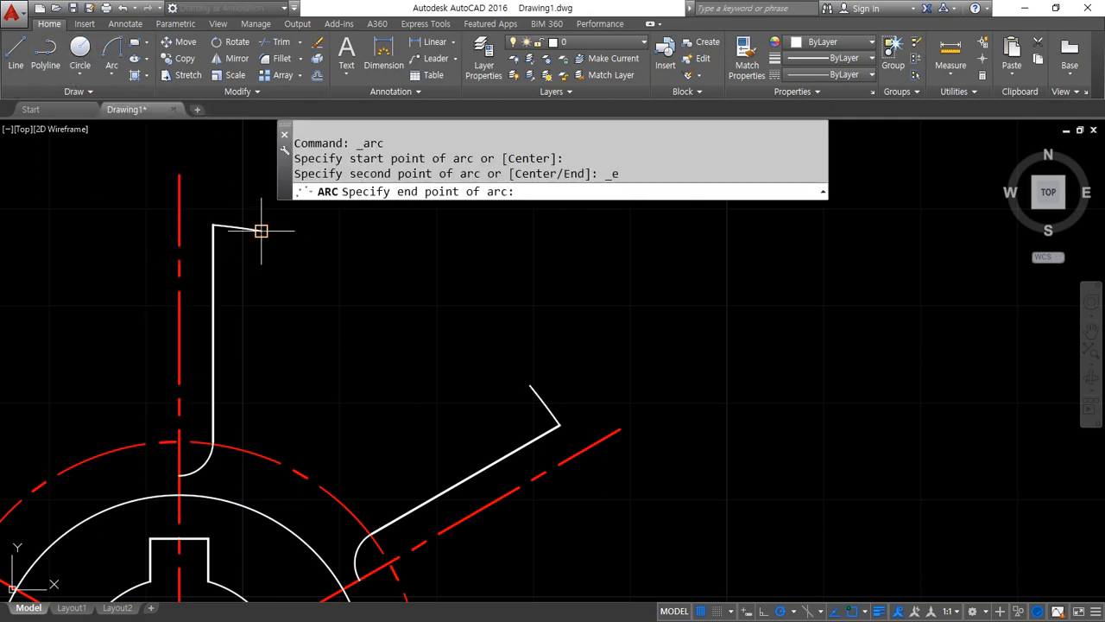
left_click(530, 385)
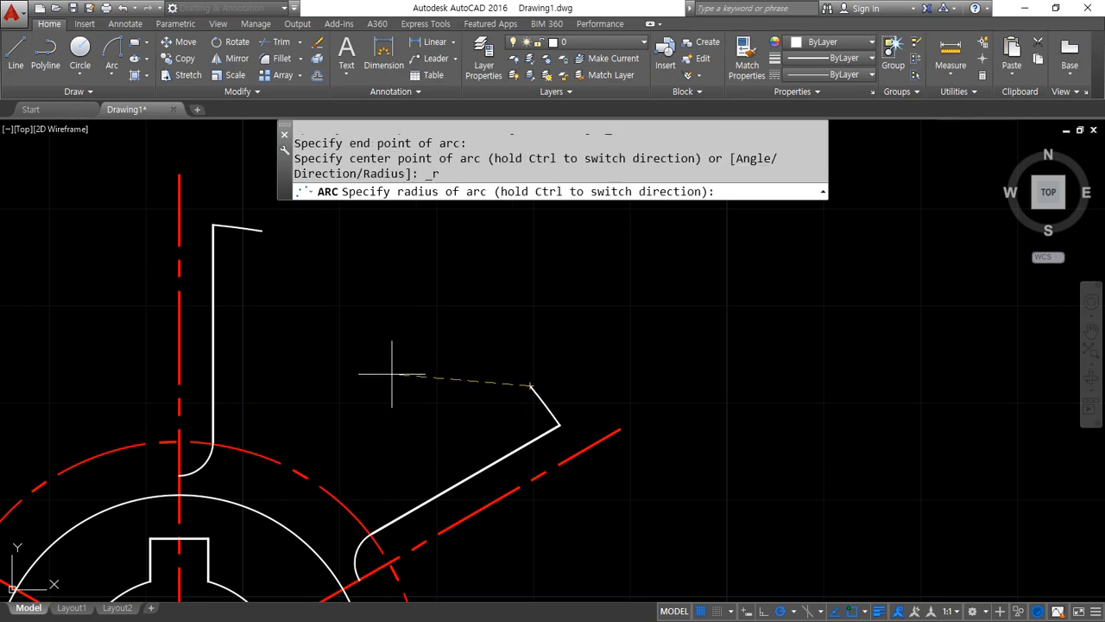
type("22")
key("Return")
scroll(331, 327, "down", 2)
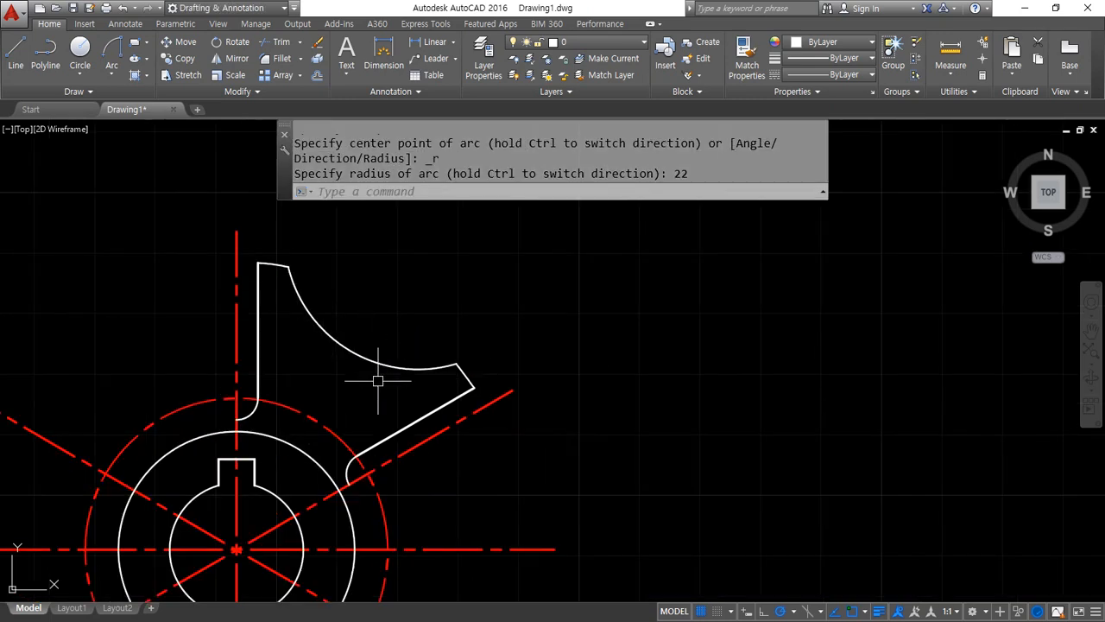
Polar-array the complete white sector outline around the wheel's centre with 6 items filling 360 degrees
mouse_move(332, 389)
middle_mouse_down()
mouse_move(363, 355)
mouse_move(516, 356)
middle_mouse_up()
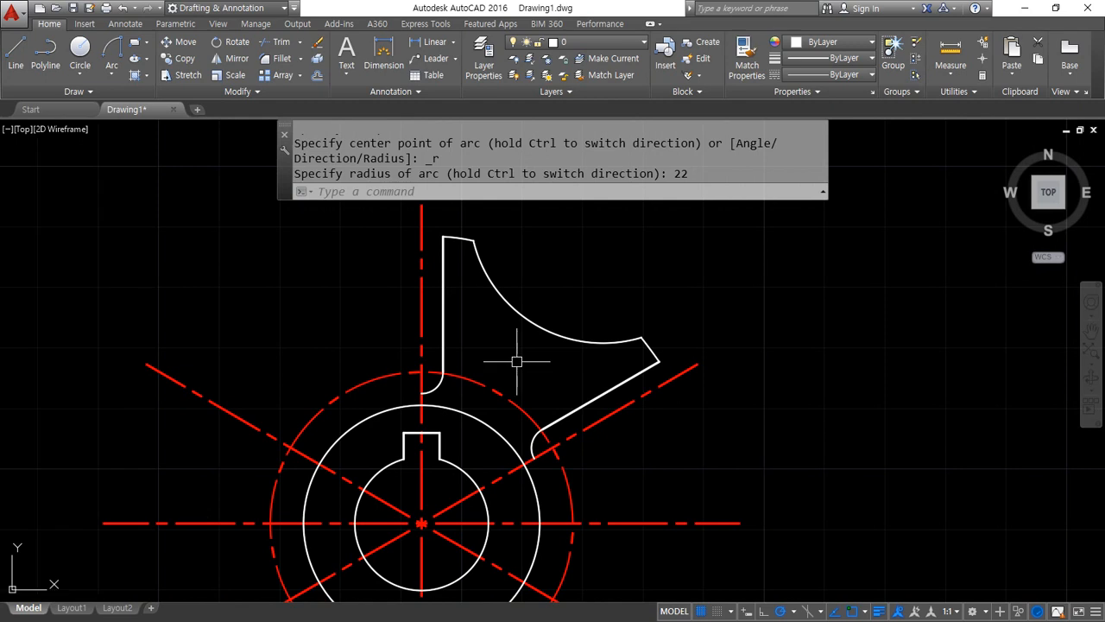
type("ar")
key("Return")
left_click(385, 219)
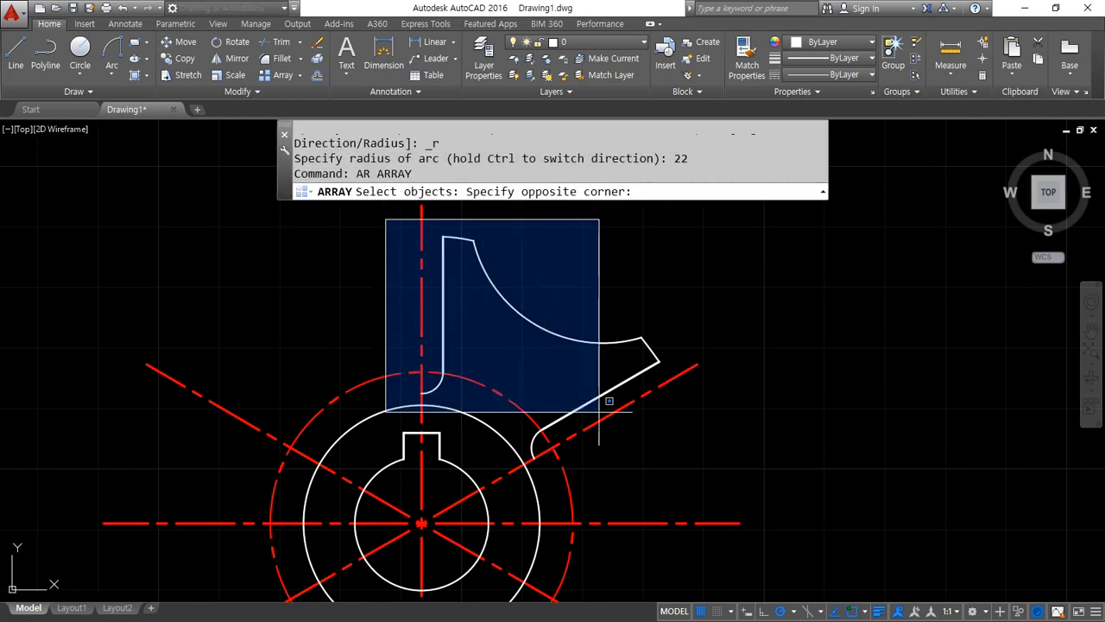
left_click(707, 423)
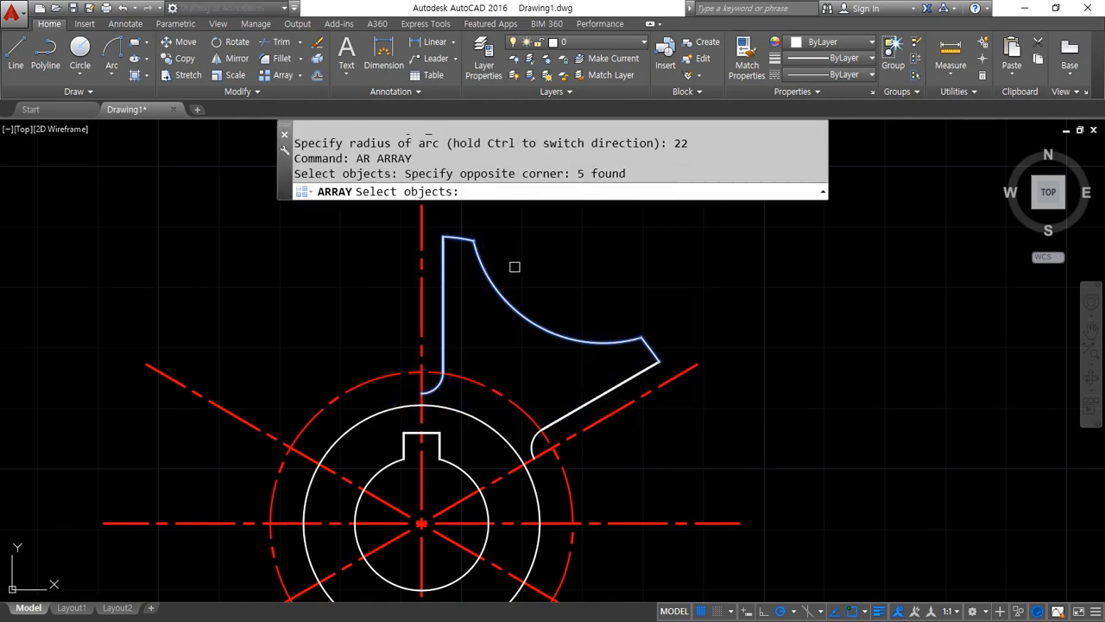
left_click(515, 267)
left_click(717, 485)
key("Return")
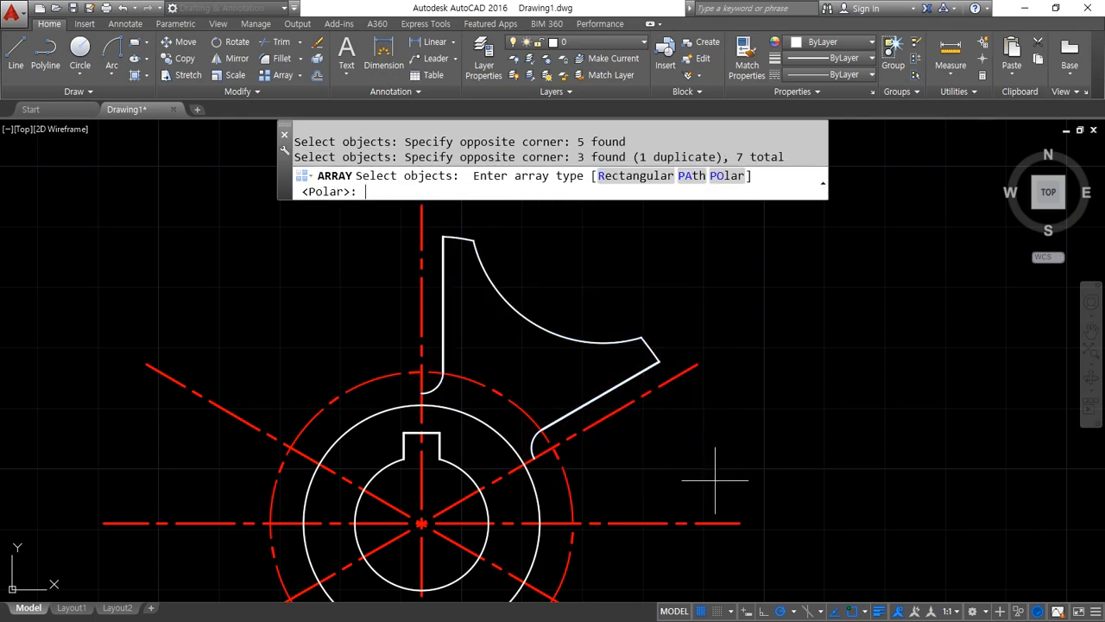
left_click(727, 176)
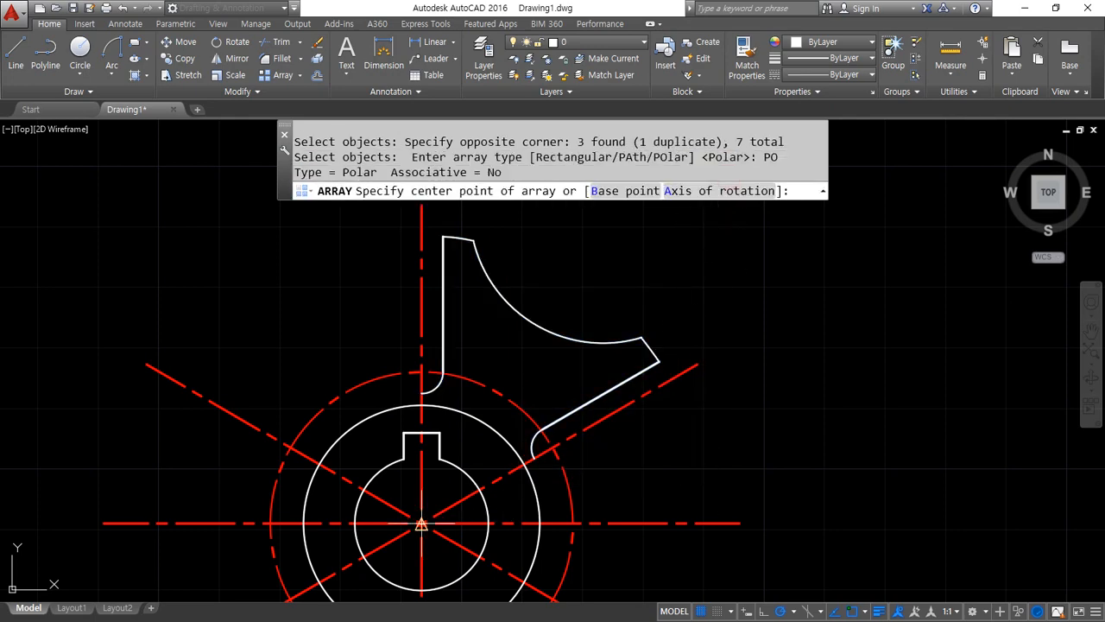
left_click(420, 524)
scroll(350, 226, "down", 3)
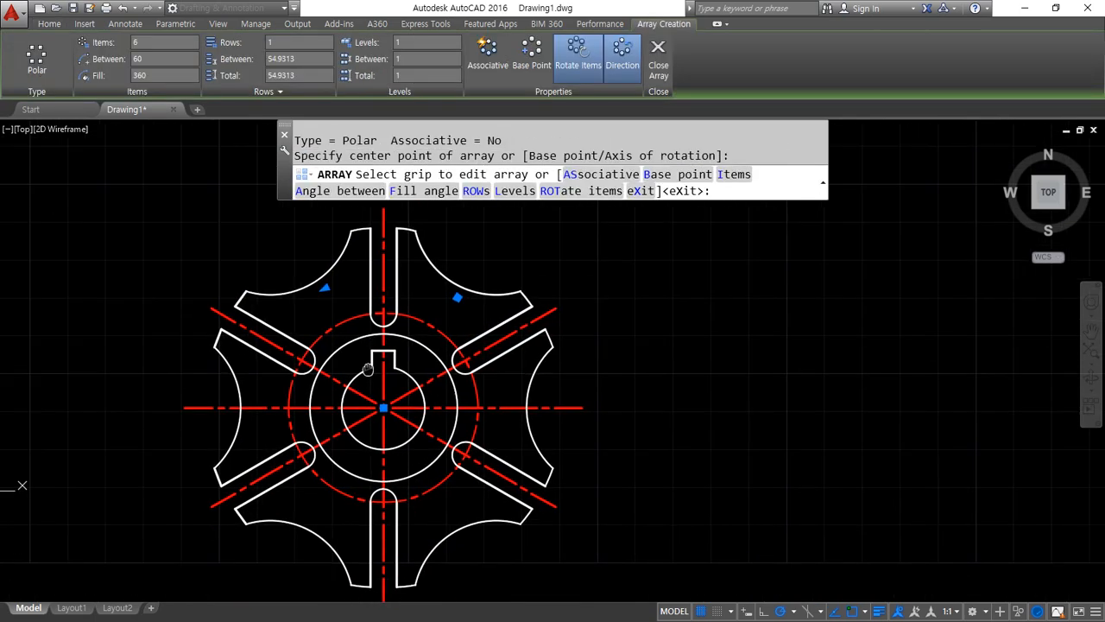
key("Return")
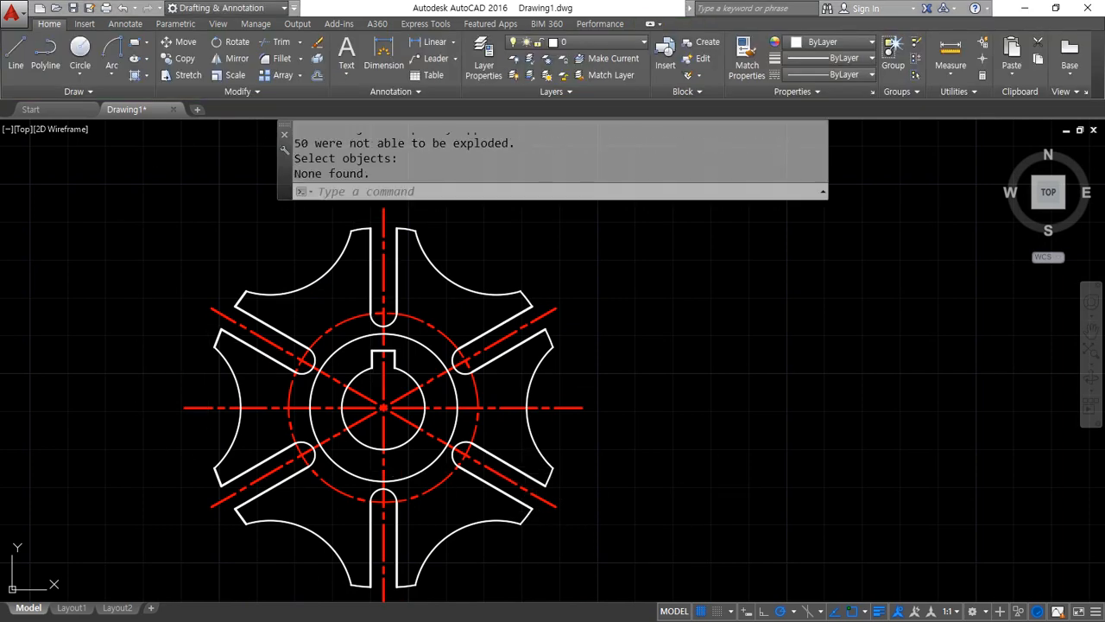
Following the reference for the notched wheel, draw crossing horizontal and vertical construction lines beside the finished wheel, level with its horizontal centreline
left_click_drag(0, 130, 536, 123)
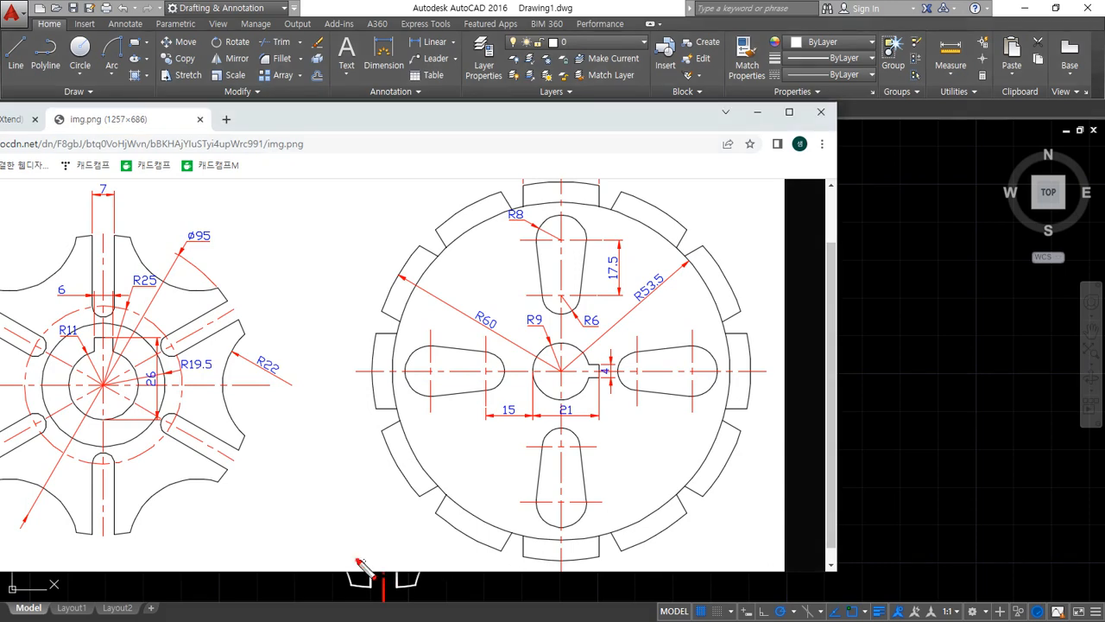
mouse_move(357, 560)
left_mouse_down()
mouse_move(849, 186)
mouse_move(543, 615)
mouse_move(491, 596)
left_mouse_up()
key("Escape")
left_click_drag(555, 117, 0, 121)
scroll(864, 389, "down", 3)
middle_click_drag(881, 392, 479, 382)
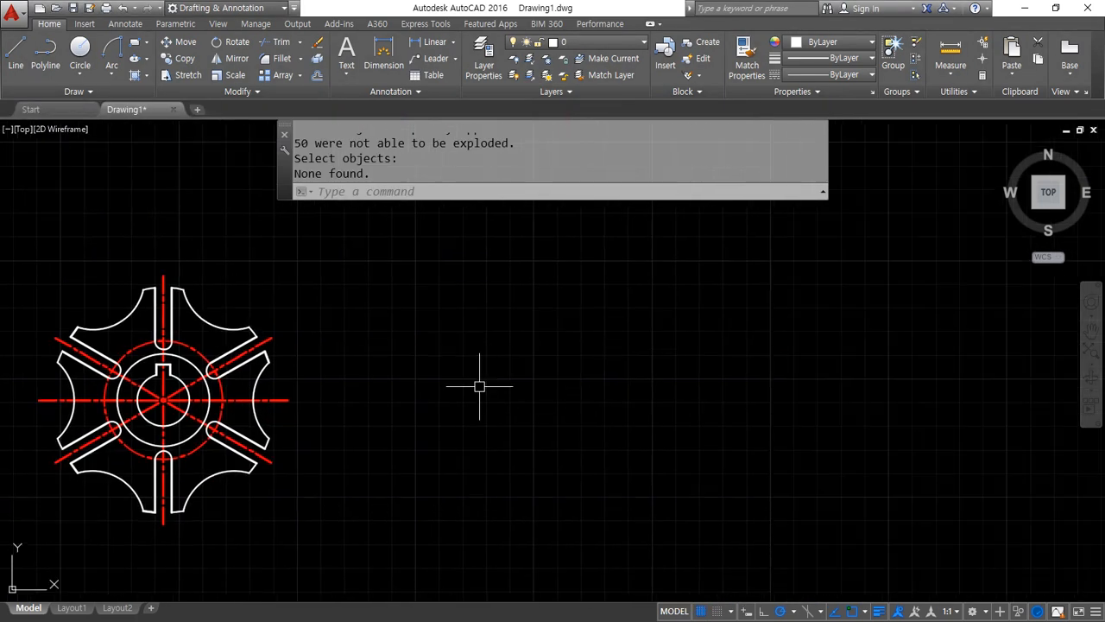
type("xl")
key("Return")
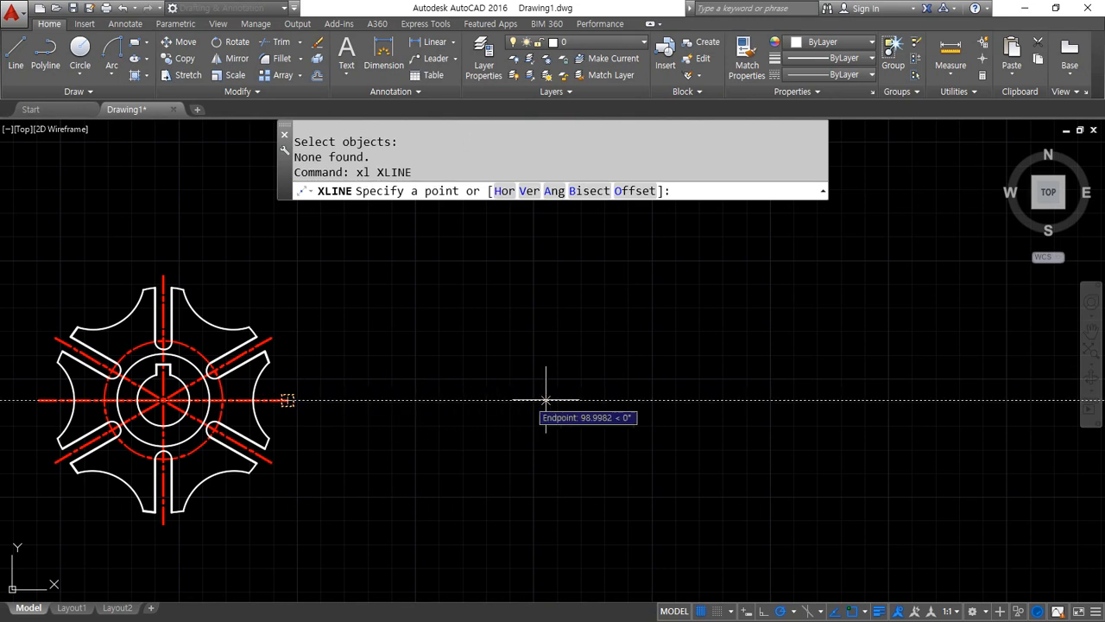
left_click(716, 400)
left_click(762, 400)
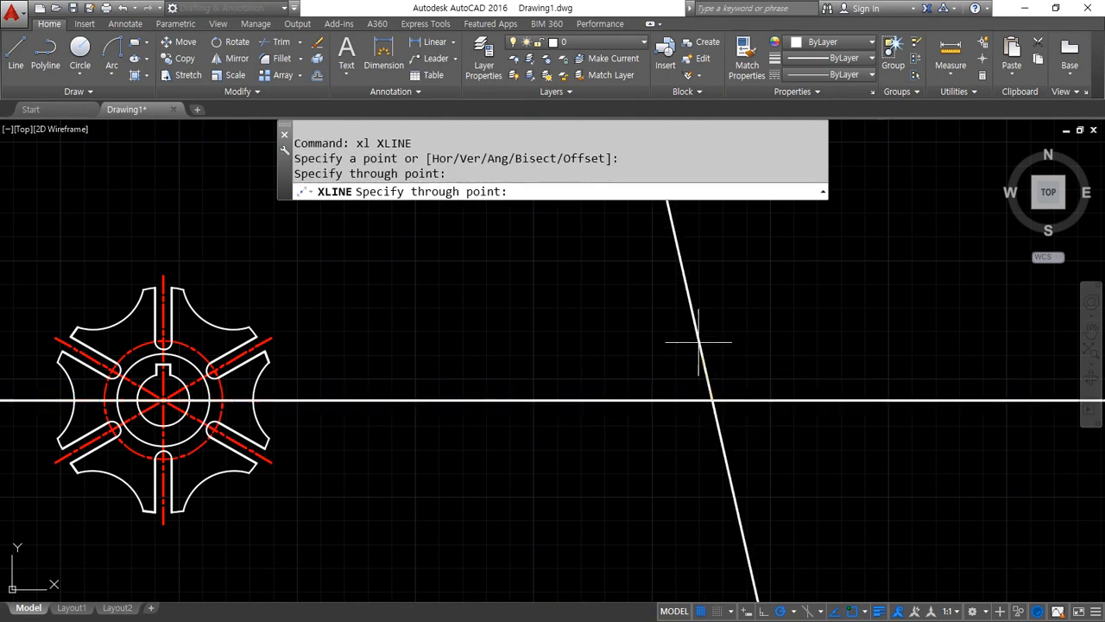
left_click(712, 343)
key("Return")
Match the properties of the wheel's red centreline onto both new construction lines
type("ma")
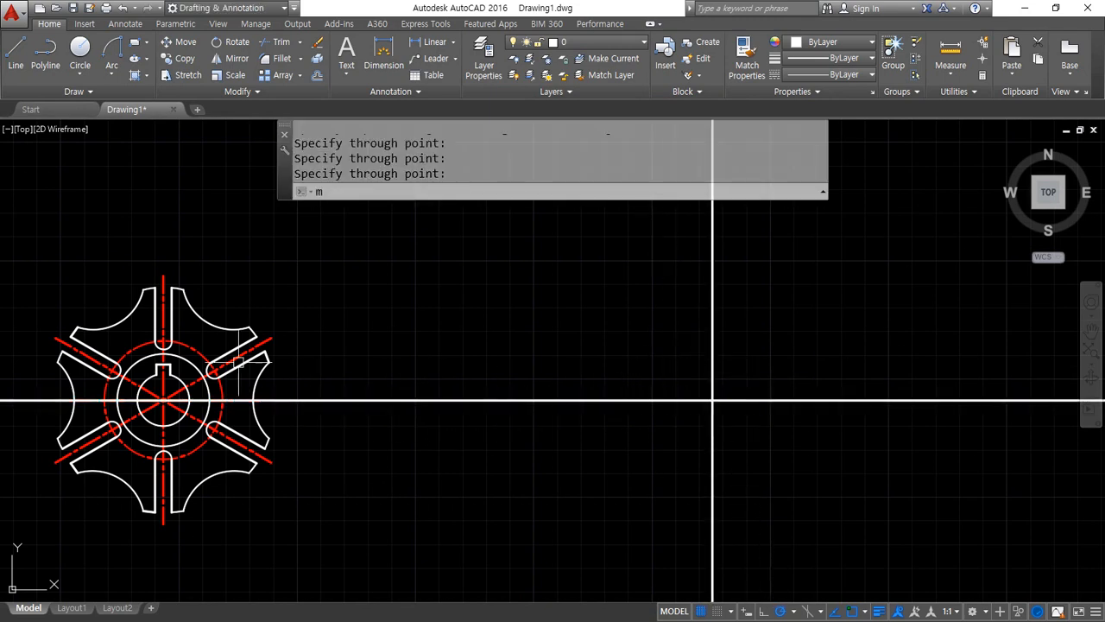
key("Return")
left_click(270, 339)
left_click(861, 339)
left_click(625, 471)
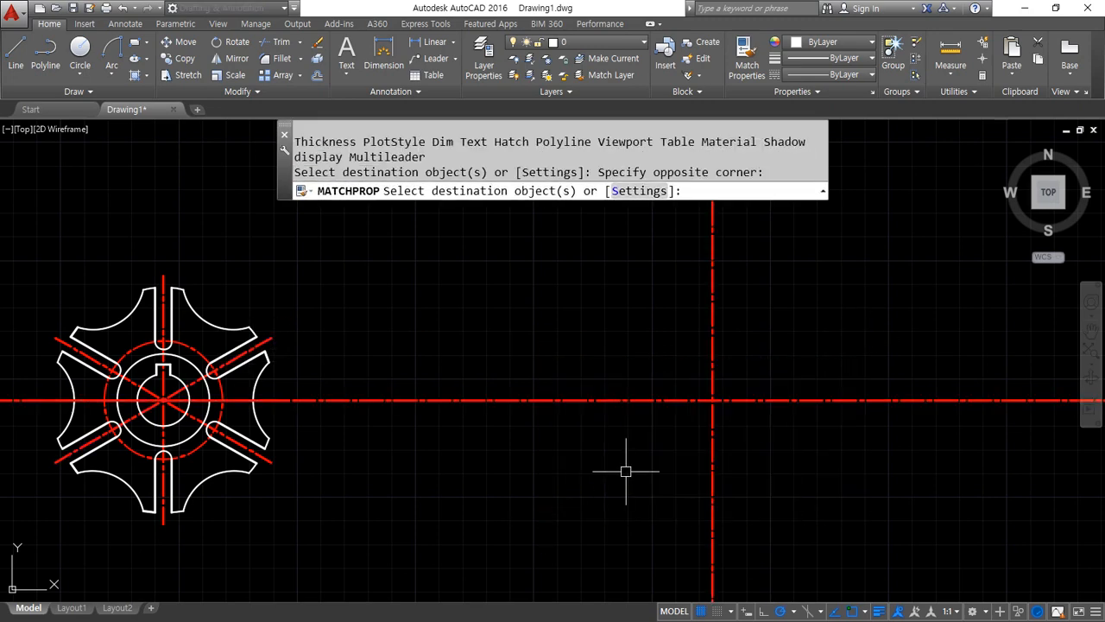
key("Return")
Draw a circle of radius 9 centred on the intersection of the new centrelines
middle_click_drag(681, 434, 343, 435)
scroll(350, 420, "up", 5)
type("c")
key("Return")
left_click(413, 369)
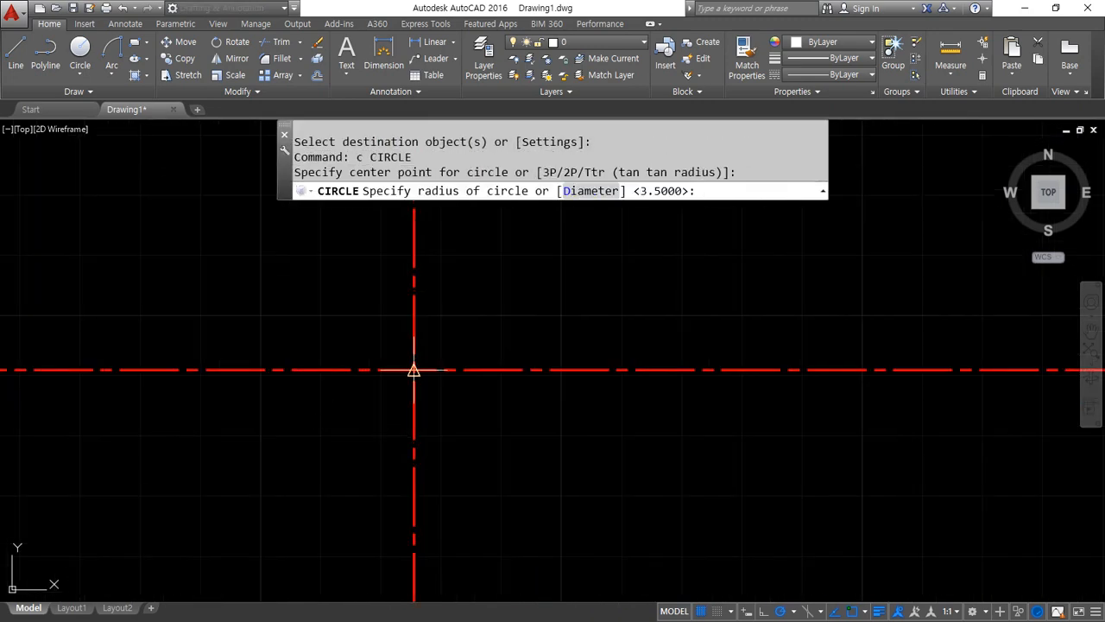
type("9")
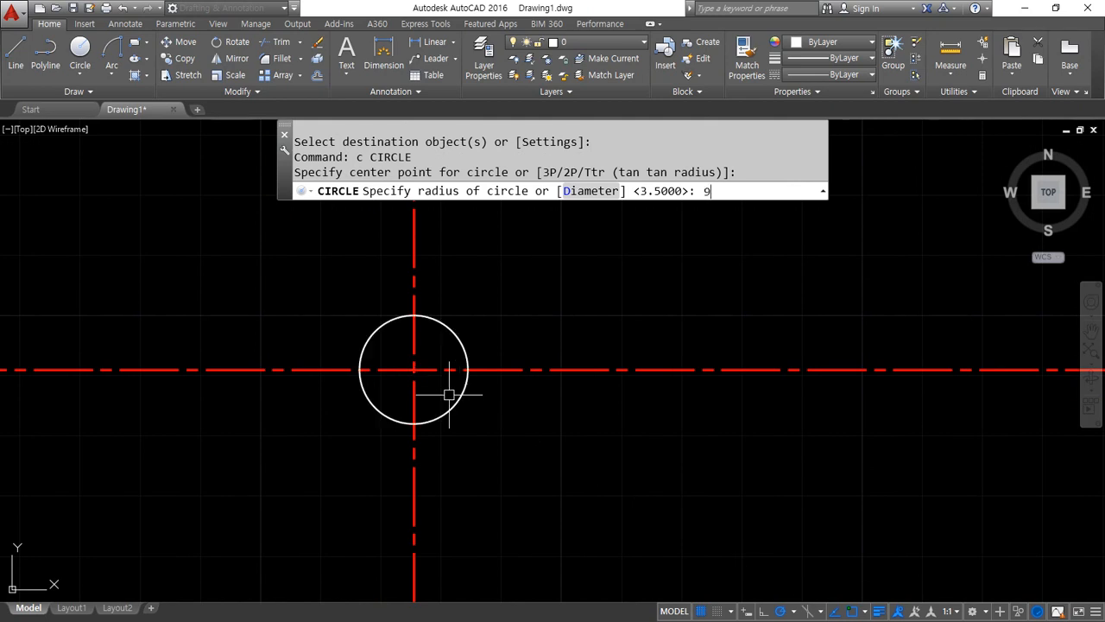
key("Return")
Draw a vertical construction line through the left quadrant of the radius 9 circle
type("xl")
key("Return")
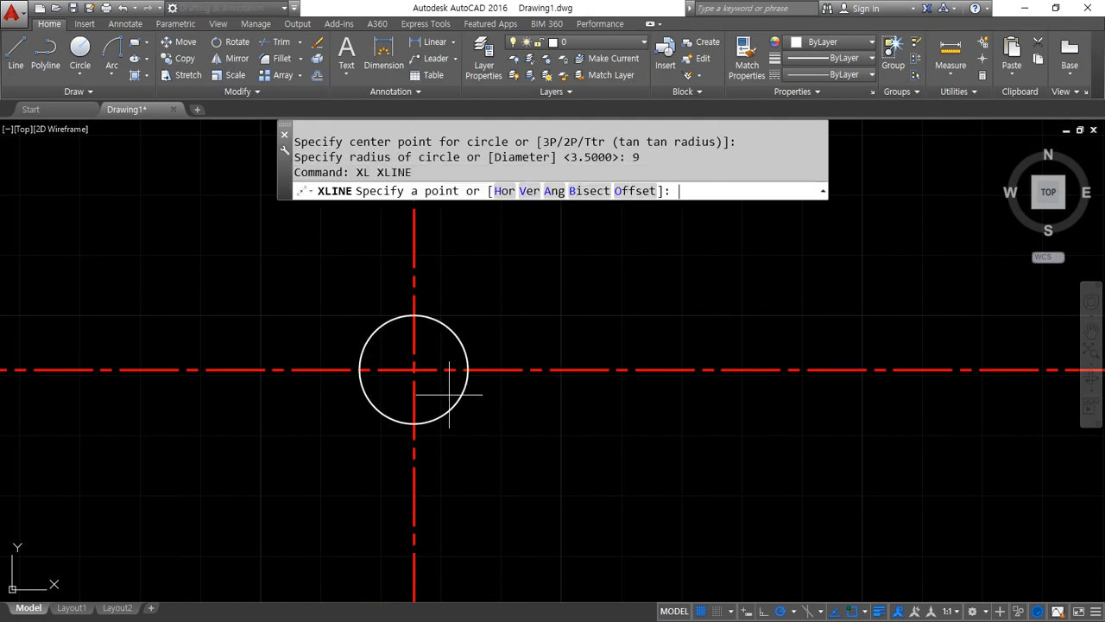
type("v")
key("Return")
left_click(359, 369)
key("Return")
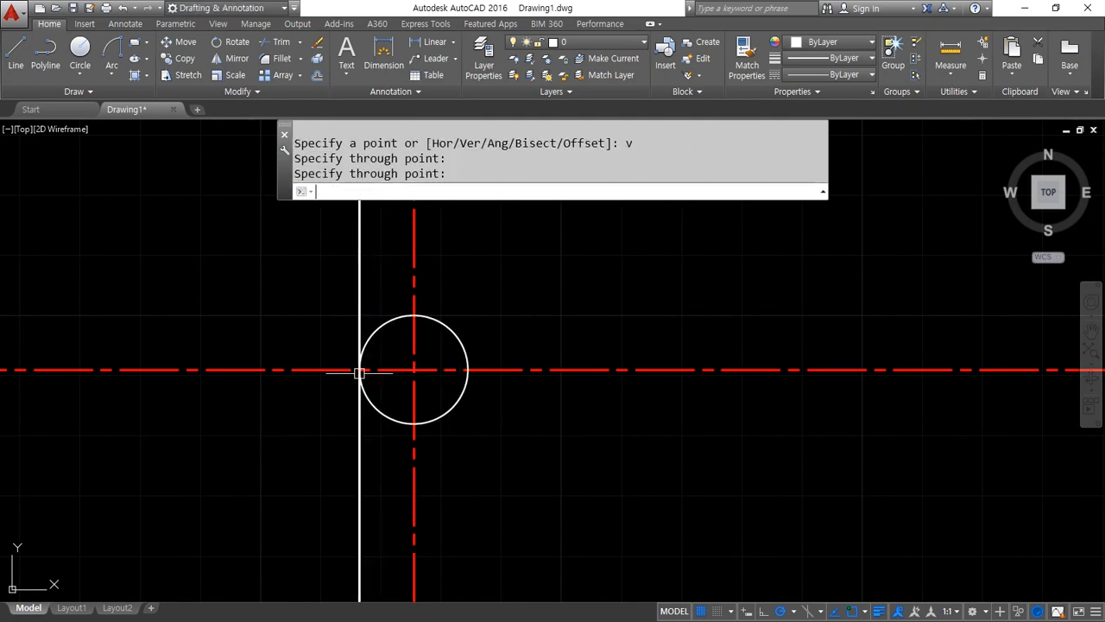
Offset the horizontal centreline by 2 to both sides for the keyway edges
type("o")
key("Return")
type("2")
key("Return")
left_click(499, 368)
left_click(503, 363)
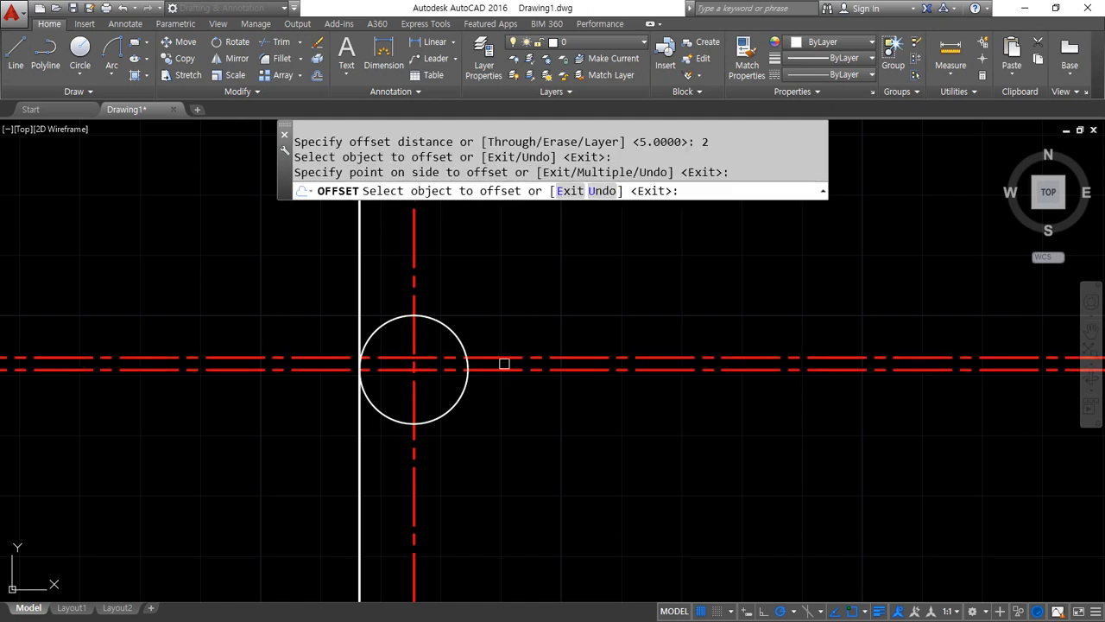
left_click(504, 369)
left_click(509, 416)
key("Return")
Offset the white vertical line by 21 across the circle to locate the keyway's end
key("Return")
type("2")
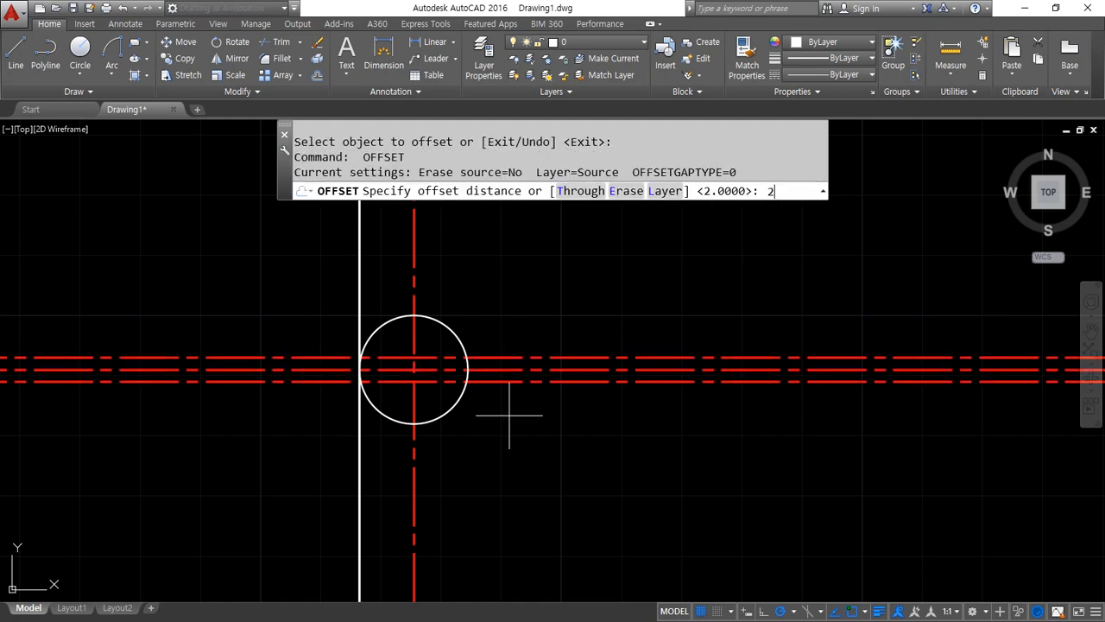
type("1")
key("Return")
left_click(354, 449)
left_click(539, 430)
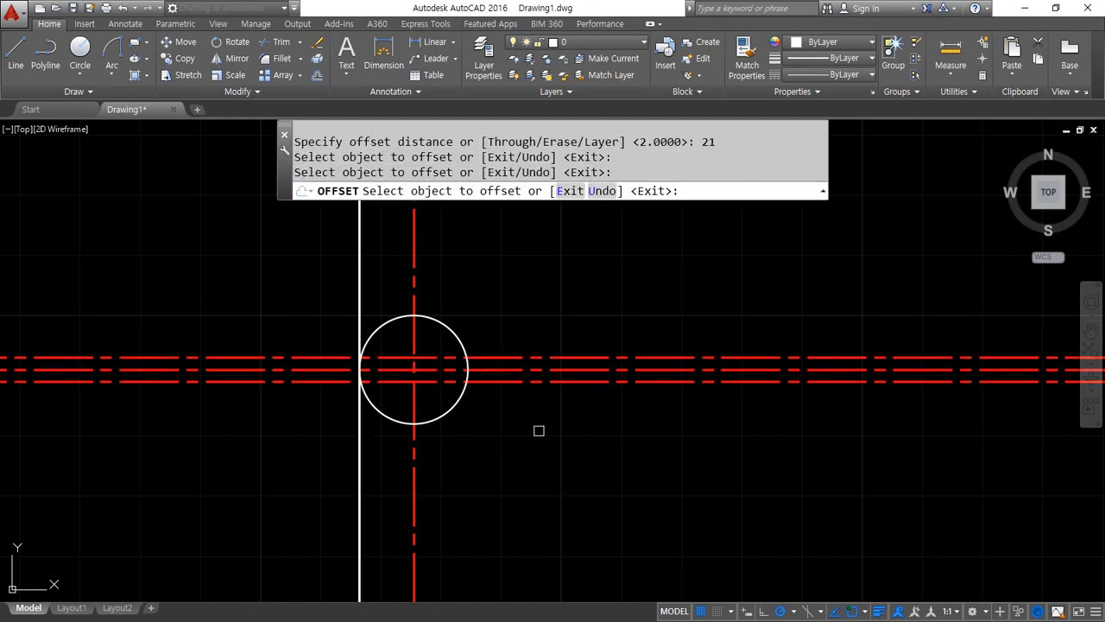
left_click(365, 448)
left_click(531, 445)
key("Return")
Match the white vertical line's properties onto the two offset keyway edge lines
type("ma")
key("Return")
scroll(495, 393, "up", 2)
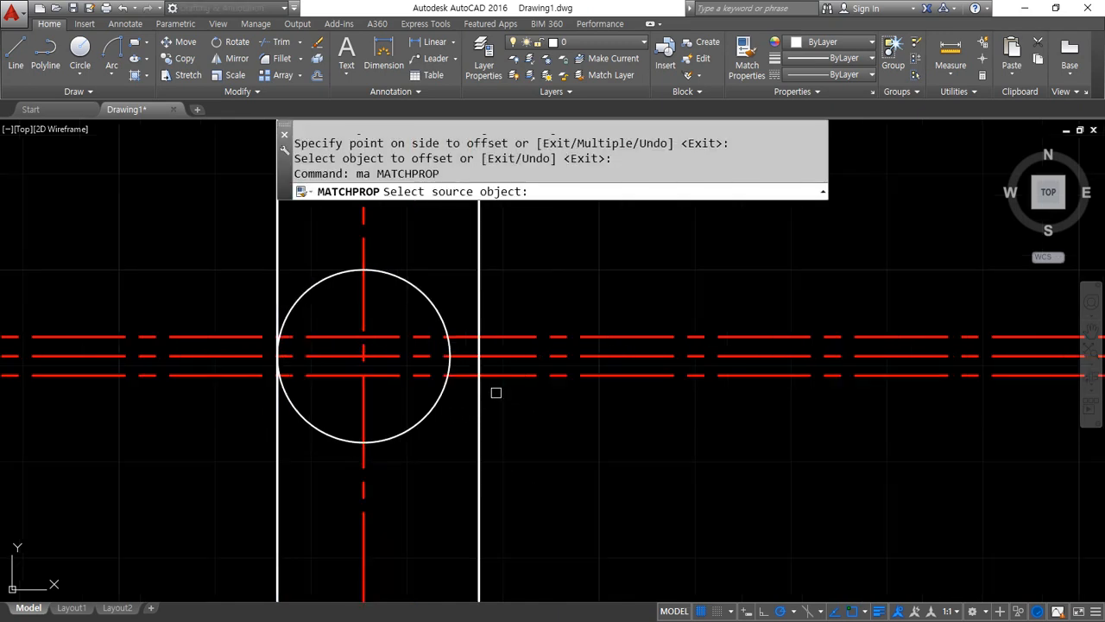
left_click(479, 401)
left_click(493, 375)
left_click(499, 337)
key("Return")
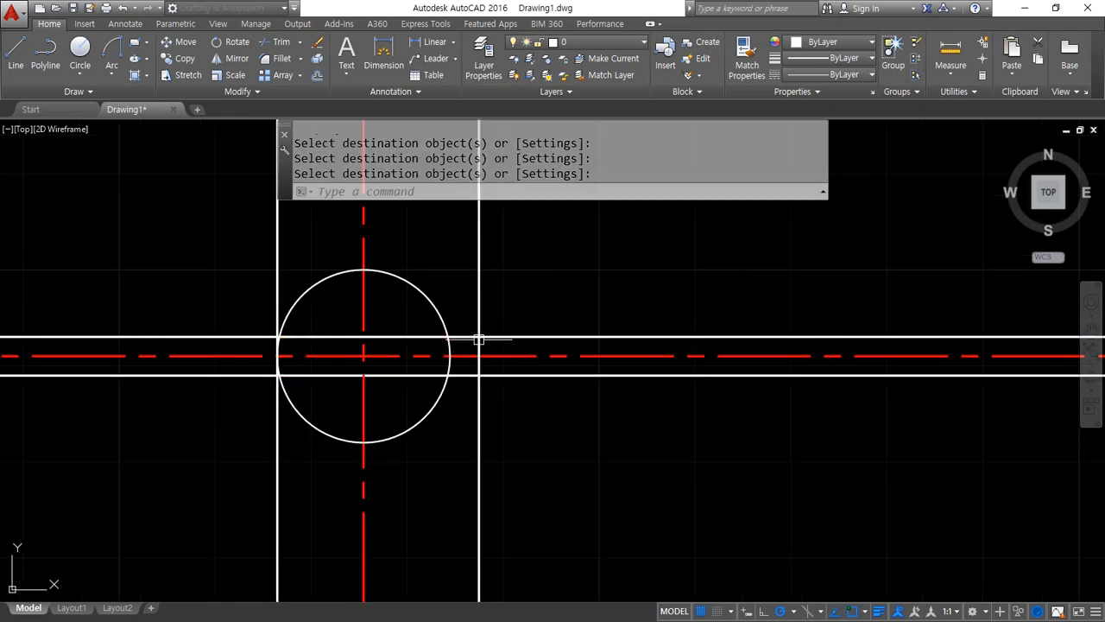
Fillet the keyway's end line with both horizontal edge lines at radius 0 to form square corners
type("f")
key("Return")
left_click(465, 338)
left_click(478, 347)
key("Return")
left_click(477, 346)
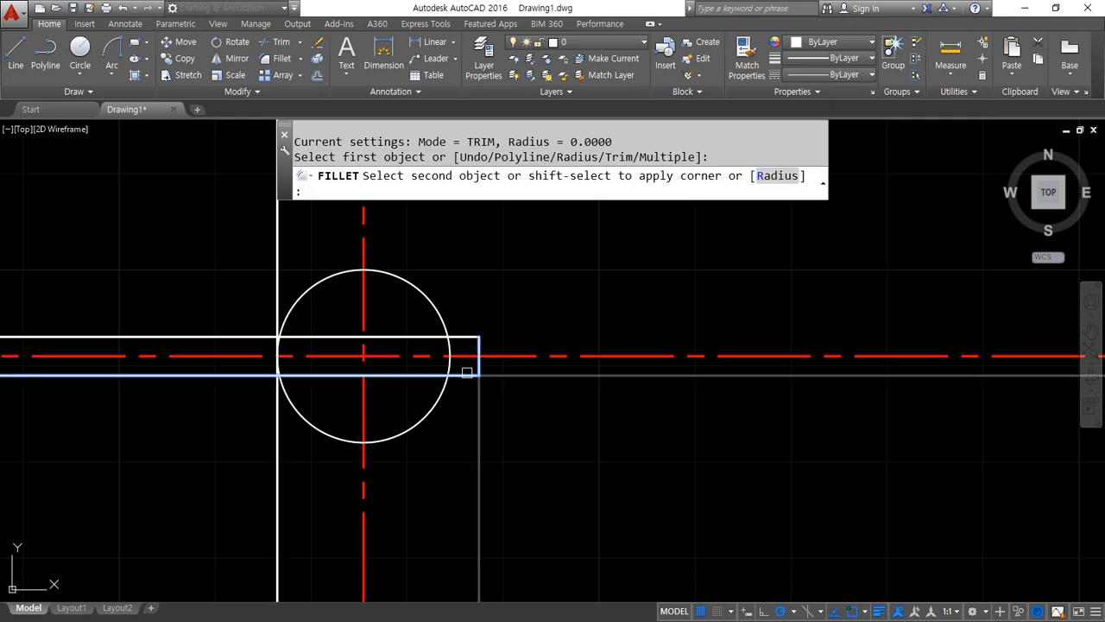
left_click(462, 375)
Fillet both keyway edge lines against the circle at radius 0 so they end on it
key("Return")
left_click(460, 375)
left_click(439, 389)
key("Return")
left_click(457, 336)
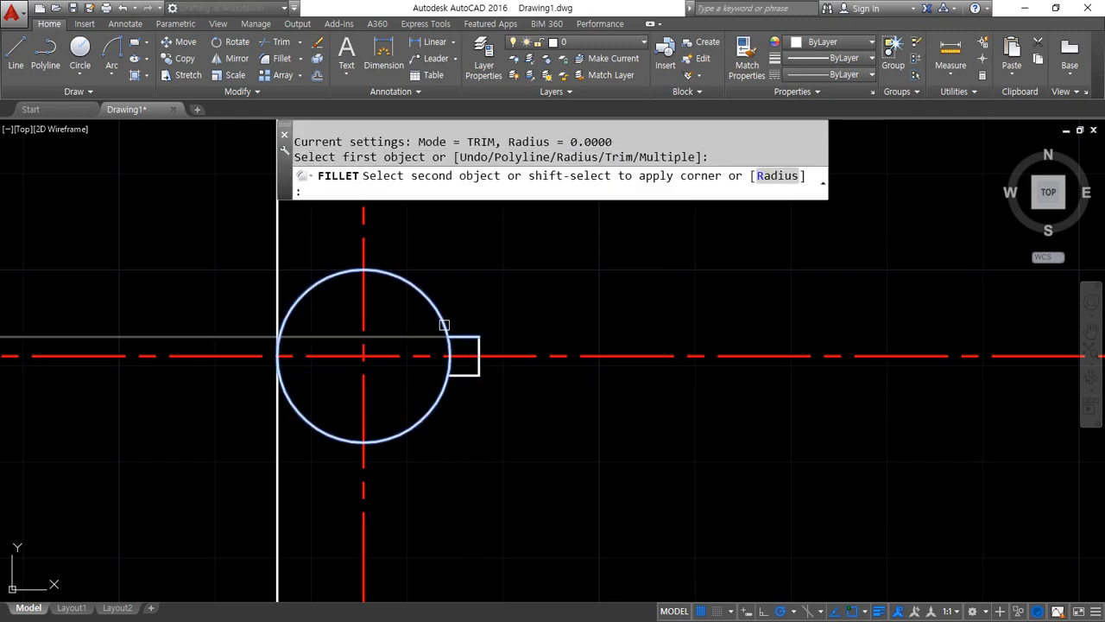
left_click(444, 325)
Trim the circle's arc out of the keyway opening
type("t")
key("Return")
key("Return")
left_click(448, 361)
key("Return")
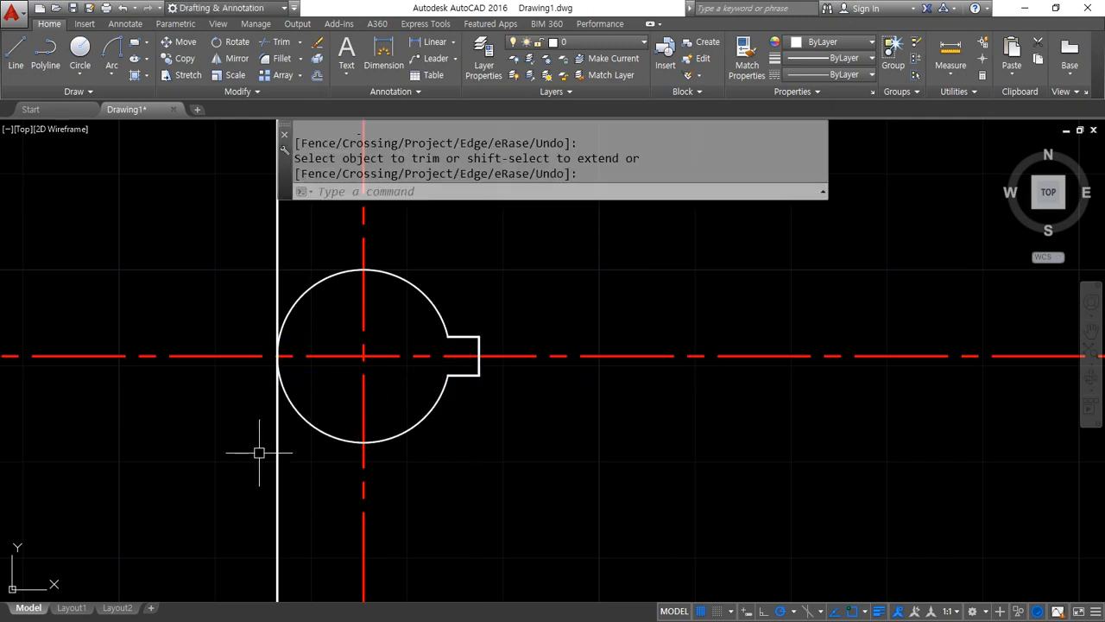
left_click(276, 453)
type("e")
key("Return")
type("c CIRCLE")
key("Return")
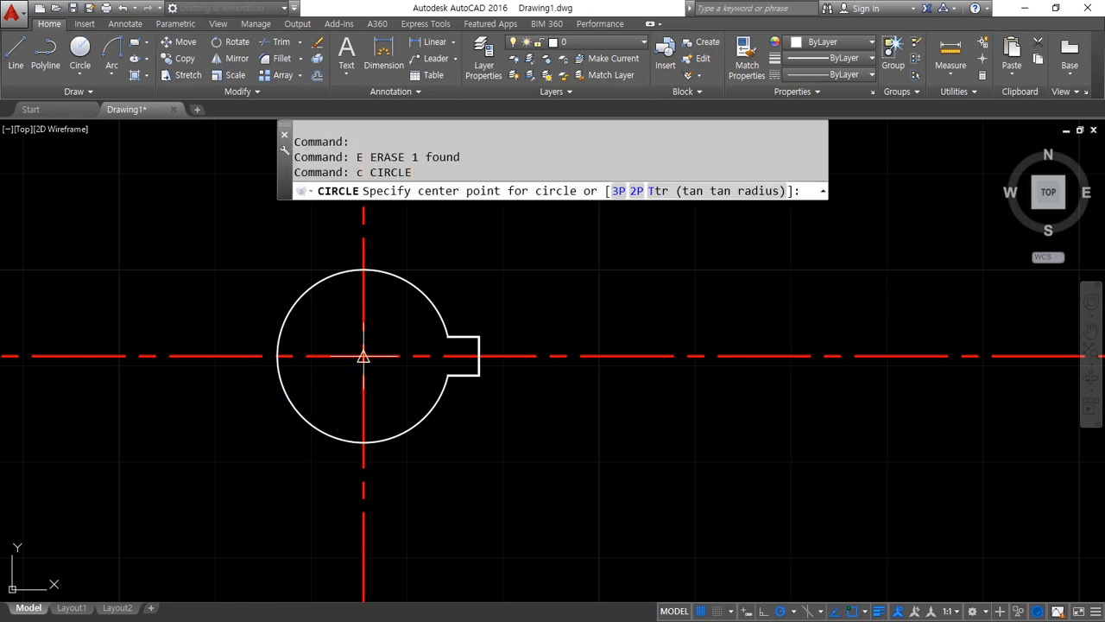
key("Escape")
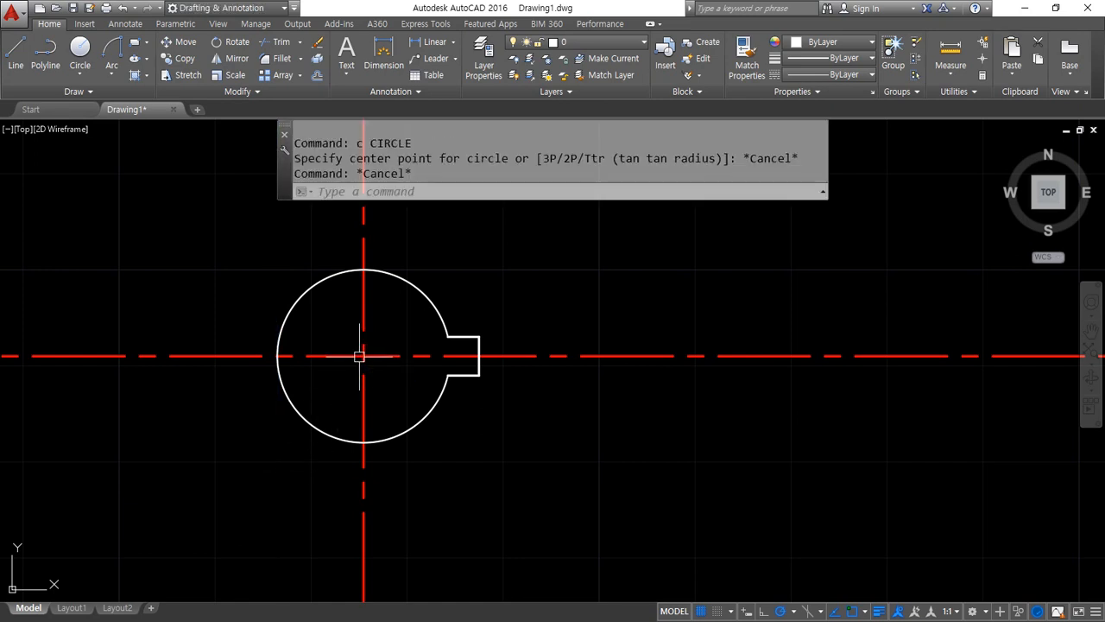
key("ctrl+z")
key("ctrl+z")
Offset the white vertical line at the bore's left edge 15 units to the left
type("o")
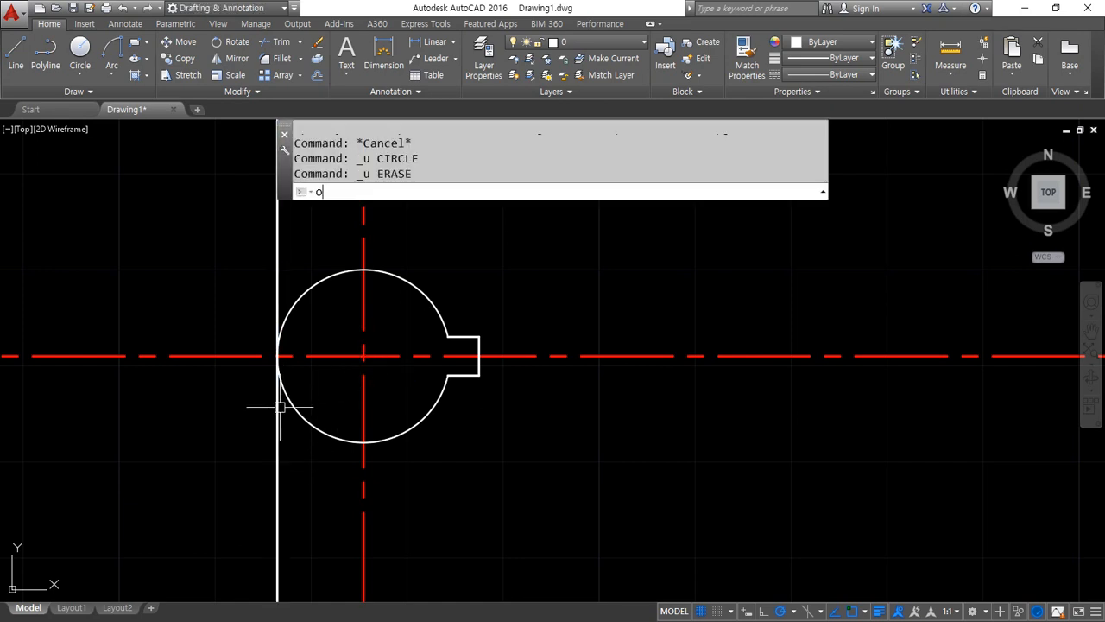
key("Return")
type("15")
key("Return")
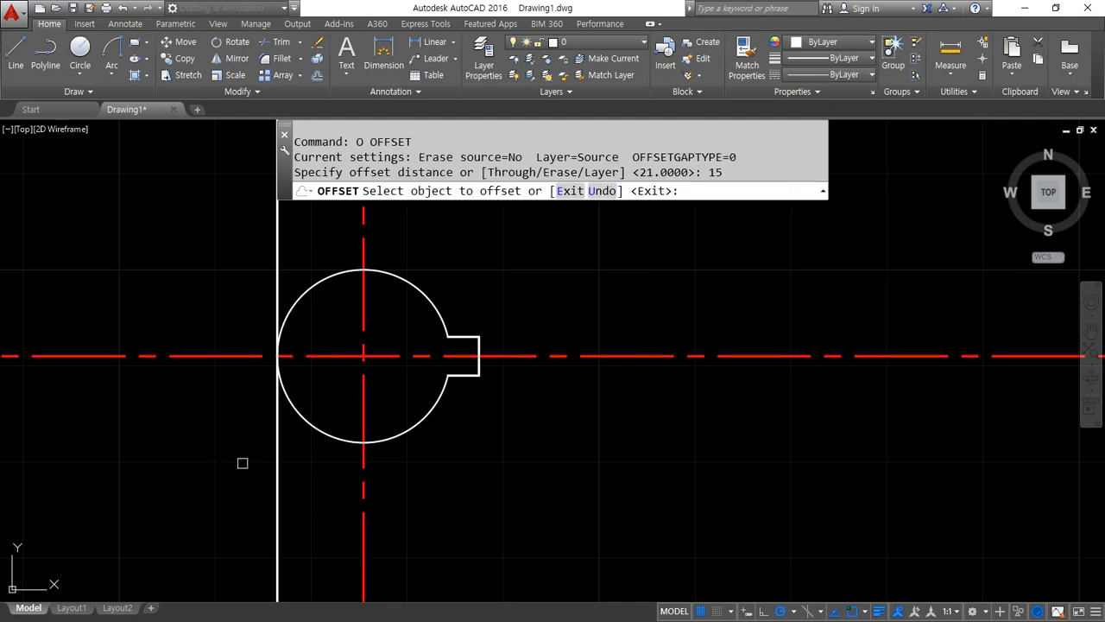
left_click(279, 450)
left_click(207, 452)
middle_click_drag(207, 452, 368, 454)
key("Return")
key("Return")
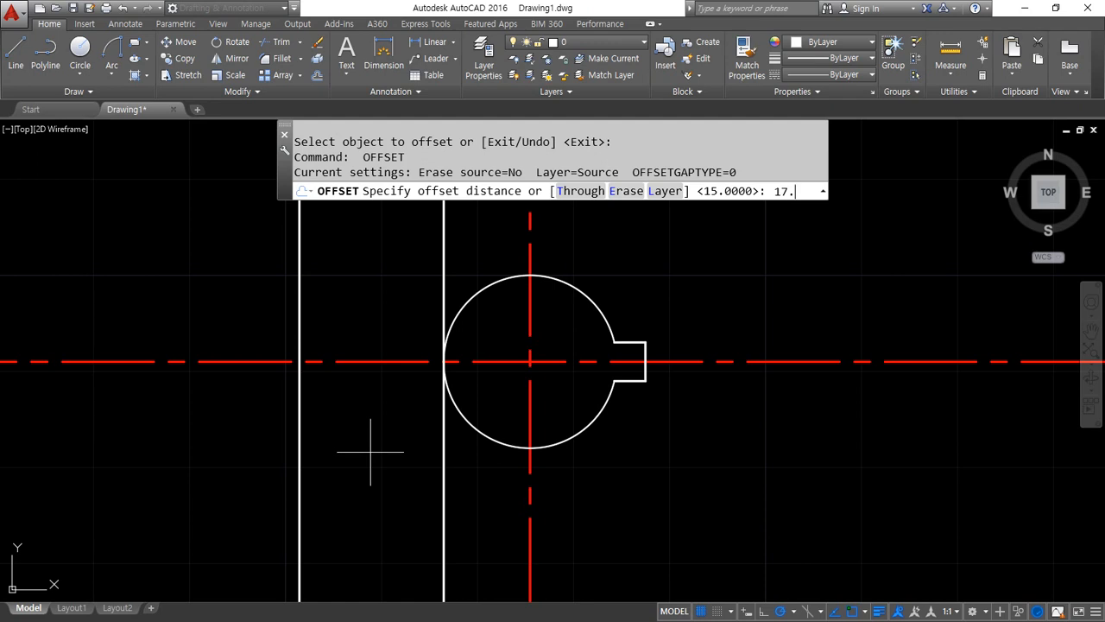
Offset the newly created vertical line a further 17.5 units to the left, away from the bore
type("17.5")
key("Return")
left_click(291, 432)
left_click(299, 431)
left_click(244, 444)
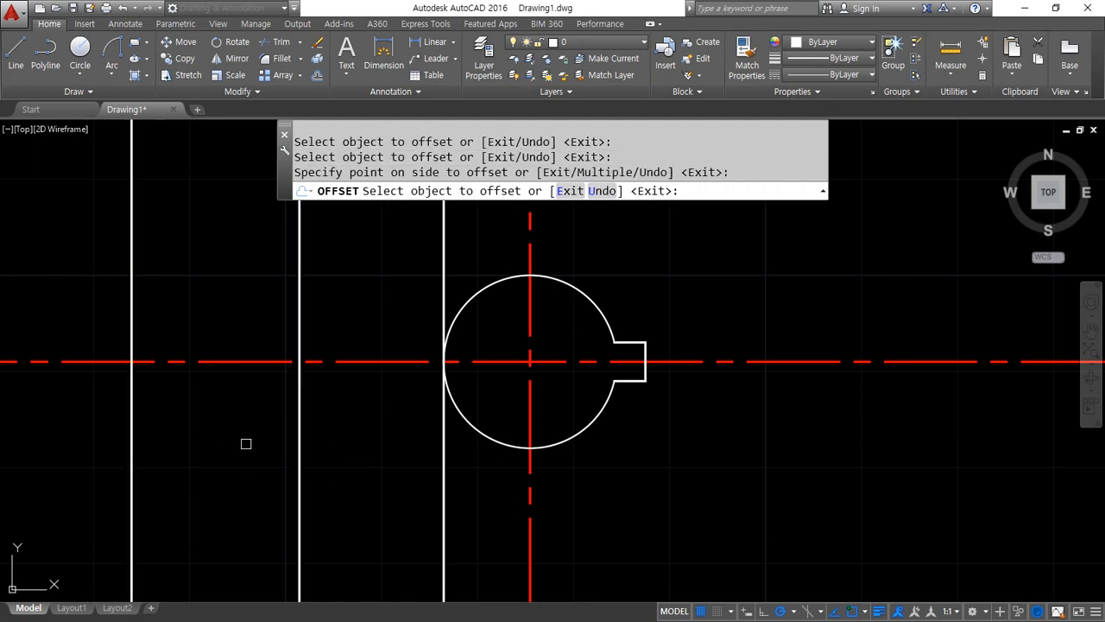
middle_click_drag(237, 441, 352, 437)
key("Return")
Match the red horizontal centre line's properties onto the two offset vertical lines left of the bore
type("ma")
key("Return")
left_click(340, 362)
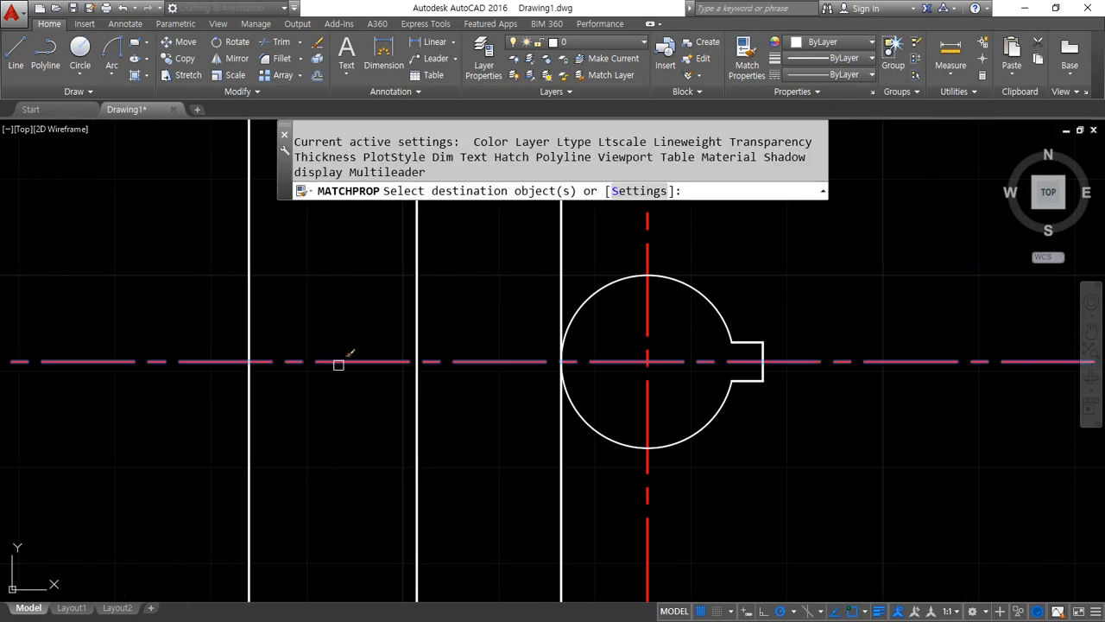
left_click(452, 410)
left_click(374, 439)
key("Return")
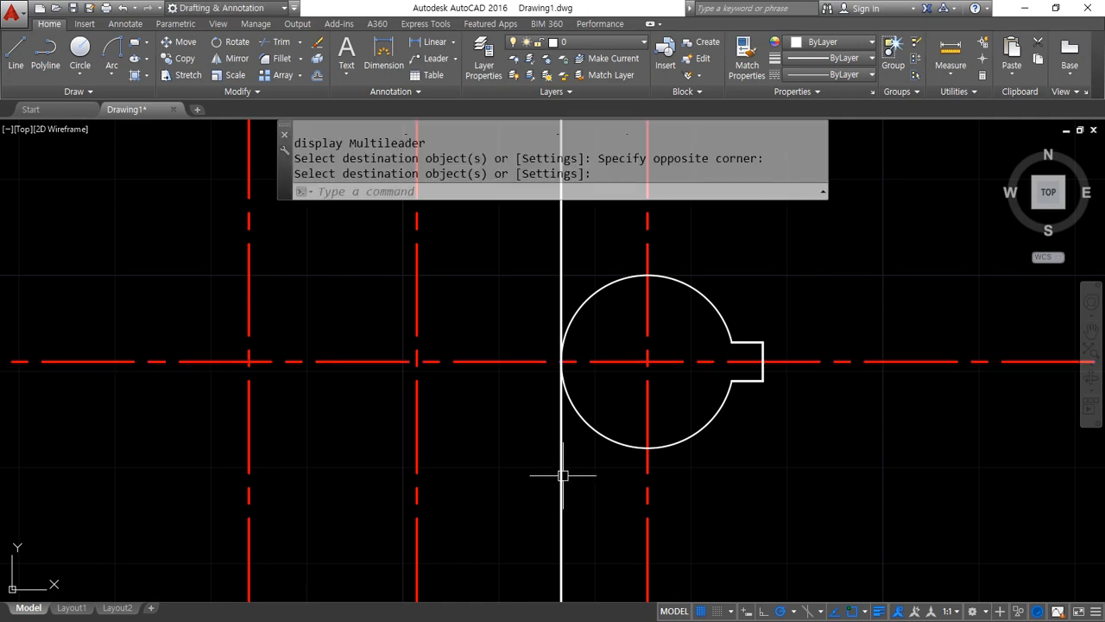
Erase the white vertical line touching the bore's left edge
left_click(562, 475)
type("e")
key("Return")
Draw a circle of radius 6 where the inner offset centre line crosses the horizontal centre line
type("c")
key("Return")
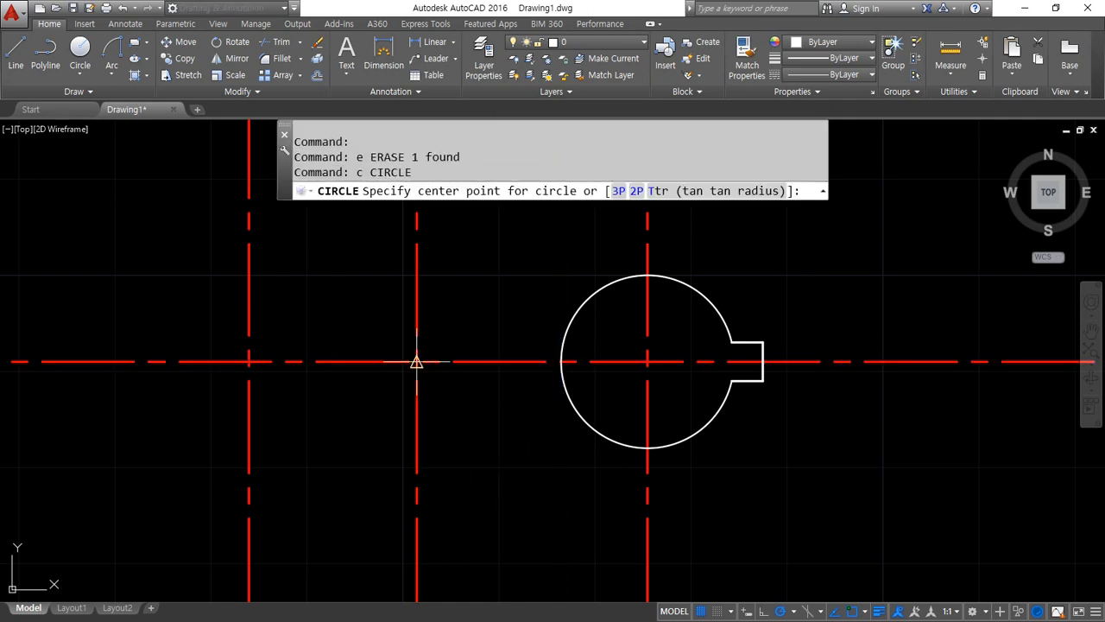
left_click(417, 362)
type("5")
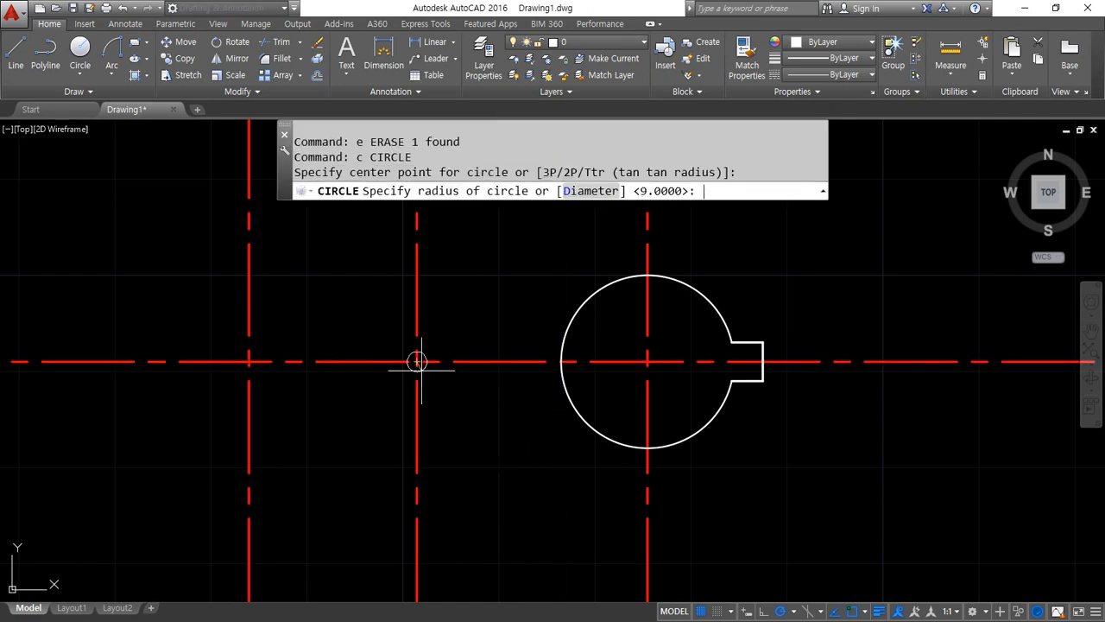
key("Return")
key("Return")
Draw a circle of radius 8 where the outer offset centre line crosses the horizontal centre line
left_click(249, 362)
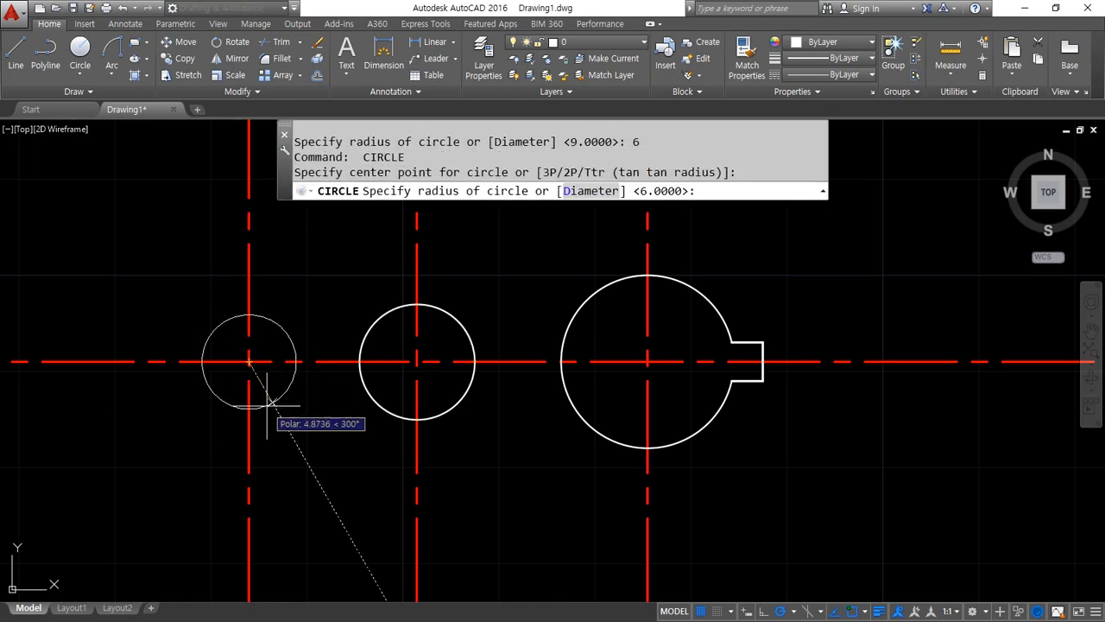
type("8")
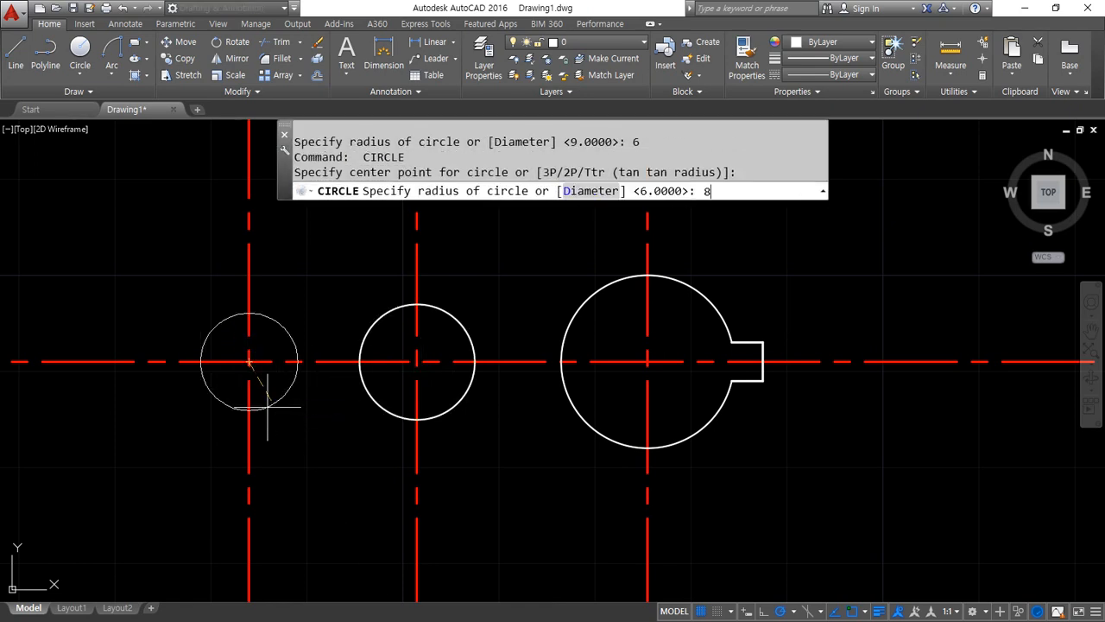
key("Return")
Offset both slot circles outward by 5 to make limits for their vertical centre lines
key("Return")
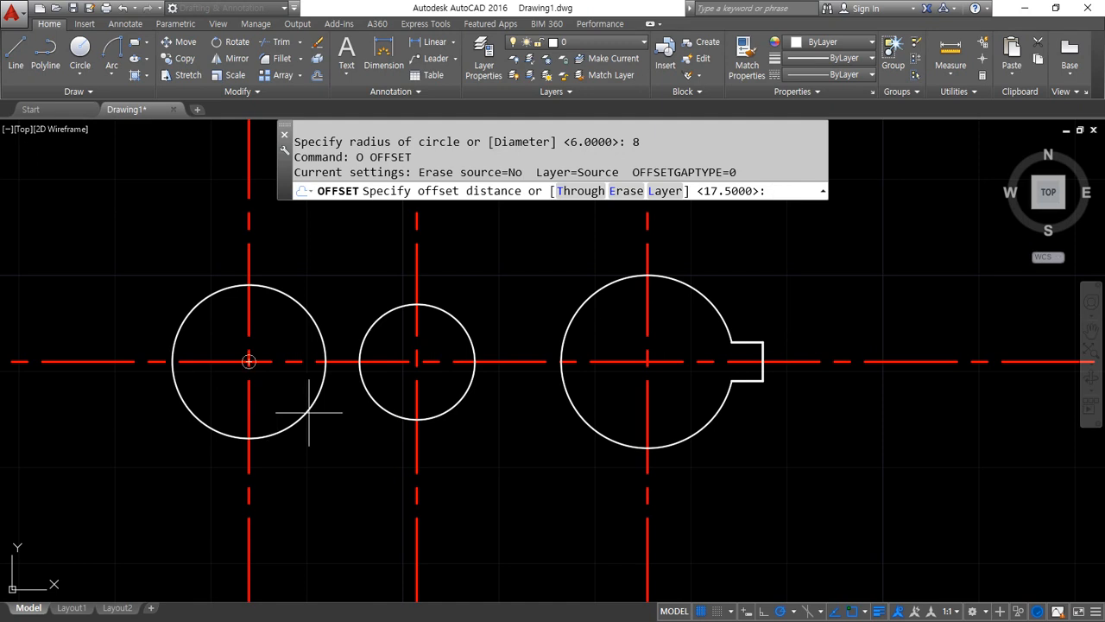
type("5")
key("Return")
left_click(389, 413)
left_click(320, 439)
left_click(301, 423)
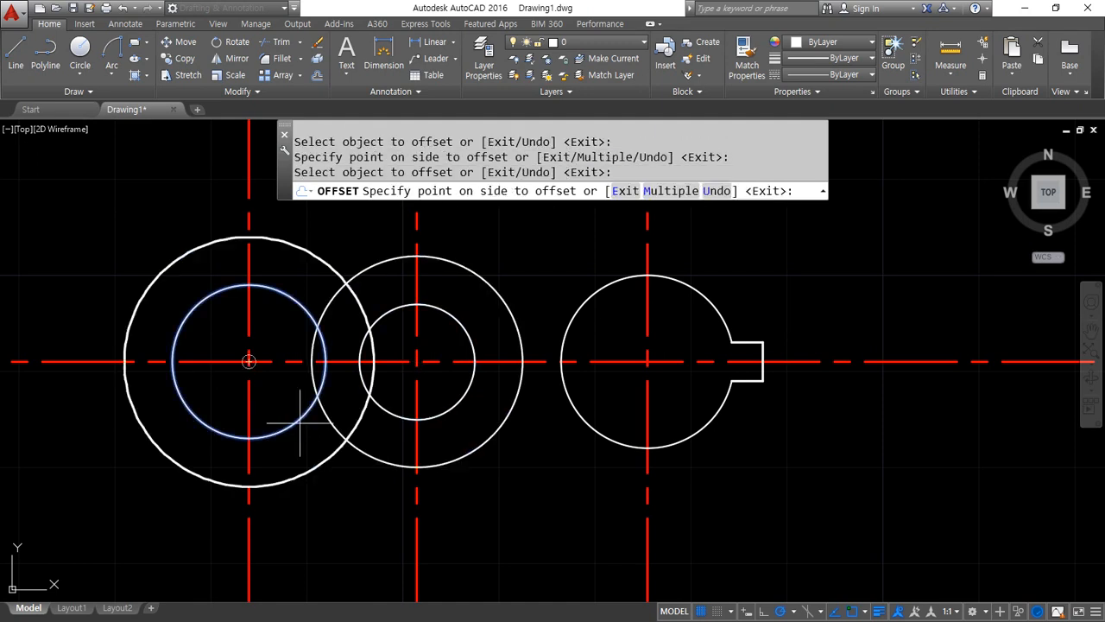
left_click(301, 423)
key("Return")
Trim the two slot vertical centre lines to the outer offset circles and erase those two circles
type("tr")
key("Return")
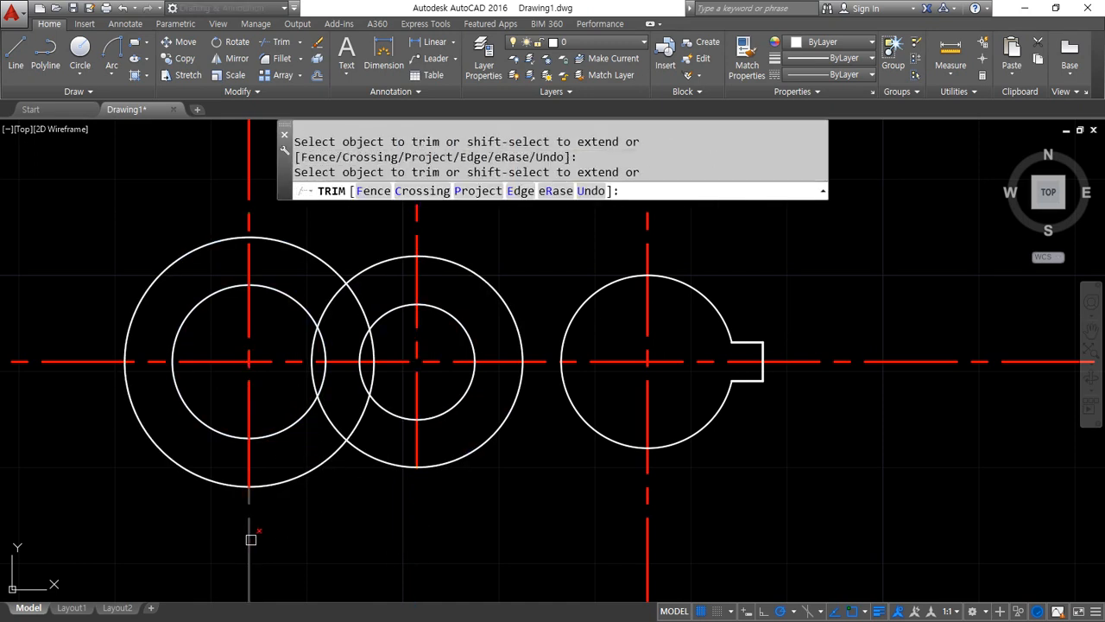
key("Return")
left_click(447, 255)
left_click(309, 248)
type("e")
key("Return")
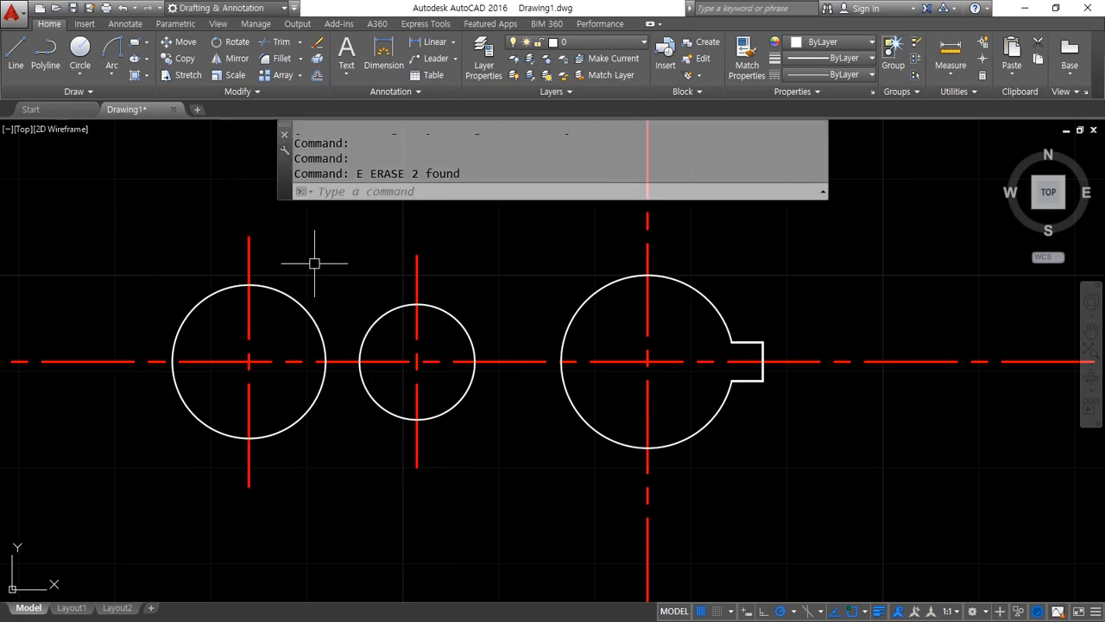
Draw a line tangent to both slot circles along their upper side
type("l")
key("Return")
right_click(339, 231, "shift")
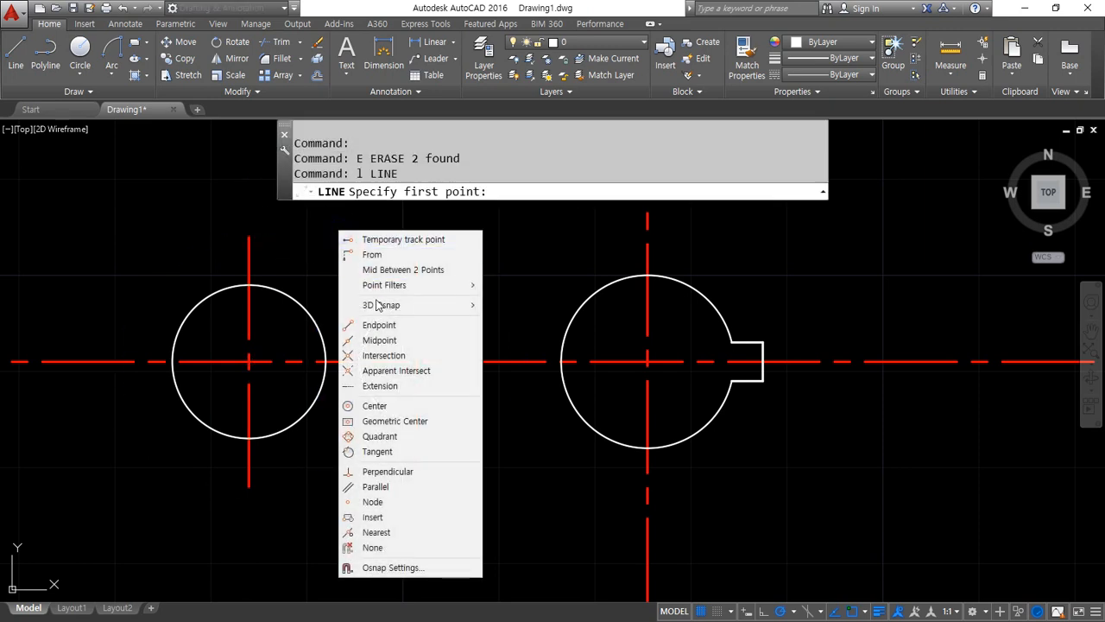
left_click(403, 451)
left_click(284, 286)
right_click(294, 278, "shift")
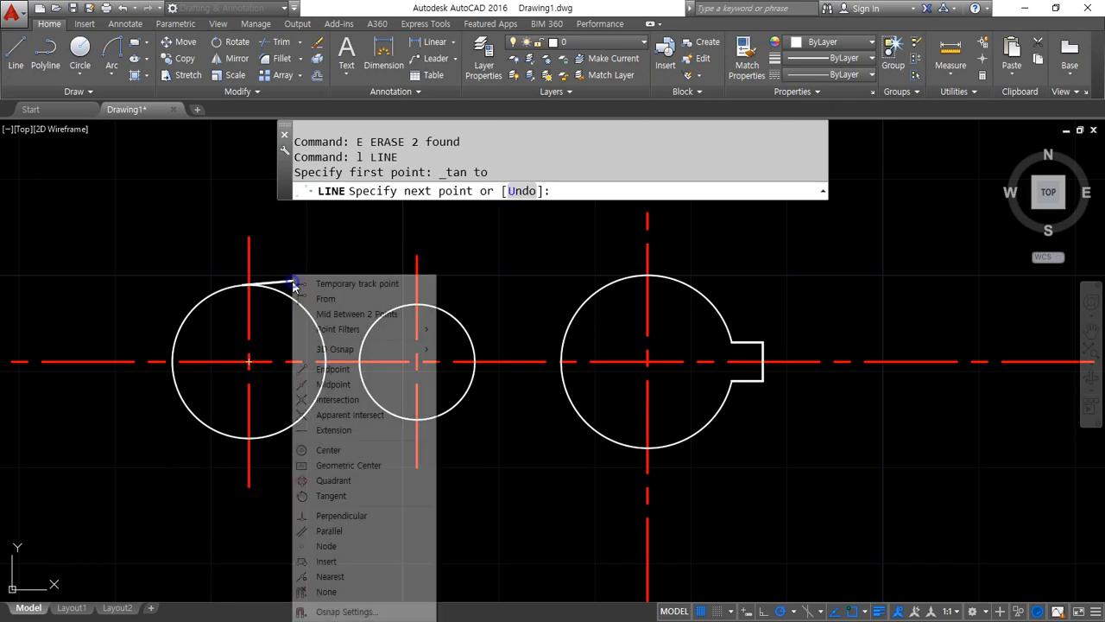
left_click(351, 496)
left_click(372, 315)
key("Return")
key("Return")
Draw a line tangent to both slot circles along their lower side
right_click(360, 335, "shift")
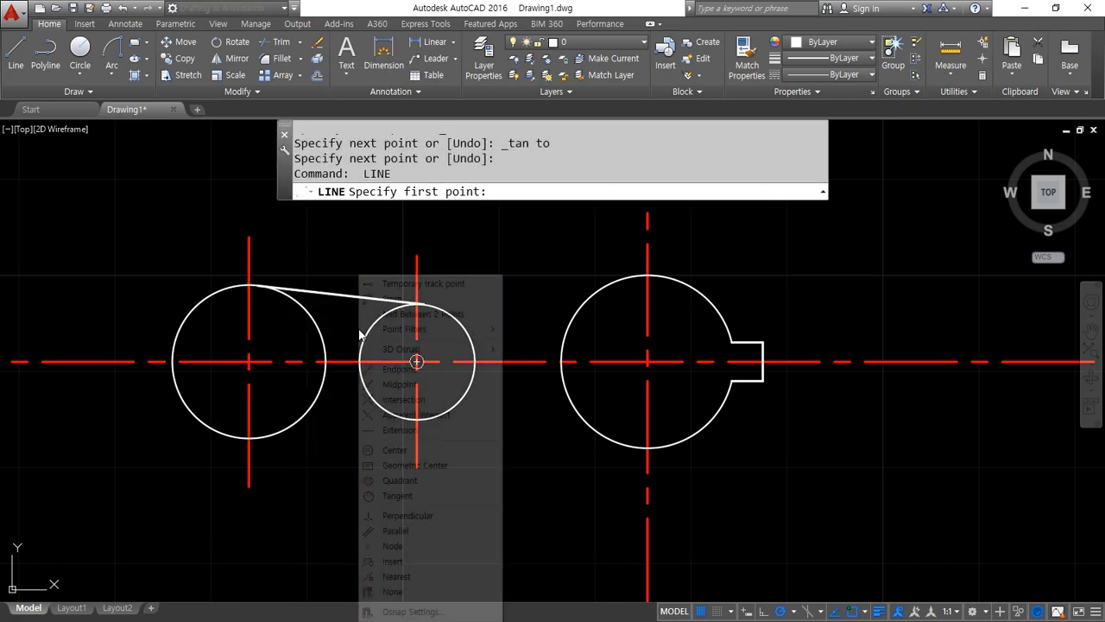
left_click(282, 430)
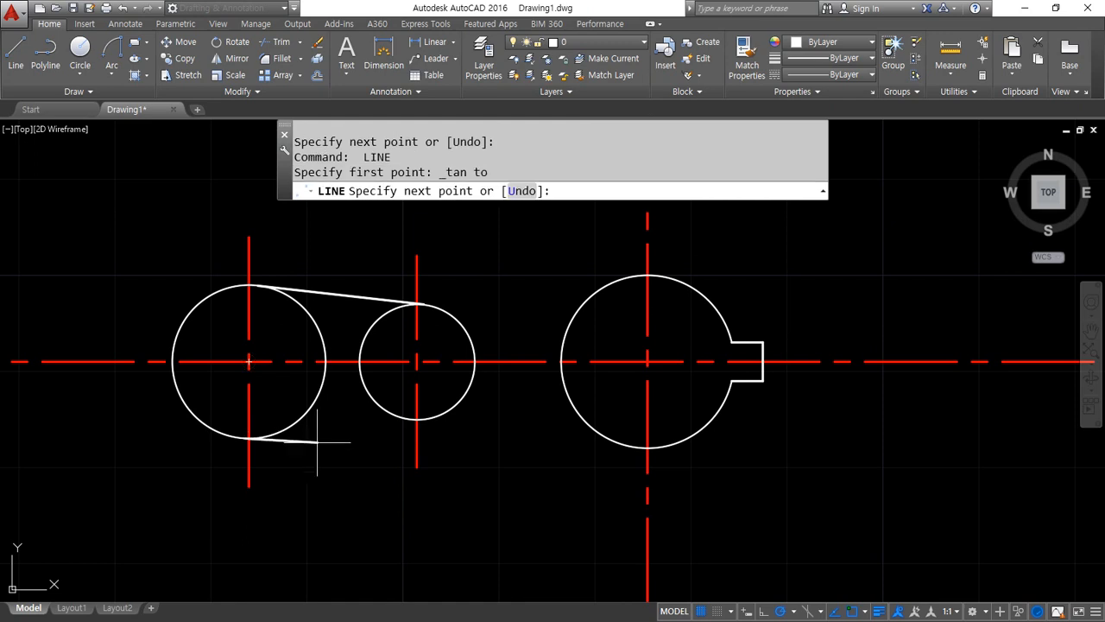
right_click(318, 438, "shift")
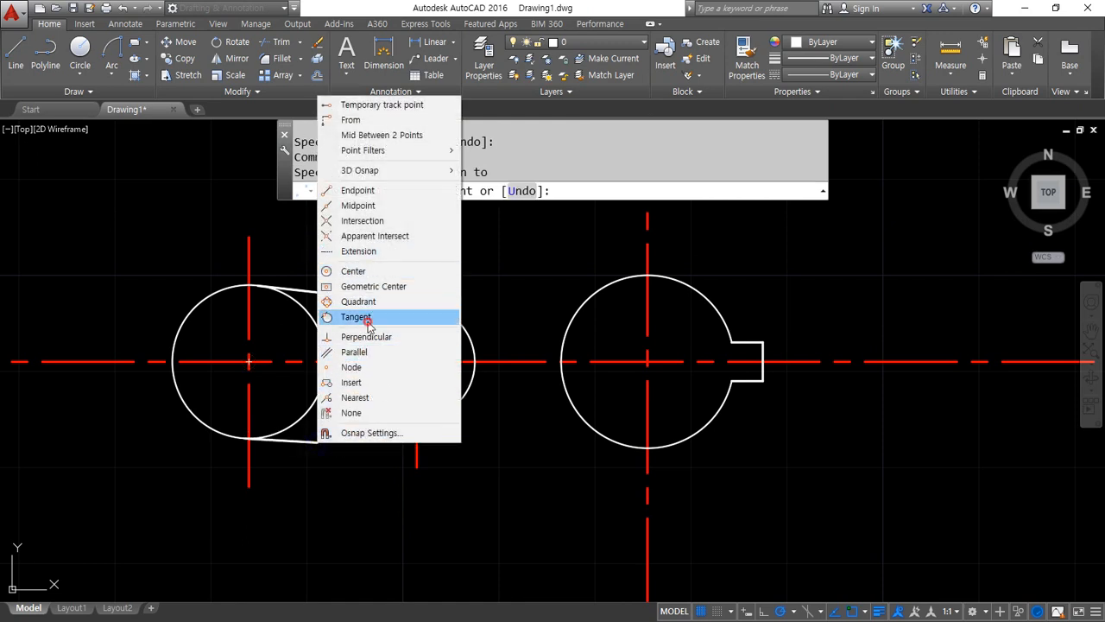
left_click(358, 317)
left_click(373, 405)
key("Return")
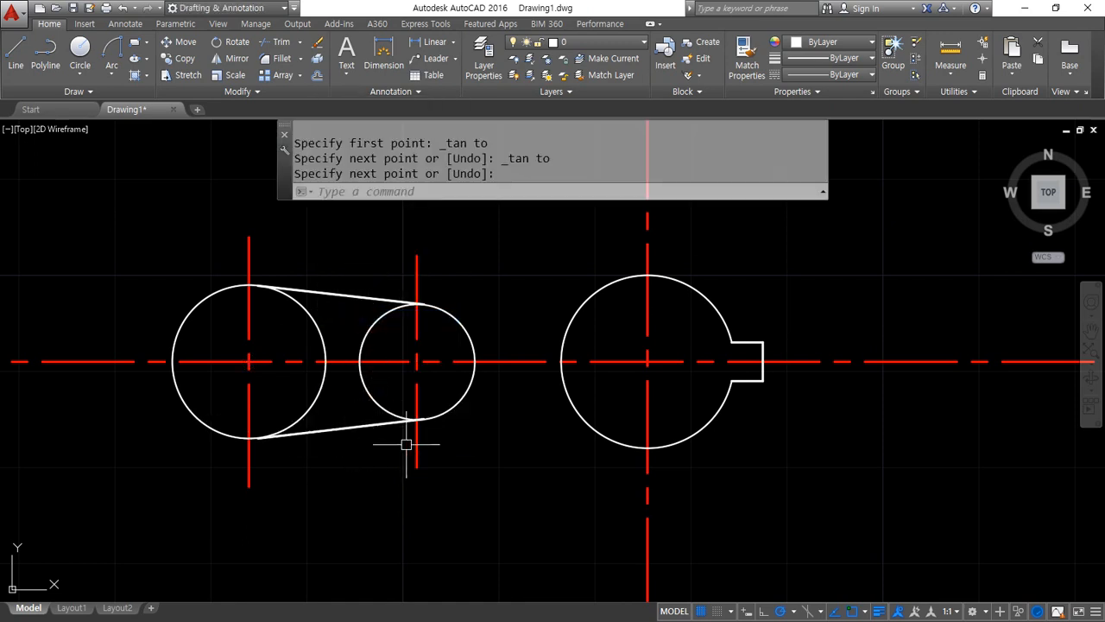
Trim the inner arcs of both slot circles between the two tangent lines to form the tapered slot
type("t")
key("Return")
left_click(360, 425)
left_click(354, 298)
key("Return")
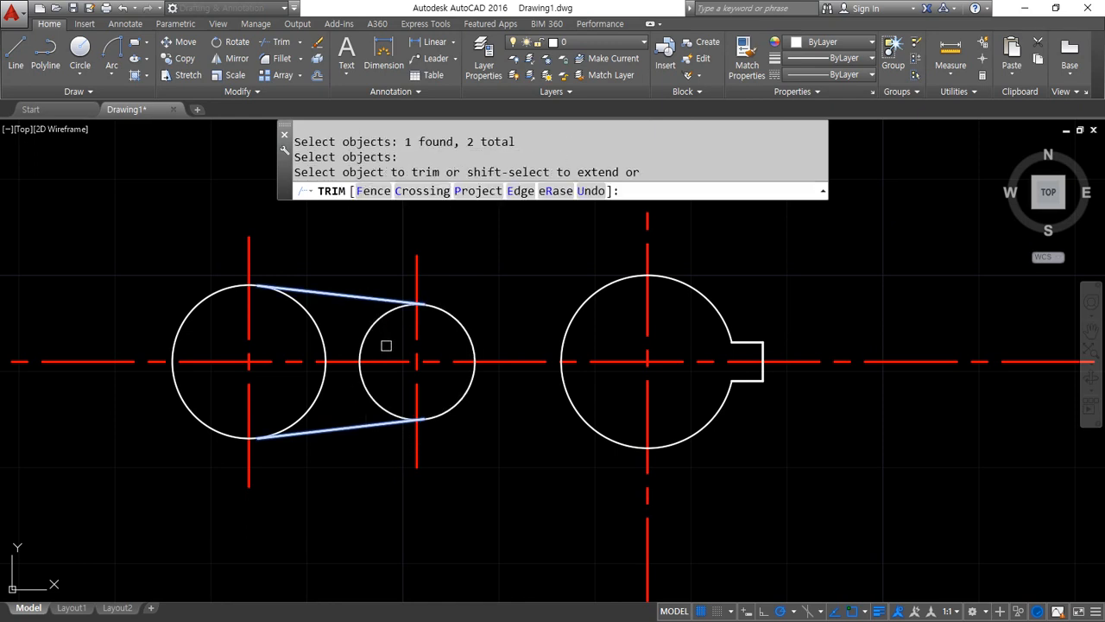
left_click(386, 345)
left_click(291, 321)
key("Return")
Draw a circle of radius 53.5 centred on the bore
scroll(291, 318, "down", 2)
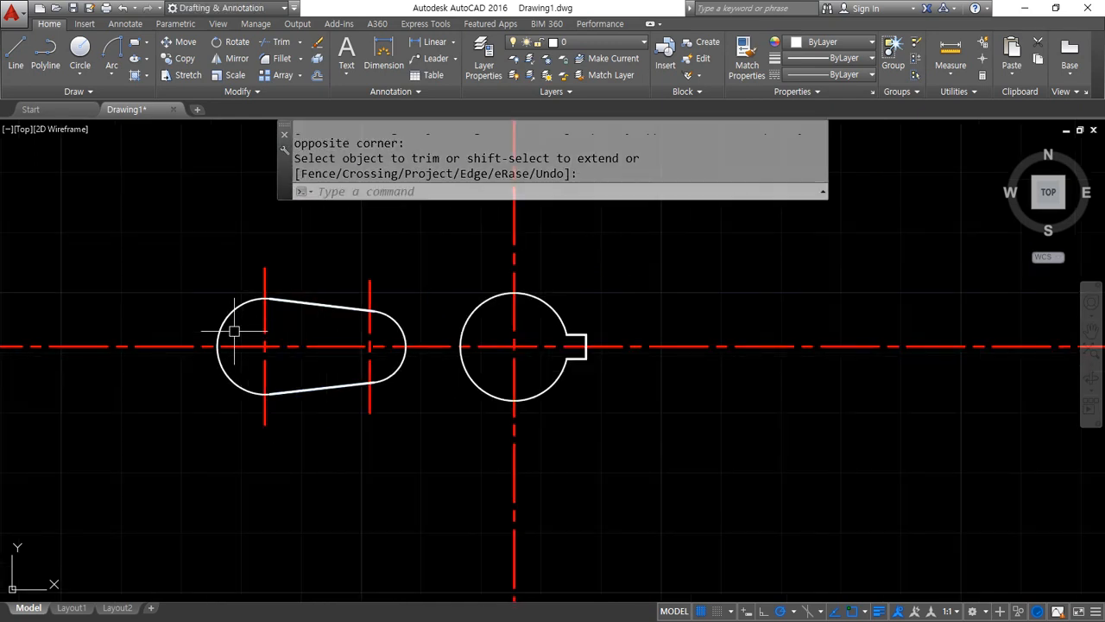
type("c")
key("Return")
left_click(514, 346)
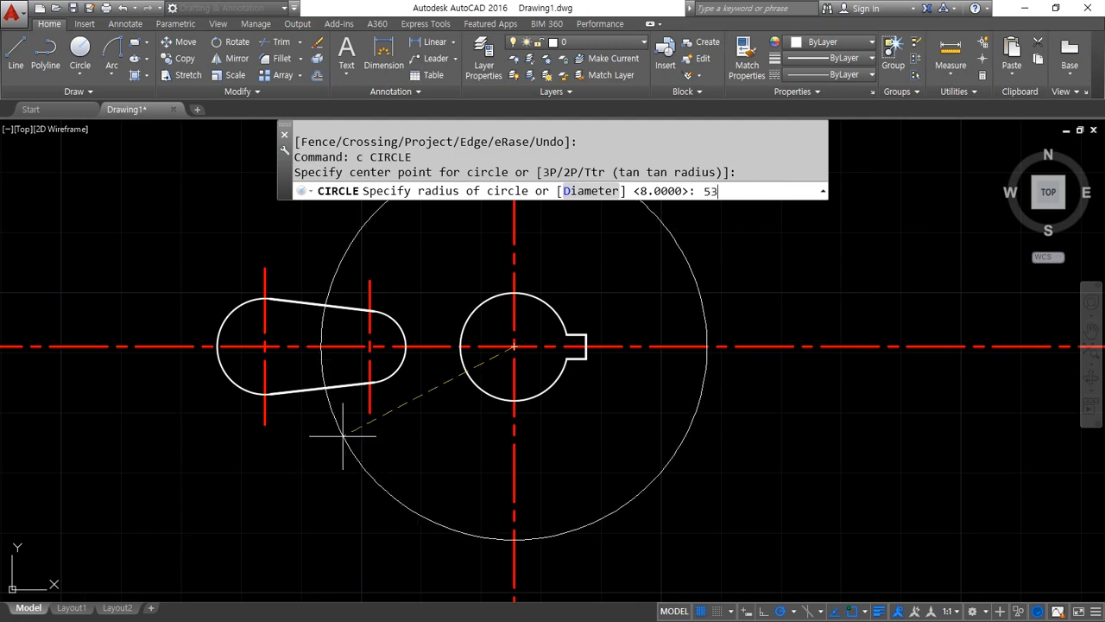
type("53.5")
key("Return")
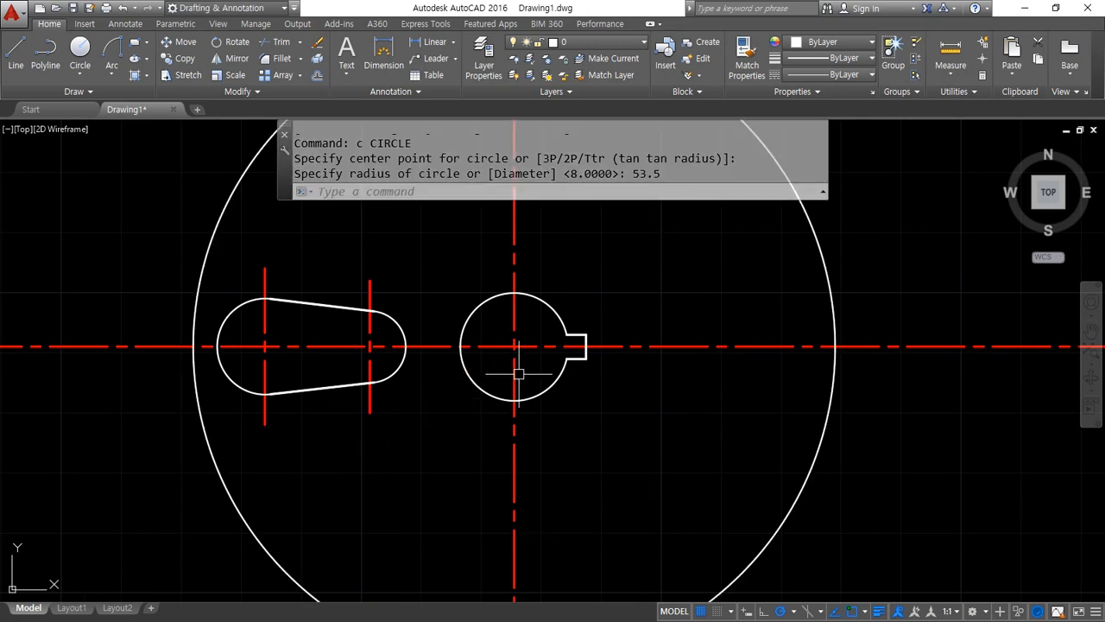
Draw an outer circle of radius 60 centred on the bore
type("c")
key("Return")
left_click(514, 346)
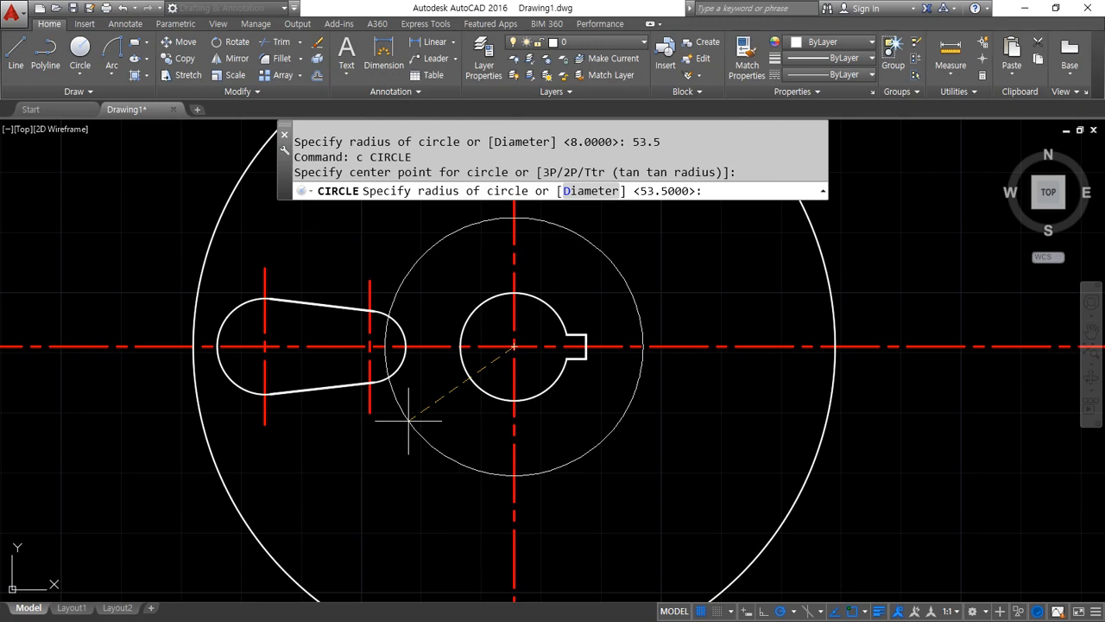
type("60")
key("Return")
Offset the wheel's vertical centre line by 12 to both sides
scroll(474, 286, "up", 6)
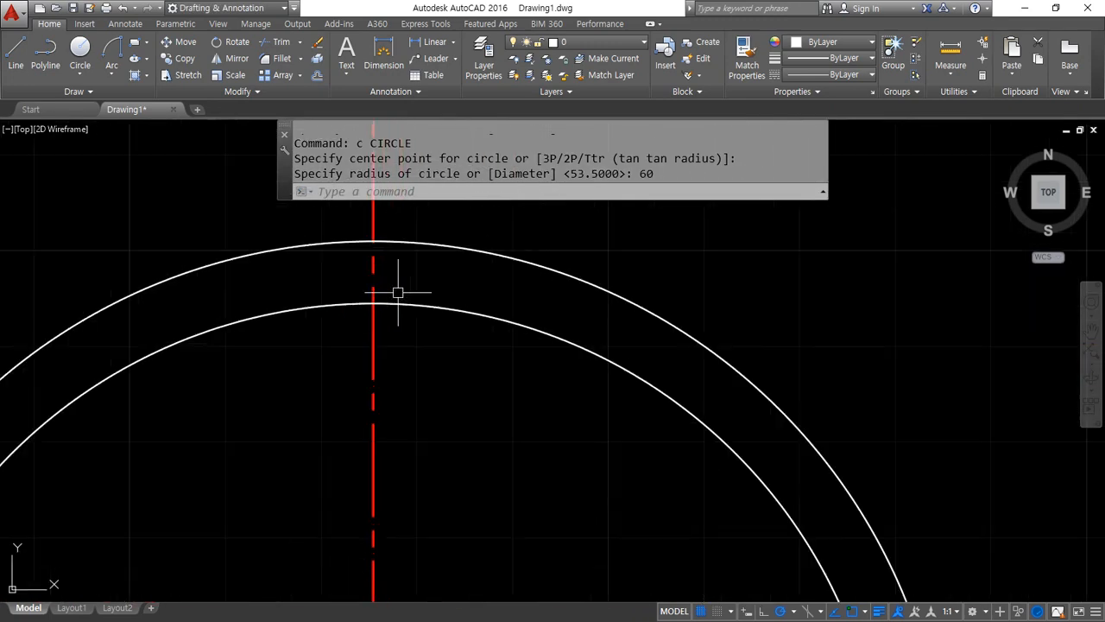
type("O")
key("Return")
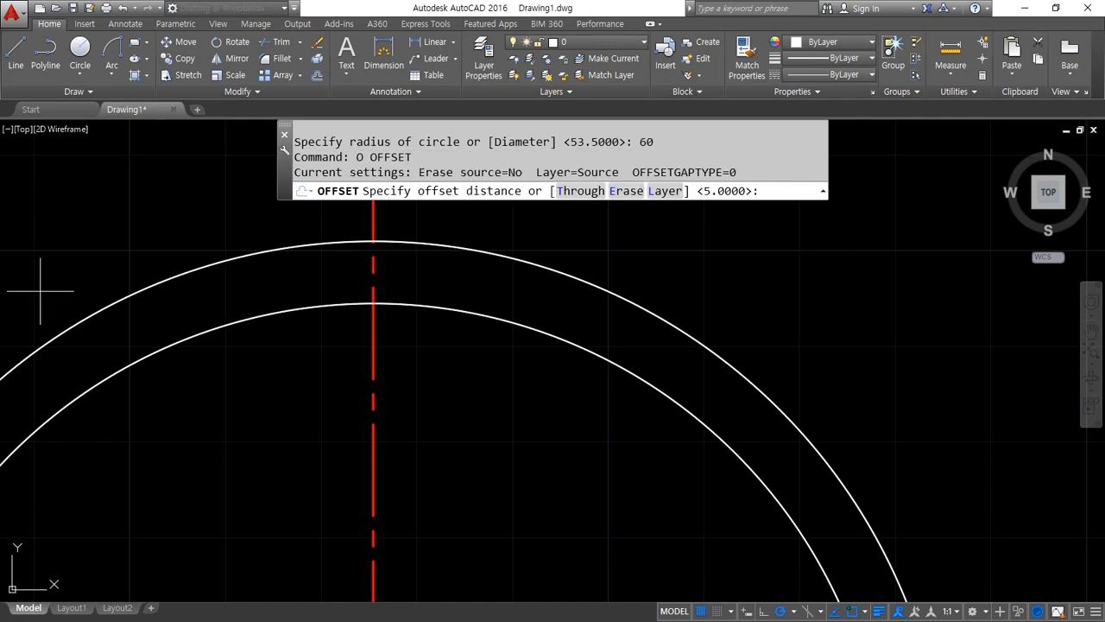
type("12")
key("Return")
left_click(375, 345)
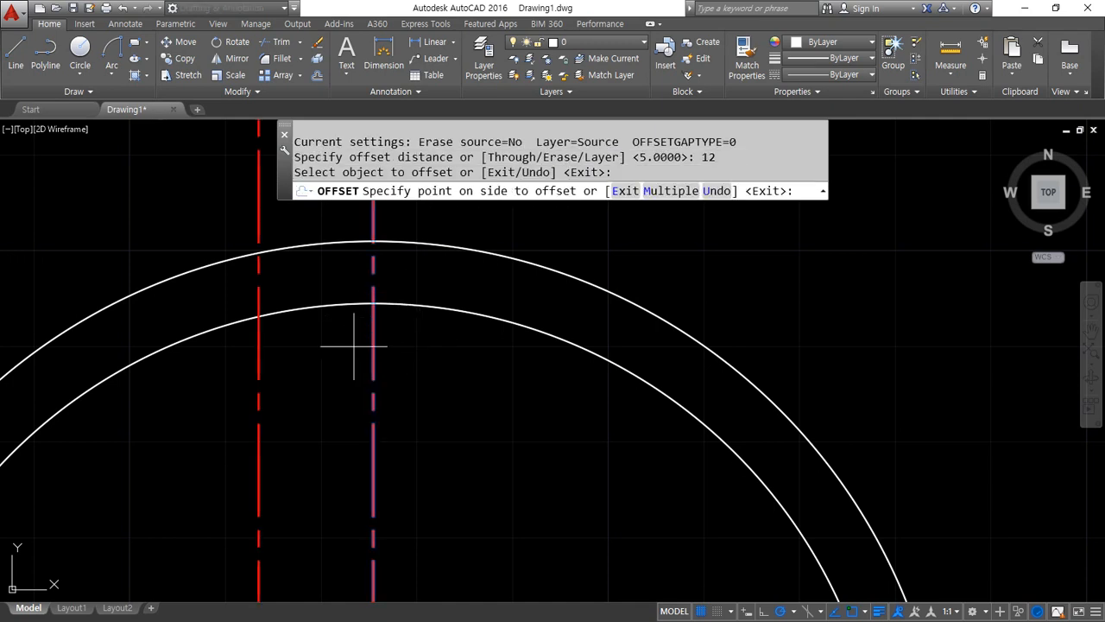
left_click(360, 347)
left_click(376, 345)
left_click(448, 350)
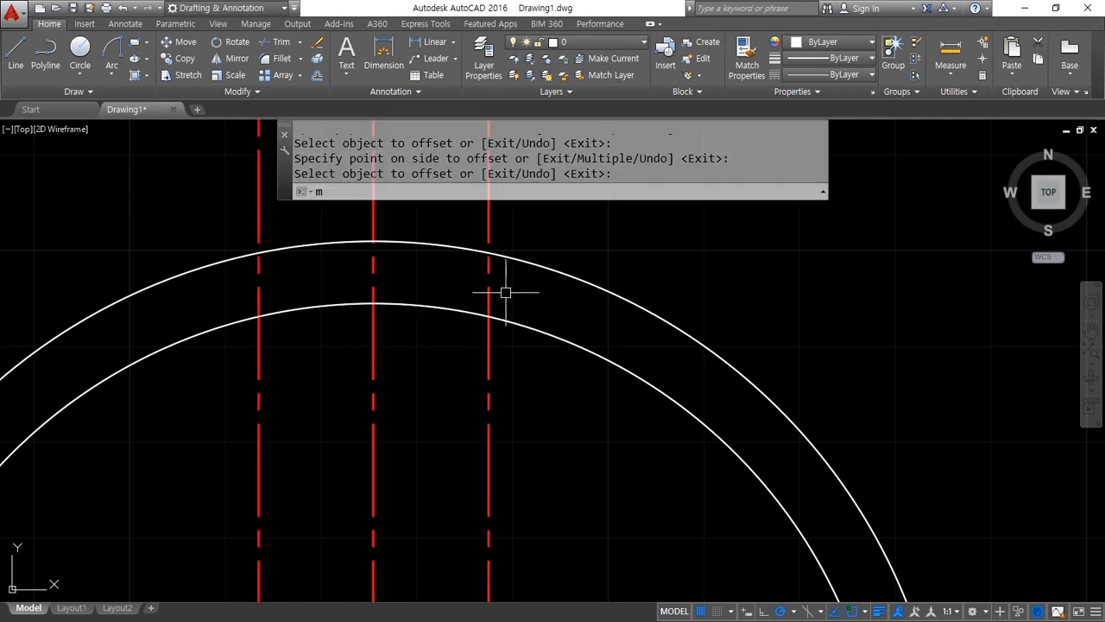
key("Return")
Match the outer circle's properties onto the two offset vertical lines
type("ma")
key("Return")
left_click(518, 263)
left_click(489, 276)
left_click(258, 286)
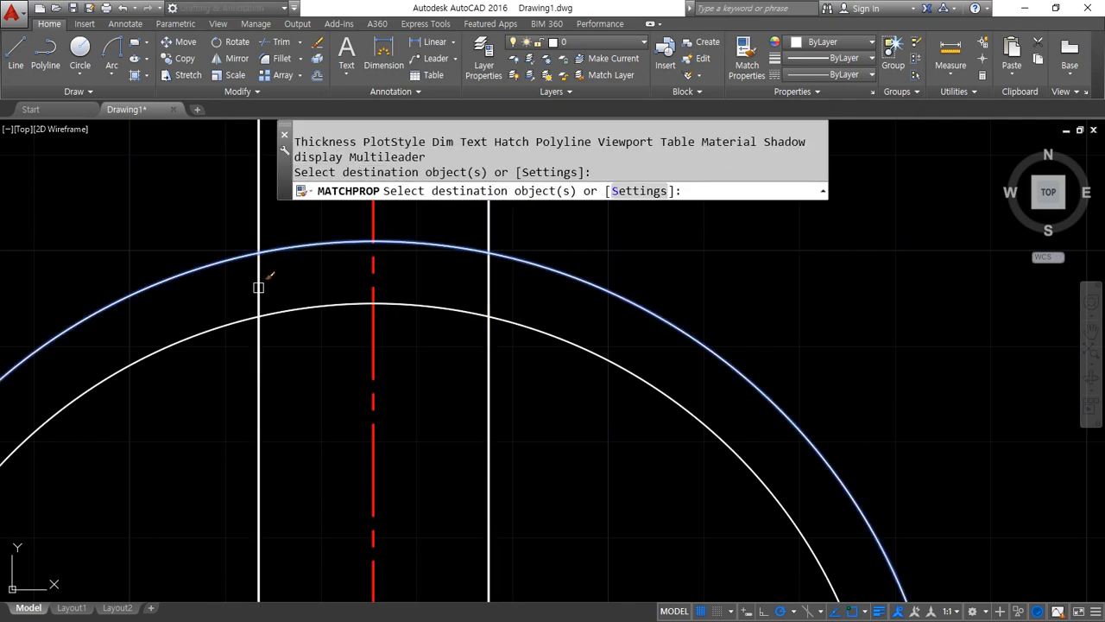
key("Return")
Trim the radius 60 circle's side arcs outside the two vertical lines
type("tr")
key("Return")
Fillet the top arc with both vertical lines at radius 0 to close the tab's outer corners
key("Return")
left_click(237, 257)
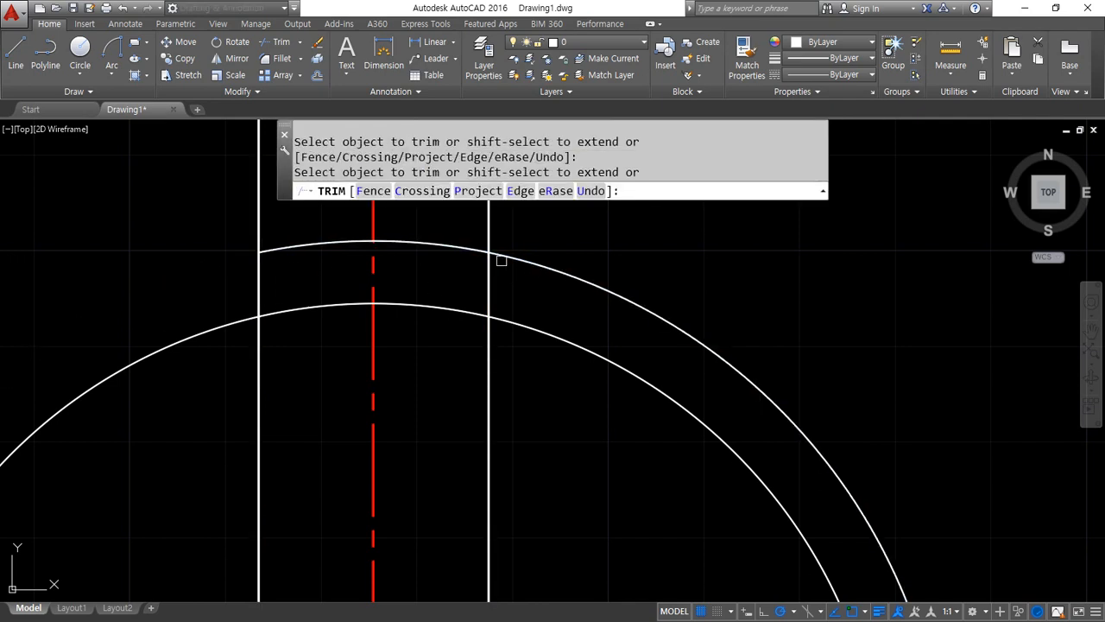
left_click(505, 255)
type("f")
key("Return")
left_click(475, 252)
left_click(488, 270)
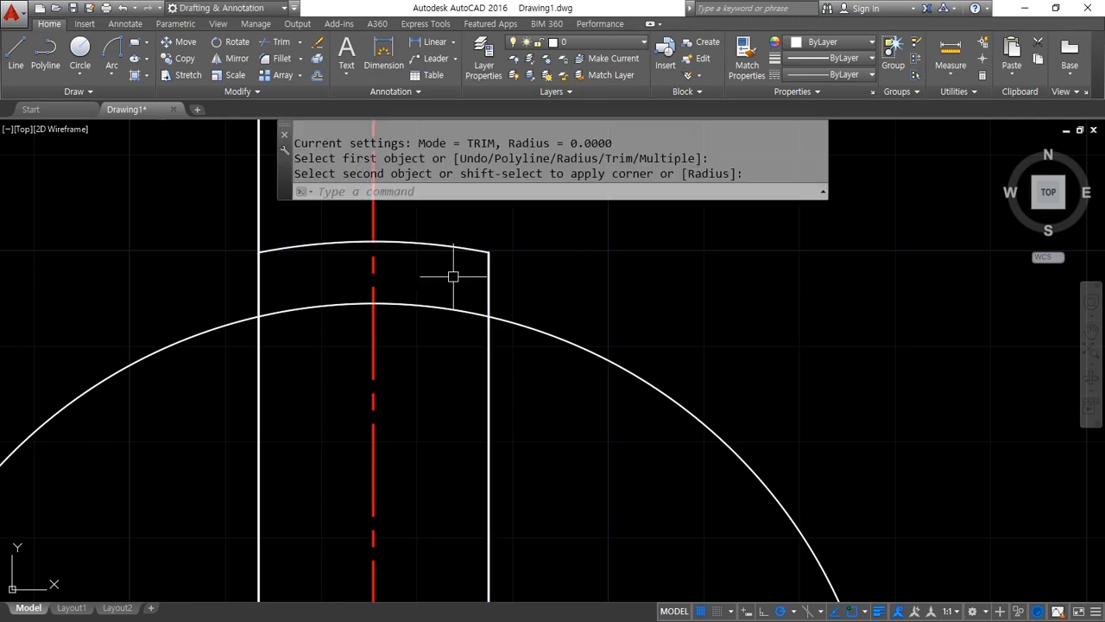
Fillet both tab side lines against the radius 53.5 circle at radius 0 so they end on it
key("Return")
left_click(264, 251)
left_click(256, 273)
key("Return")
left_click(271, 312)
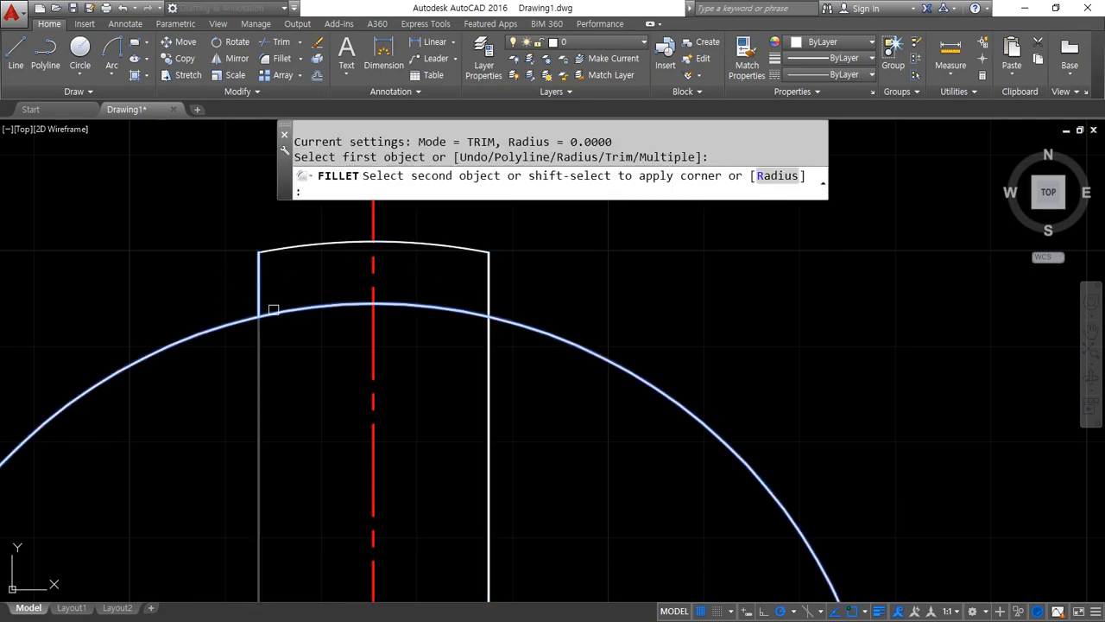
left_click(259, 298)
key("Return")
left_click(451, 313)
scroll(538, 375, "down", 5)
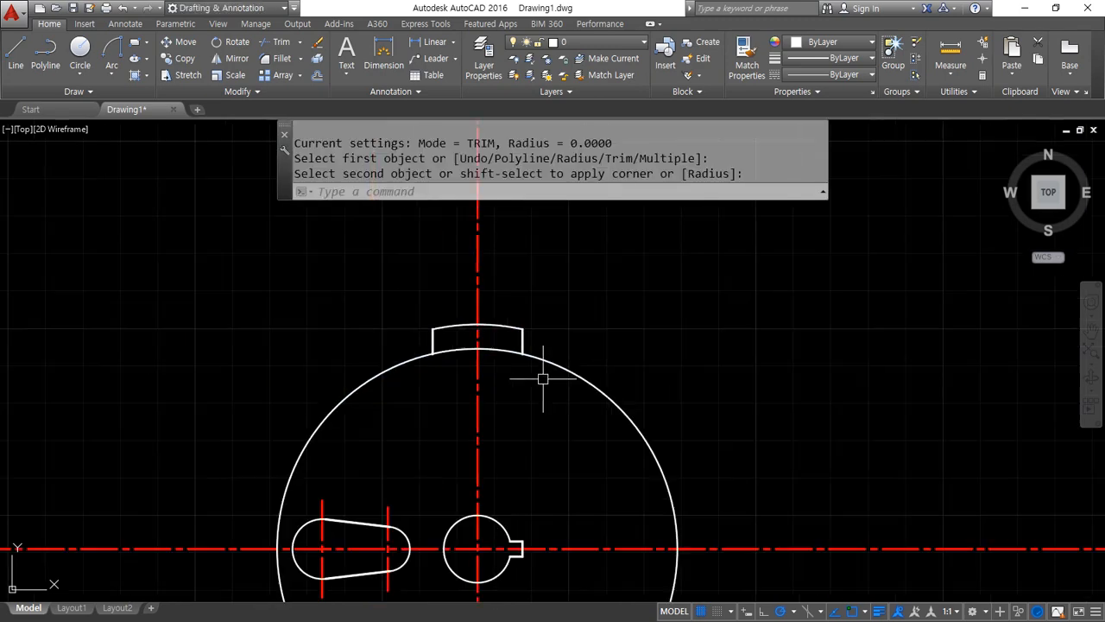
Erase the leftover arc segment below the radius 53.5 circle
scroll(484, 423, "up", 3)
key("Escape")
left_click(372, 380)
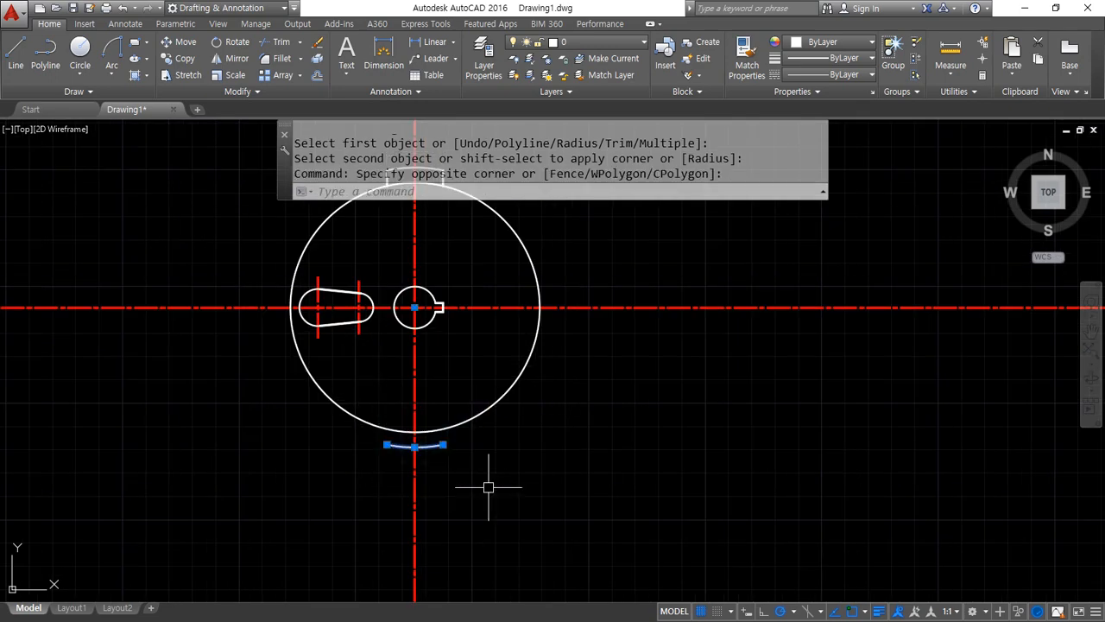
left_click(489, 484)
type("e")
key("Return")
Offset the tab's top arc 5 outward, beyond the tab
middle_click_drag(463, 258, 401, 374)
scroll(390, 325, "up", 2)
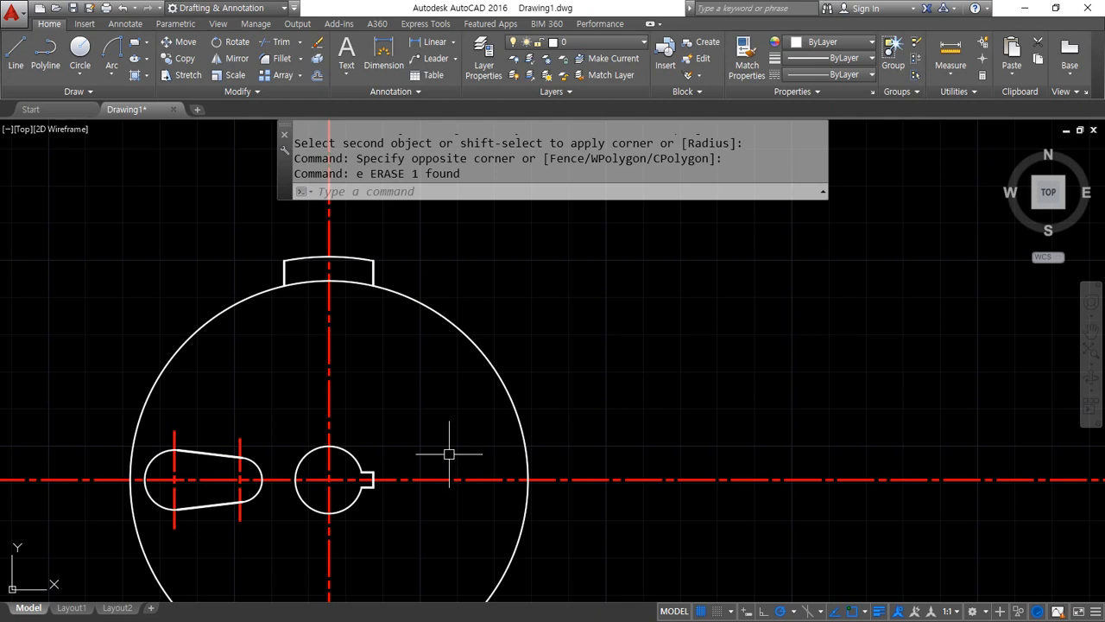
type("o")
key("Return")
type("5")
key("Return")
left_click(372, 260)
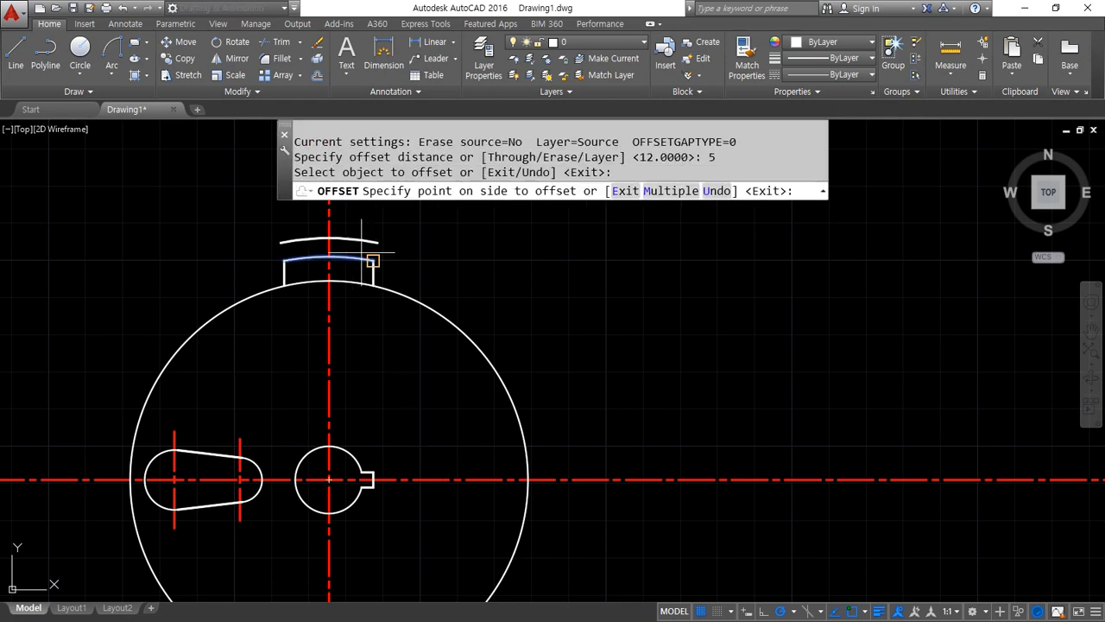
left_click(373, 243)
key("Return")
Extend the offset arc around the wheel so it crosses the centrelines
type("ex")
key("Return")
key("Return")
left_click(288, 243)
left_click(376, 240)
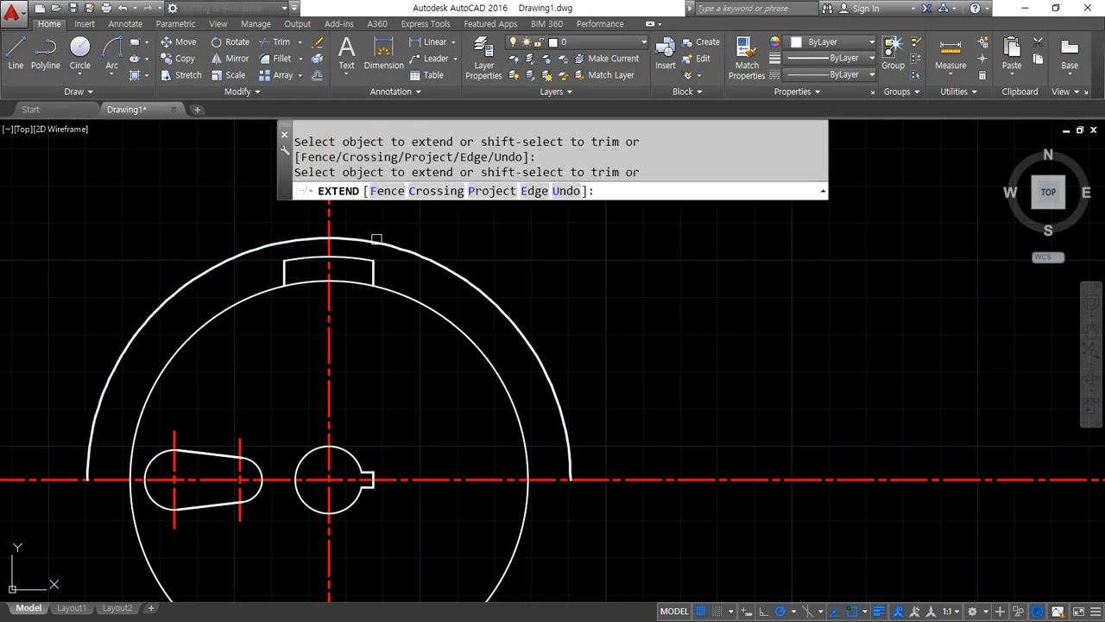
left_click(477, 341)
left_click(564, 415)
scroll(509, 421, "down", 2)
middle_click_drag(433, 455, 427, 381)
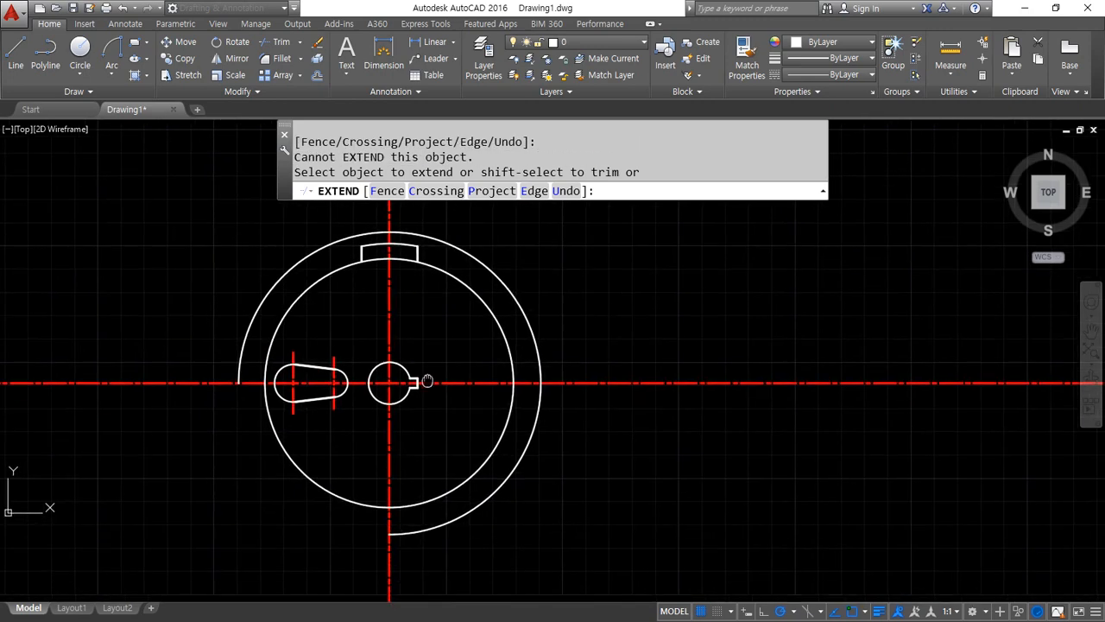
key("Escape")
Using the extended arc as cutting edge, trim both ends of the horizontal centreline and the upper end of the vertical one
type("tr")
key("Return")
left_click(430, 524)
key("Return")
left_click(527, 443)
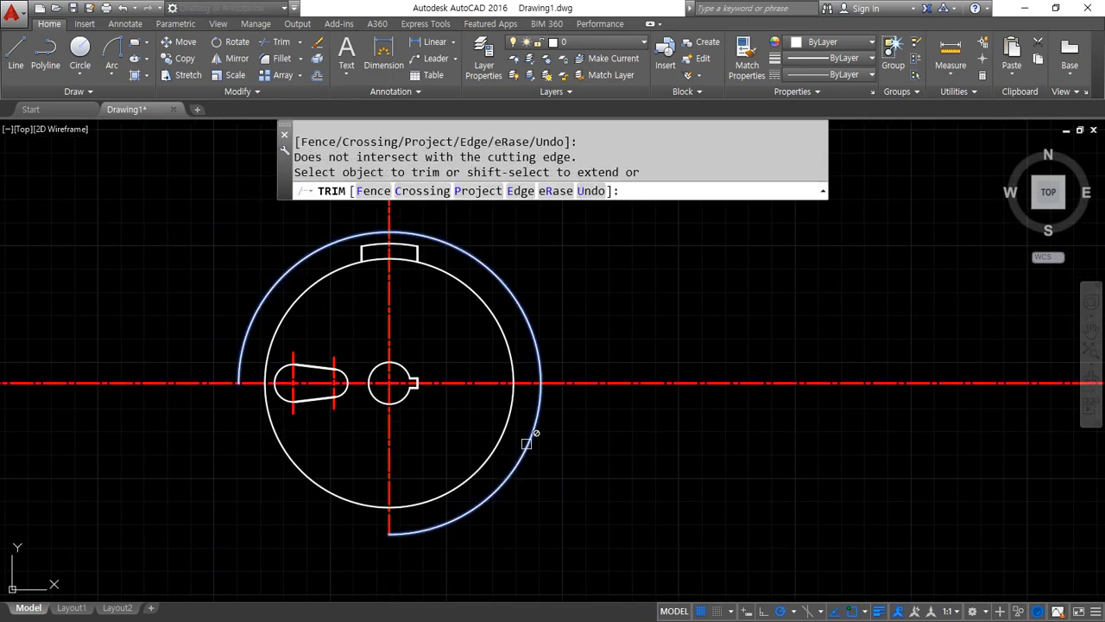
left_click(563, 386)
left_click(238, 388)
left_click(199, 382)
middle_click_drag(429, 226, 414, 296)
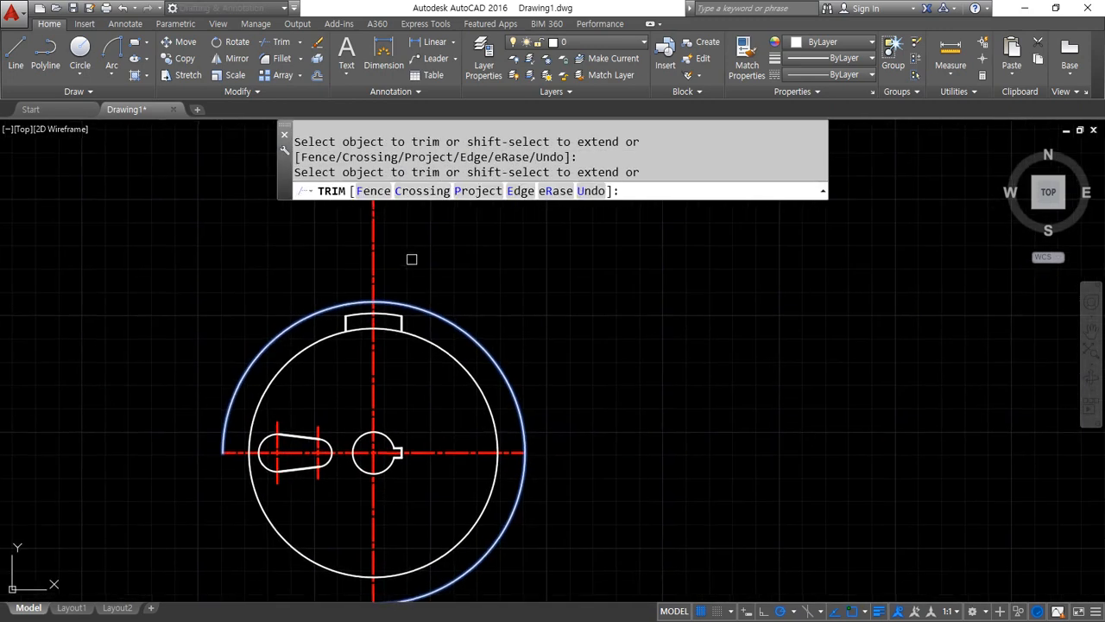
left_click(469, 323)
key("Return")
Erase the extended helper arc around the wheel
left_click(477, 328)
type("e")
key("Return")
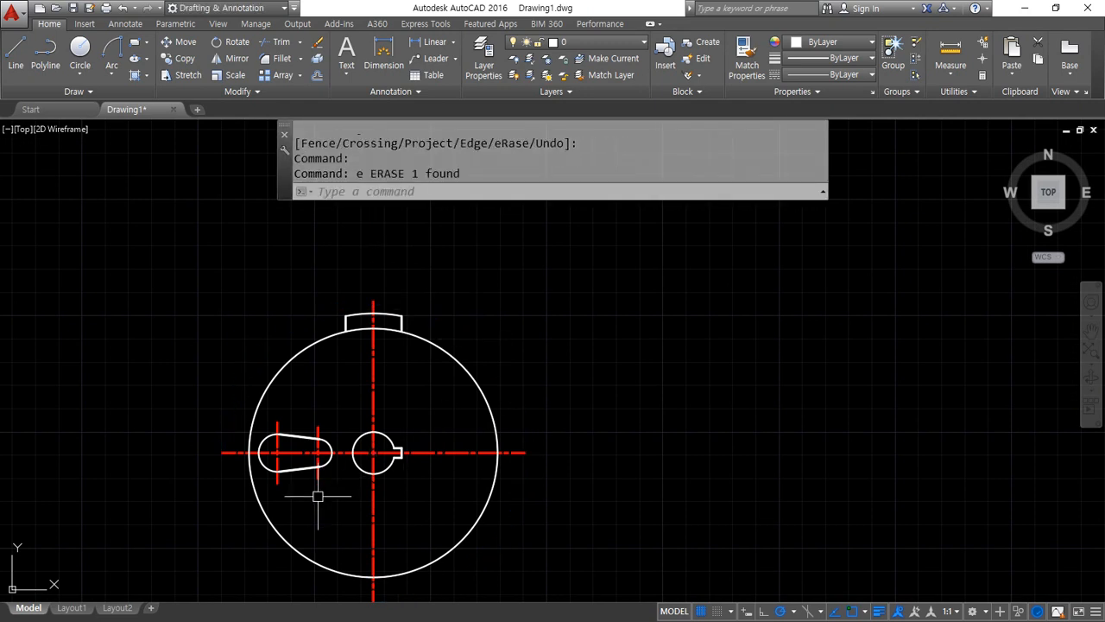
Polar-array the tapered slot with its two short centrelines about the bore's centre, with 4 items over 360 degrees
scroll(317, 496, "up", 2)
type("ar")
key("Return")
left_click(195, 339)
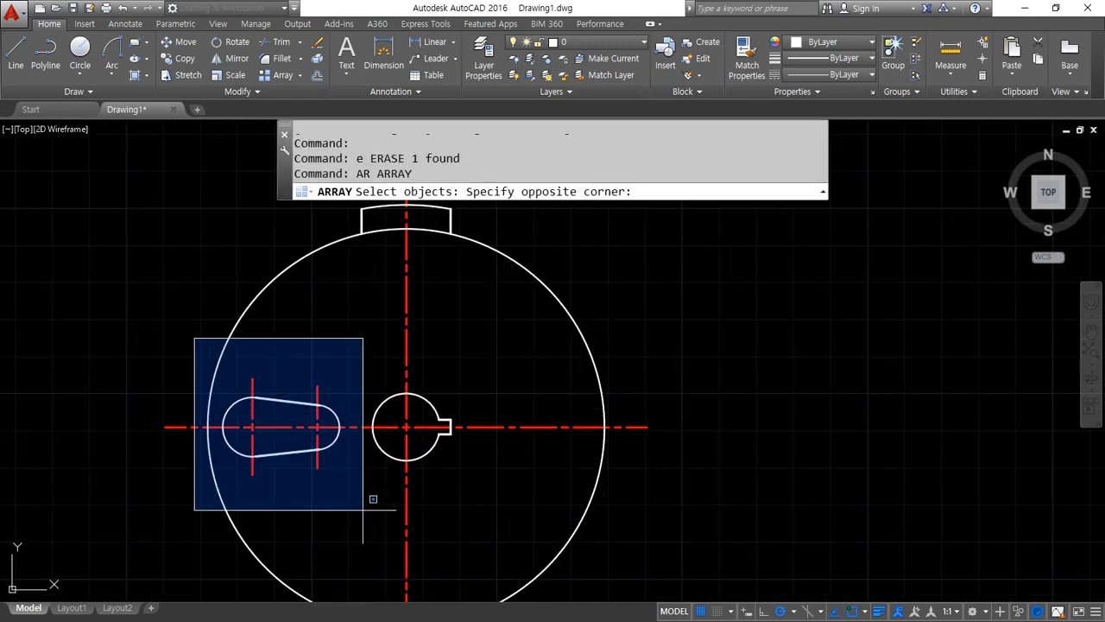
left_click(394, 537)
key("Return")
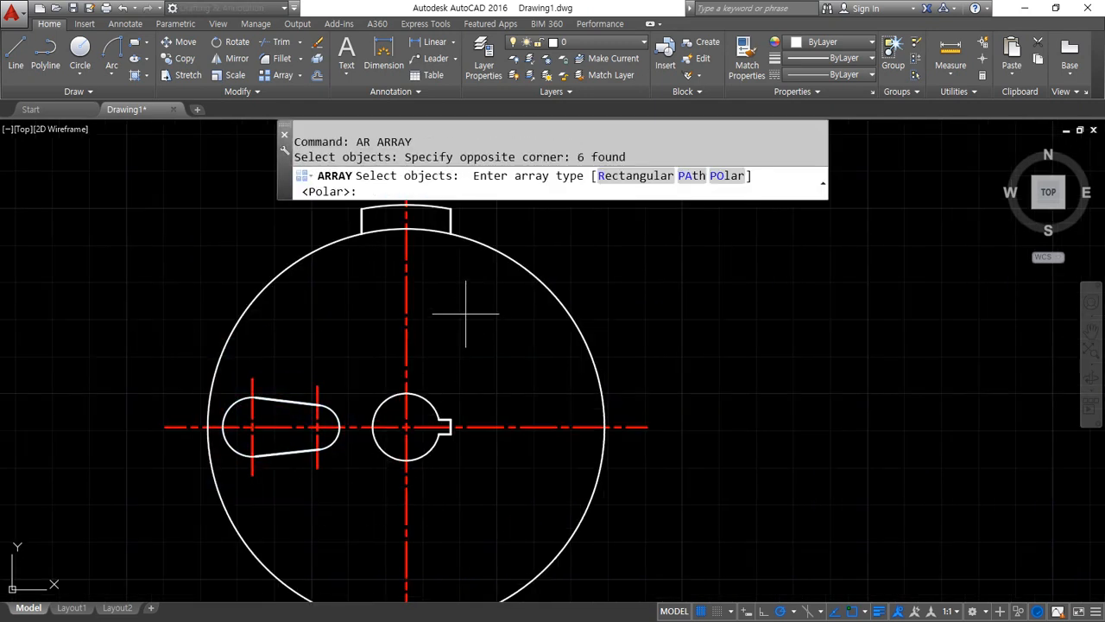
left_click(727, 177)
left_click(406, 427)
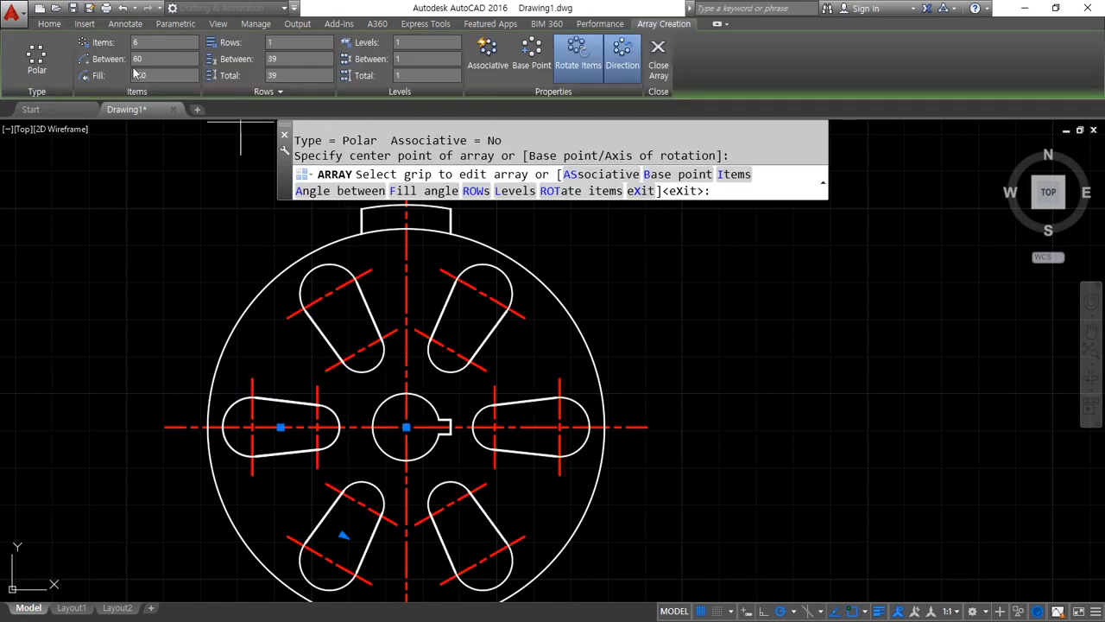
type("4")
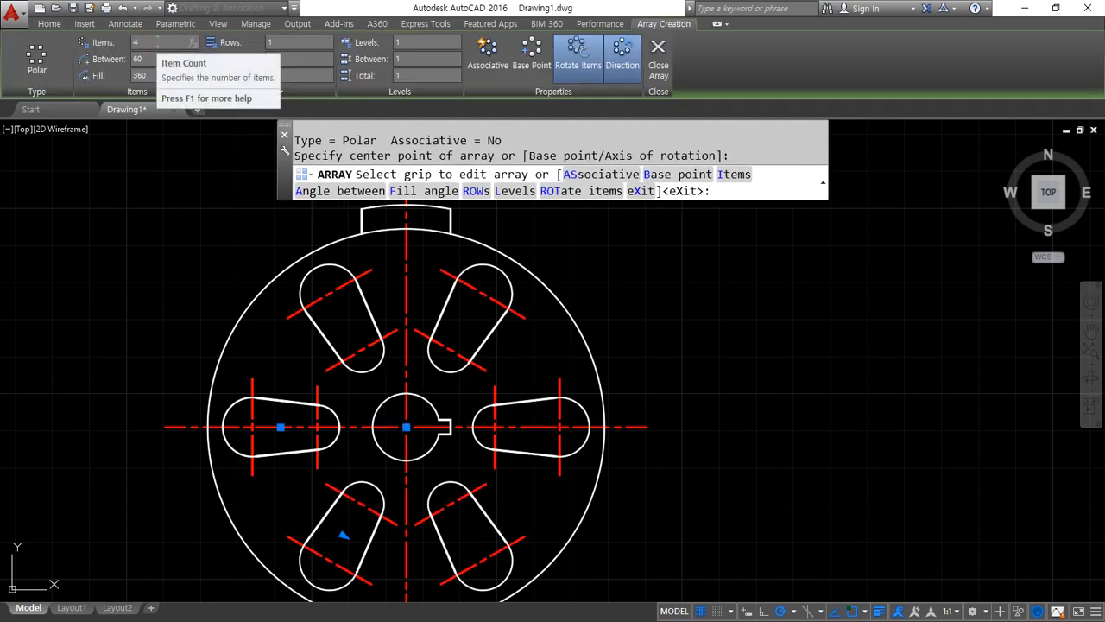
key("Return")
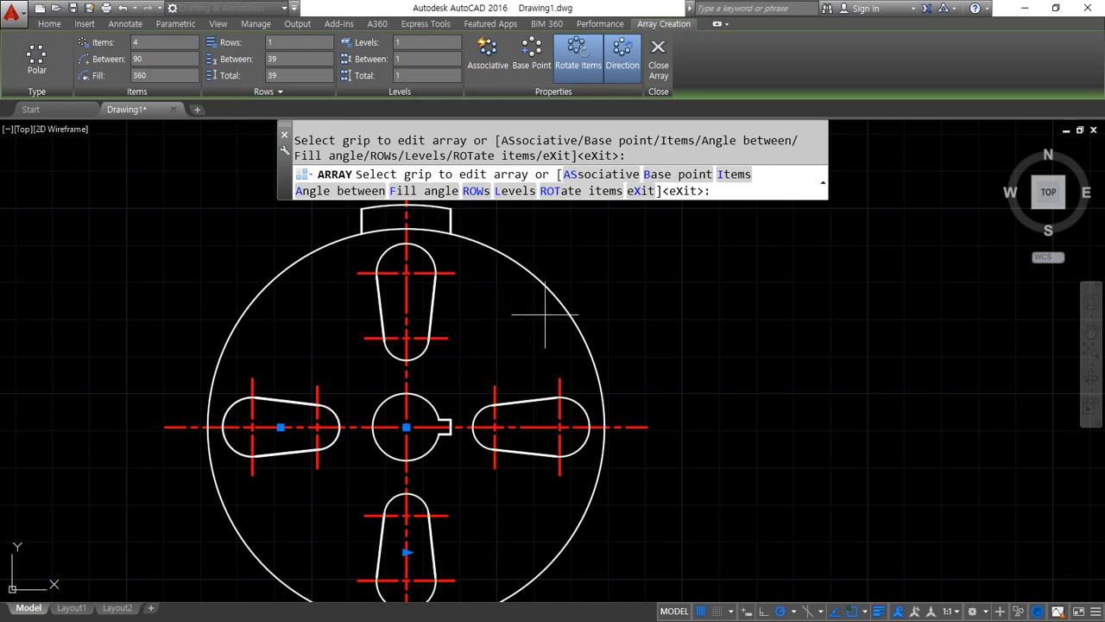
left_click(658, 61)
Polar-array the tab at the wheel's top about the bore's centre, with 12 items over 360 degrees
middle_click_drag(375, 276, 332, 300)
key("Return")
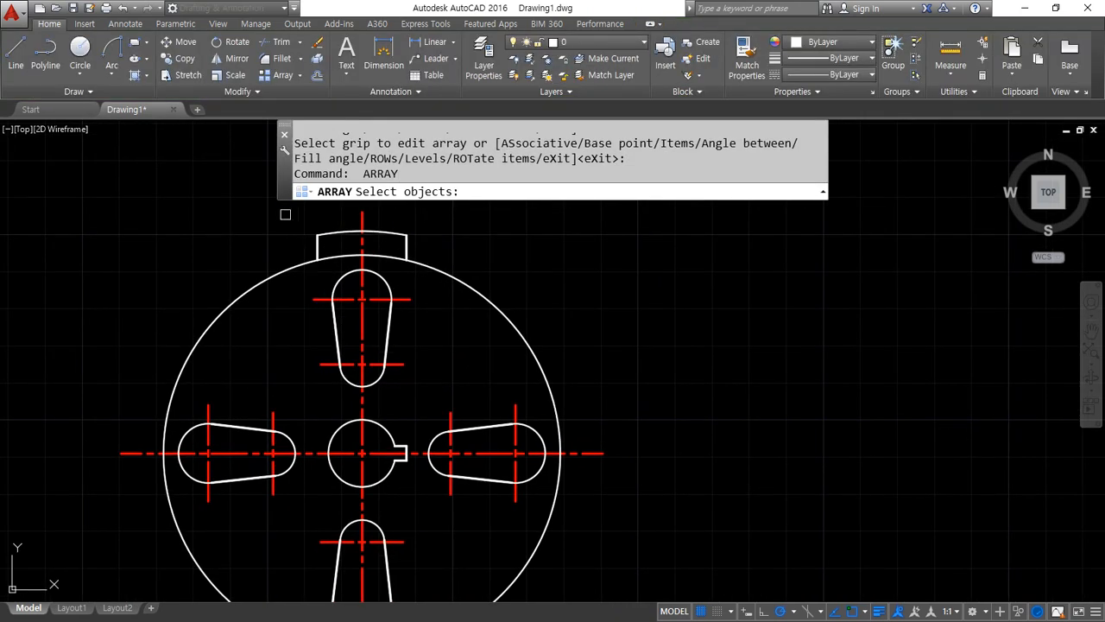
left_click(285, 216)
left_click(447, 262)
key("Return")
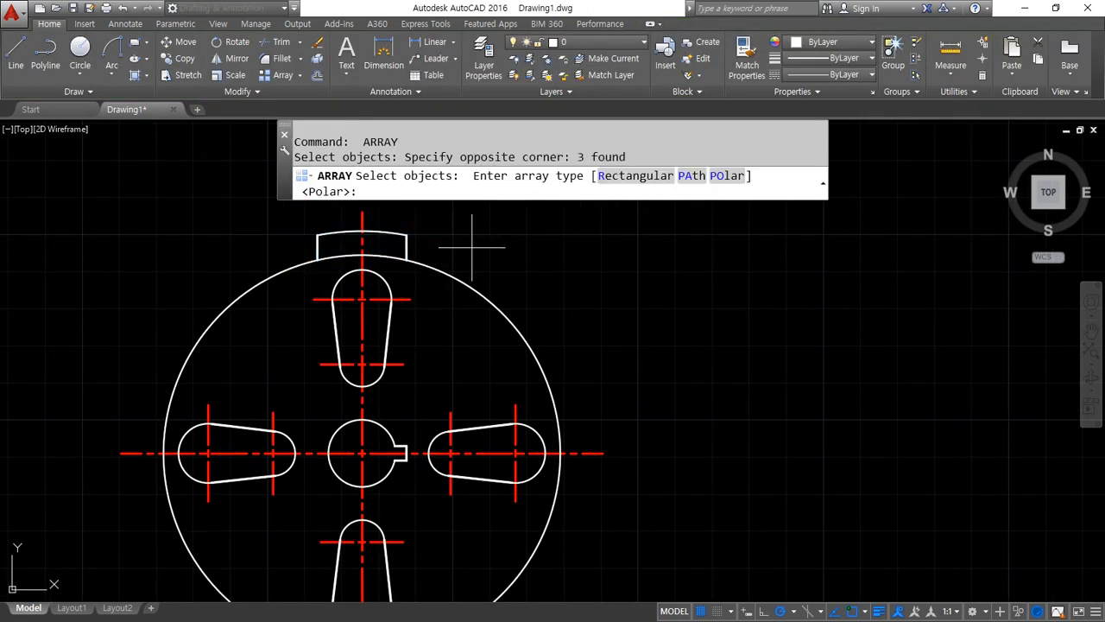
left_click(731, 191)
left_click(362, 453)
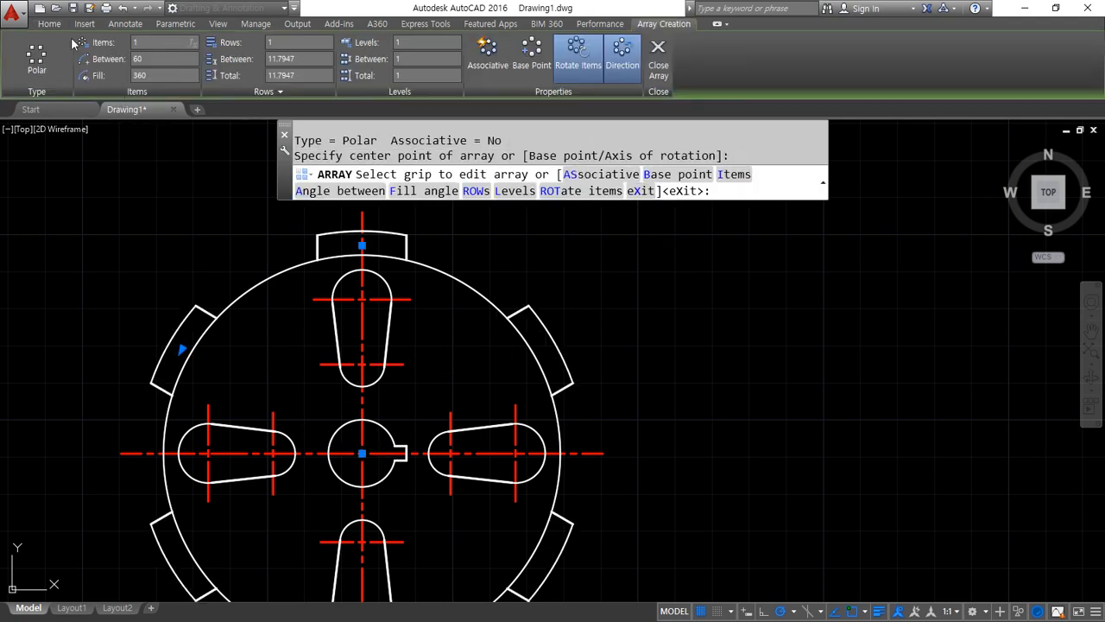
left_click(311, 55)
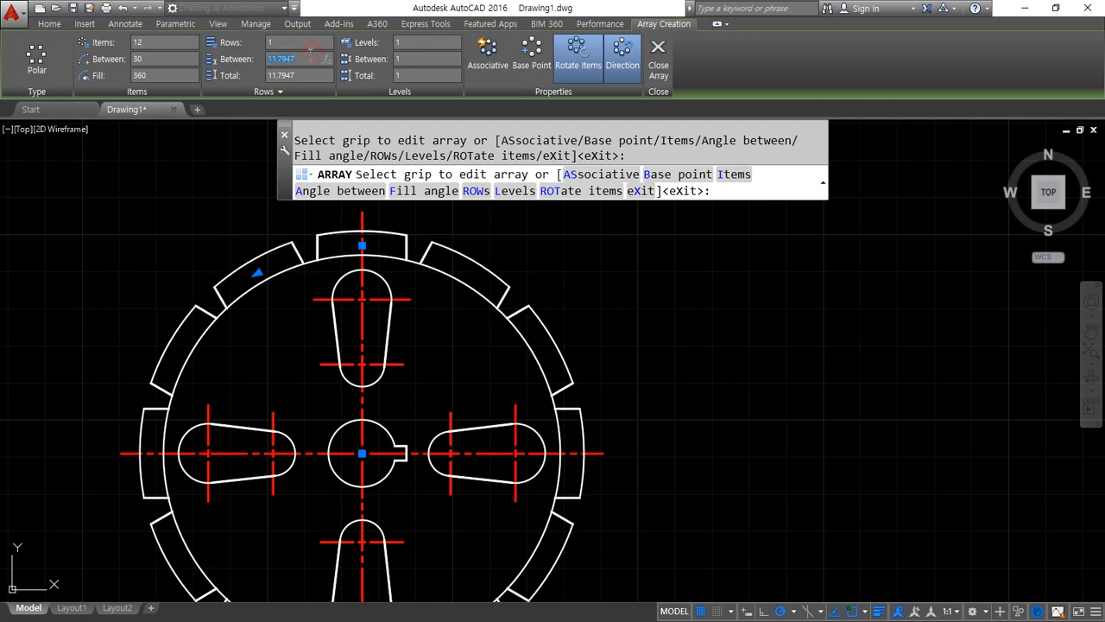
scroll(392, 265, "down", 2)
left_click(658, 63)
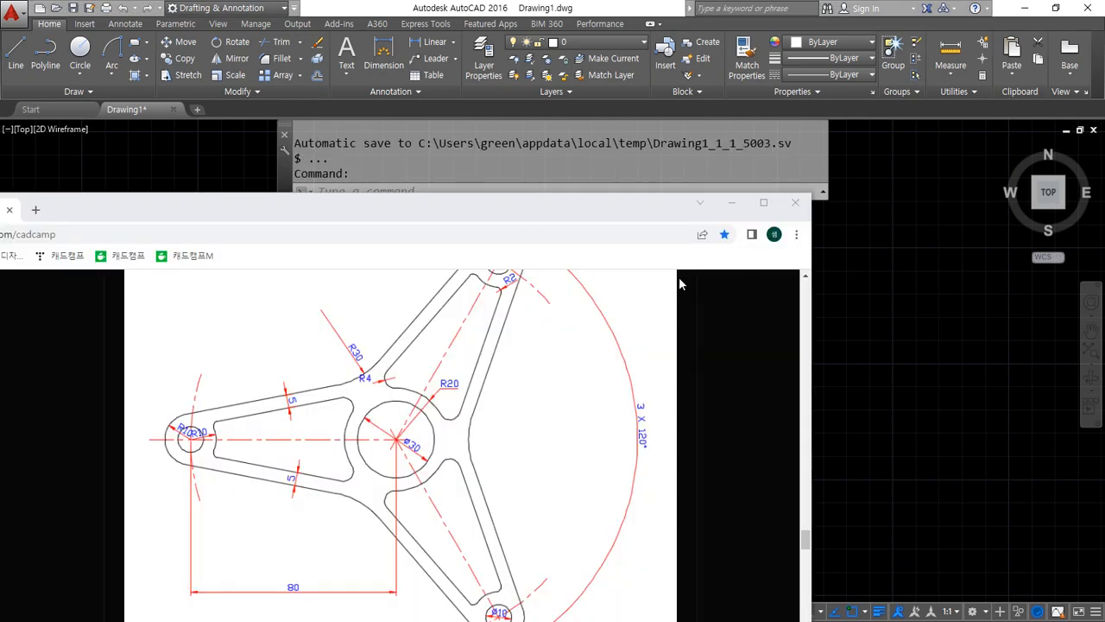
Beside the notched wheel, draw a horizontal line in line with the wheel's horizontal centreline
mouse_move(480, 214)
left_mouse_down()
mouse_move(0, 162)
mouse_move(670, 161)
mouse_move(0, 162)
left_mouse_up()
left_click(975, 356)
left_click(1091, 353)
middle_click_drag(811, 414, 772, 407)
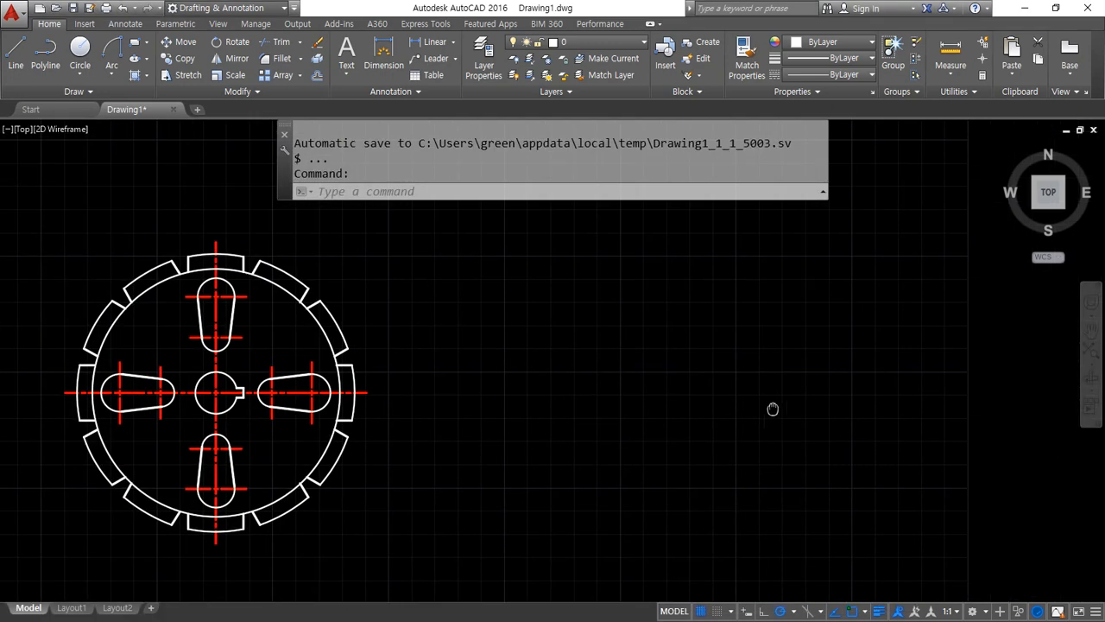
type("l")
key("Return")
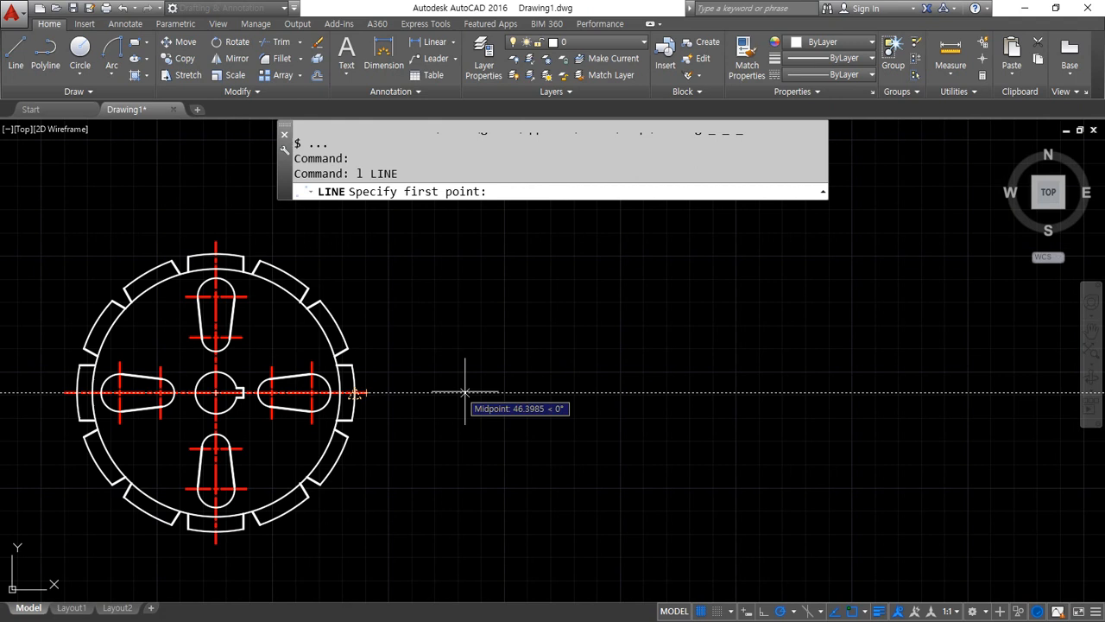
left_click(517, 393)
key("Return")
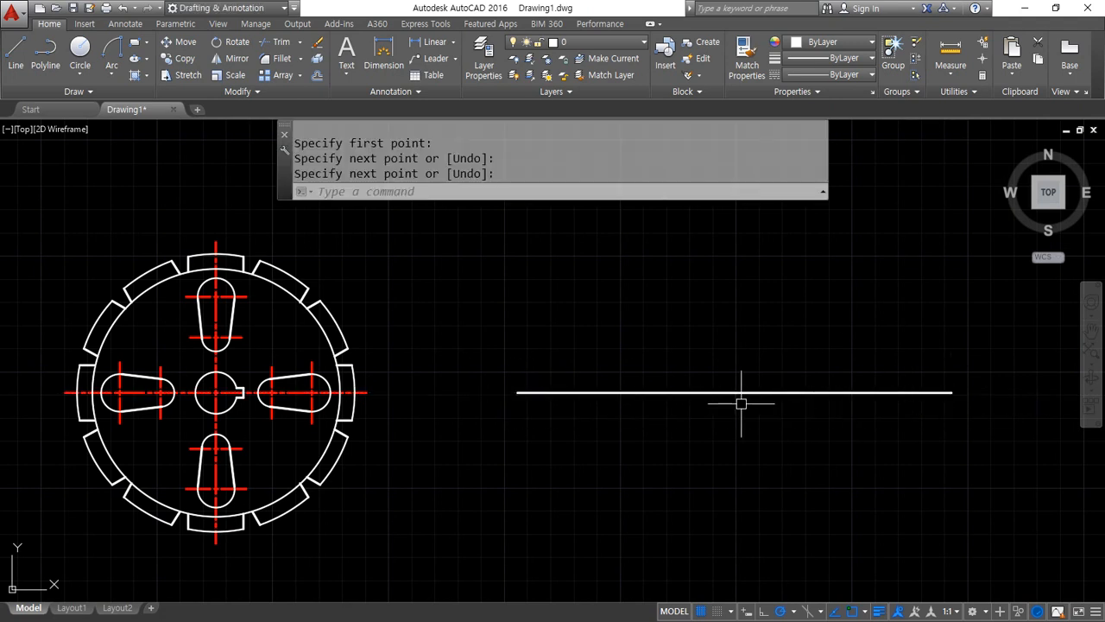
Match the wheel's centreline properties onto the new horizontal line
type("ma")
key("Return")
left_click(257, 394)
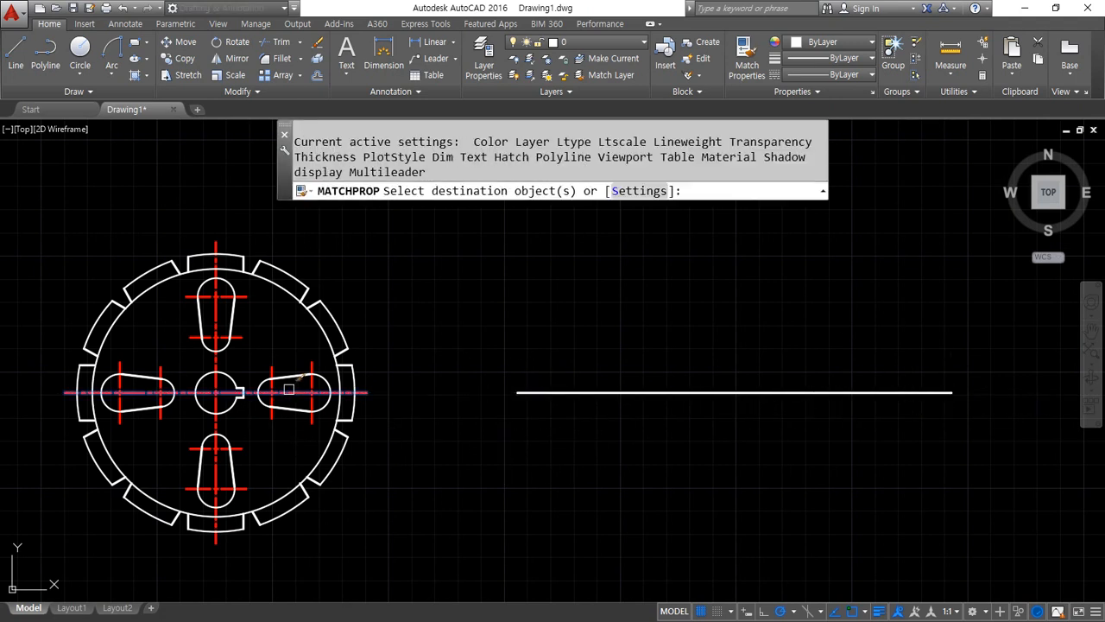
left_click(654, 392)
key("Return")
Draw a diameter 30 circle centred on the right end of the new centreline
middle_click_drag(945, 434, 680, 438)
type("c")
key("Return")
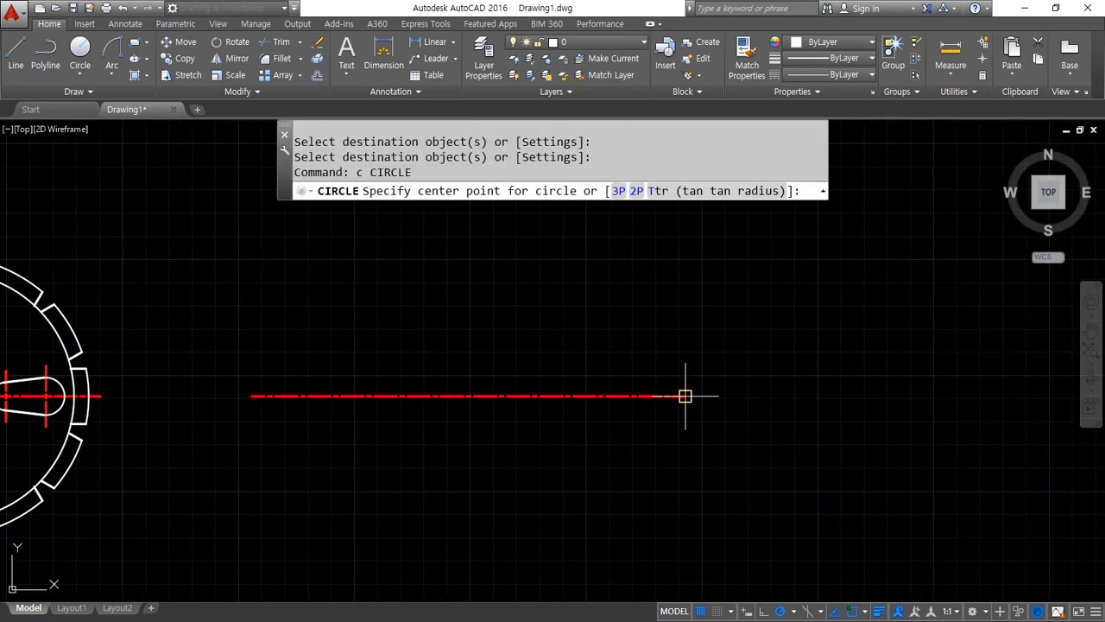
left_click(686, 395)
type("d")
key("Return")
type("3")
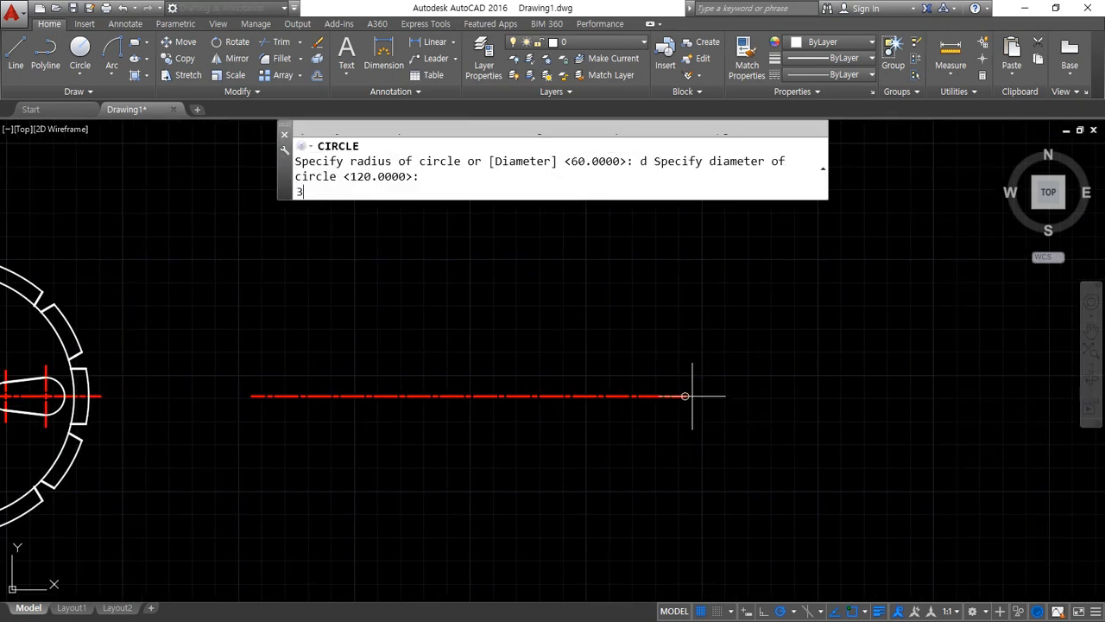
type("0")
key("Return")
Draw a radius 20 circle concentric with the diameter 30 circle
type("c")
key("Return")
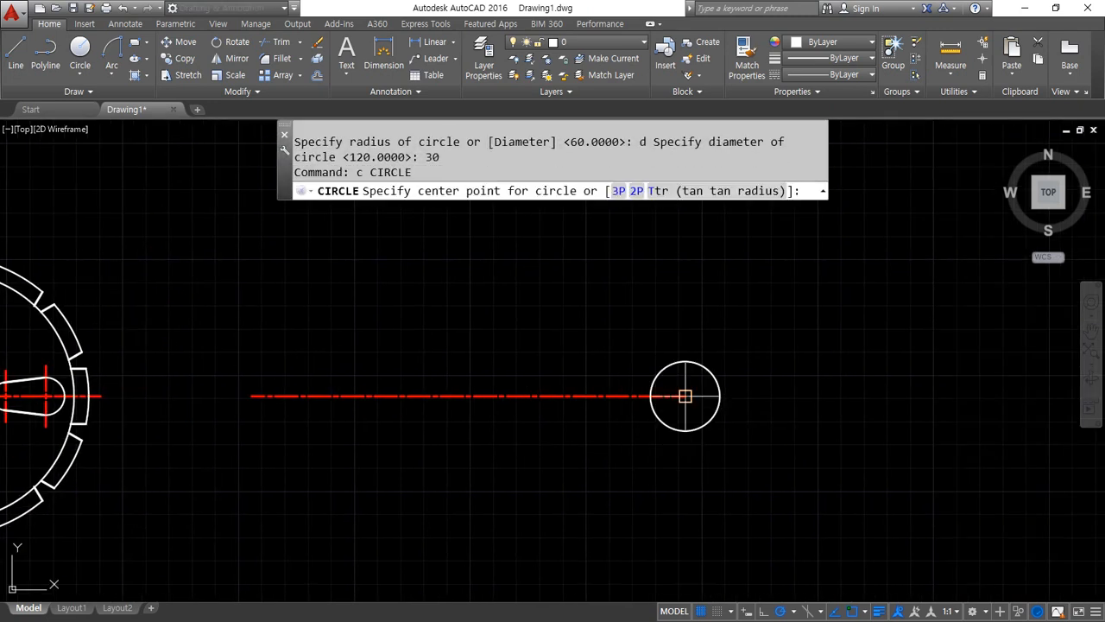
left_click(686, 396)
type("20")
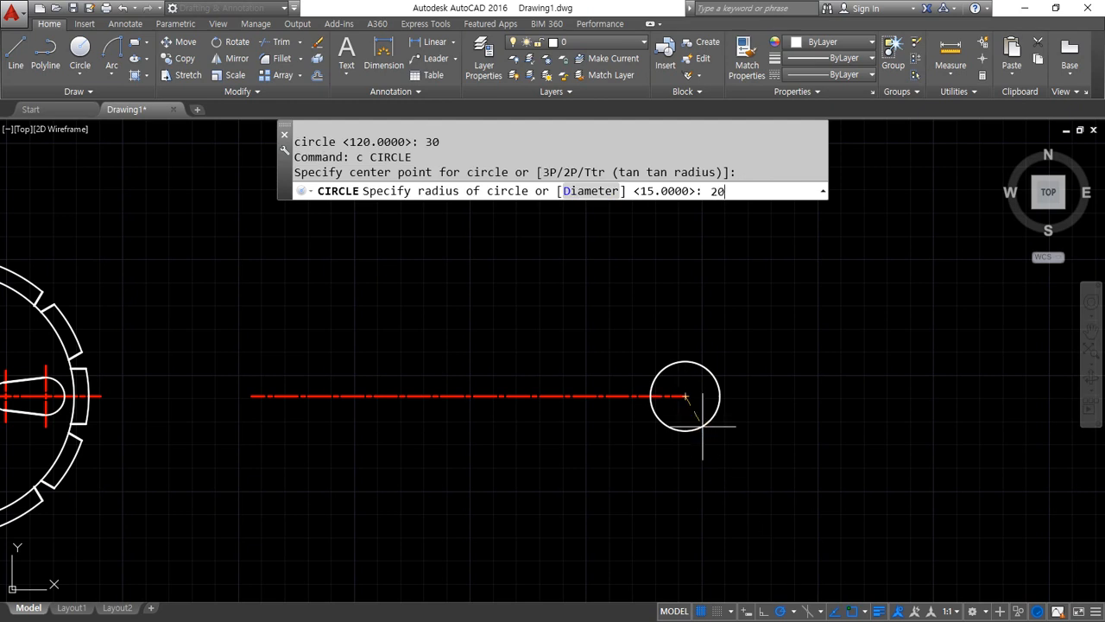
key("Return")
Draw a radius 80 construction circle about the same centre
type("c")
key("Return")
left_click(686, 396)
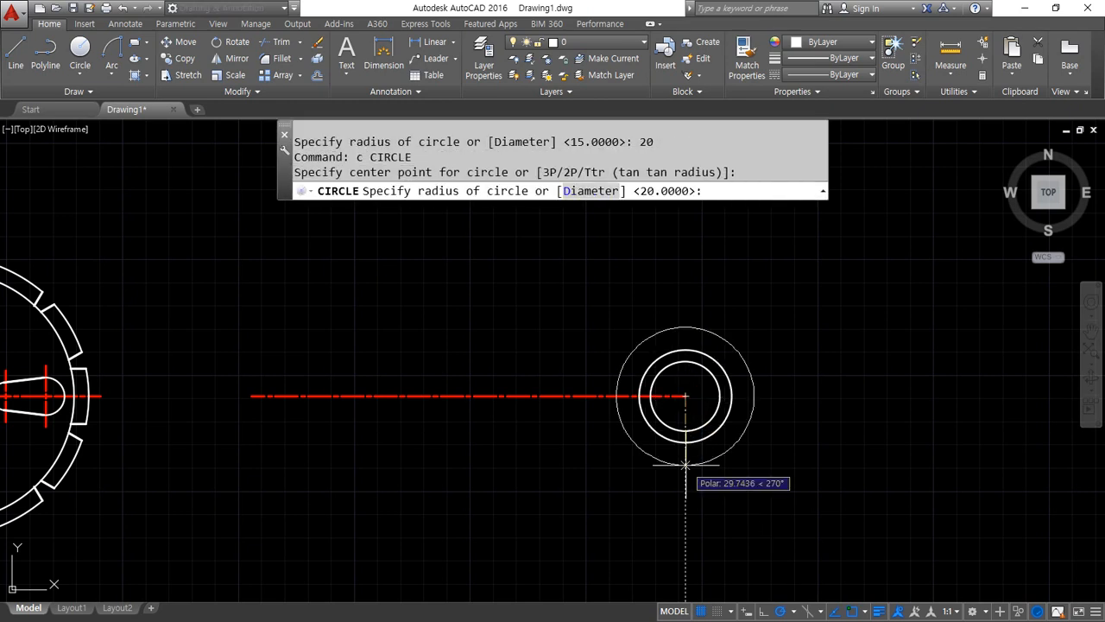
type("80")
key("Return")
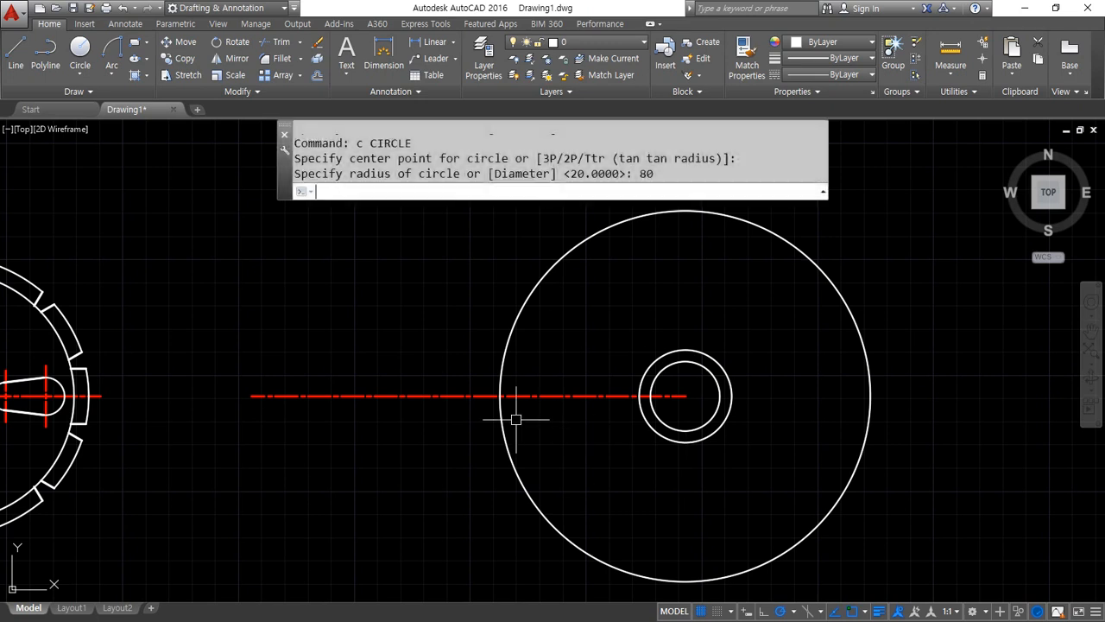
Draw a diameter 10 circle where the radius 80 circle crosses the horizontal centreline
type("c")
key("Return")
left_click(499, 396)
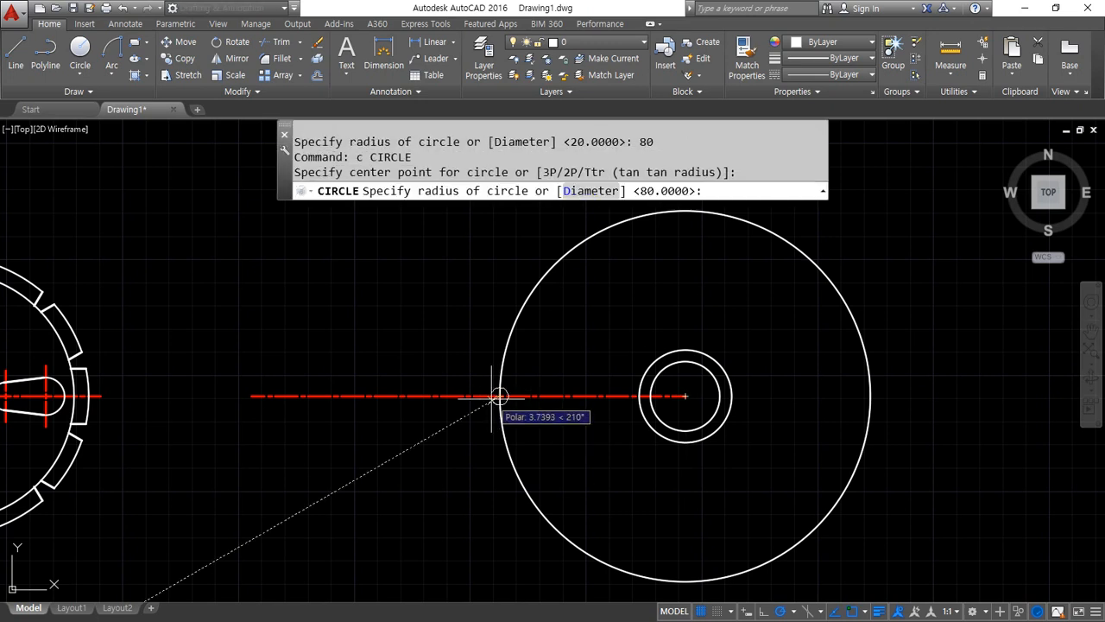
type("d")
key("Return")
type("1")
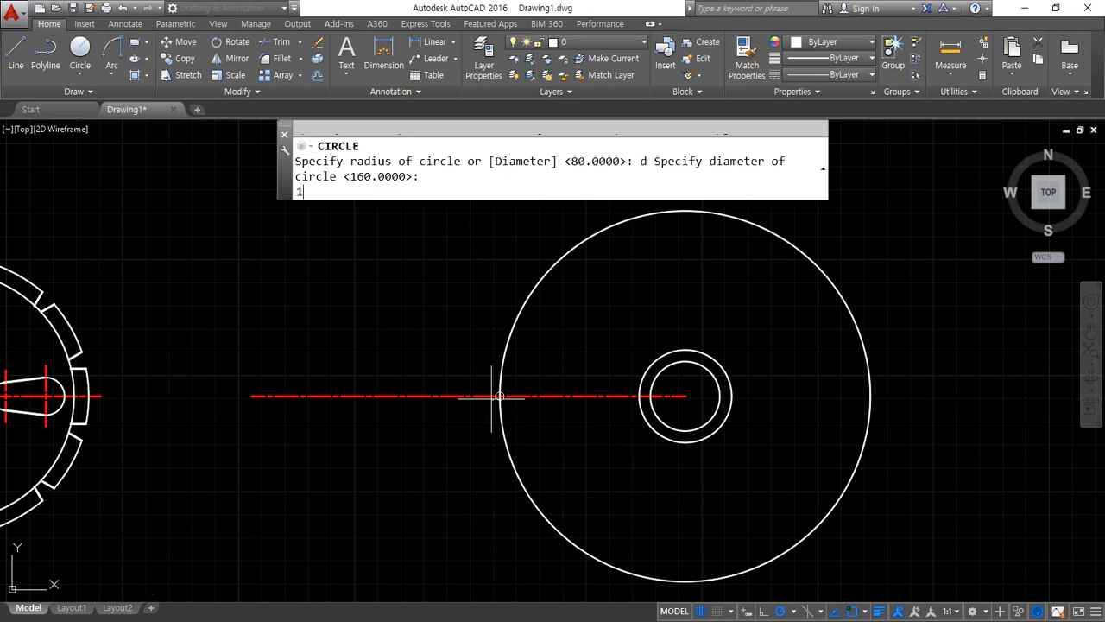
type("0")
key("Return")
Draw a radius 10 circle concentric with the diameter 10 circle
type("c")
key("Return")
left_click(499, 395)
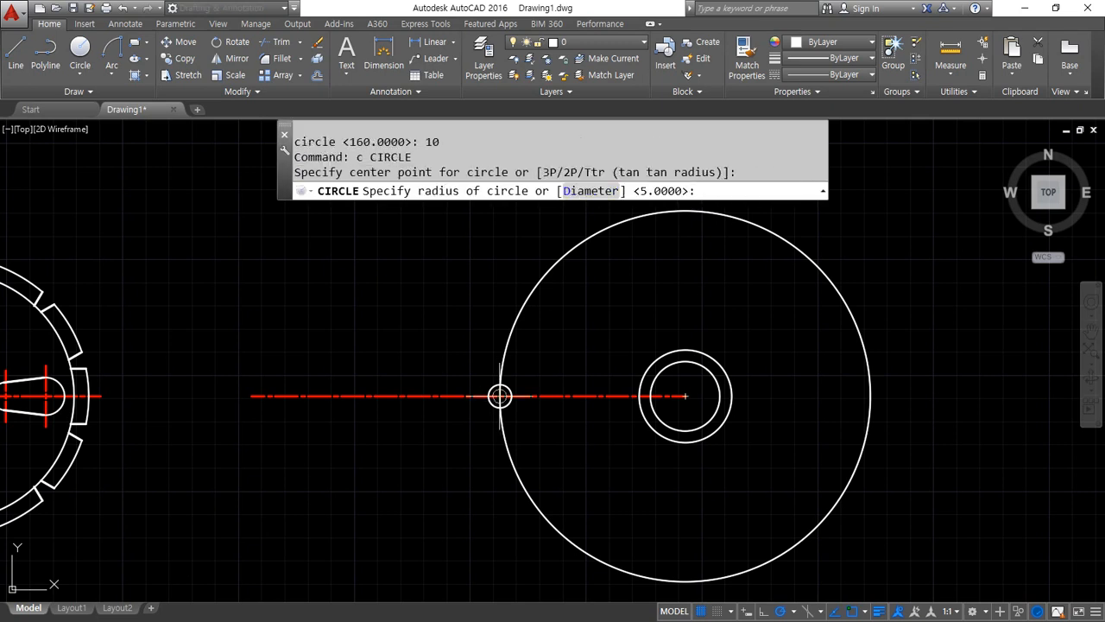
type("10")
key("Return")
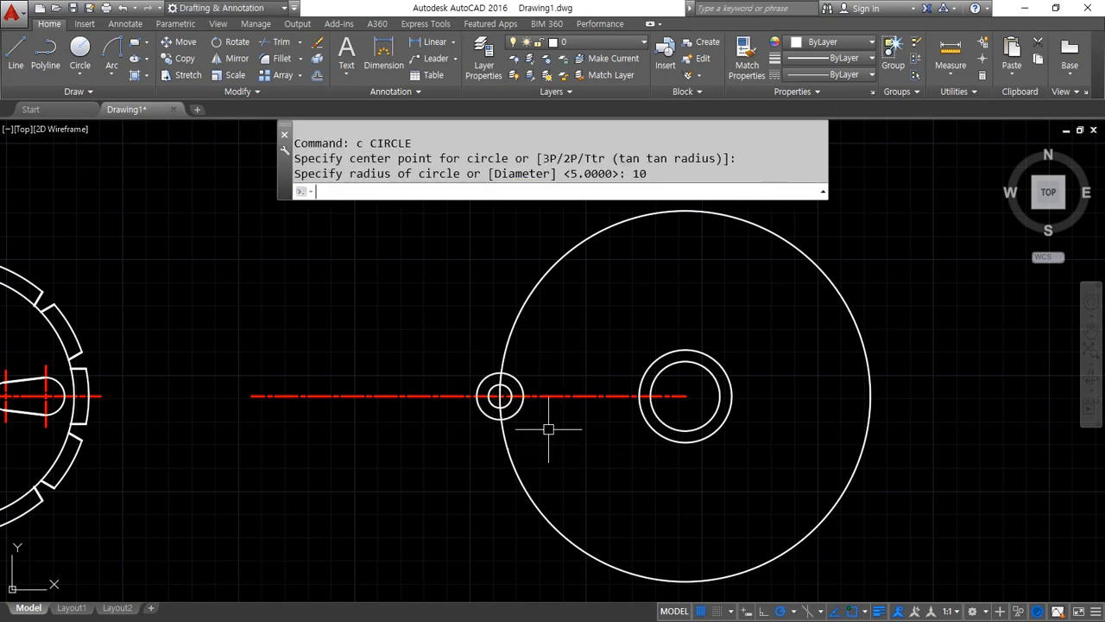
Offset the radius 10 circle 5 outward
type("o")
key("Return")
type("5")
key("Return")
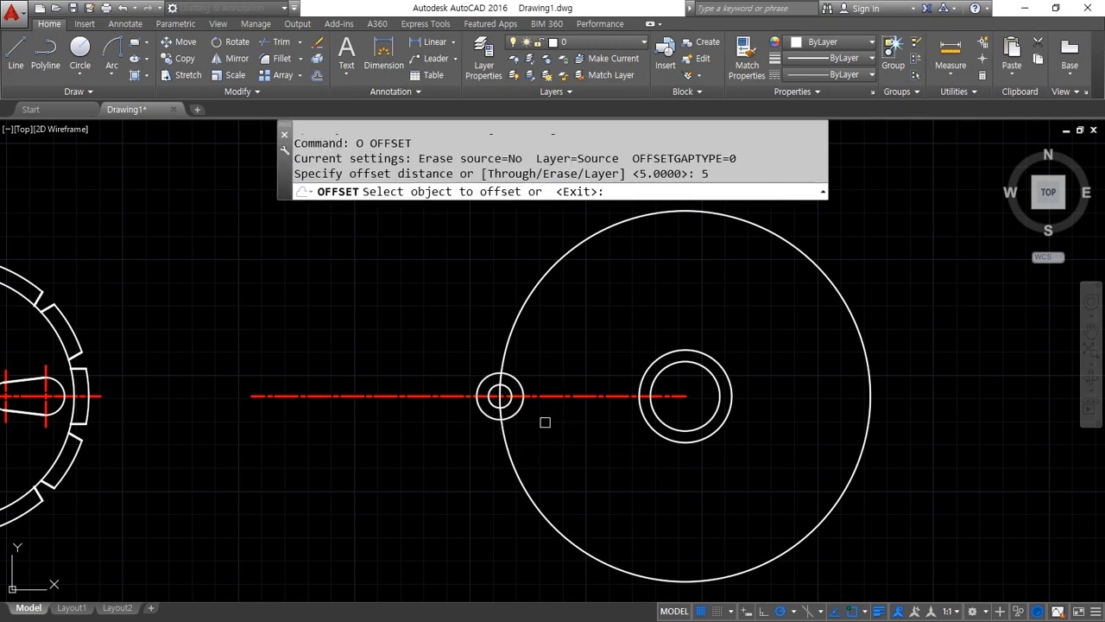
left_click(518, 409)
left_click(563, 439)
key("Return")
Trim away the radius 80 circle and the centreline's far left end outside the offset circle
type("tr TRIM")
key("Return")
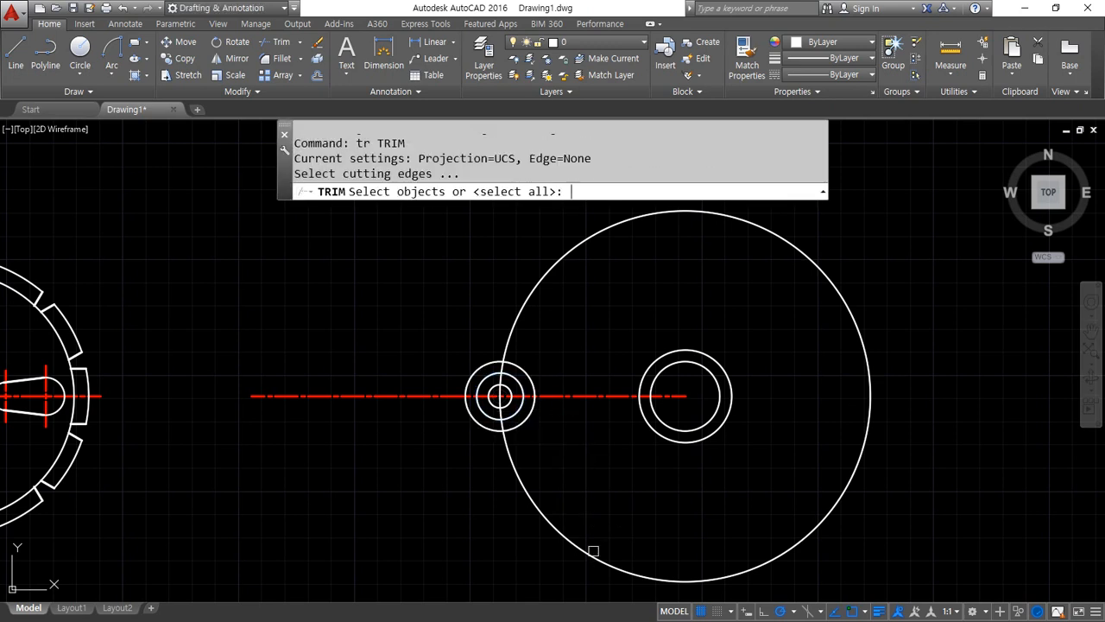
key("Return")
left_click(577, 558)
Erase the outermost offset circle around the diameter 10 hole at the centreline's far end
key("Return")
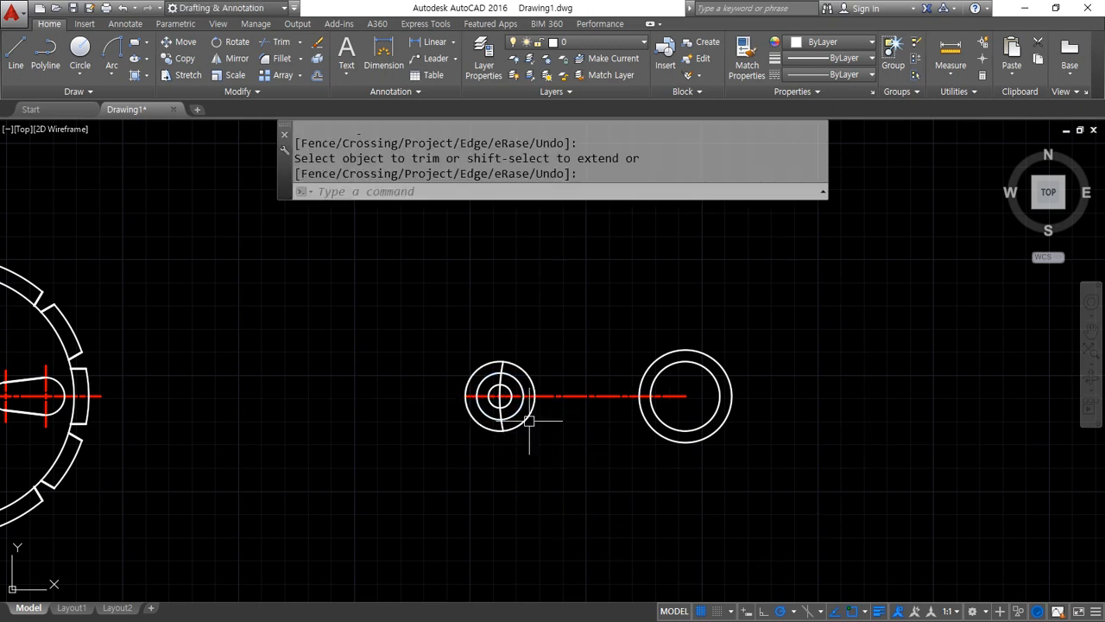
left_click(531, 414)
type("e")
key("Return")
Match the short arc crossing the diameter 10 circle to the properties of the red horizontal centreline
scroll(529, 400, "up", 4)
type("ma")
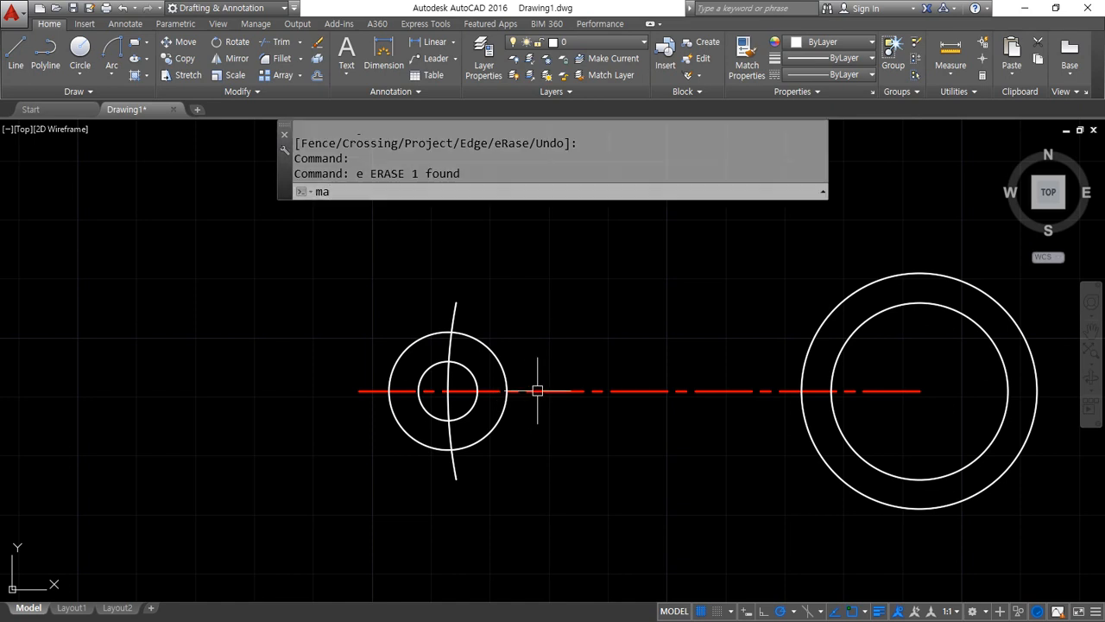
key("Return")
left_click(536, 391)
left_click(460, 312)
key("Return")
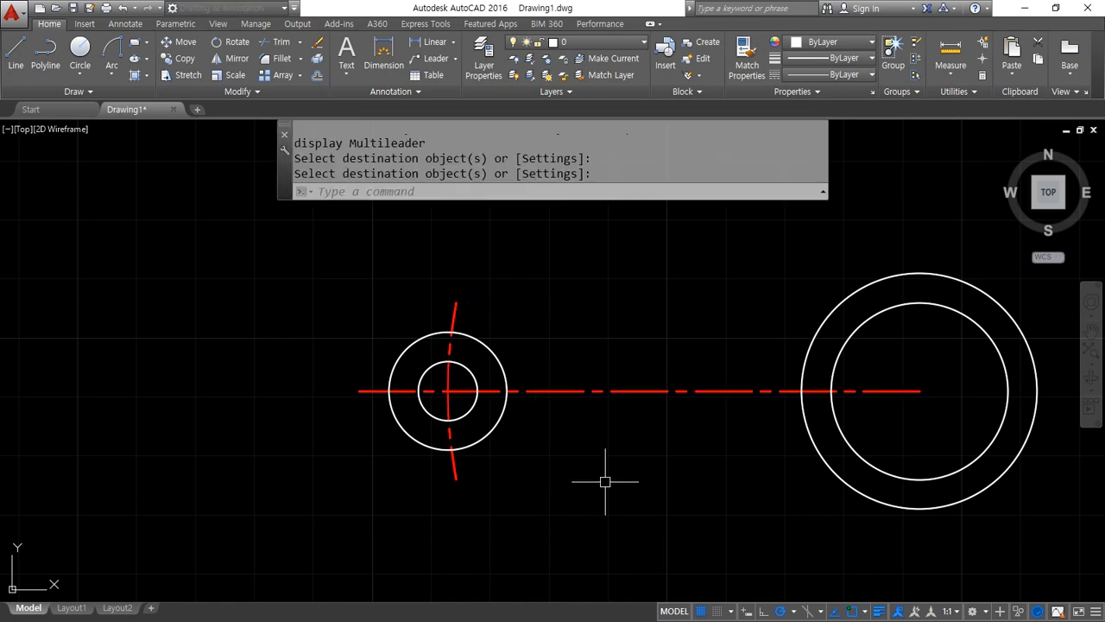
Draw a tangent line from the top of the diameter 10 circle to the top of the large outer circle
middle_click_drag(604, 476, 305, 455)
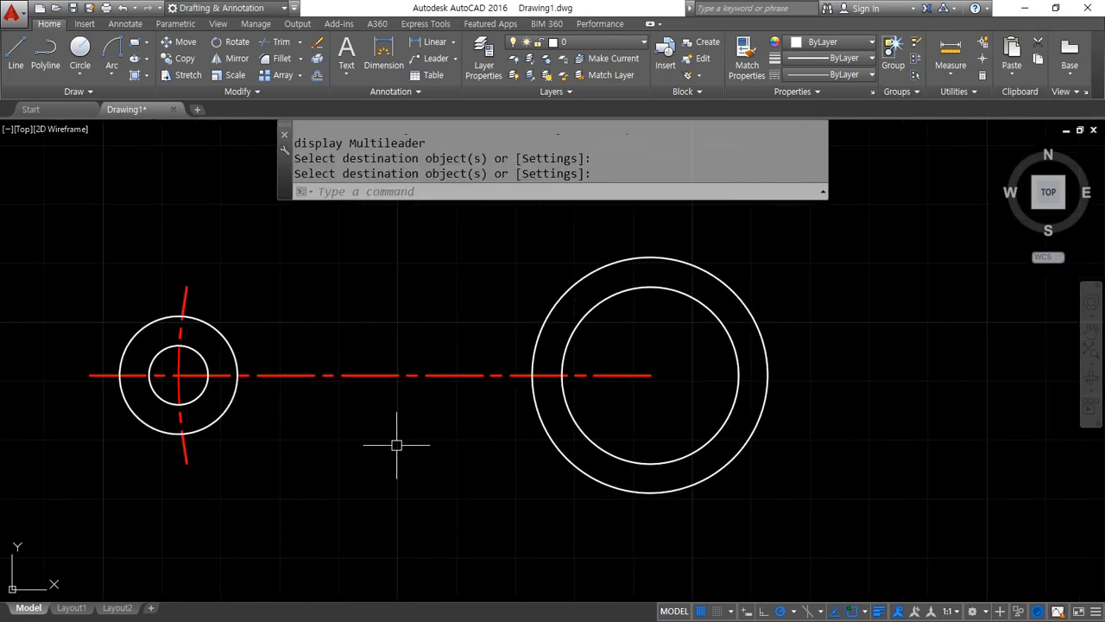
type("l")
key("Return")
right_click(411, 295, "shift")
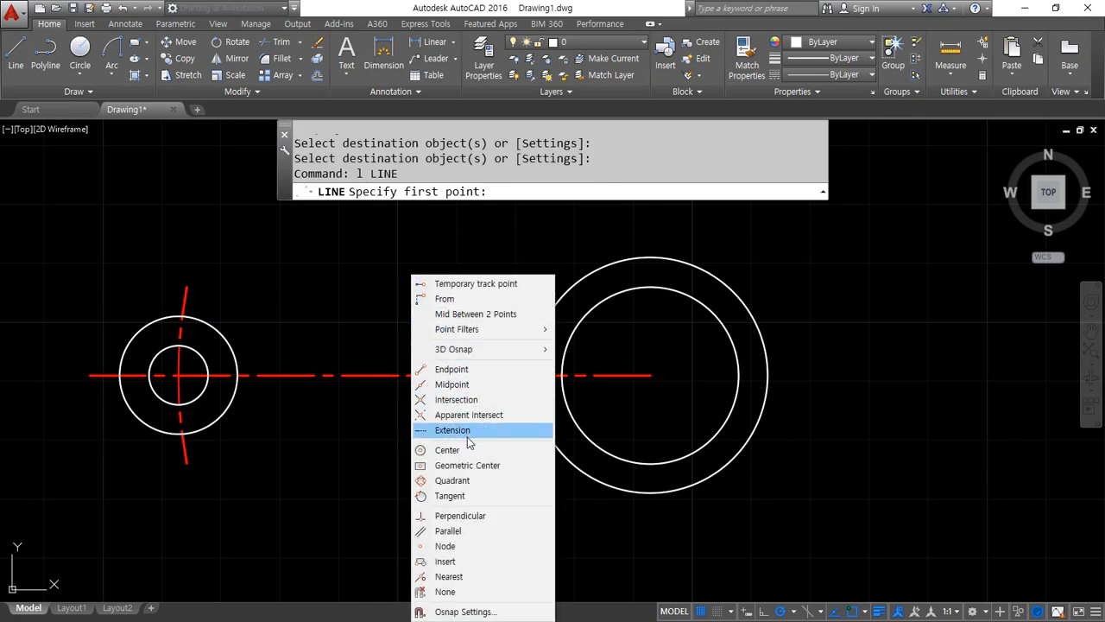
left_click(452, 496)
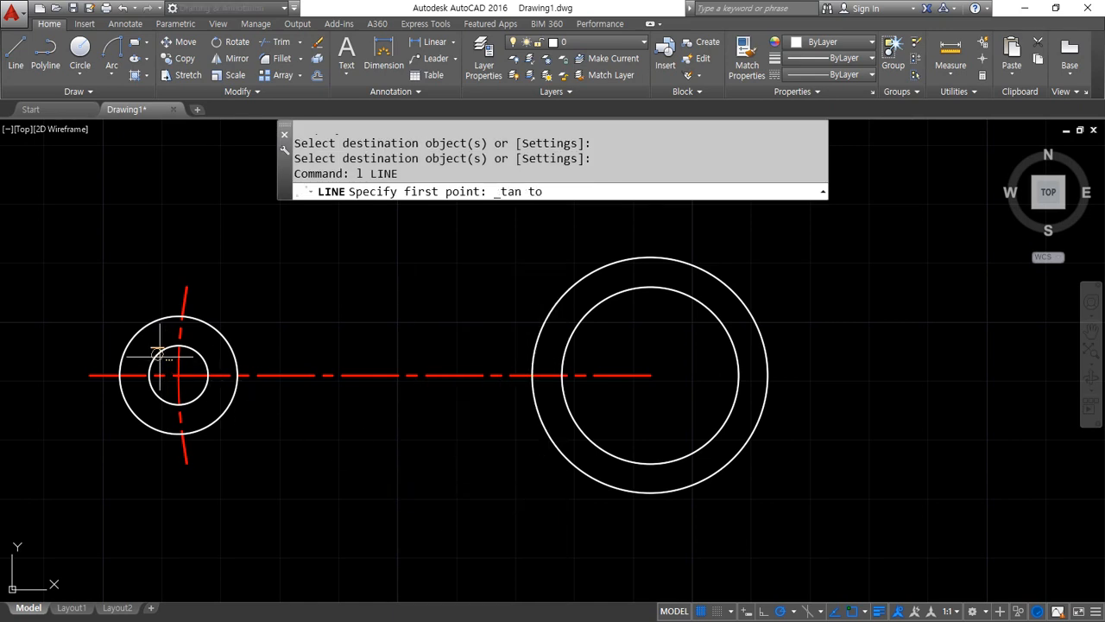
left_click(160, 350)
right_click(370, 264, "shift")
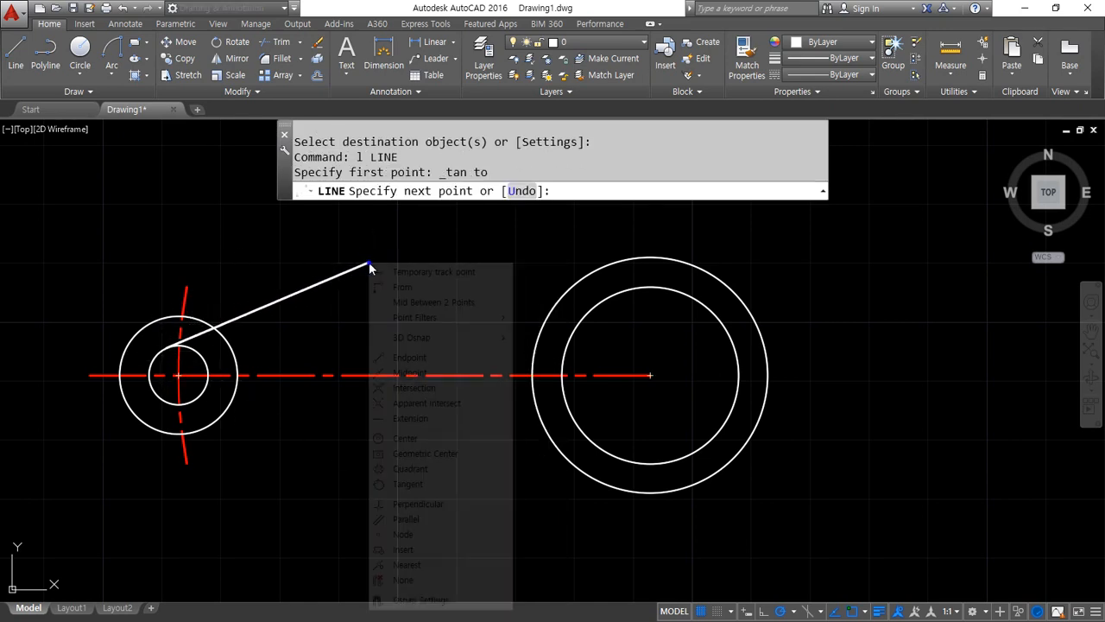
left_click(449, 489)
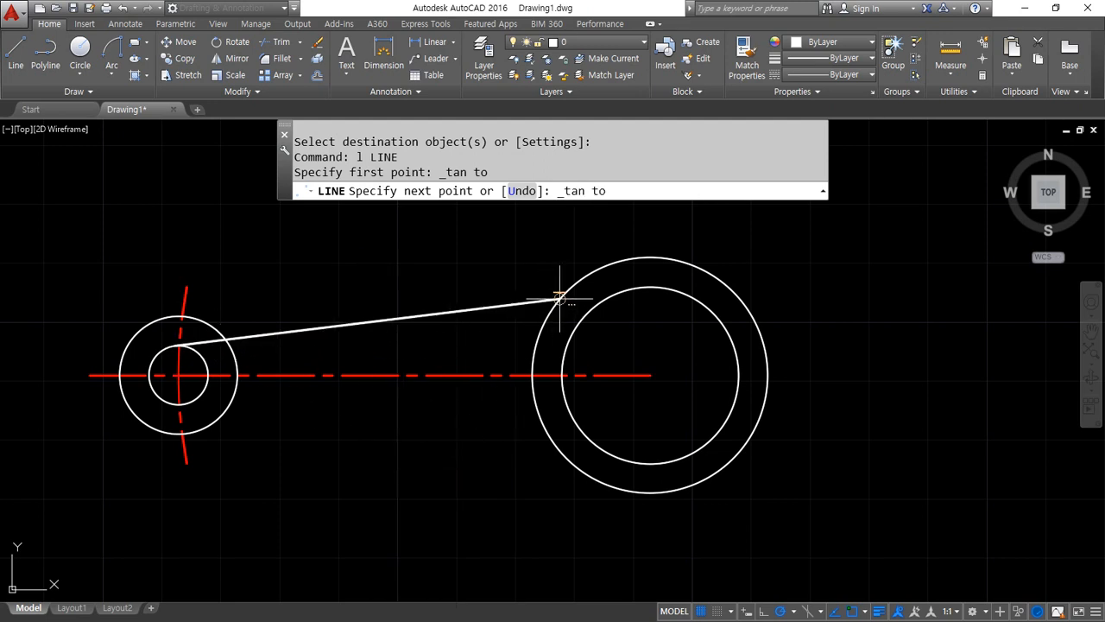
left_click(562, 298)
key("Return")
key("Return")
Draw a tangent line from the bottom of the large outer circle to the bottom of the diameter 10 circle
right_click(438, 326, "shift")
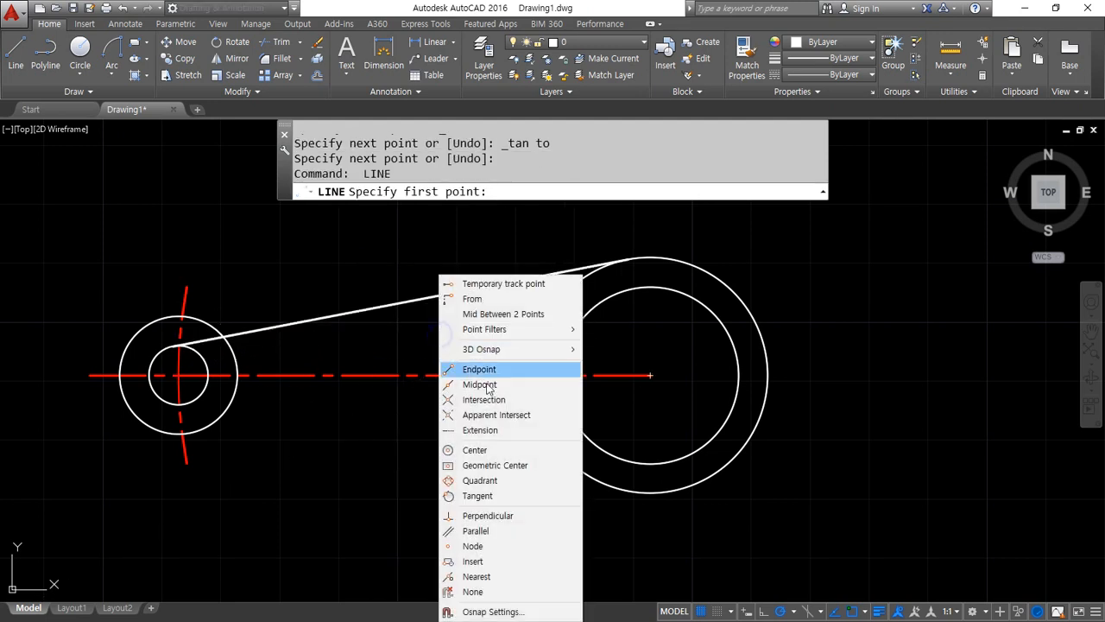
left_click(479, 496)
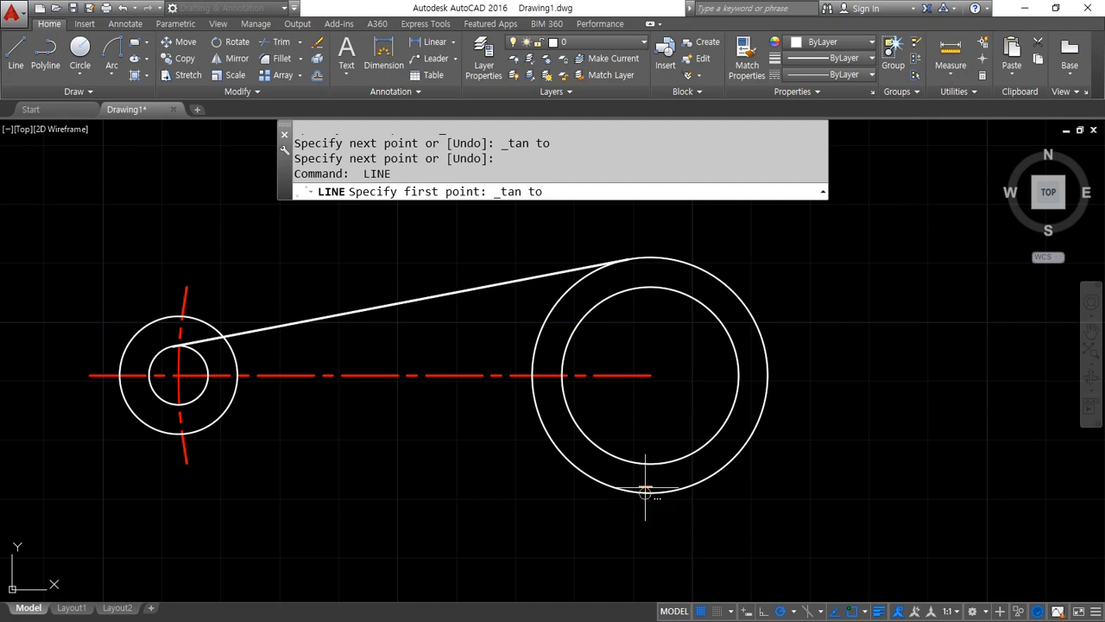
left_click(645, 492)
right_click(434, 444, "shift")
left_click(471, 319)
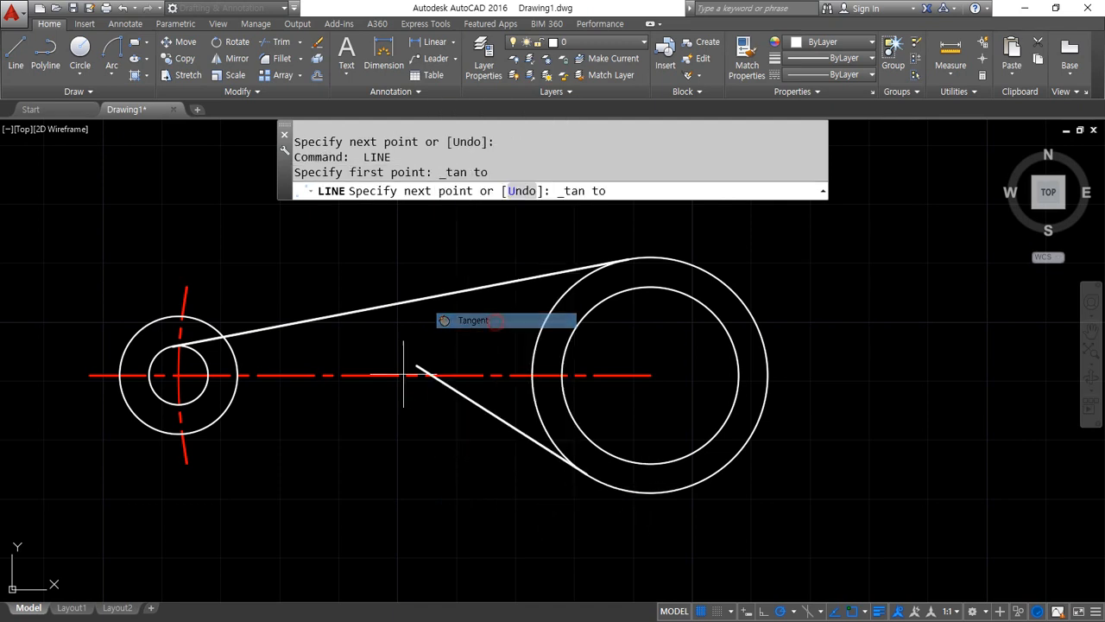
left_click(173, 403)
key("Return")
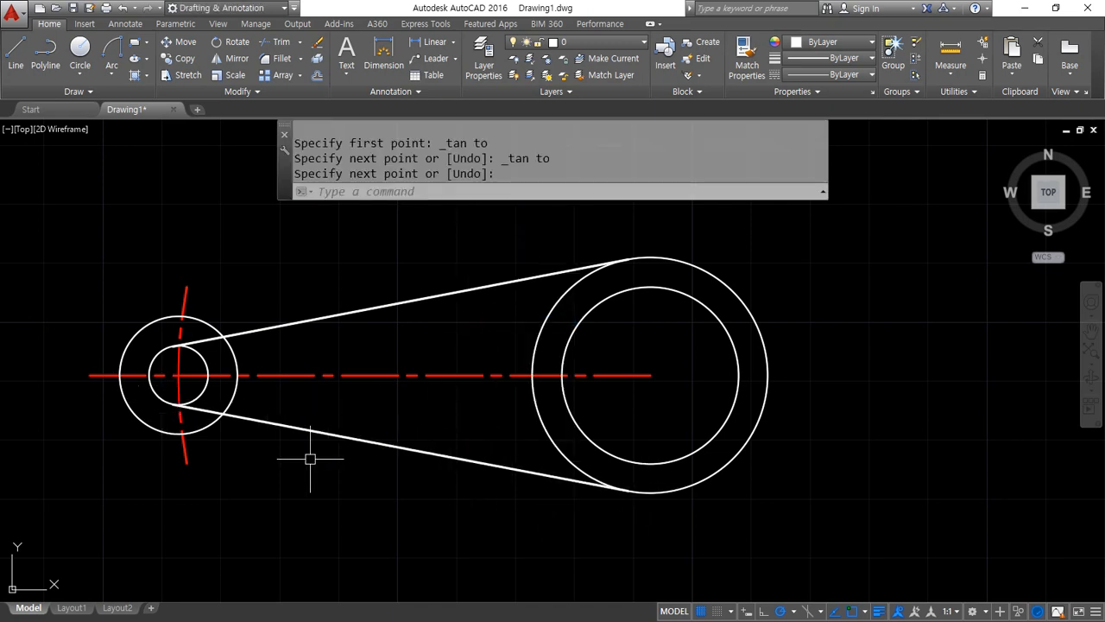
Offset both tangent lines 5 outward, away from the horizontal centreline
type("o")
key("Return")
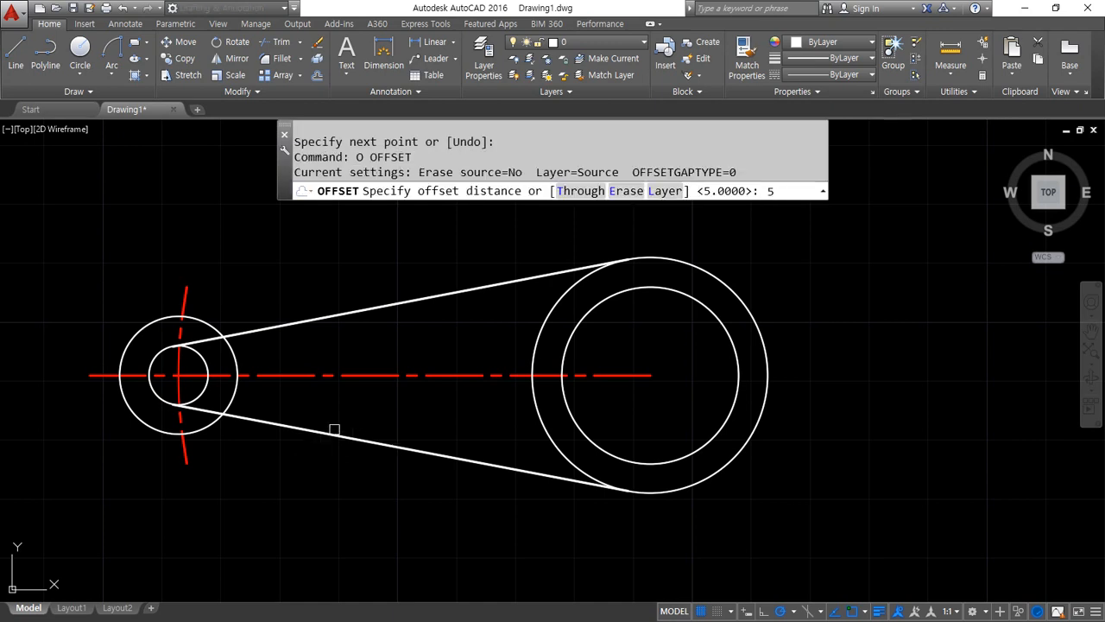
type("5")
key("Return")
left_click(334, 431)
left_click(323, 481)
left_click(309, 317)
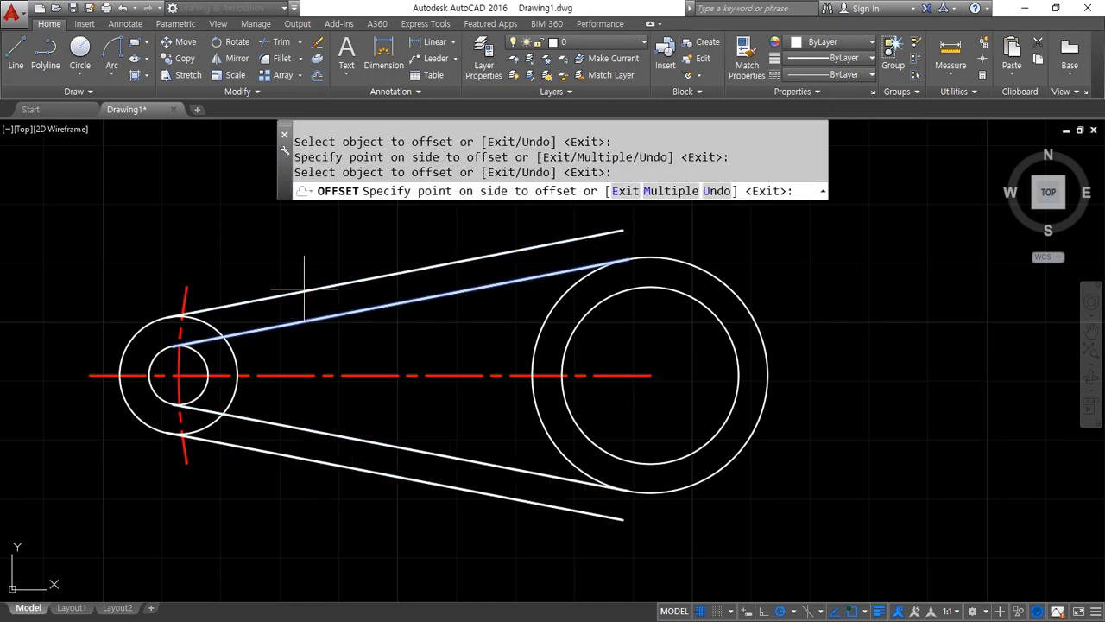
left_click(302, 288)
key("Return")
Fillet both inner tangent lines to the radius 10 circle at the small end with a radius of 2
type("f")
key("Return")
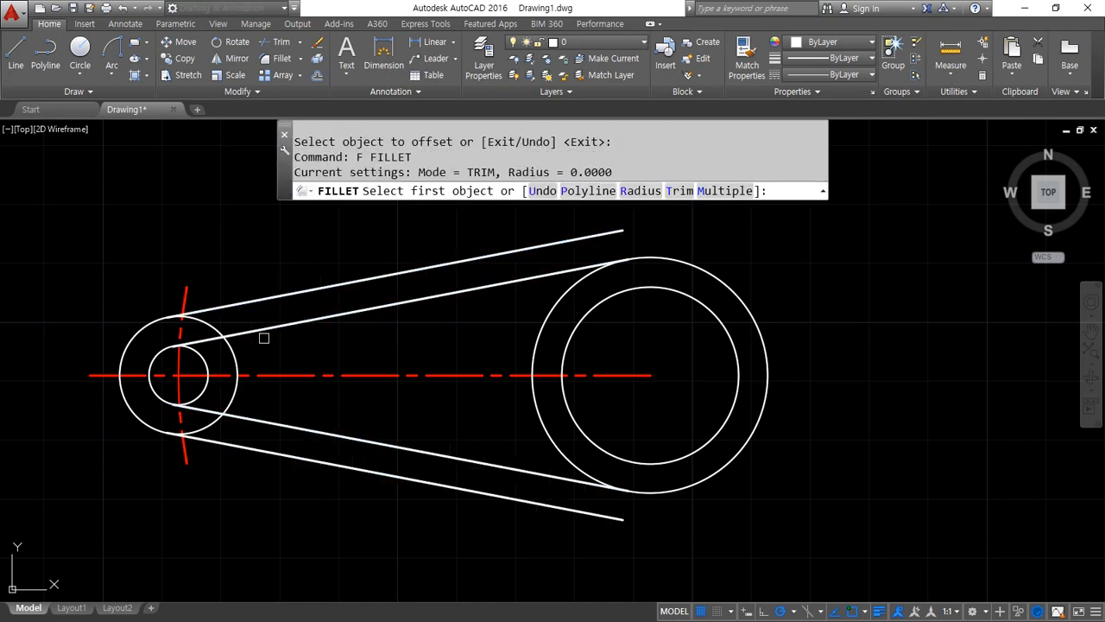
type("r")
key("Return")
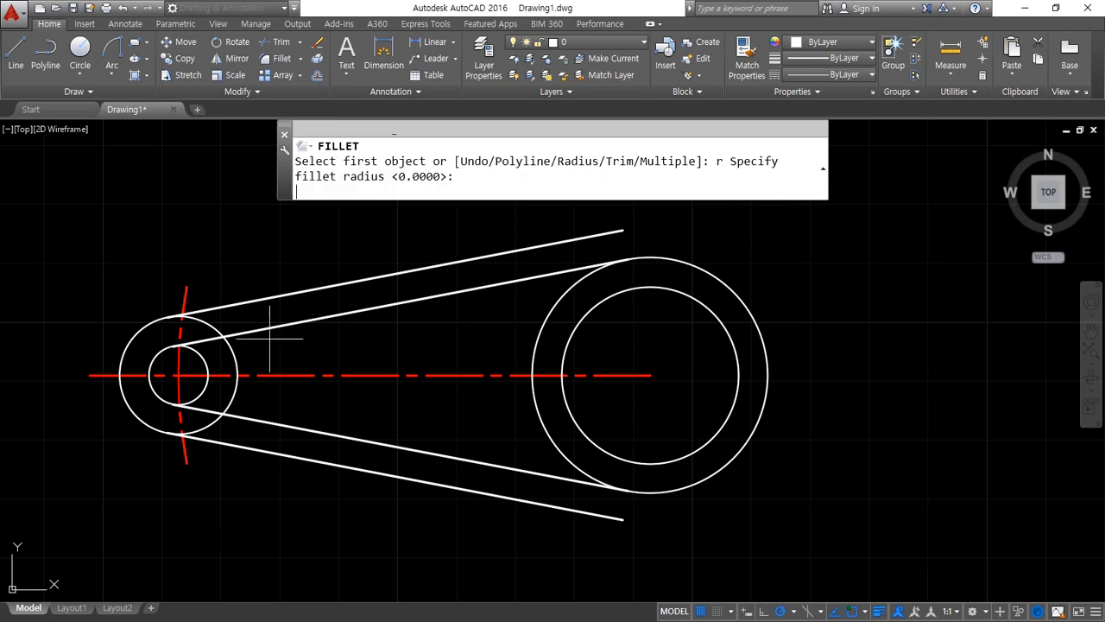
type("2")
key("Return")
left_click(251, 330)
left_click(230, 356)
key("Return")
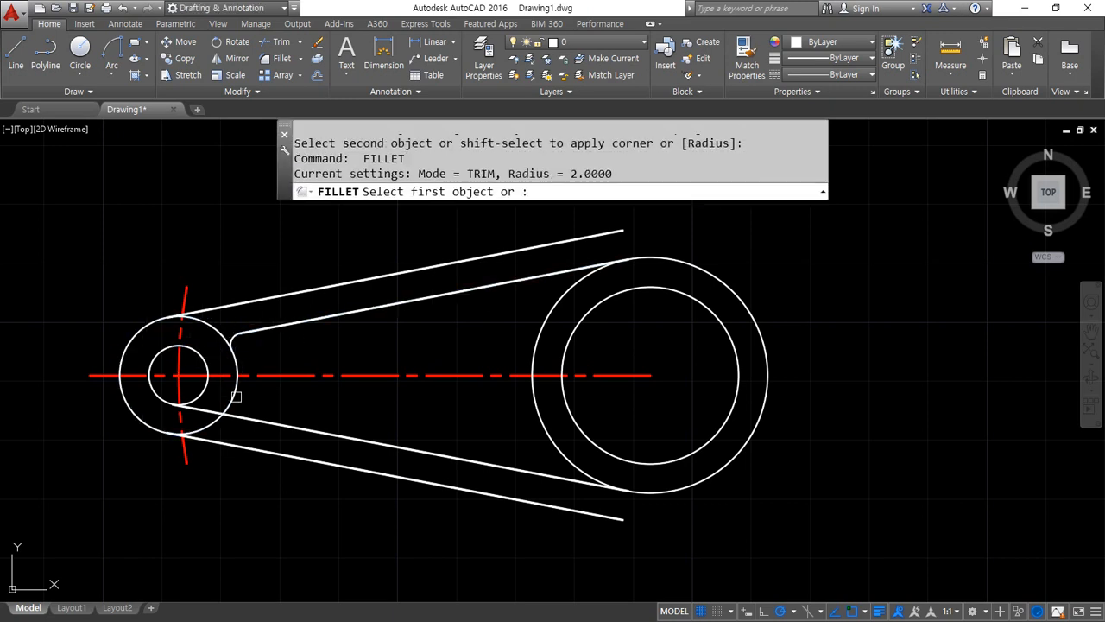
left_click(236, 390)
left_click(264, 420)
Fillet both inner tangent lines to the large outer circle with a radius of 4
type("f")
key("Return")
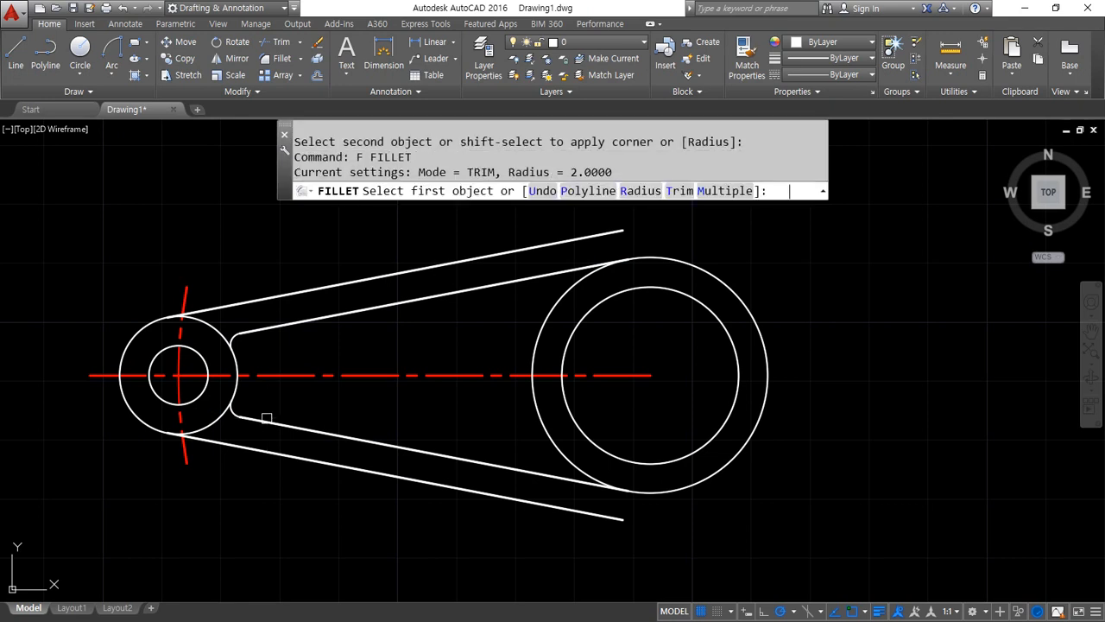
type("r")
key("Return")
type("4")
key("Return")
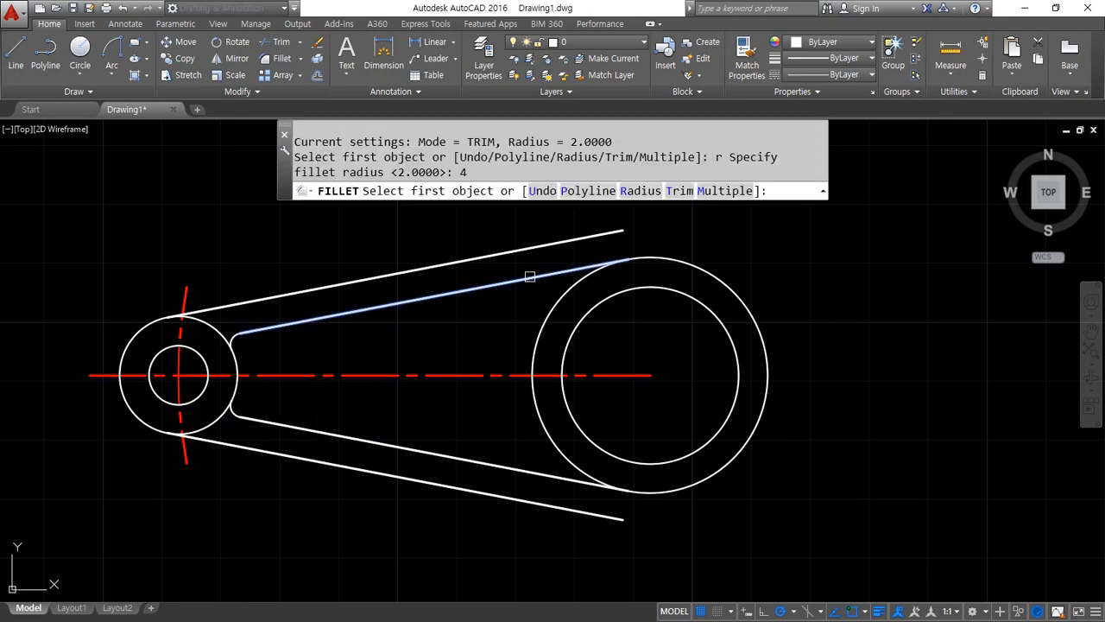
left_click(523, 278)
left_click(546, 320)
key("Return")
left_click(511, 468)
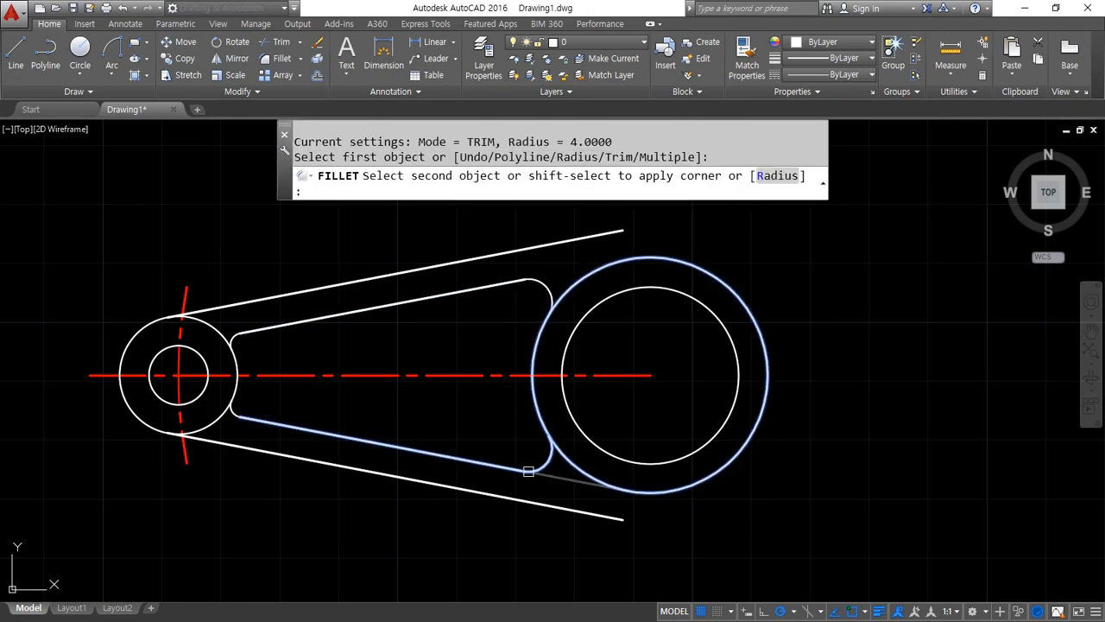
left_click(557, 449)
type("tr")
key("Return")
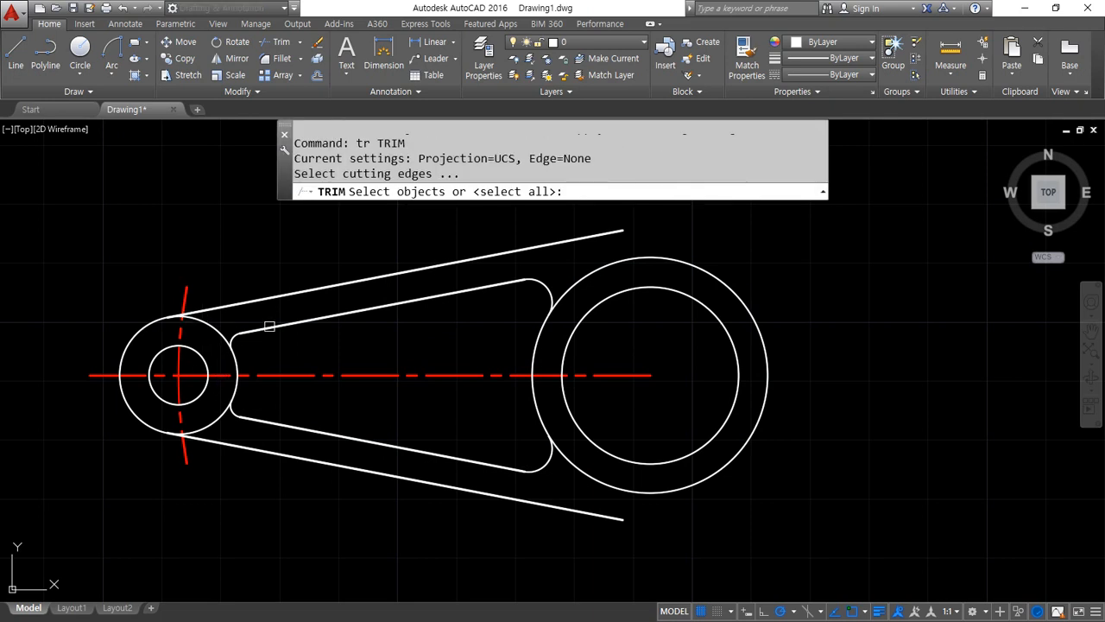
left_click(236, 334)
key("Escape")
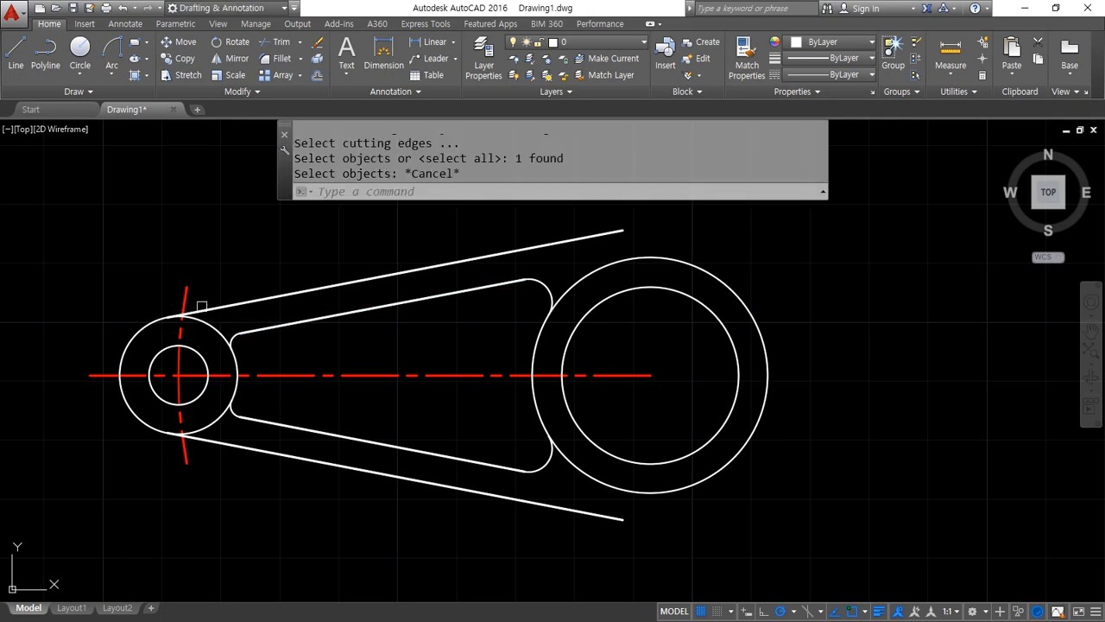
Trim the radius 10 circle between the outer lines and the radius 2 fillets, keeping its rounded end and the pocket's concave arc
key("Return")
scroll(196, 323, "up", 3)
left_click(244, 296)
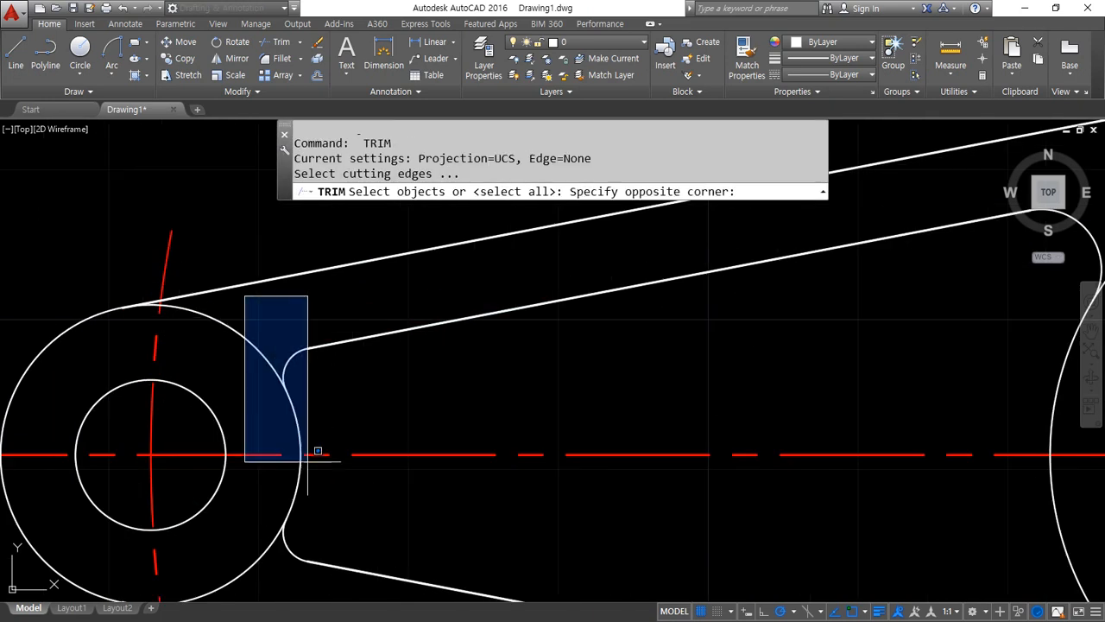
left_click(374, 578)
scroll(309, 469, "down", 2)
middle_click_drag(309, 469, 291, 431)
left_click(280, 310)
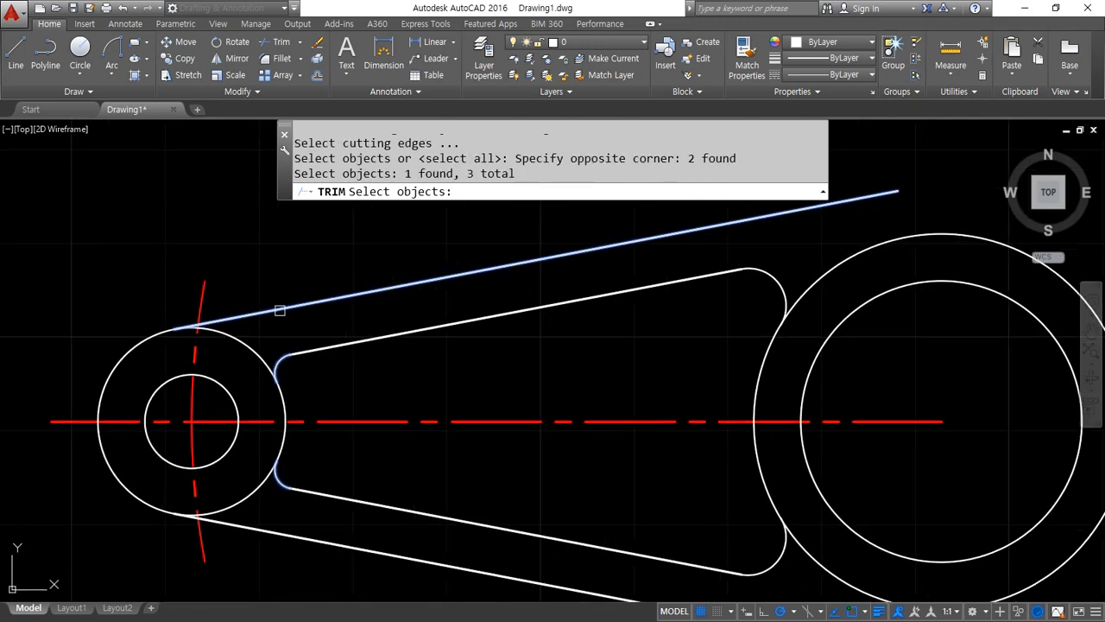
left_click(265, 529)
key("Return")
left_click(235, 496)
left_click(236, 512)
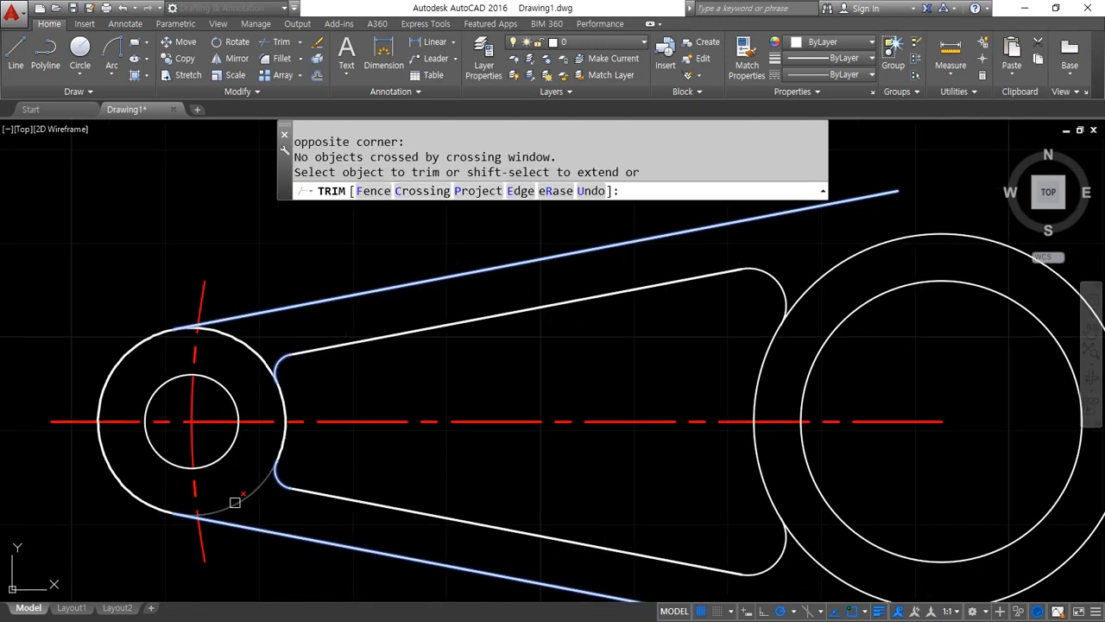
left_click(238, 513)
left_click(239, 472)
left_click(210, 387)
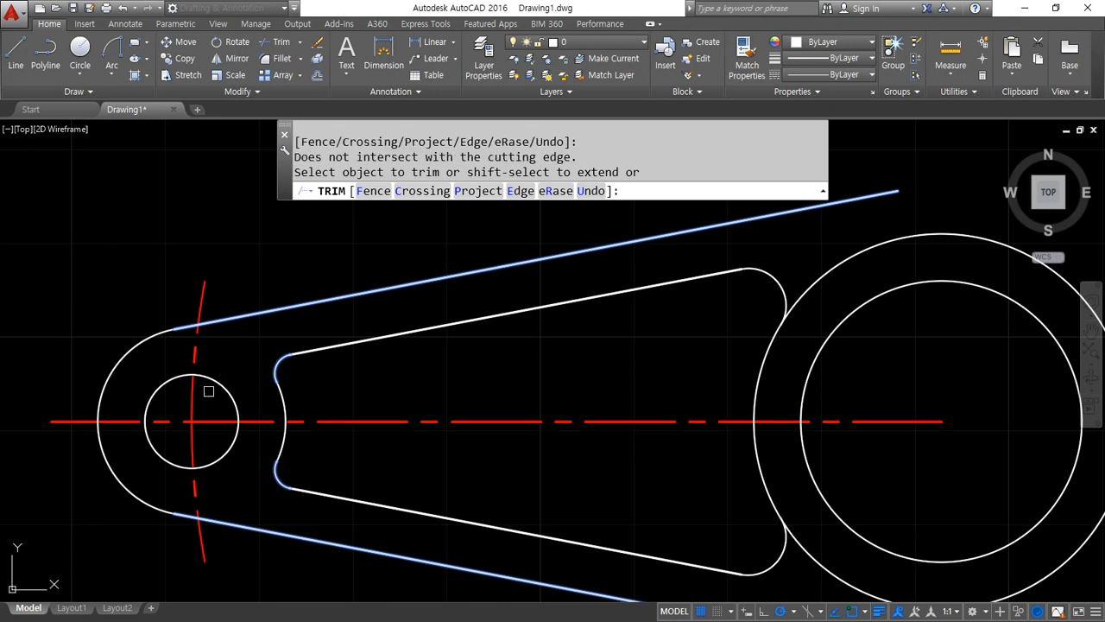
scroll(208, 390, "down", 2)
scroll(208, 392, "down", 2)
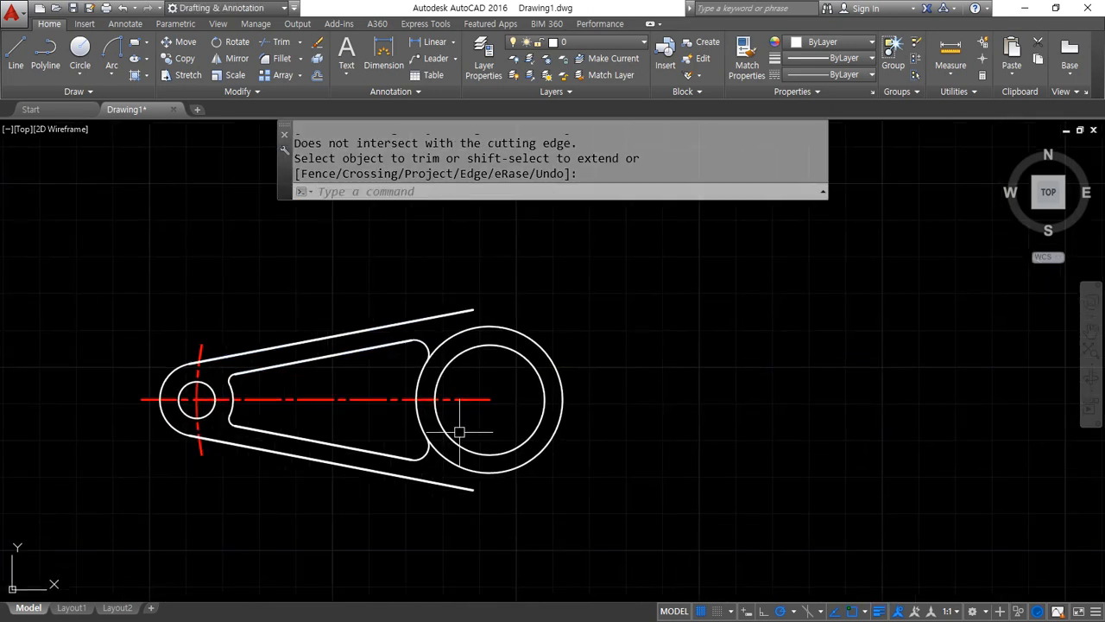
key("Return")
type("ar")
key("Return")
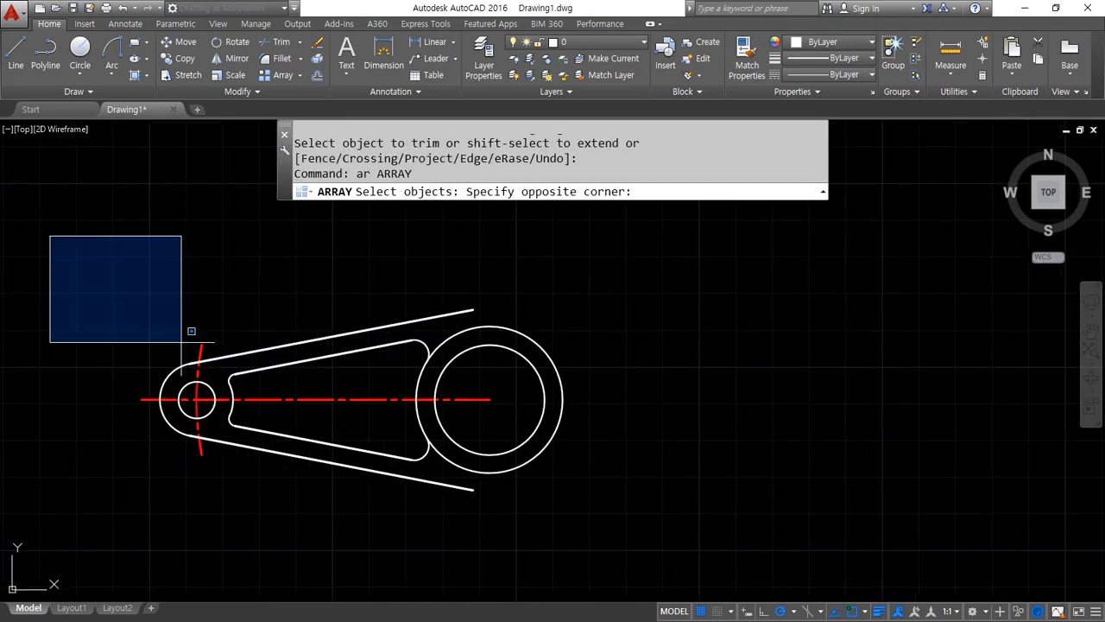
left_click(50, 235)
left_click(700, 552)
key("Return")
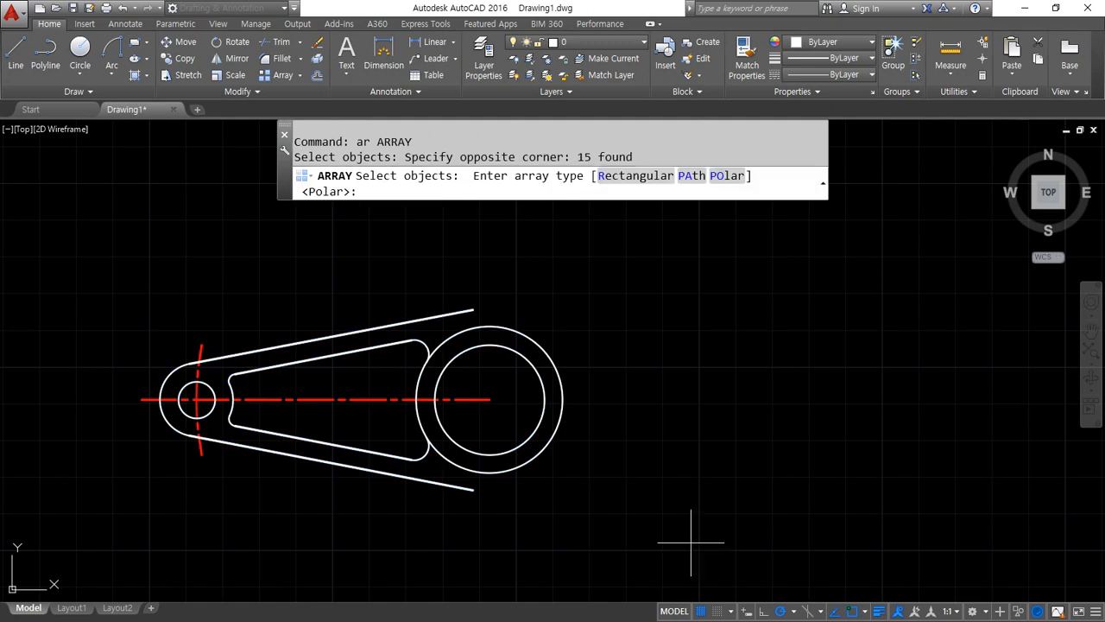
key("Escape")
key("Escape")
Create a polar array of the arm with its centrelines, without the two large circles, about the large circles' centre
type("ar")
key("Return")
left_click(70, 247)
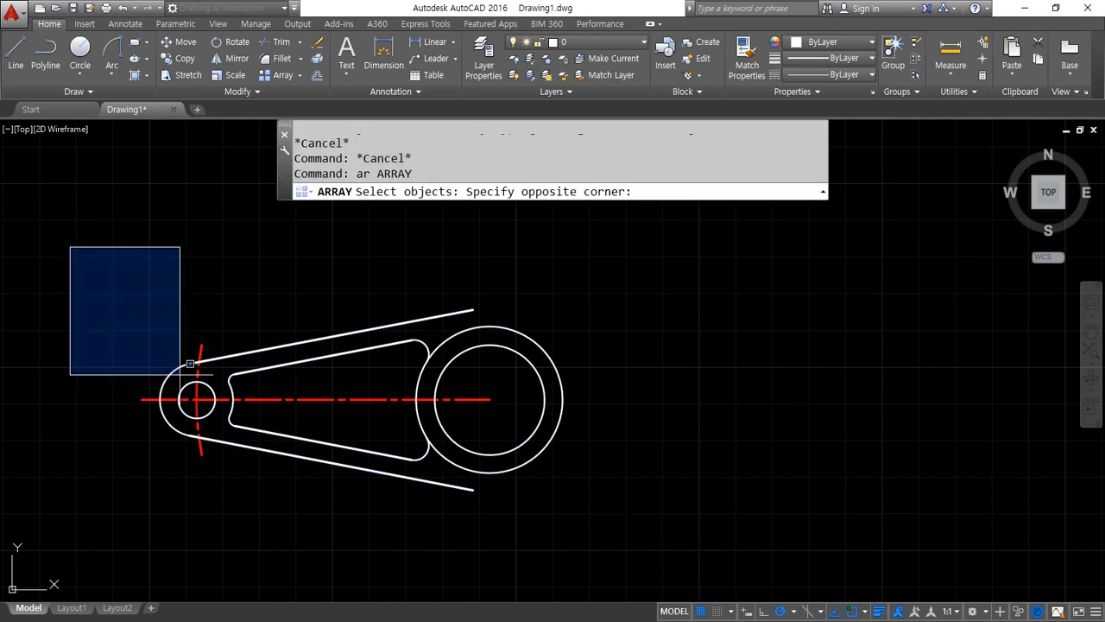
left_click(505, 538)
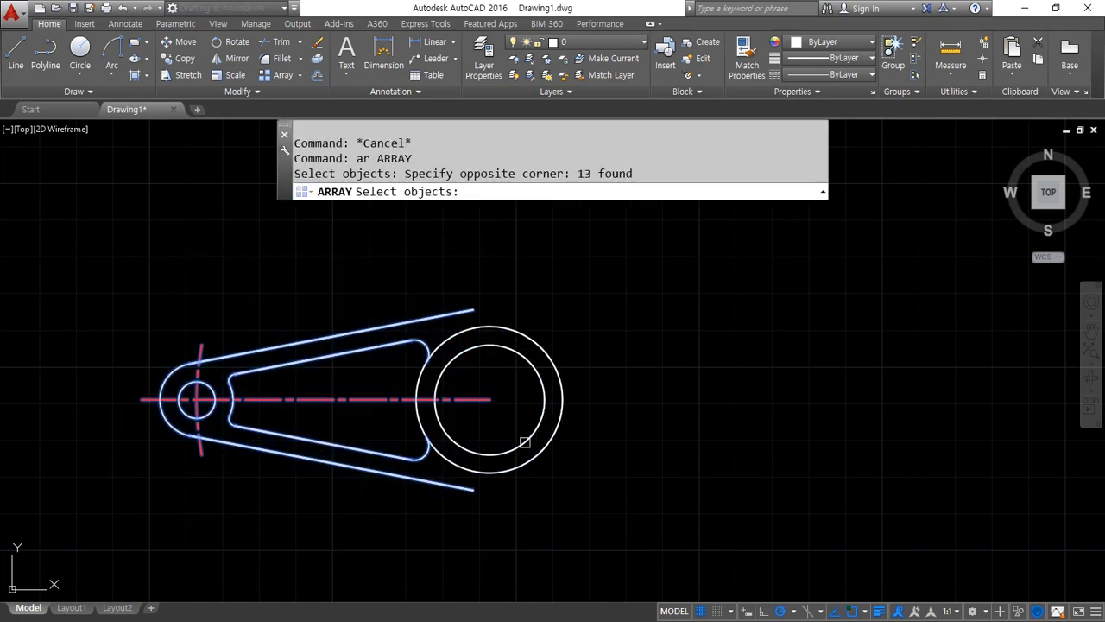
key("Return")
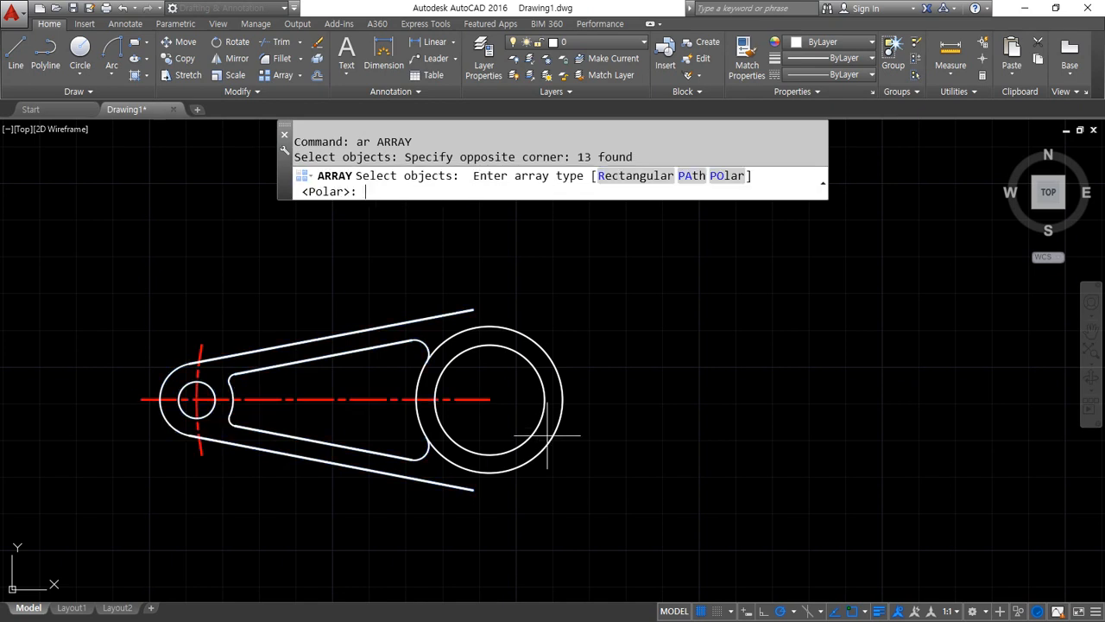
left_click(727, 175)
left_click(488, 399)
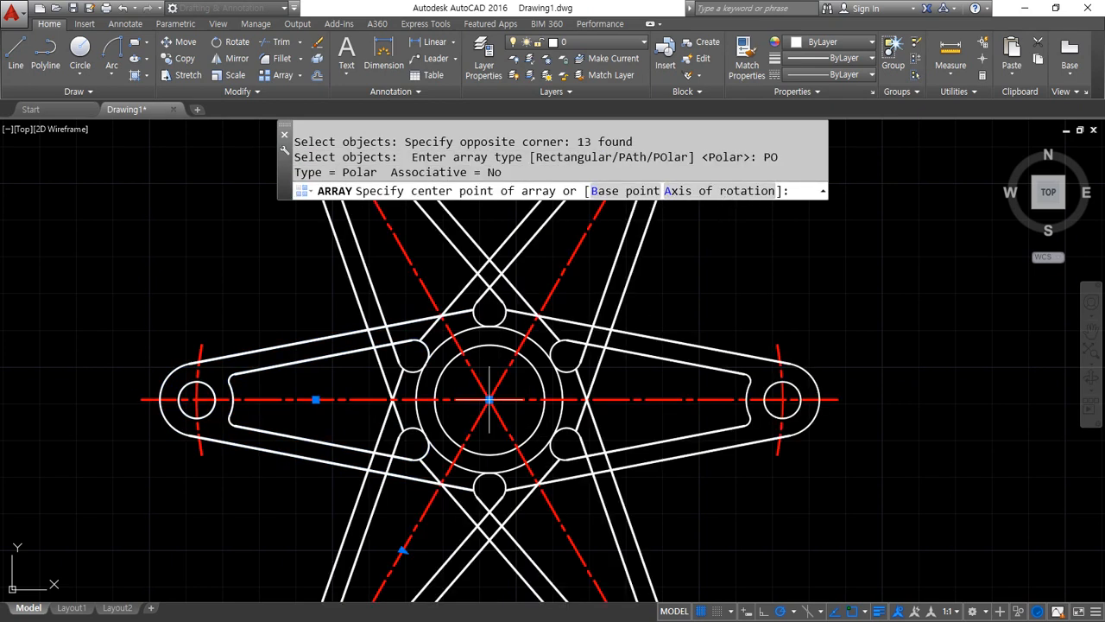
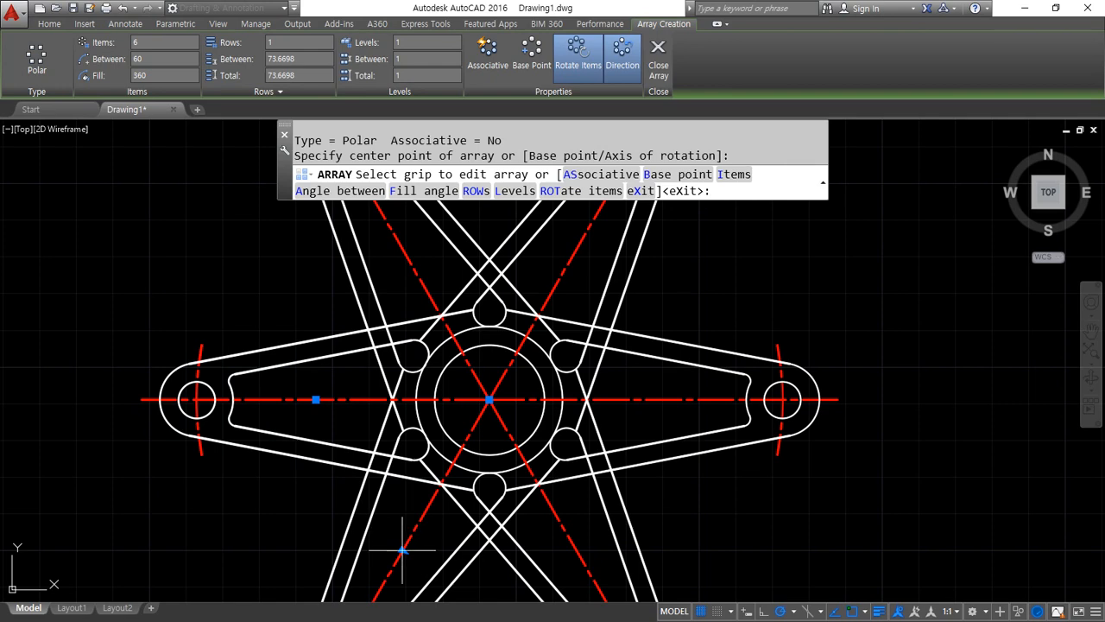
Set the polar array to 3 items filling 360 degrees and finish it
left_click(316, 399)
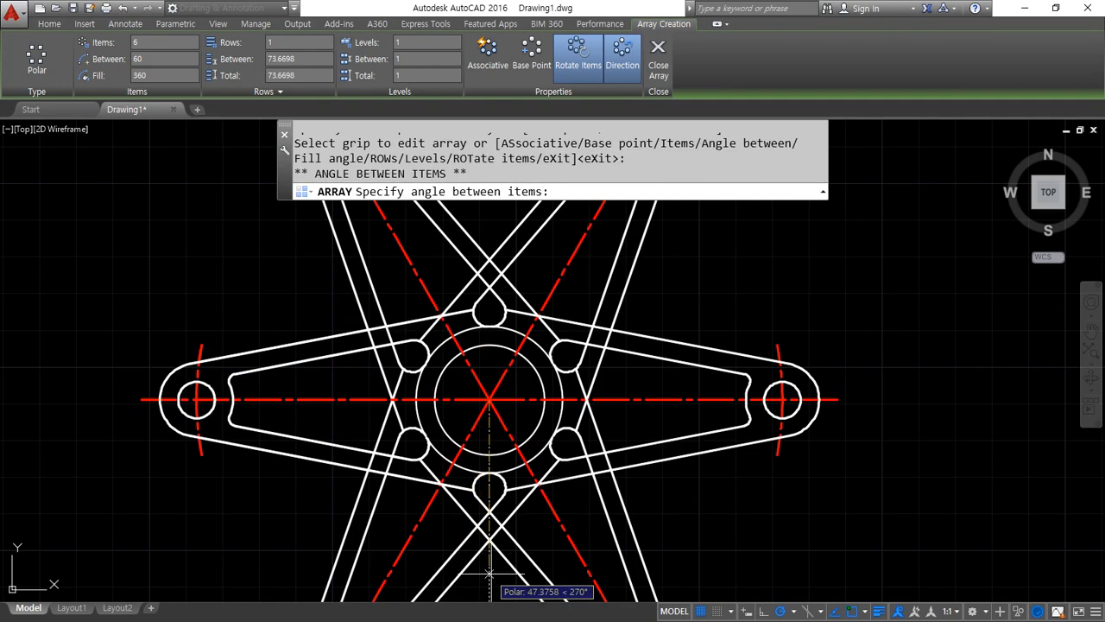
left_click(521, 347)
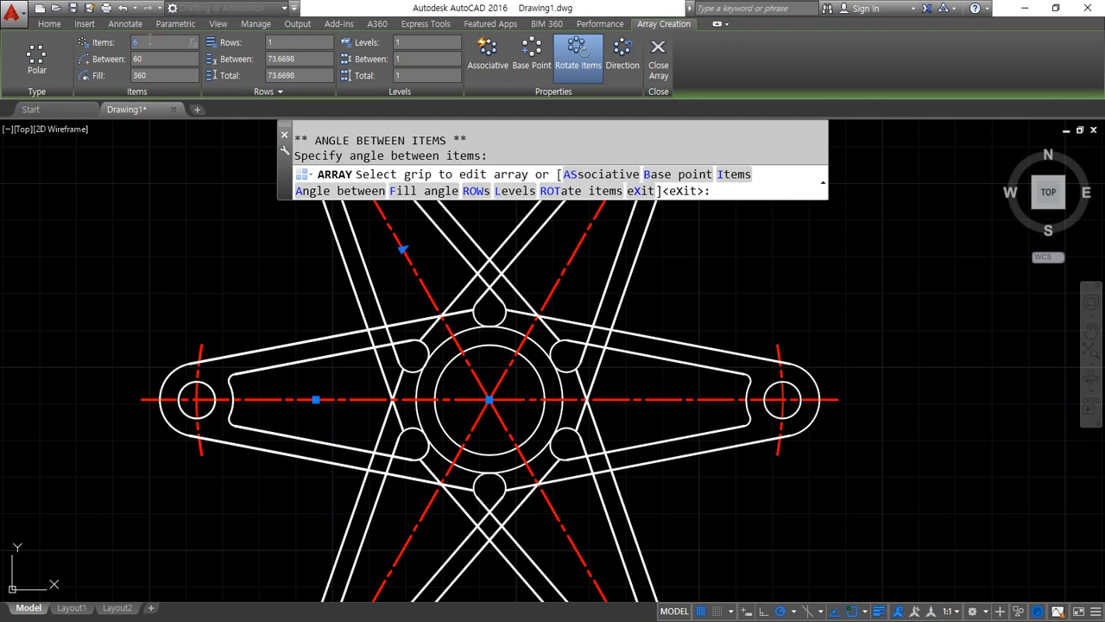
key("Return")
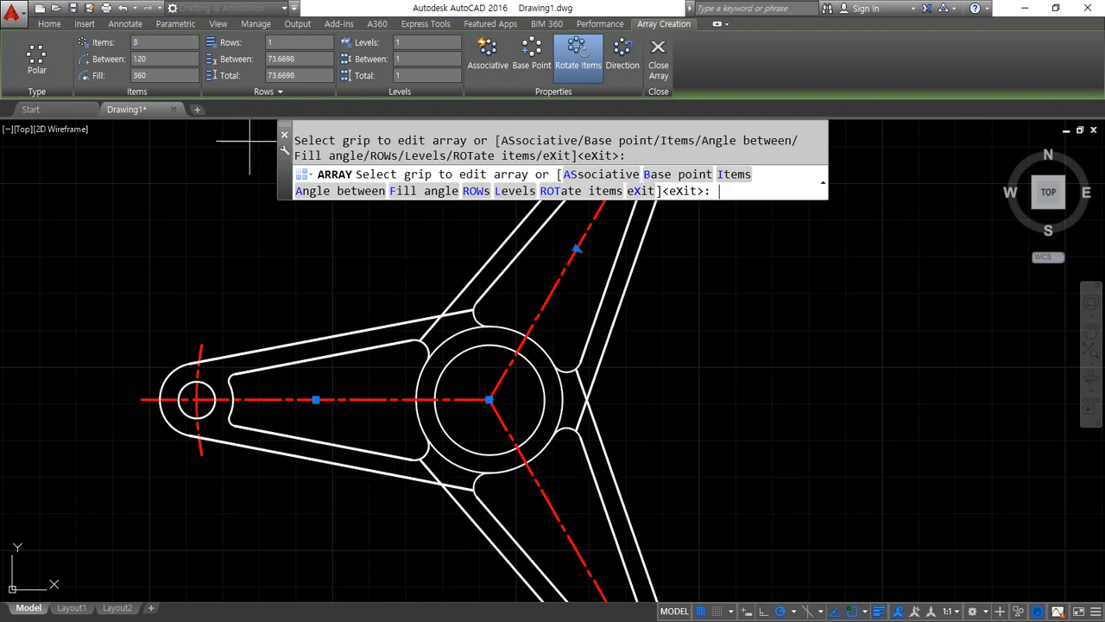
scroll(438, 417, "down", 2)
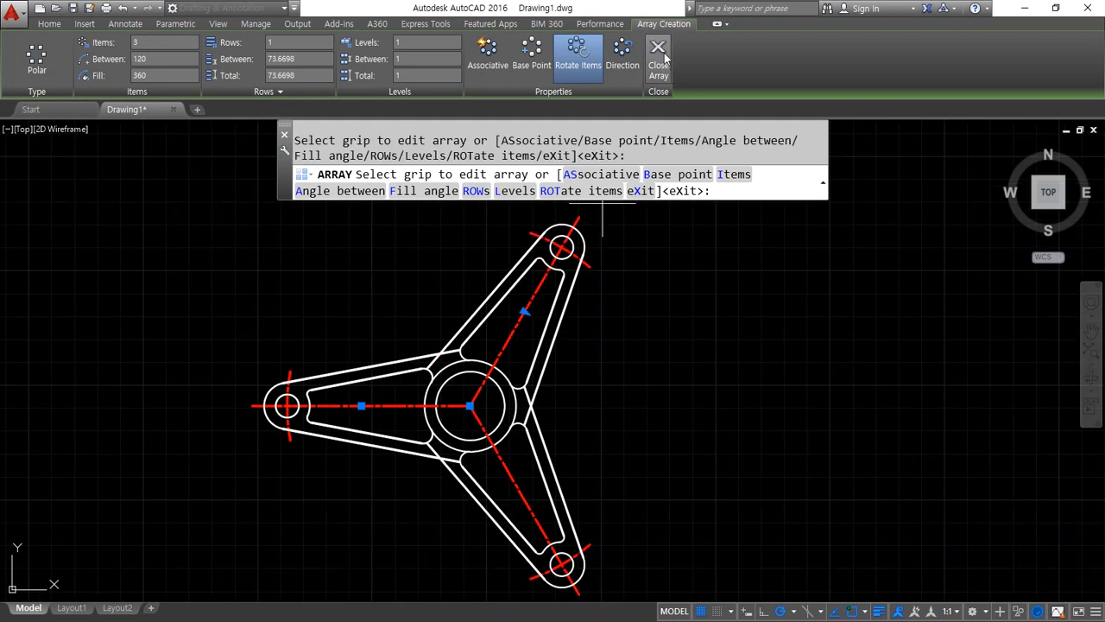
left_click(659, 53)
Fillet the crossing outer lines between the left and upper arms with a radius of 30
type("f")
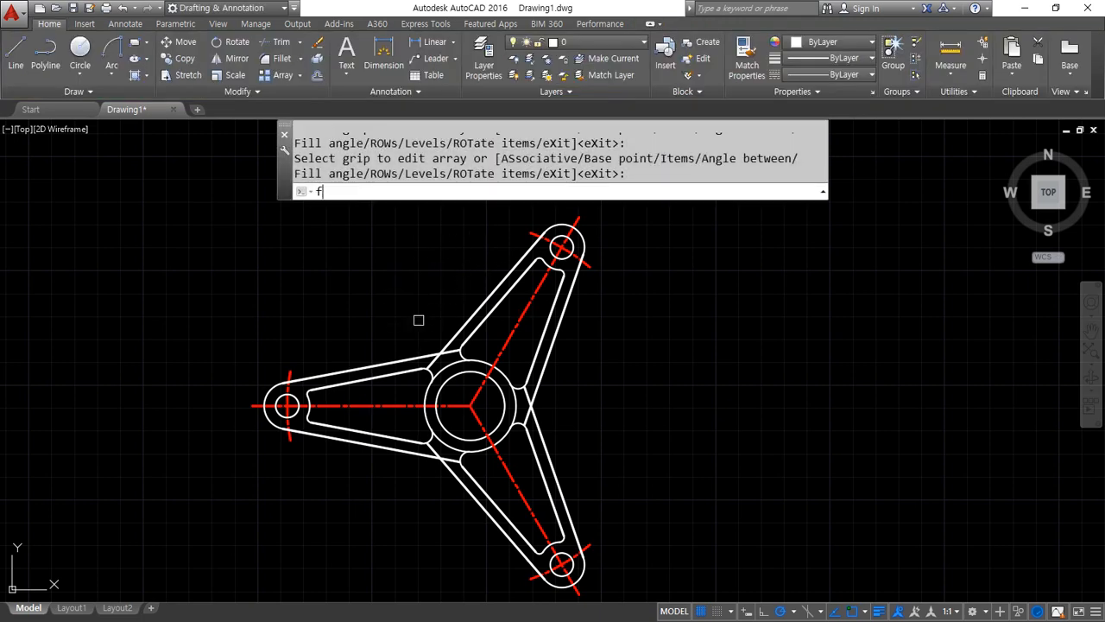
key("Return")
scroll(419, 319, "up", 2)
type("r")
key("Return")
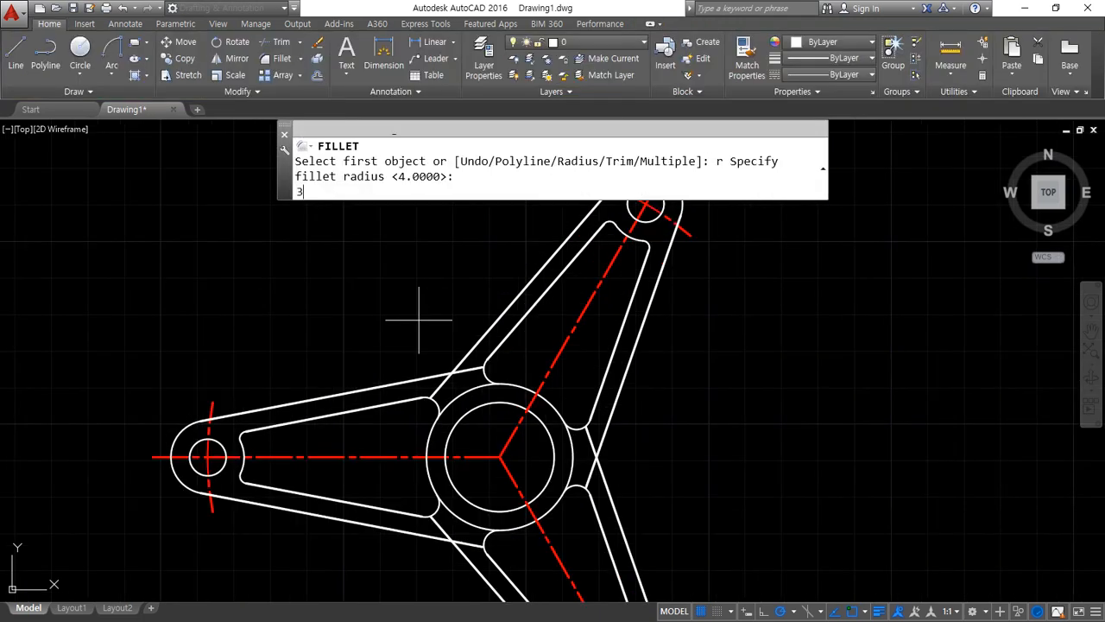
type("30")
key("Return")
left_click(404, 382)
left_click(494, 345)
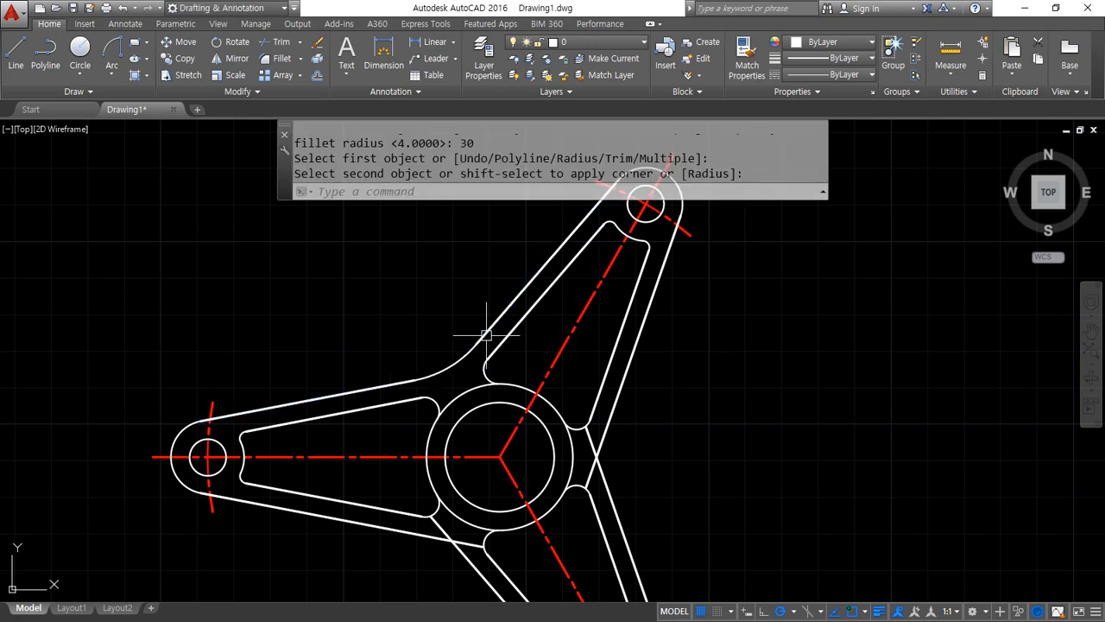
Fillet the outer lines at the other two junctions between neighbouring arms with the same radius of 30
key("Return")
left_click(607, 432)
left_click(611, 495)
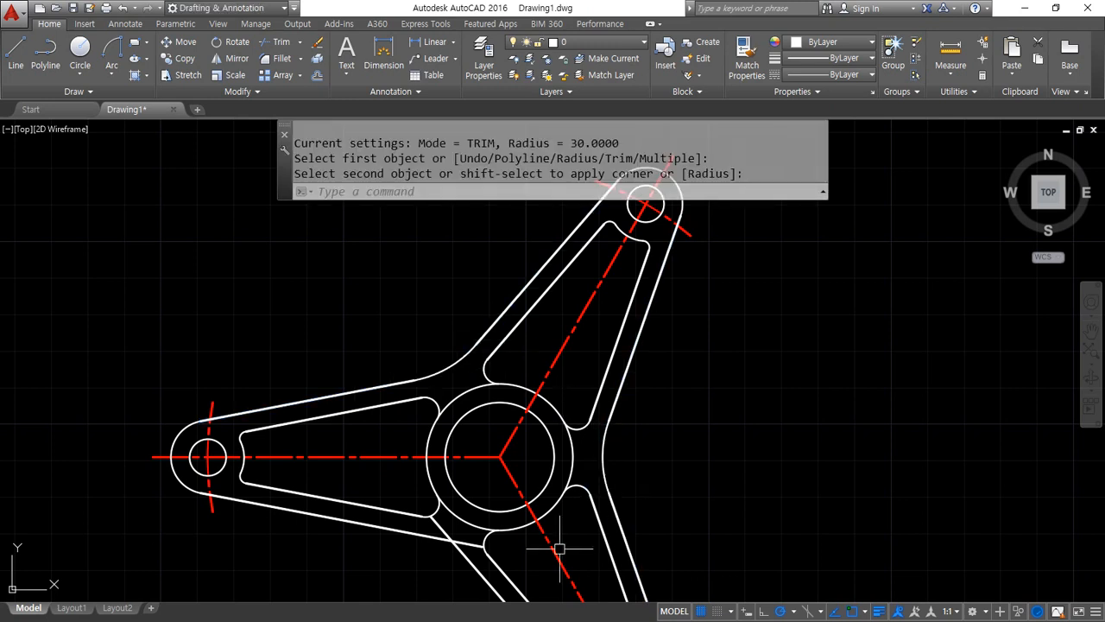
key("Return")
left_click(469, 562)
left_click(408, 536)
Trim the larger hub circle between the arms, keeping only the arcs that close the three pockets
type("tr")
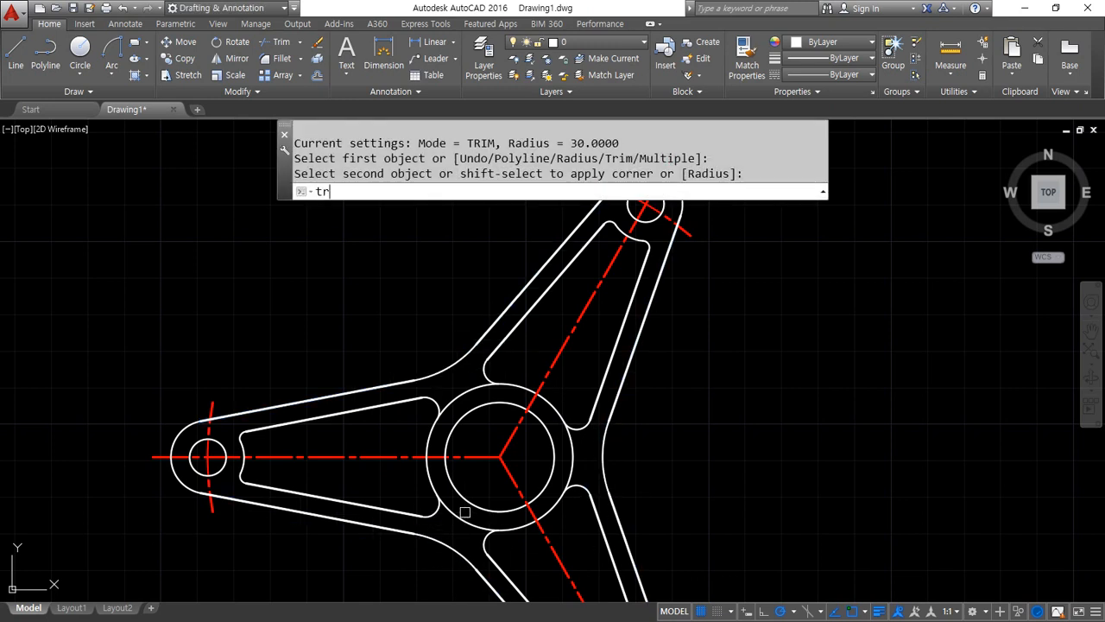
key("Return")
key("Return")
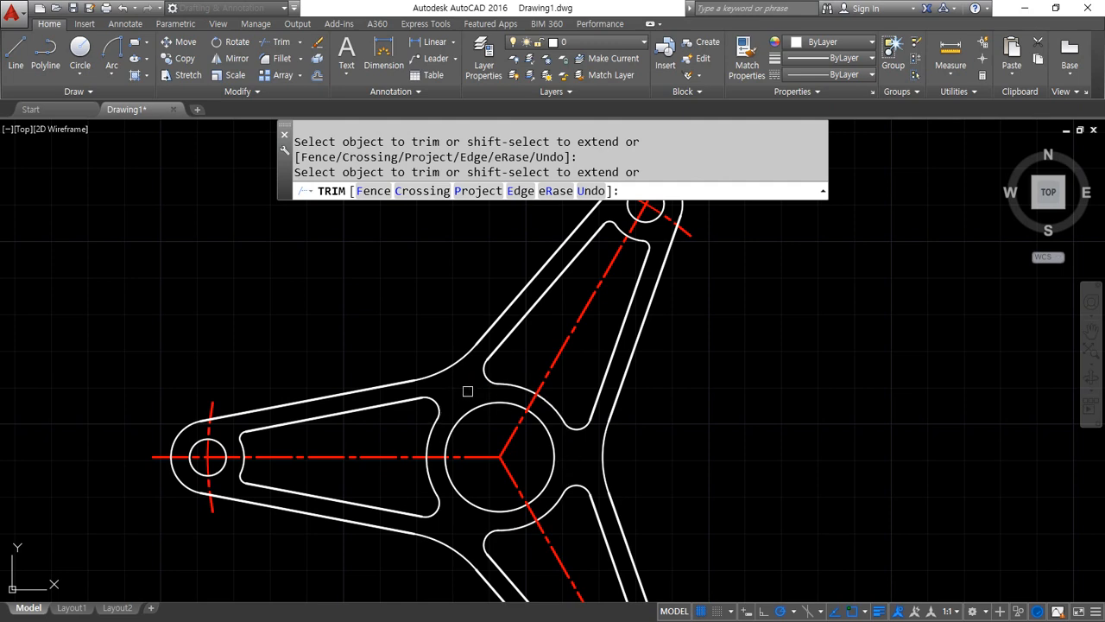
key("Return")
Consult the wheel drawing in the browser and draw crossing horizontal and vertical construction lines right of the three-arm part, level with its hub centre
scroll(298, 380, "down", 4)
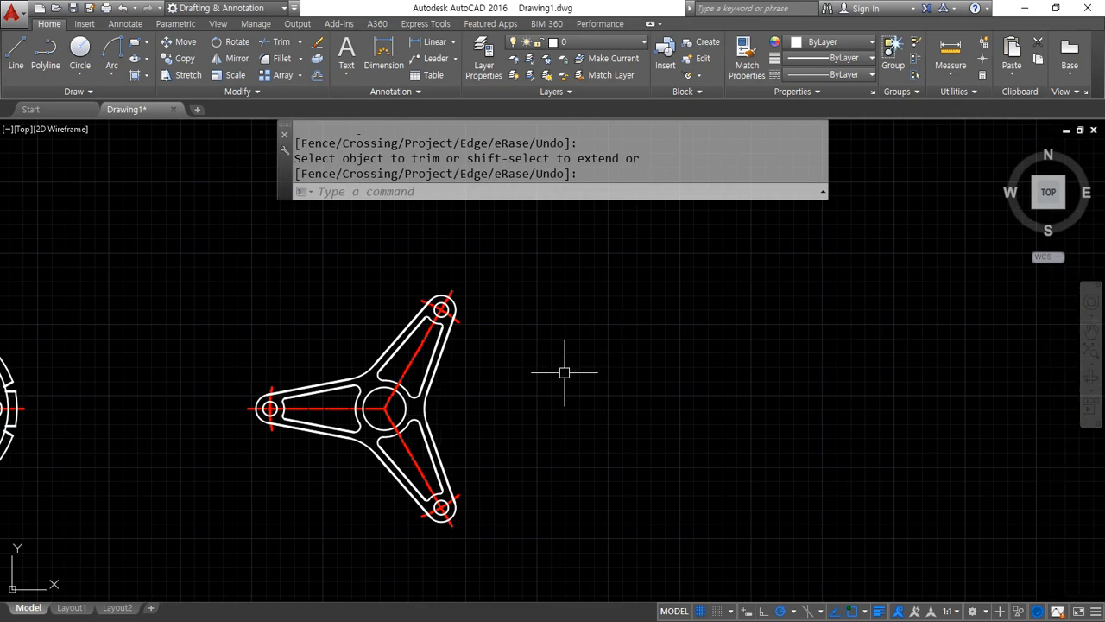
key("alt+Tab")
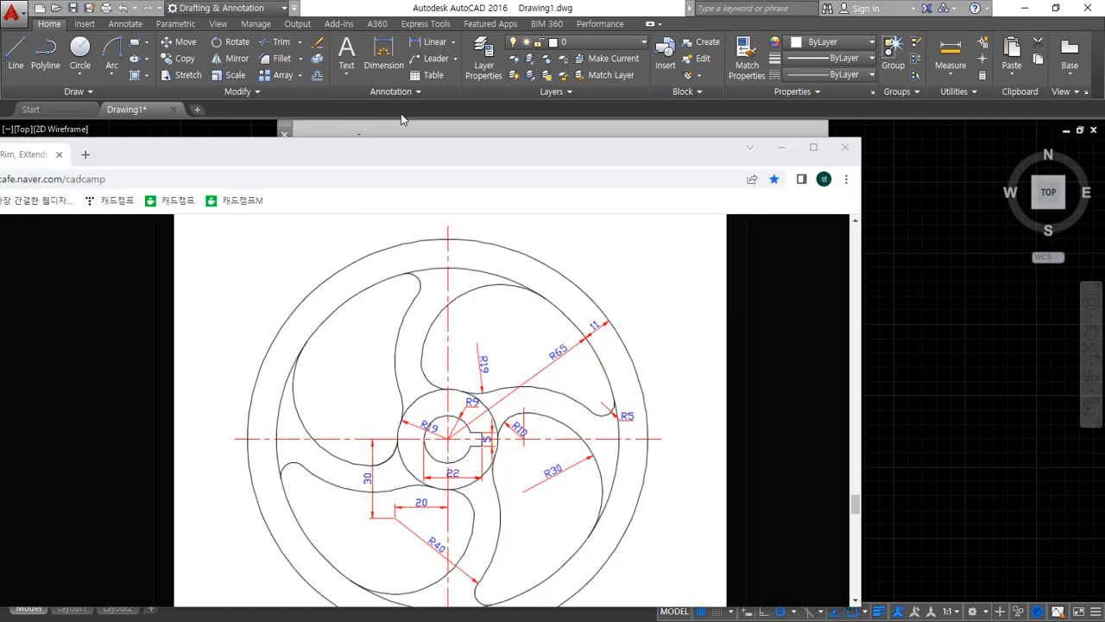
left_click_drag(434, 157, 424, 104)
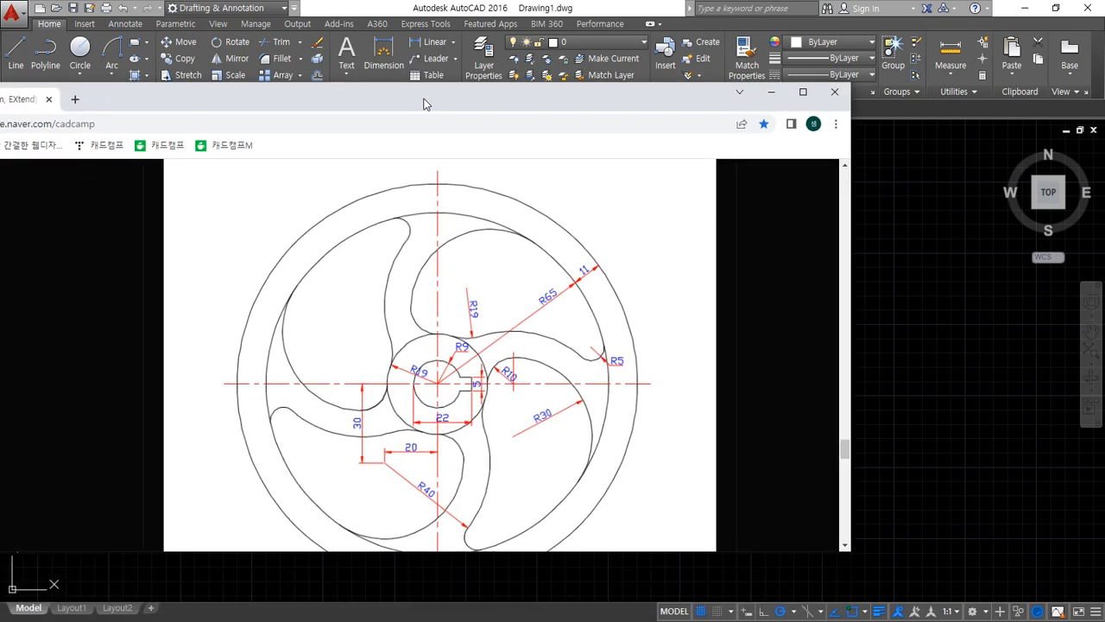
key("alt+Tab")
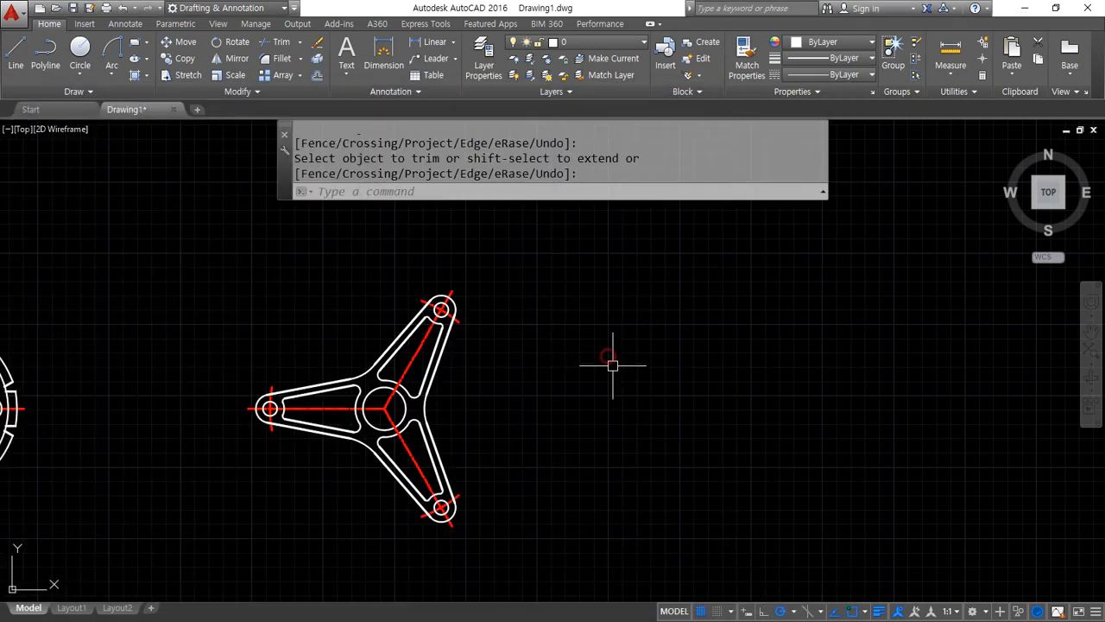
type("xl")
key("Return")
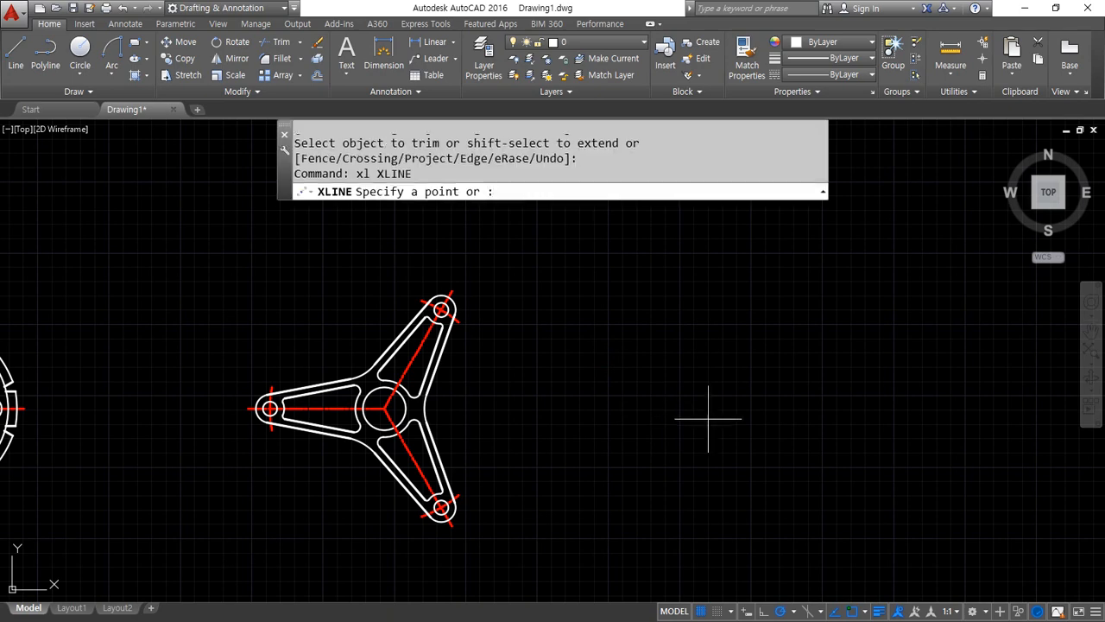
middle_click_drag(565, 405, 277, 388)
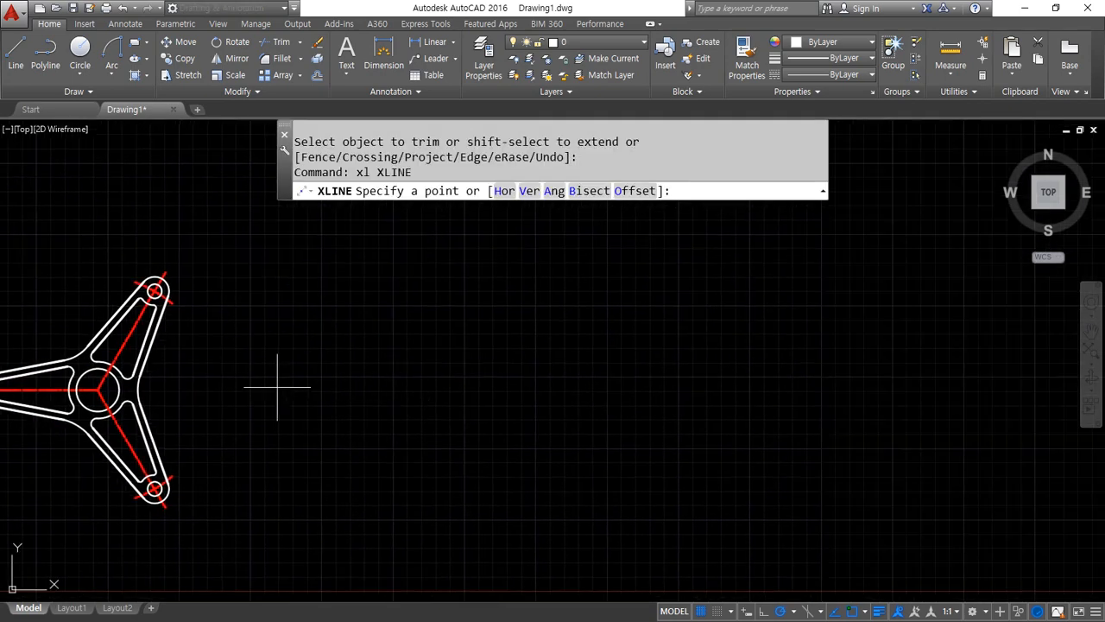
left_click(572, 390)
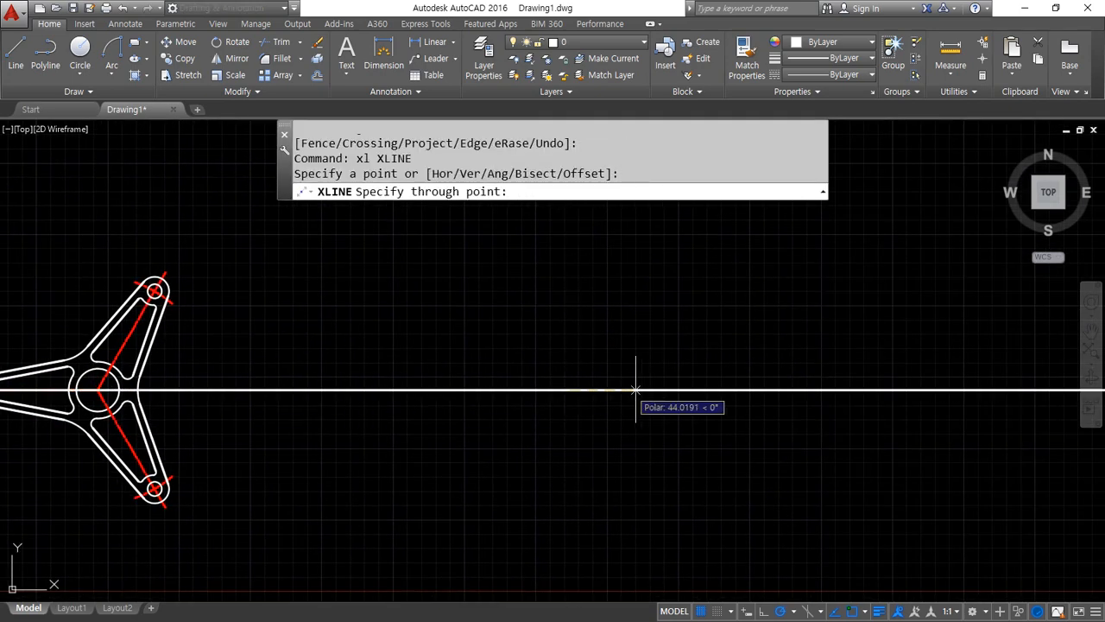
left_click(572, 334)
key("Return")
Match the red centreline properties of the three-arm part onto both new construction lines
type("ma")
key("Return")
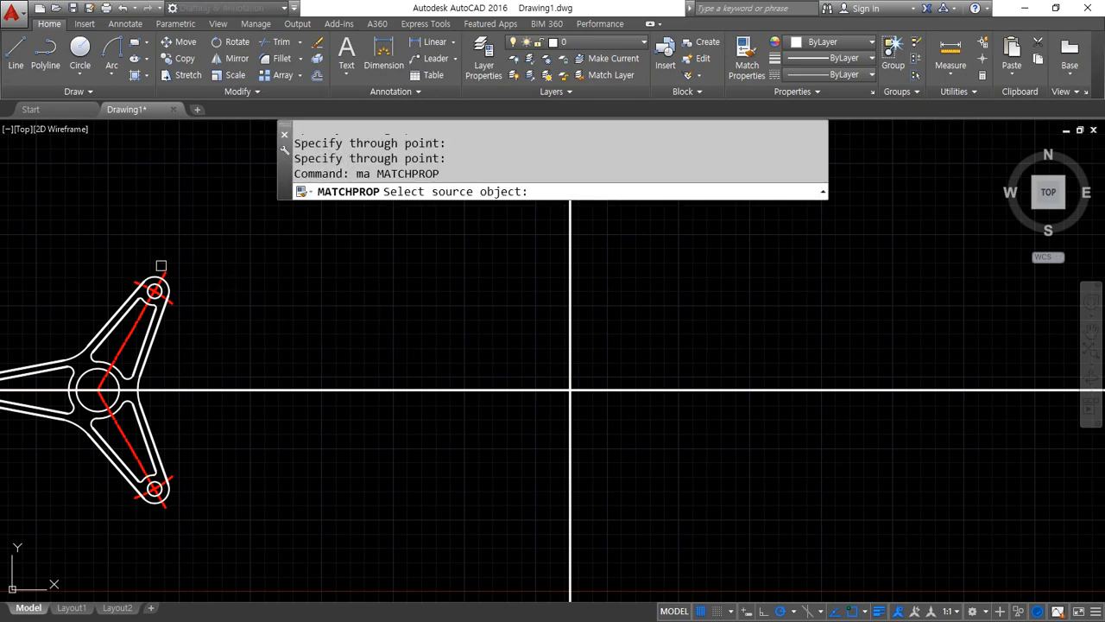
left_click(162, 270)
left_click(683, 426)
left_click(486, 319)
key("Return")
Draw a circle of radius 9 centred on the intersection of the new centrelines
scroll(649, 429, "up", 6)
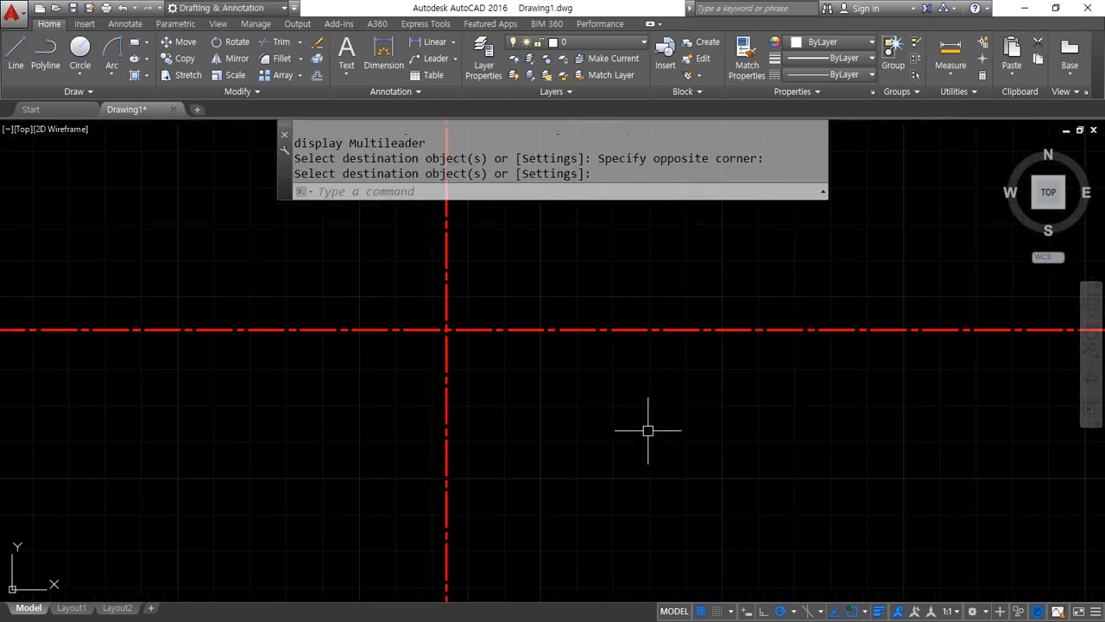
middle_click_drag(352, 298, 387, 409)
type("c")
key("Return")
left_click(363, 381)
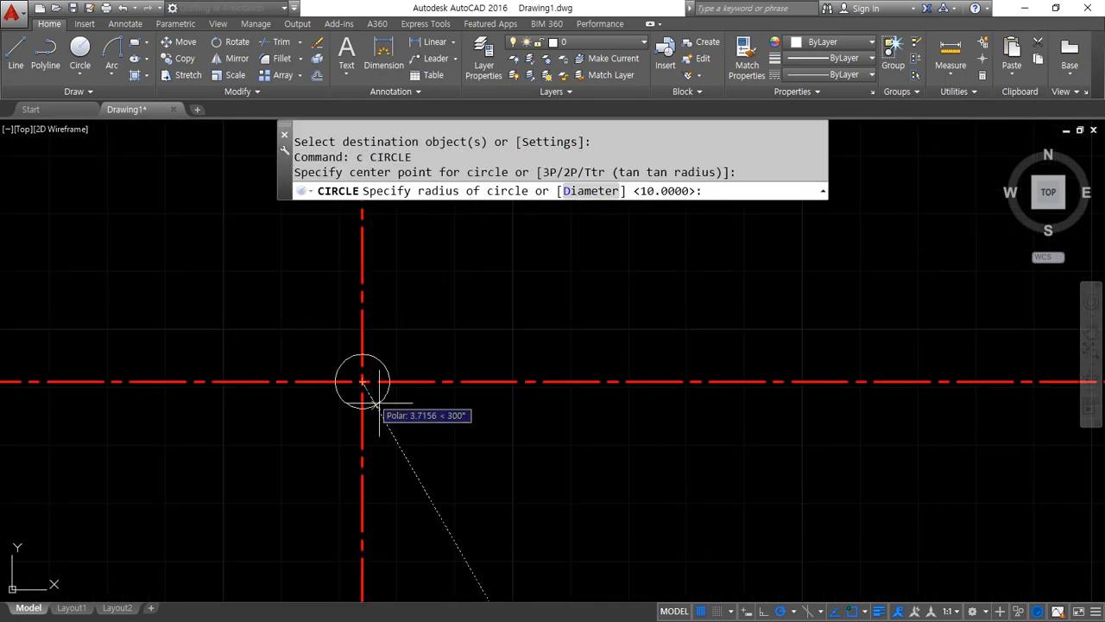
type("9")
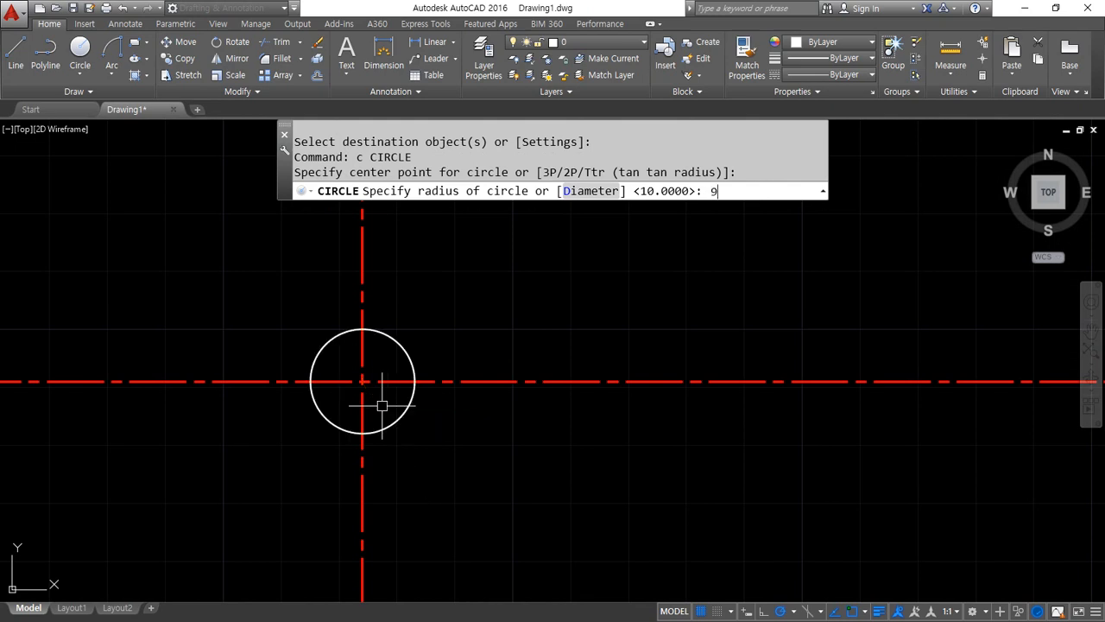
key("Return")
Draw a vertical construction line through the left quadrant of the radius 9 circle
type("xl")
key("Return")
type("v")
key("Return")
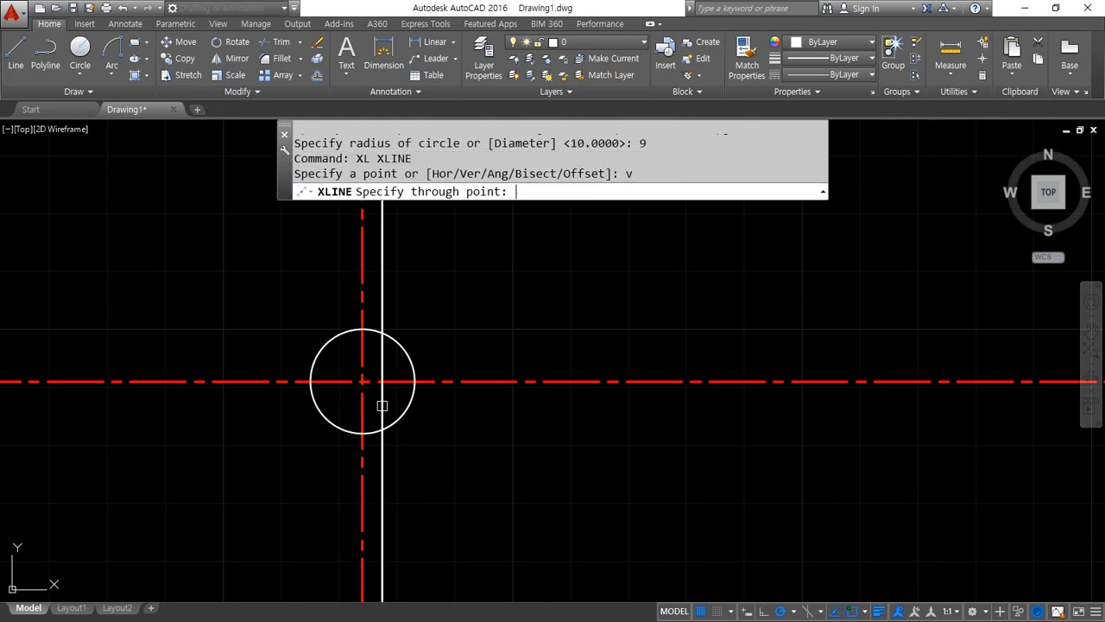
left_click(310, 381)
key("Return")
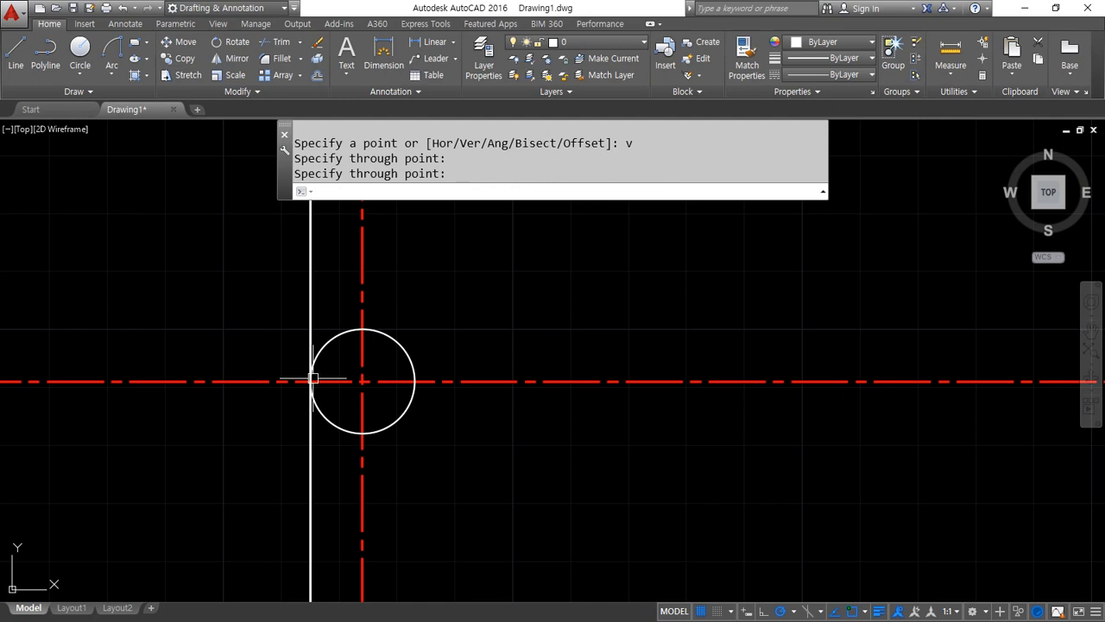
Offset the vertical construction line 22 to the right for the keyway's end
type("o")
key("Return")
type("22")
key("Return")
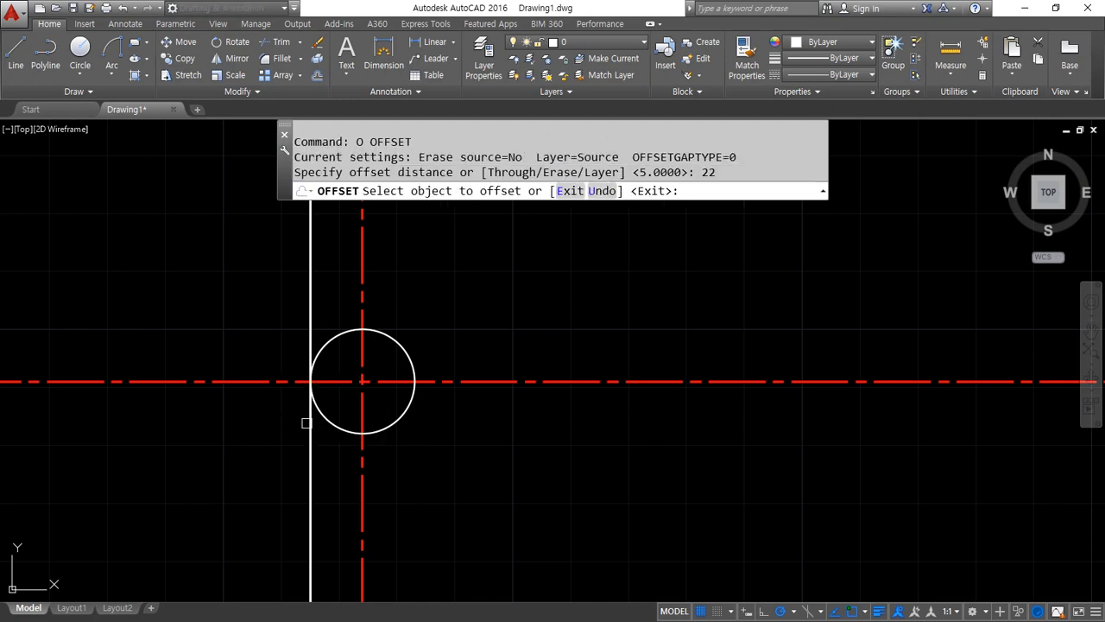
left_click(310, 419)
left_click(486, 474)
key("Return")
Offset the horizontal centreline 2.5 above and 2.5 below for the keyway's sides
scroll(423, 373, "up", 2)
type("o")
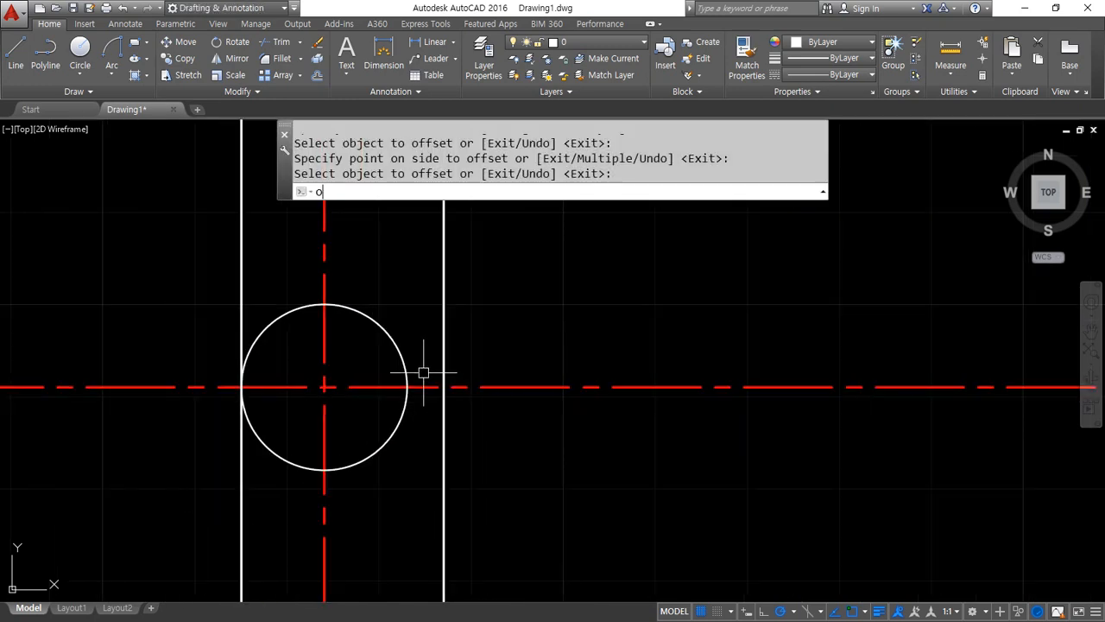
key("Return")
type("2.5")
key("Return")
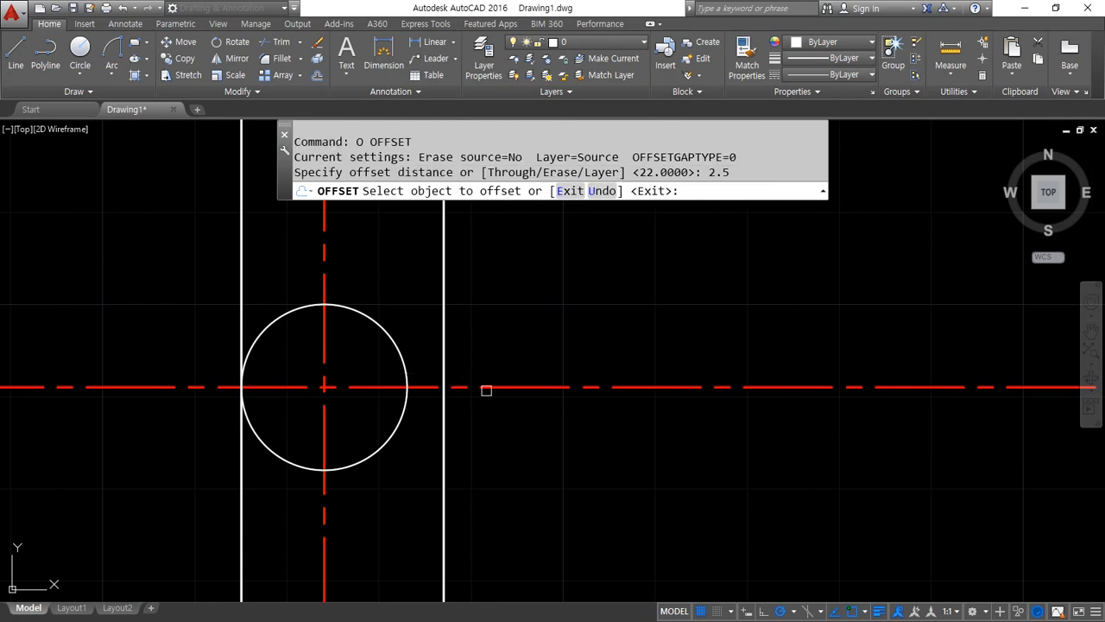
left_click(487, 388)
left_click(501, 371)
left_click(501, 387)
left_click(506, 429)
key("Return")
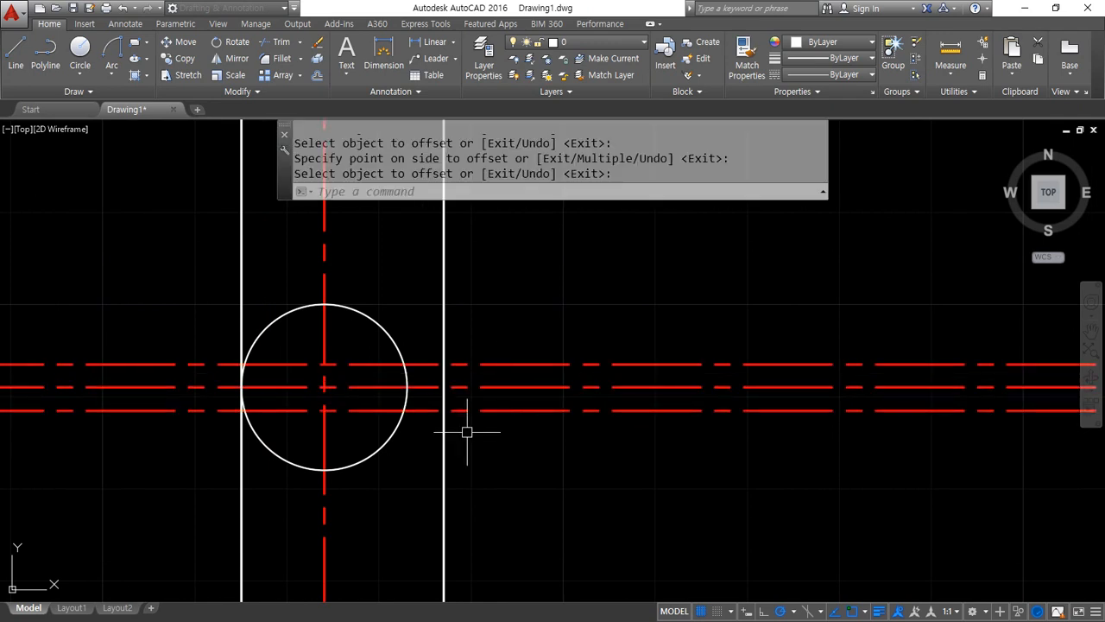
Fillet both keyway side lines to the right vertical line with radius 0 to form square corners
type("f")
key("Return")
type("r")
key("Return")
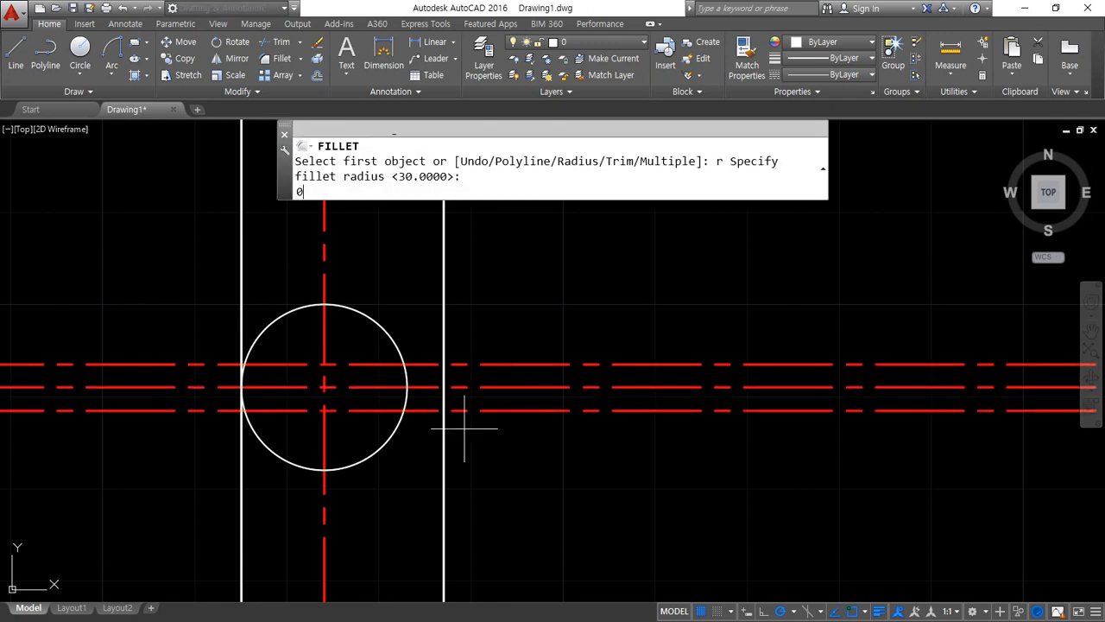
type("0")
key("Return")
left_click(436, 409)
left_click(442, 399)
key("Return")
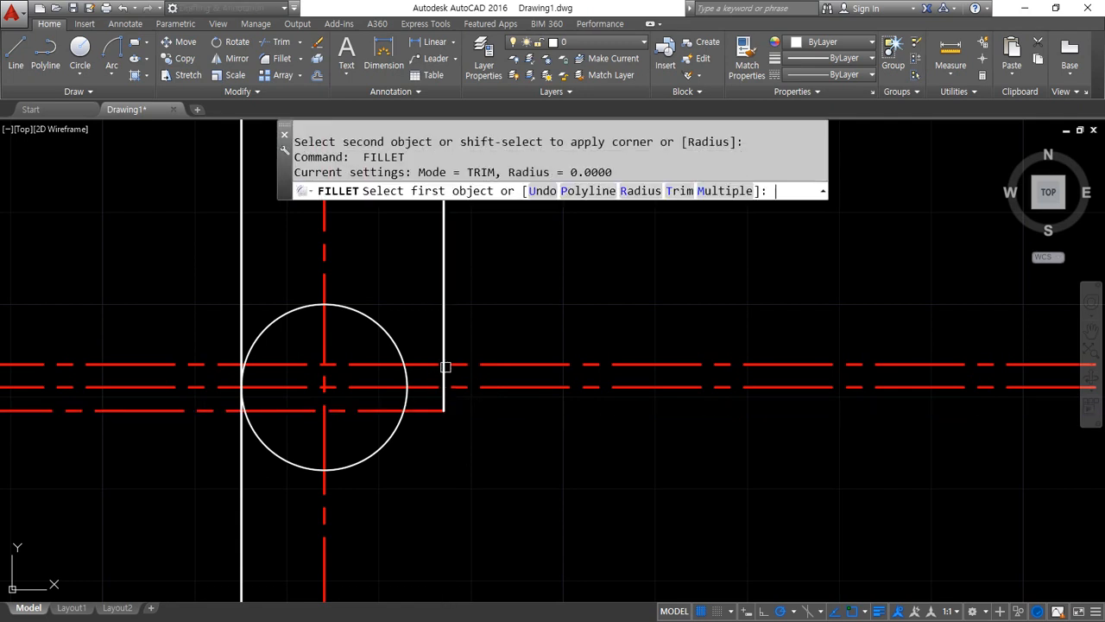
left_click(445, 366)
left_click(435, 368)
Fillet both keyway side lines to the radius 9 circle with radius 0 so they end on it
key("Return")
left_click(424, 367)
left_click(408, 395)
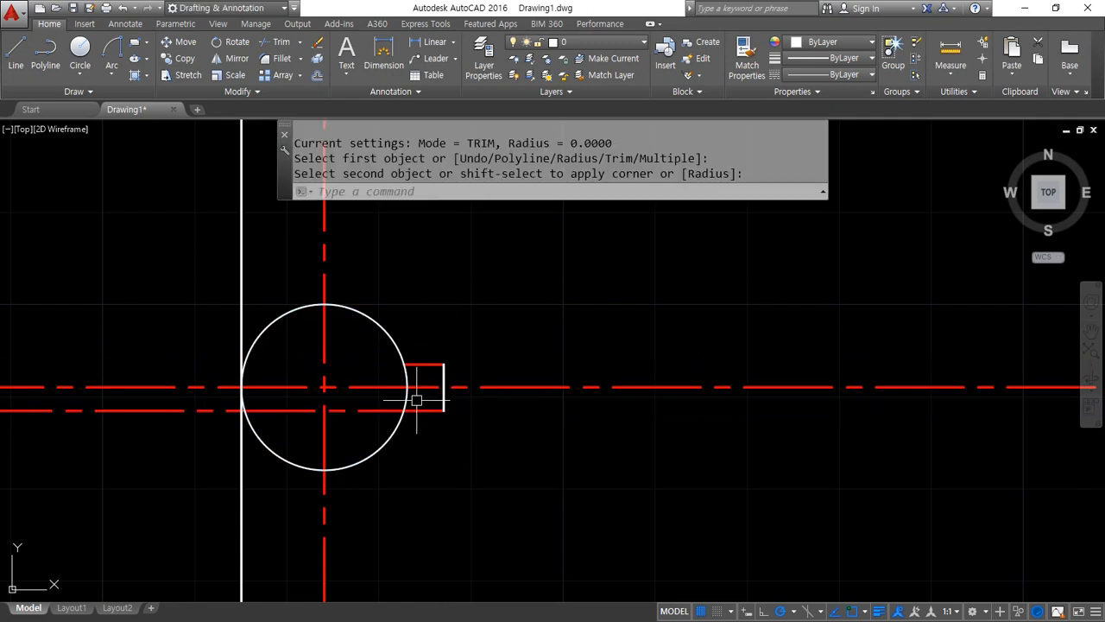
key("Return")
left_click(412, 409)
left_click(390, 430)
Match the circle's properties onto the keyway lines
type("ma")
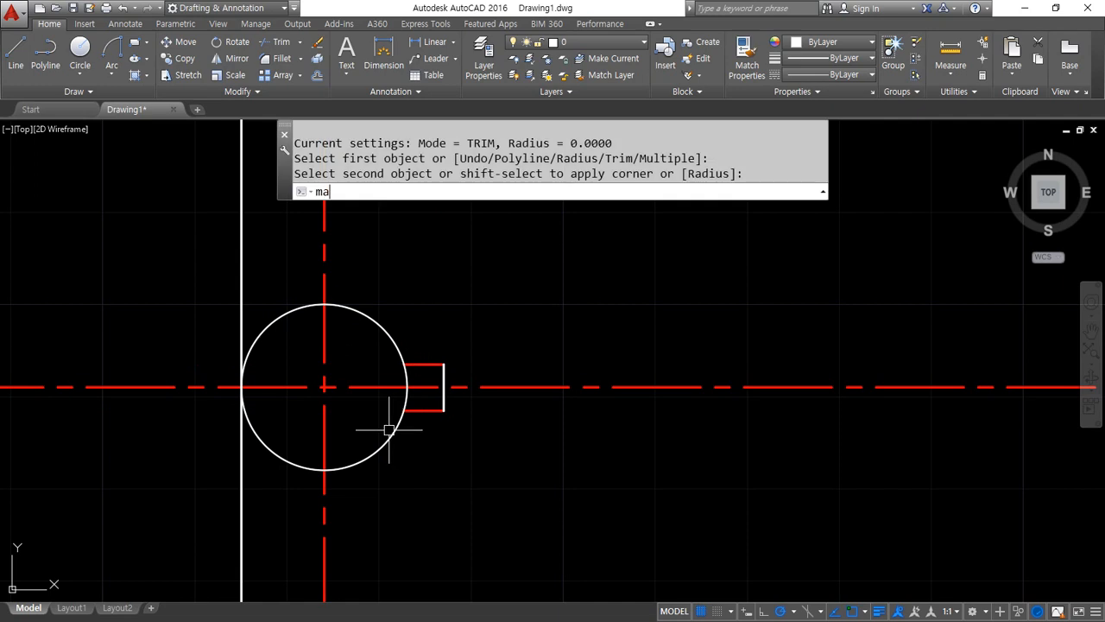
key("Return")
left_click(391, 430)
left_click(377, 345)
left_click(480, 454)
key("Return")
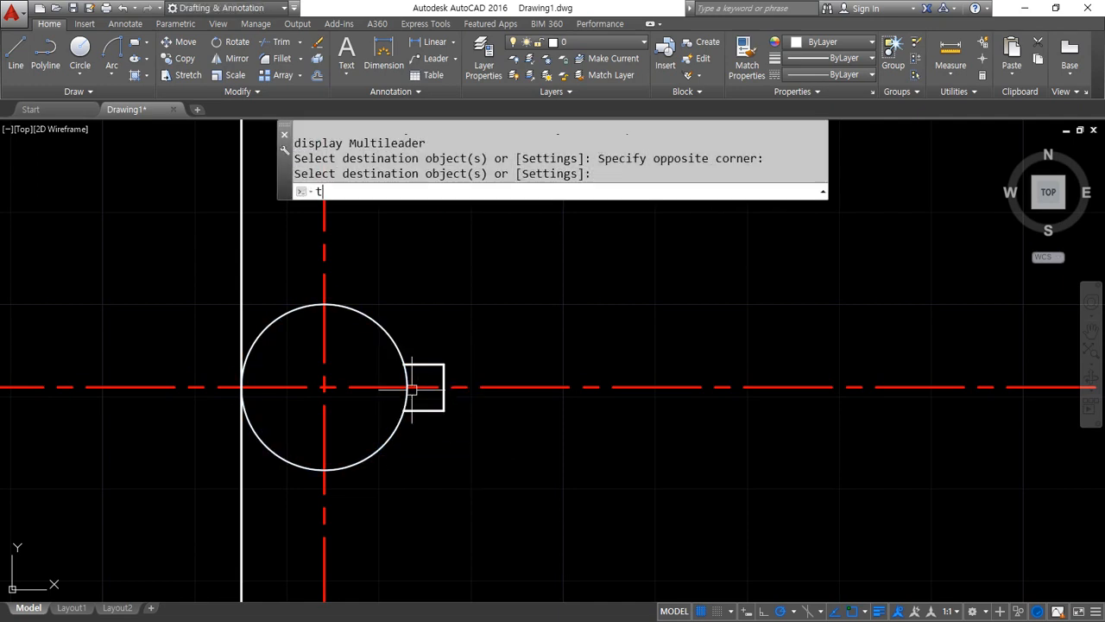
Trim the arc of the radius 9 circle between the two keyway side lines
type("tr")
key("Return")
key("Return")
left_click(407, 396)
key("Return")
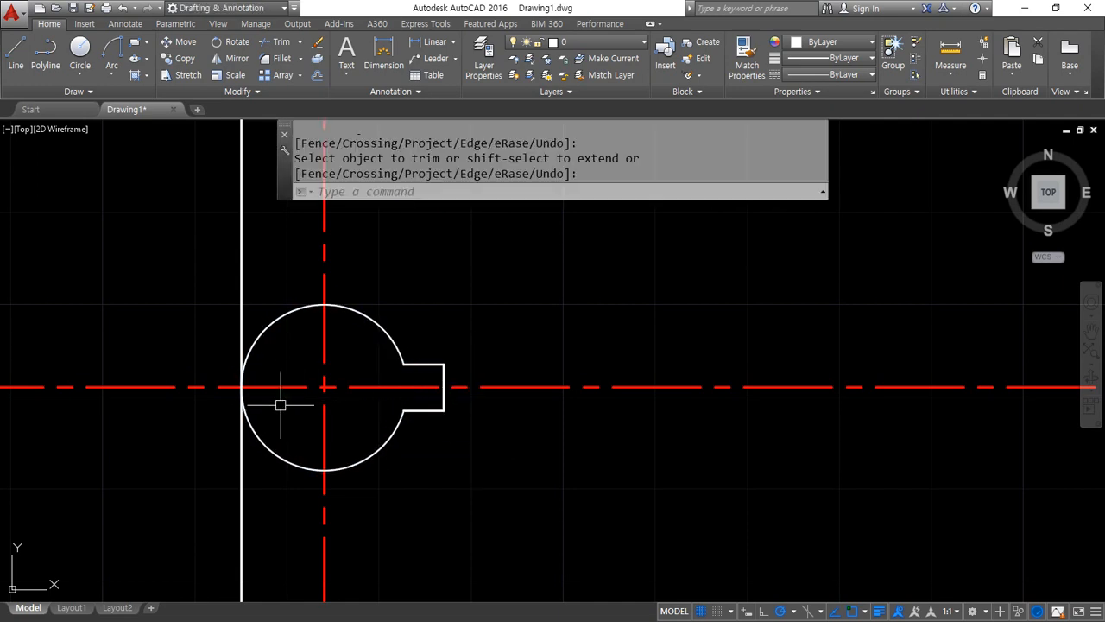
Erase the vertical construction line touching the left side of the bore circle
left_click(256, 469)
left_click(240, 510)
type("e")
key("Return")
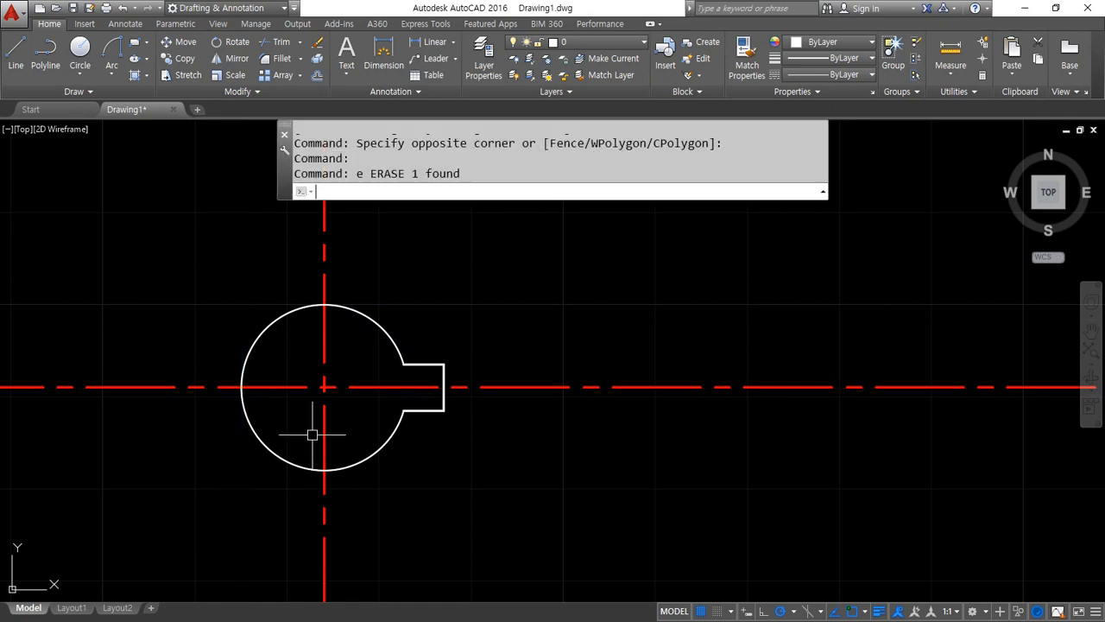
Draw a circle of radius 19 centred on the bore's centre
type("c")
key("Return")
left_click(324, 387)
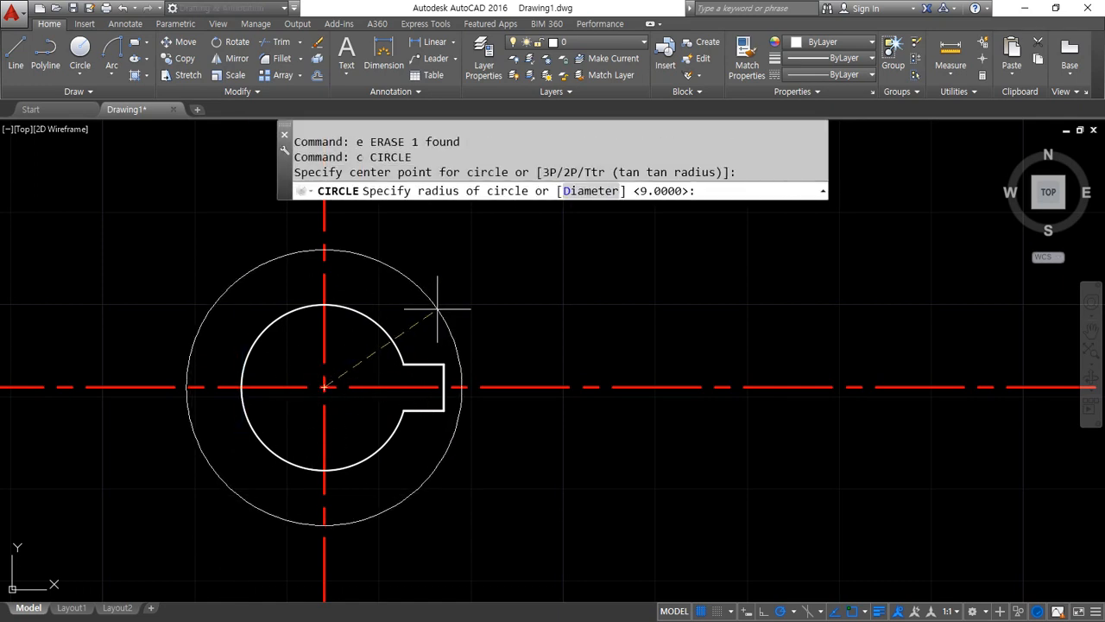
type("19")
key("Return")
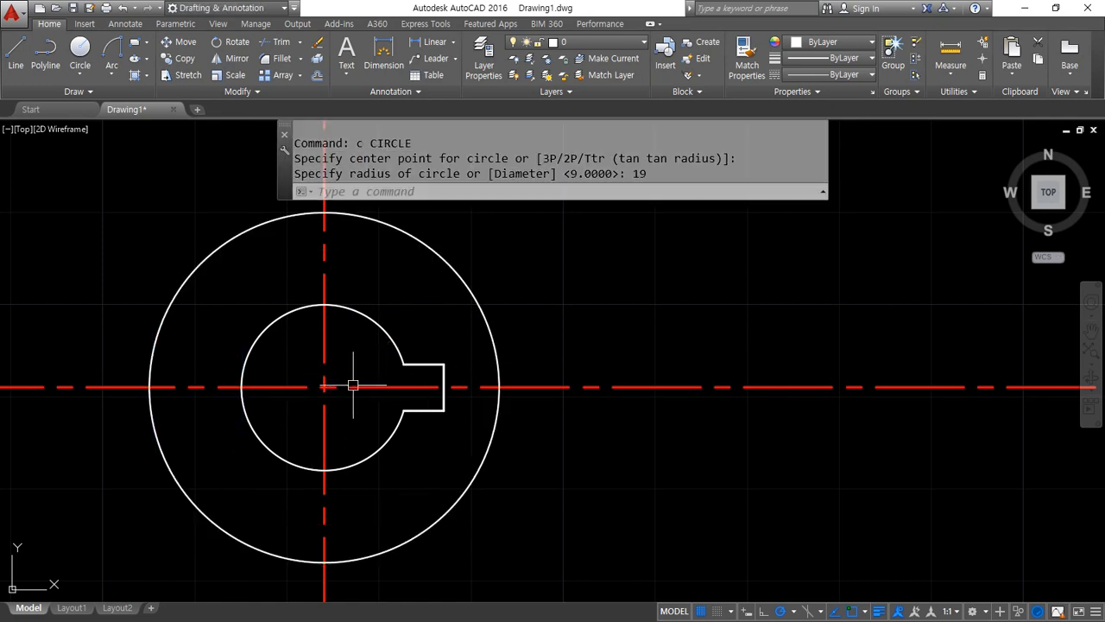
Draw a circle of radius 65 concentric with the hub
type("c")
key("Return")
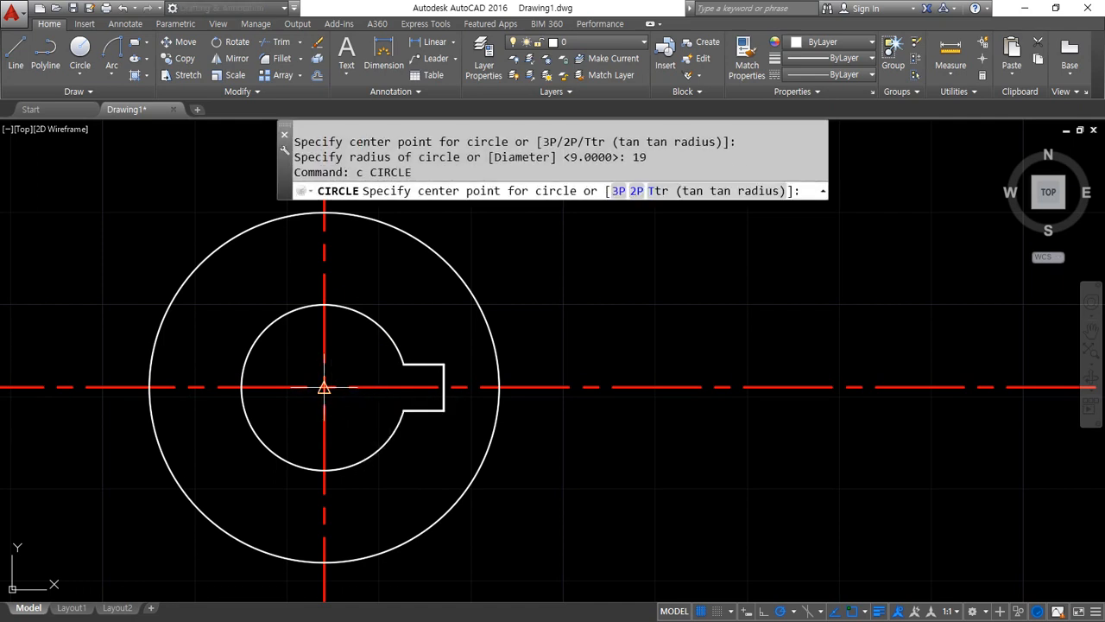
left_click(324, 386)
type("65")
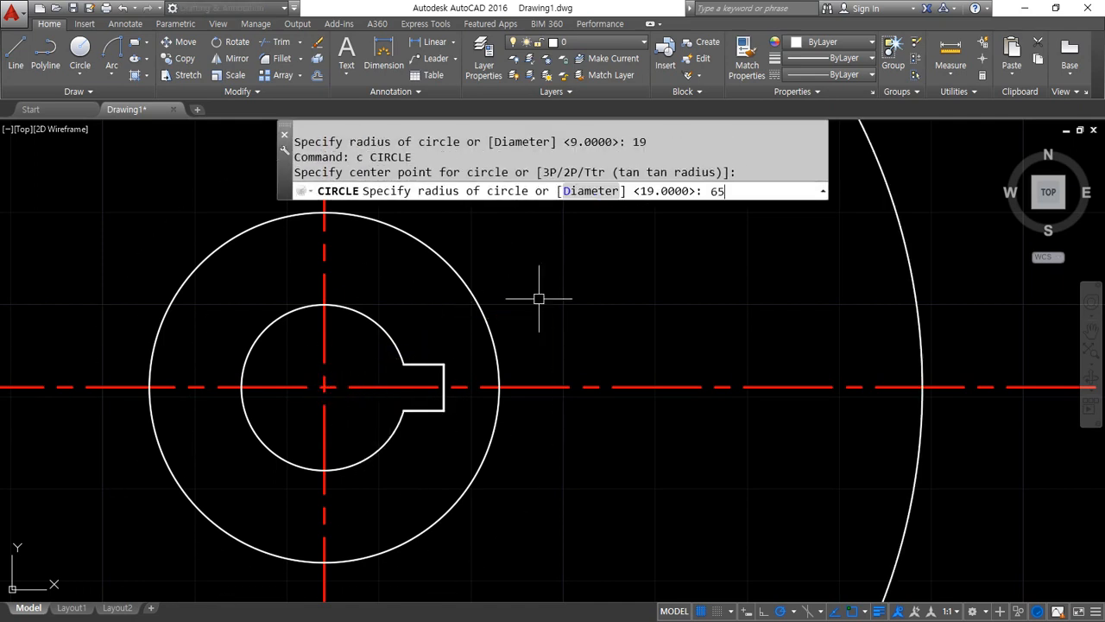
key("Return")
Offset the radius 65 circle outward by 11 to form the rim
scroll(539, 300, "down", 4)
type("o")
key("Return")
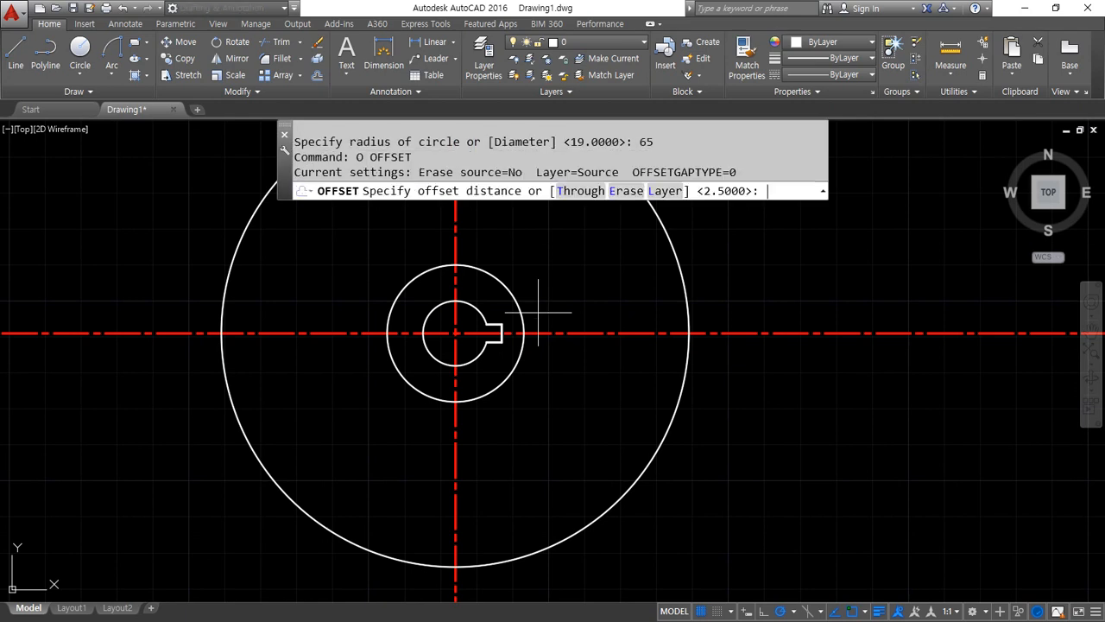
type("11")
key("Return")
left_click(633, 492)
left_click(663, 499)
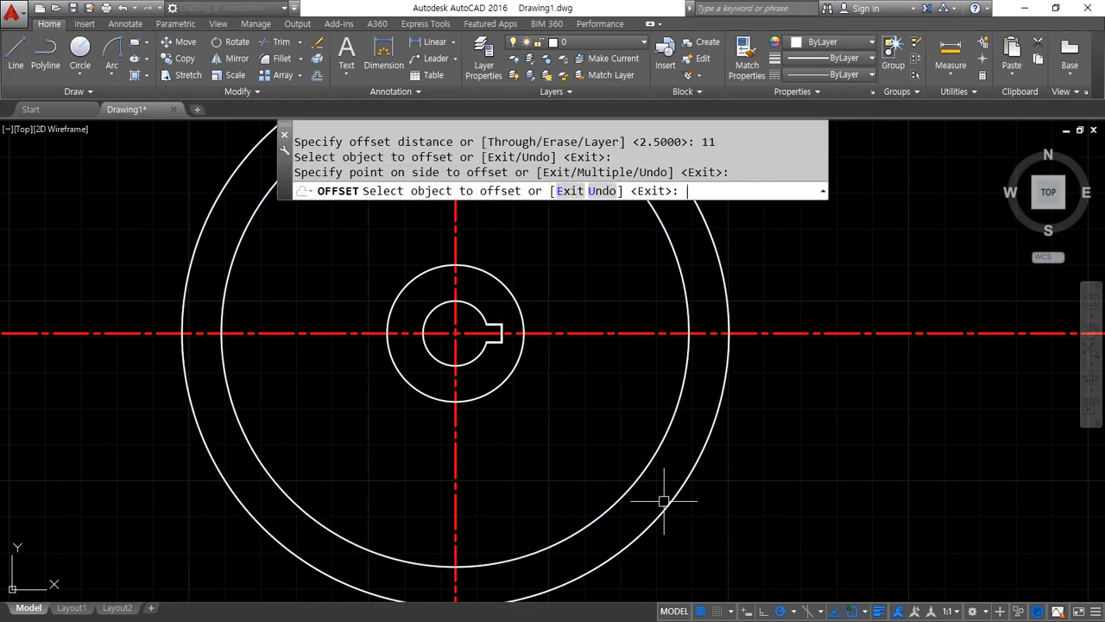
key("Return")
Offset the outer rim circle outward by 5 as a trimming boundary for the centre lines
type("o")
key("Return")
type("5")
key("Return")
left_click(649, 520)
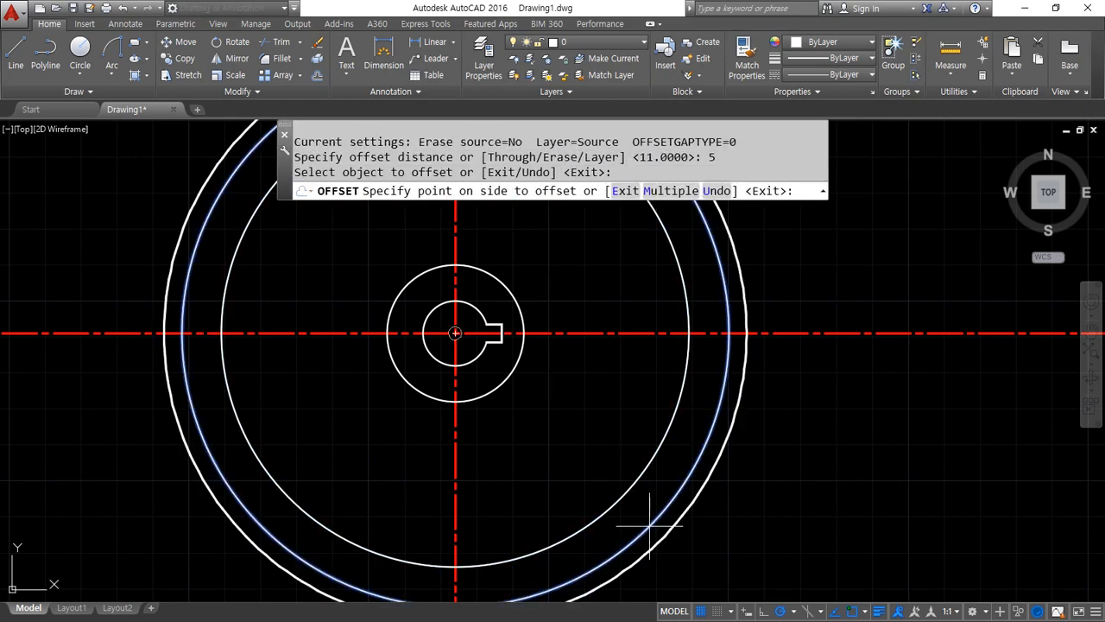
left_click(737, 525)
key("Return")
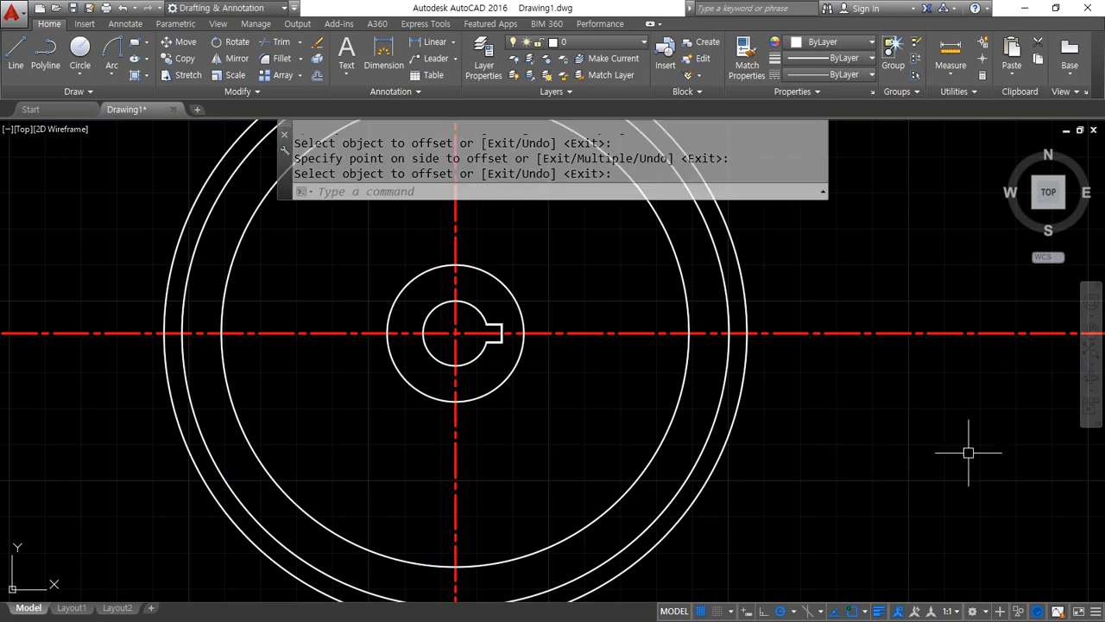
Trim both centre lines outside the outermost circle on all four sides
scroll(898, 426, "down", 2)
key("Escape")
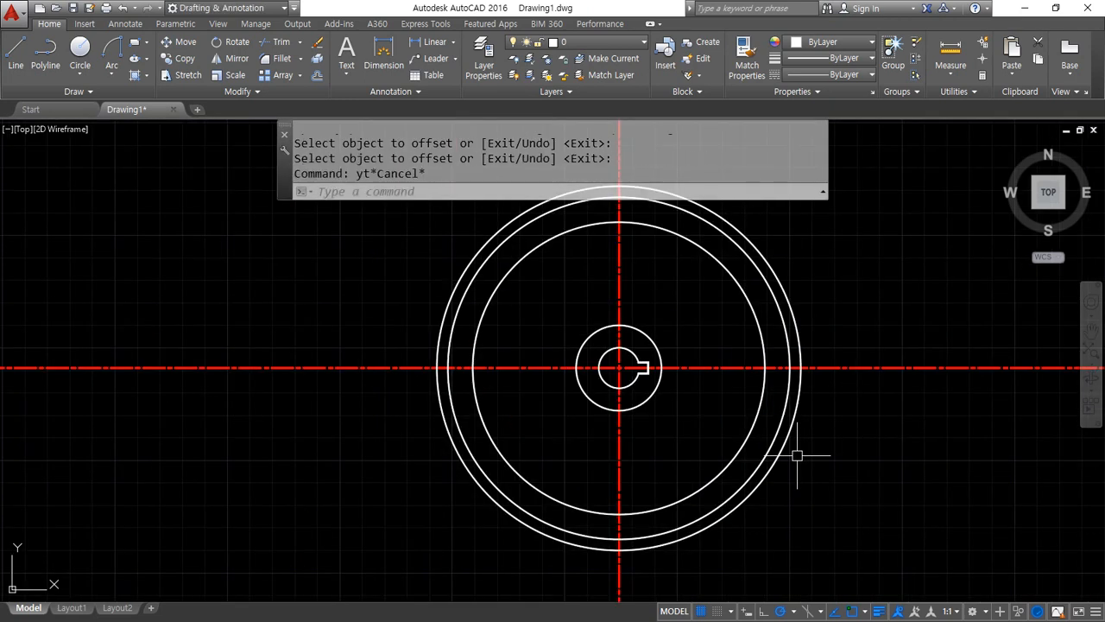
key("Escape")
type("tr")
key("Return")
left_click(779, 460)
key("Return")
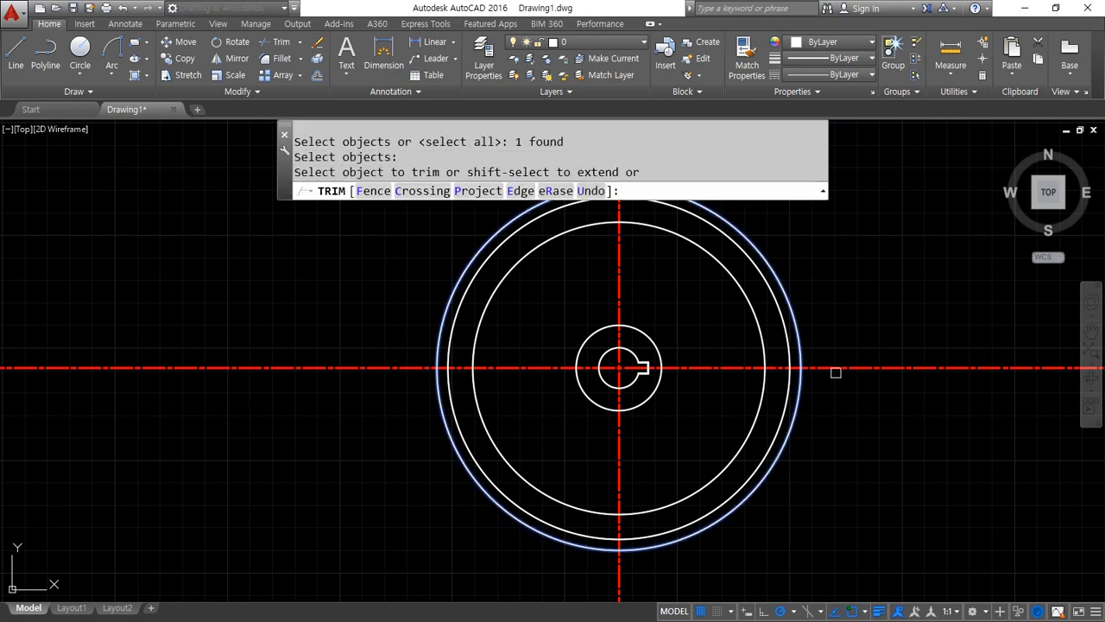
left_click_drag(839, 362, 836, 384)
left_click(838, 370)
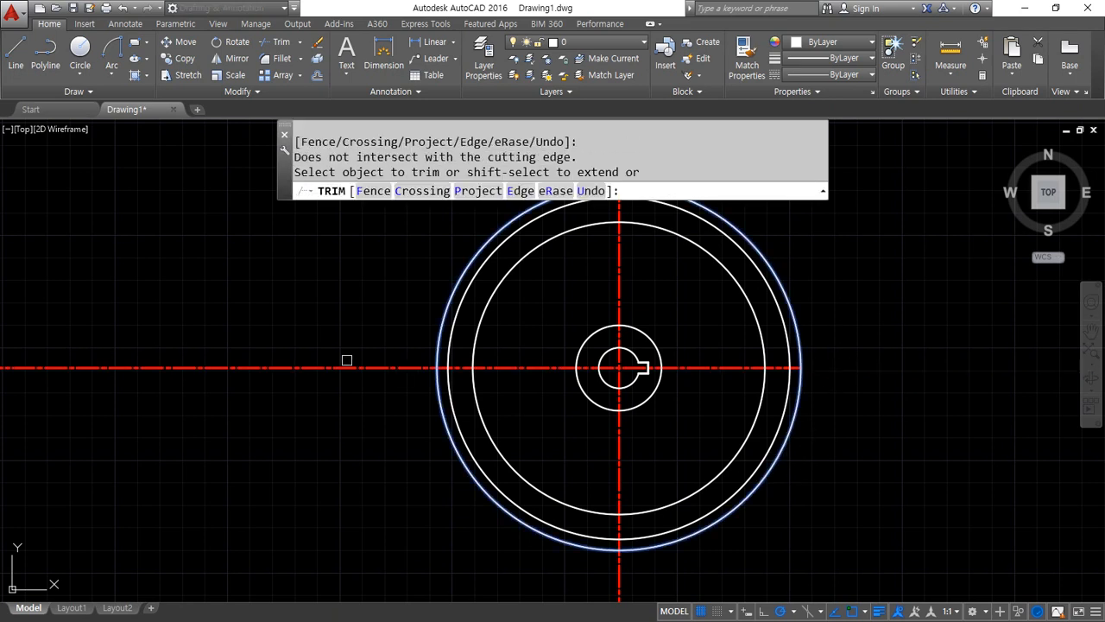
left_click(342, 369)
left_click(623, 568)
left_click(636, 539)
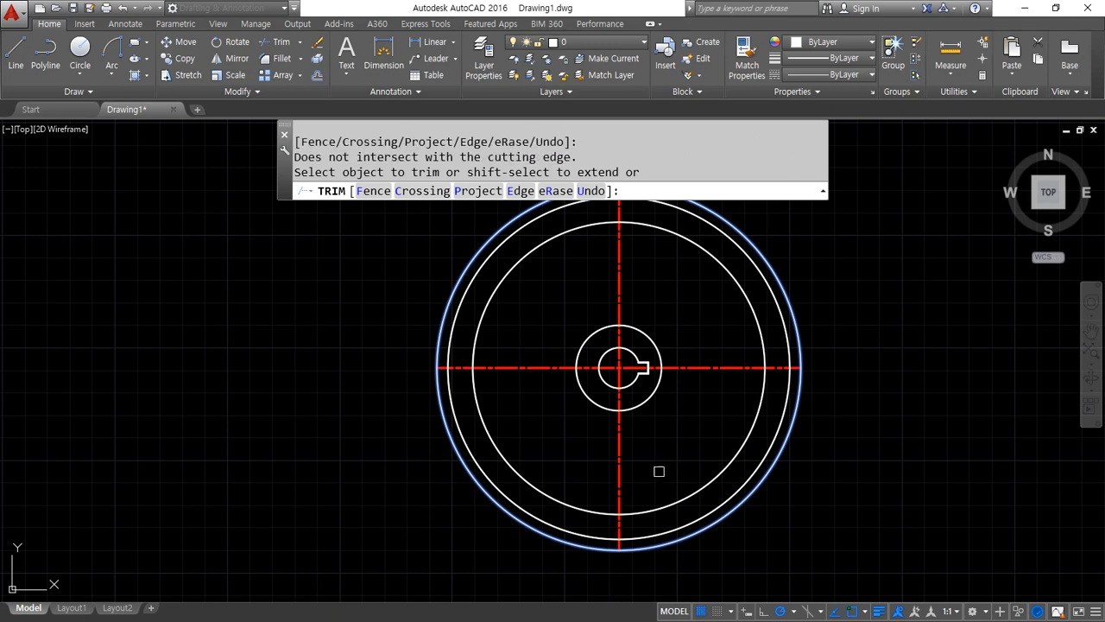
middle_click_drag(628, 218, 585, 284)
left_click(574, 210)
key("Return")
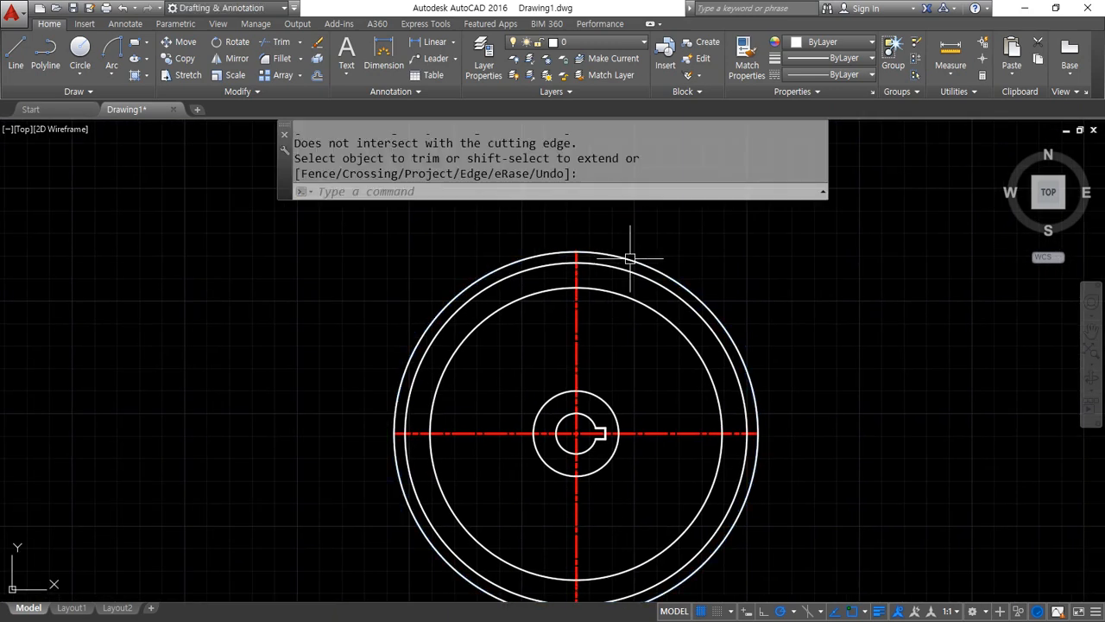
Erase the outermost boundary circle around the rim
left_click(648, 263)
type("e")
key("Return")
Offset the radius 19 hub circle outward by 10
scroll(671, 460, "up", 4)
middle_click_drag(671, 461, 572, 451)
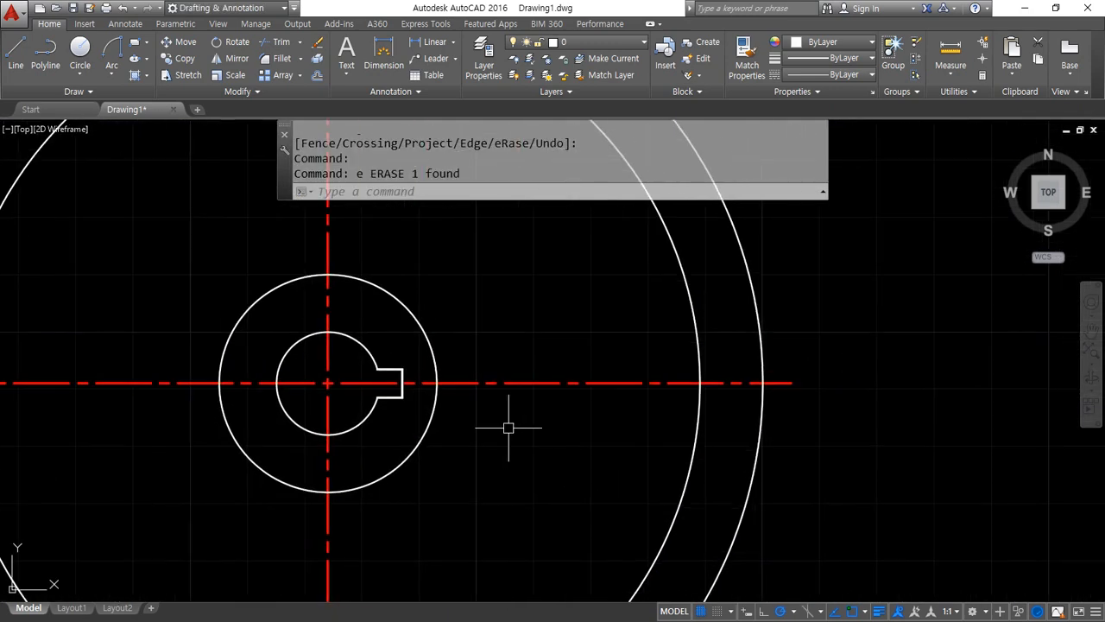
type("o")
key("Return")
type("10")
key("Return")
left_click(431, 428)
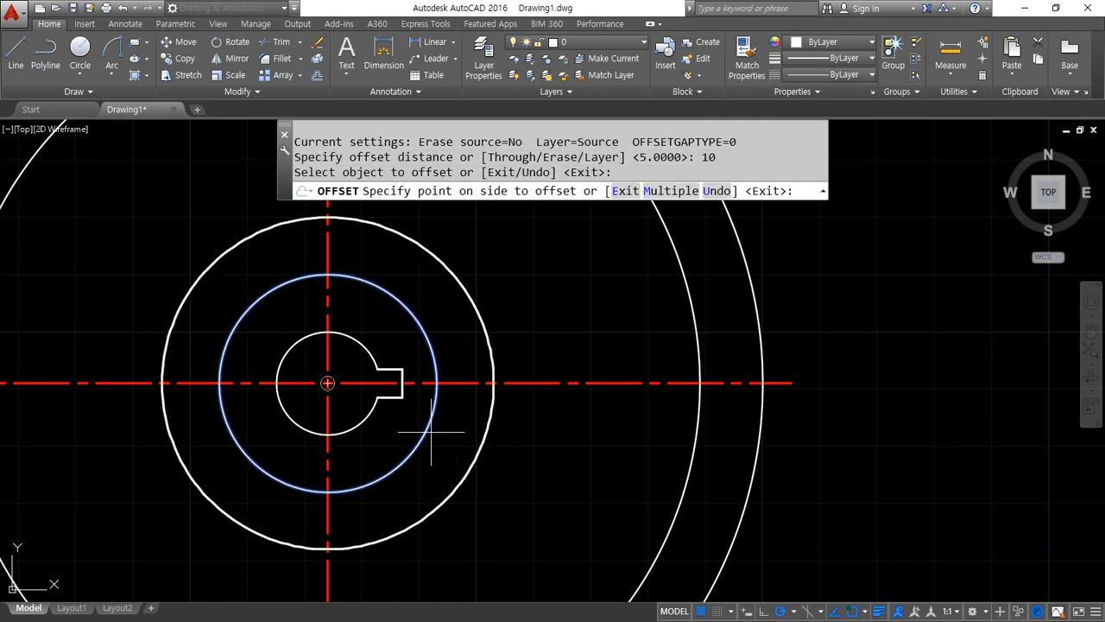
left_click(475, 420)
key("Return")
Draw a radius 10 circle centred where the offset circle crosses the horizontal centre line on the keyway side
type("c")
key("Return")
left_click(493, 383)
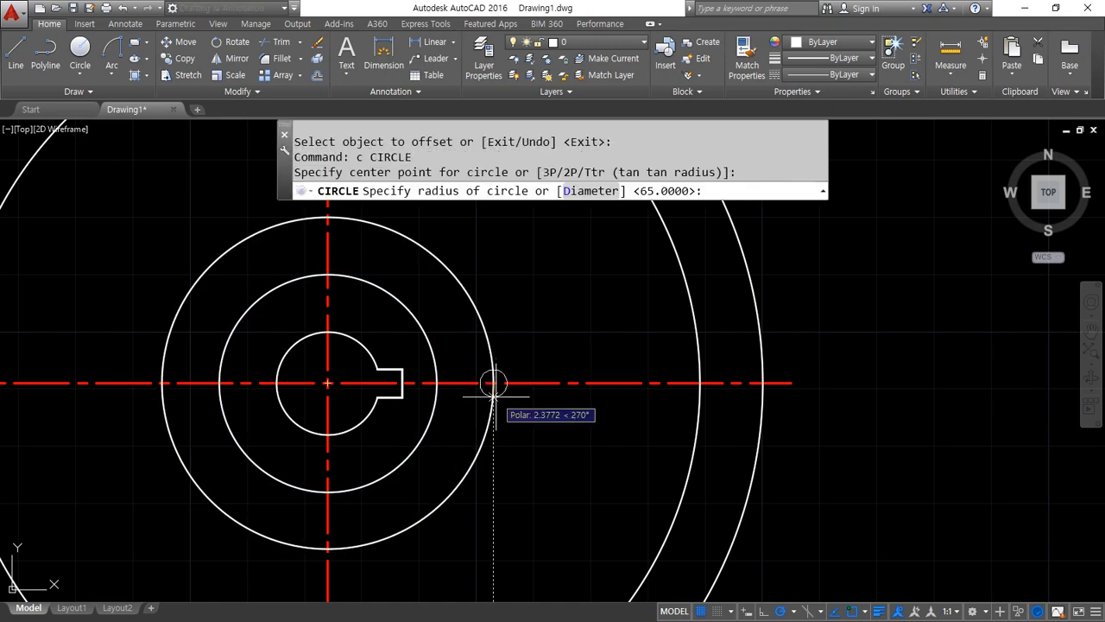
type("10")
key("Return")
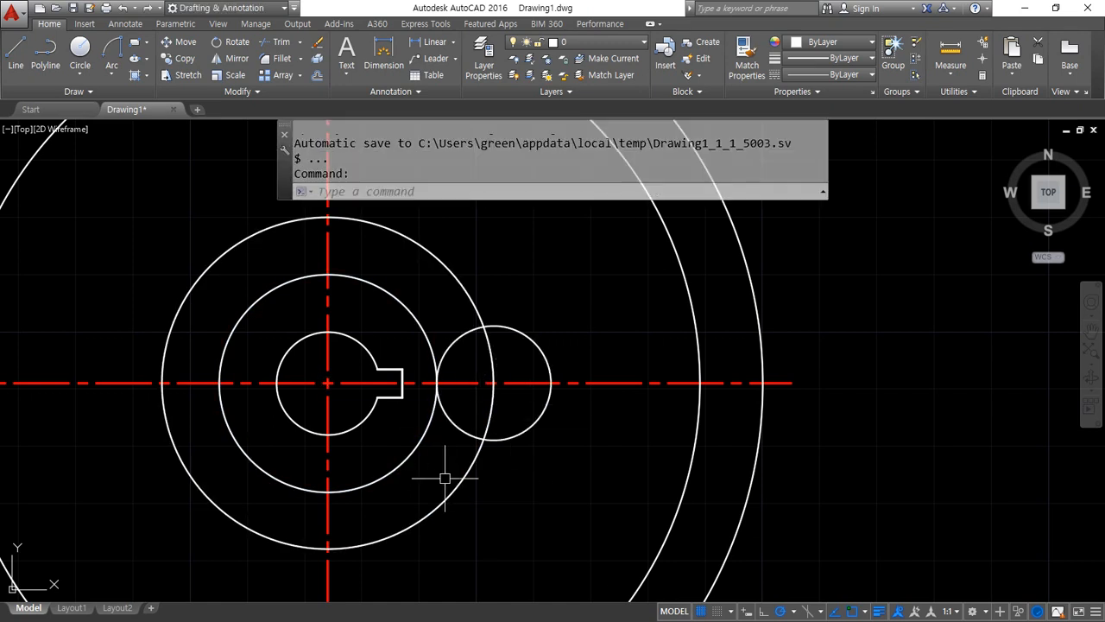
Erase the construction circle offset from the hub, which passes through the radius 10 circle's centre
left_click(434, 518)
left_click(406, 510)
type("e")
key("Return")
Draw a radius 30 circle tangent to the top of the radius 10 circle and to the inner rim circle
type("c")
key("Return")
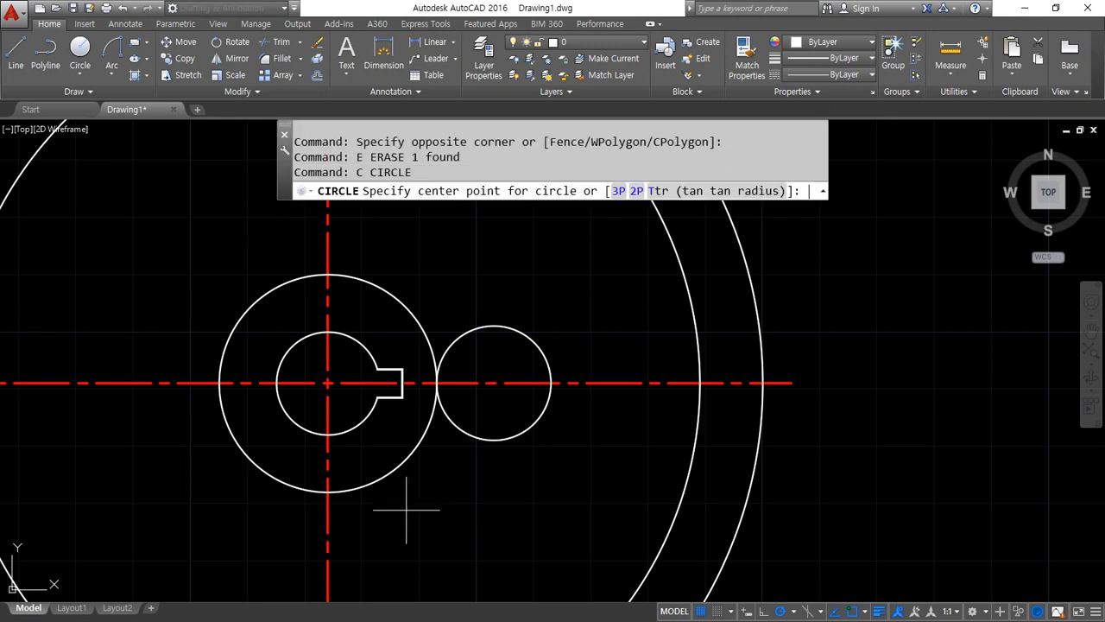
type("t")
key("Return")
left_click(528, 337)
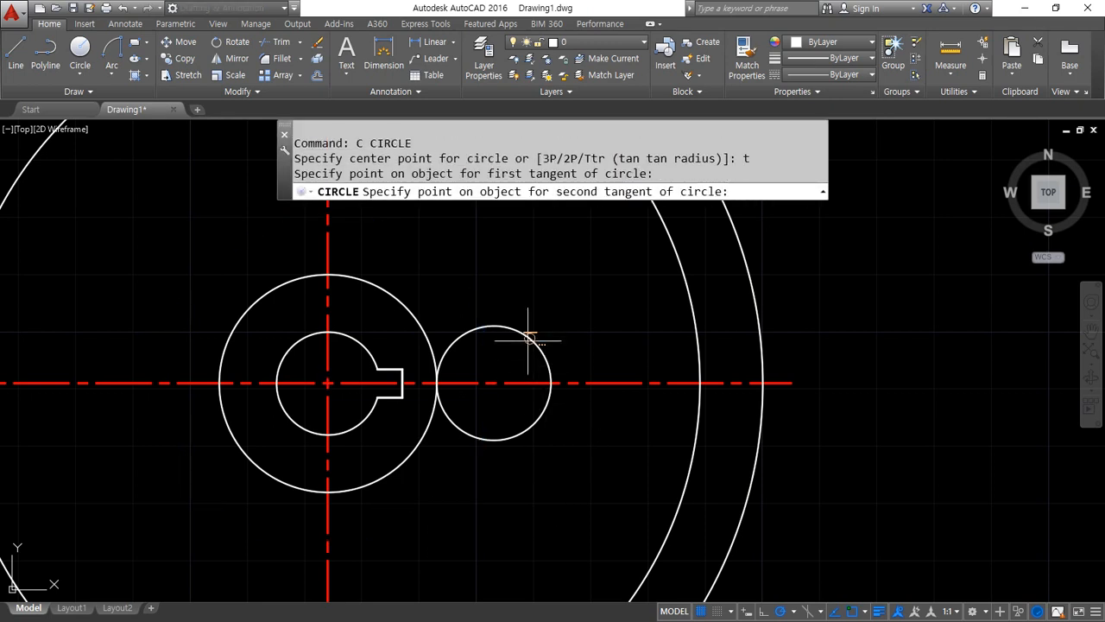
left_click(679, 503)
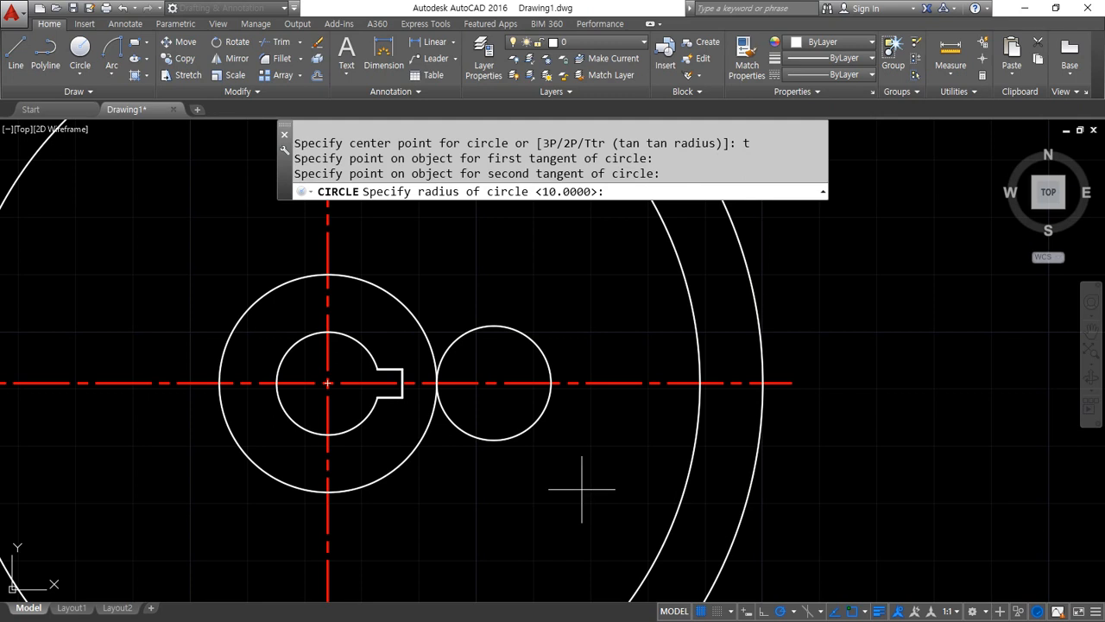
type("30")
key("Return")
Trim the radius 30 and radius 10 circles to leave one continuous spoke curve from the hub to the inner rim circle
type("tr")
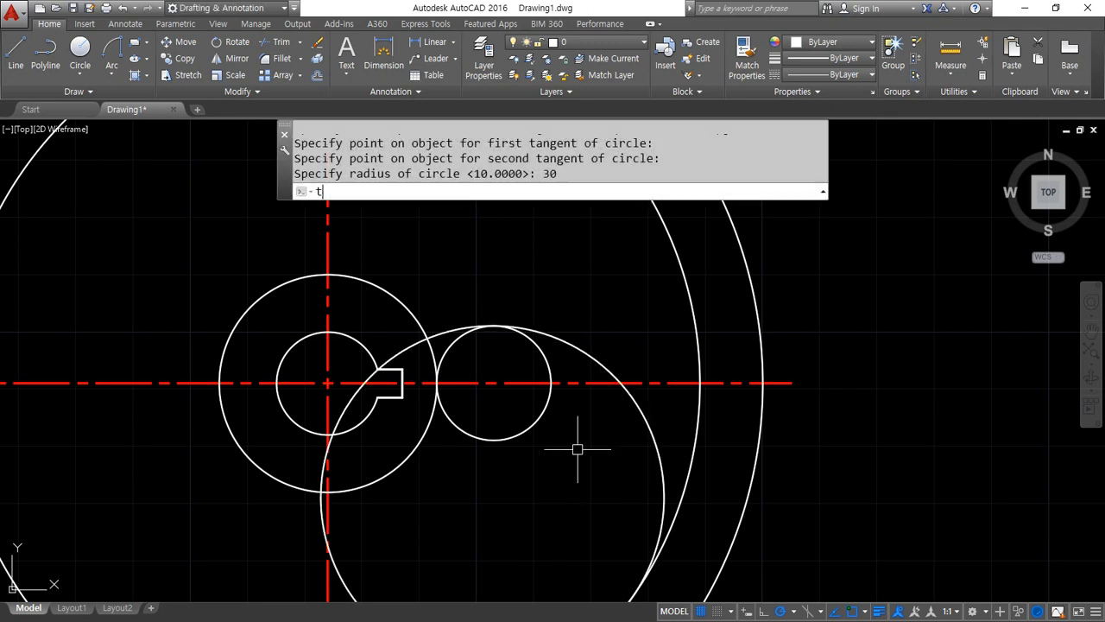
key("Return")
left_click(694, 518)
left_click(412, 419)
key("Return")
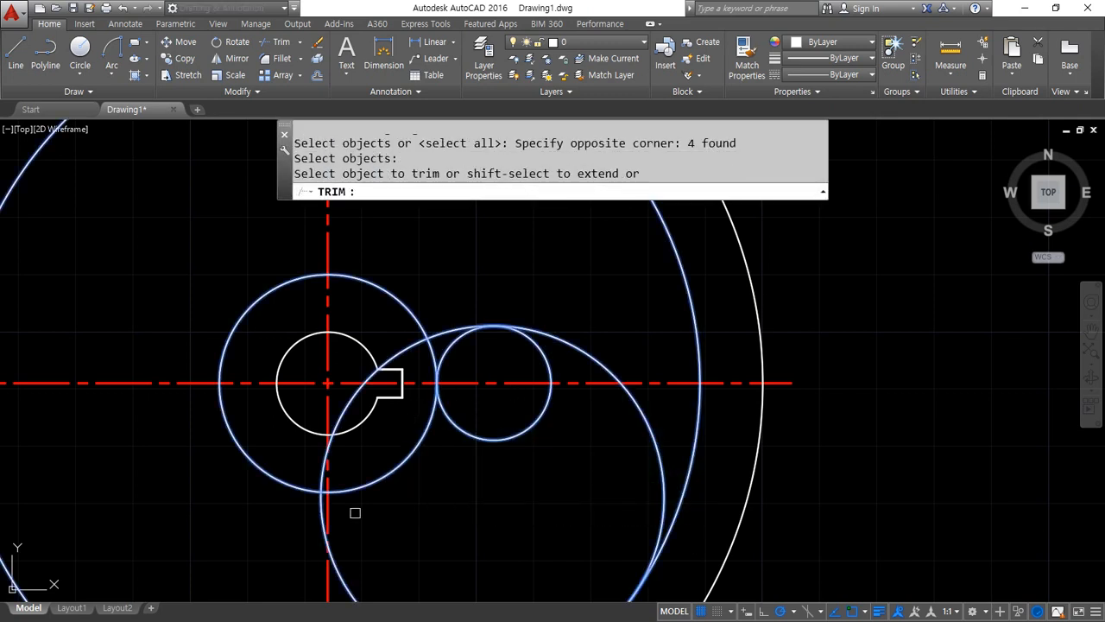
left_click(339, 566)
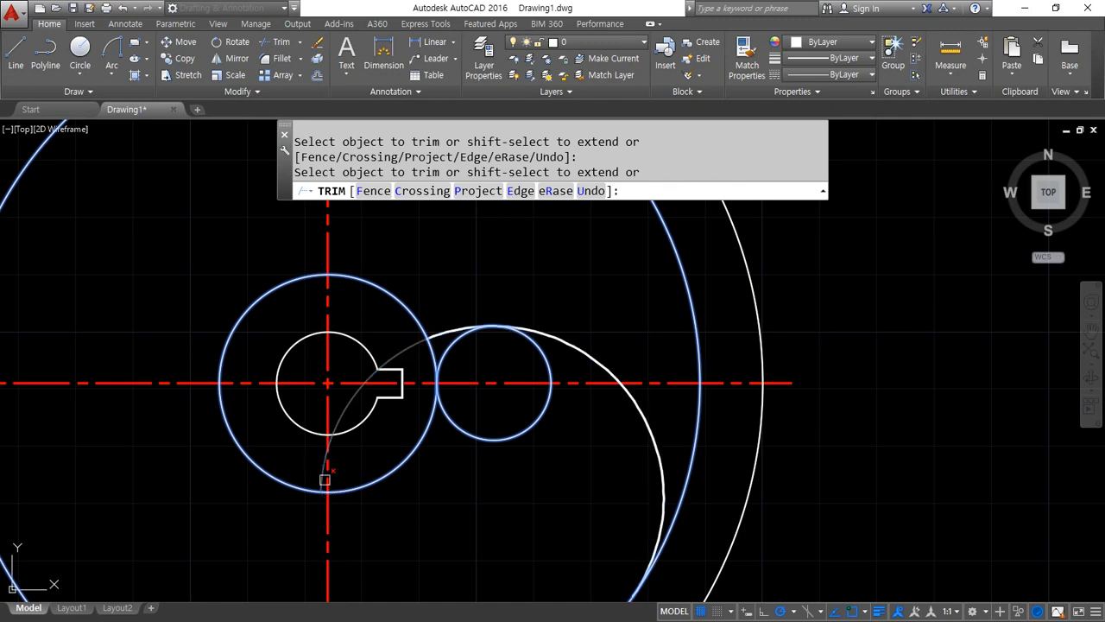
left_click(349, 402)
left_click(502, 434)
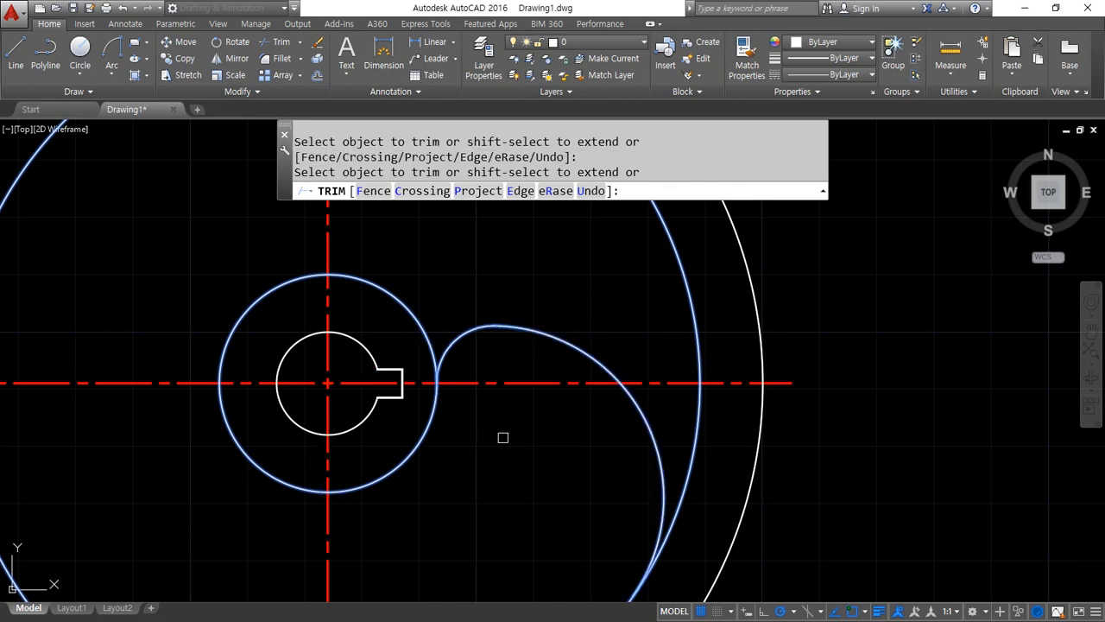
key("Return")
Offset the horizontal centre line downward by 30
scroll(499, 455, "down", 2)
middle_click_drag(307, 453, 422, 429)
right_click_drag(377, 393, 378, 446)
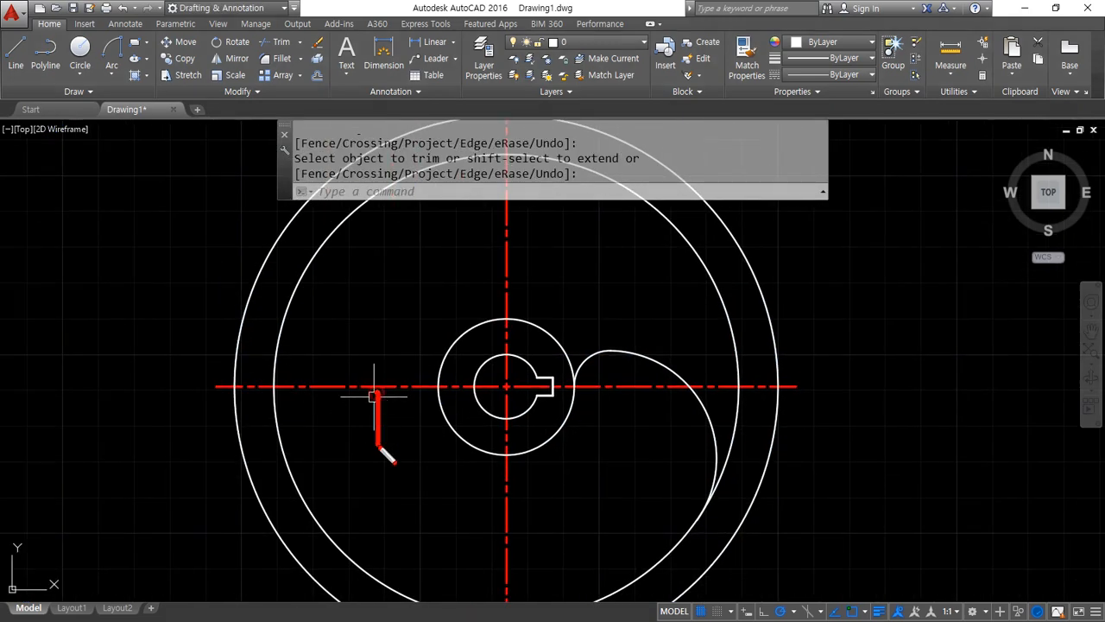
right_click_drag(371, 485, 400, 430)
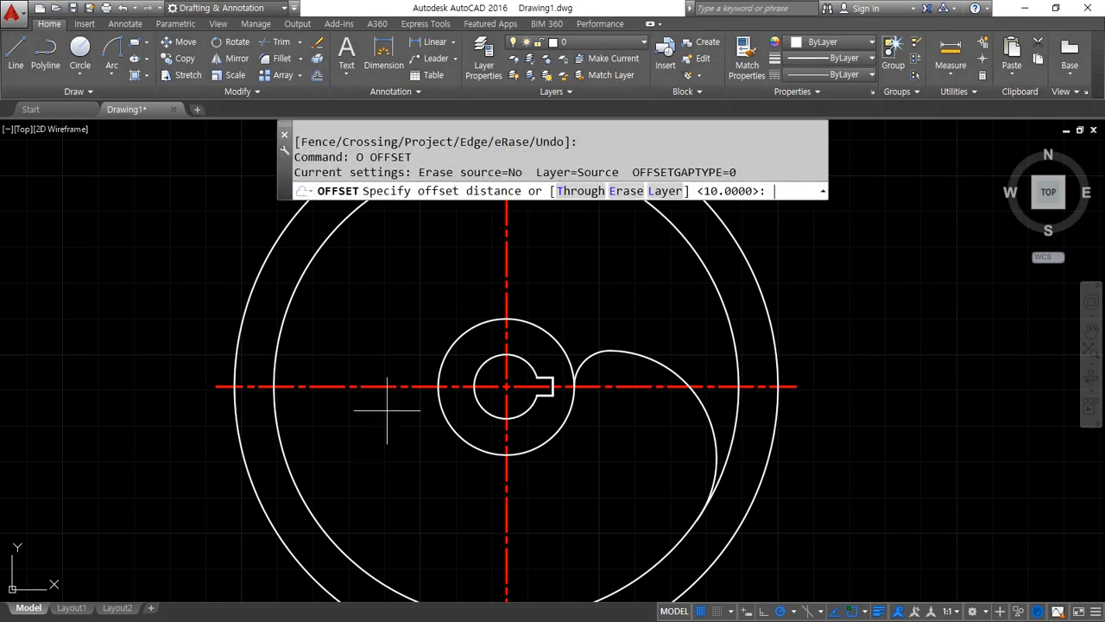
key("Return")
left_click(378, 375)
left_click(377, 386)
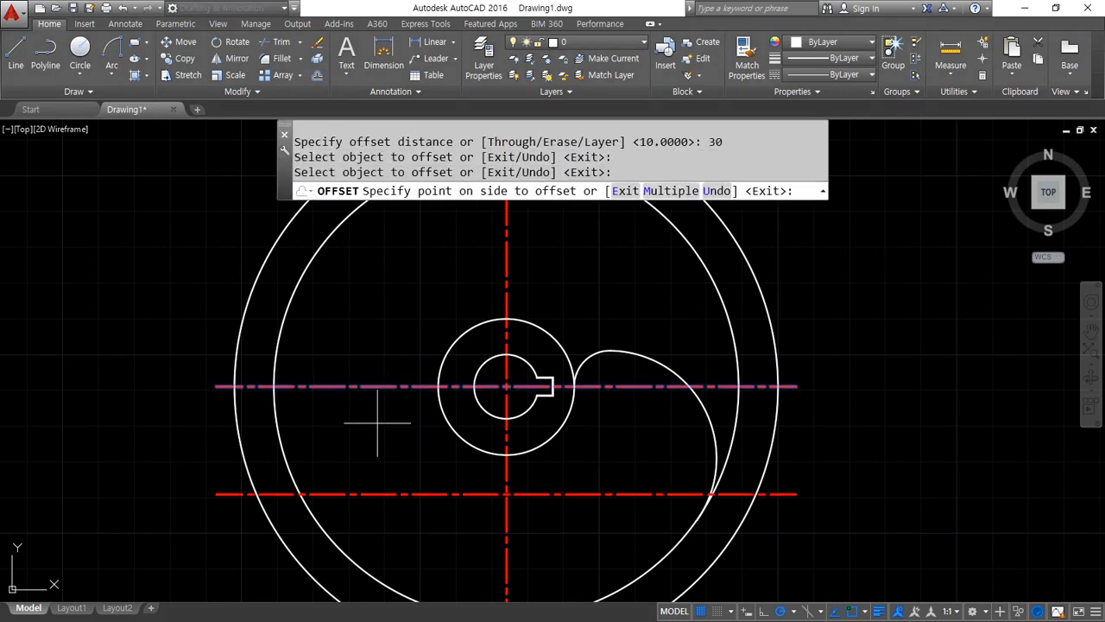
left_click(383, 456)
key("Return")
key("Return")
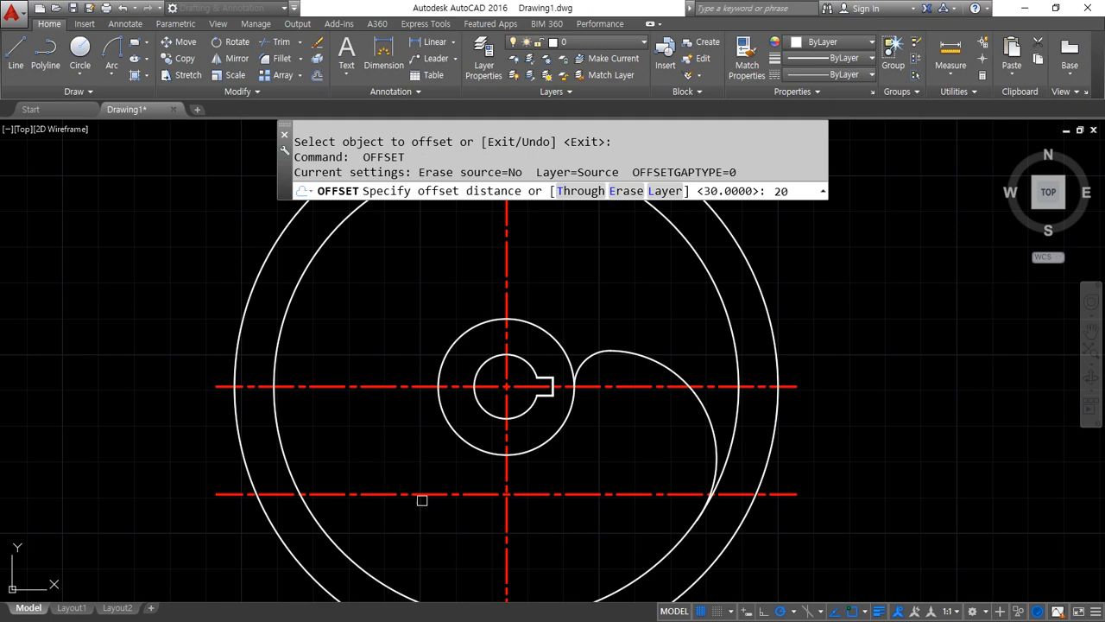
Offset the vertical centre line by 20 toward the side opposite the keyway
key("Return")
left_click(508, 557)
left_click(436, 512)
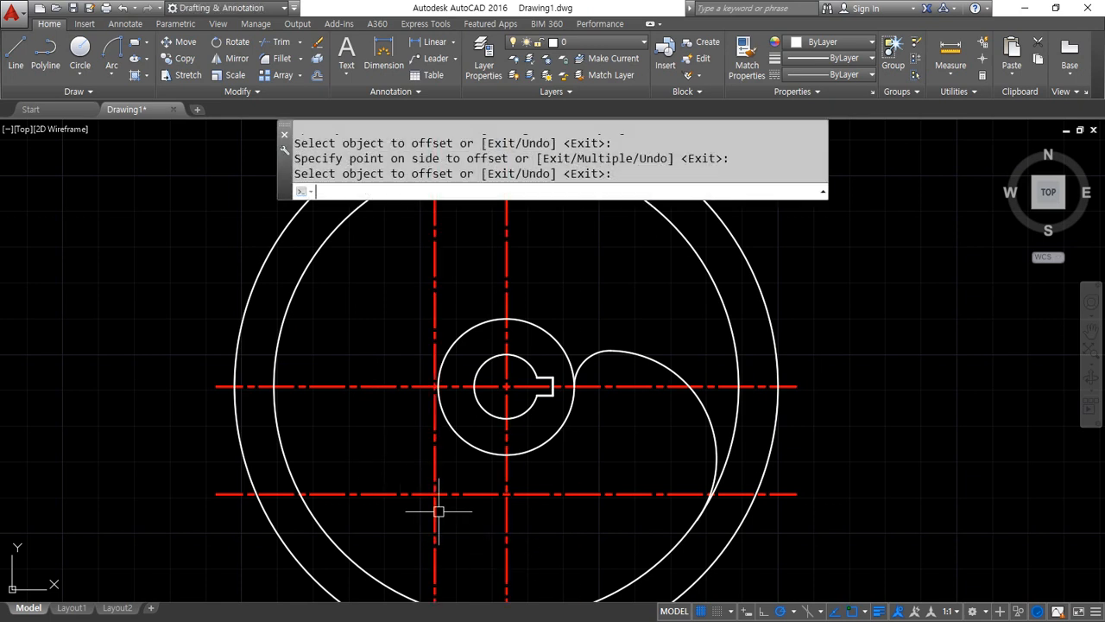
key("Return")
Draw a radius 40 circle centred at the intersection of the two offset centre lines
type("c")
key("Return")
left_click(434, 494)
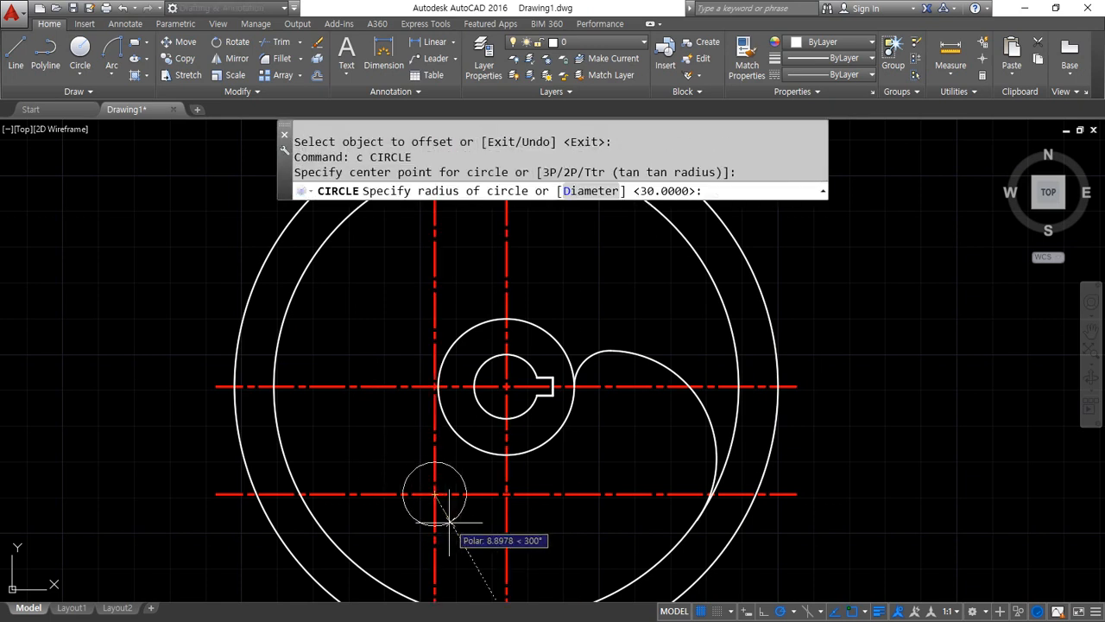
type("40")
key("Return")
Erase the two offset centre lines through the radius 40 circle's centre
left_click_drag(444, 518, 407, 469)
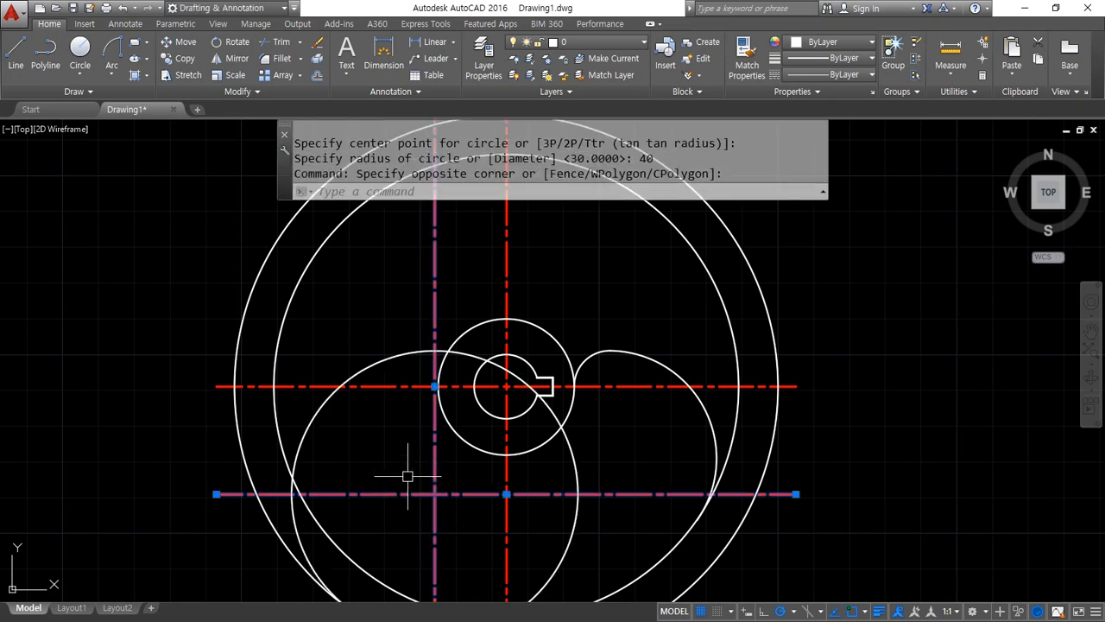
type("e")
key("Return")
Trim the radius 40 circle's upper arc between the horizontal centre line and the hub circle
middle_click_drag(440, 489, 439, 434)
type("tr")
key("Return")
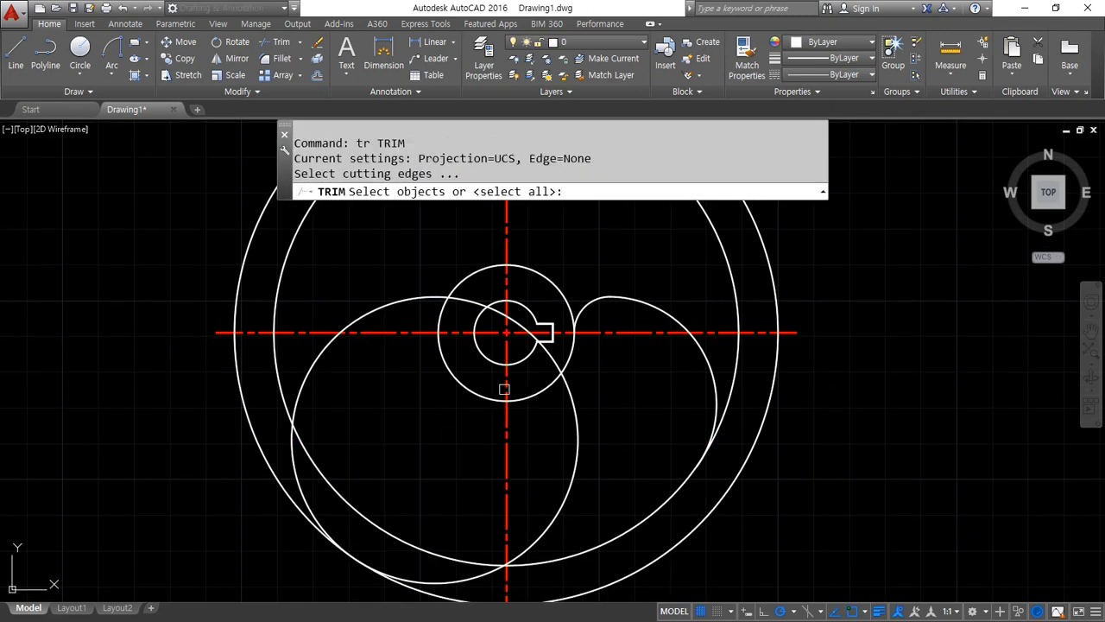
key("Escape")
type("tr")
key("Return")
key("Return")
left_click(396, 300)
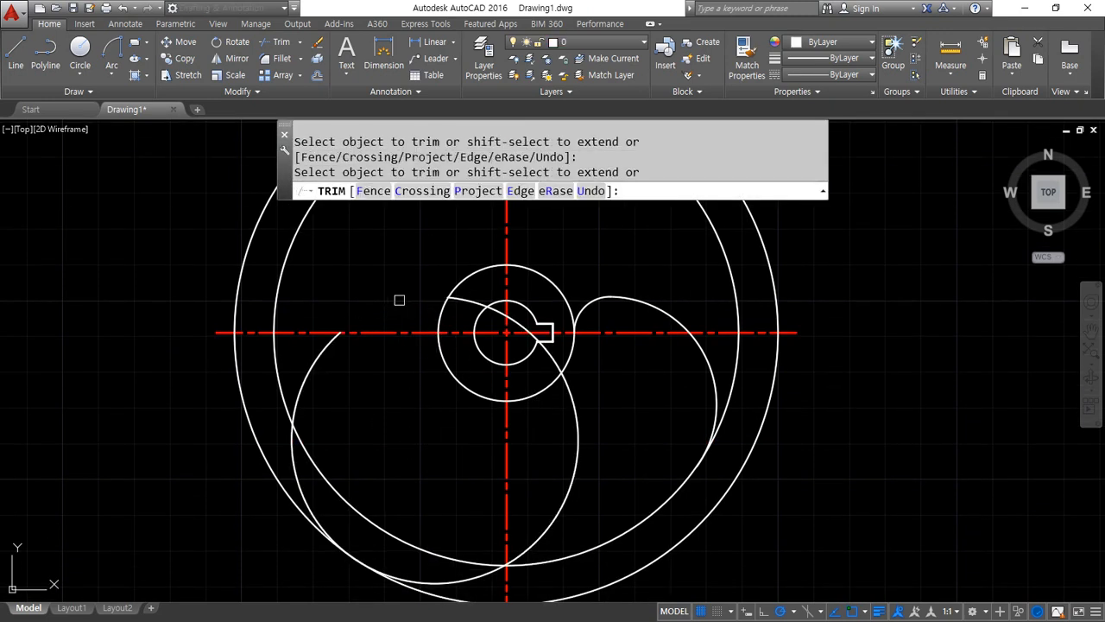
Fillet the corner between the hub circle and the radius 40 arc with a radius of 19
key("Return")
type("f")
key("Return")
type("r")
key("Return")
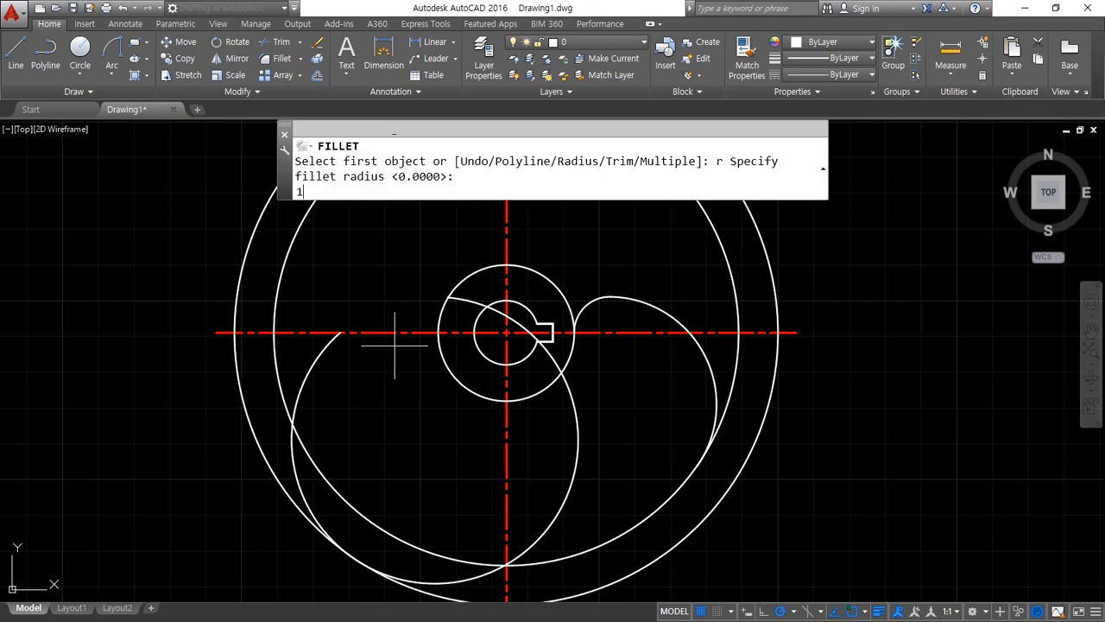
type("19")
Fillet the corner between the radius 40 arc's lower part and the inner rim circle with a radius of 5
key("Return")
left_click(572, 363)
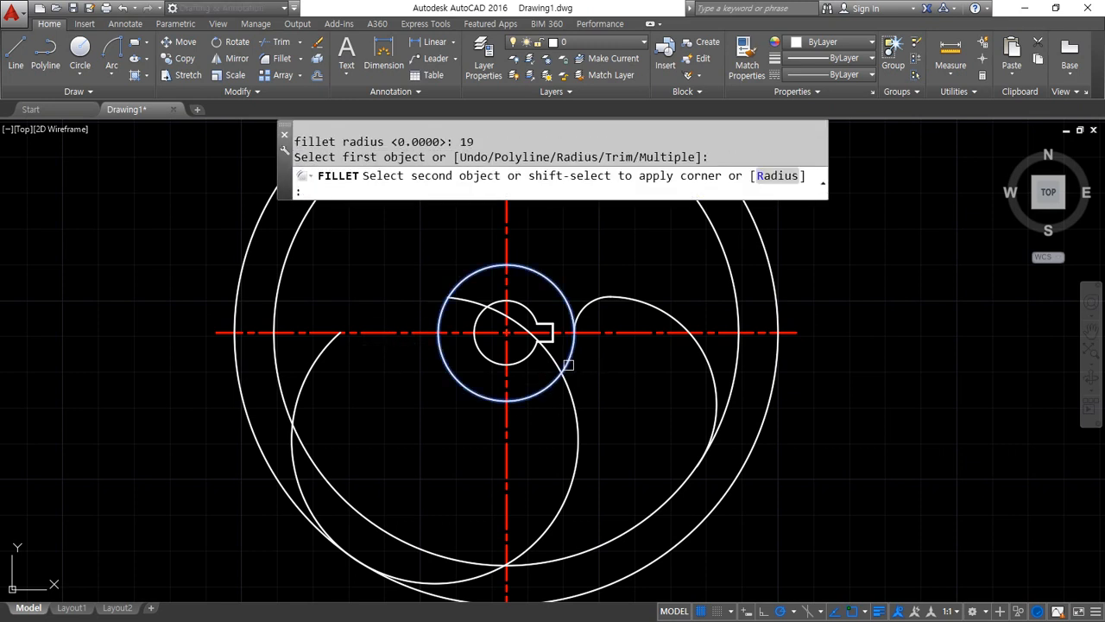
left_click(570, 396)
type("f")
key("Return")
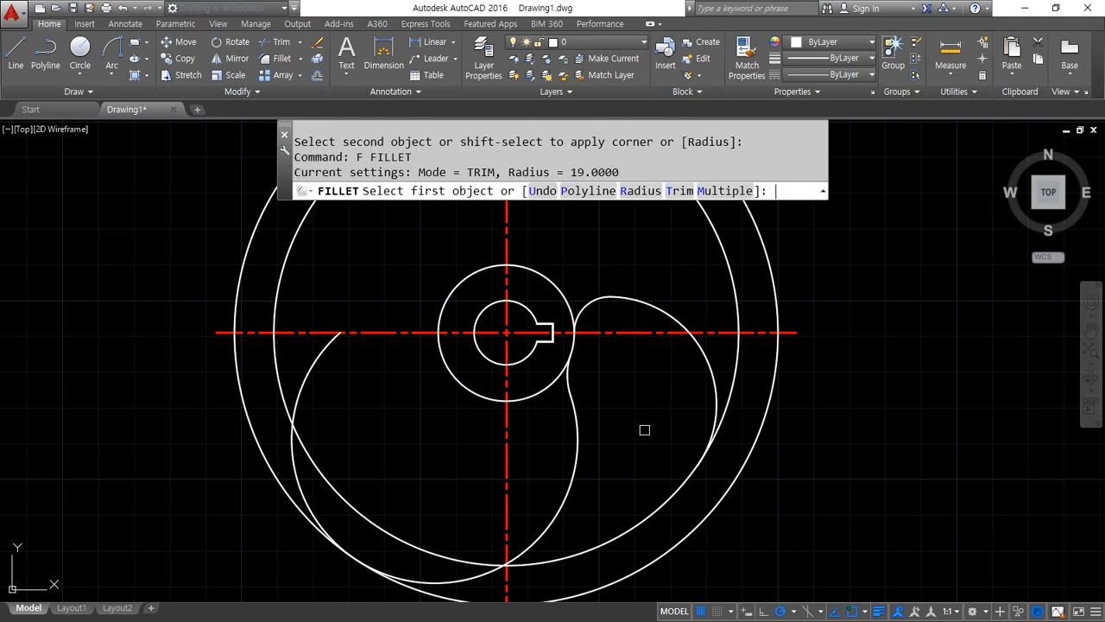
type("r")
key("Return")
type("5")
key("Return")
left_click(543, 531)
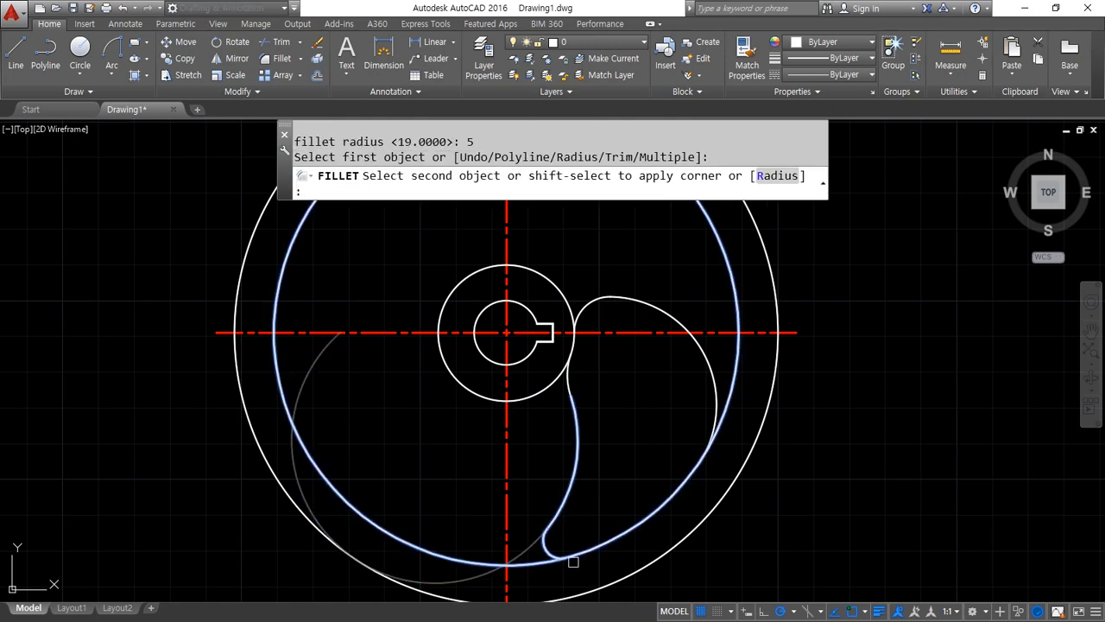
left_click(574, 560)
left_click(580, 557)
scroll(628, 520, "down", 2)
middle_click_drag(671, 501, 578, 471)
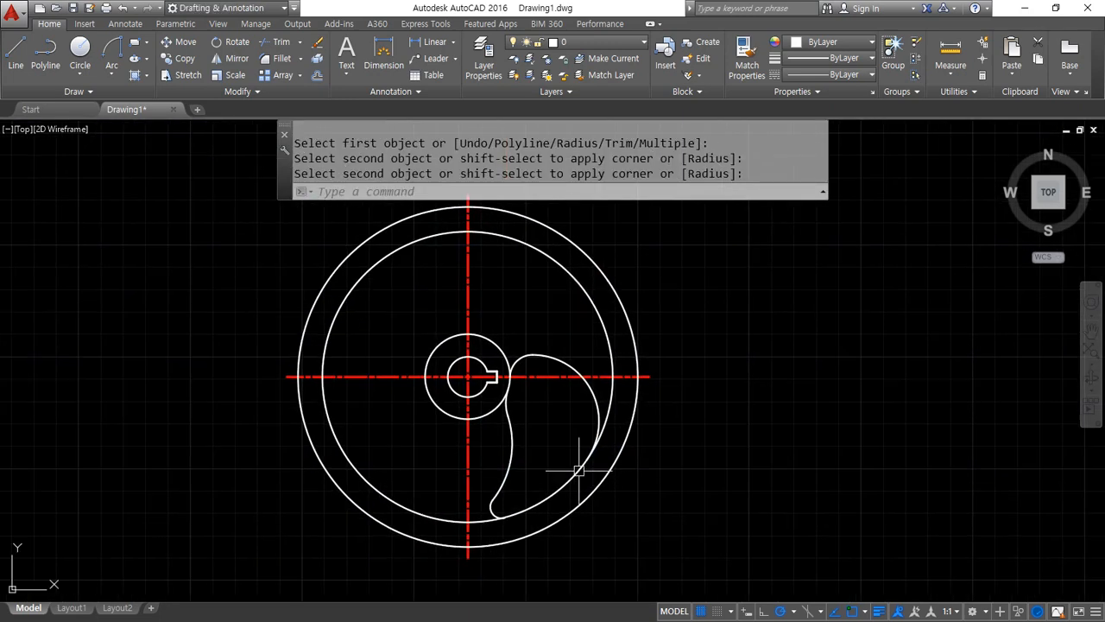
Create a polar array of the five curved spoke edges, including both hub fillets, around the hub's centre
type("ar")
key("Return")
left_click(525, 354)
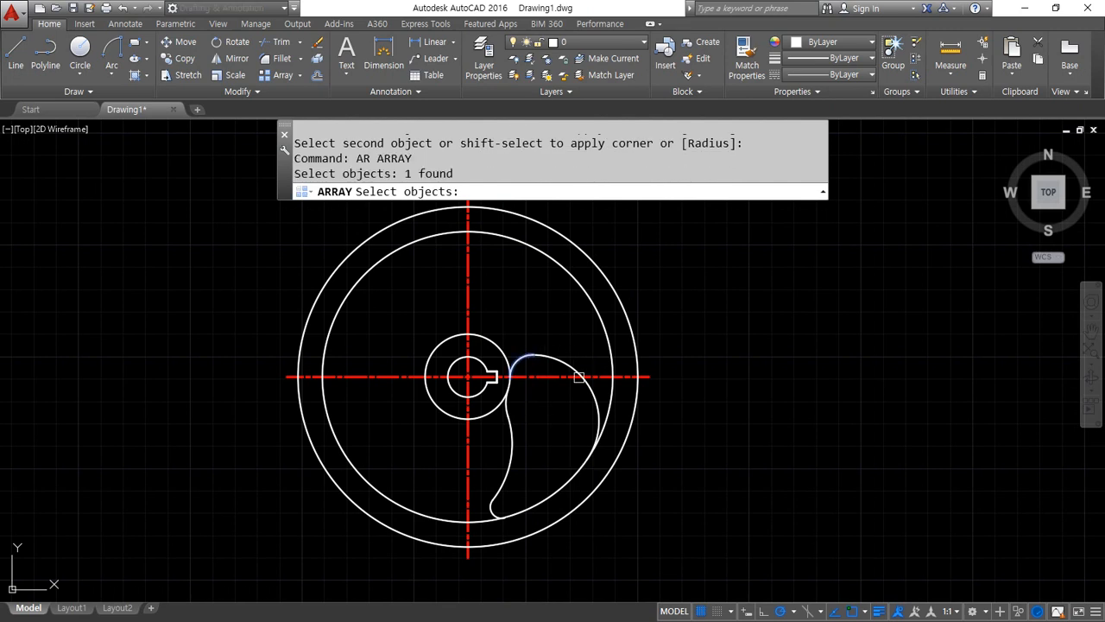
left_click(595, 395)
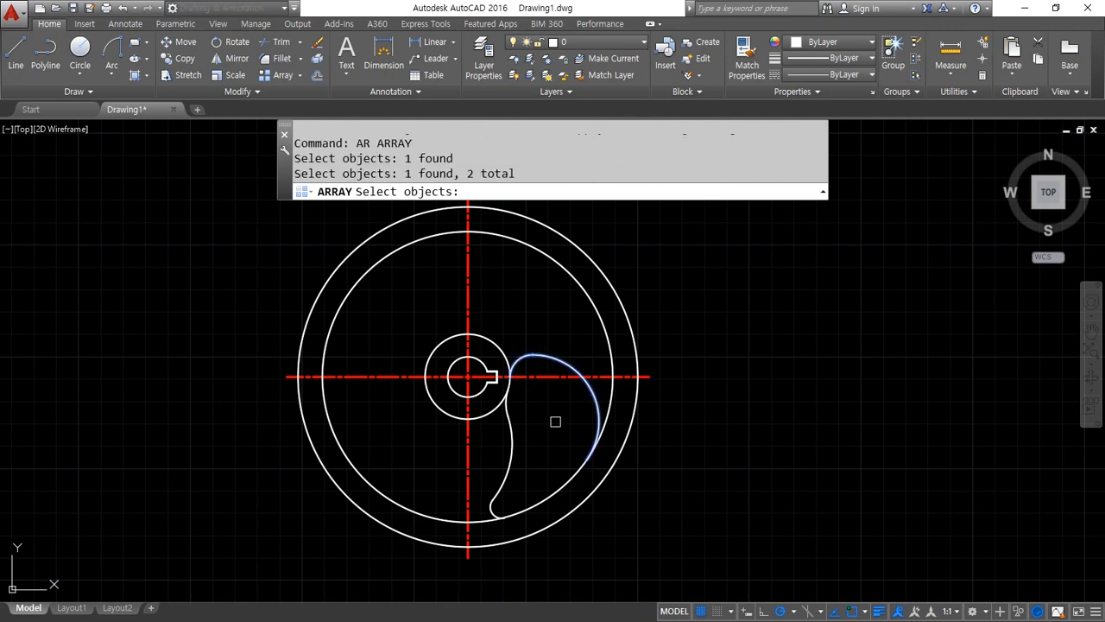
left_click(496, 391)
left_click(565, 545)
left_click(503, 477)
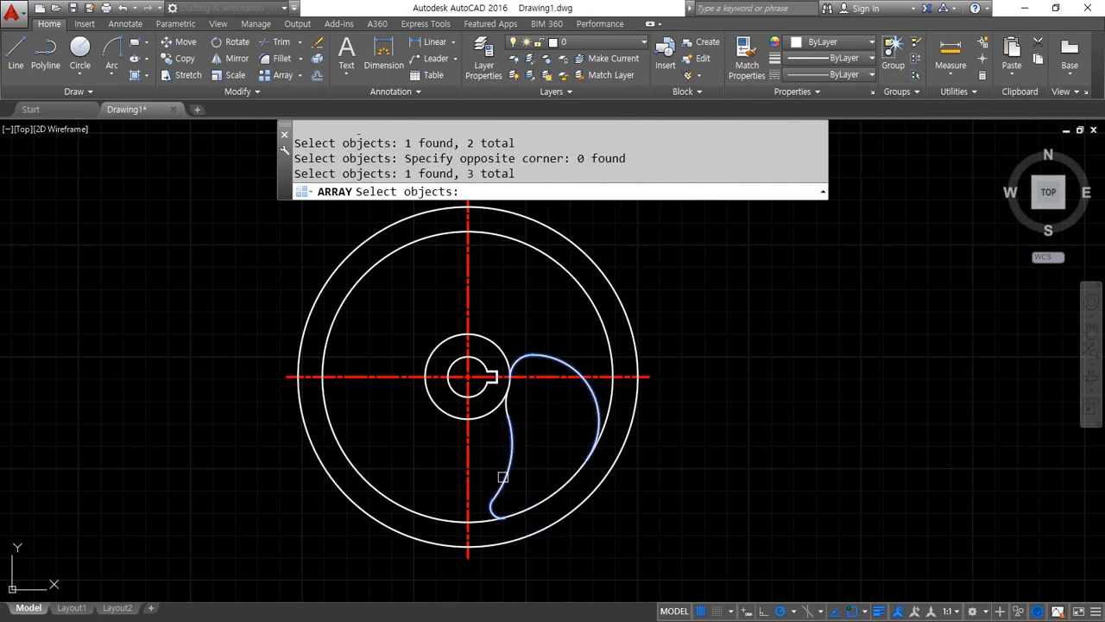
left_click(513, 389)
scroll(515, 392, "up", 6)
left_click(453, 367)
left_click(561, 482)
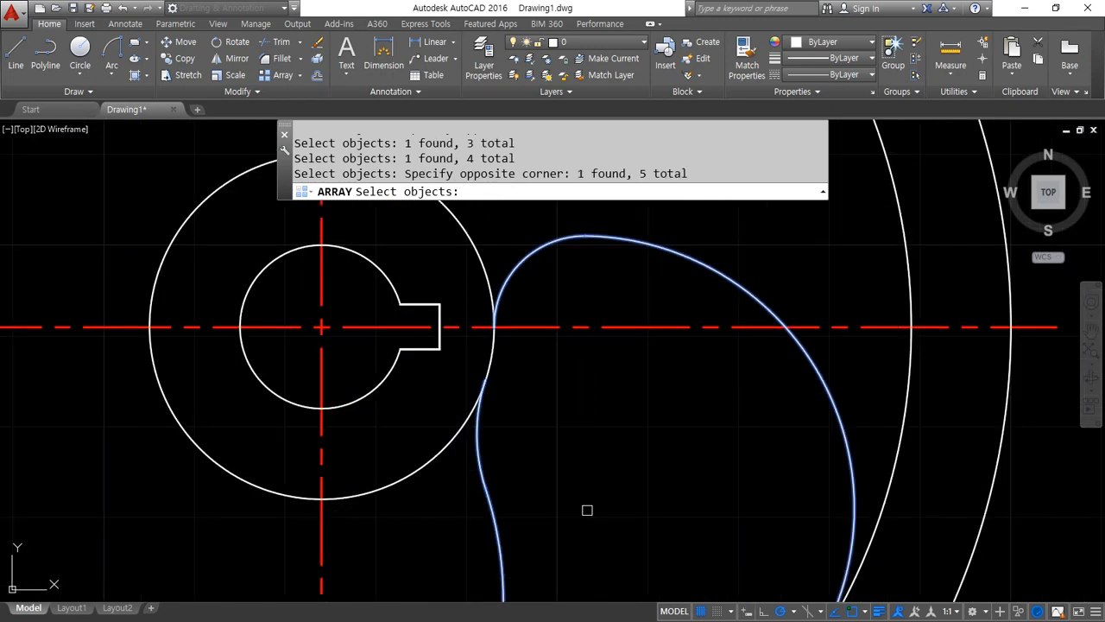
scroll(587, 510, "down", 6)
middle_click_drag(584, 509, 575, 459)
key("Return")
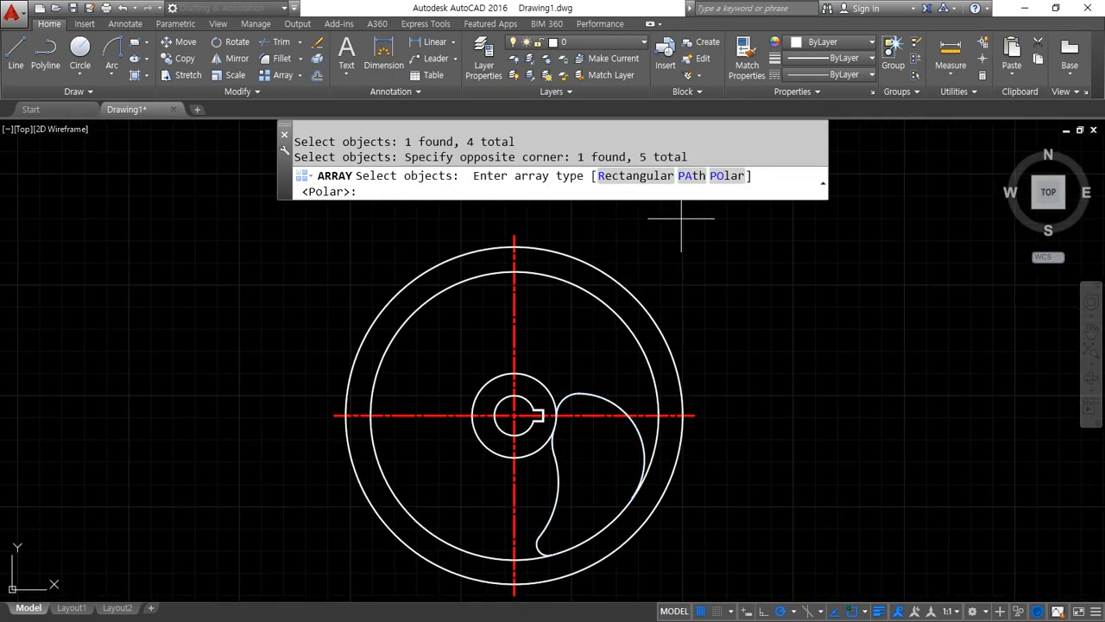
left_click(723, 177)
left_click(506, 414)
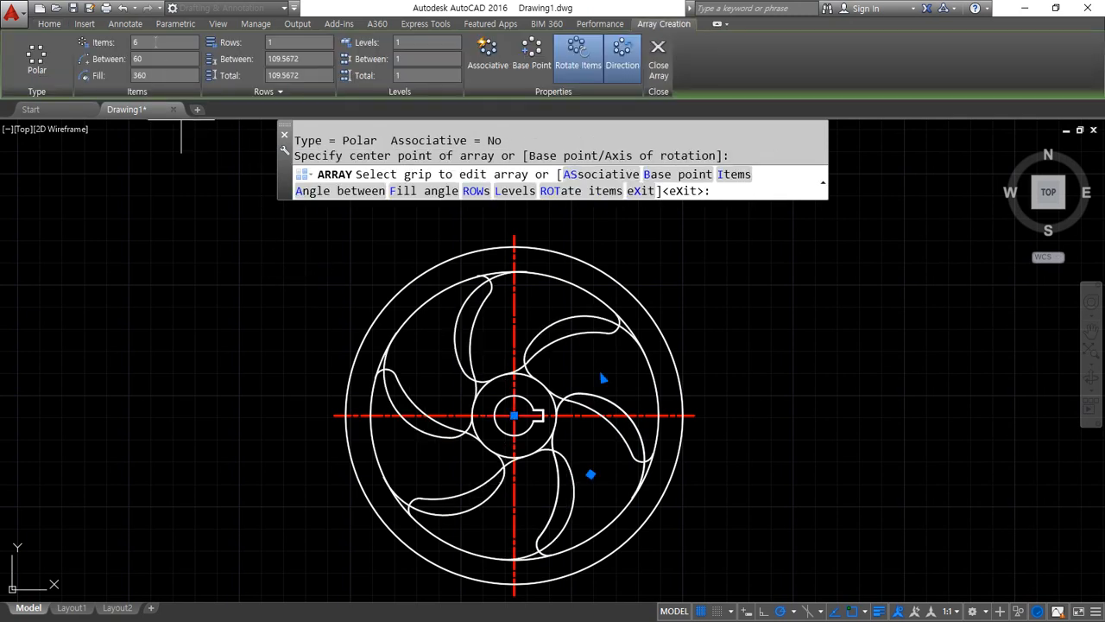
Set the polar array's item count to 4 and finish the array
type("4")
key("Return")
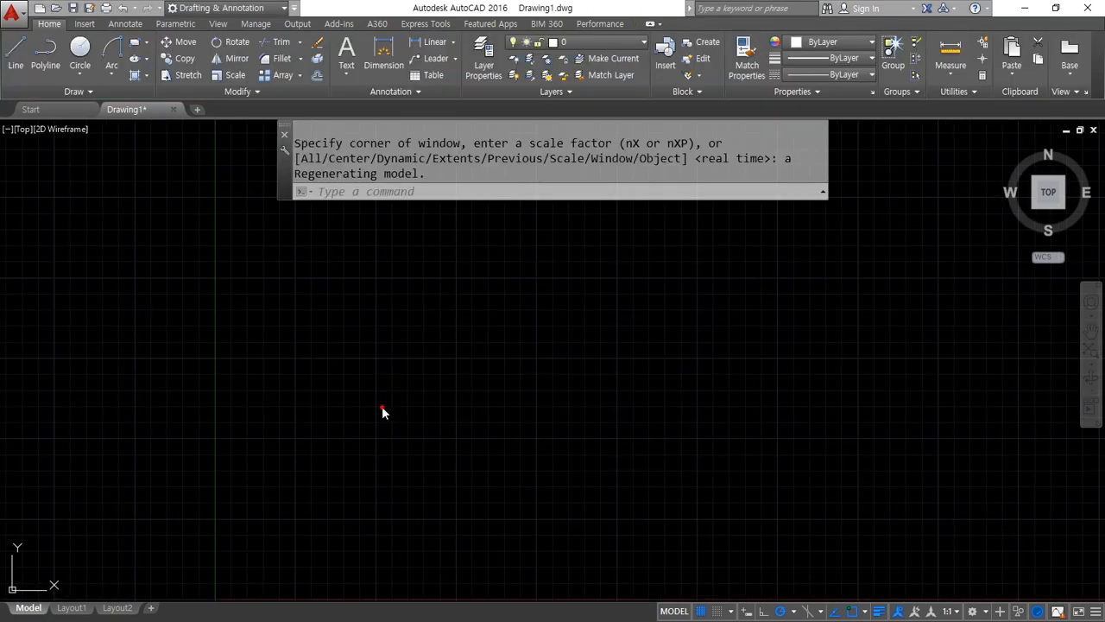
left_click(382, 406)
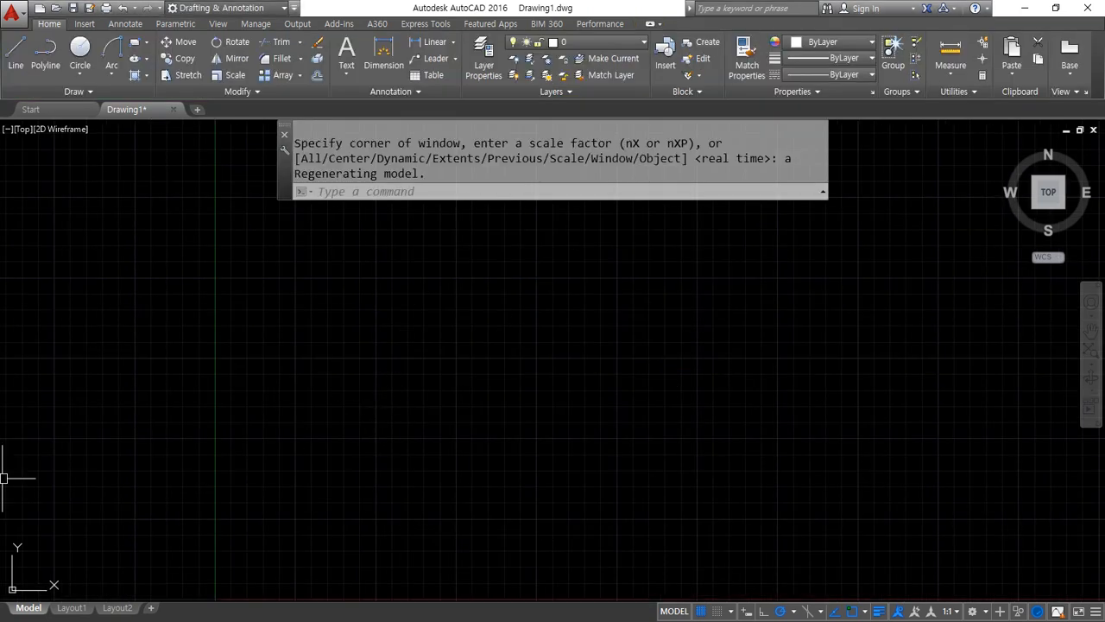
Switch to the Notepad command notes to review the Join (J) entry, and return to AutoCAD
key("alt+Tab")
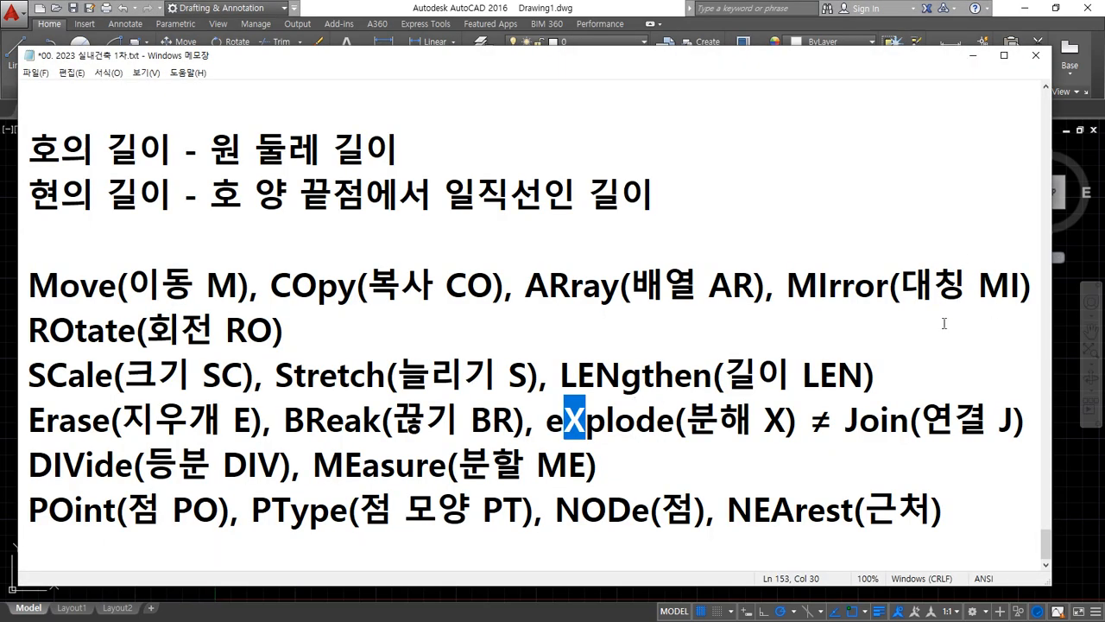
mouse_move(846, 441)
left_mouse_down()
mouse_move(1059, 440)
mouse_move(847, 447)
mouse_move(1026, 452)
left_mouse_up()
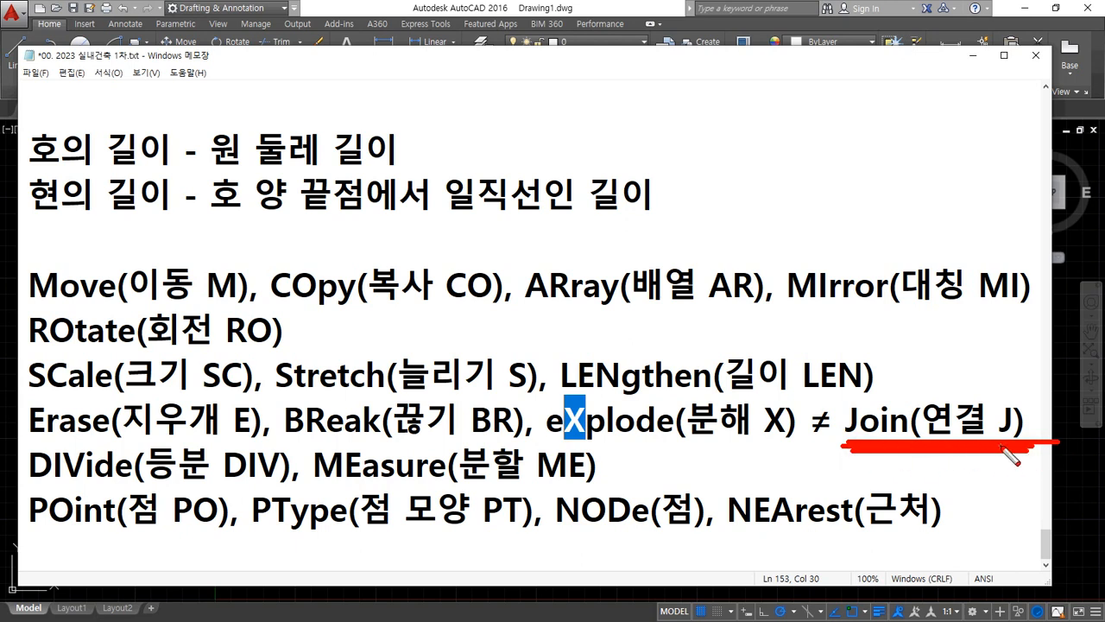
key("Escape")
left_click(544, 7)
Draw a long horizontal line across the middle of the empty drawing area
type("l")
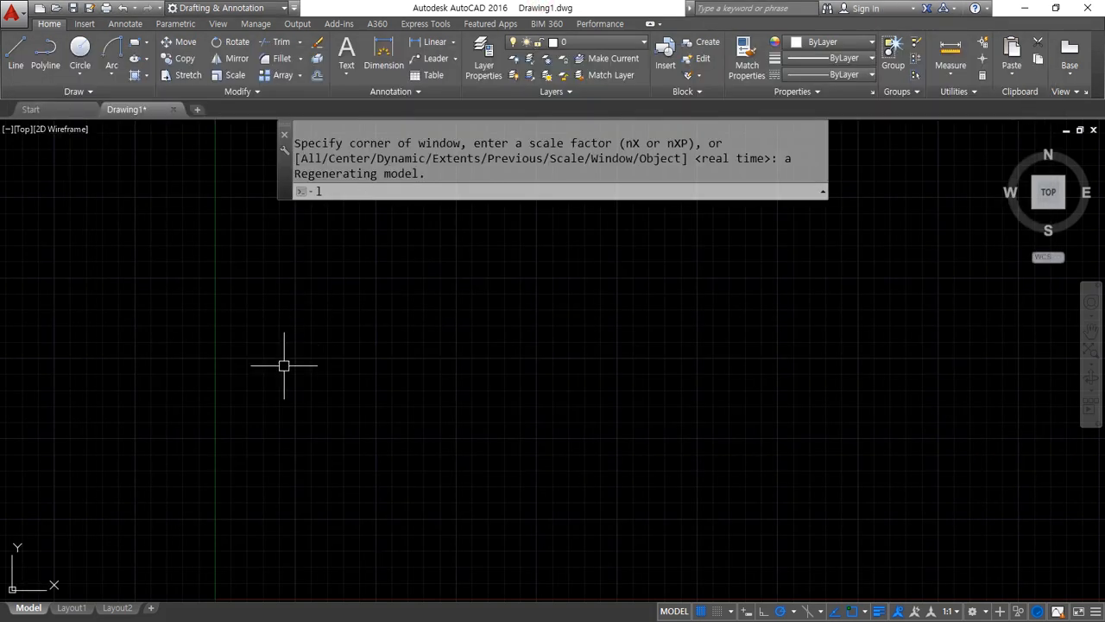
key("Return")
left_click(288, 350)
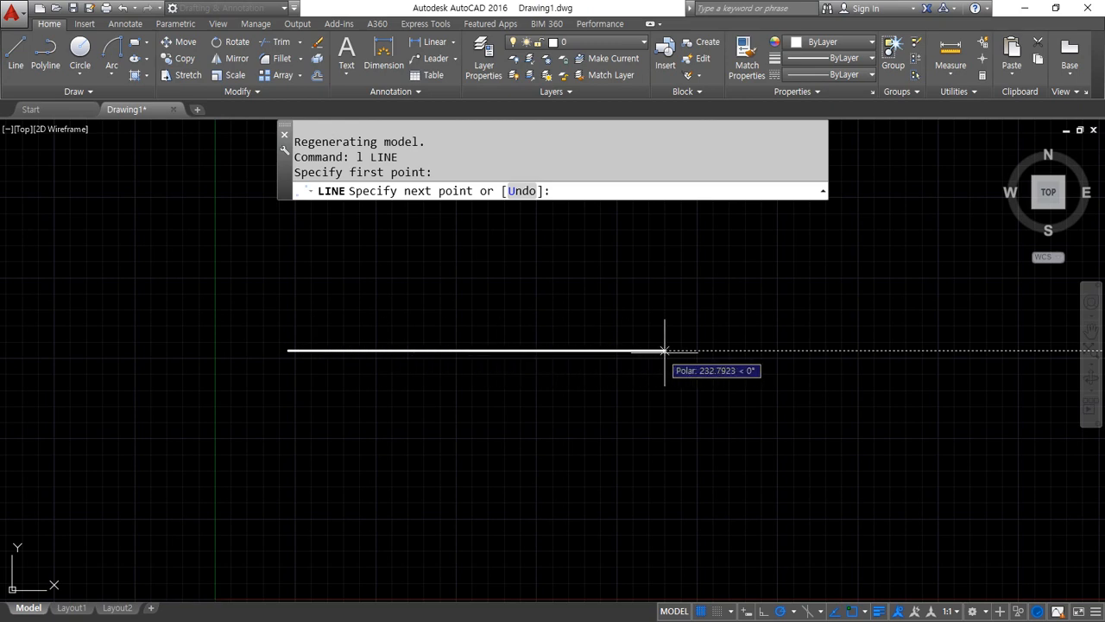
left_click(735, 350)
key("Return")
key("Return")
Draw two connected slanted lines forming a V that crosses the horizontal line twice
left_click(456, 307)
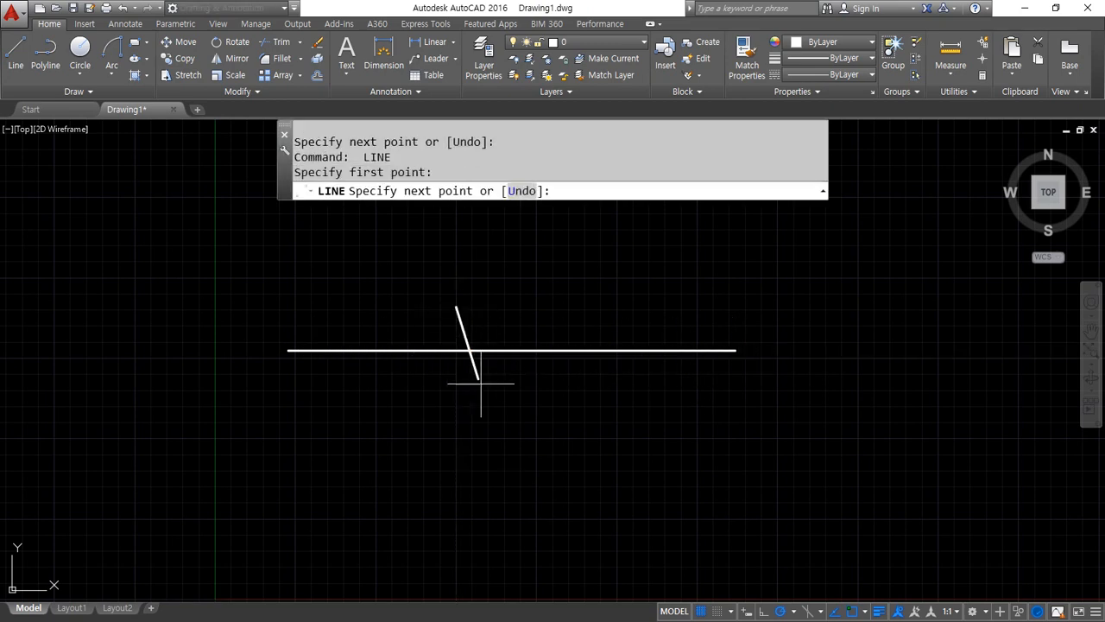
left_click(530, 489)
left_click(624, 278)
key("Return")
Trim the part of the horizontal line between the two slanted lines
type("tr")
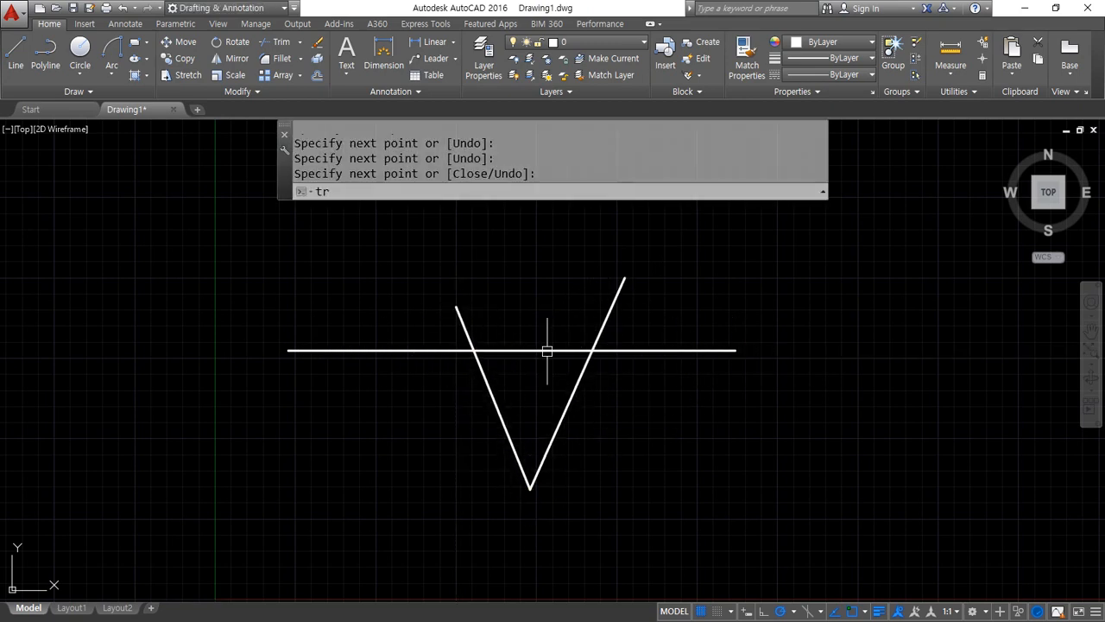
key("Return")
key("Return")
left_click(541, 351)
key("Return")
Erase the two slanted lines of the V, keeping both horizontal segments
left_click(595, 462)
left_click(434, 433)
type("e")
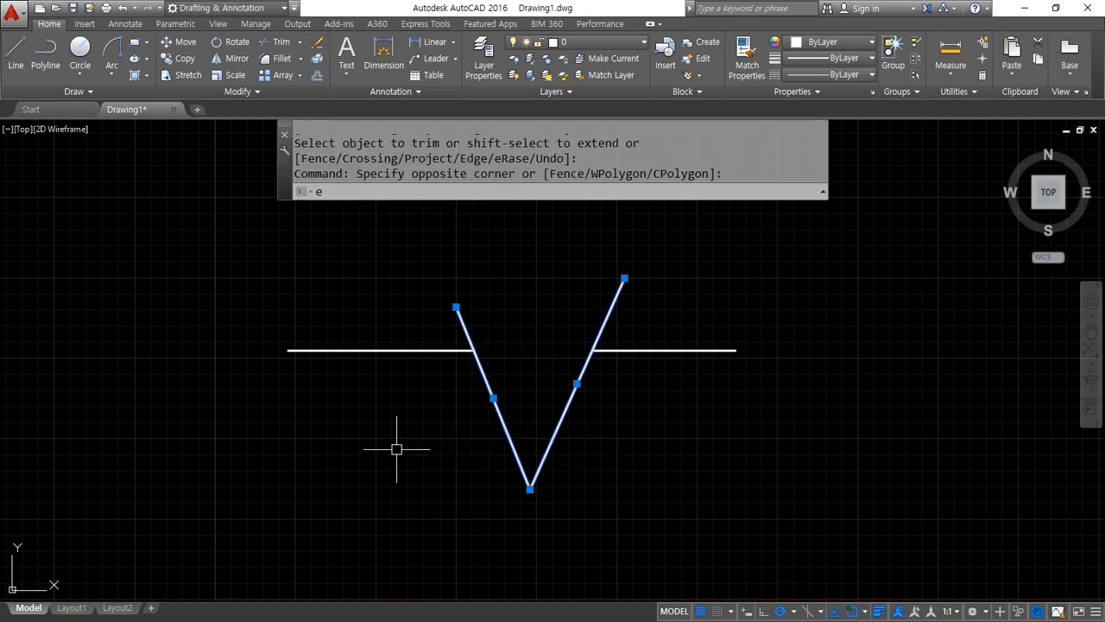
key("Return")
left_click_drag(290, 349, 471, 351)
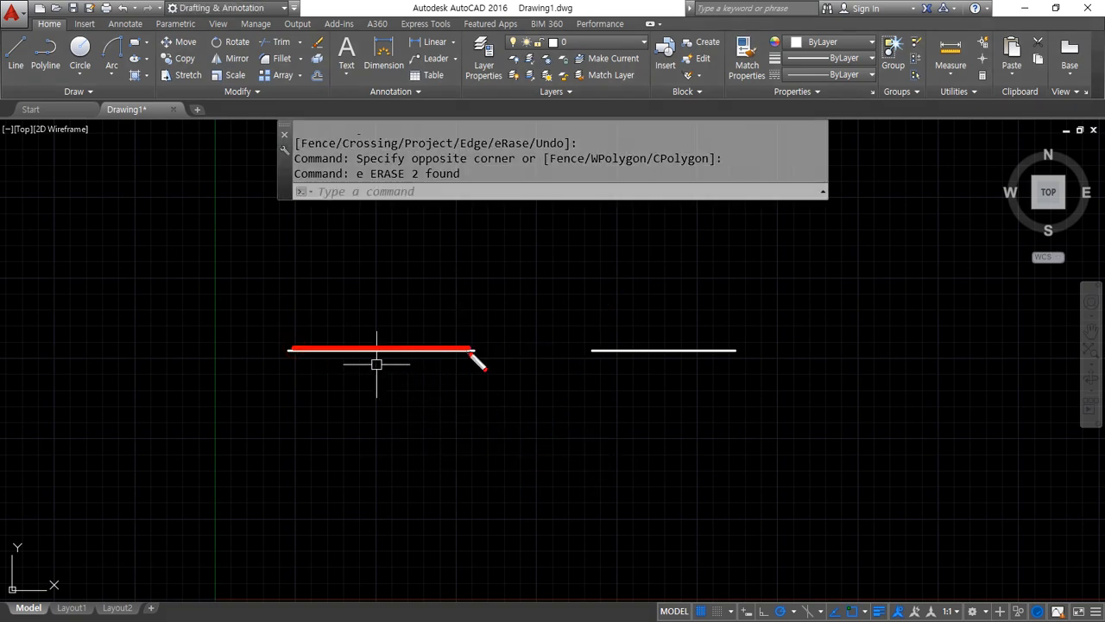
left_click_drag(606, 358, 786, 358)
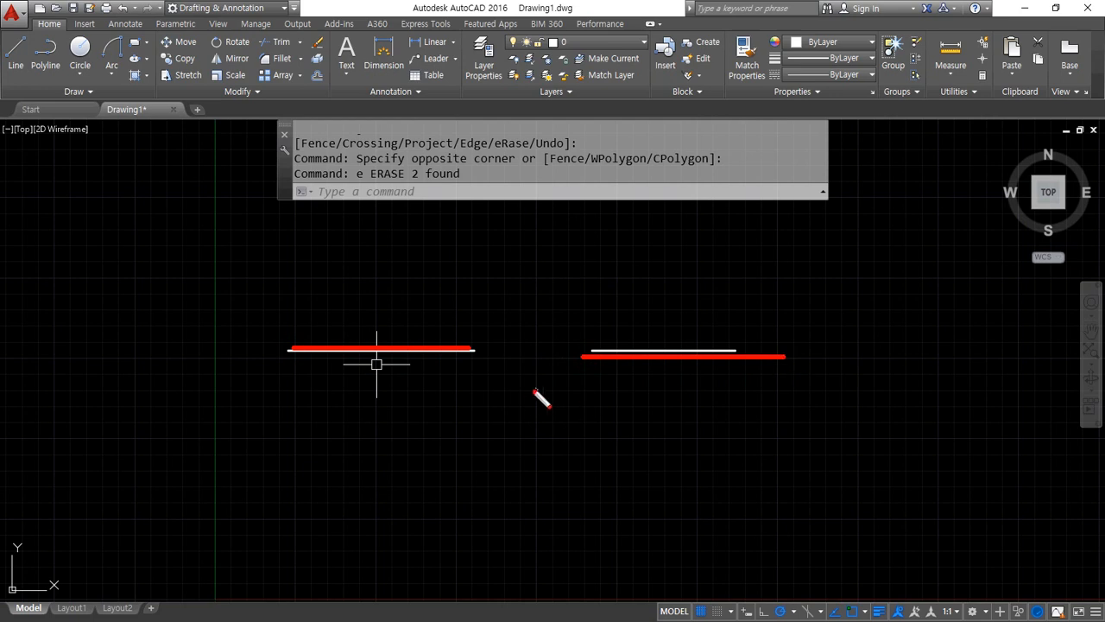
mouse_move(562, 406)
left_mouse_down()
mouse_move(392, 315)
mouse_move(644, 380)
mouse_move(380, 354)
mouse_move(661, 299)
mouse_move(388, 431)
mouse_move(598, 296)
left_mouse_up()
key("Escape")
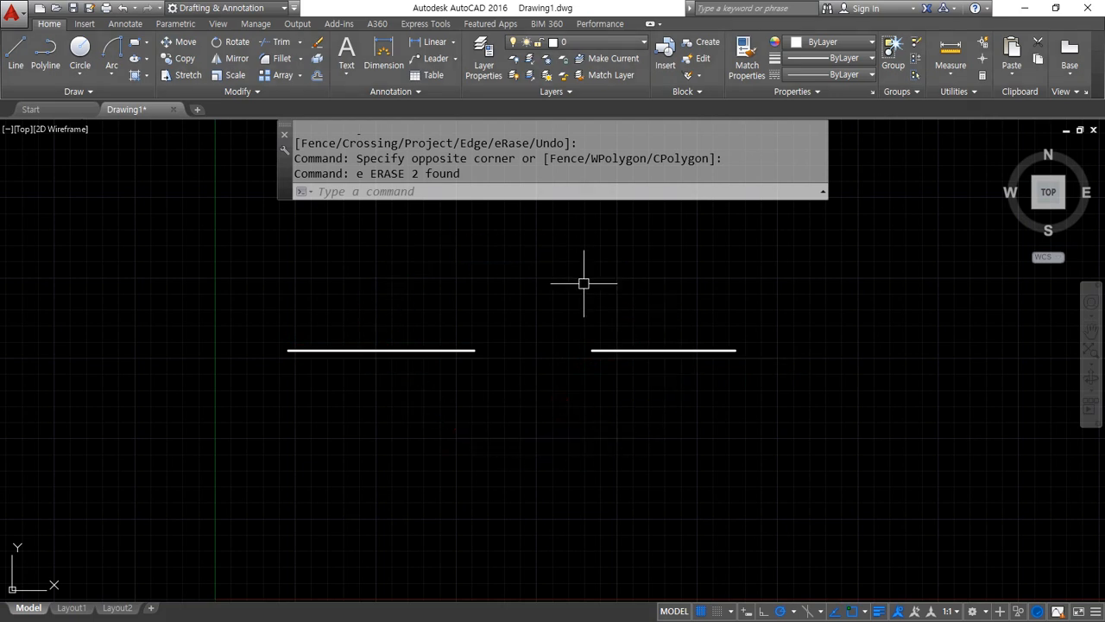
Join the two collinear horizontal segments by selecting both with a crossing window, and undo the join
type("J")
key("Return")
left_click(629, 264)
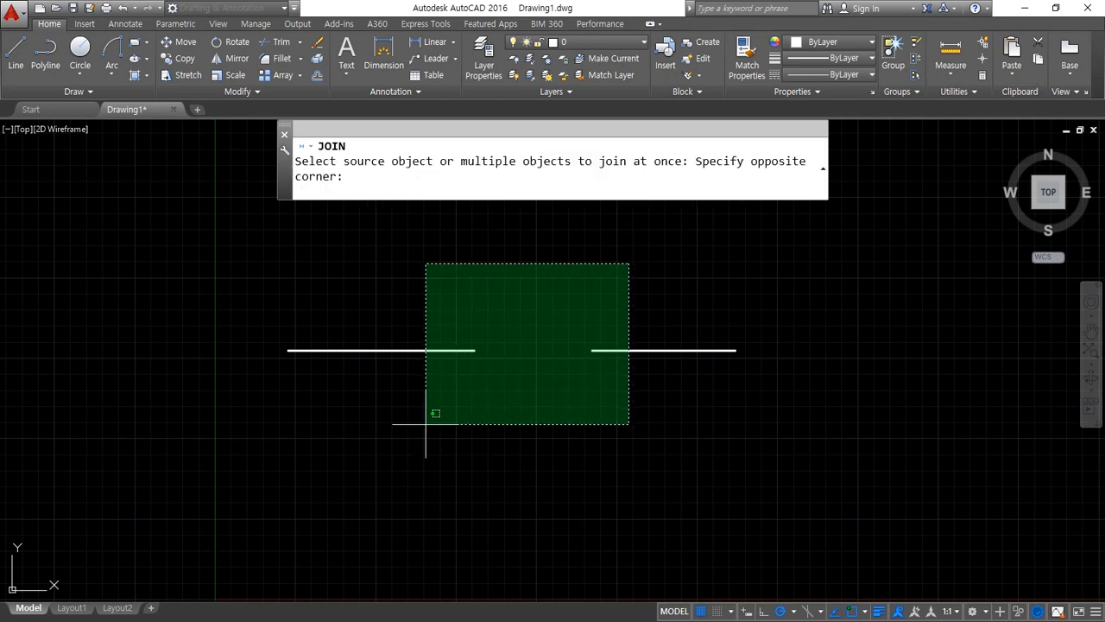
left_click(424, 453)
key("Return")
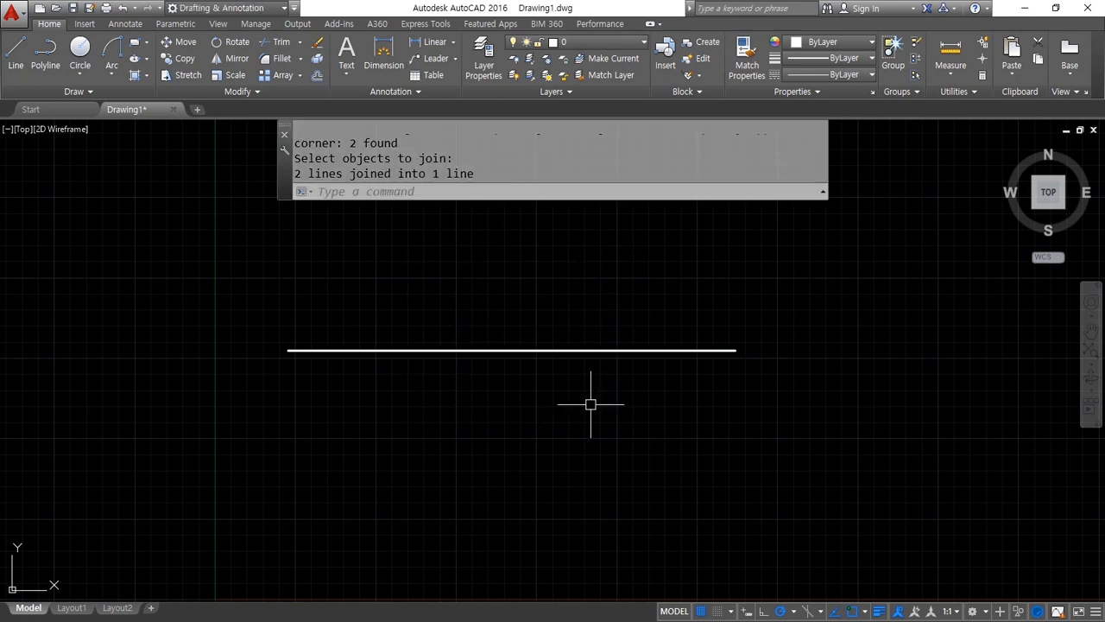
key("ctrl+z")
Move the left horizontal segment to the cen layer
left_click(446, 368)
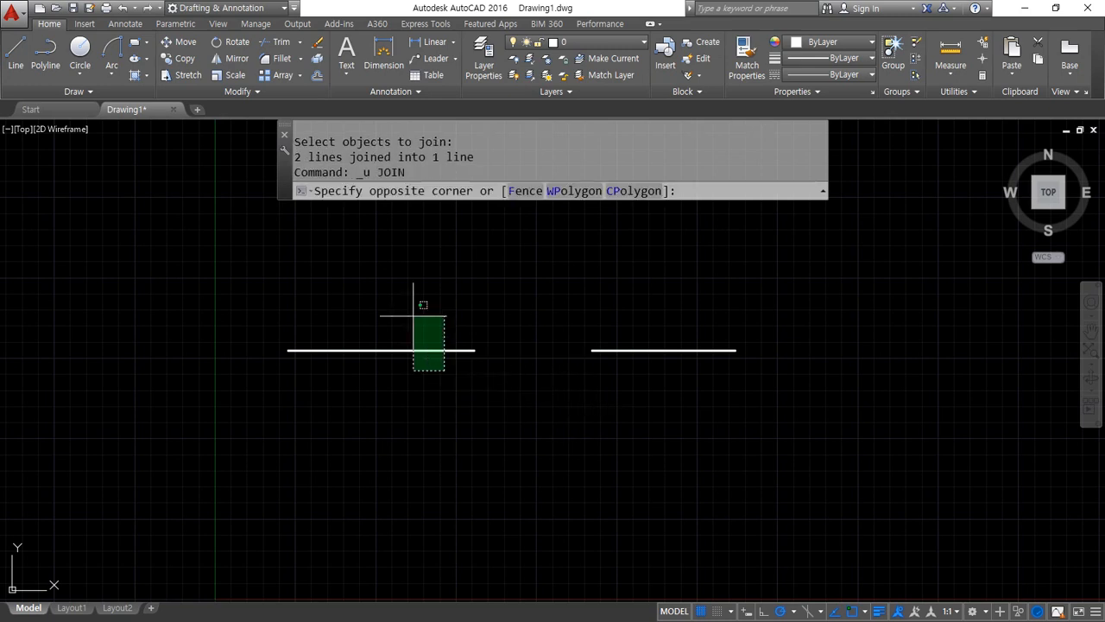
left_click(409, 308)
left_click(605, 46)
left_click(582, 75)
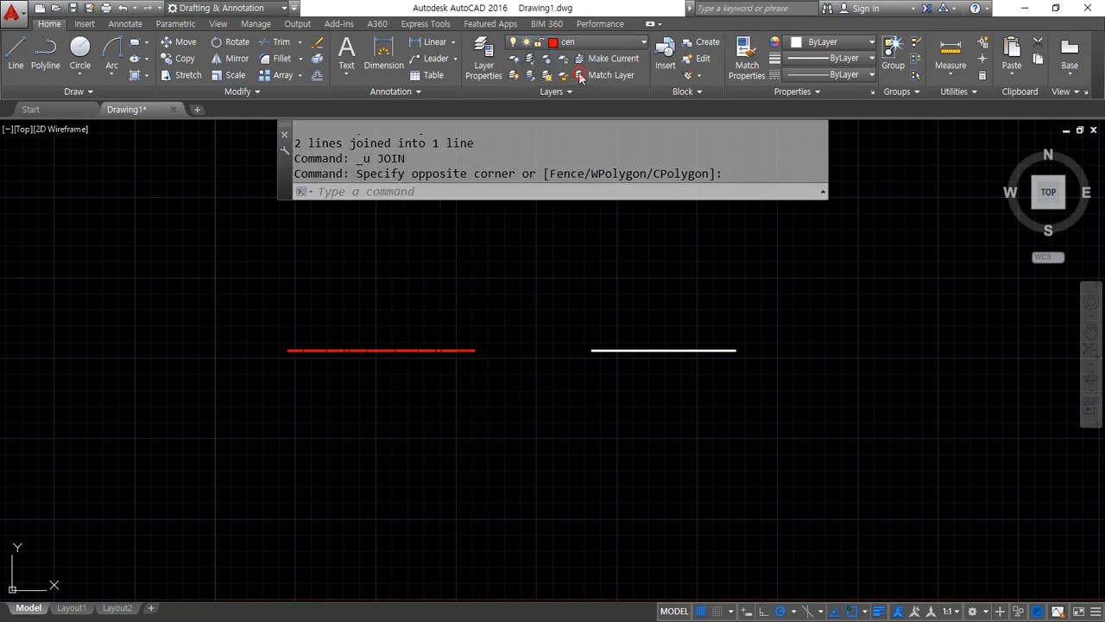
key("Escape")
scroll(499, 333, "up", 2)
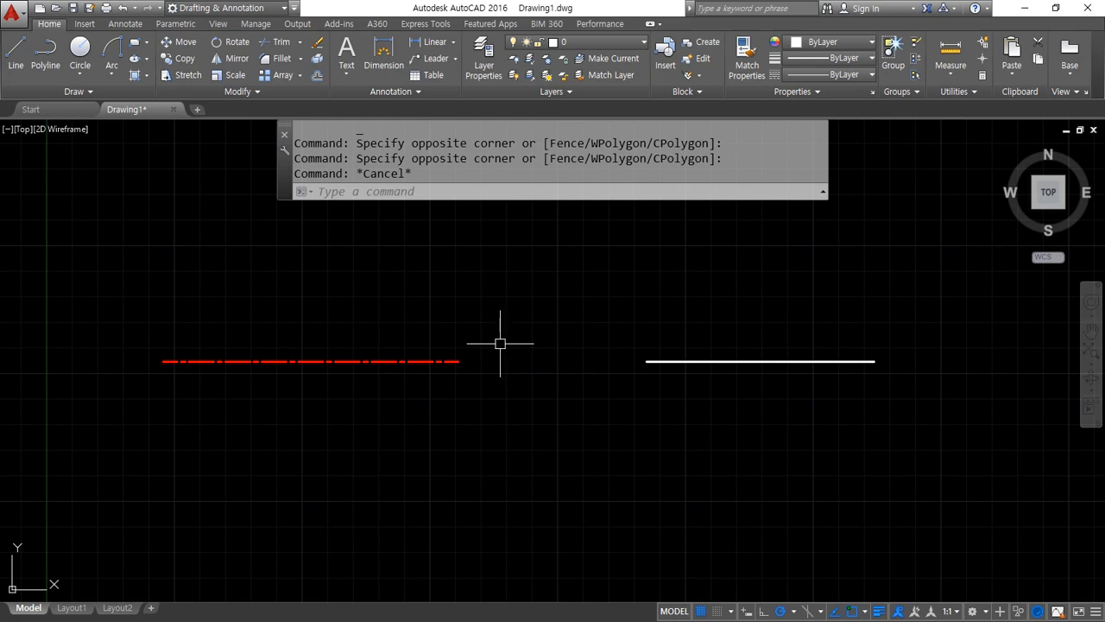
Join the two segments by picking the red cen-layer segment first as the source and the white segment second
type("j")
key("Return")
mouse_move(404, 212)
left_mouse_down()
mouse_move(392, 185)
mouse_move(496, 177)
mouse_move(439, 216)
left_mouse_up()
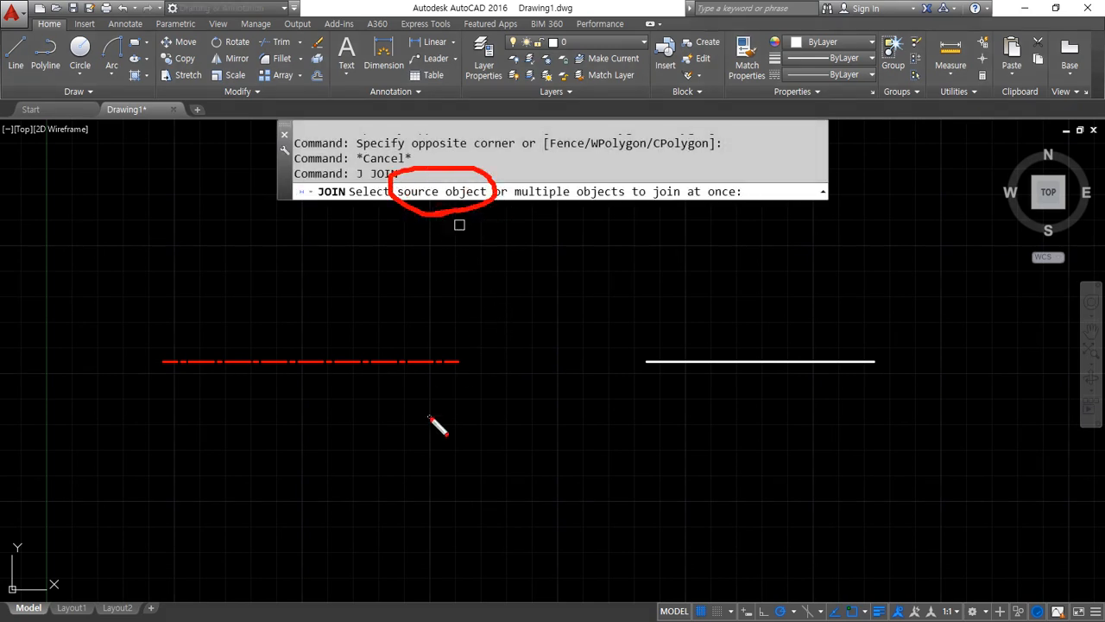
left_click(388, 361)
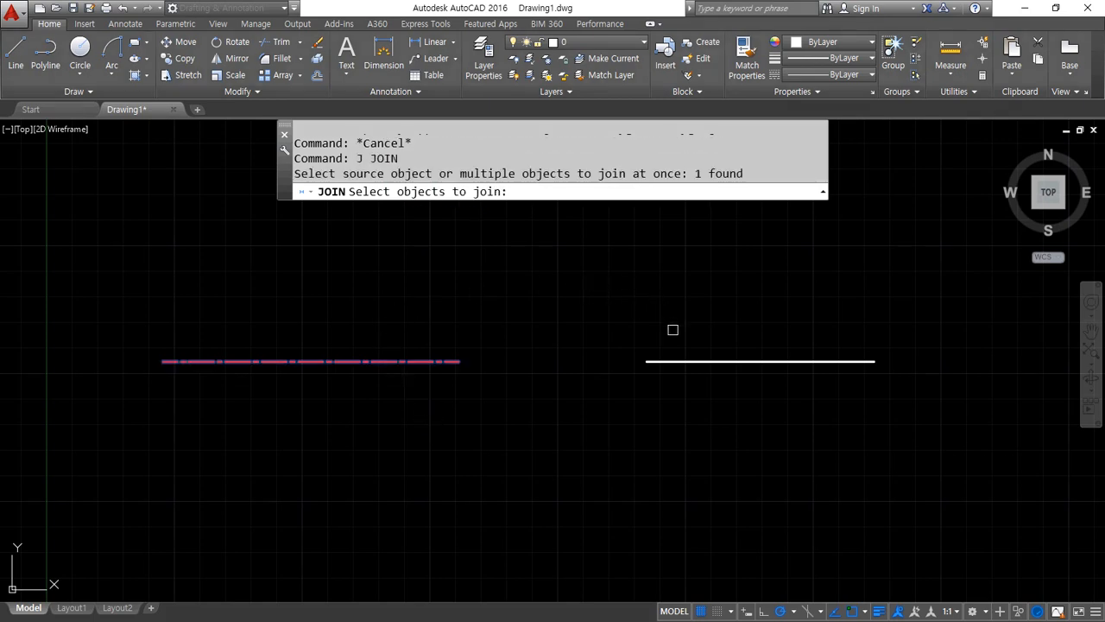
mouse_move(664, 356)
left_mouse_down()
mouse_move(525, 311)
mouse_move(439, 328)
mouse_move(444, 351)
mouse_move(442, 328)
left_mouse_up()
left_click(691, 361)
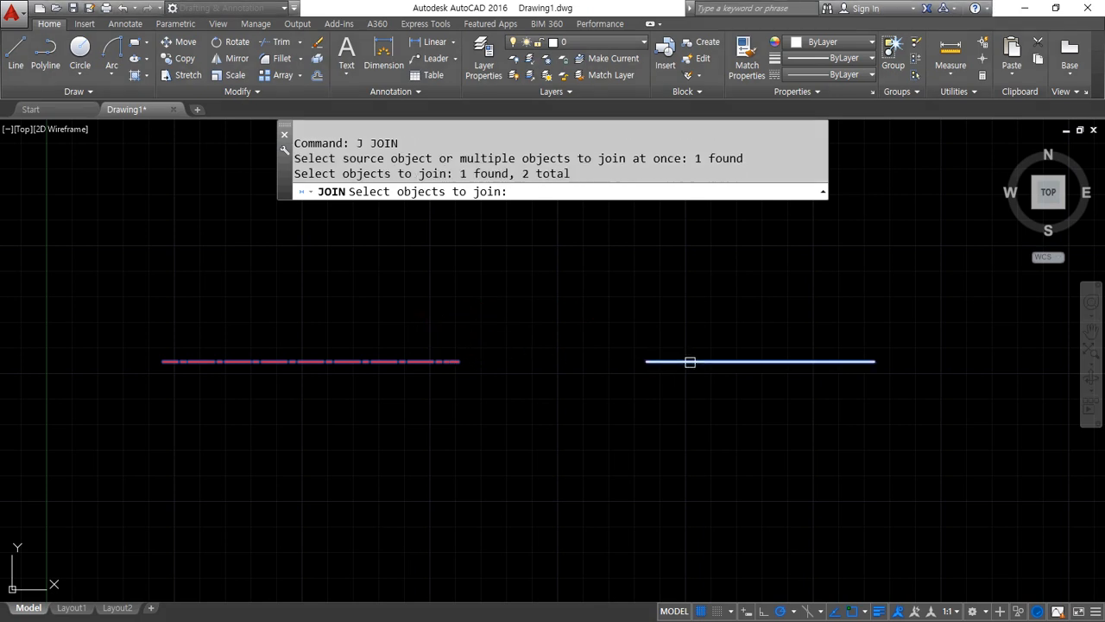
key("Return")
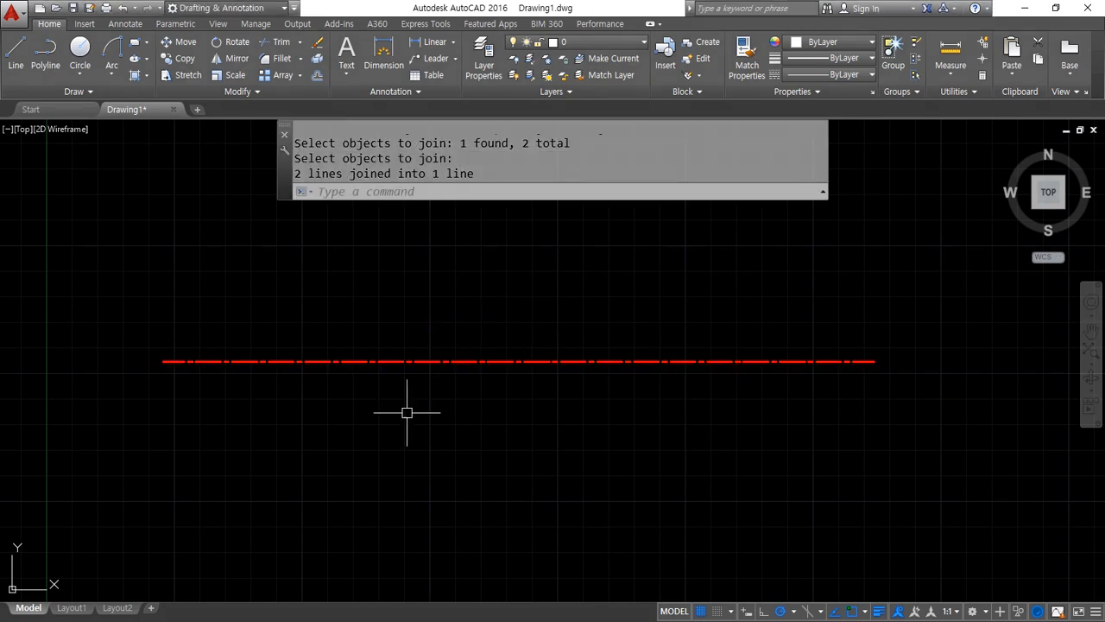
Undo the last join of the red and white segments
mouse_move(706, 396)
left_mouse_down()
mouse_move(628, 361)
mouse_move(732, 390)
mouse_move(647, 402)
mouse_move(730, 360)
mouse_move(728, 395)
left_mouse_up()
mouse_move(719, 350)
left_mouse_down()
mouse_move(659, 336)
mouse_move(446, 332)
mouse_move(470, 364)
left_mouse_up()
key("Escape")
key("ctrl+z")
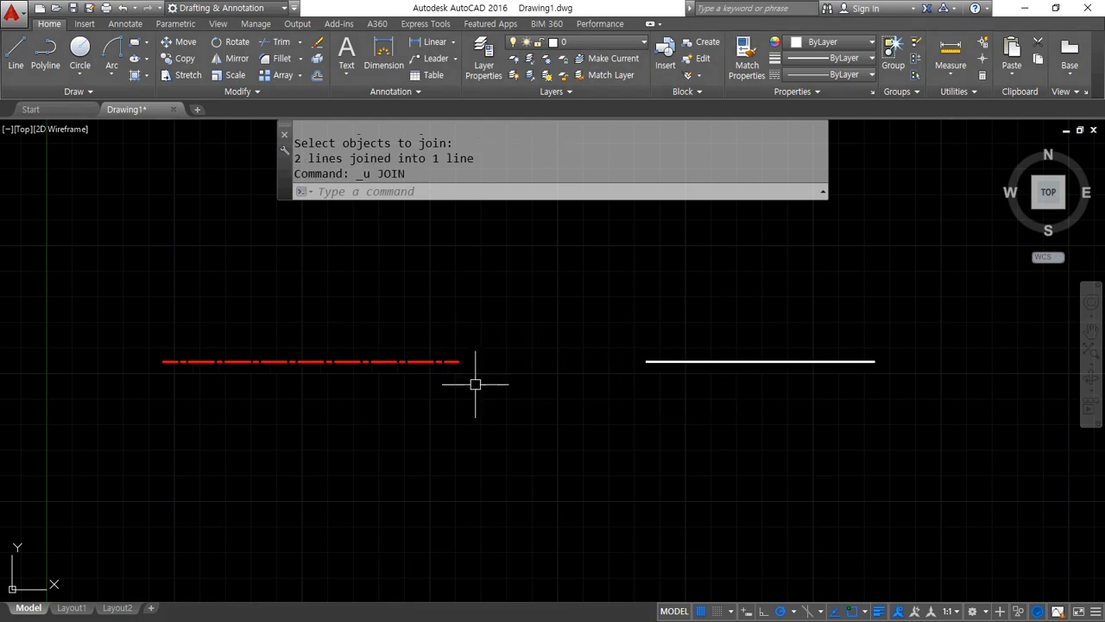
Join the red and white segments by selecting both together with one crossing window
type("j")
key("Return")
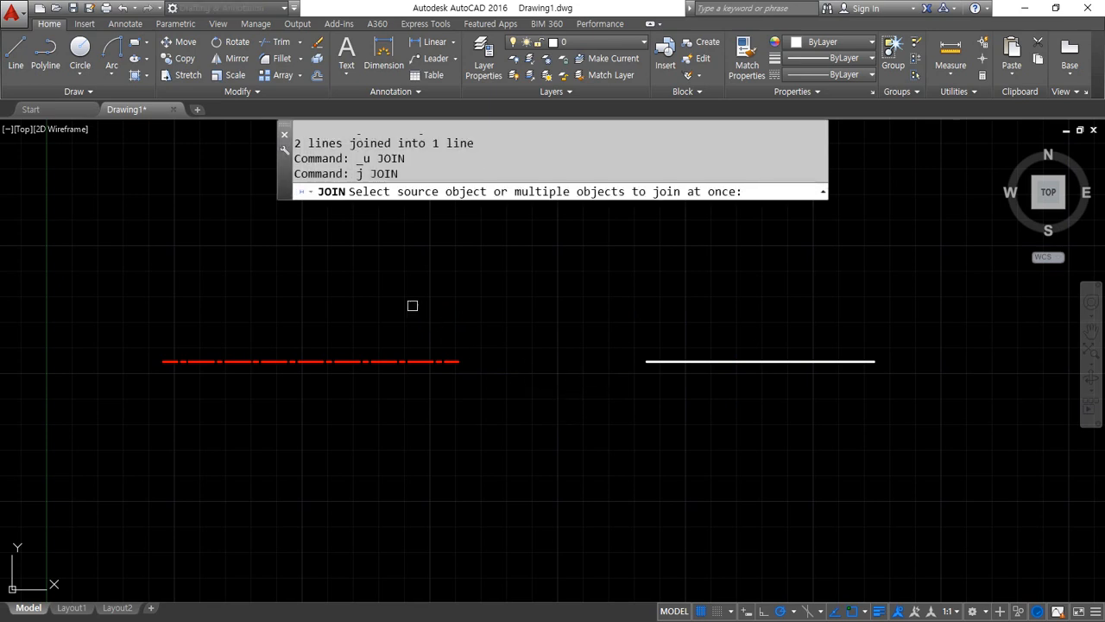
left_click(717, 269)
left_click(407, 443)
key("Return")
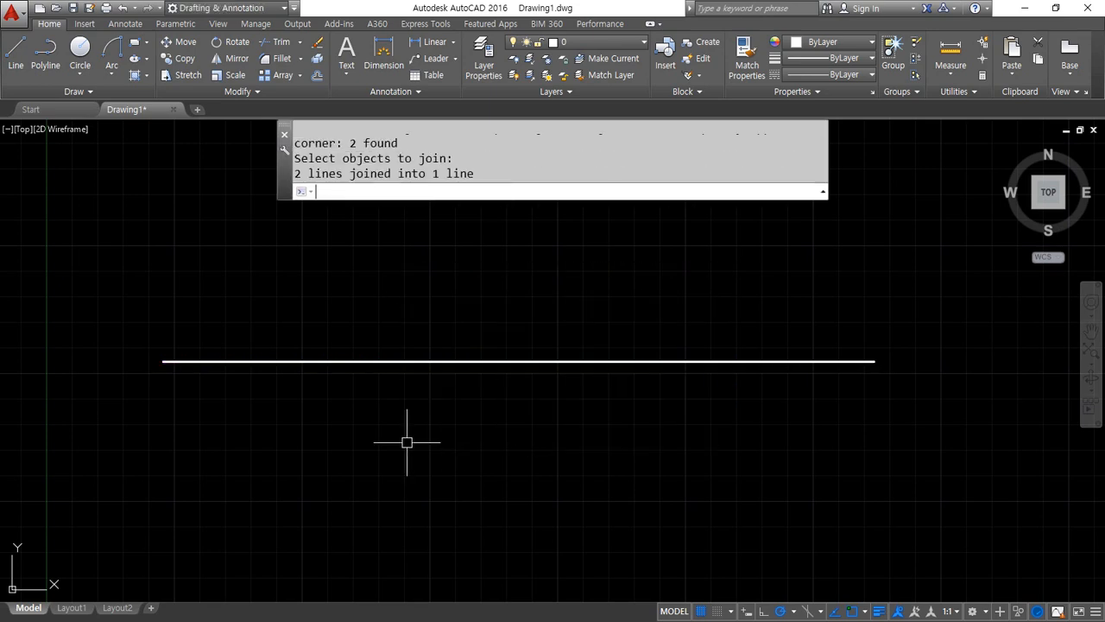
left_click_drag(721, 367, 401, 387)
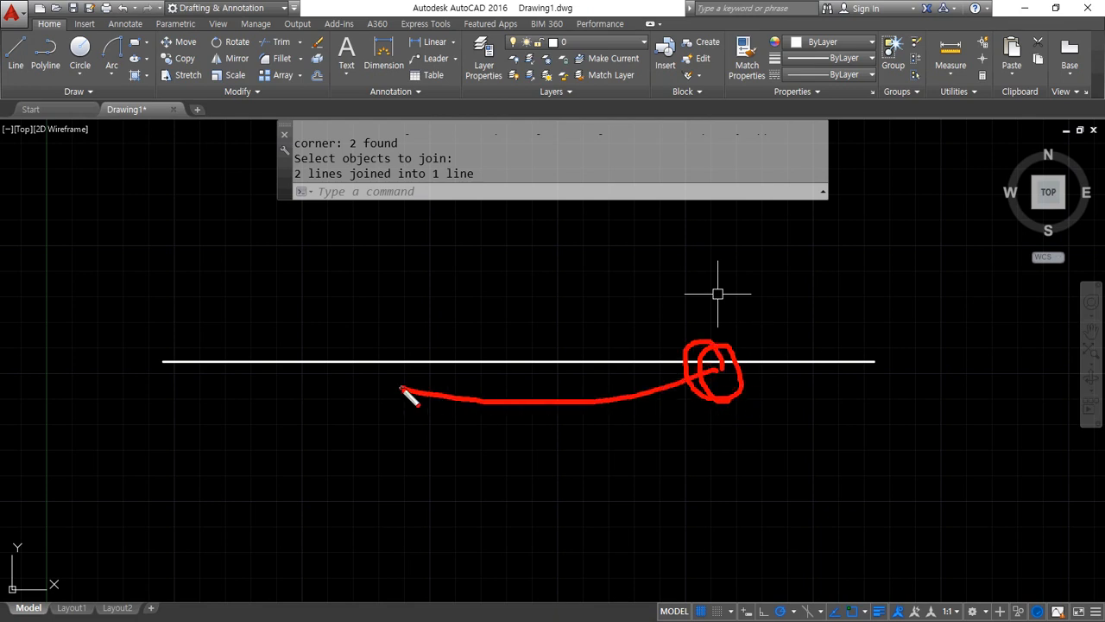
key("ctrl+z")
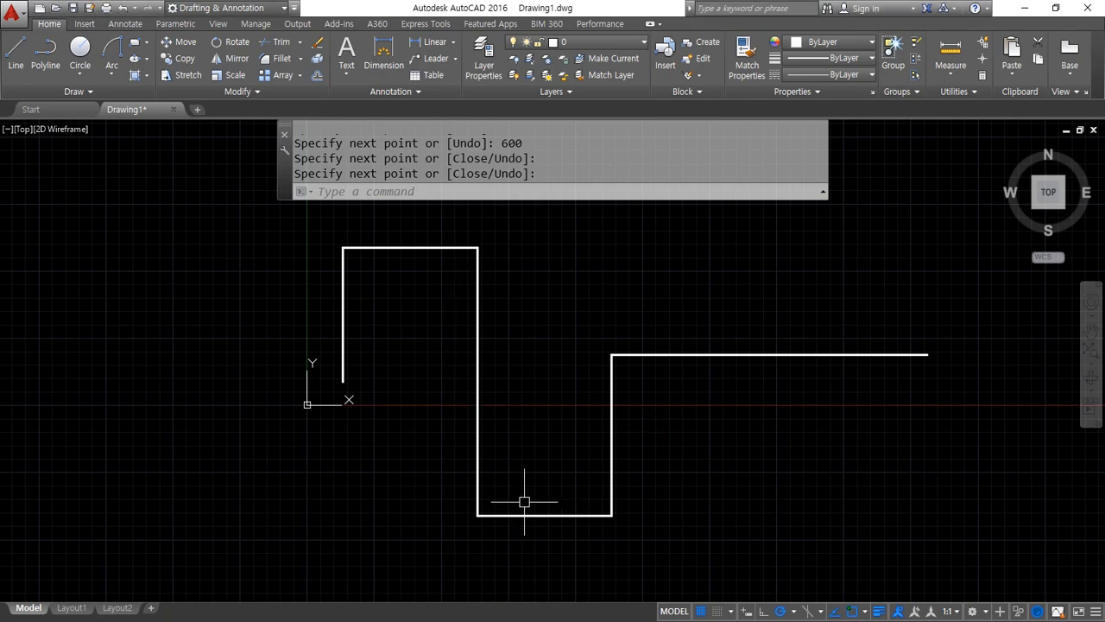
Move all six segments of the stepped line to the cen layer
left_click(729, 542)
left_click(383, 212)
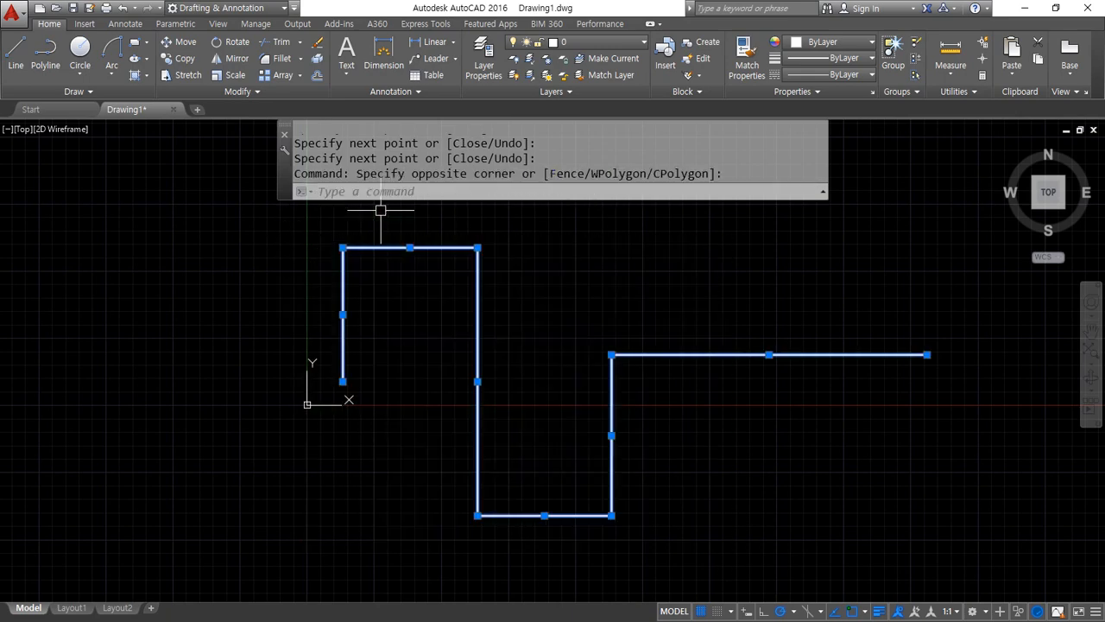
left_click(608, 50)
left_click(594, 75)
key("Escape")
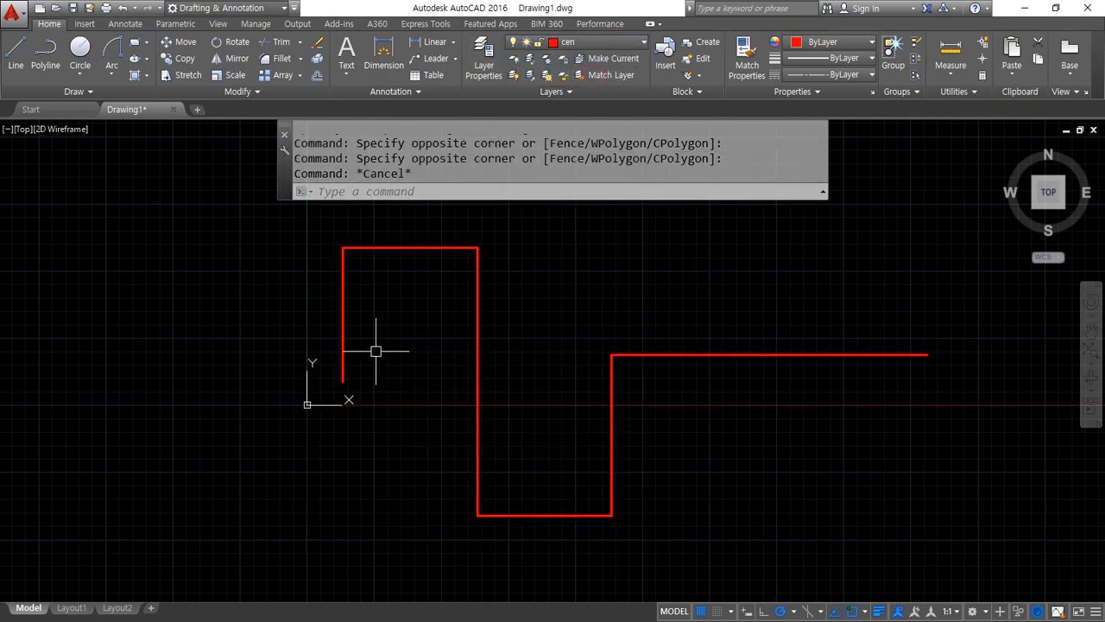
Select the first three segments of the stepped line one by one to check whether they are separate objects, and clear the selection
left_click(375, 352)
left_click(291, 303)
left_click(436, 261)
left_click(384, 223)
left_click(498, 332)
left_click(430, 366)
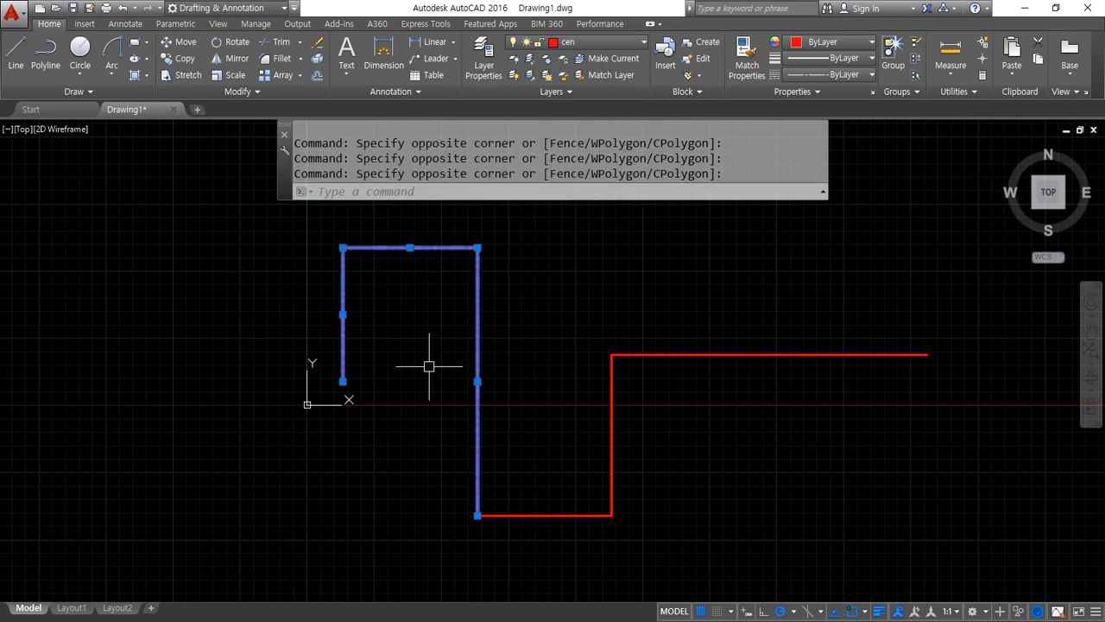
key("Escape")
Join all the connected red segments into one polyline with a single crossing selection, and select the result to check it
type("j")
key("Return")
left_click(785, 552)
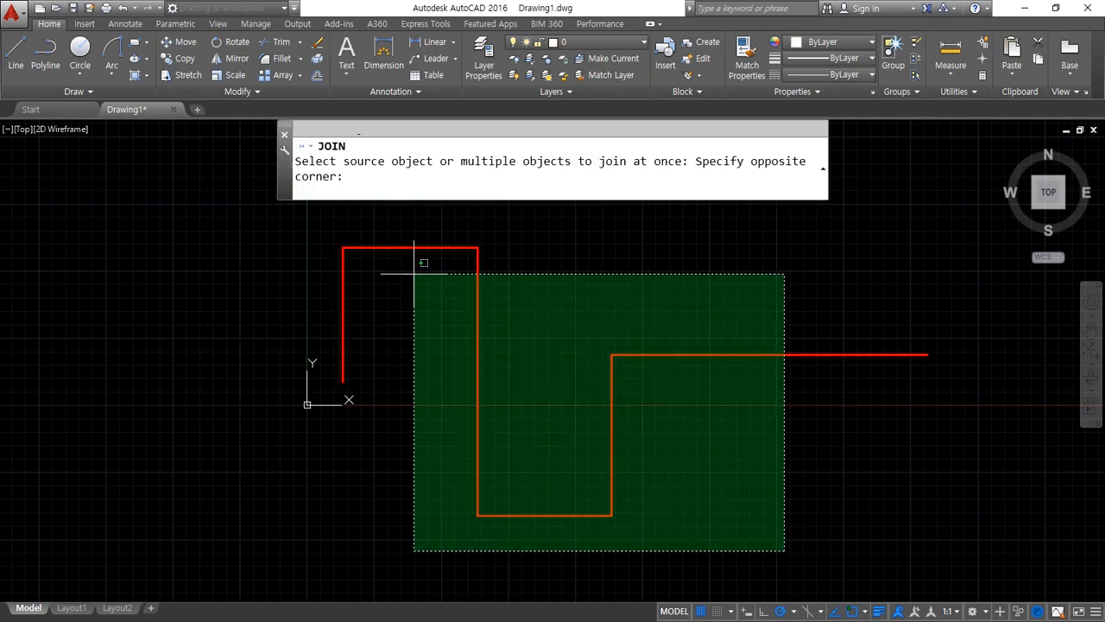
left_click(252, 207)
key("Return")
left_click(395, 353)
left_click(226, 467)
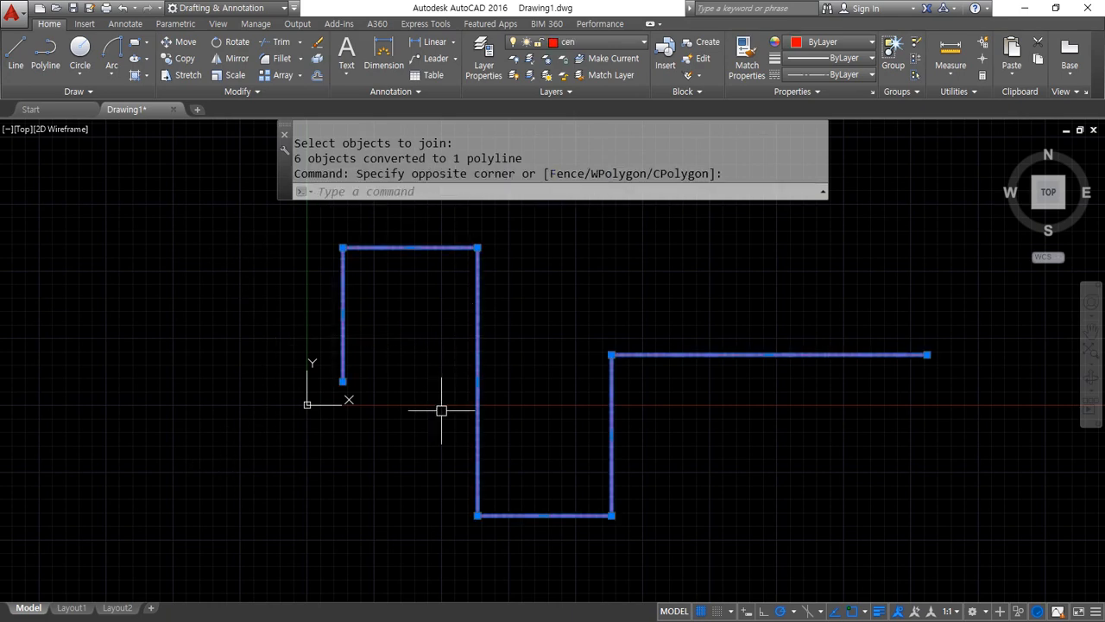
key("Escape")
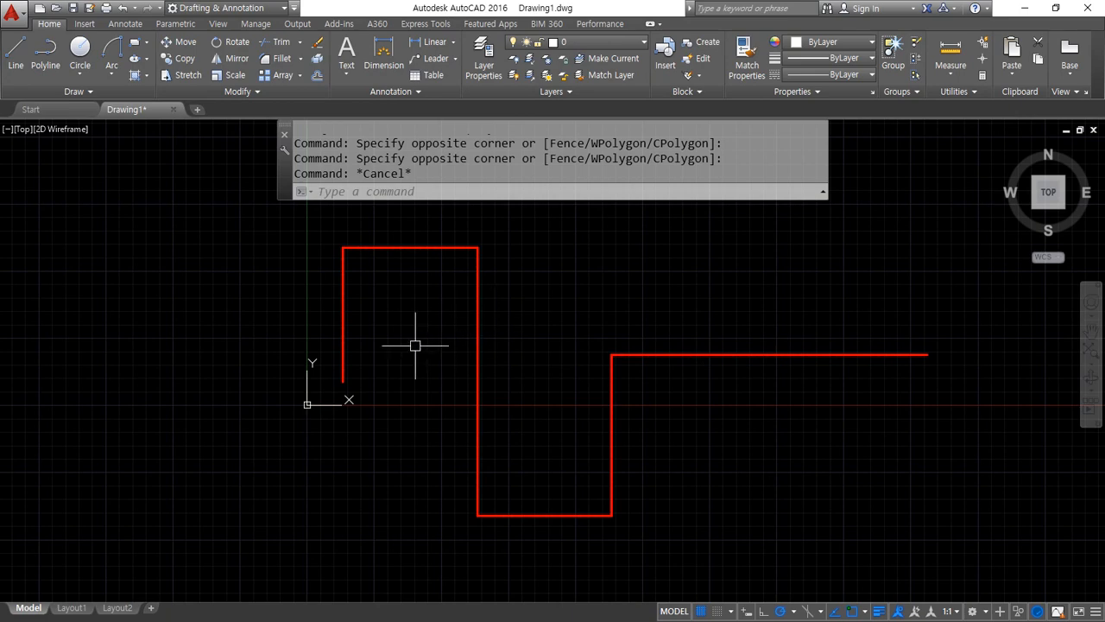
Draw a circle of radius 50 centred on the lower free end of the polyline's leftmost vertical segment
scroll(360, 395, "up", 2)
type("c")
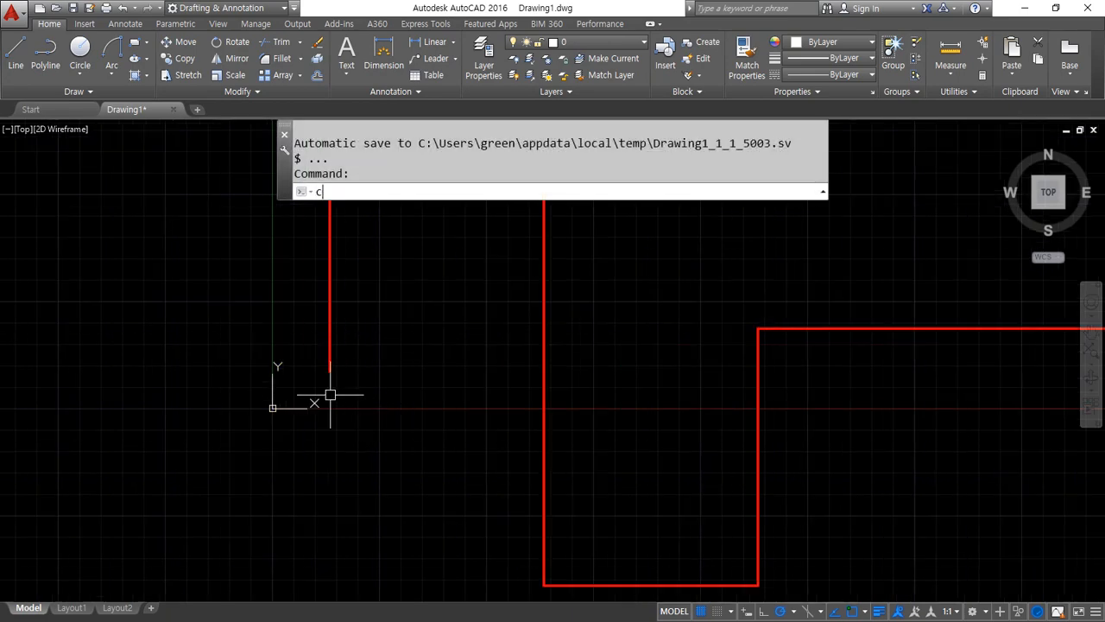
key("Return")
left_click(329, 371)
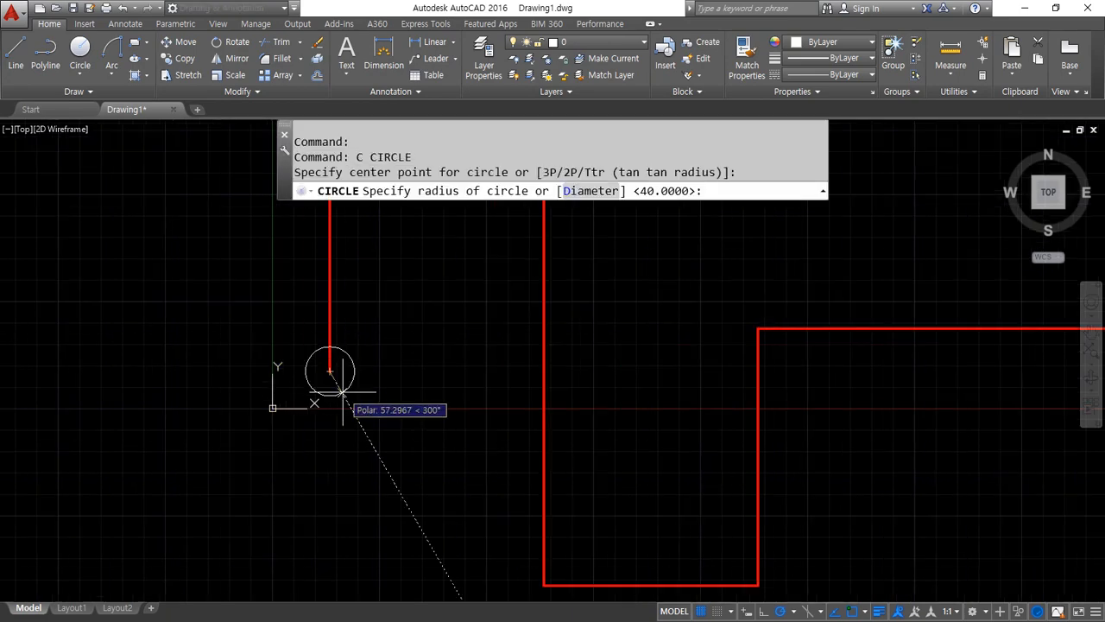
type("50")
key("Return")
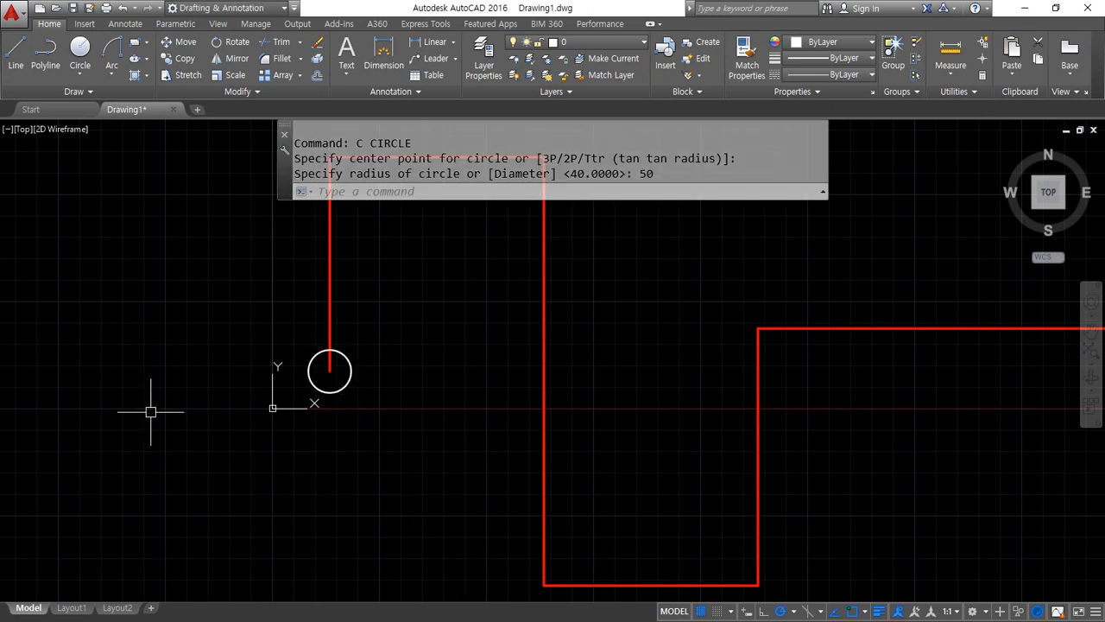
scroll(150, 407, "down", 2)
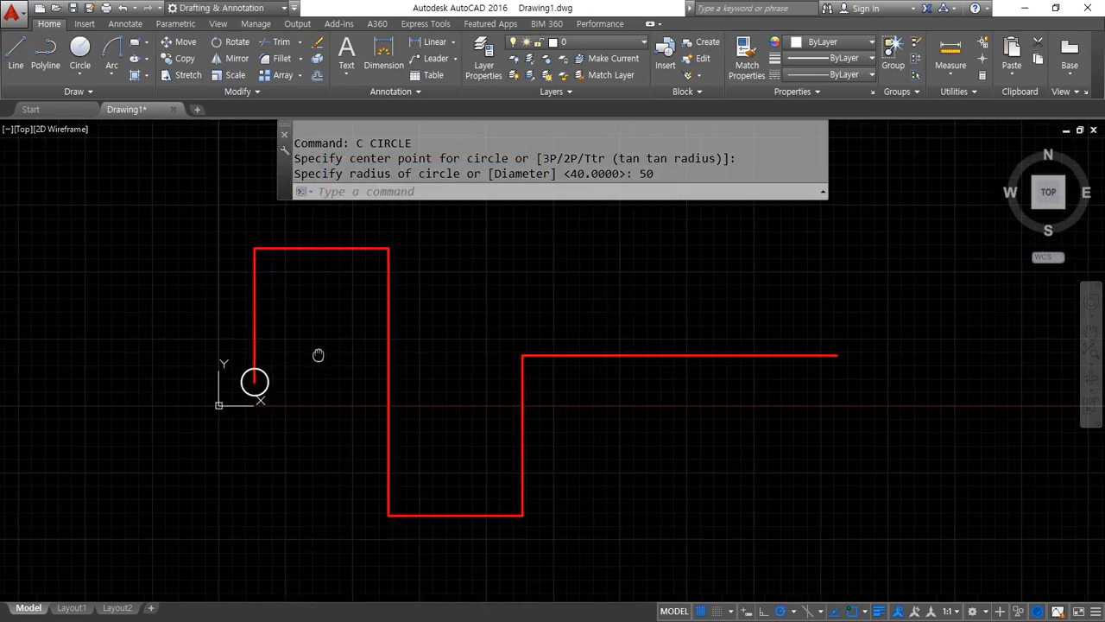
middle_click_drag(316, 353, 262, 375)
mouse_move(200, 395)
left_mouse_down()
mouse_move(200, 278)
mouse_move(293, 257)
mouse_move(356, 359)
mouse_move(356, 528)
mouse_move(454, 485)
mouse_move(506, 354)
mouse_move(794, 351)
mouse_move(778, 425)
left_mouse_up()
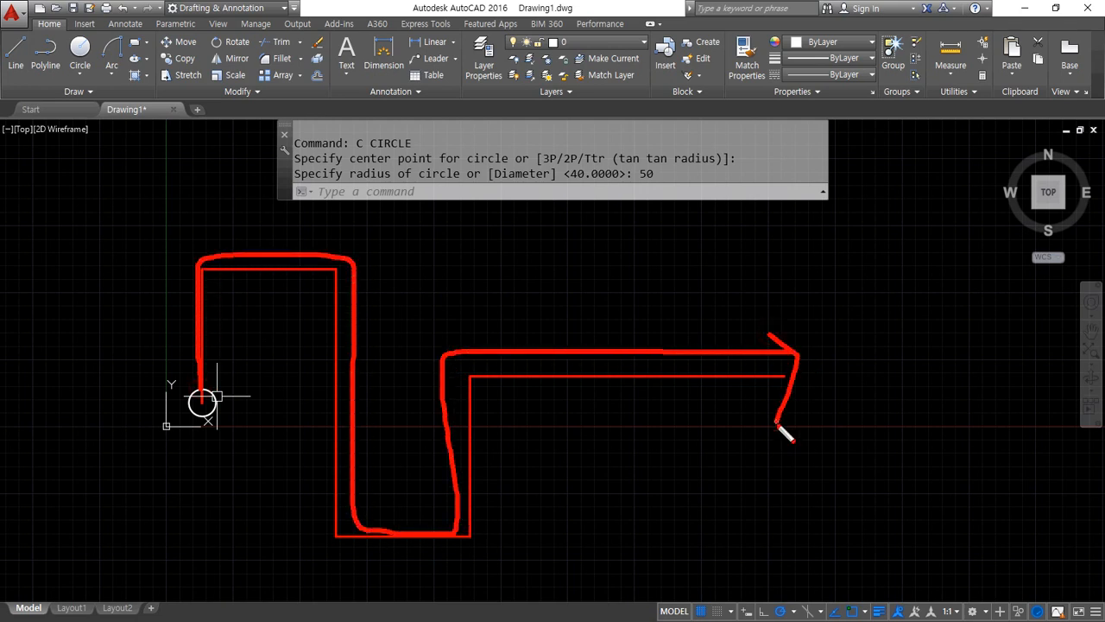
key("Escape")
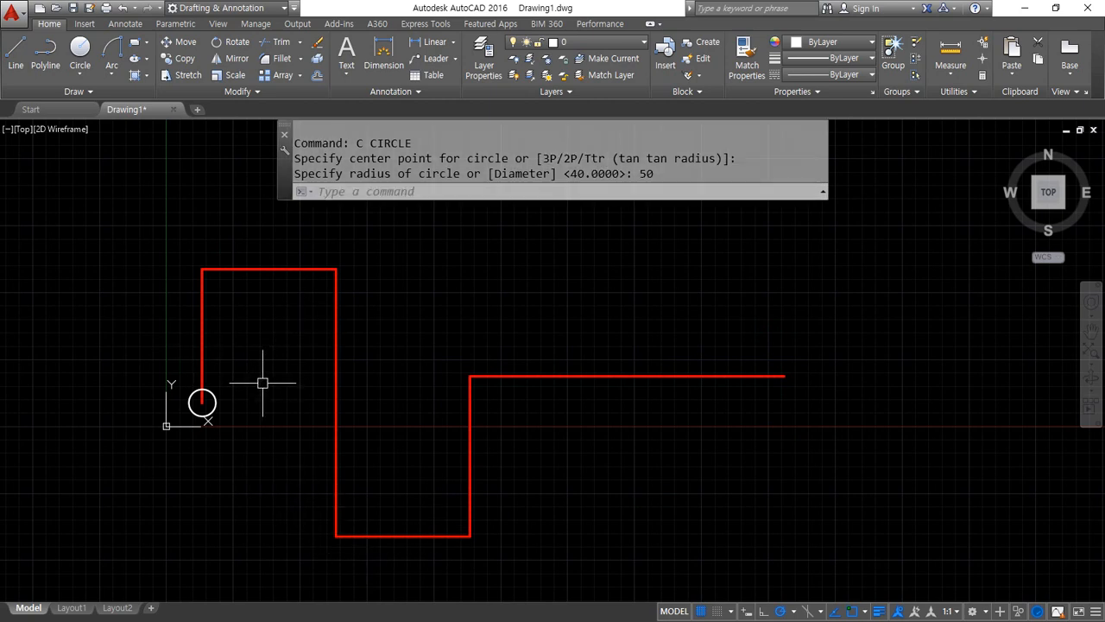
Start a path array of the circle using the red polyline as the path curve
type("ar")
key("Return")
left_click(216, 403)
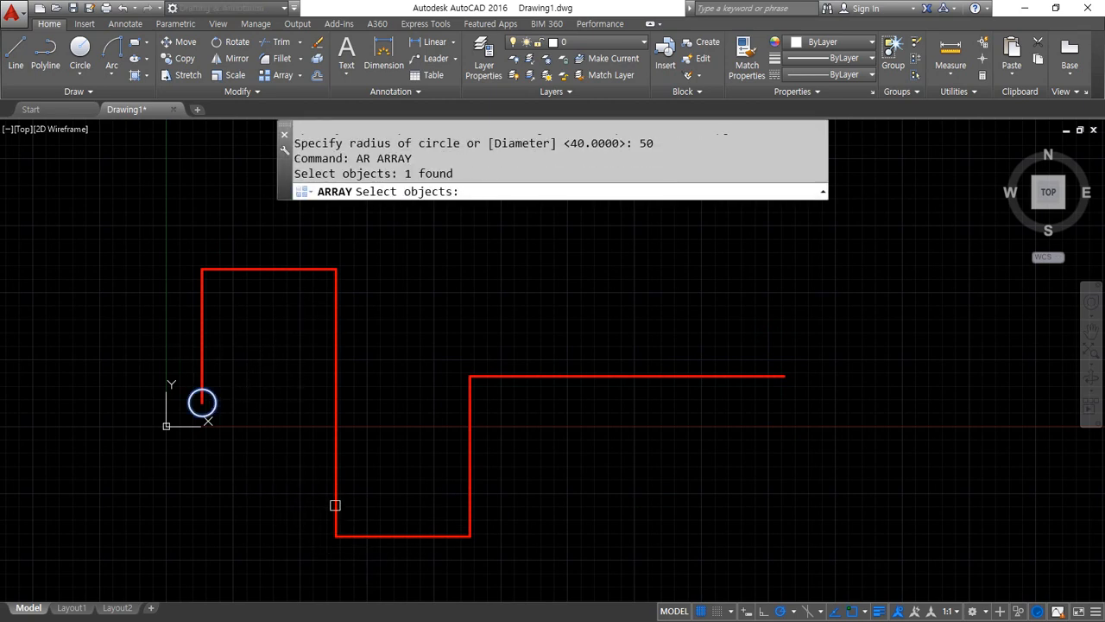
key("Return")
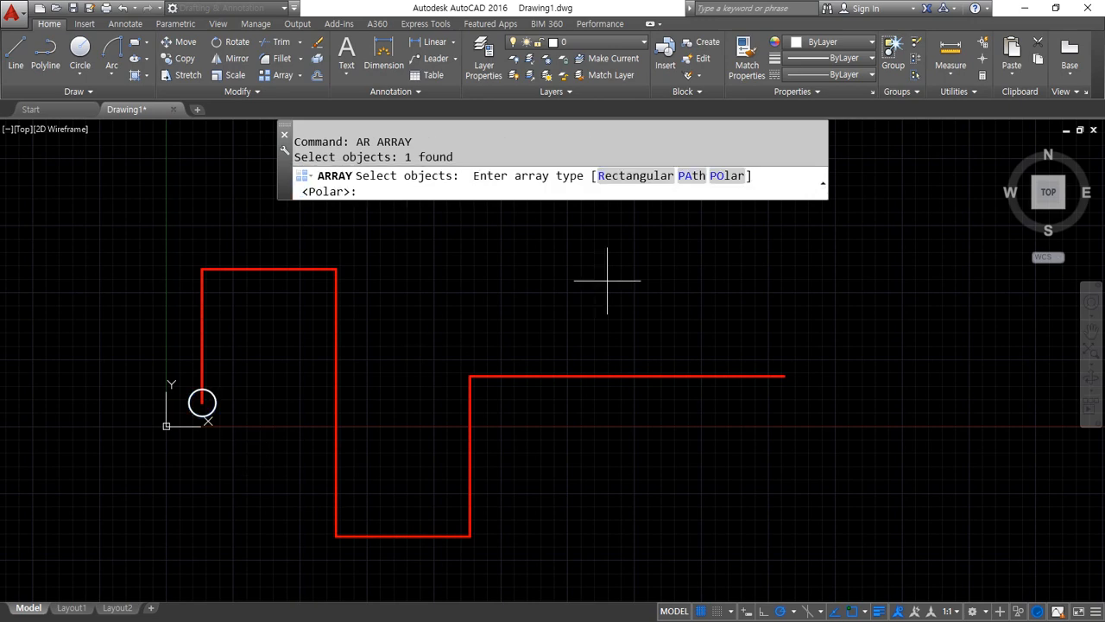
left_click(690, 176)
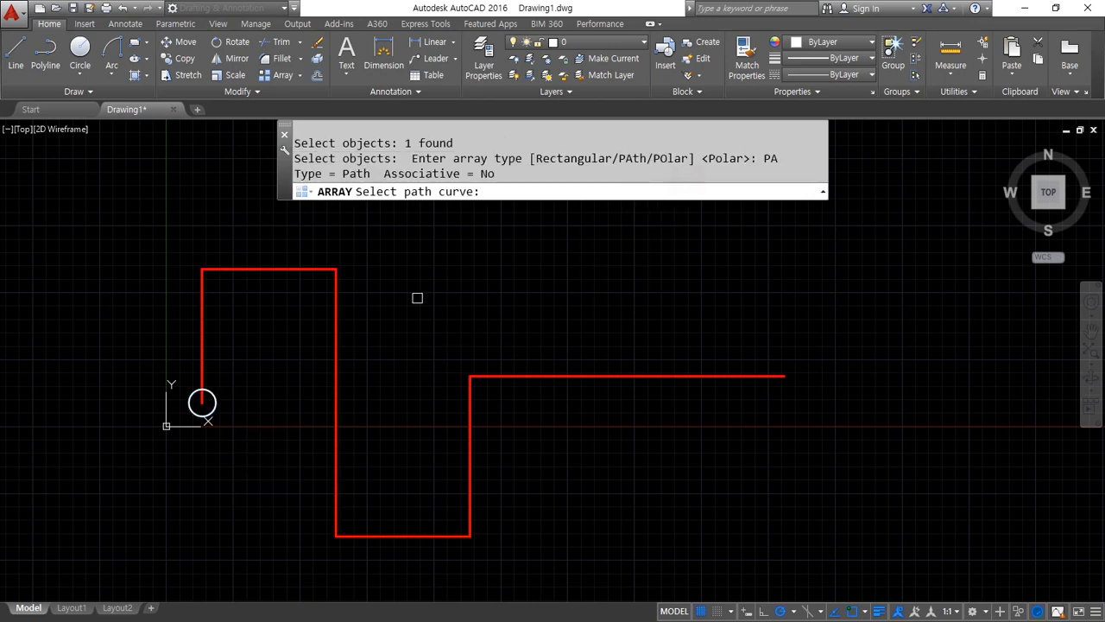
left_click(202, 350)
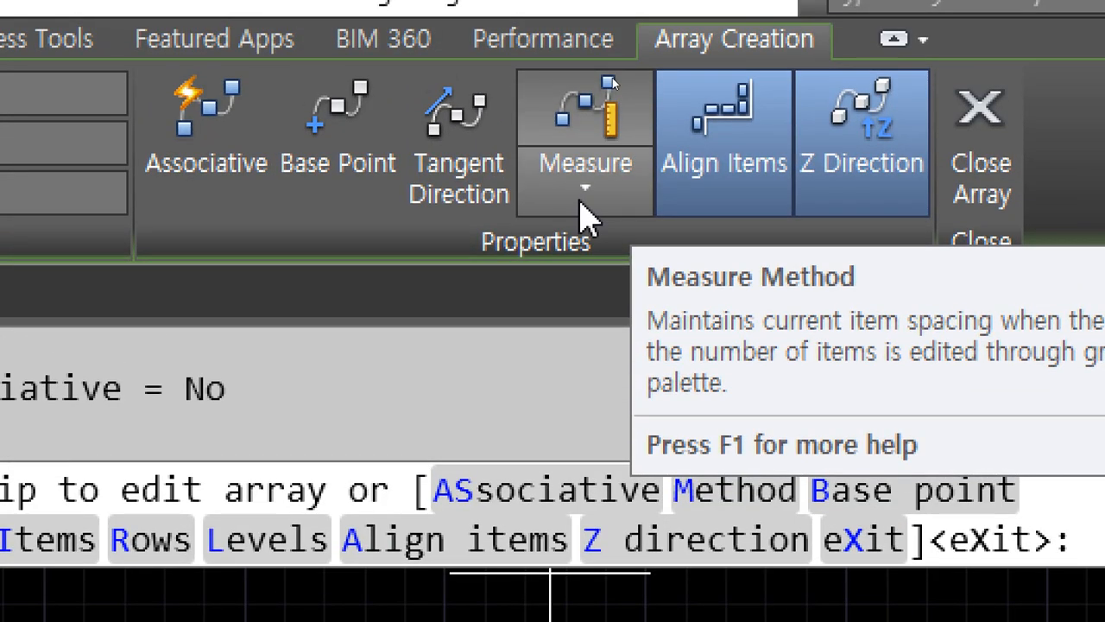
Keep the path array on the Measure method and set the distance between items to 200
left_click(579, 202)
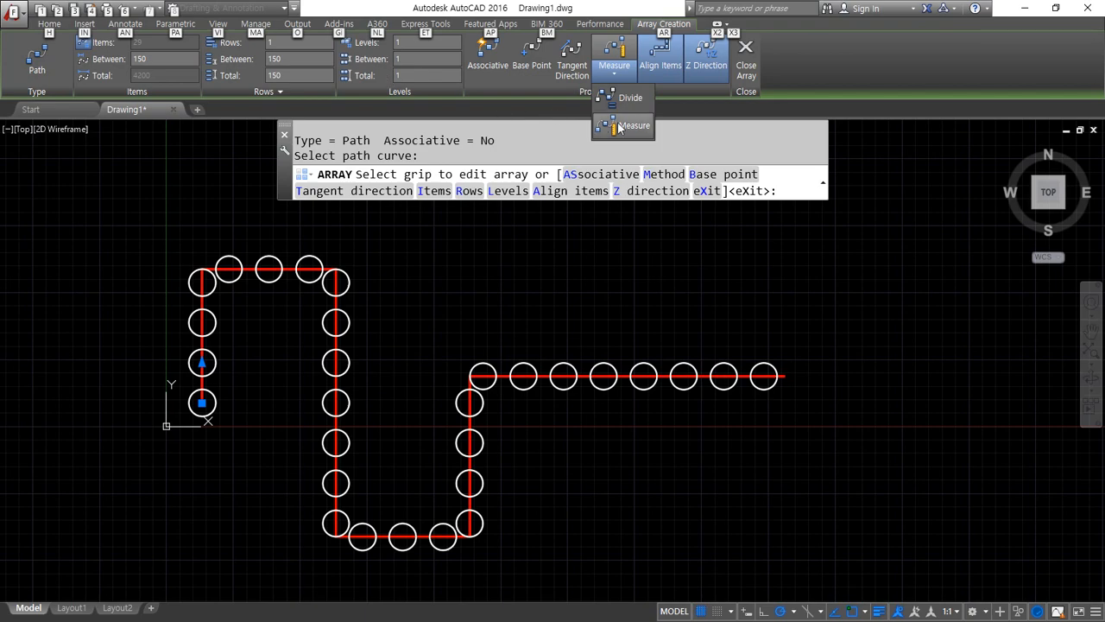
left_click(619, 128)
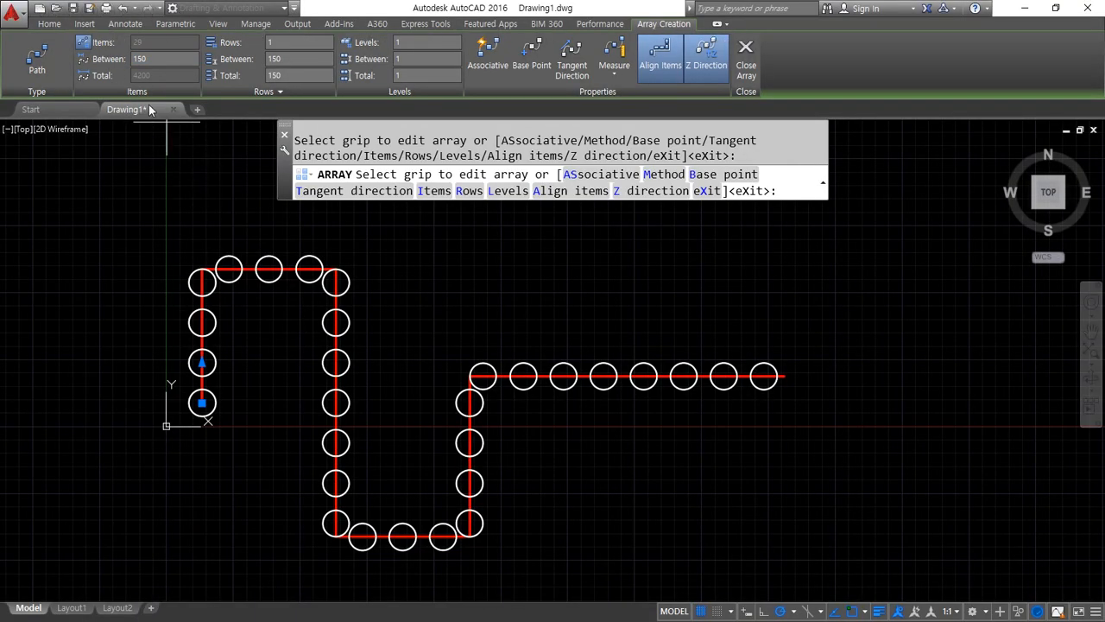
left_click(143, 59)
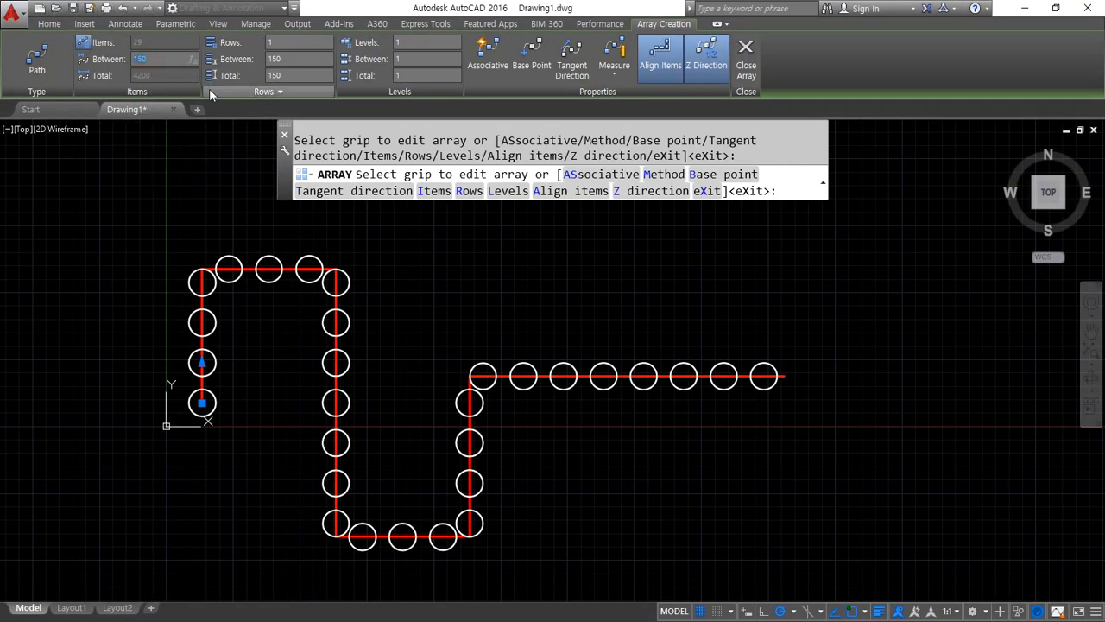
type("200")
key("Return")
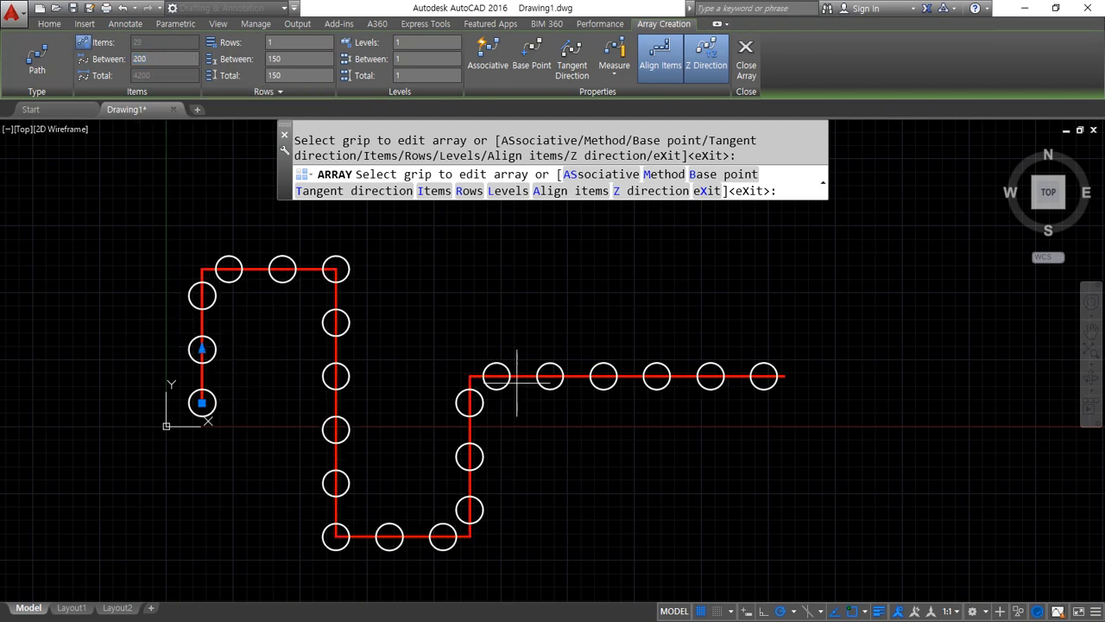
Switch the path array to the Divide method with 30 items
left_click(613, 83)
left_click(629, 98)
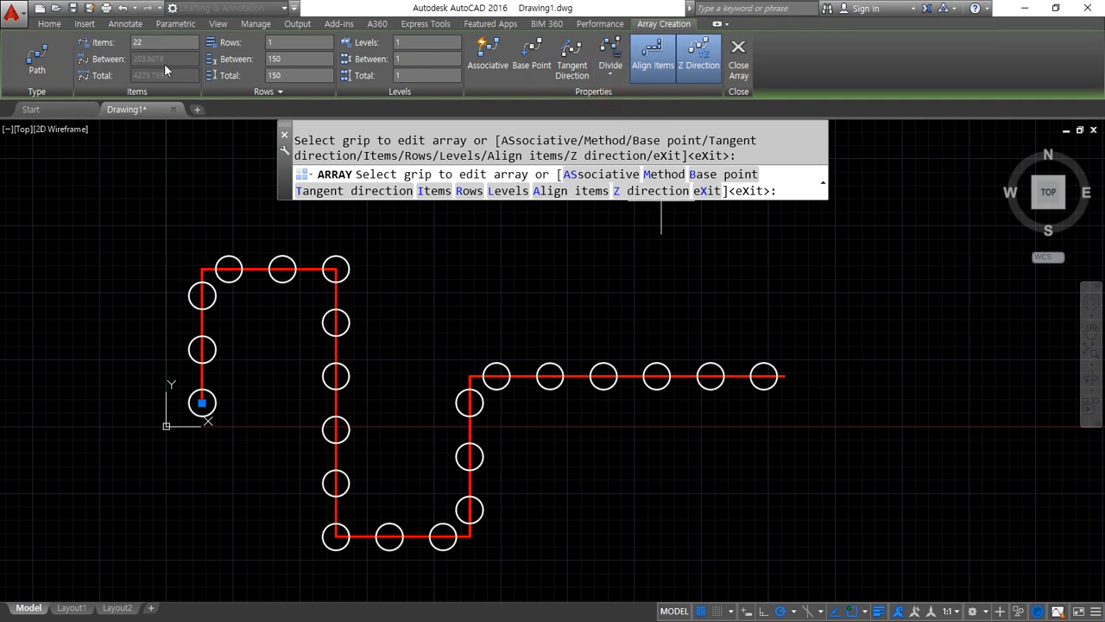
left_click_drag(161, 41, 92, 43)
type("30")
key("Return")
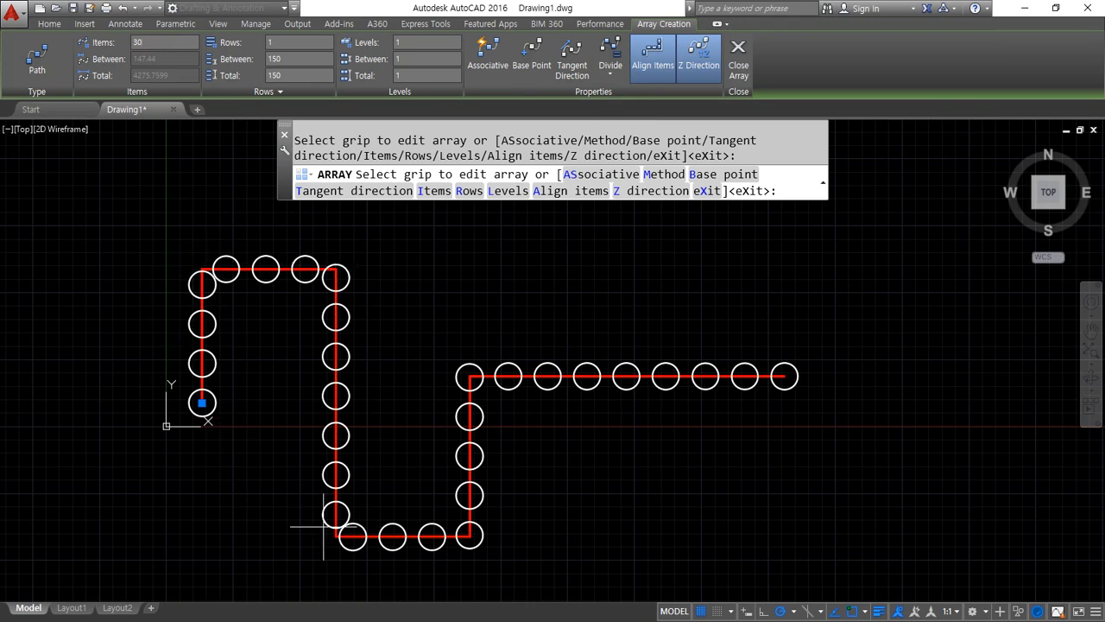
Try 40 items in the divided path array and return the item count to 30
left_click(147, 41)
type("40")
key("Return")
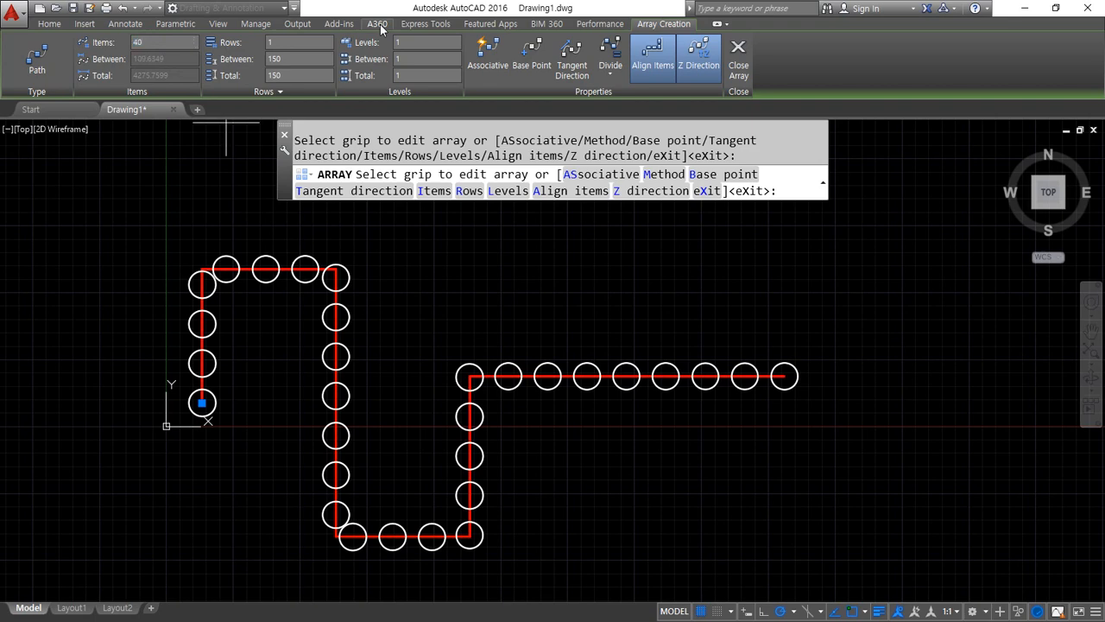
left_click(296, 40)
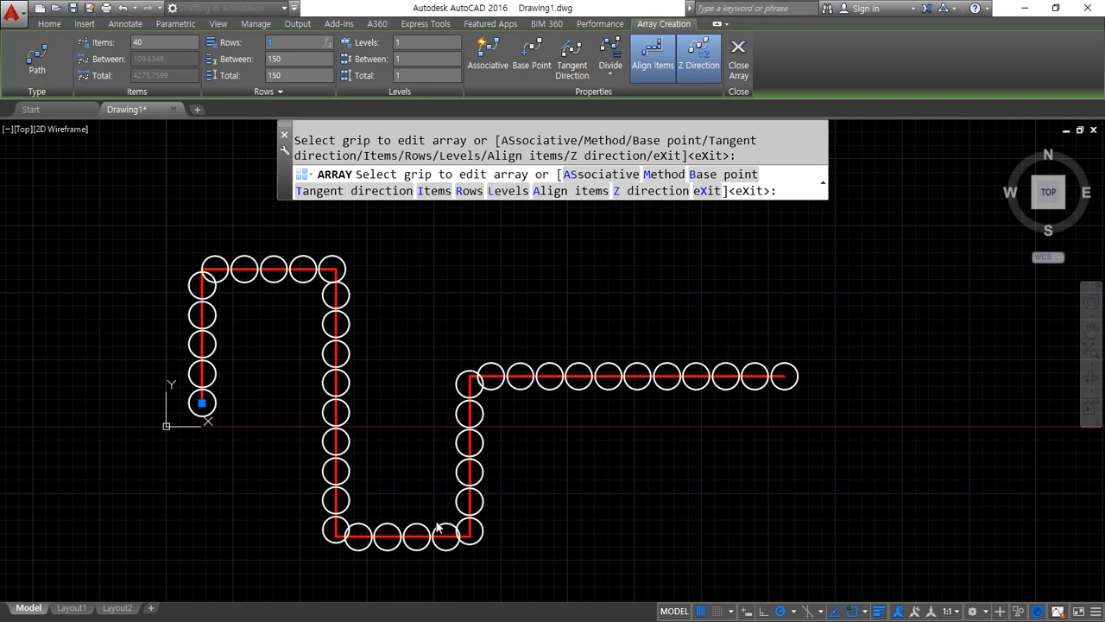
left_click(143, 43)
type("30")
left_click(292, 57)
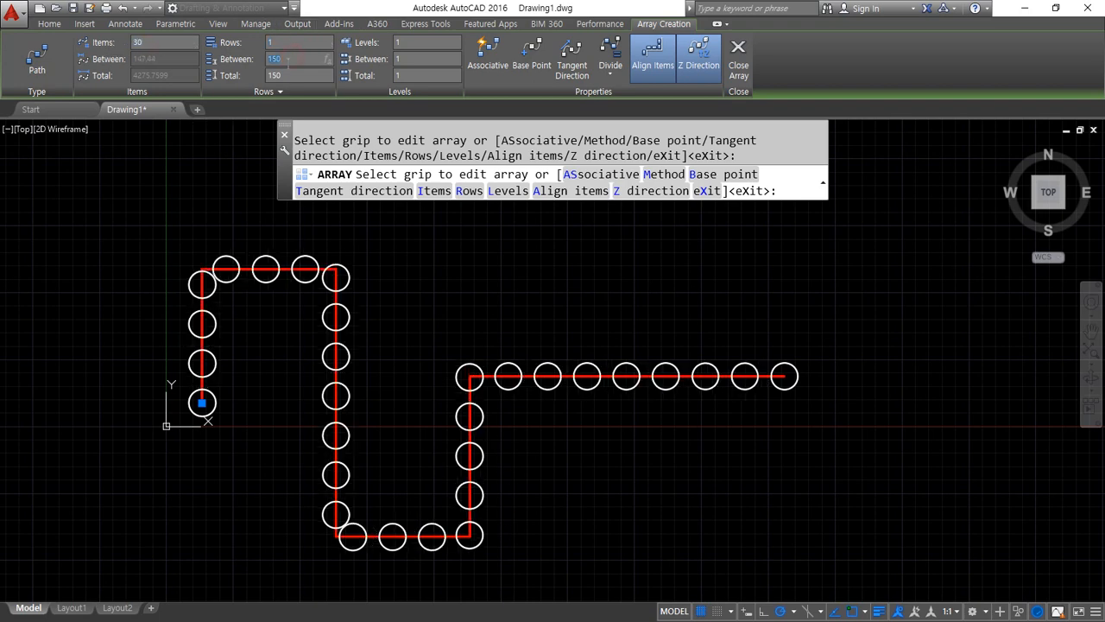
Switch the path array to the Measure method with 145 between items and finish the array
left_click(614, 78)
left_click(630, 120)
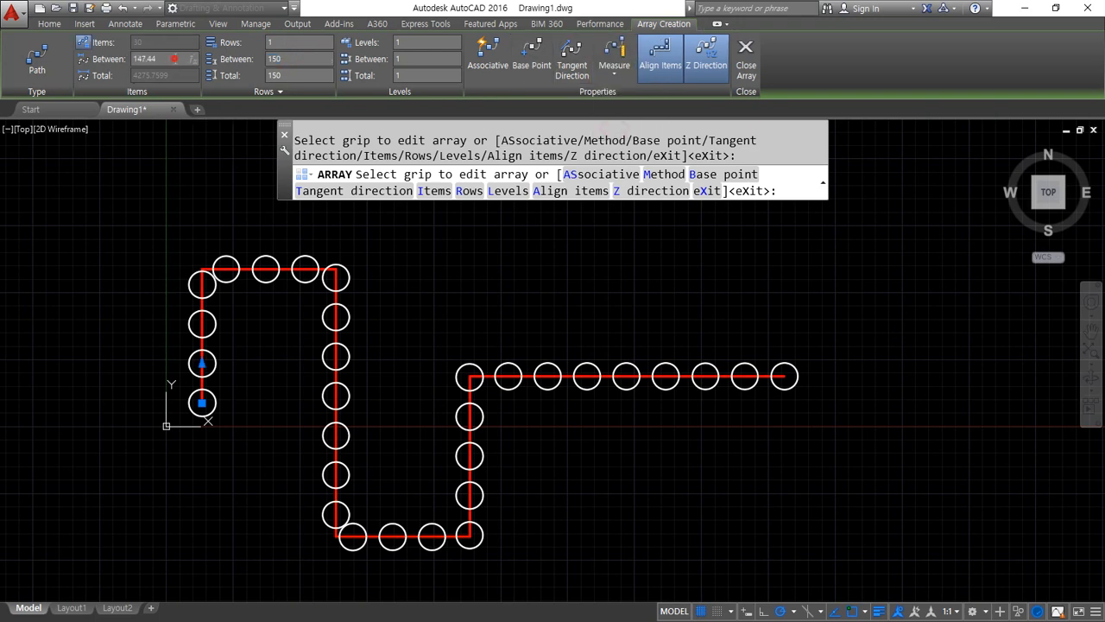
type("145")
key("Return")
key("Tab")
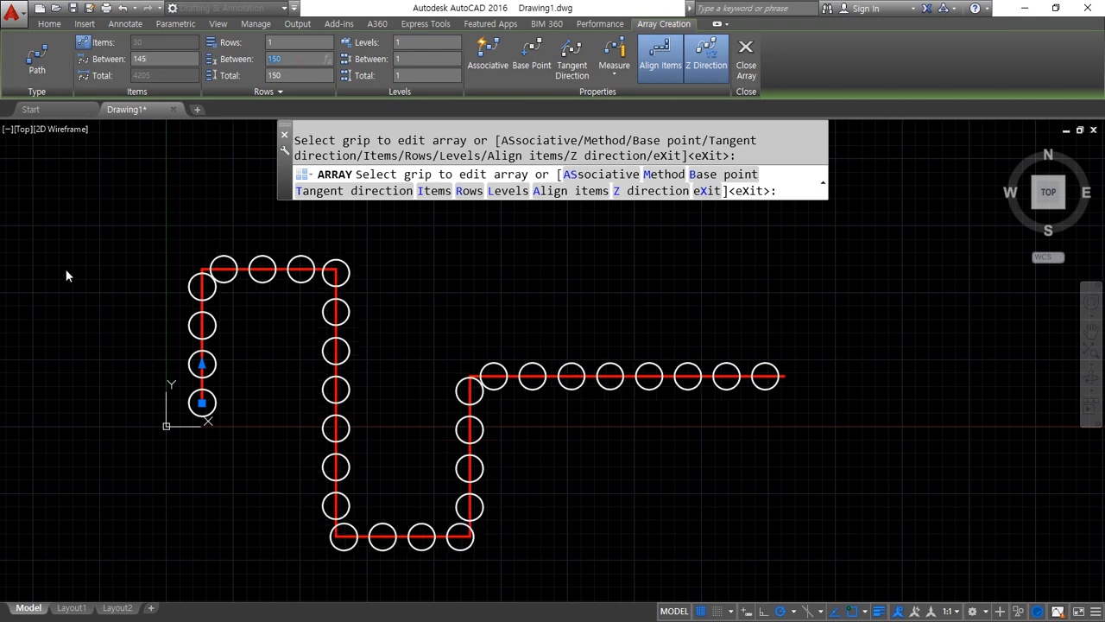
left_click(746, 62)
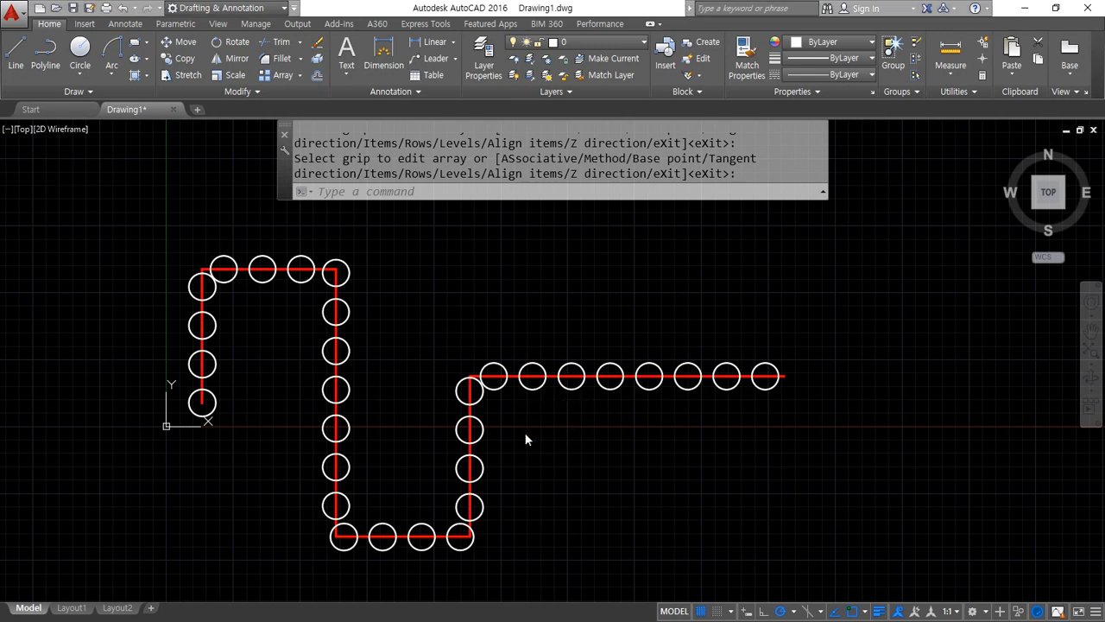
Erase the red polyline and all the arrayed circles from the drawing
left_click(882, 574)
left_click(42, 204)
key("Delete")
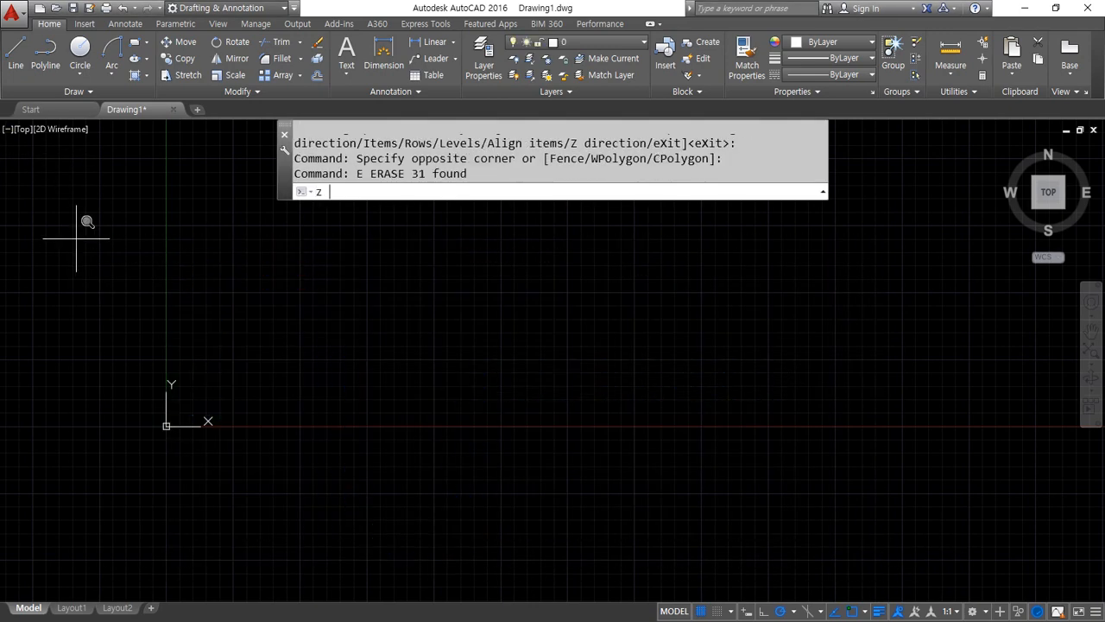
Zoom to the whole drawing and start a CV-method spline, placing control points around a large, rounded upper wing lobe
type("z")
key("Return")
type("a")
key("Return")
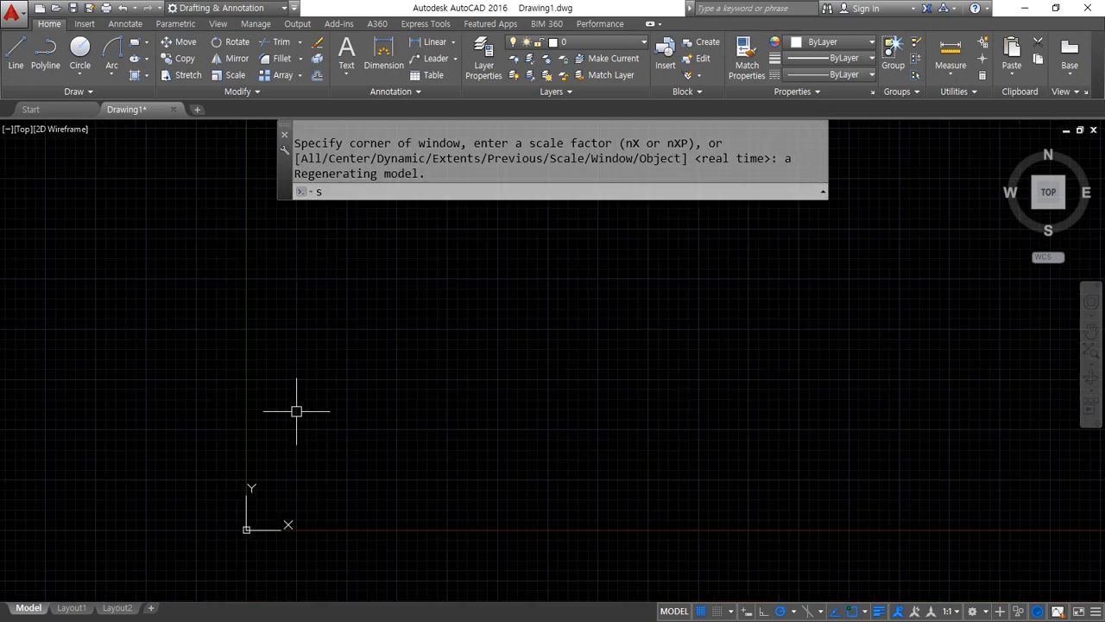
type("spl")
key("Return")
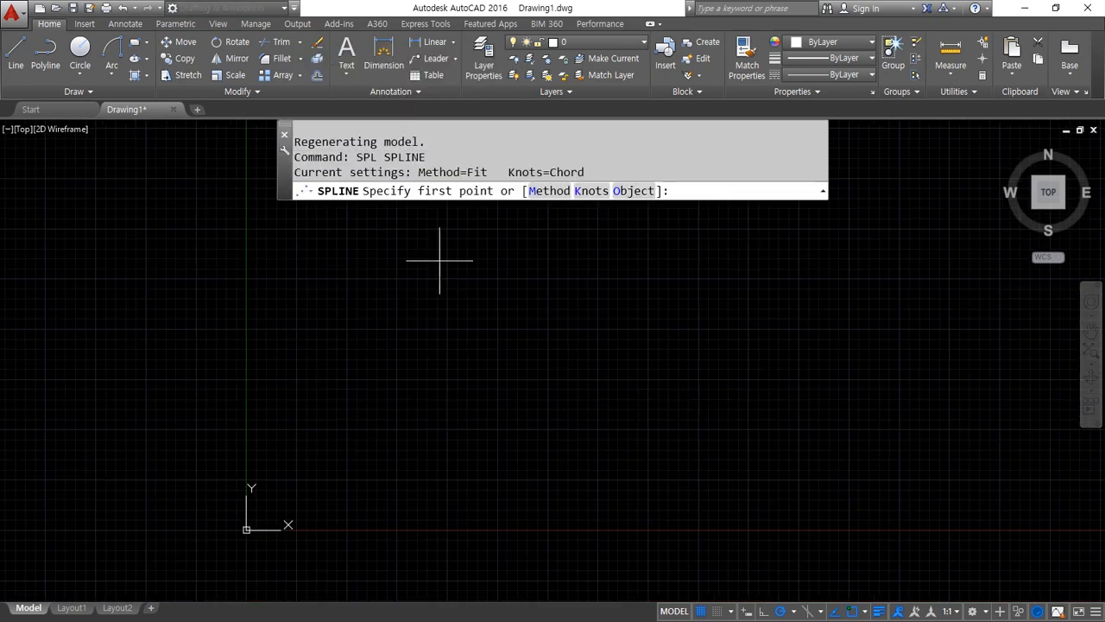
left_click(555, 192)
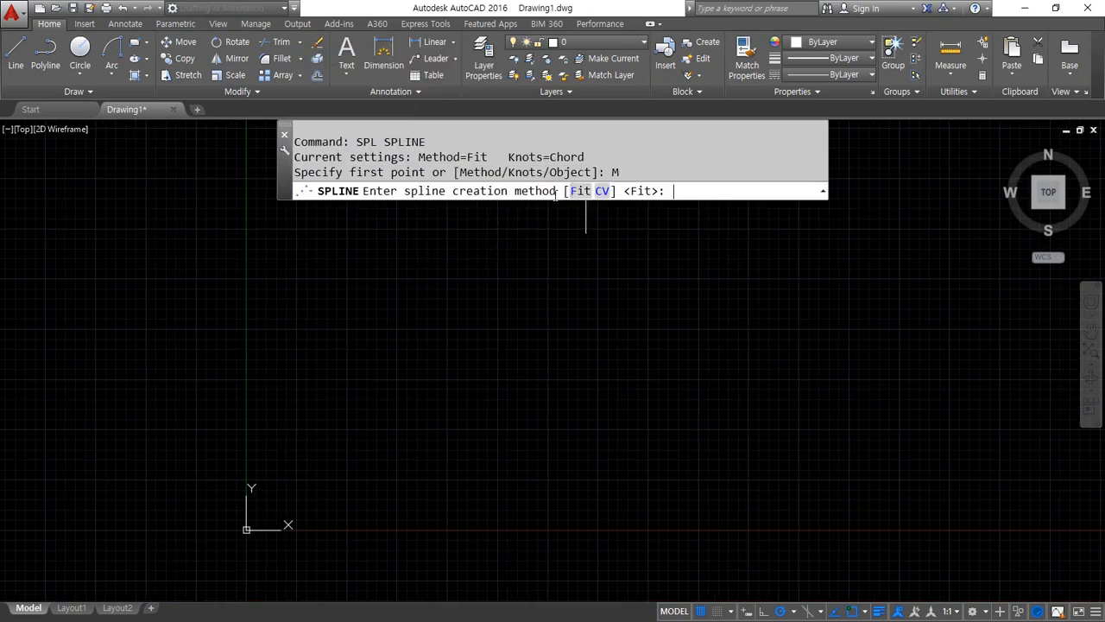
left_click(602, 191)
left_click(509, 344)
left_click(421, 225)
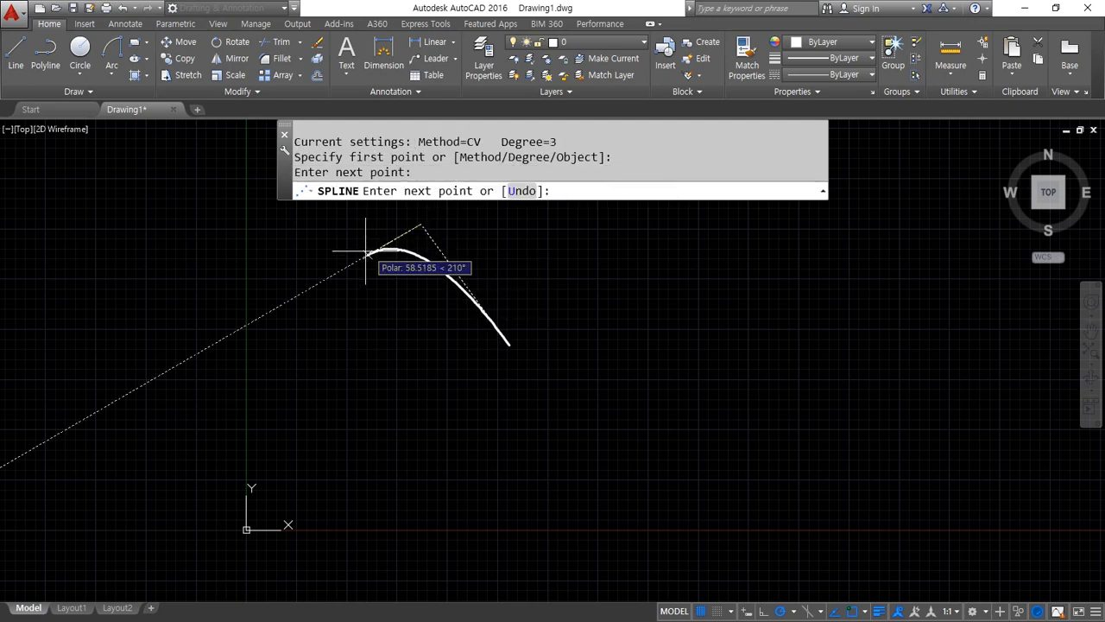
left_click(341, 269)
left_click(329, 361)
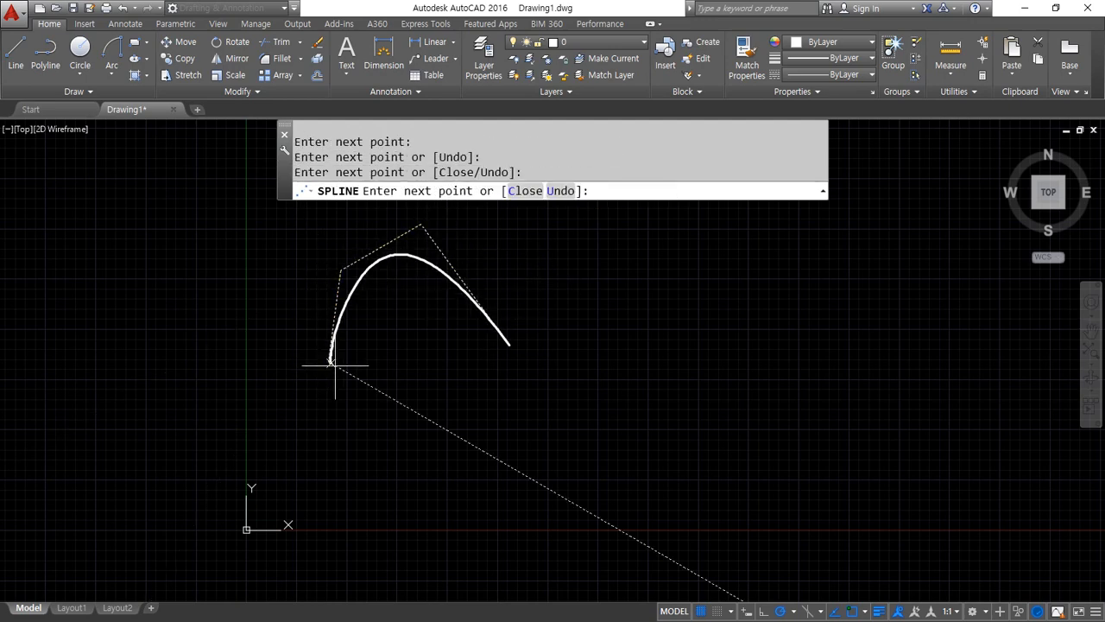
left_click(467, 363)
Continue the CV spline around a small lower lobe and a long, narrow tail, and close the curve
left_click(474, 367)
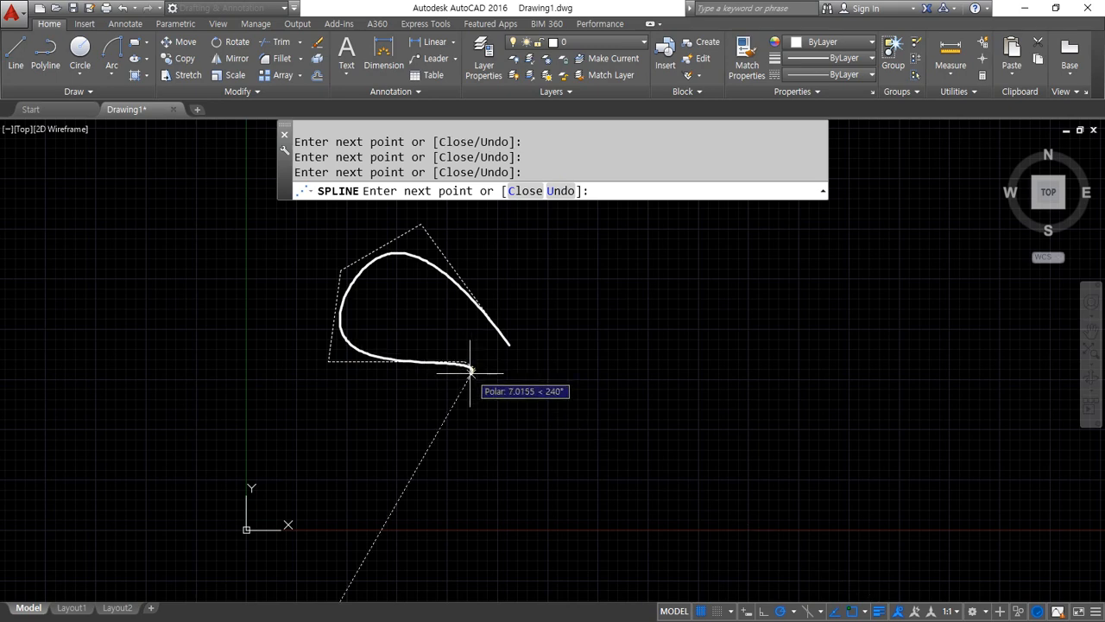
left_click(448, 410)
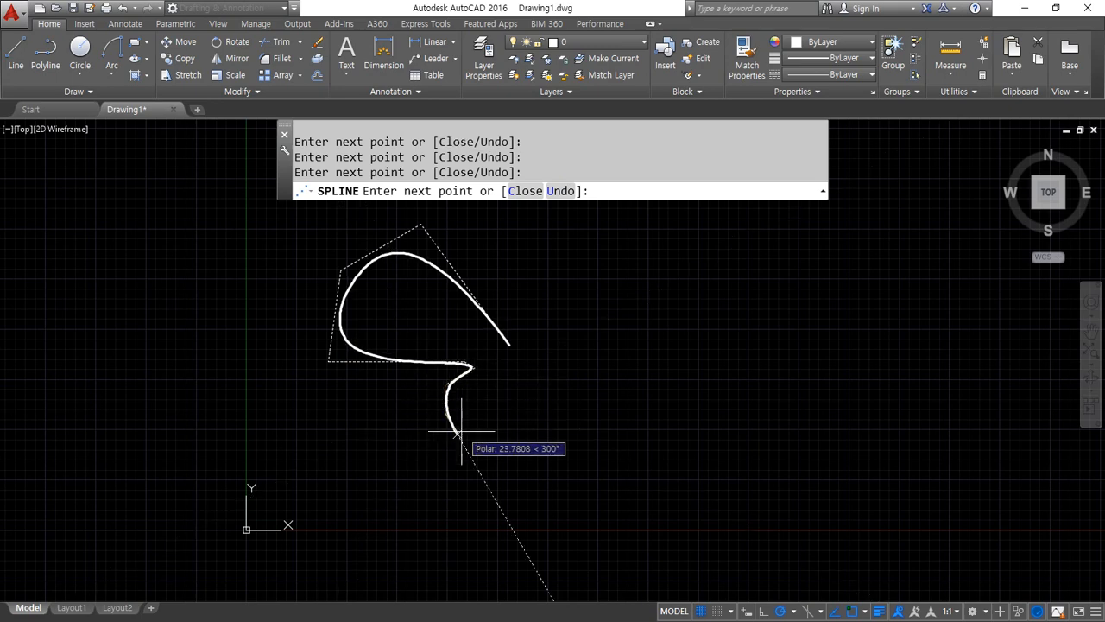
left_click(492, 425)
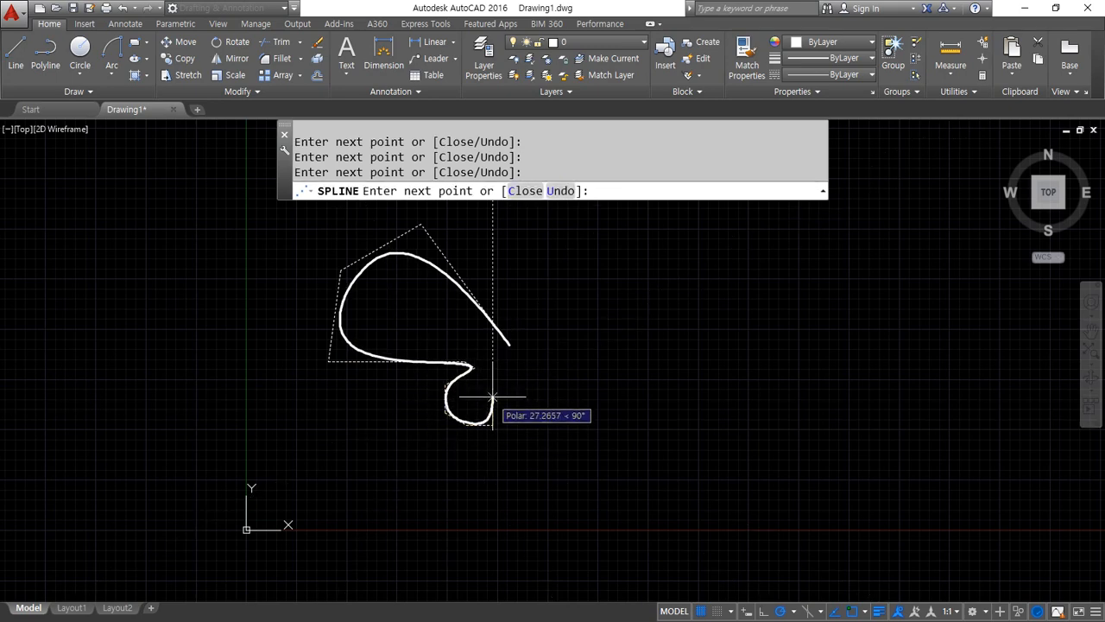
left_click(480, 486)
left_click(480, 562)
left_click(495, 589)
left_click(505, 571)
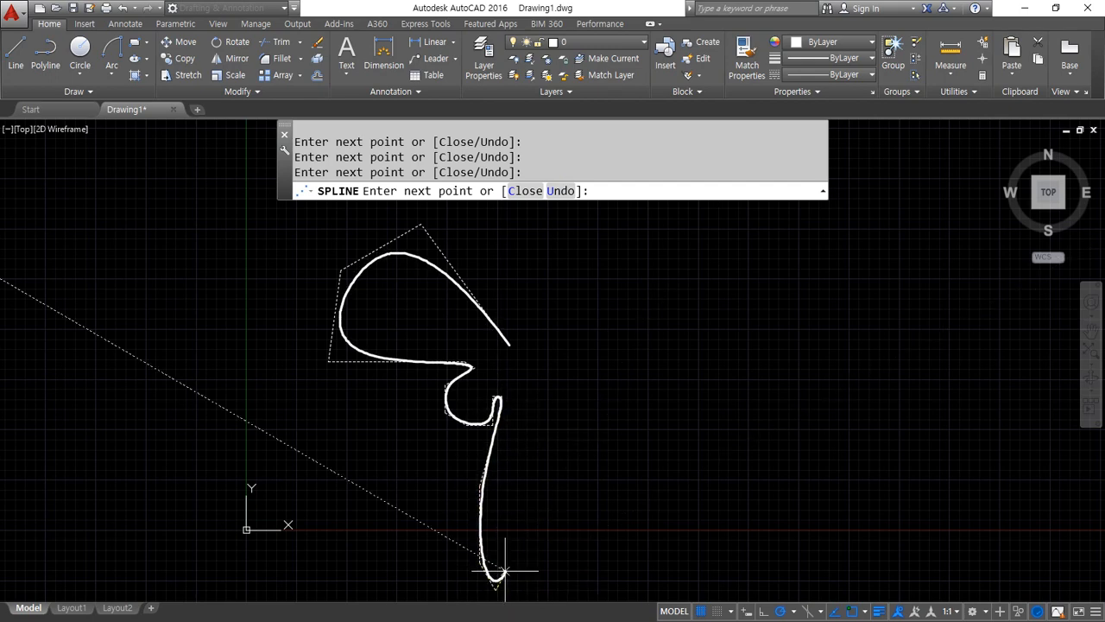
left_click(492, 546)
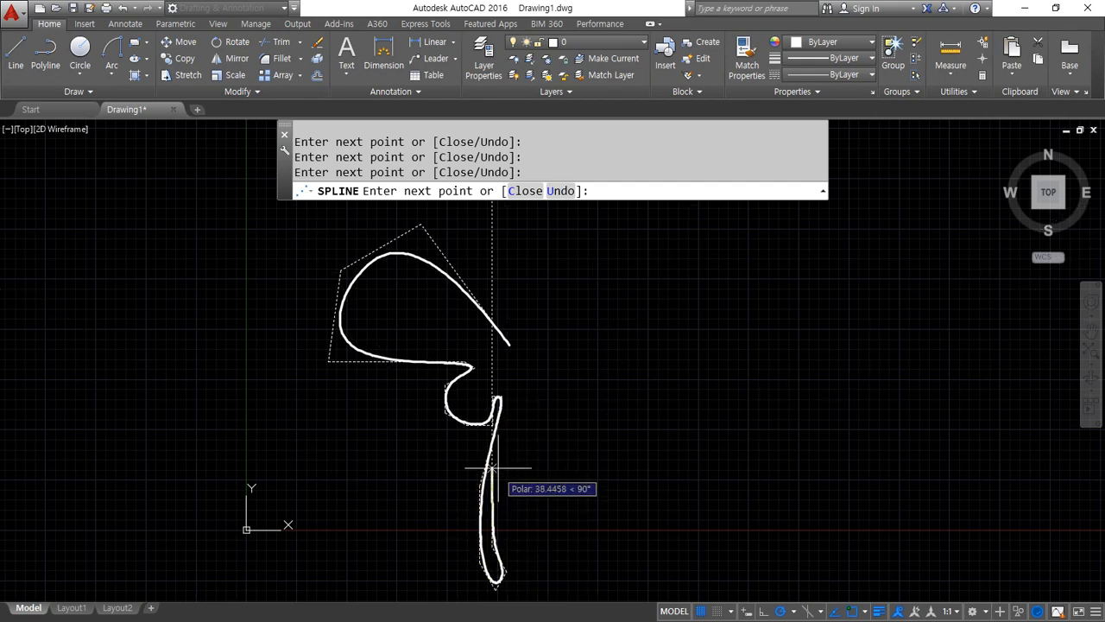
type("c")
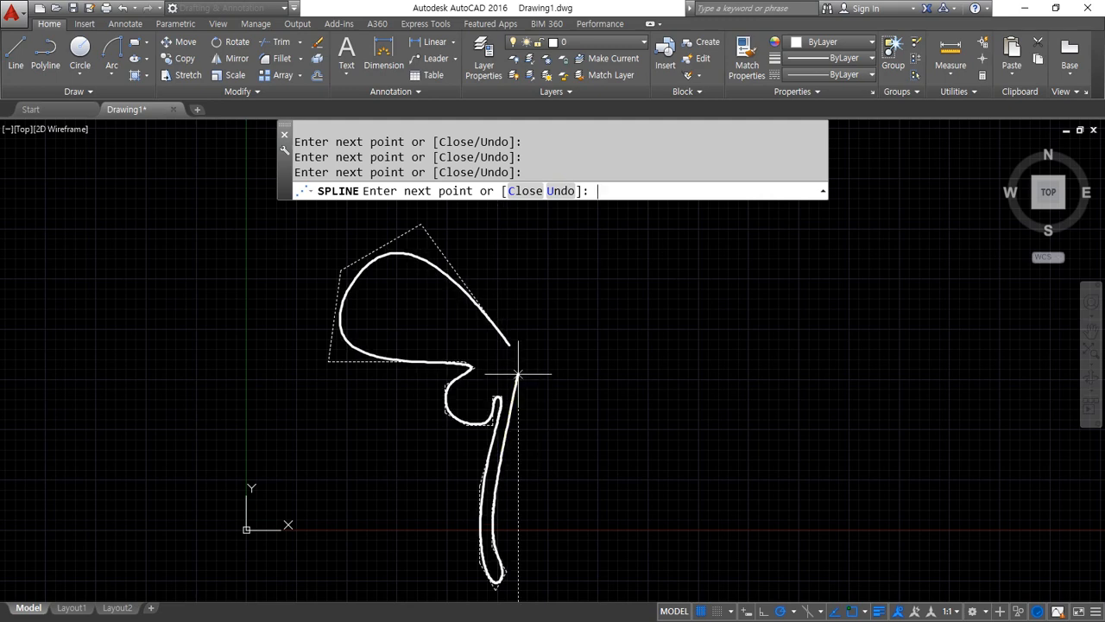
key("Return")
Stretch the closed spline's start control vertex upward to round the wing's outer edge
left_click(506, 349)
left_click(508, 339)
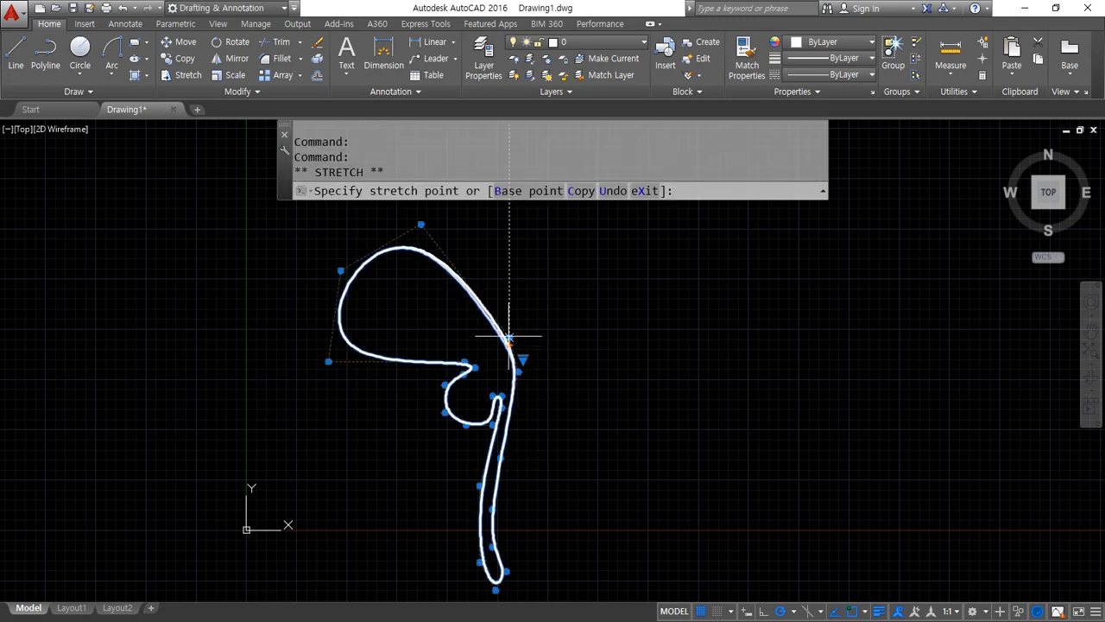
key("Escape")
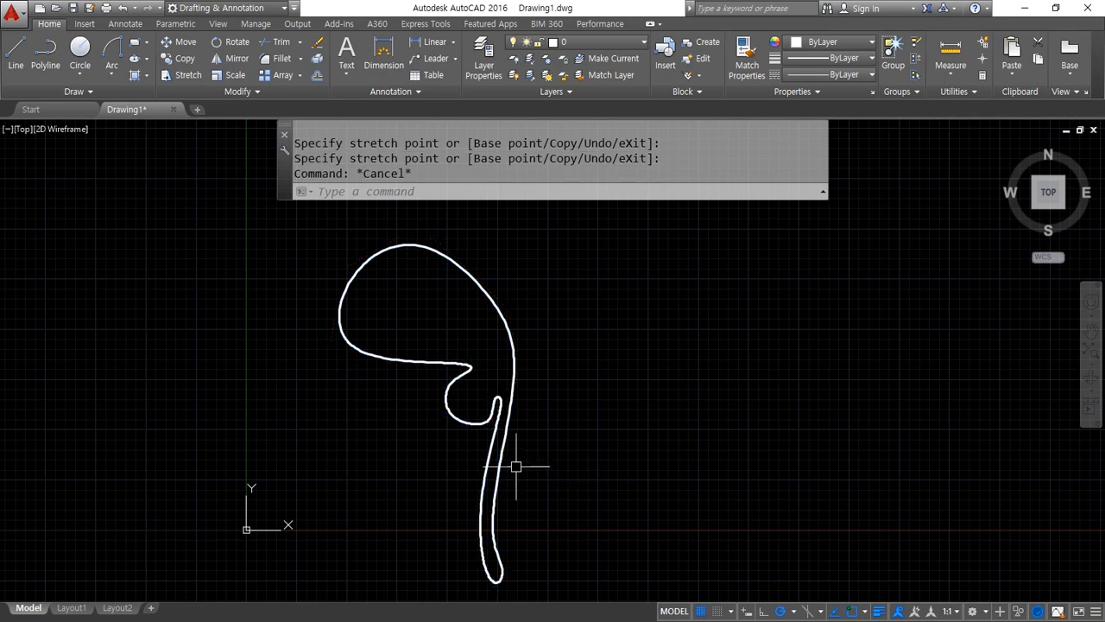
Stretch the control vertex at the notch between the two wing lobes toward the spline's right edge to deepen the notch
scroll(467, 369, "up", 6)
left_click(478, 378)
left_click(471, 388)
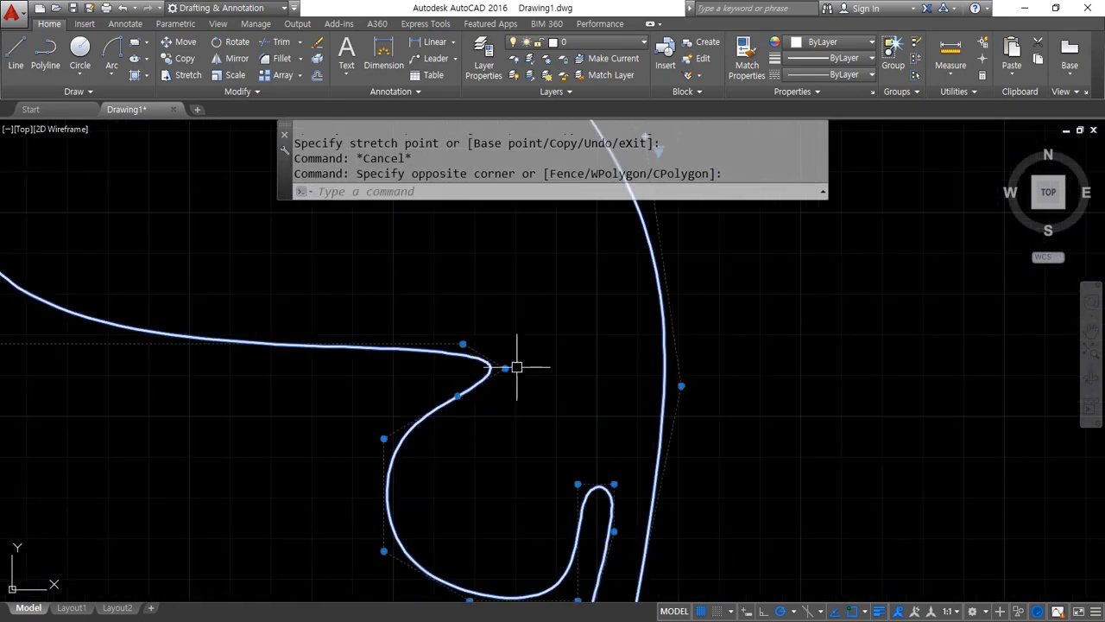
left_click(505, 368)
left_click(618, 345)
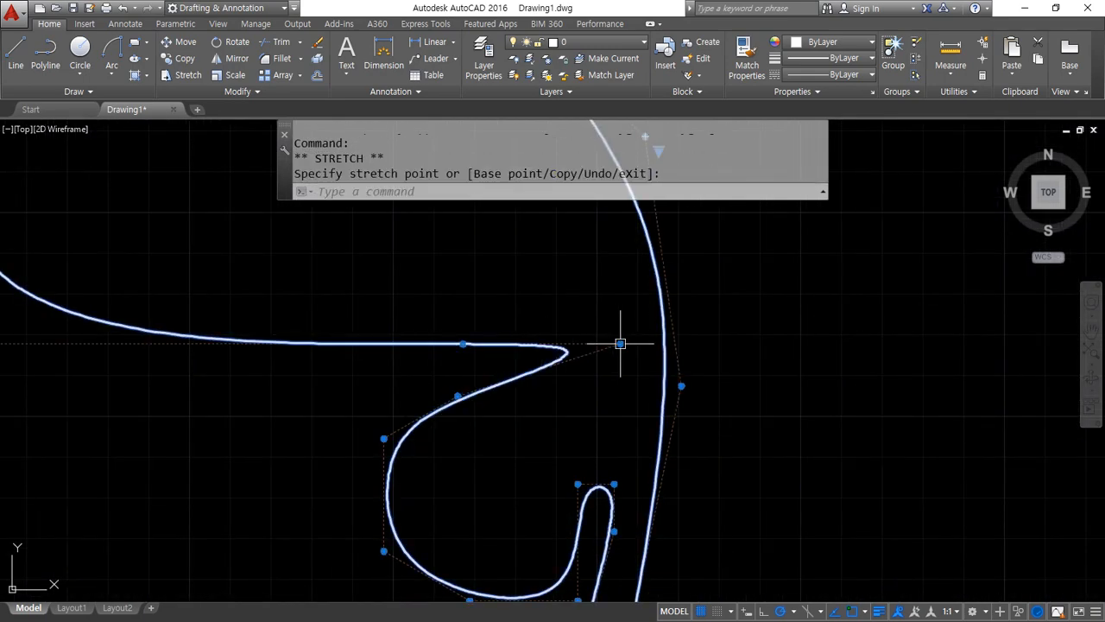
scroll(466, 386, "down", 3)
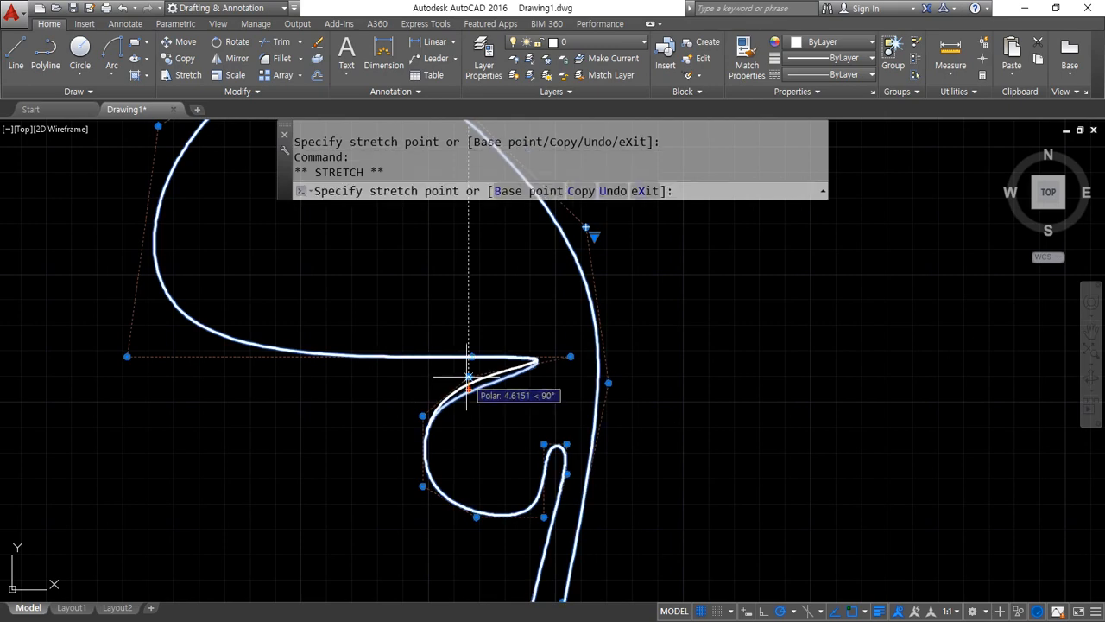
key("Escape")
key("Escape")
scroll(640, 475, "down", 3)
scroll(640, 475, "down", 2)
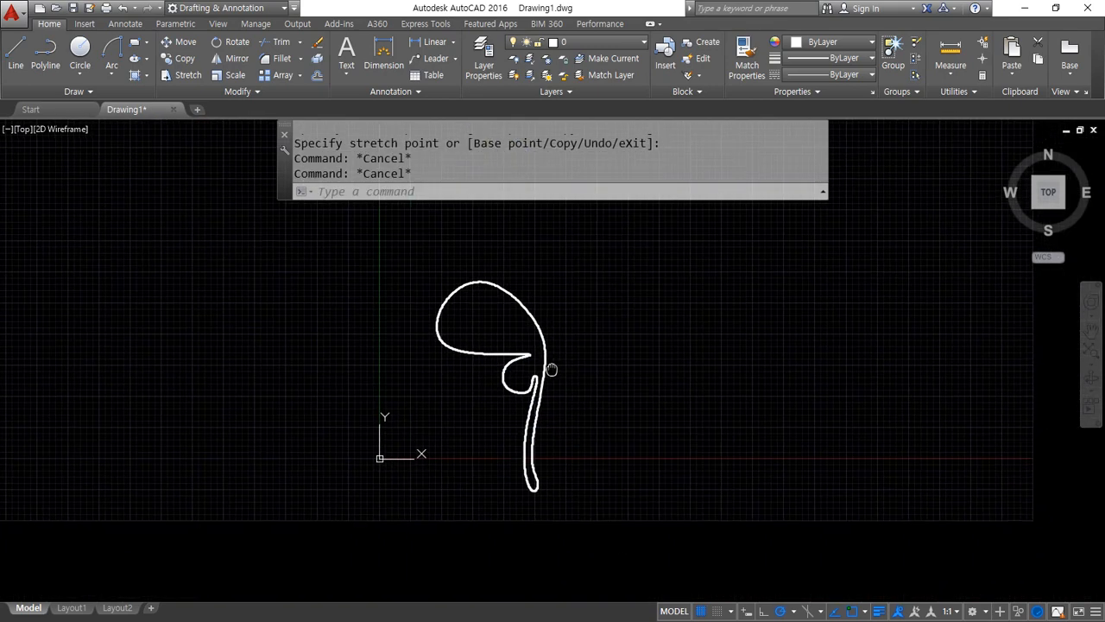
Reshape the spline's long tail by stretching the control vertices on both of its sides to the left
scroll(548, 371, "up", 5)
left_click(508, 436)
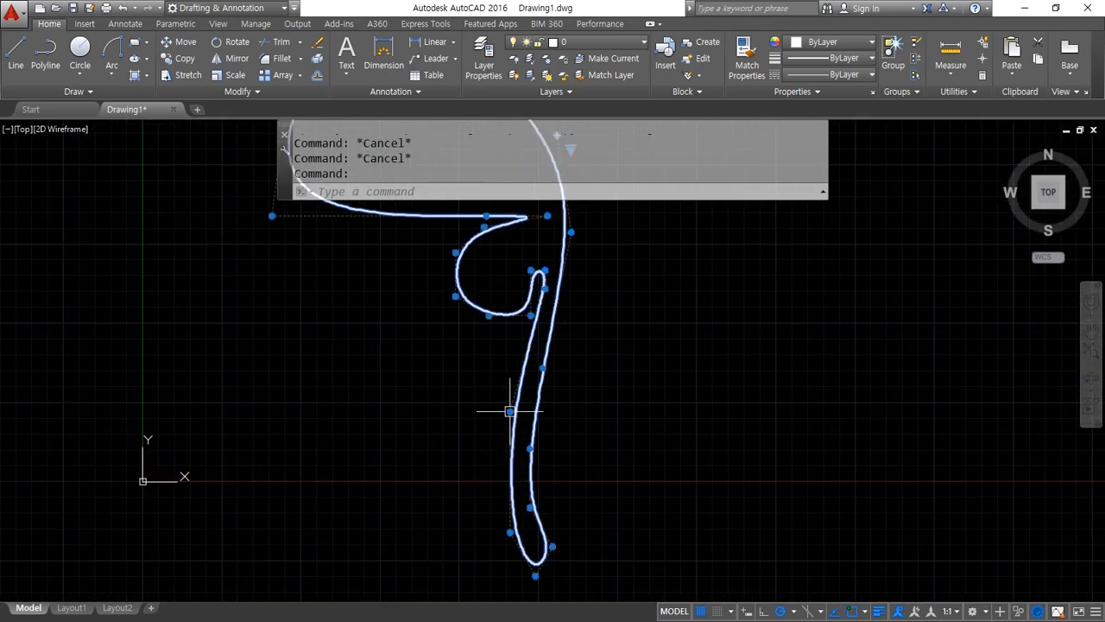
left_click(510, 411)
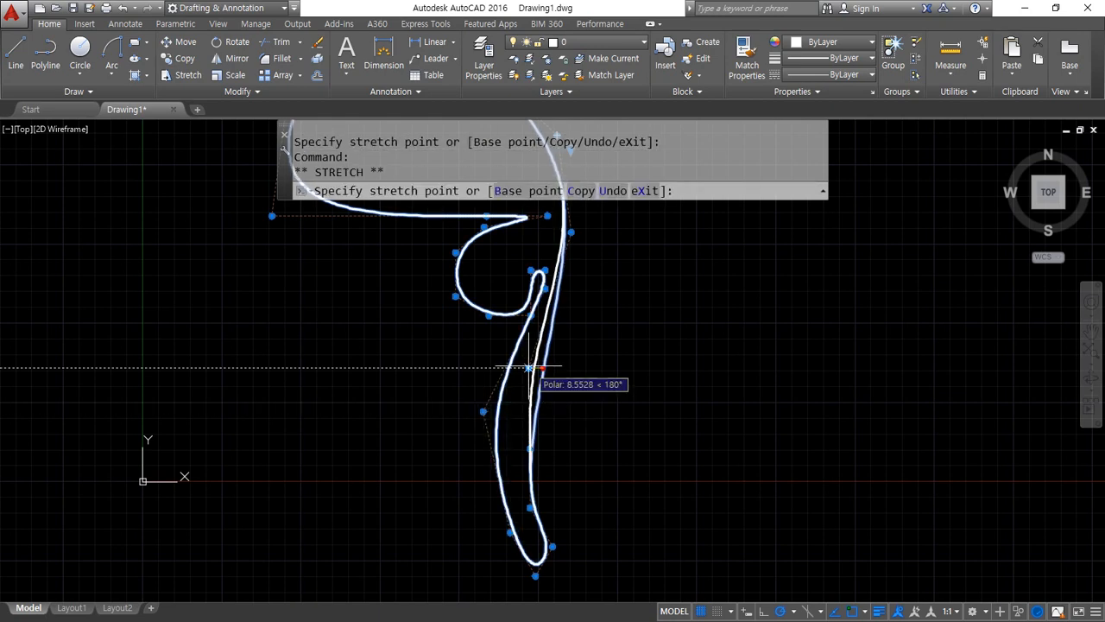
left_click(497, 429)
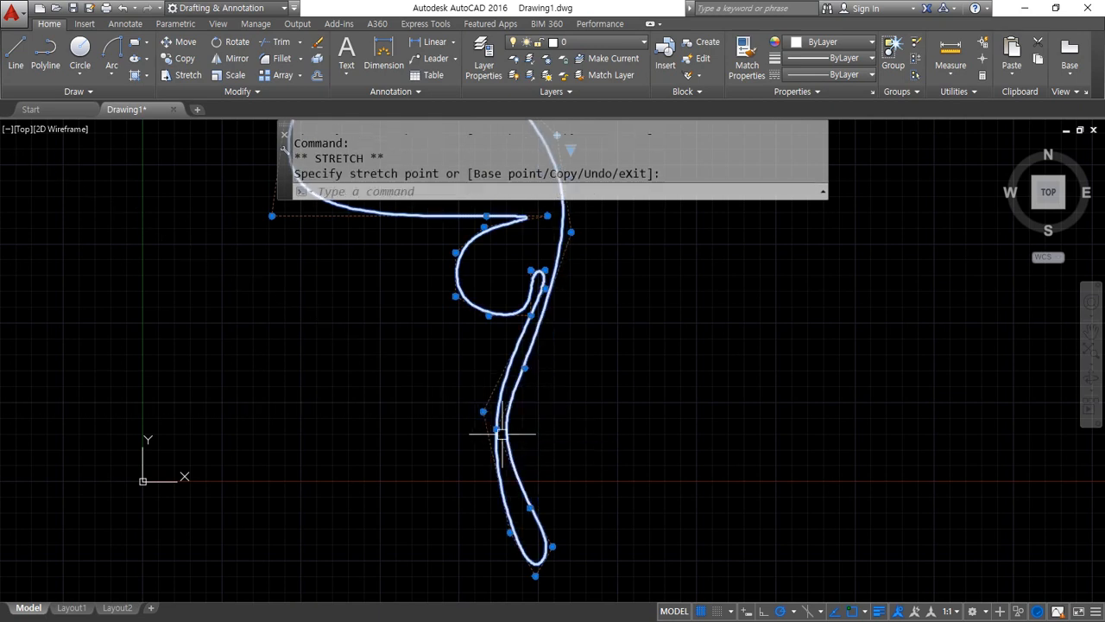
left_click(509, 532)
left_click(478, 532)
left_click(530, 508)
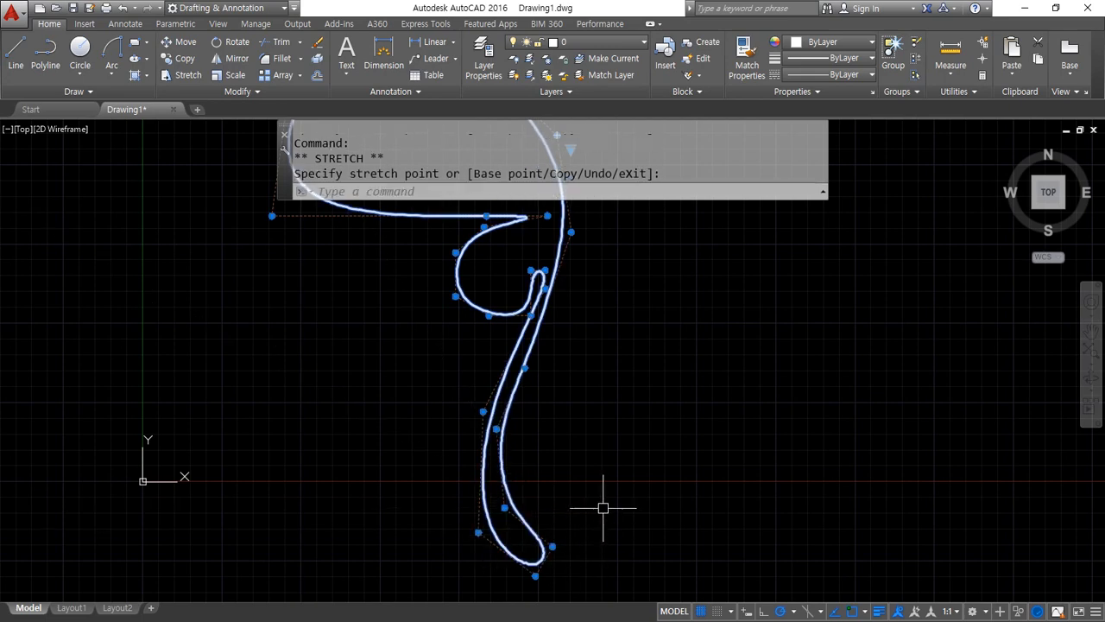
key("Escape")
key("Escape")
scroll(599, 432, "down", 3)
Draw a vertical line just to the right of the wing spline
type("l")
key("Return")
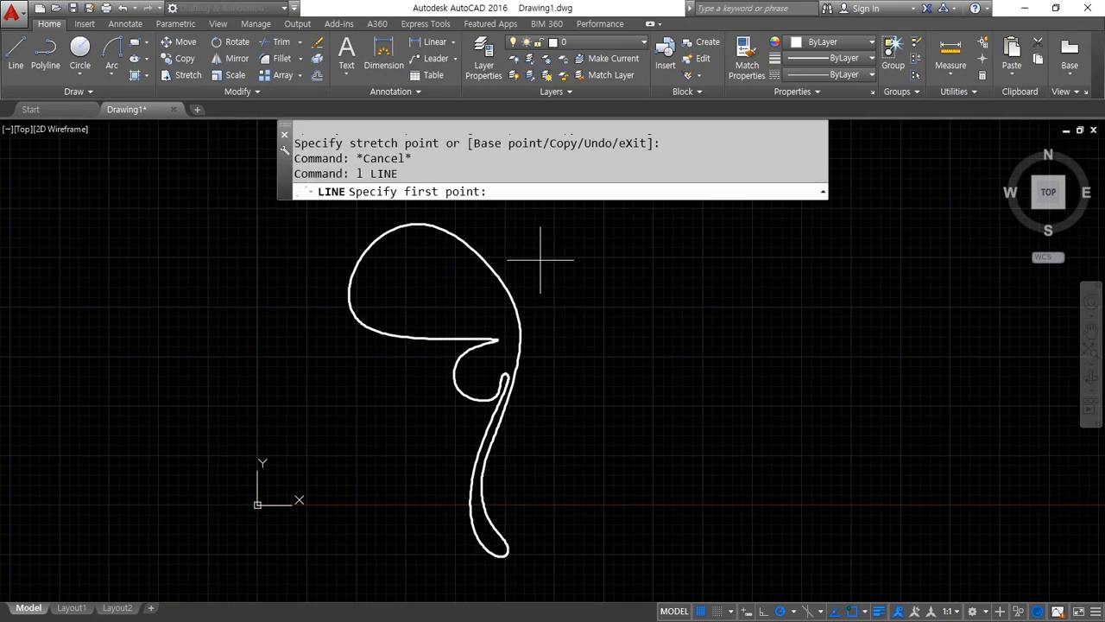
left_click(527, 264)
left_click(527, 442)
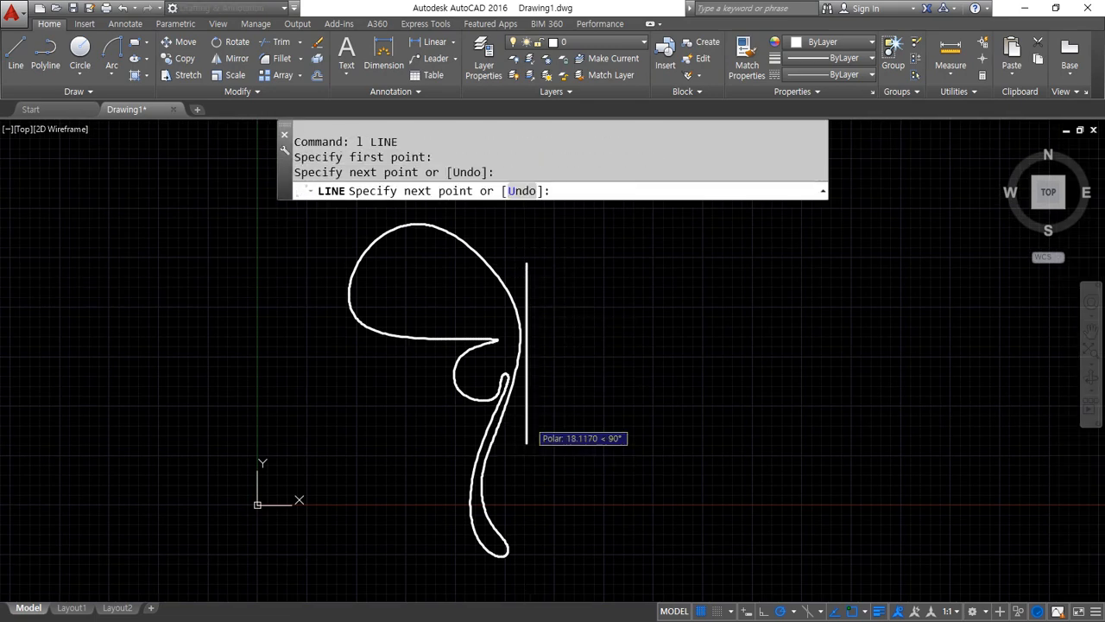
key("Return")
middle_click_drag(479, 360, 449, 360)
Switch to the Notepad command list, look at the MIrror (MI) entry, and return to AutoCAD
key("alt+Tab")
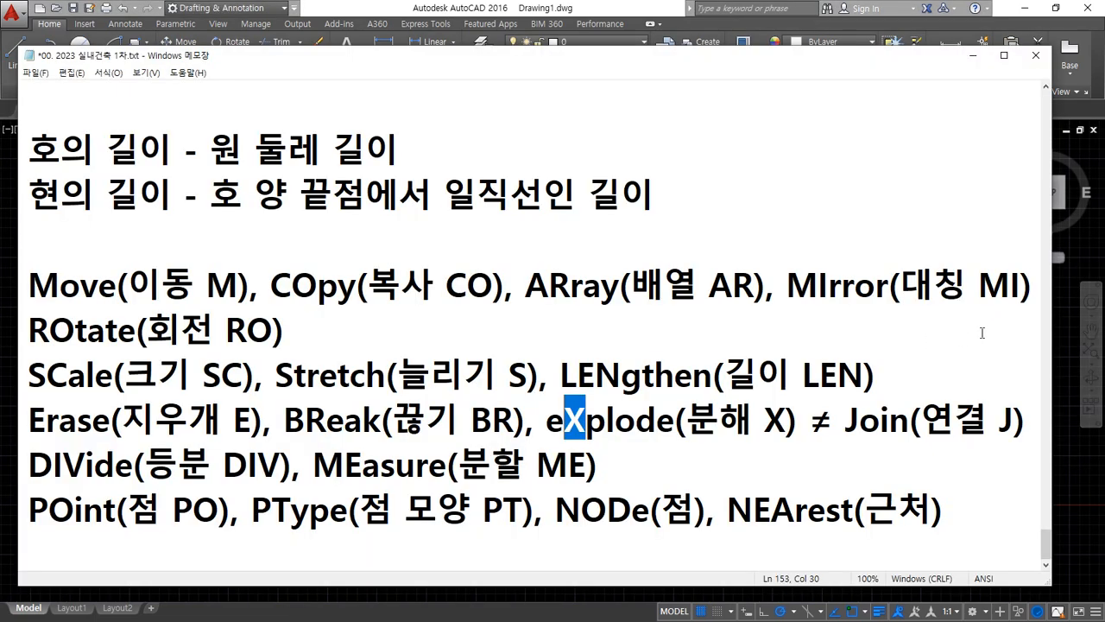
mouse_move(793, 304)
left_mouse_down()
mouse_move(974, 306)
mouse_move(782, 319)
left_mouse_up()
key("Escape")
key("alt+Tab")
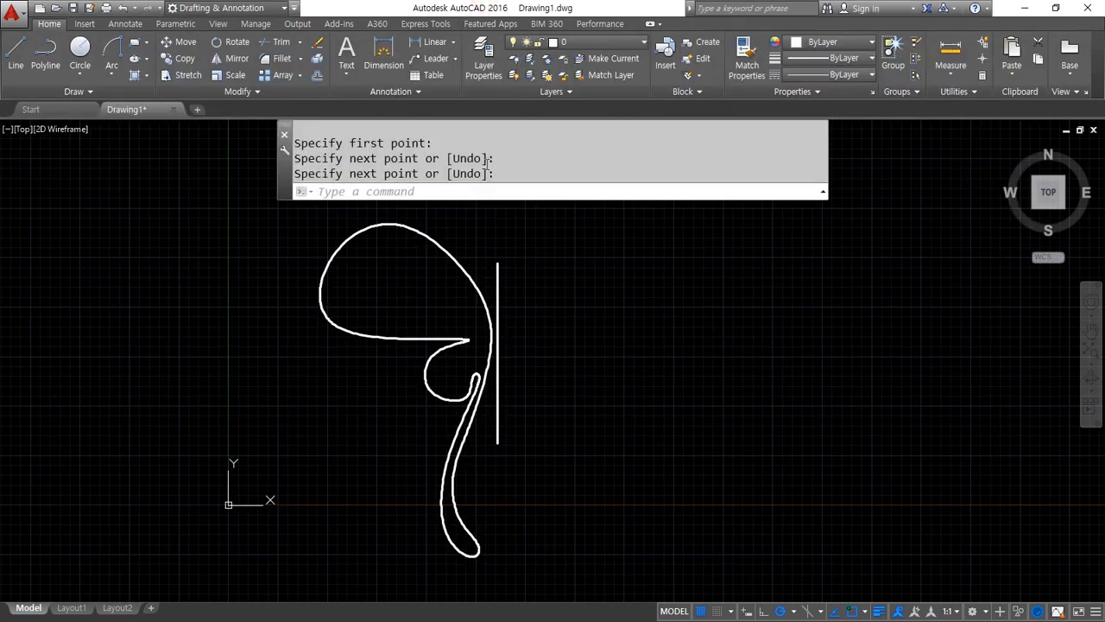
Start the Mirror command and select the wing spline as the object to mirror
type("mi")
key("Return")
left_click(437, 248)
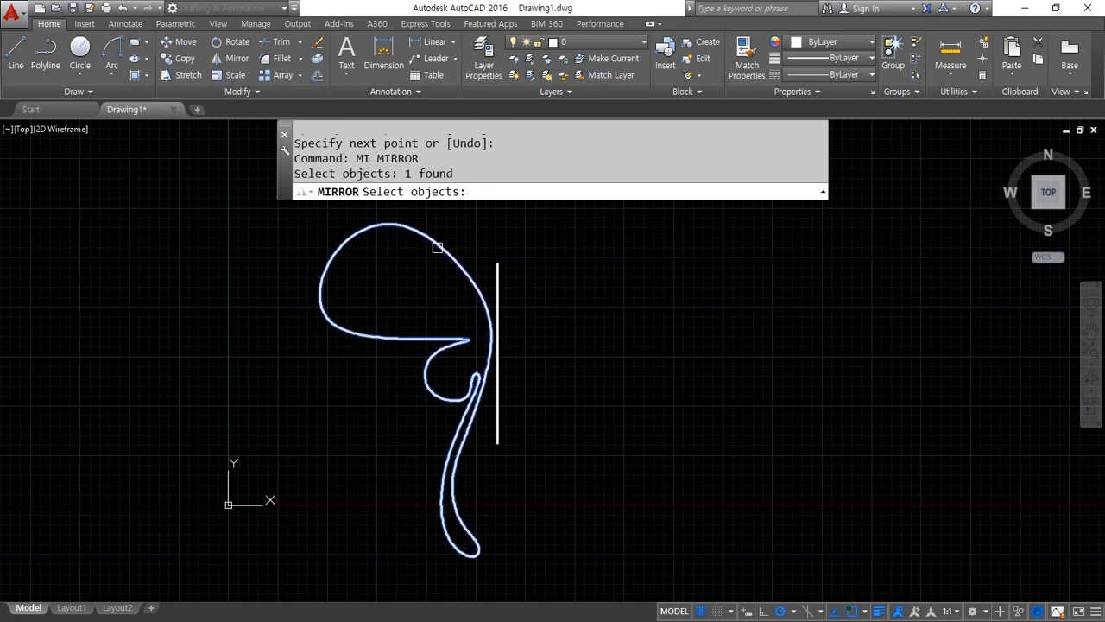
mouse_move(389, 377)
left_mouse_down()
mouse_move(366, 316)
mouse_move(380, 377)
left_mouse_up()
mouse_move(412, 332)
left_mouse_down()
mouse_move(686, 299)
mouse_move(673, 312)
left_mouse_up()
key("e")
left_click_drag(505, 253, 505, 497)
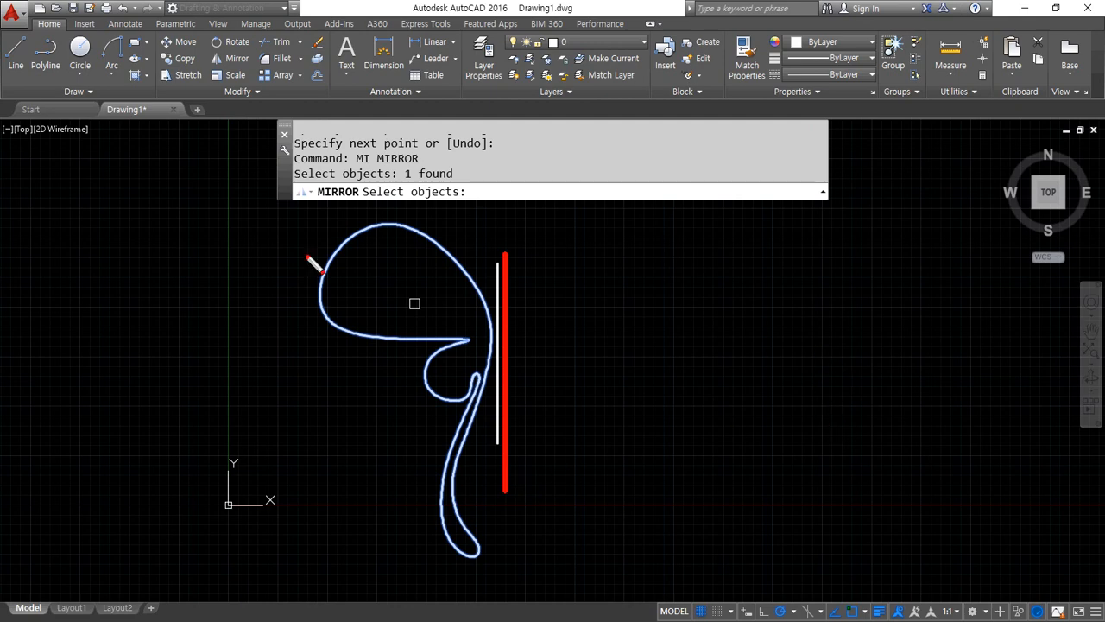
key("Escape")
Mirror the selected wing spline about the vertical line from its upper to its lower endpoint, keeping the source object
key("Return")
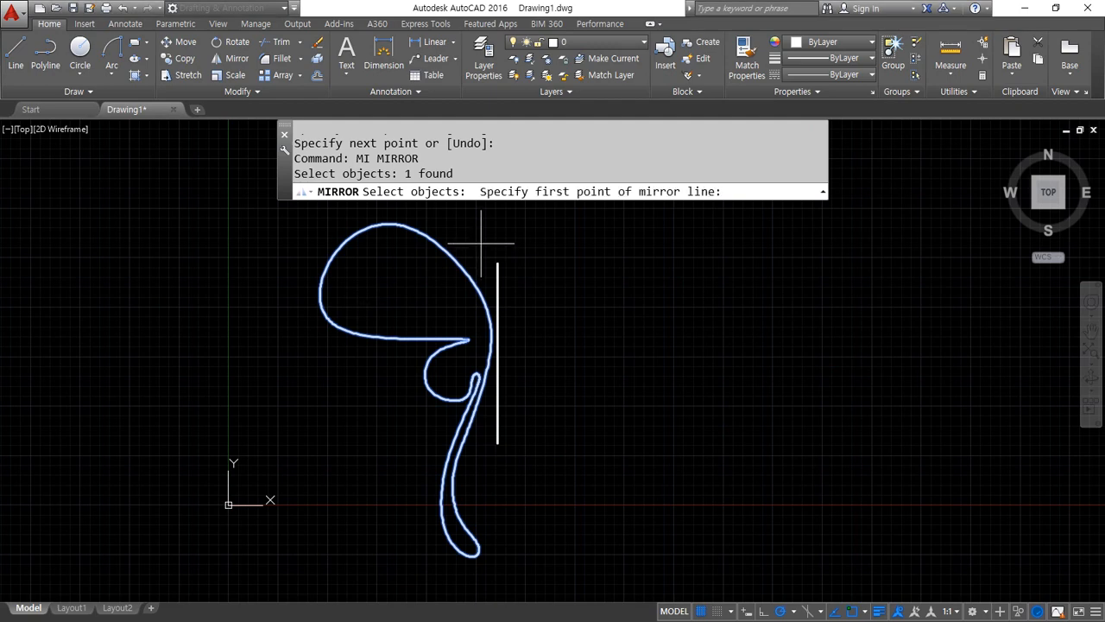
left_click(497, 263)
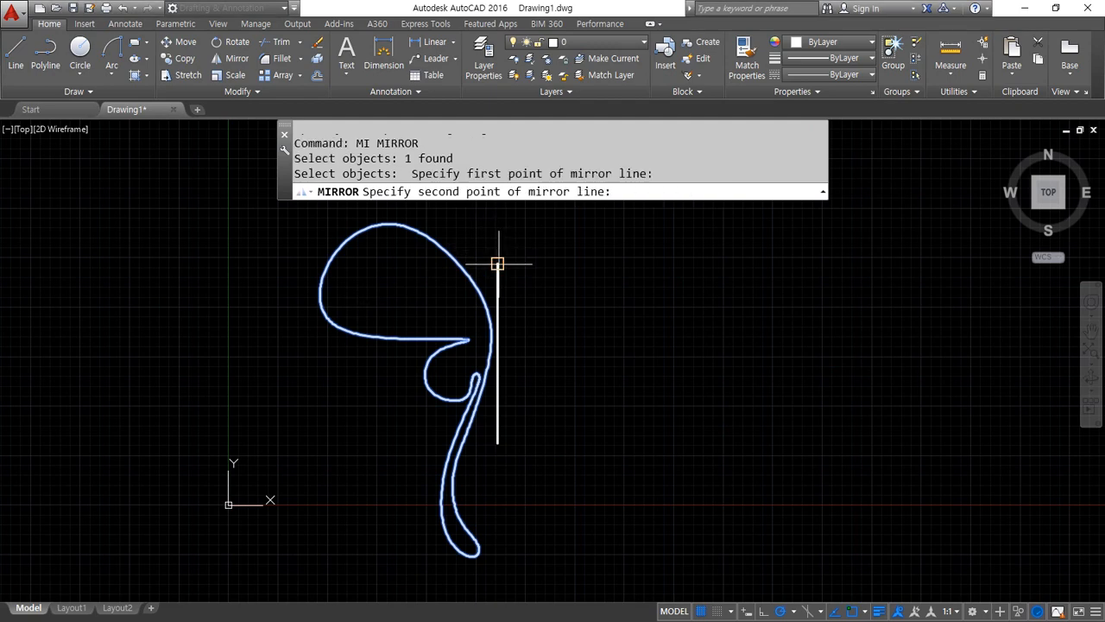
left_click(498, 439)
key("Return")
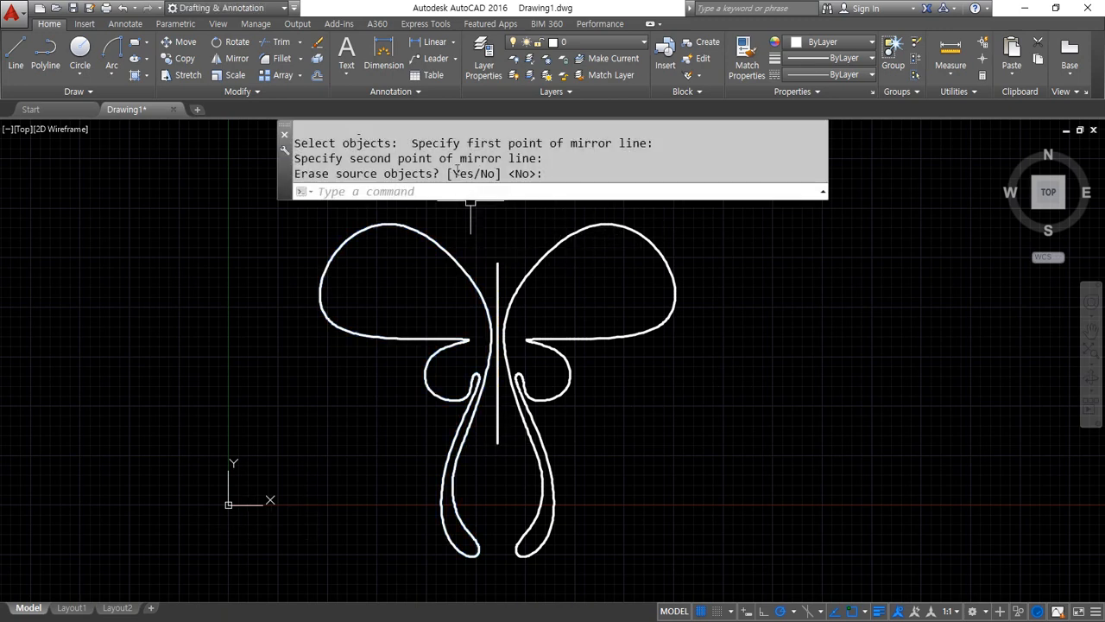
scroll(456, 169, "up", 3)
scroll(432, 163, "down", 3)
left_click_drag(296, 187, 581, 187)
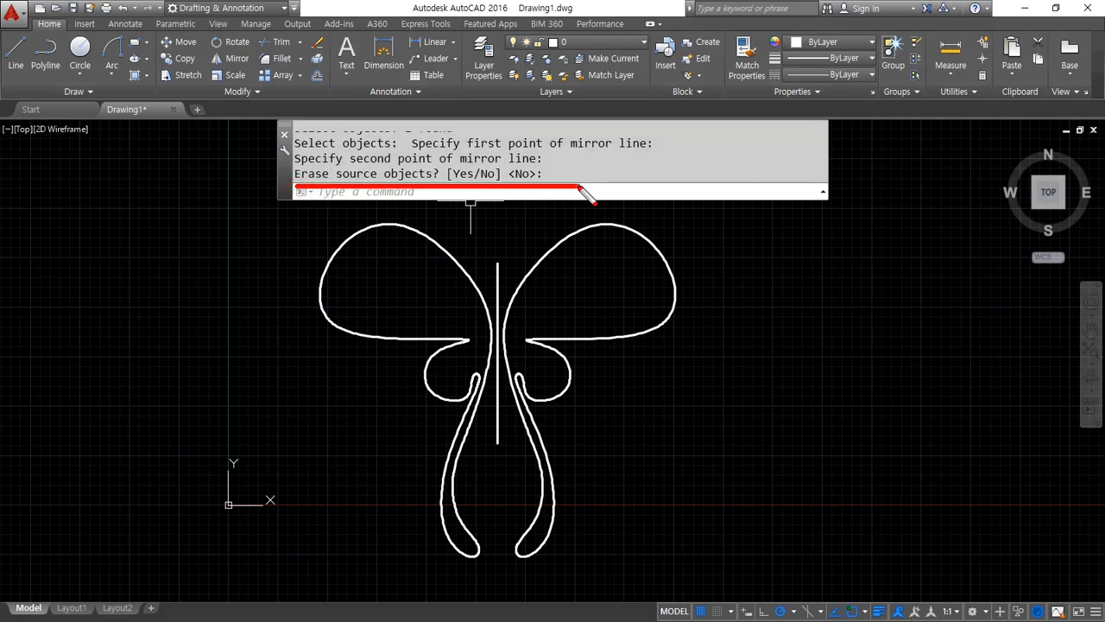
Draw a narrow vertical ellipse as the body, with its axis on the mirror line and its width filling the gap between the wings
scroll(488, 358, "up", 4)
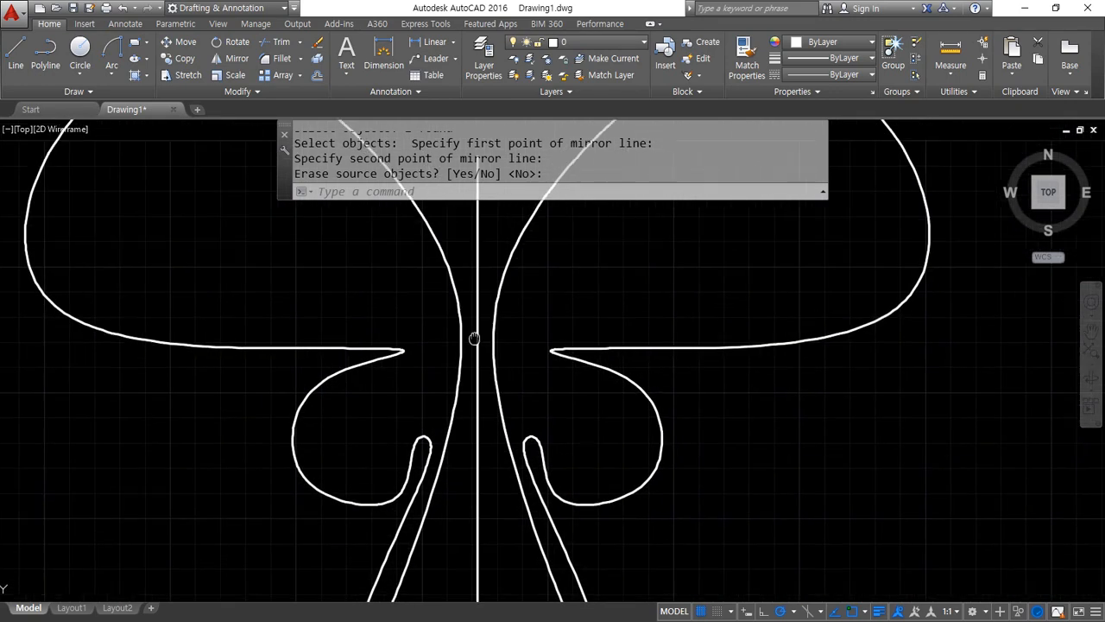
type("el")
key("Return")
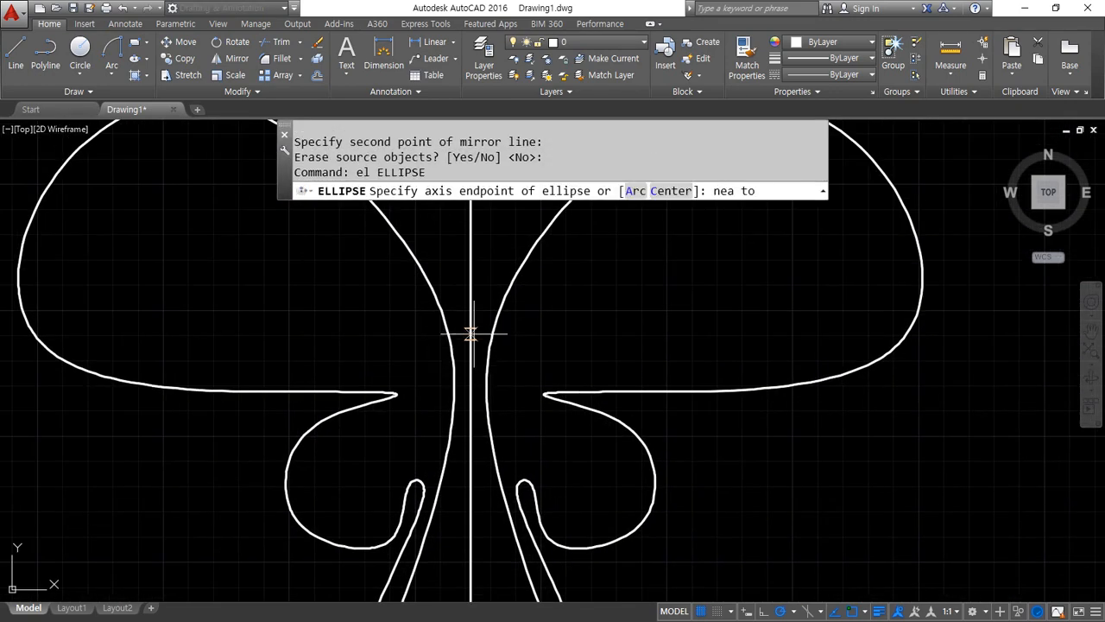
left_click(471, 334)
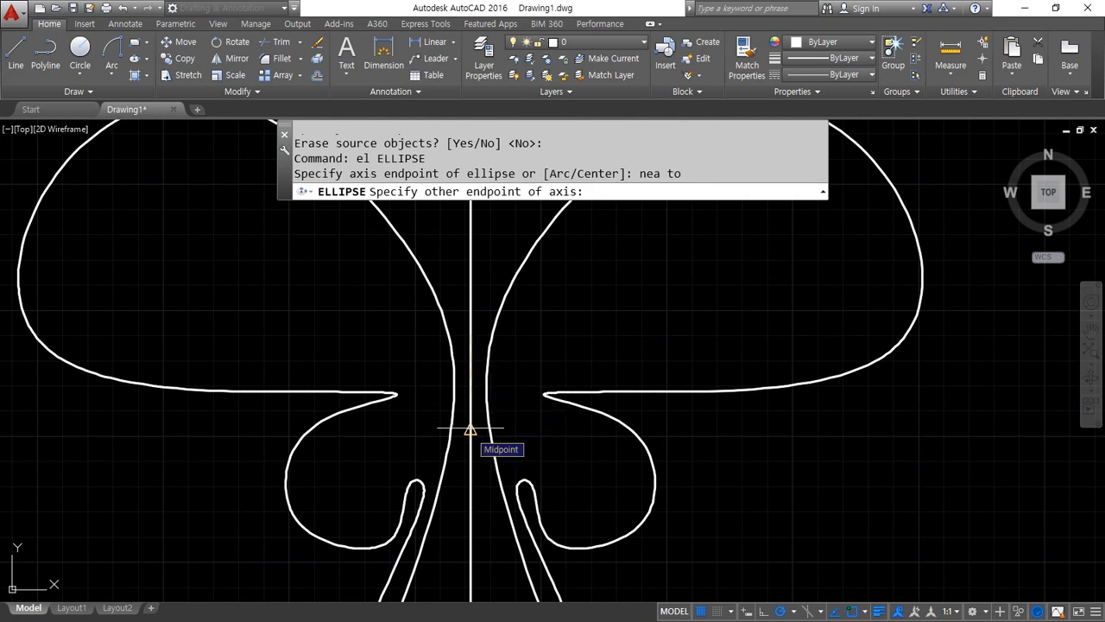
type("enas")
key("Return")
left_click(471, 444)
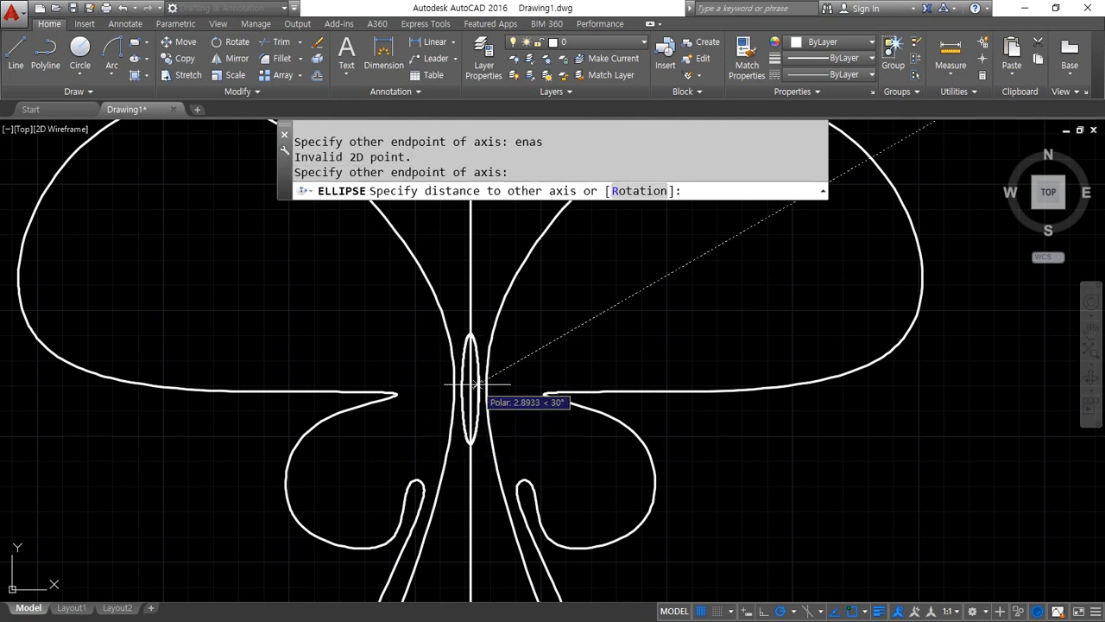
scroll(486, 388, "up", 4)
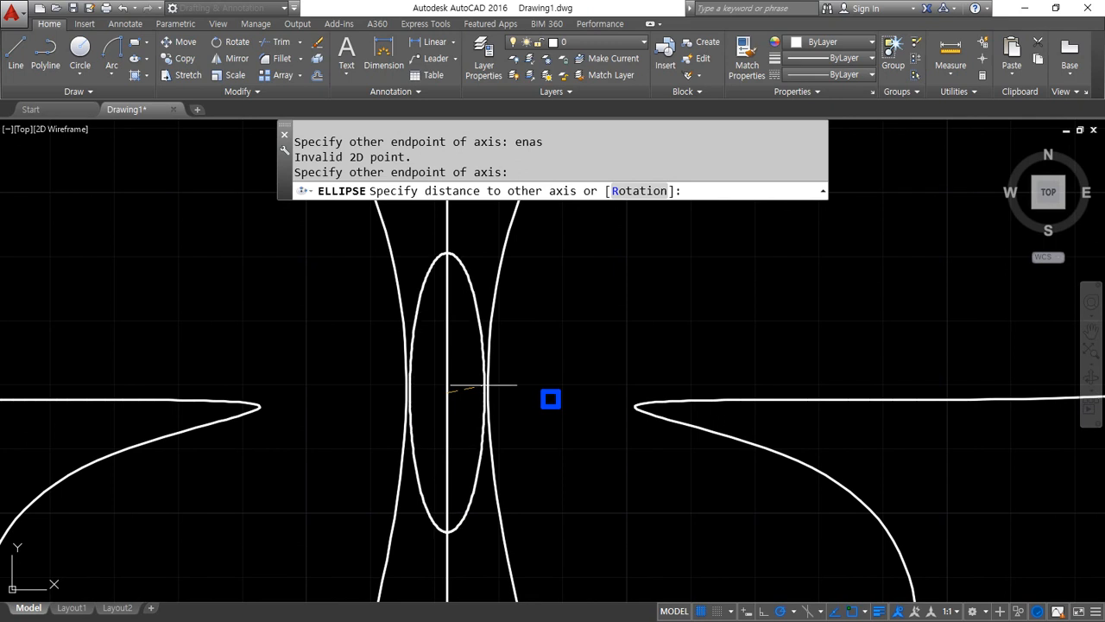
left_click(487, 392)
Draw a small head circle centred on the mirror line just above the body, with its radius reaching the ellipse's upper end
middle_click_drag(467, 293, 453, 400)
type("c")
key("Return")
type("nea")
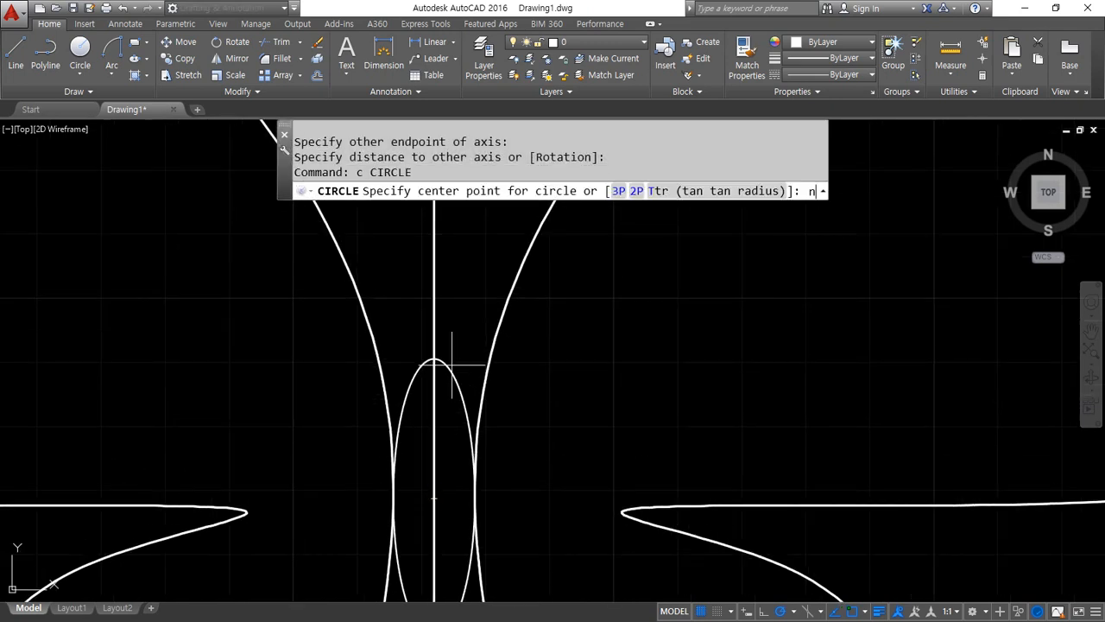
key("Return")
left_click(434, 325)
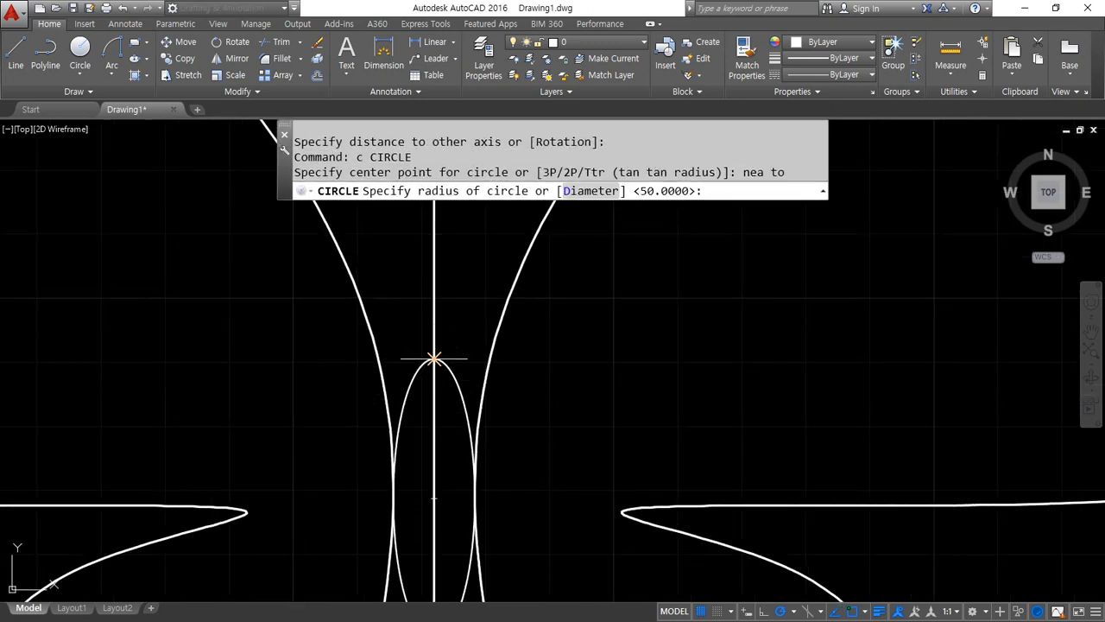
left_click(434, 344)
Erase the vertical mirror line running through the butterfly's body
left_click(434, 380)
type("e")
key("Return")
scroll(529, 449, "down", 4)
scroll(593, 506, "down", 3)
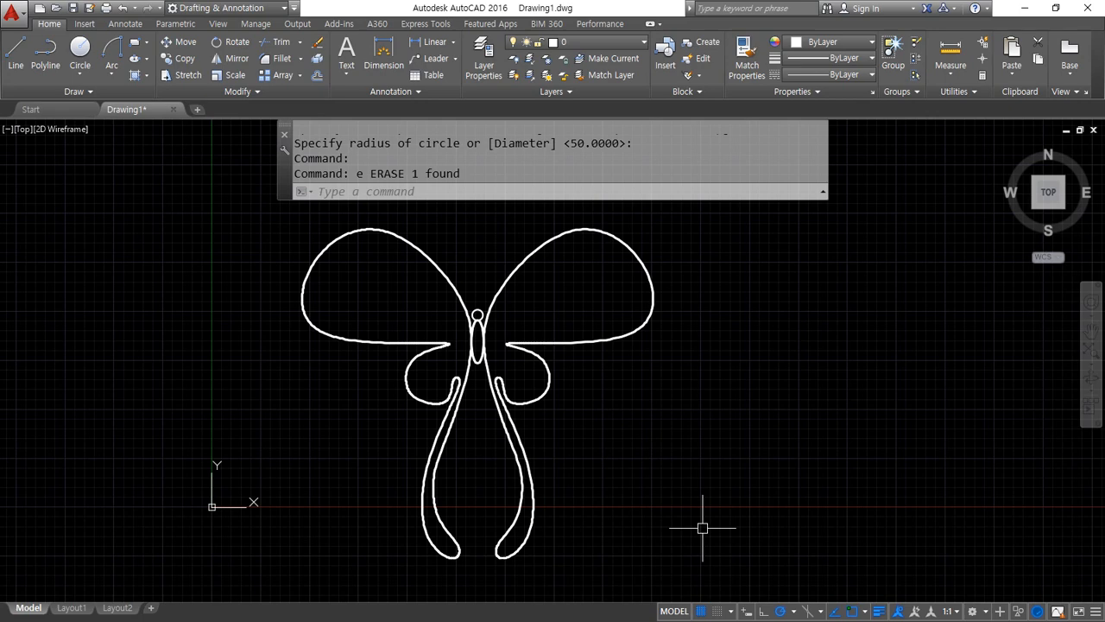
Draw a diagonal line sloping down to the right, just outside the butterfly's upper right wing
middle_click_drag(590, 354, 573, 481)
type("l")
key("Return")
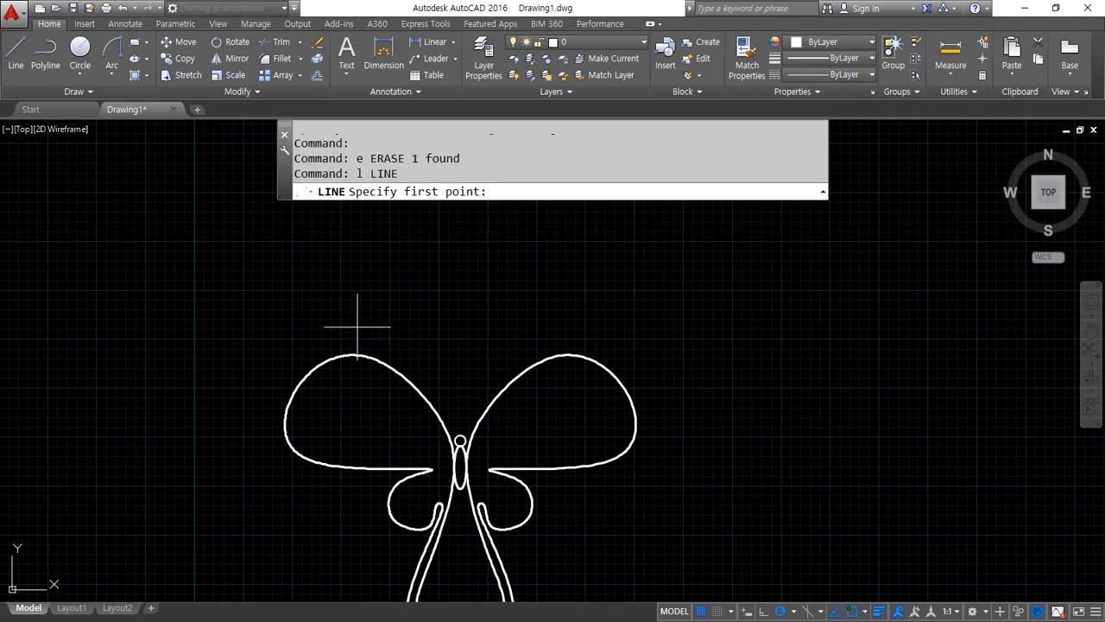
left_click(529, 236)
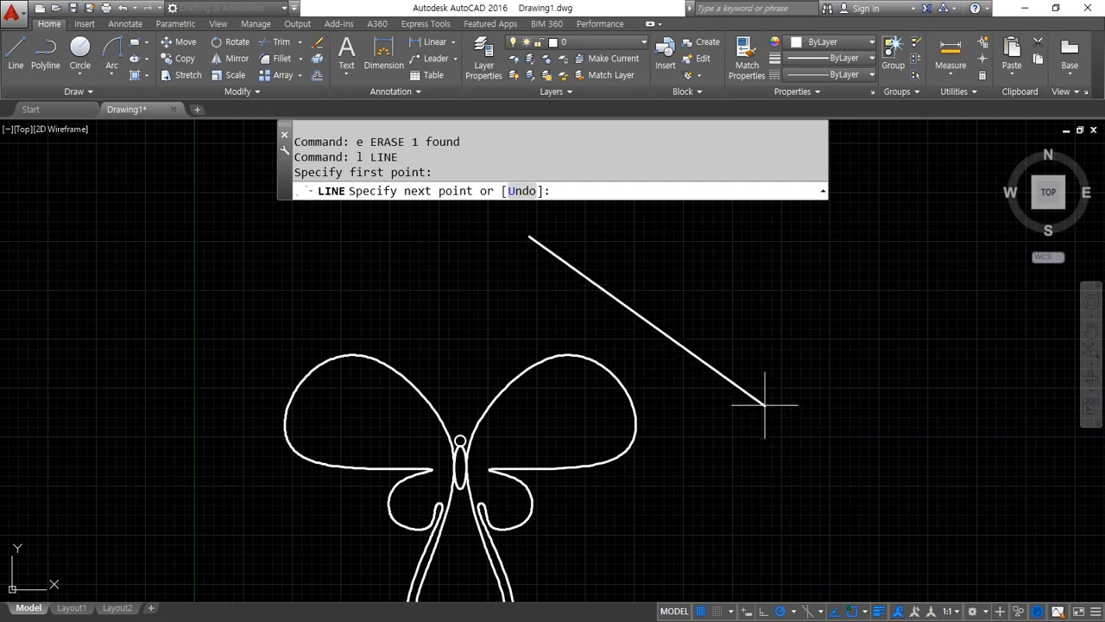
left_click(750, 476)
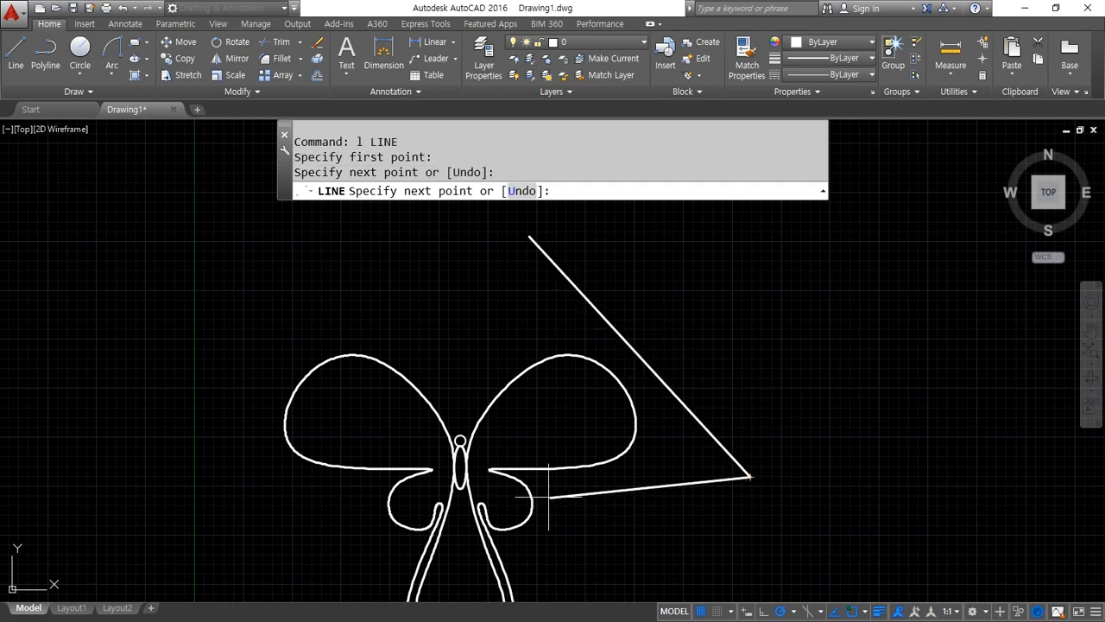
key("Return")
scroll(532, 471, "down", 2)
Mirror the whole butterfly about the diagonal line's two endpoints, erasing the source objects
type("mi")
key("Return")
left_click(594, 592)
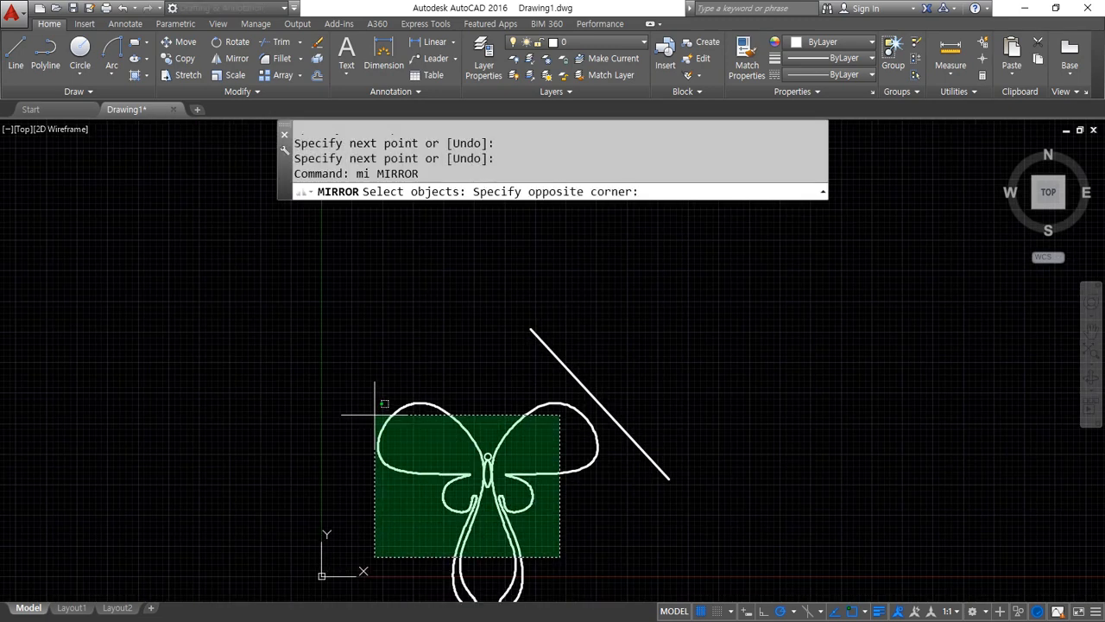
left_click(377, 396)
key("Return")
left_click(530, 329)
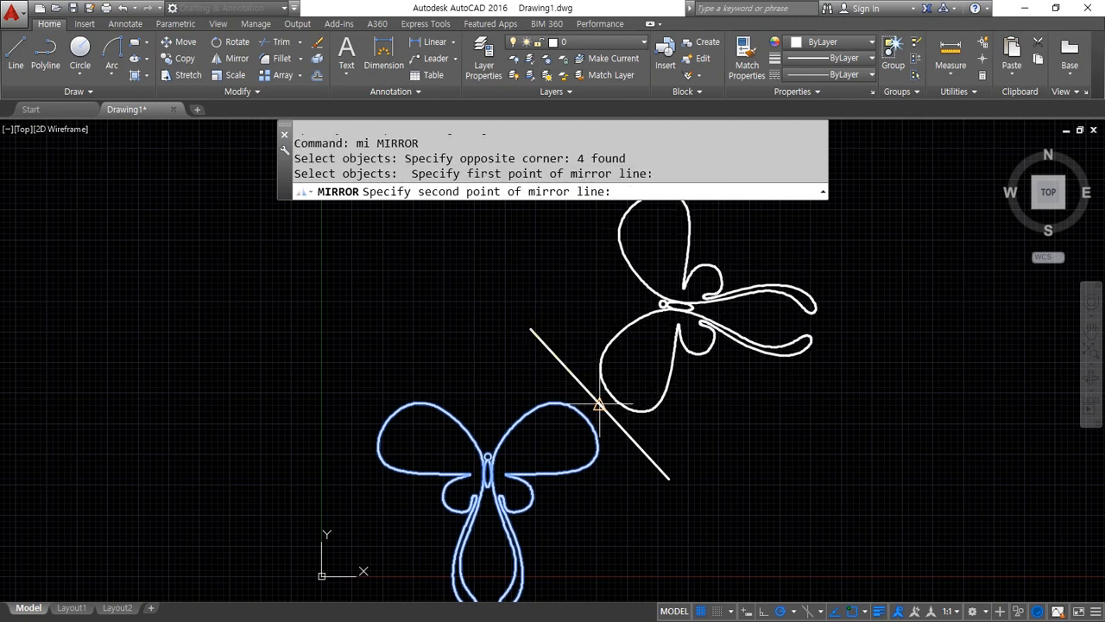
left_click(668, 478)
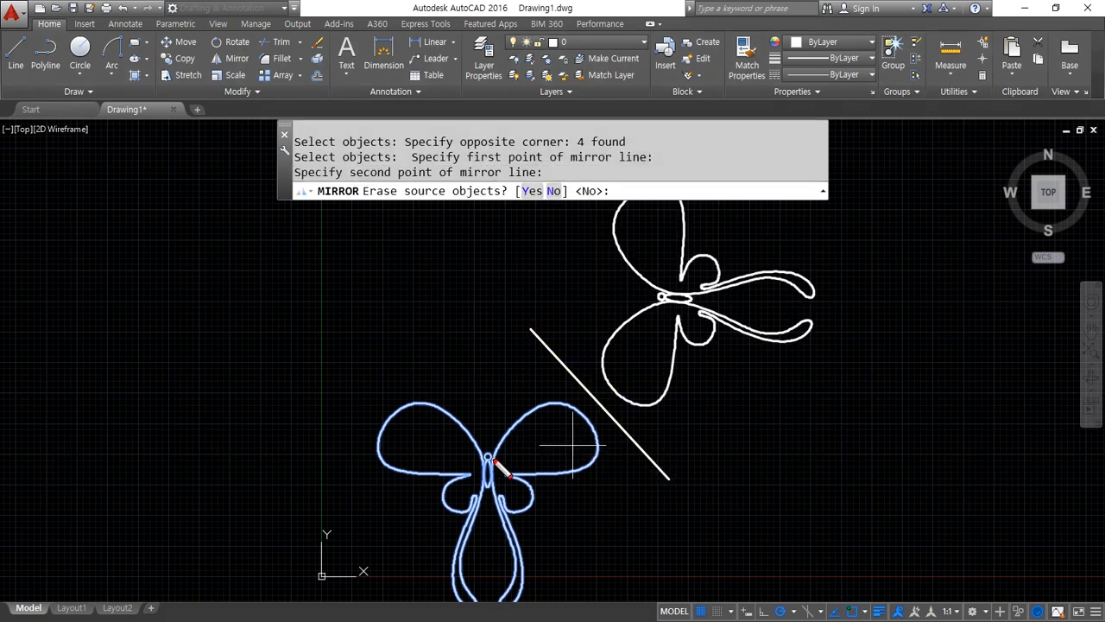
mouse_move(490, 457)
left_mouse_down()
mouse_move(590, 403)
mouse_move(621, 299)
left_mouse_up()
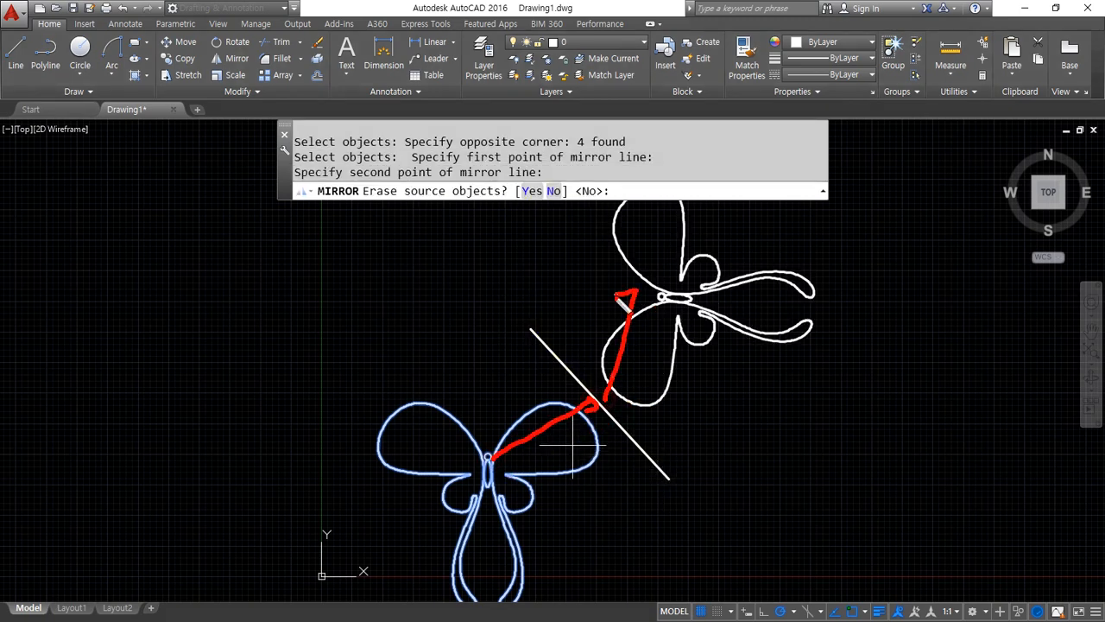
key("Escape")
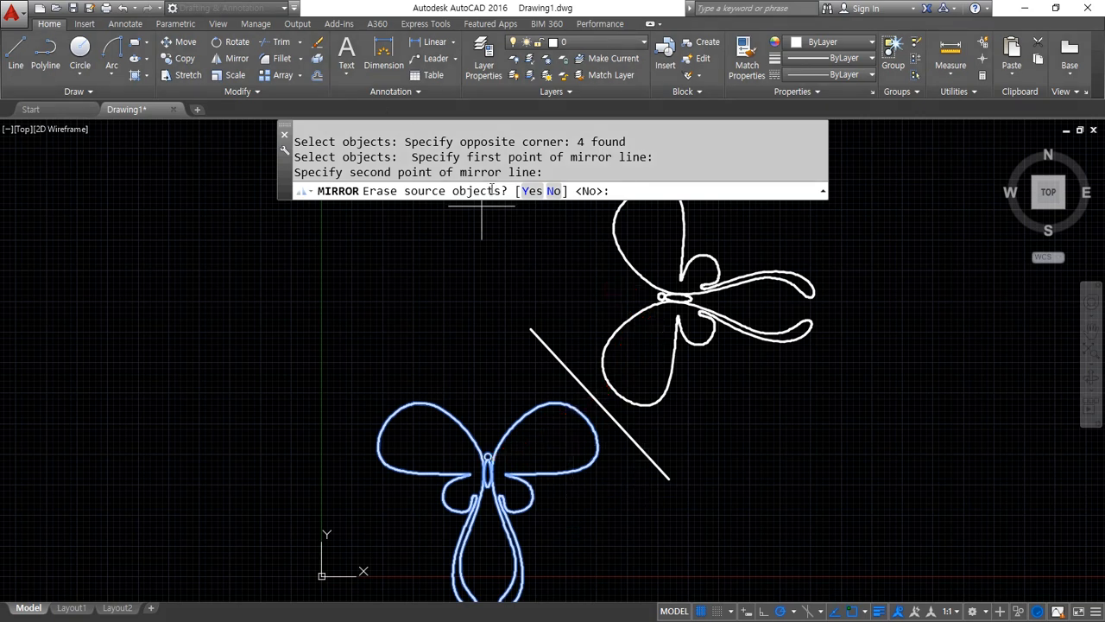
left_click(530, 191)
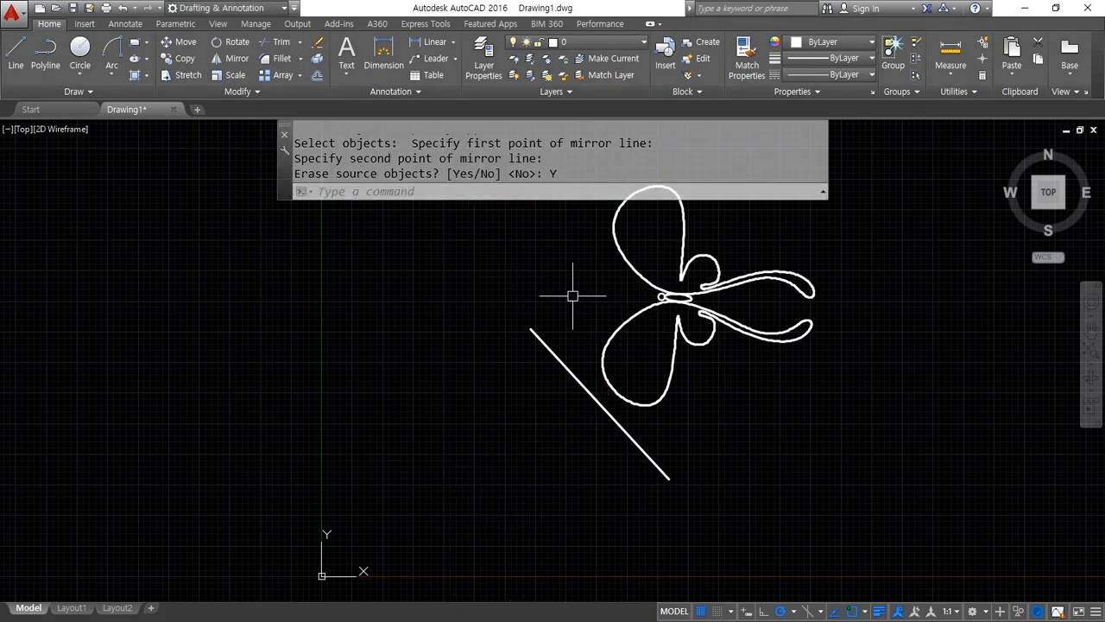
Mirror the sideways butterfly back across the diagonal line, again erasing the source objects
key("Return")
left_click(766, 352)
left_click(709, 312)
key("Return")
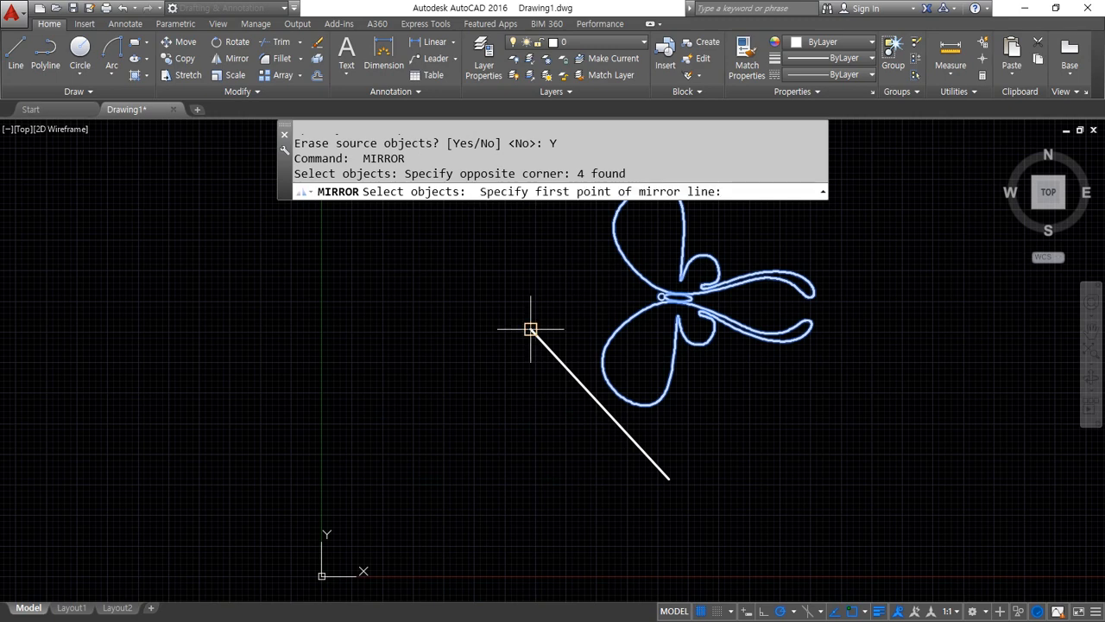
left_click(530, 329)
left_click(665, 475)
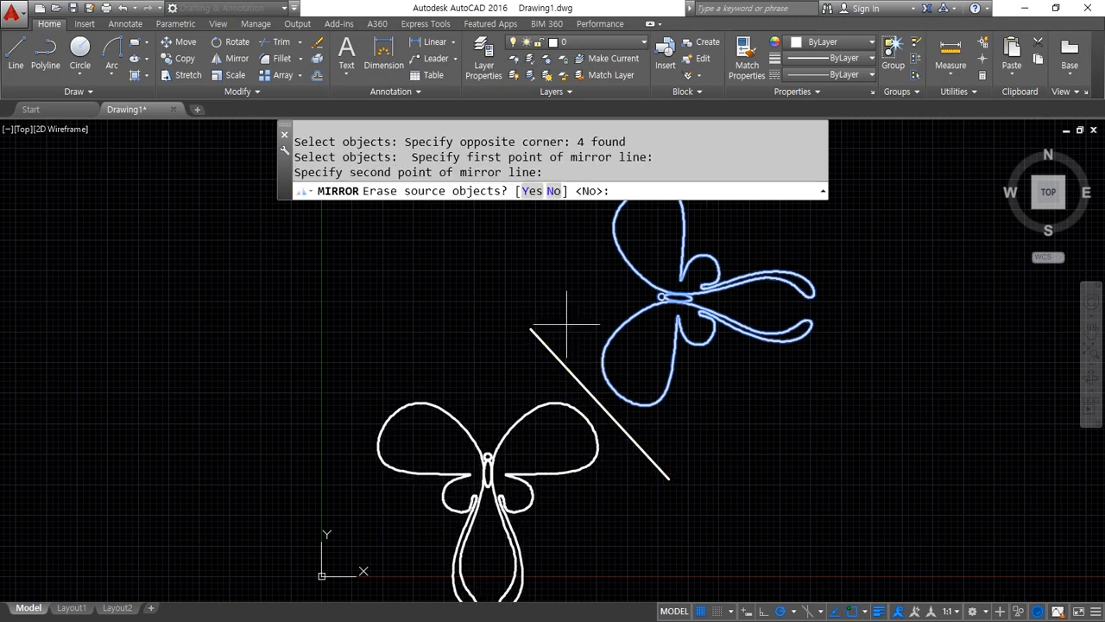
left_click(523, 190)
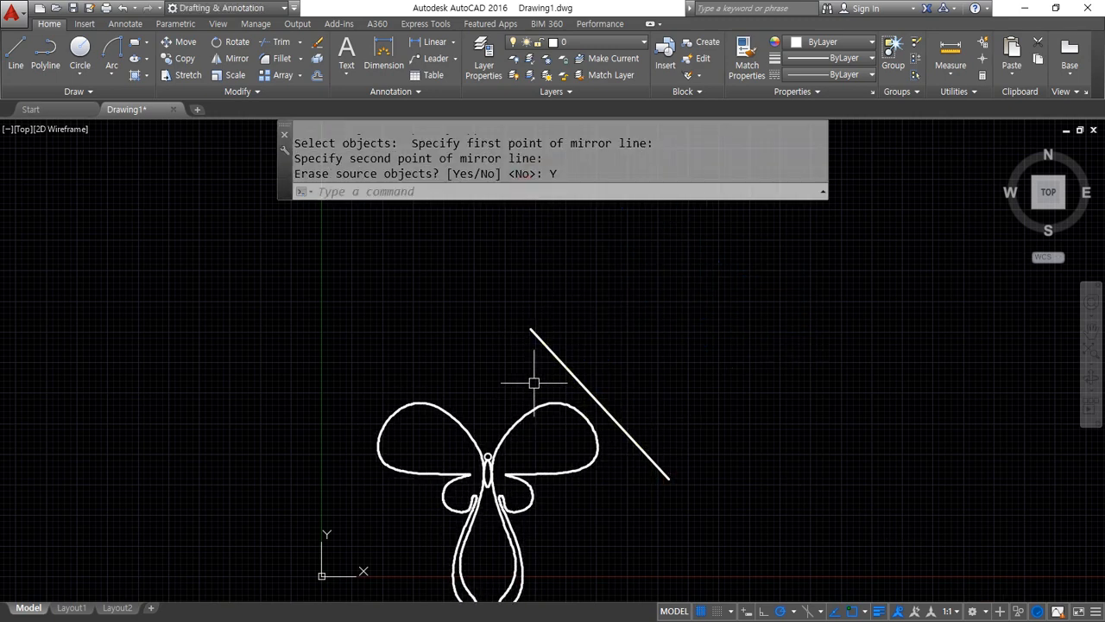
Erase the diagonal mirror line beside the butterfly
left_click(541, 349)
left_click(506, 328)
type("e")
key("Return")
Draw a horizontal line just above the butterfly, extending slightly beyond both wings
type("l")
key("Return")
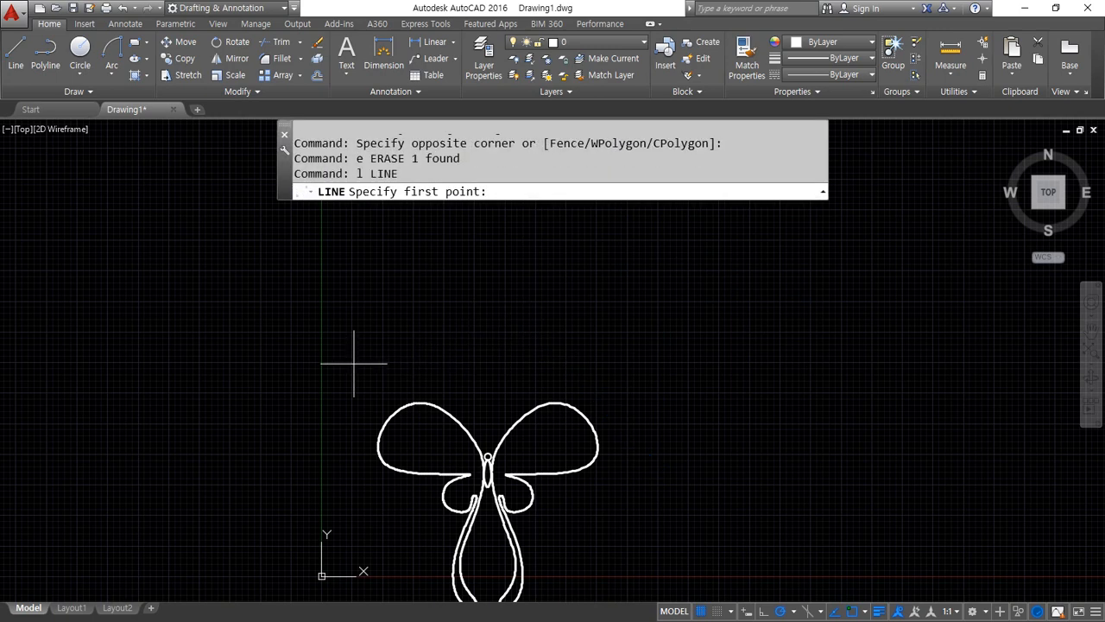
left_click(354, 363)
left_click(648, 365)
key("Return")
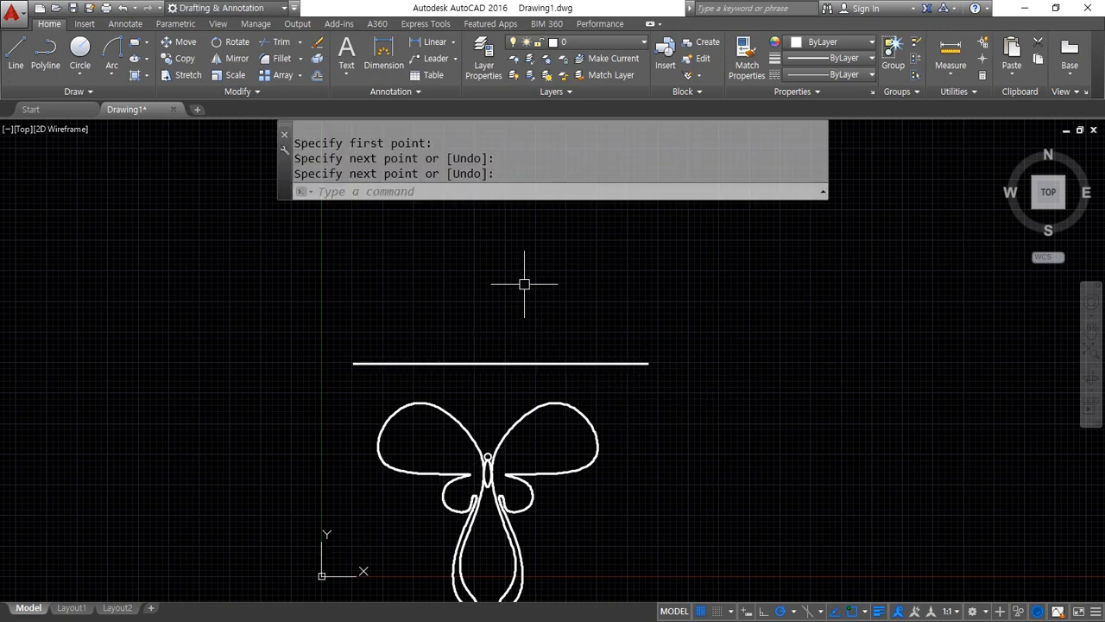
Mirror the whole butterfly upward about the horizontal line's endpoints, keeping the source objects
type("mi")
key("Return")
left_click(636, 538)
left_click(351, 407)
key("Return")
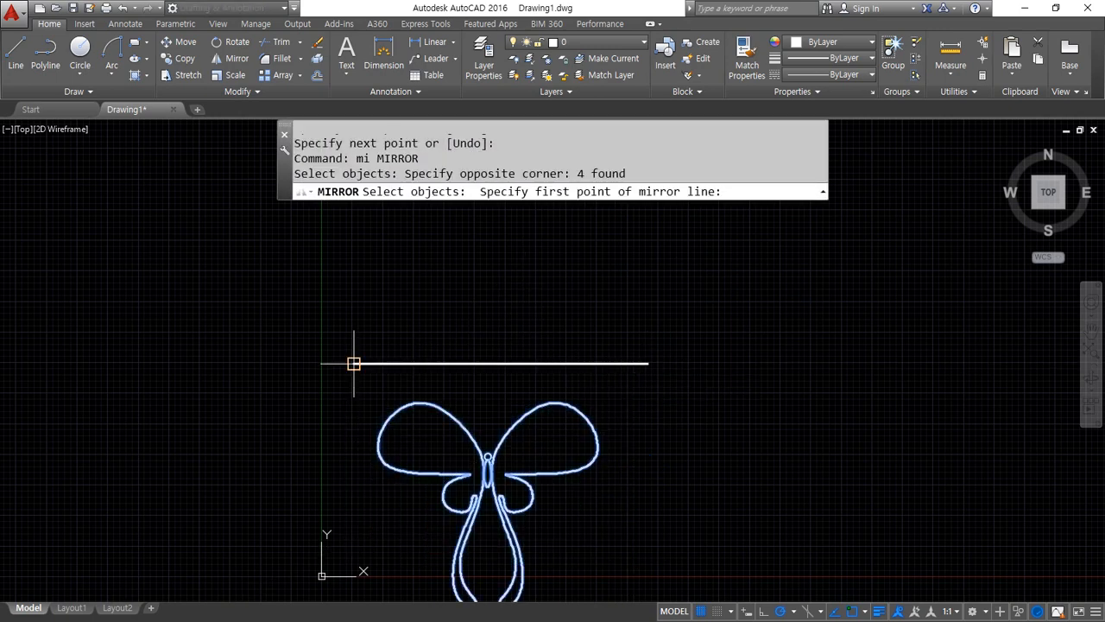
left_click(354, 364)
left_click(648, 363)
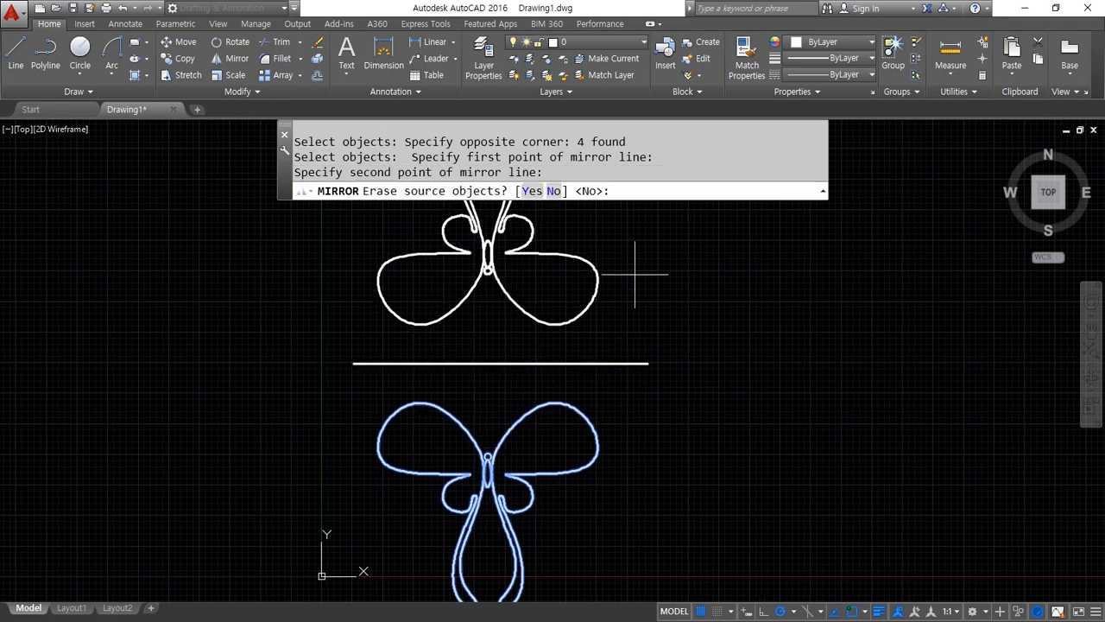
type("N")
key("Return")
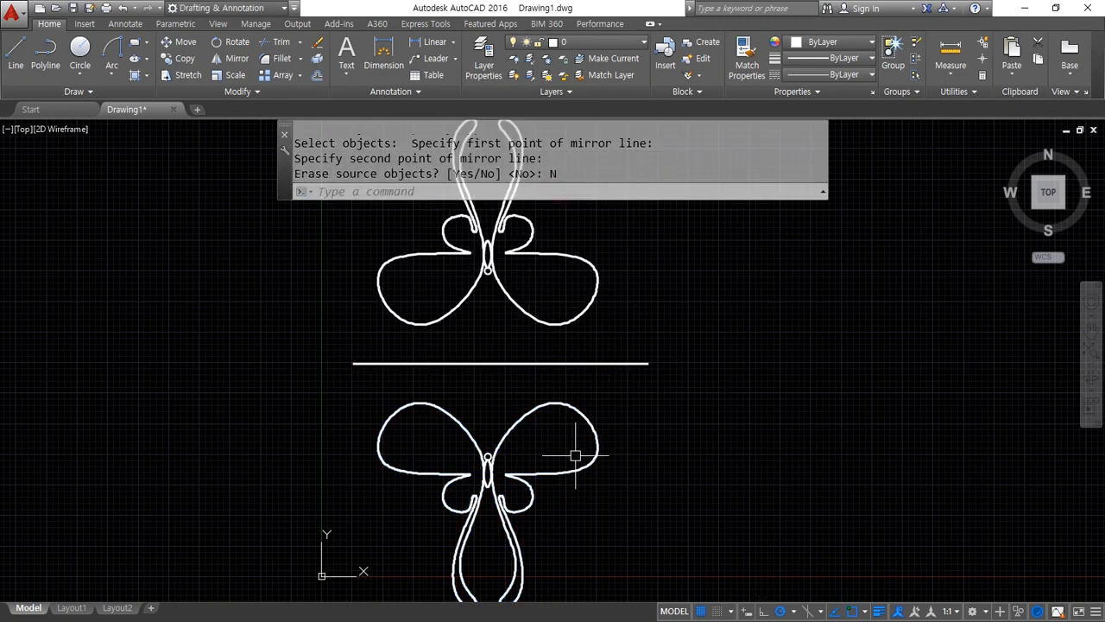
Draw a vertical line to the left of the two butterflies, spanning from the upper one's wings to the lower one's
type("l")
key("Return")
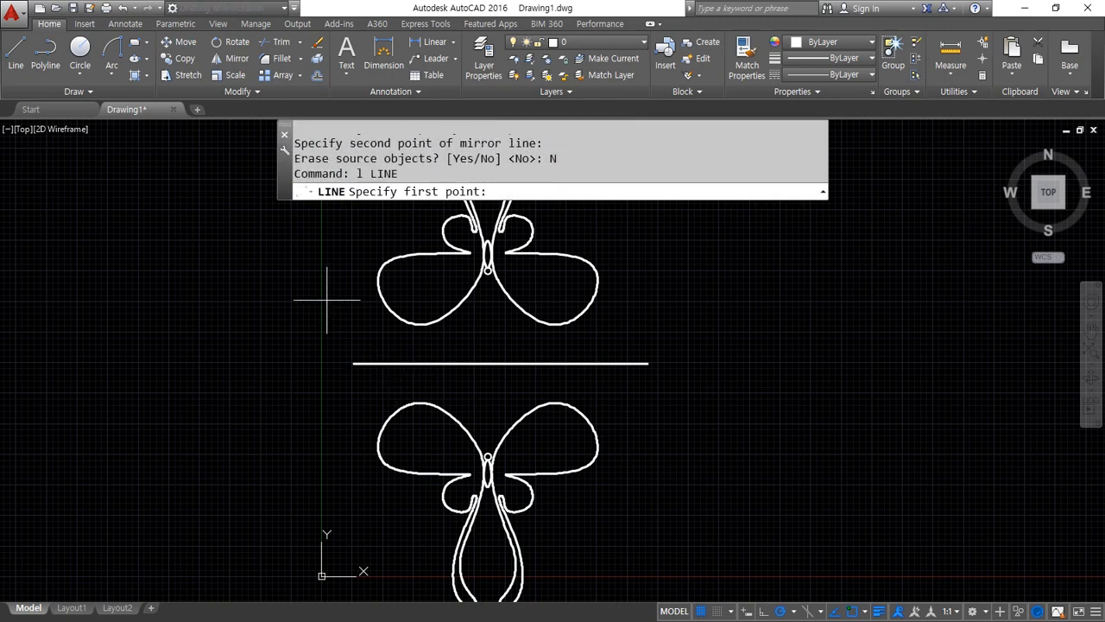
left_click(316, 259)
left_click(317, 507)
key("Return")
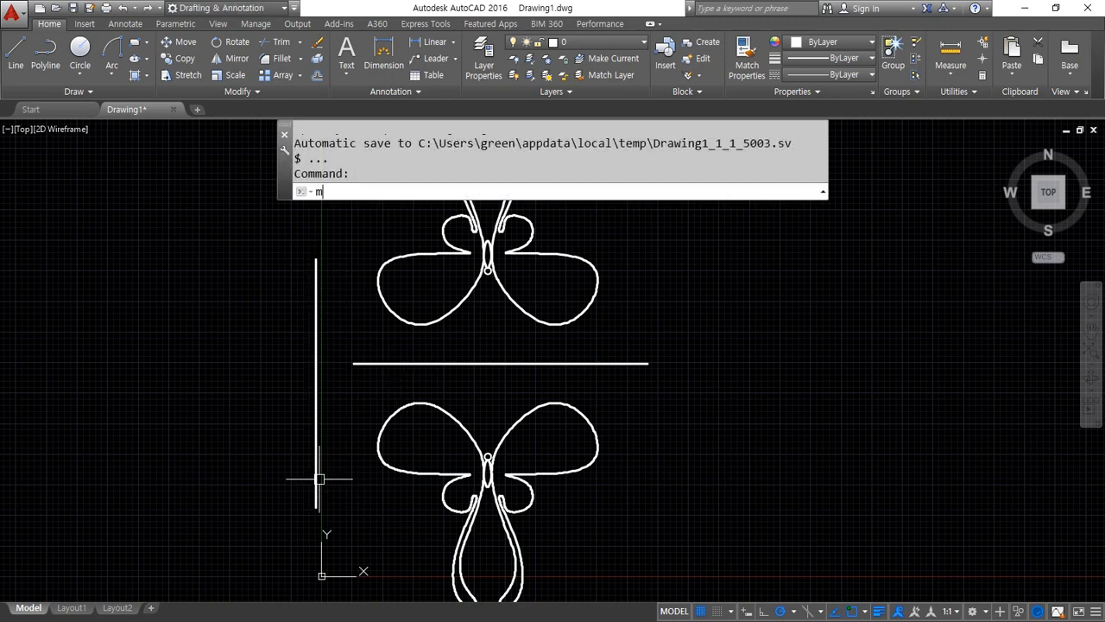
Mirror both butterflies to the left about the vertical line, keeping the source objects
type("mi")
key("Return")
left_click(680, 534)
left_click(390, 440)
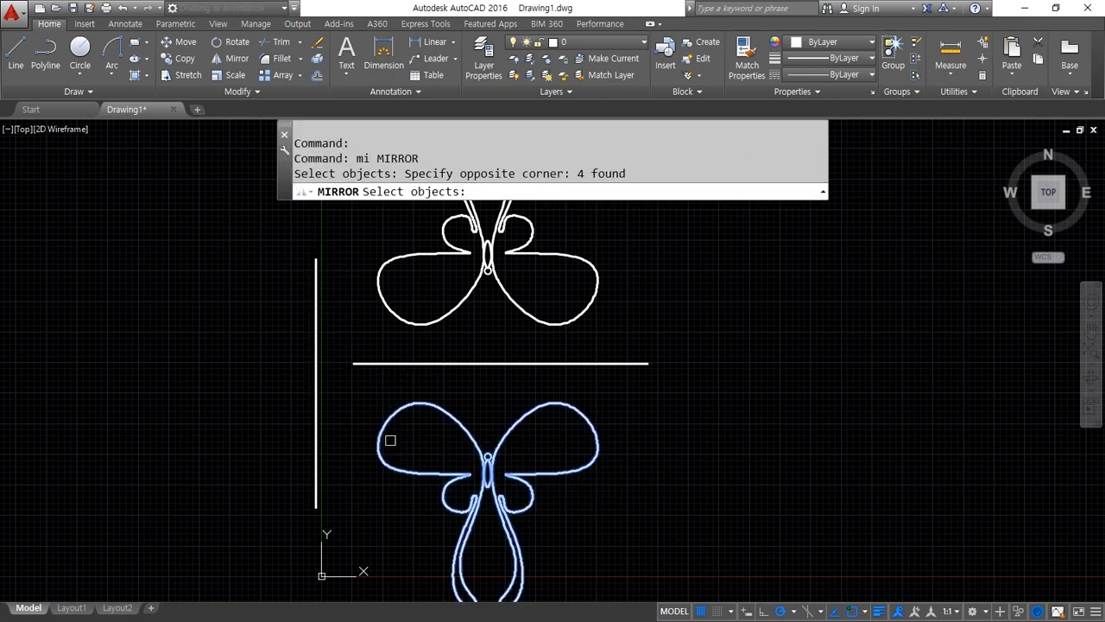
left_click(652, 303)
left_click(395, 234)
key("Return")
left_click(316, 259)
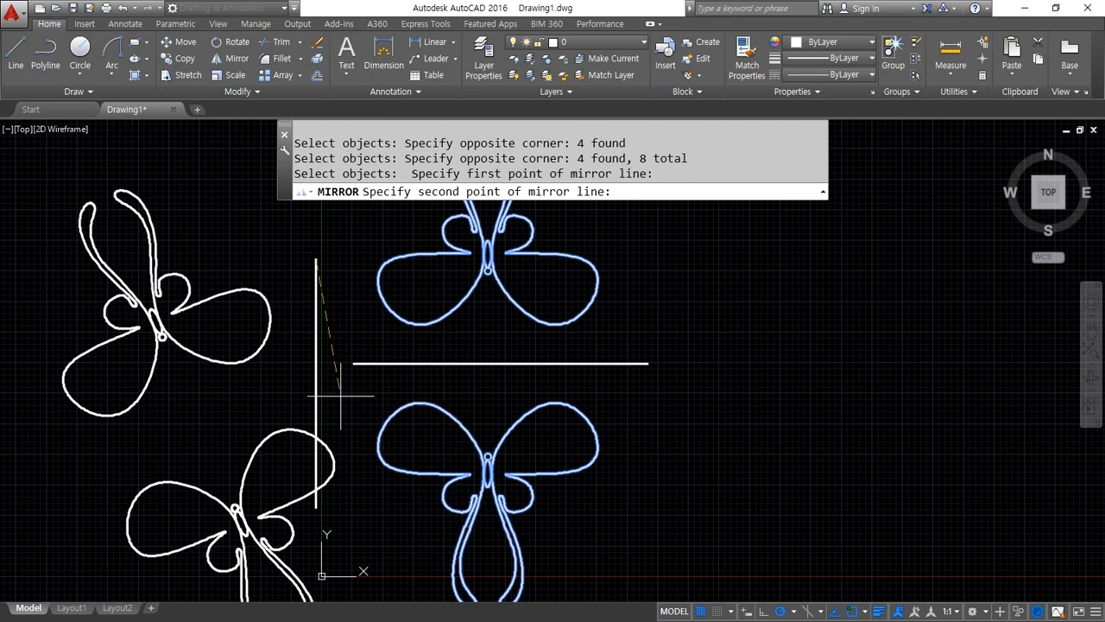
left_click(316, 495)
key("Return")
scroll(313, 427, "down", 2)
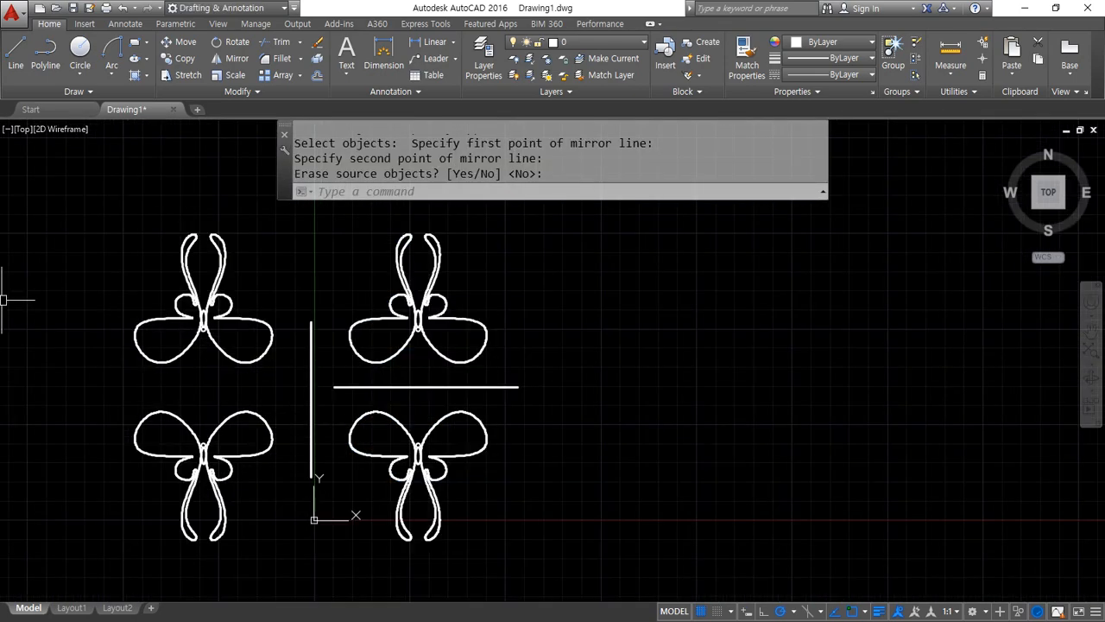